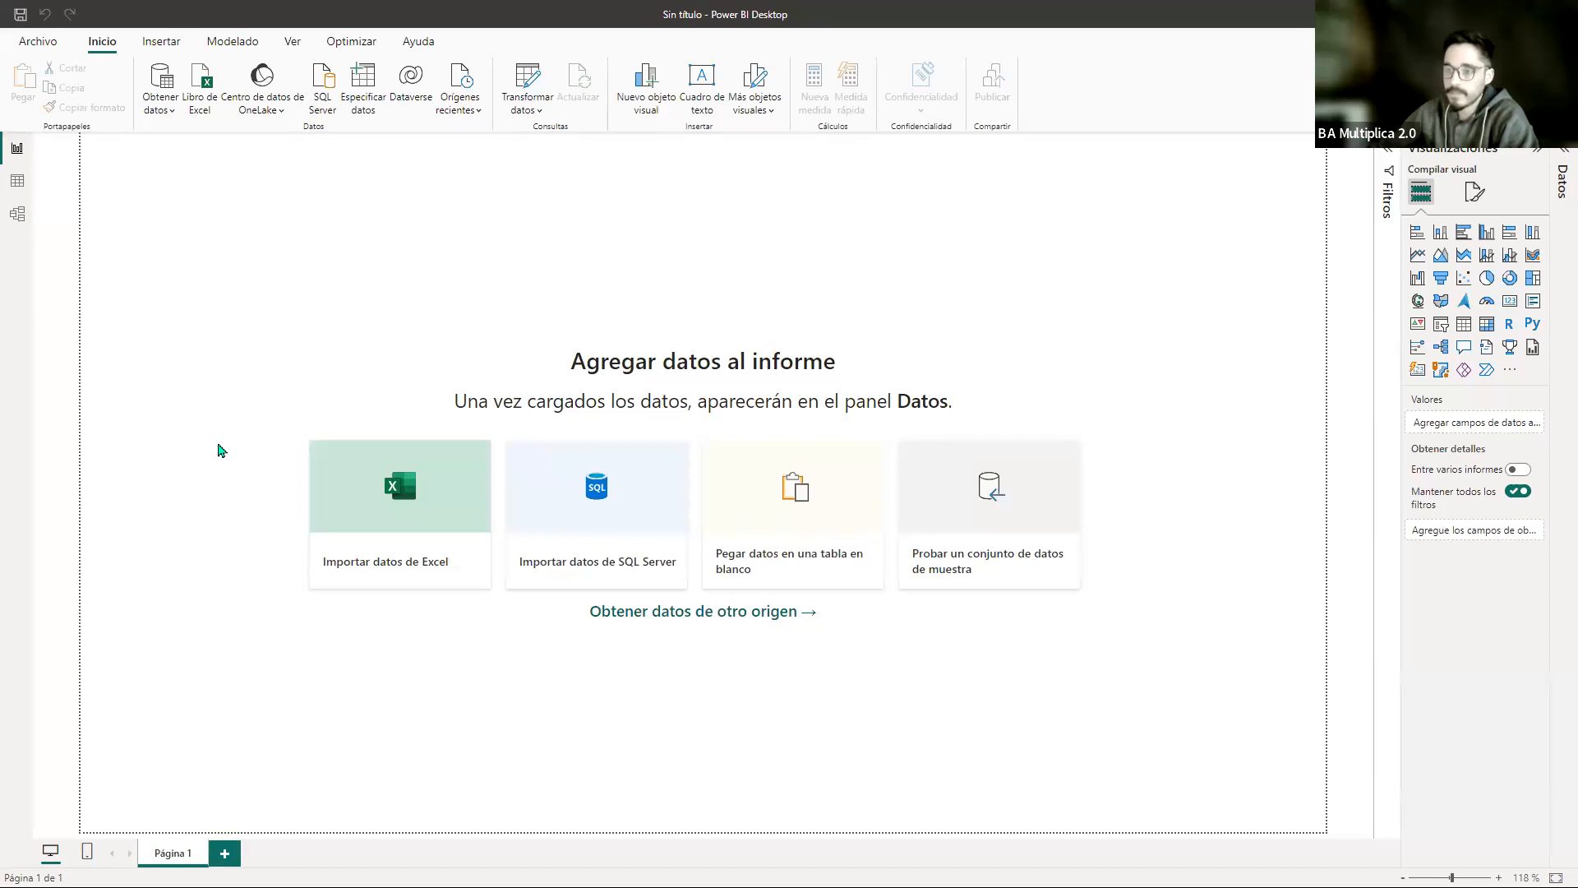
key(alt)
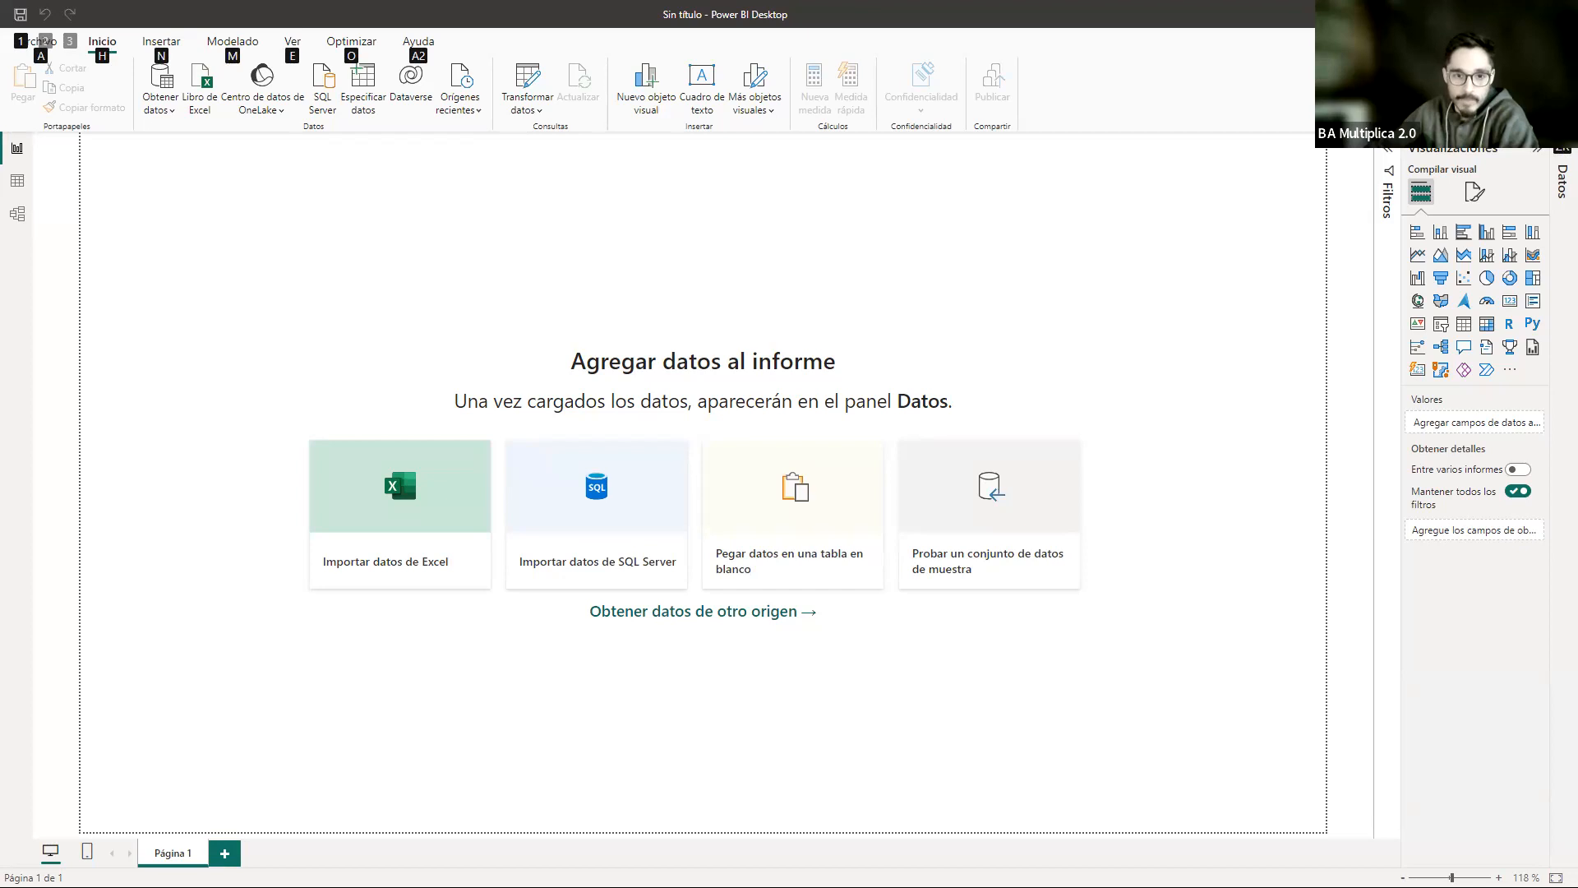
key(alt+Tab)
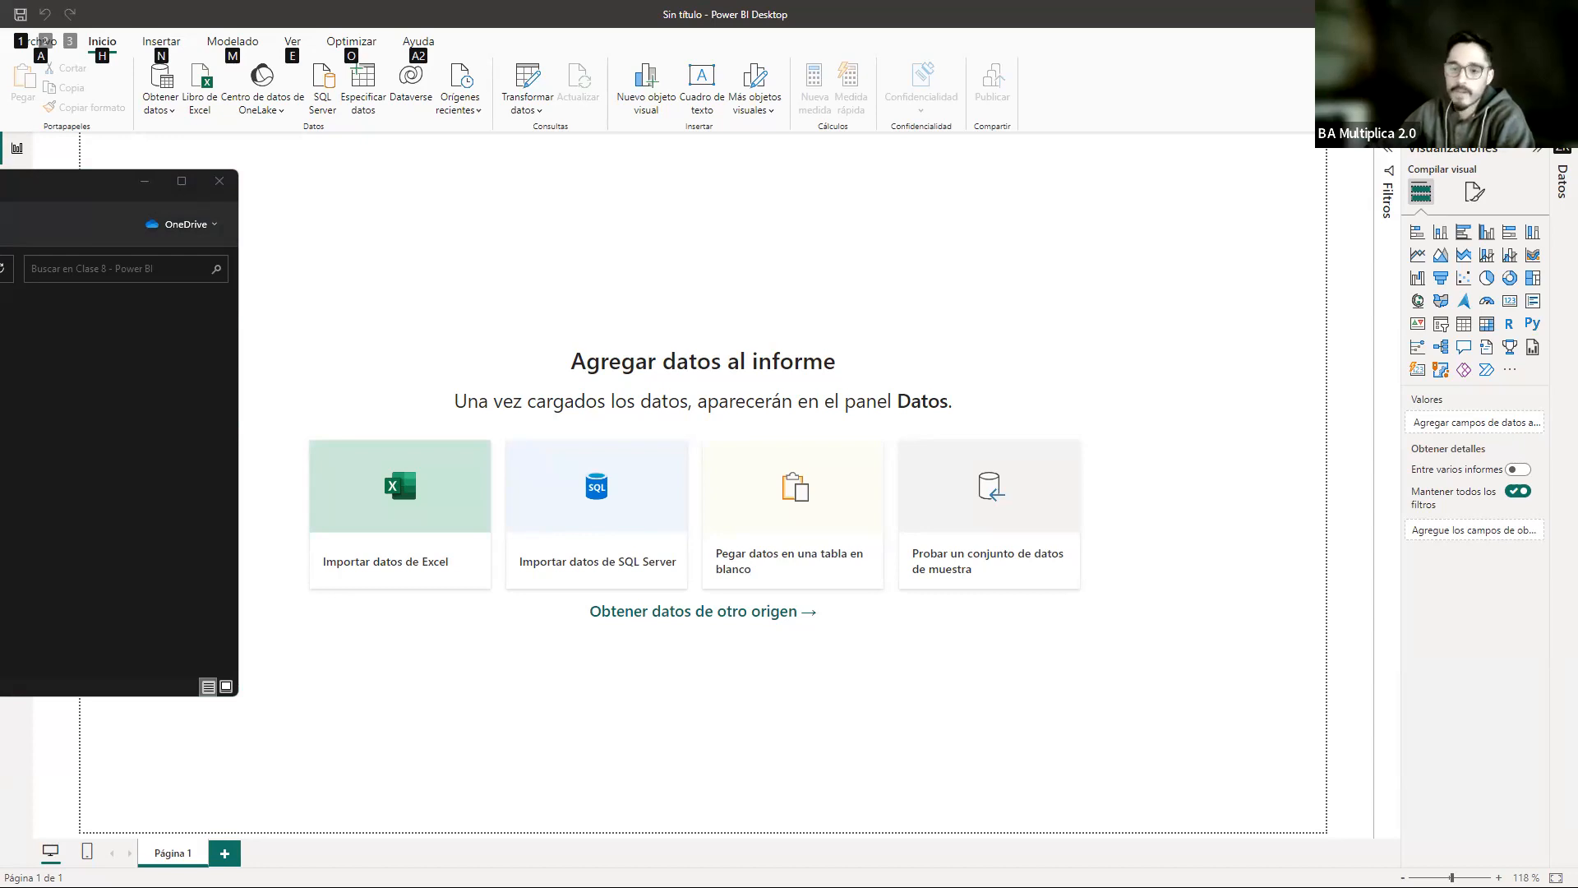
key(alt+Tab)
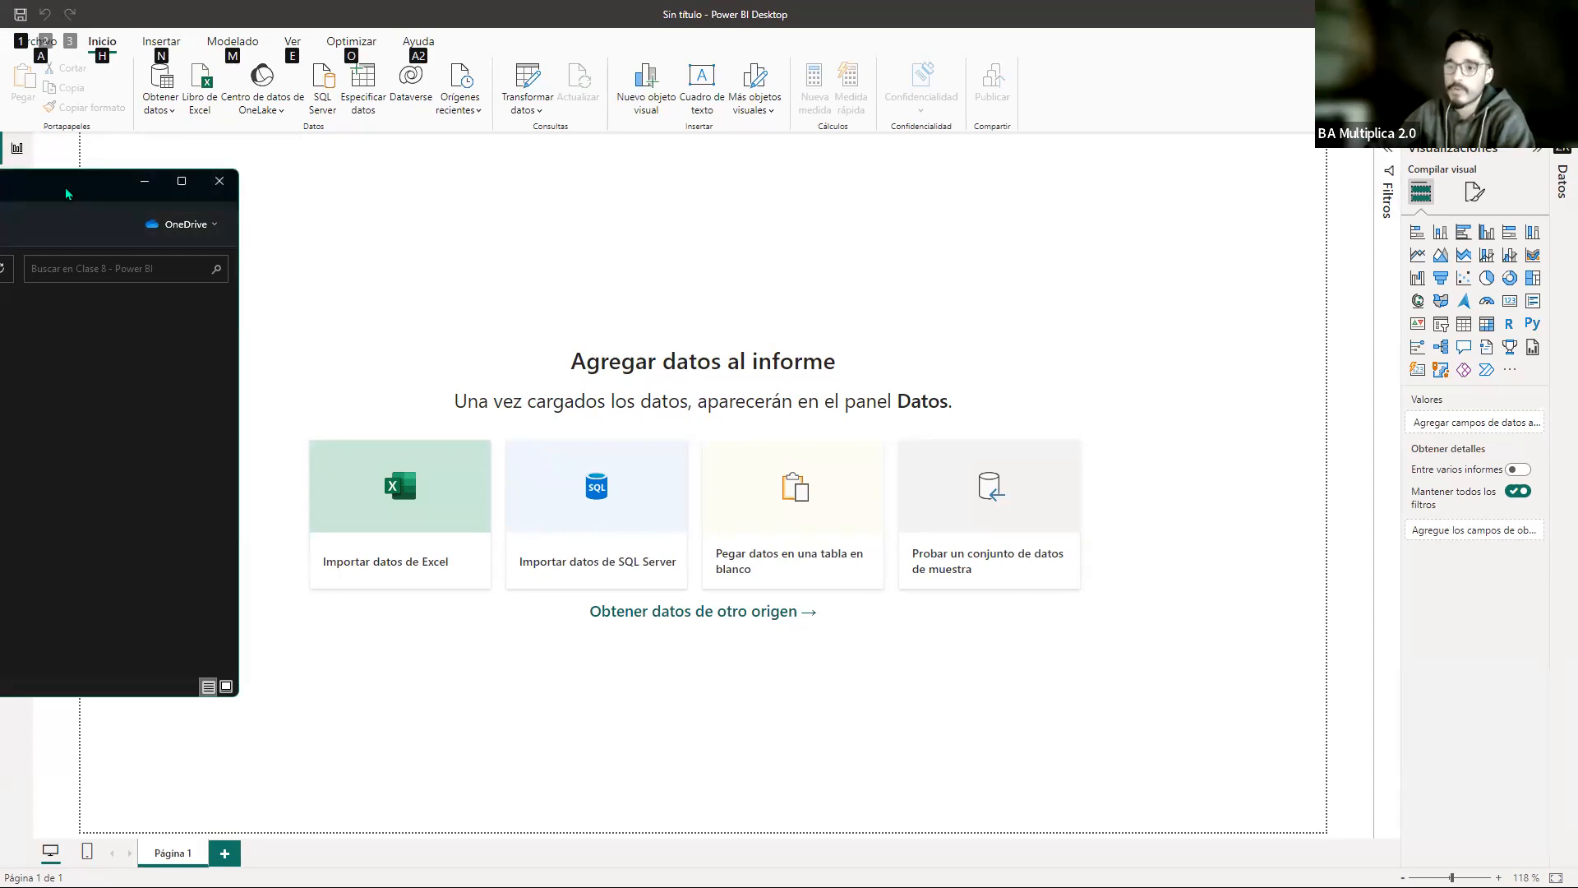
drag(66, 189, 0, 189)
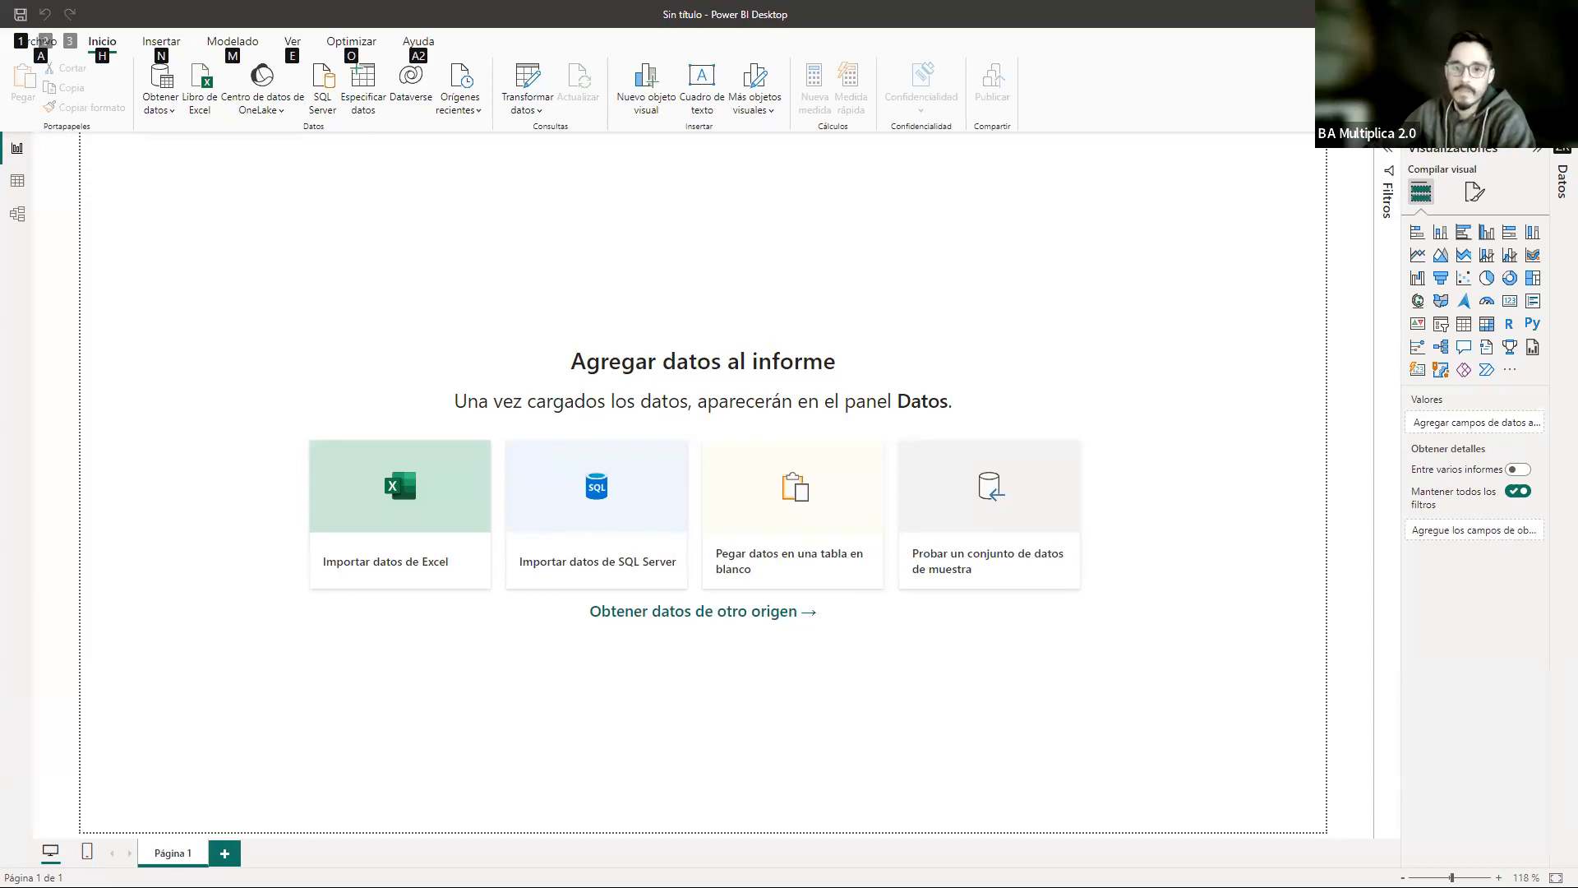
click(345, 228)
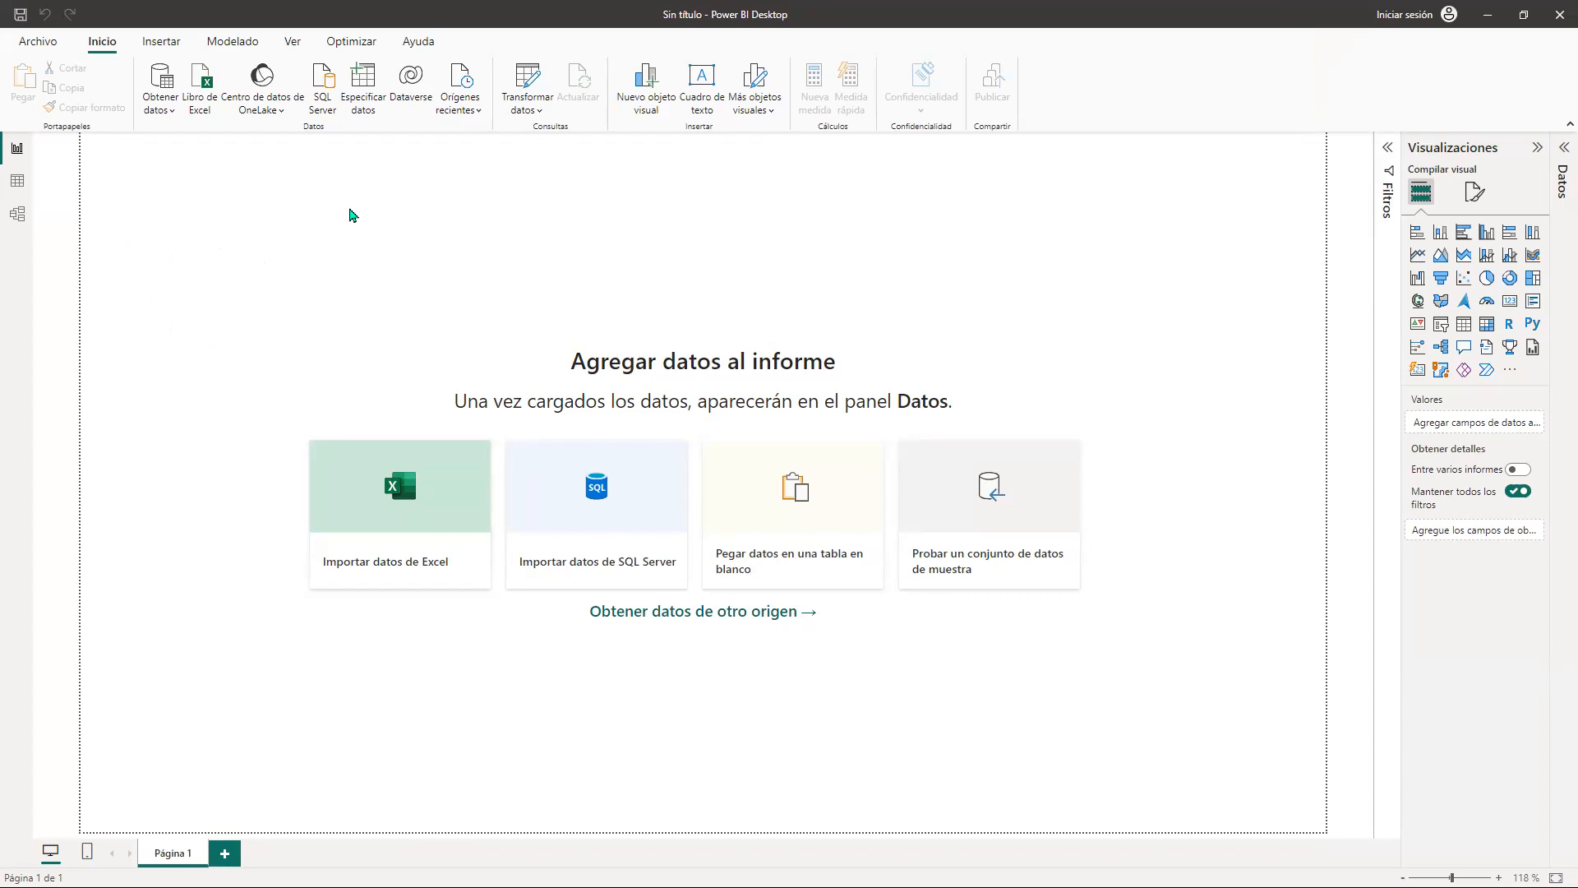
Step: Review the recent sources, the common sources and the full list of data connectors, including XML, JSON, SQL Server and Oracle, without connecting
click(459, 105)
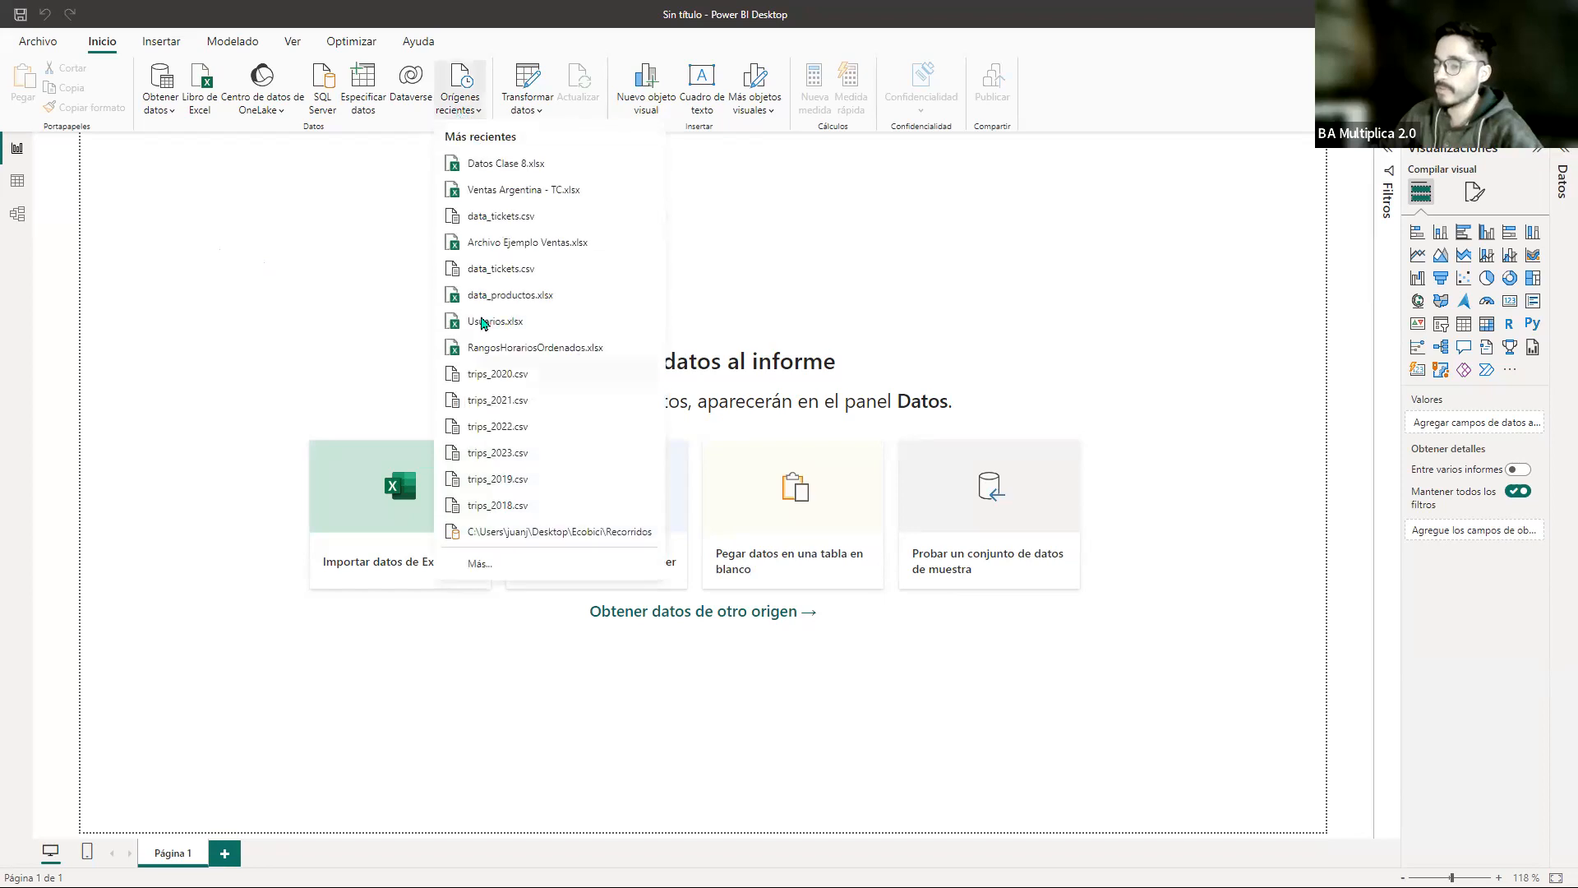
click(467, 111)
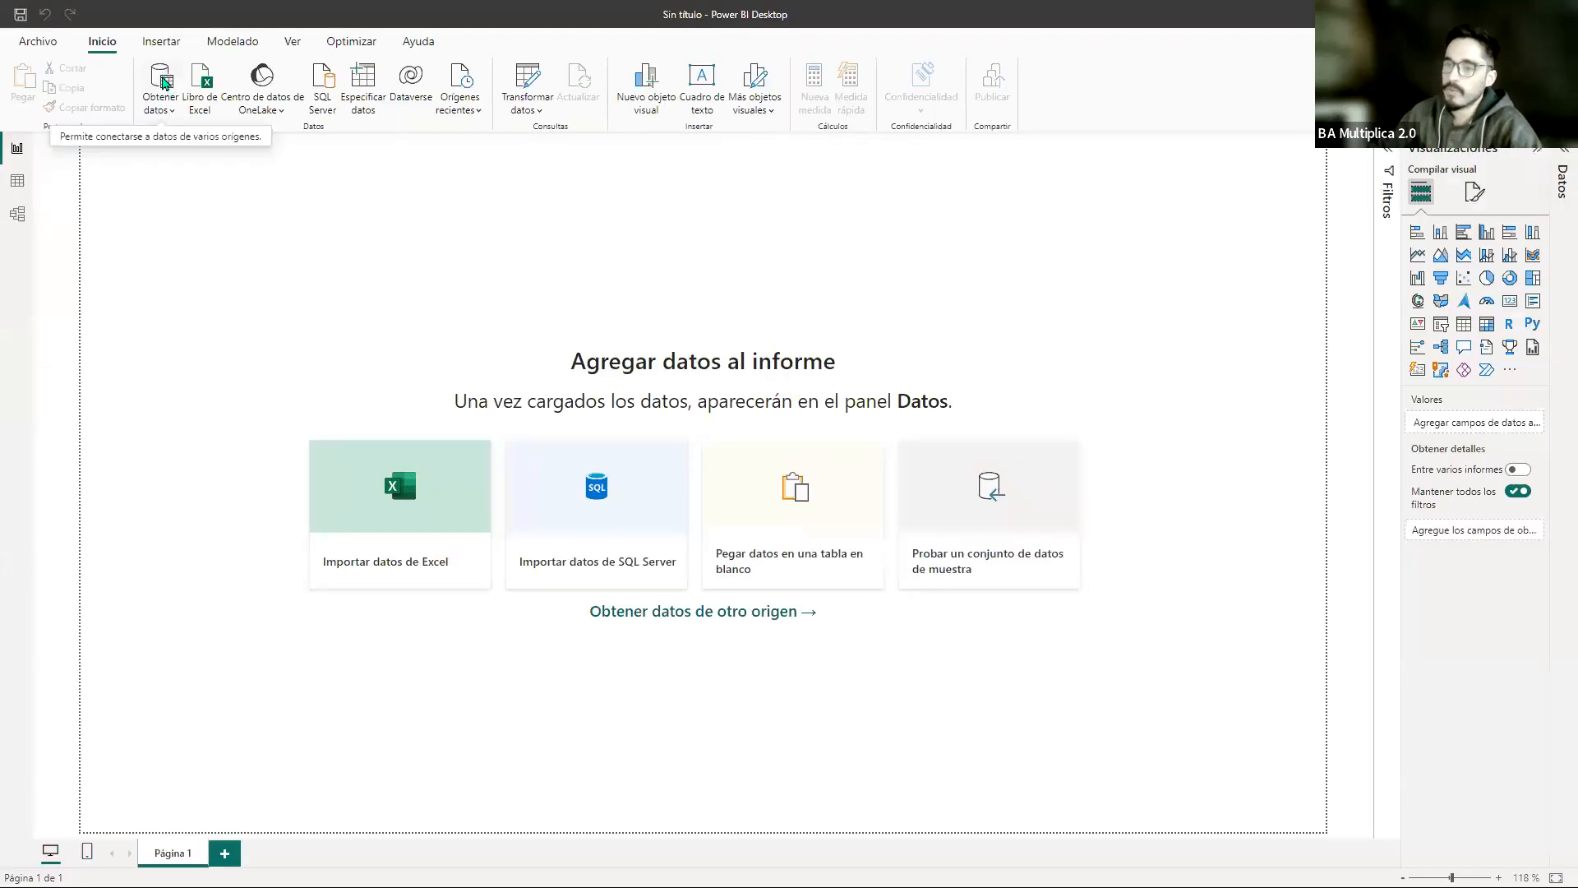
click(162, 79)
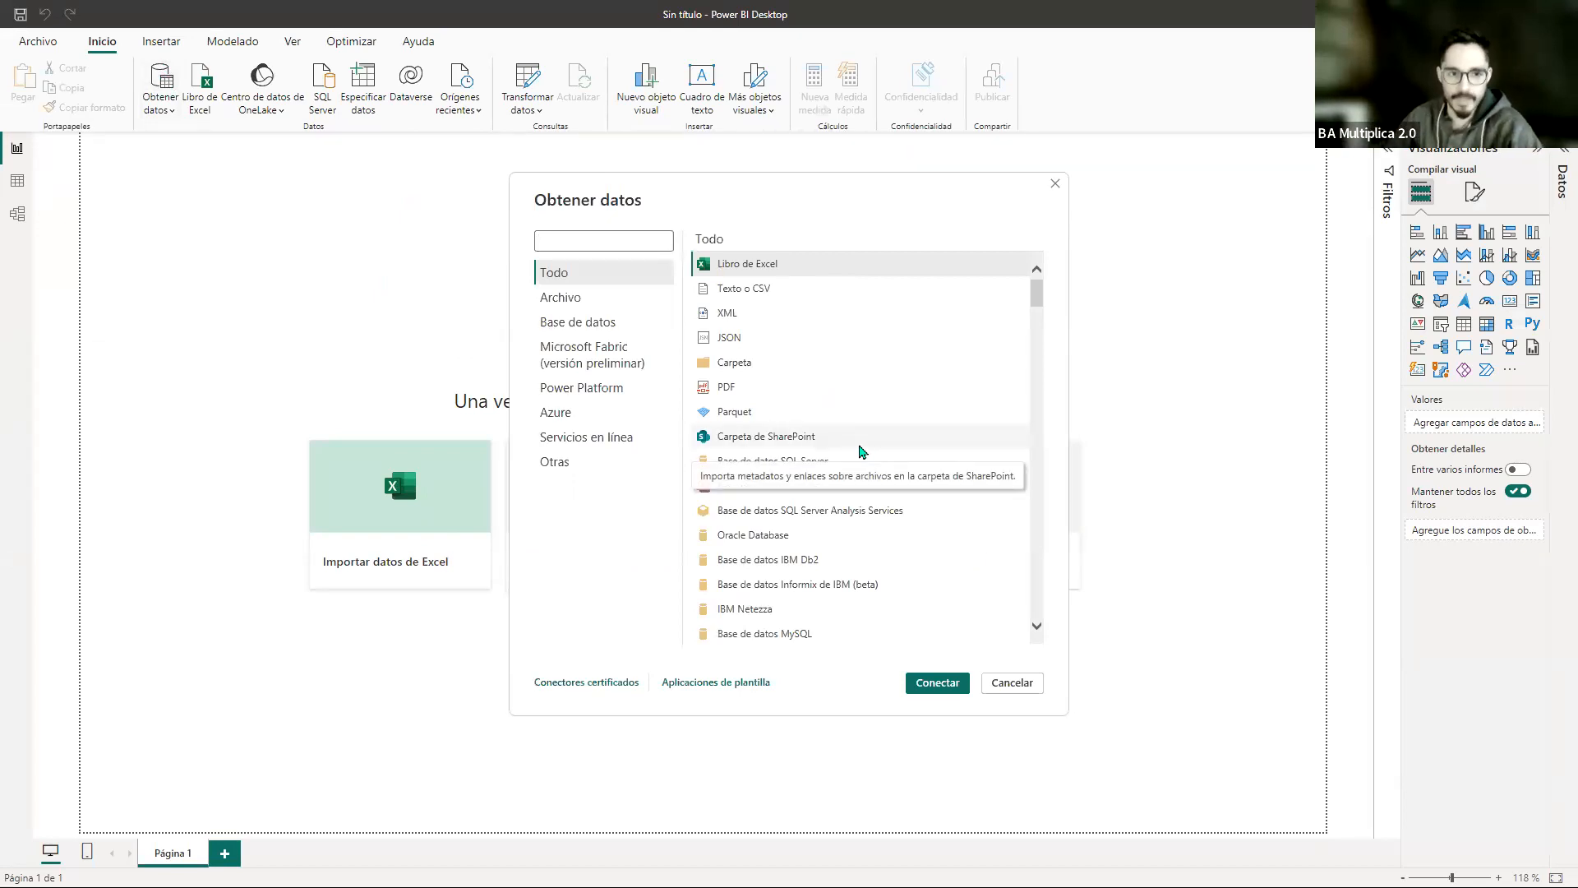
click(738, 314)
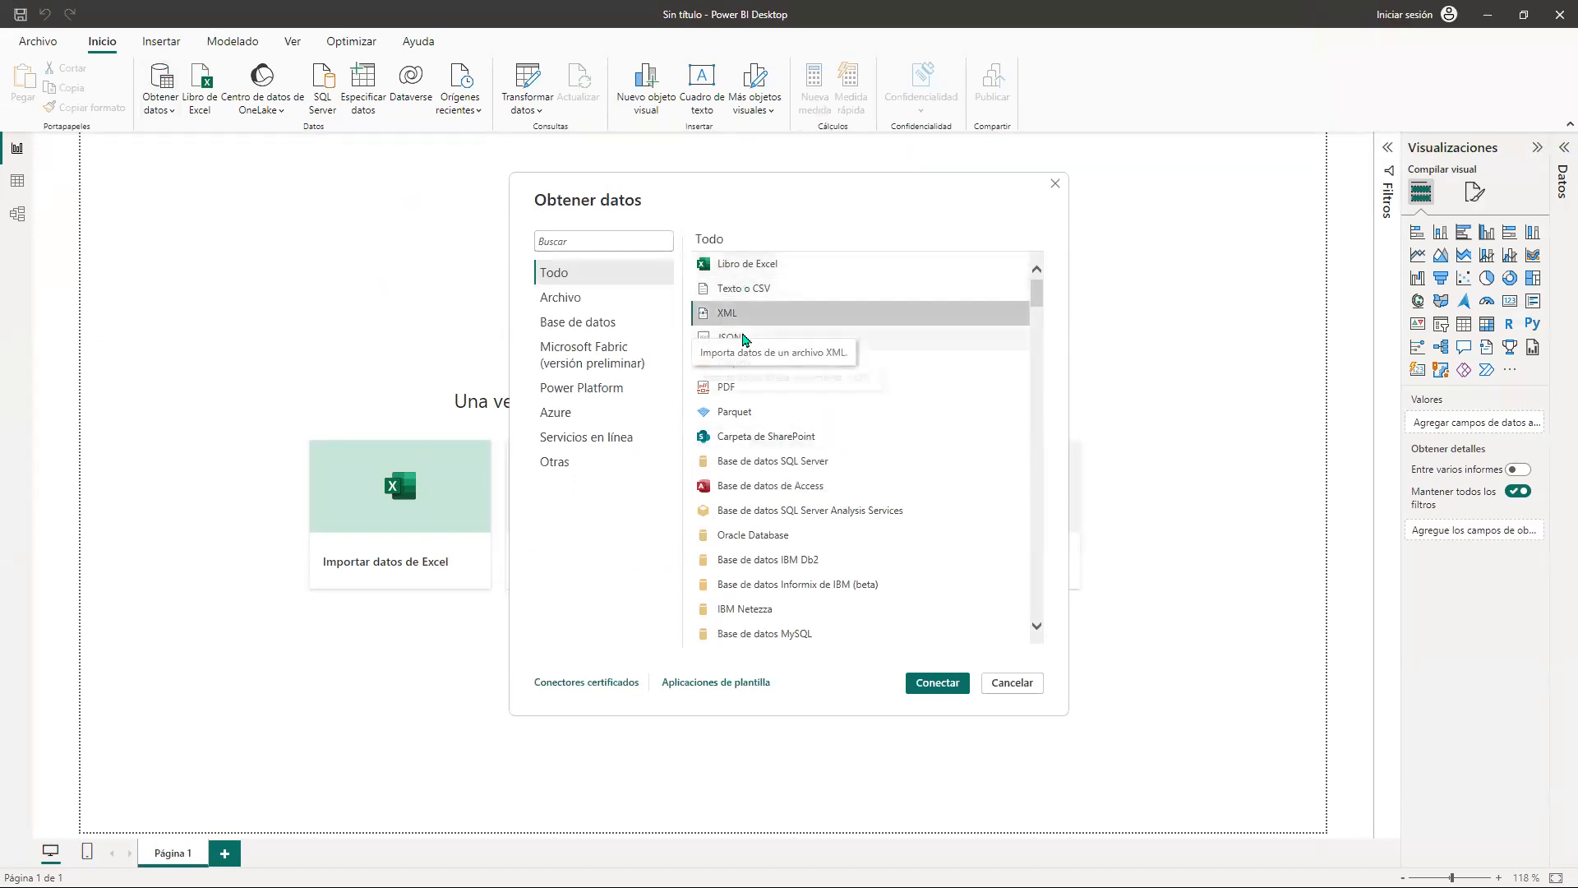
click(744, 337)
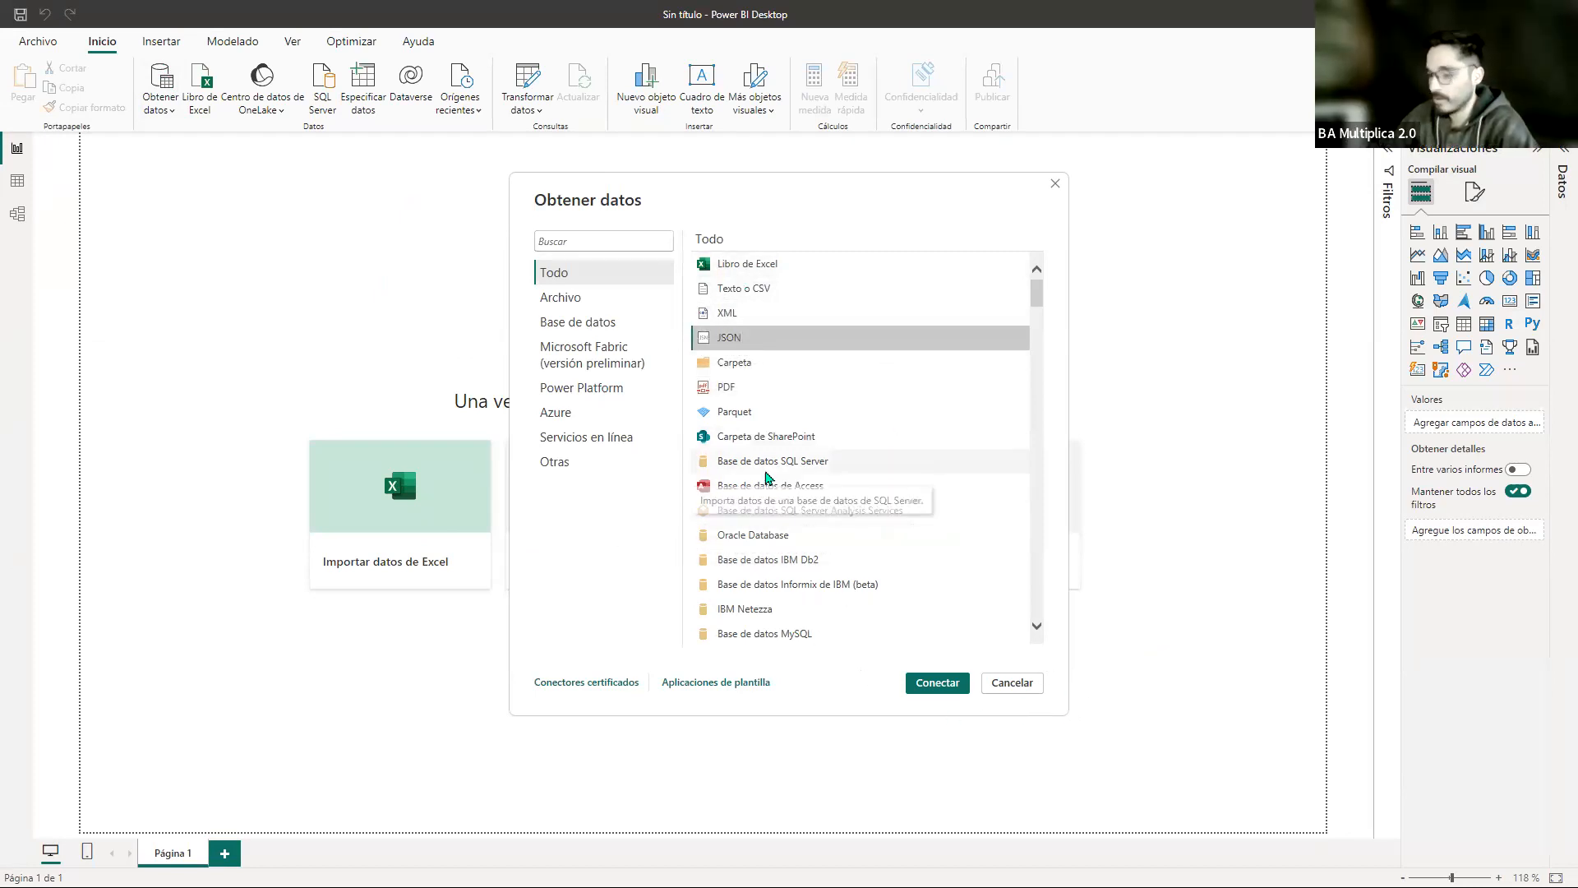
click(799, 461)
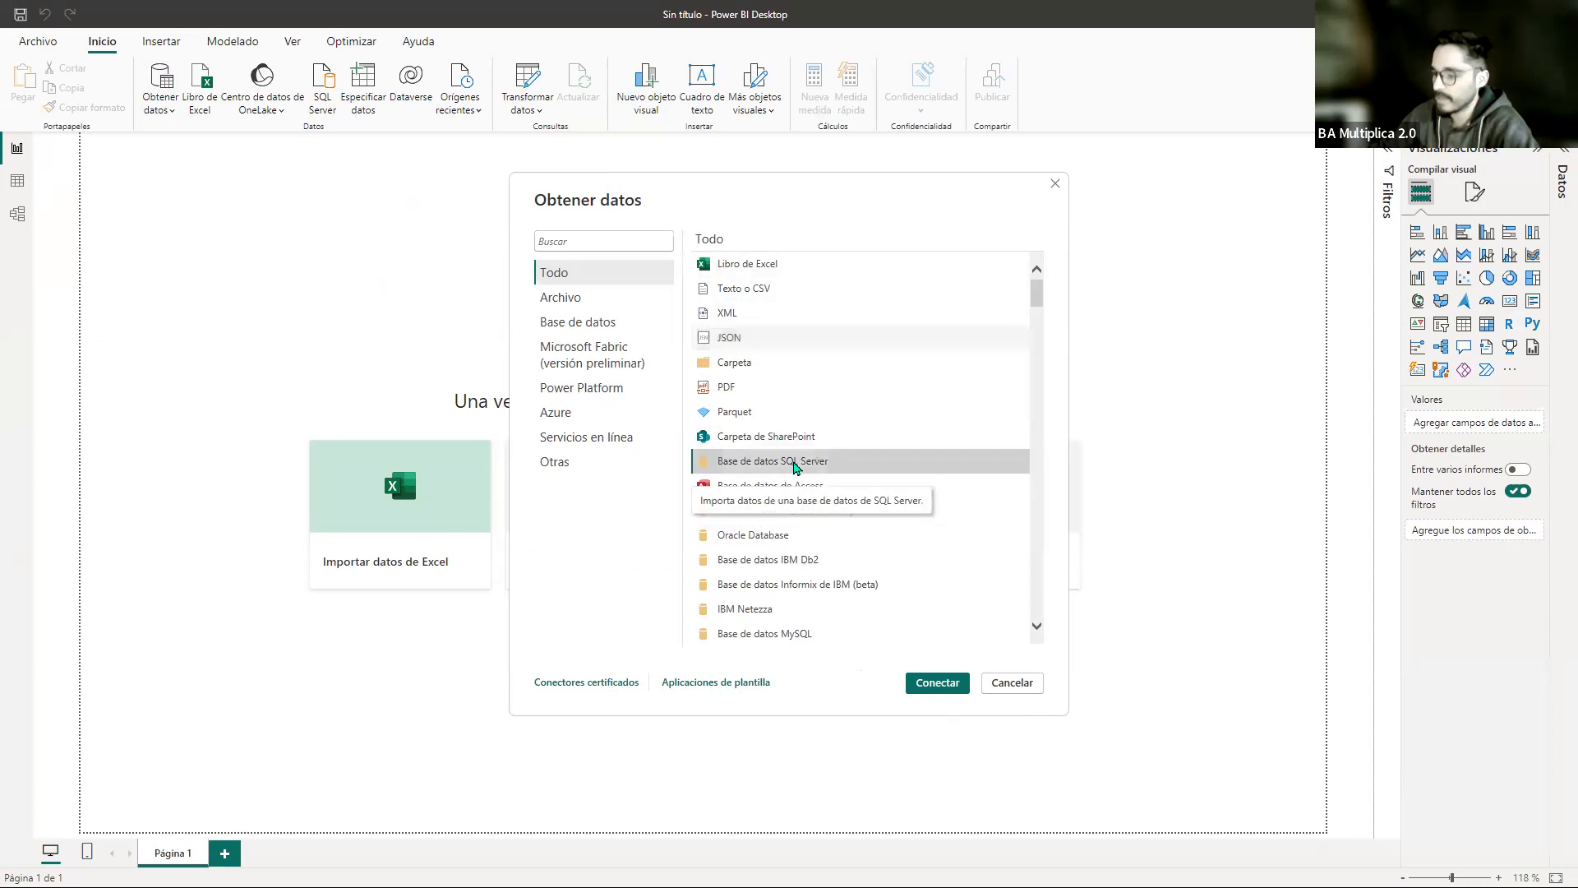
click(782, 535)
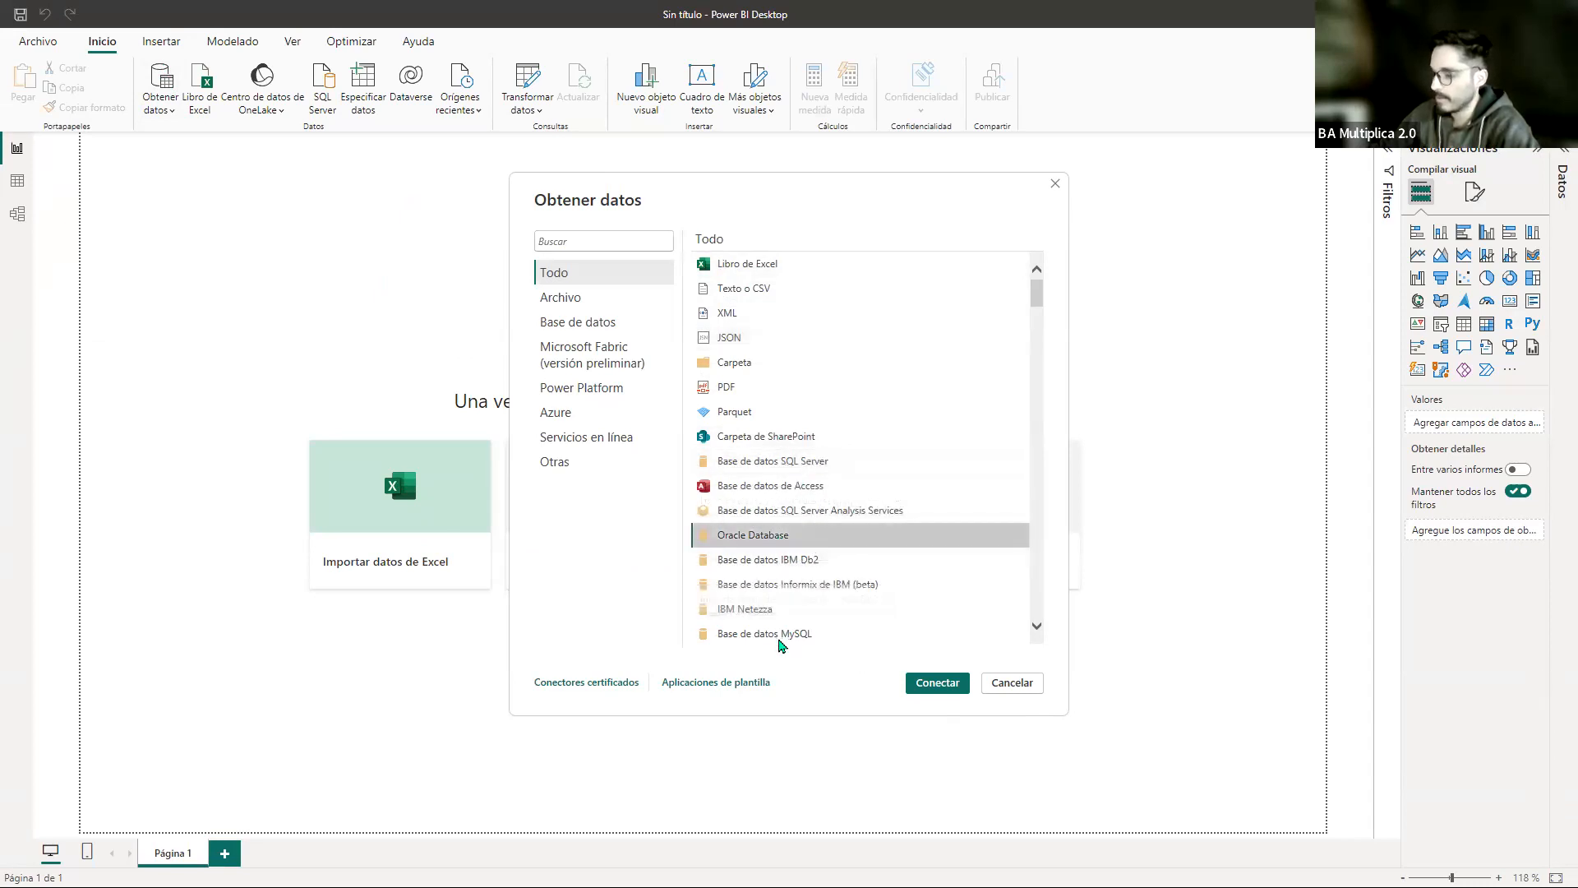
click(1011, 687)
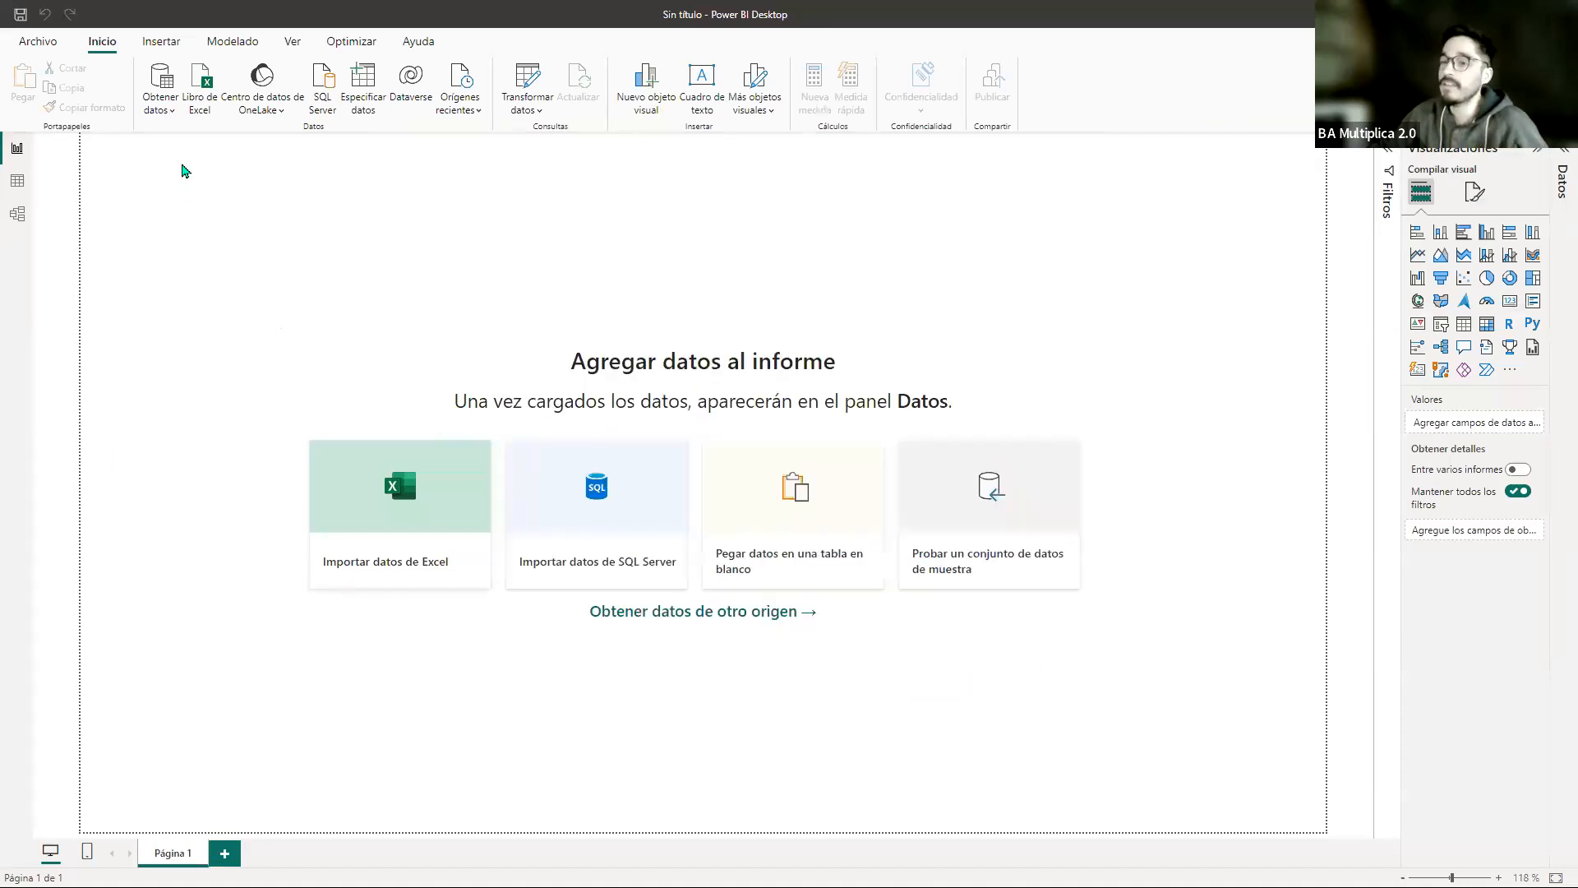
click(163, 107)
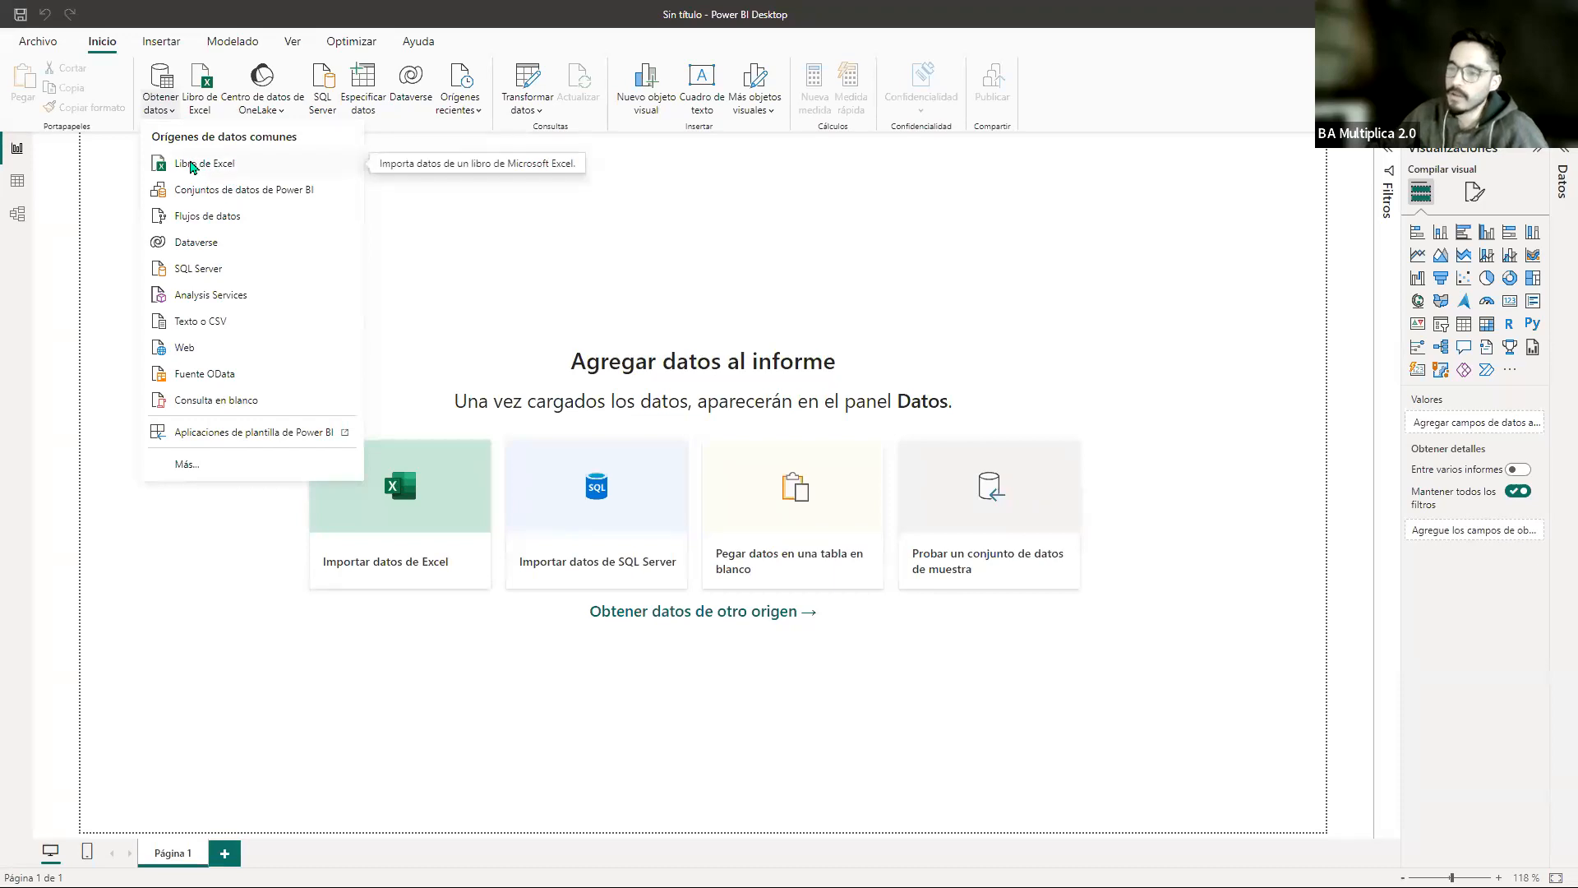
click(162, 80)
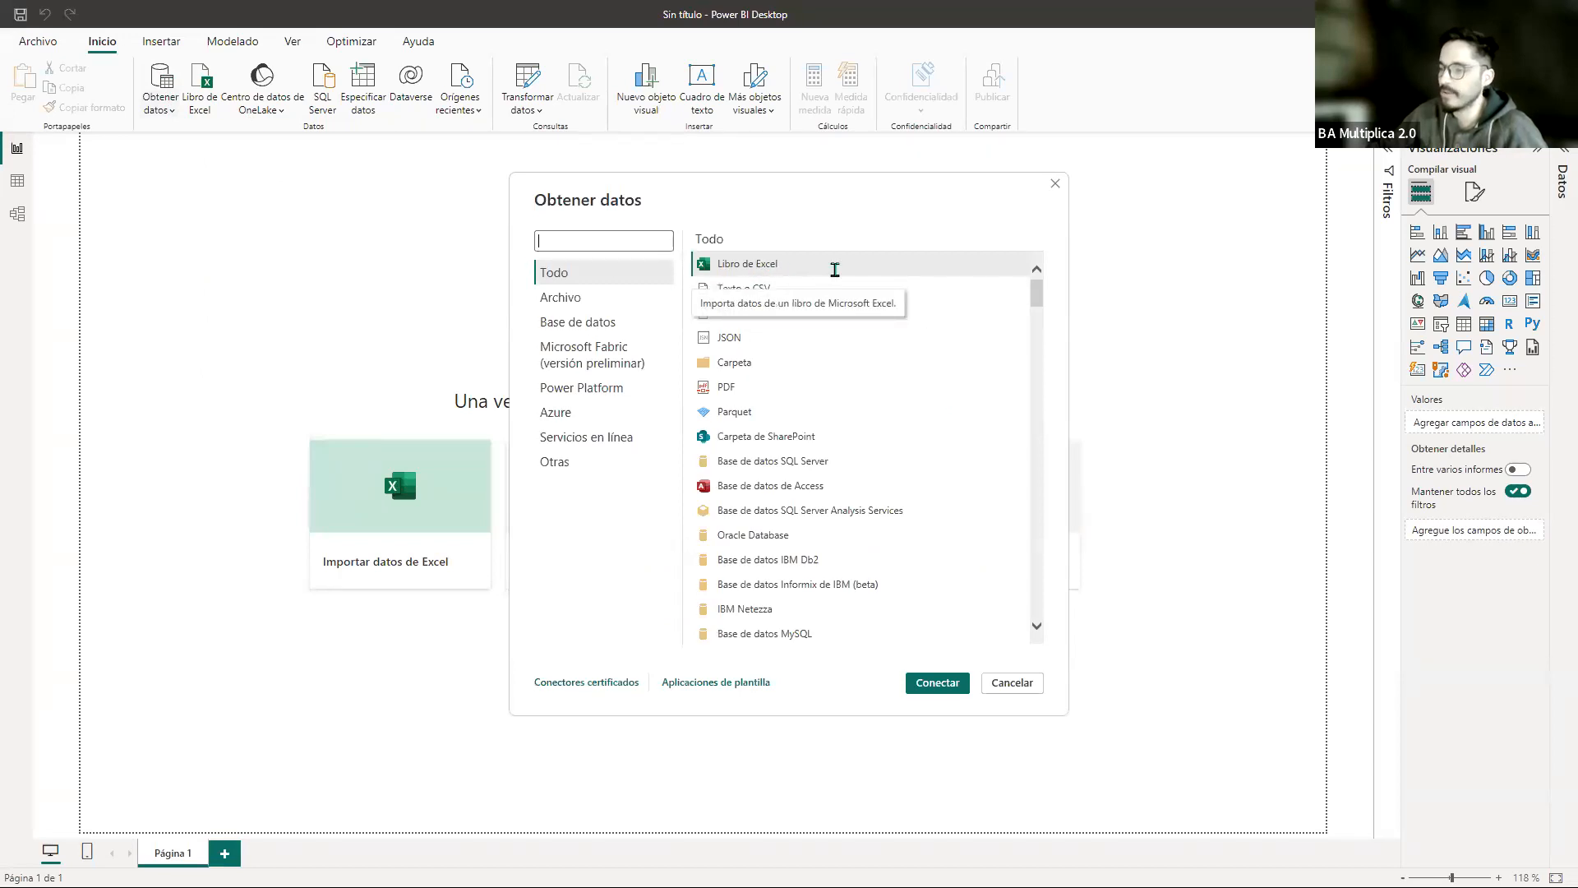
click(1025, 693)
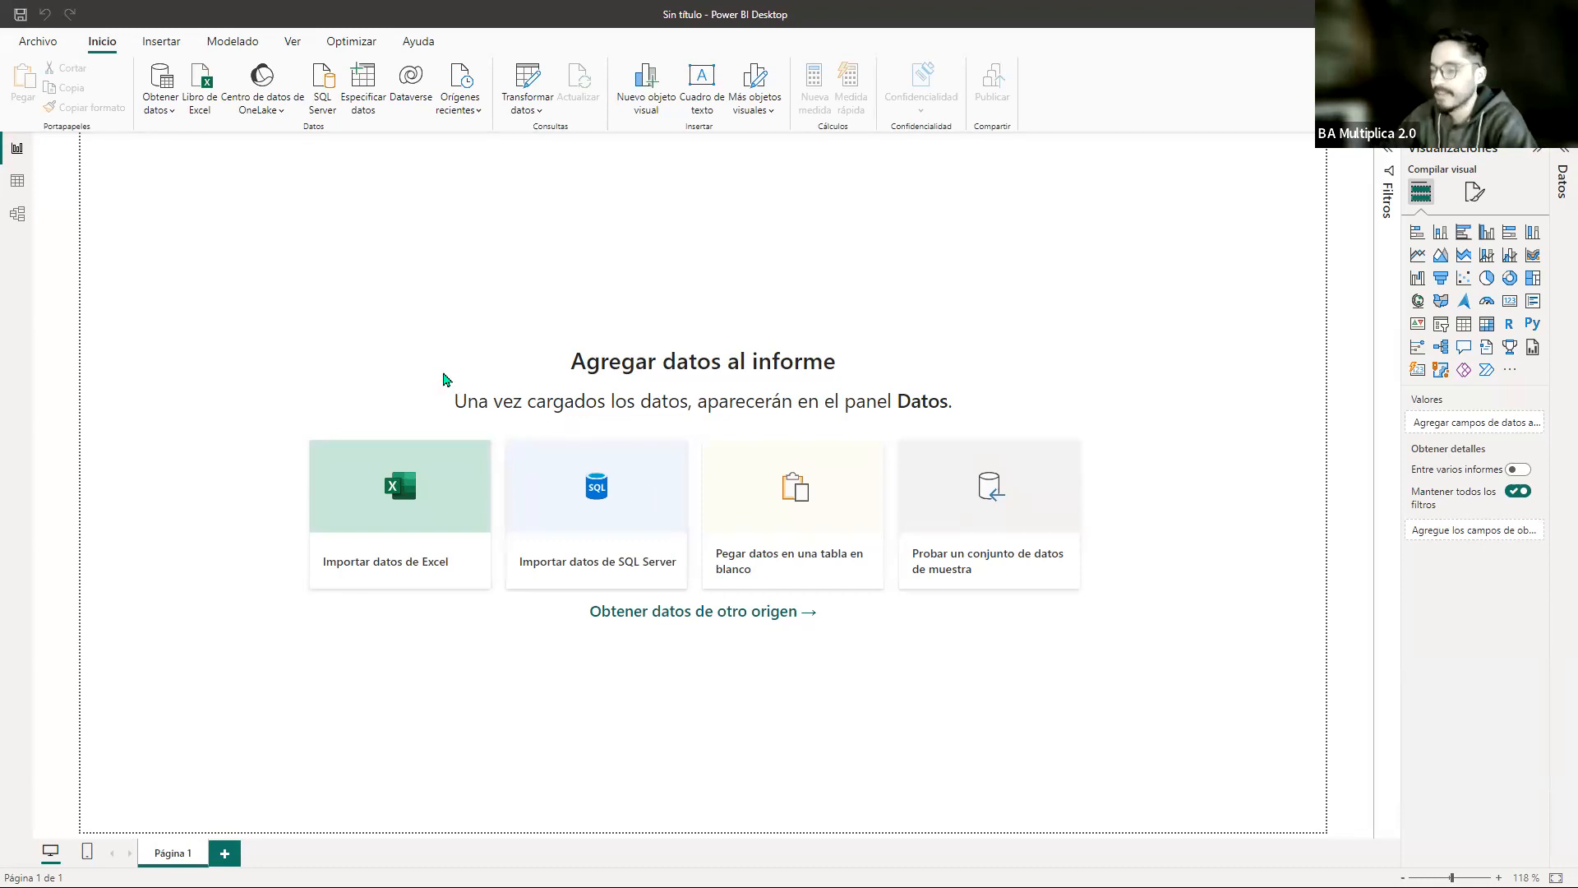
Step: Connect to the Excel workbook Datos Clase 8.xlsx and preview its Devoluciones table, leaving it unselected
click(404, 499)
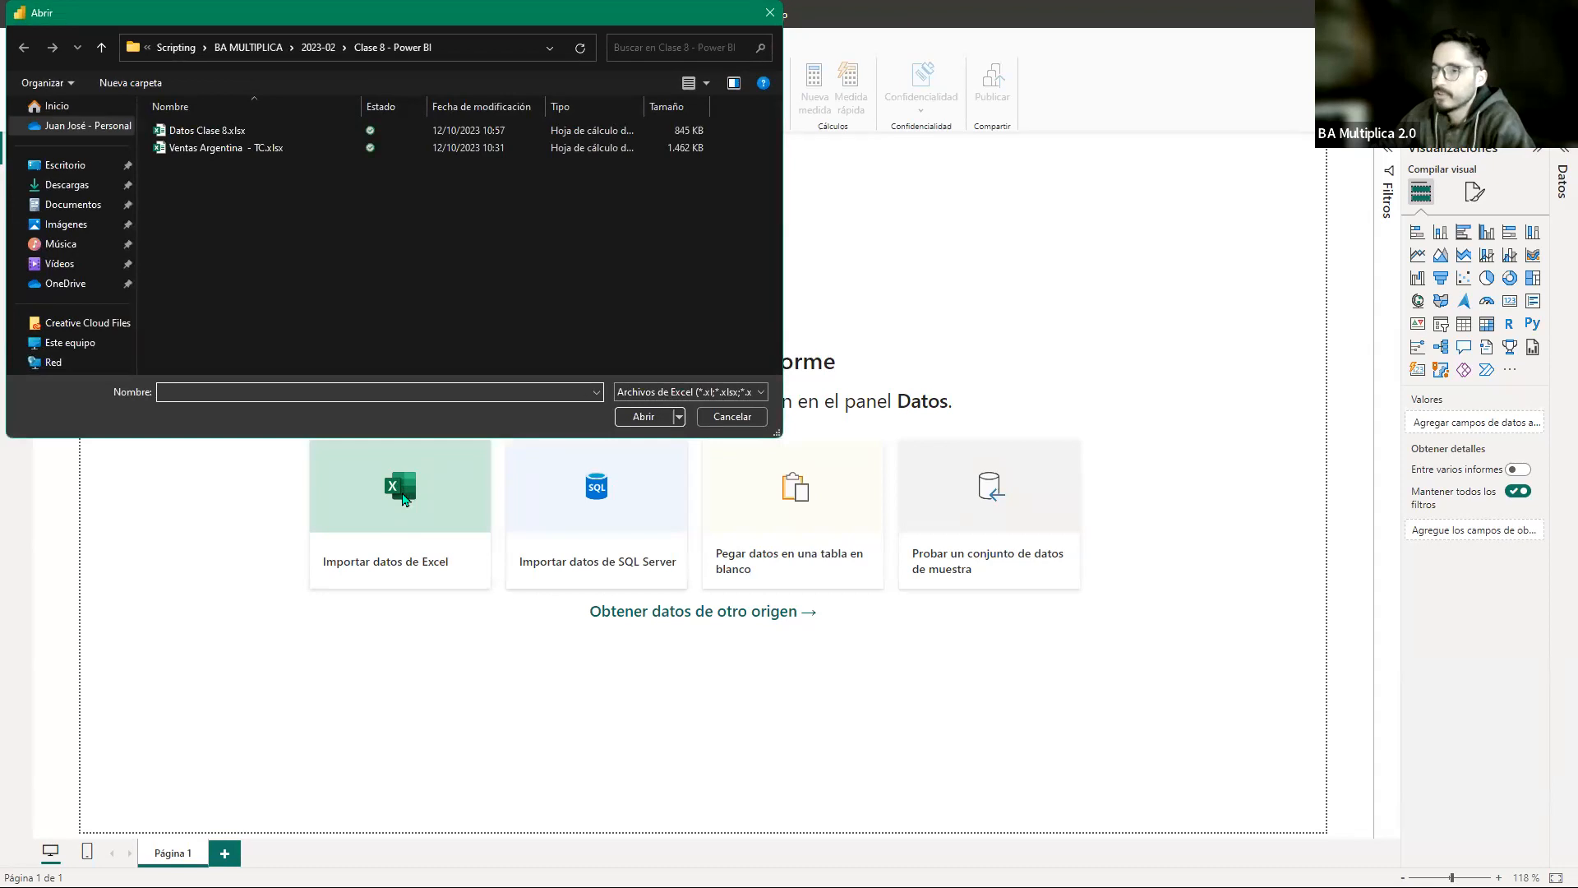
double_click(197, 130)
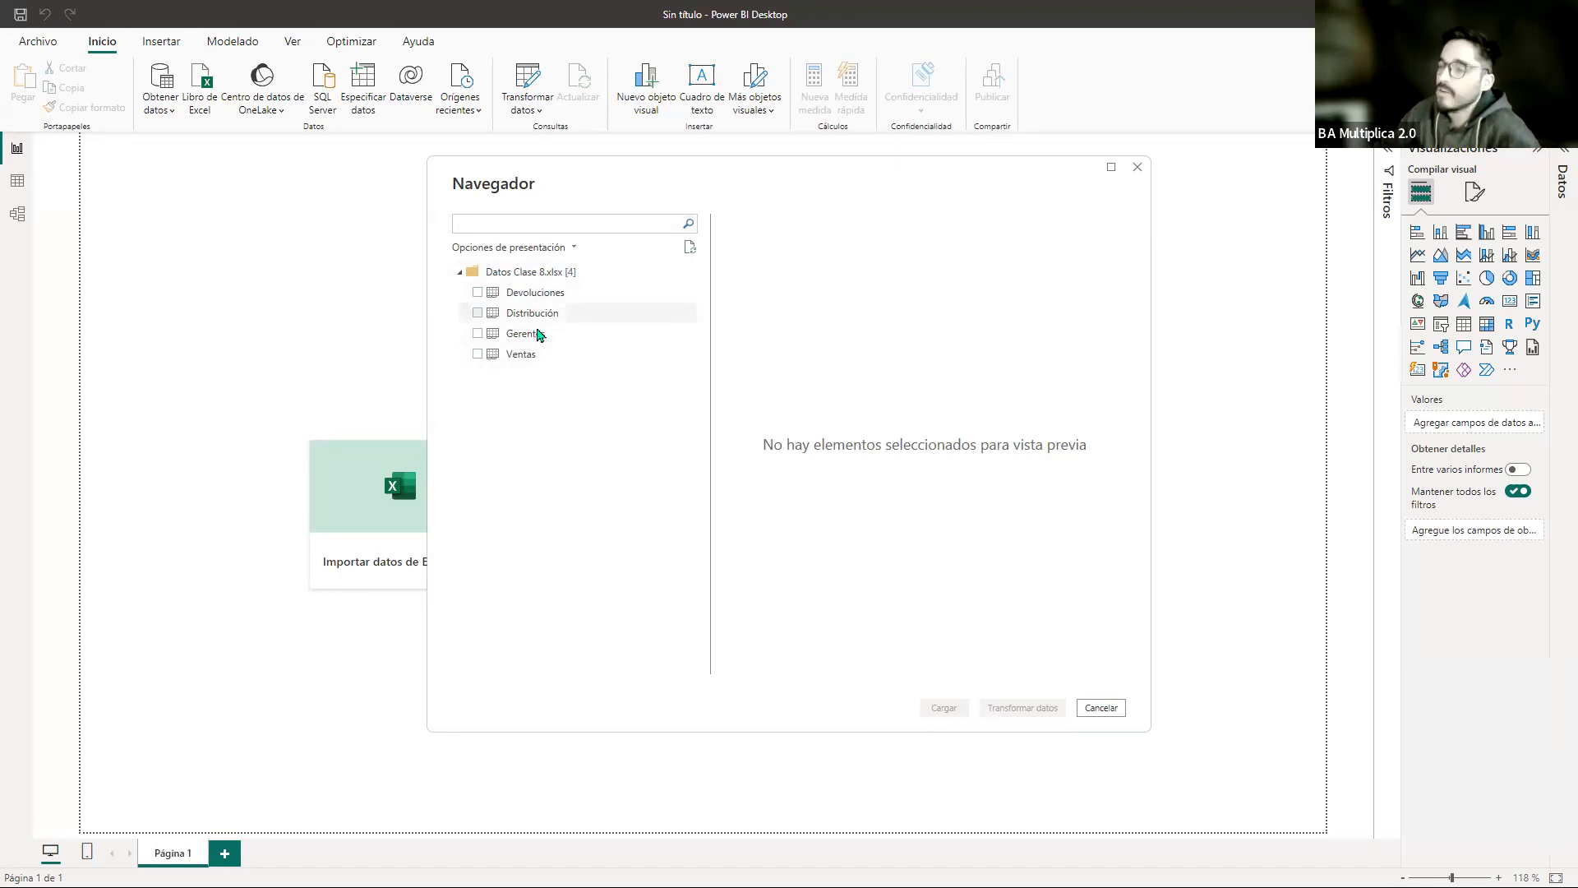
click(477, 293)
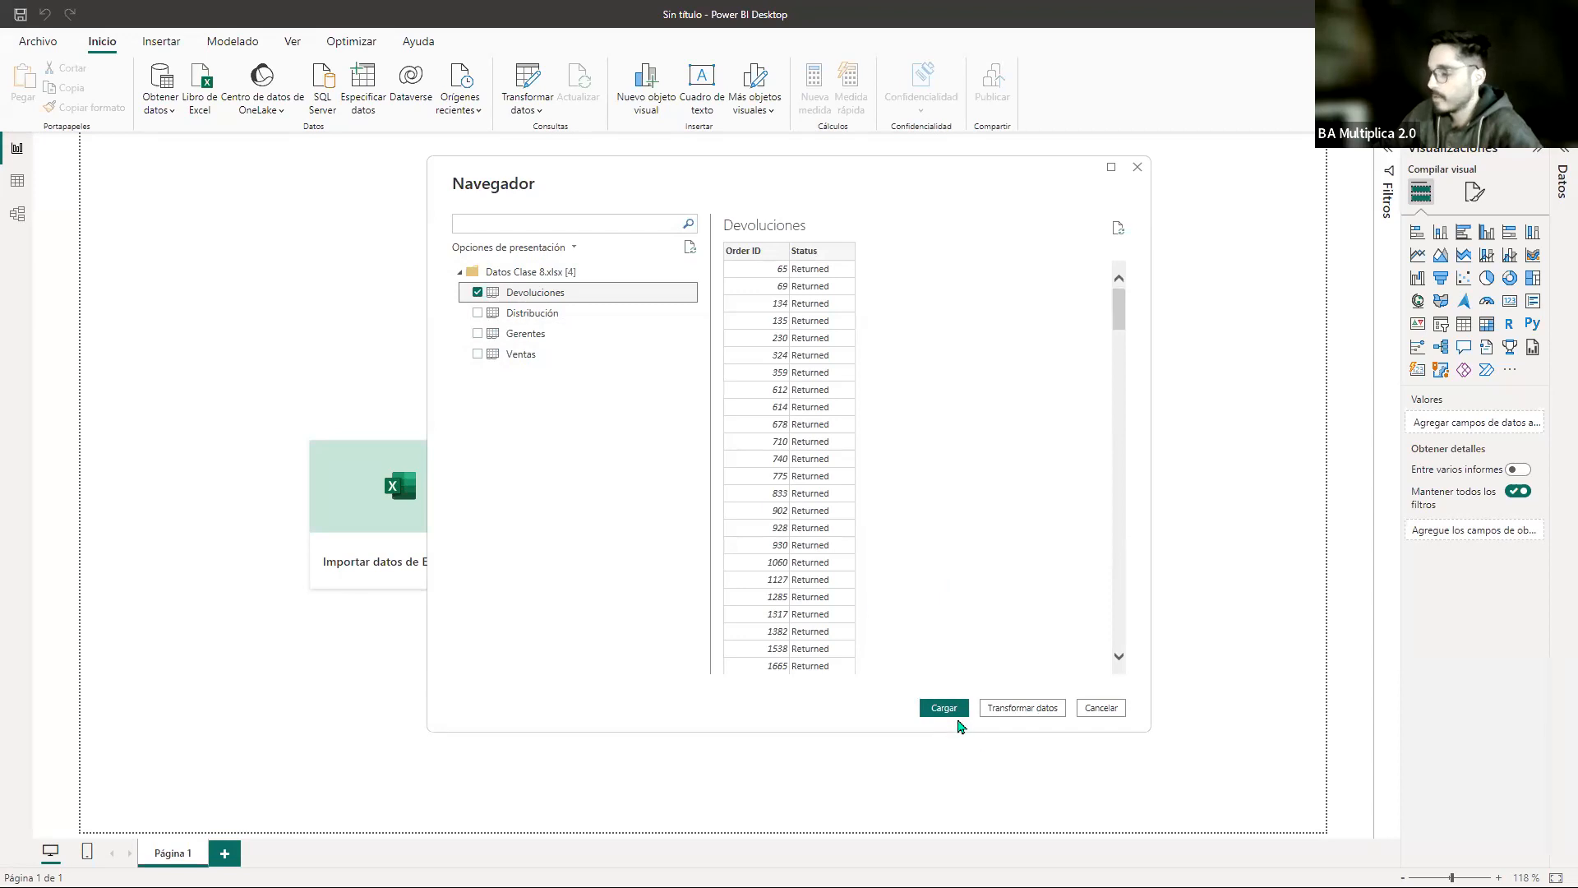
click(479, 293)
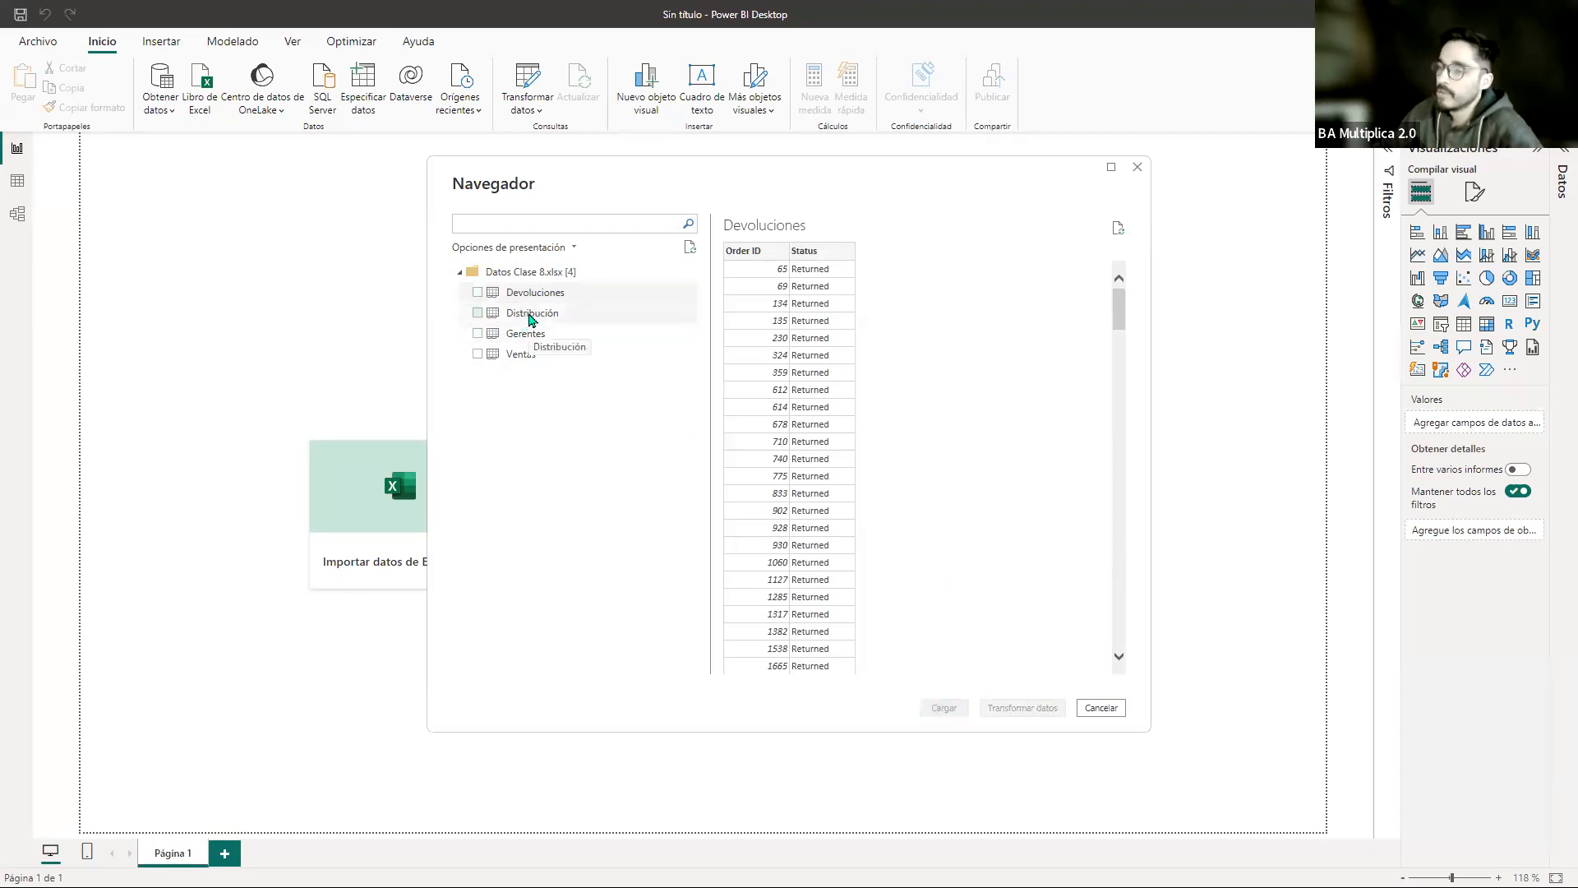
Step: Preview the Distribución, Gerentes and Ventas tables, examine the Ventas columns, and select Ventas for loading
click(533, 315)
click(542, 339)
click(535, 354)
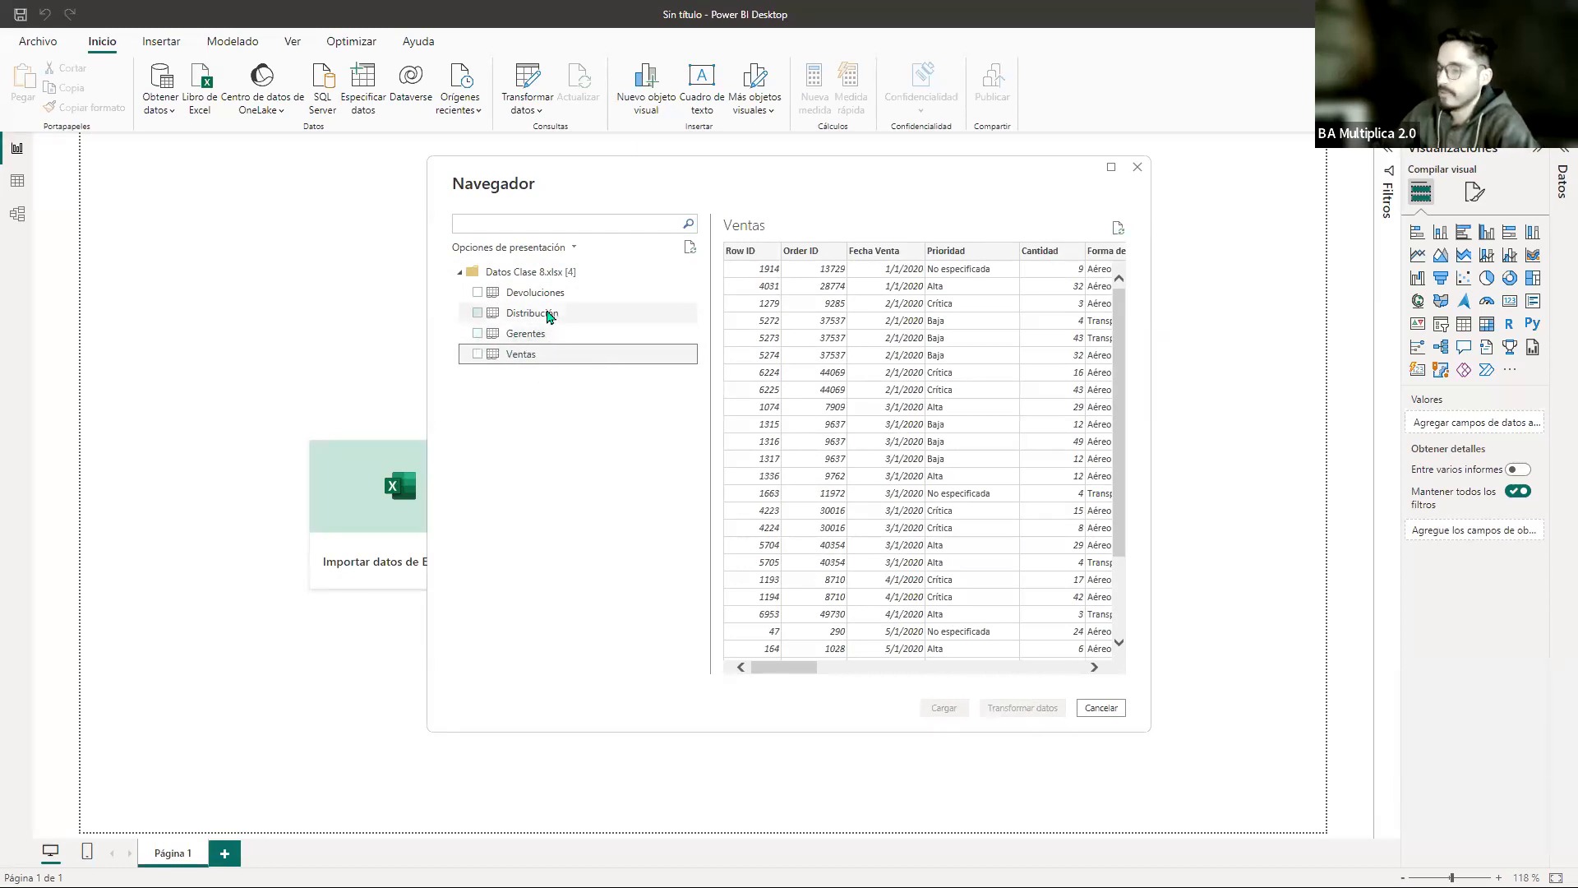
mouse_move(778, 667)
mouse_down()
mouse_move(876, 670)
mouse_move(773, 664)
mouse_up()
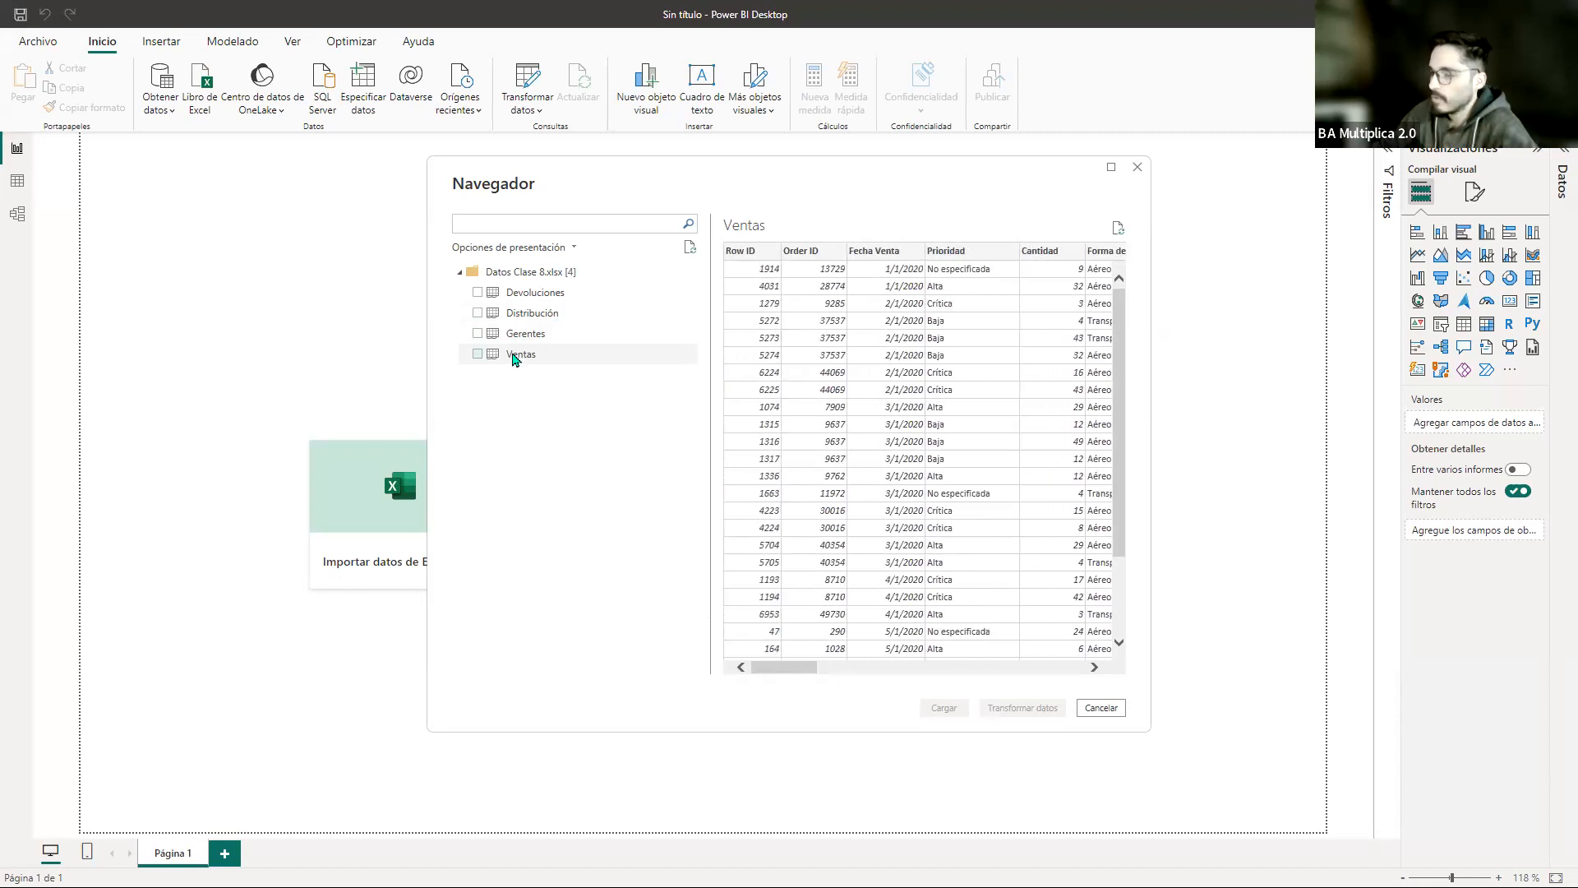
drag(796, 668, 871, 664)
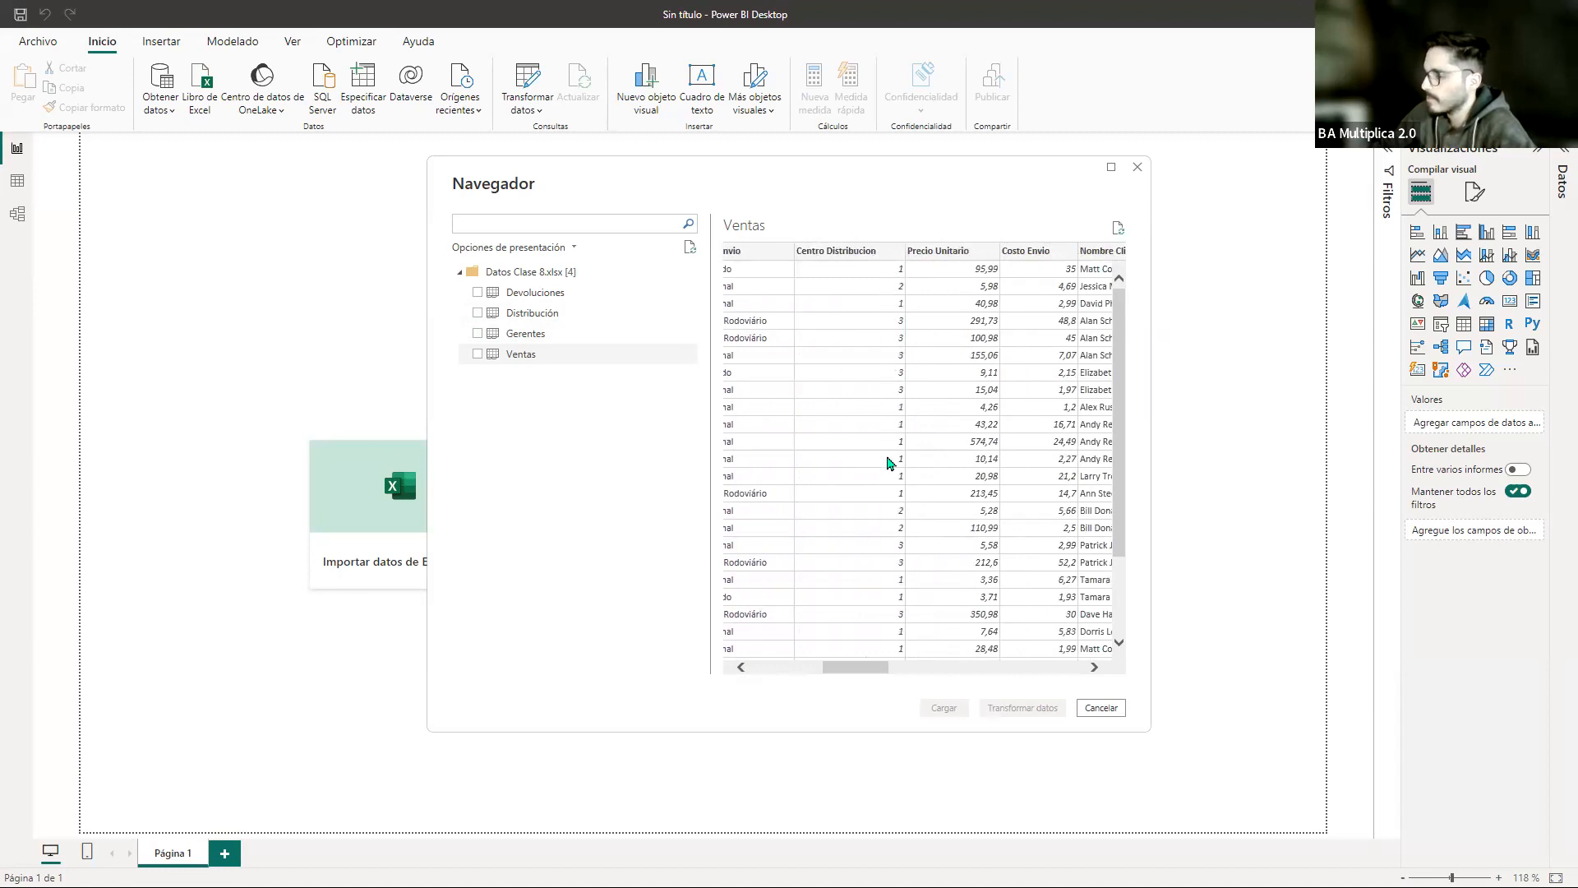
drag(870, 672, 887, 668)
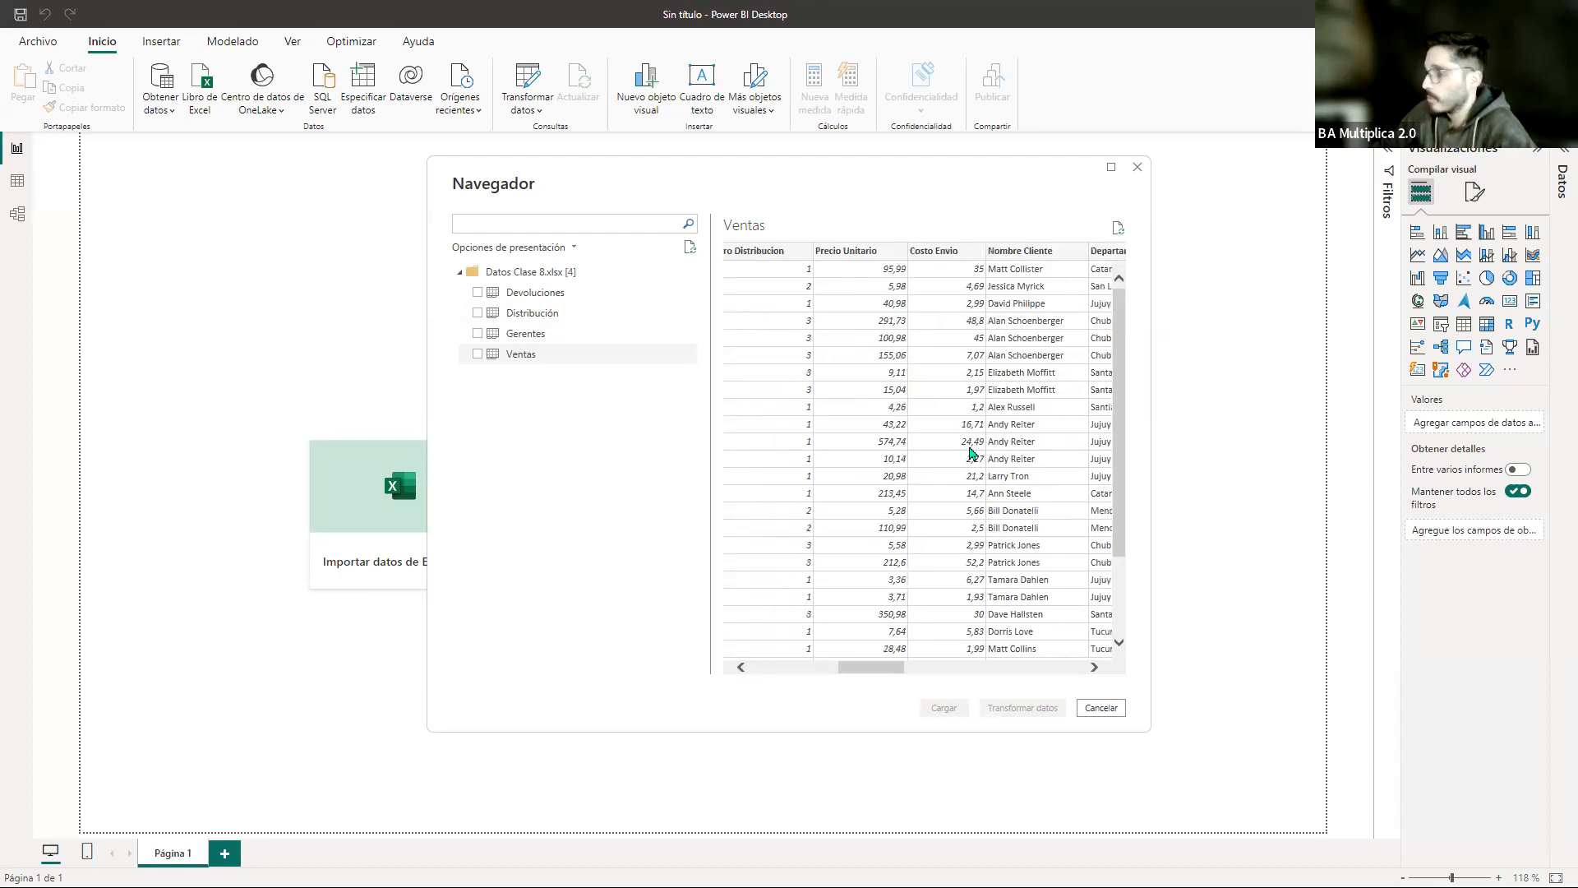
click(478, 355)
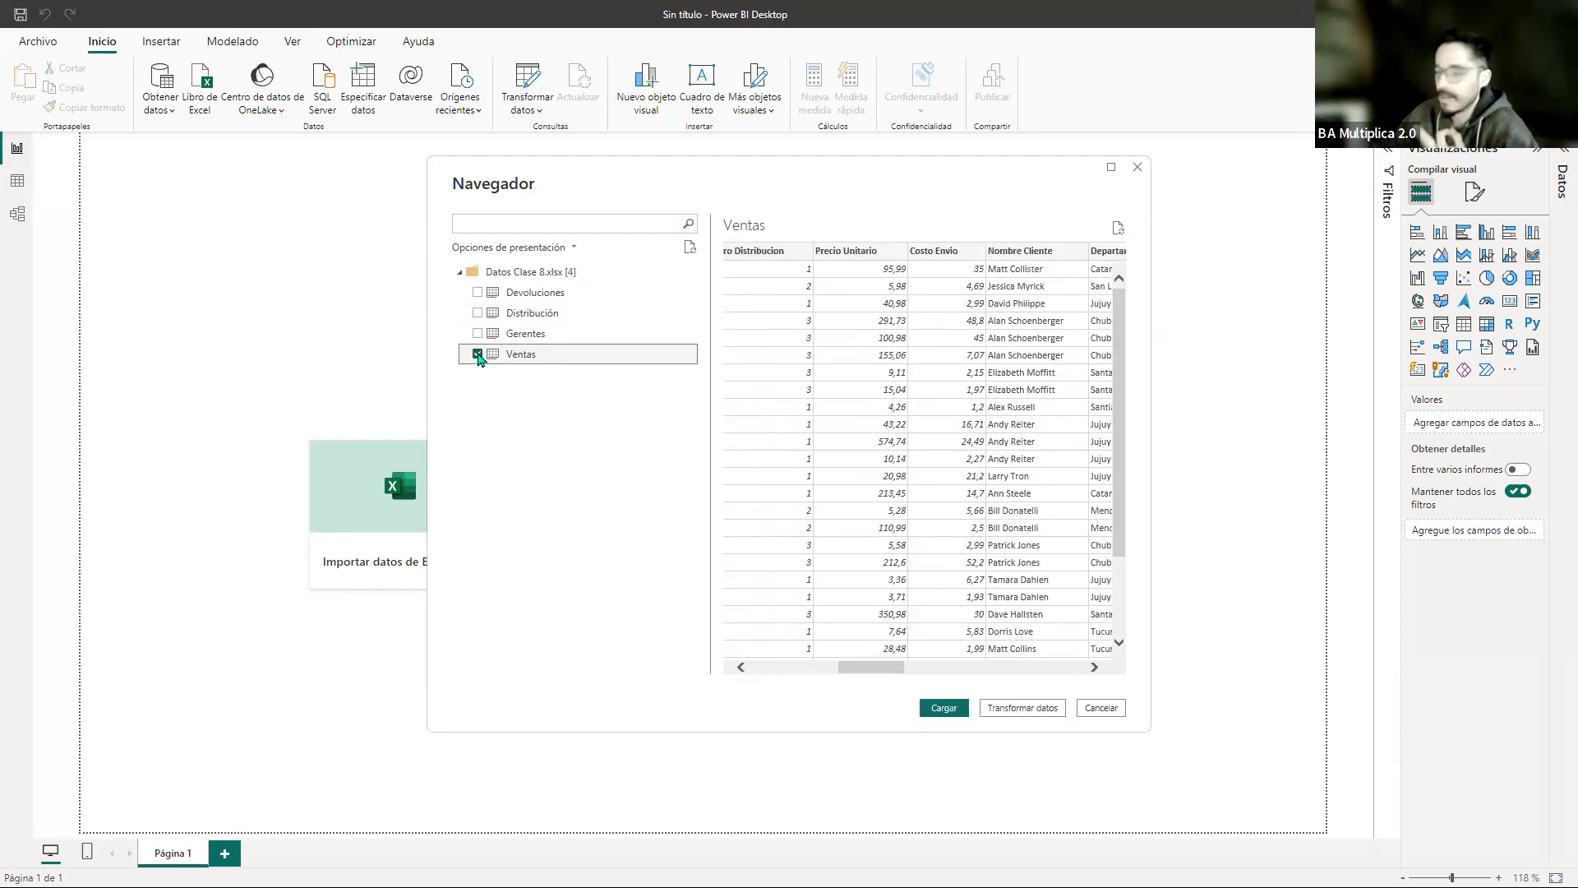
Step: Compare the Gerentes preview with the Región column in Ventas, and examine the Distribución and Devoluciones previews
click(522, 337)
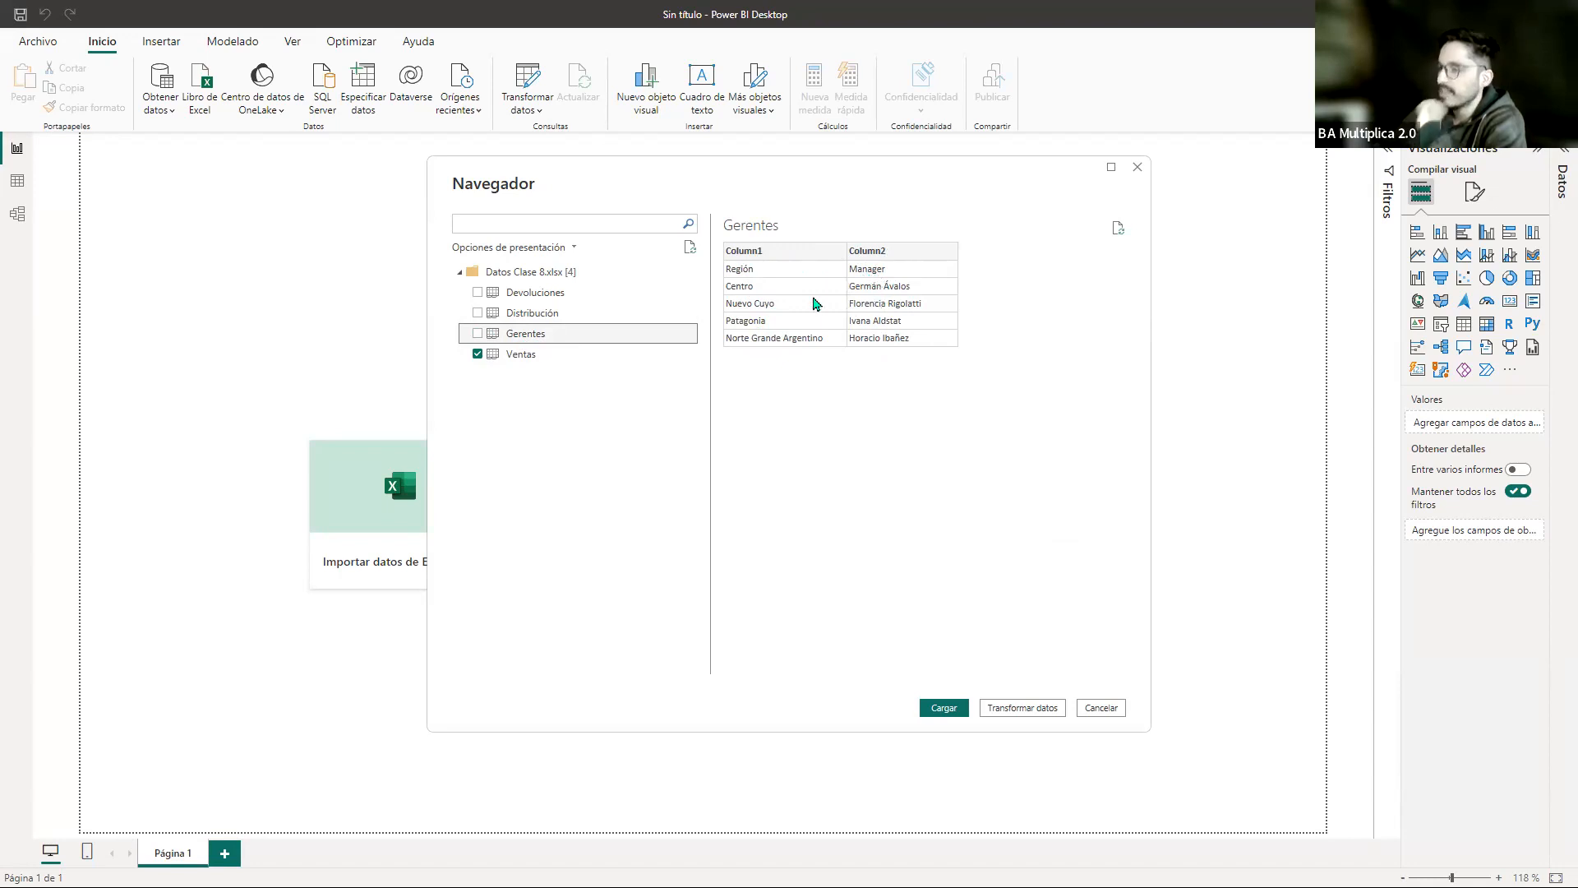
click(523, 355)
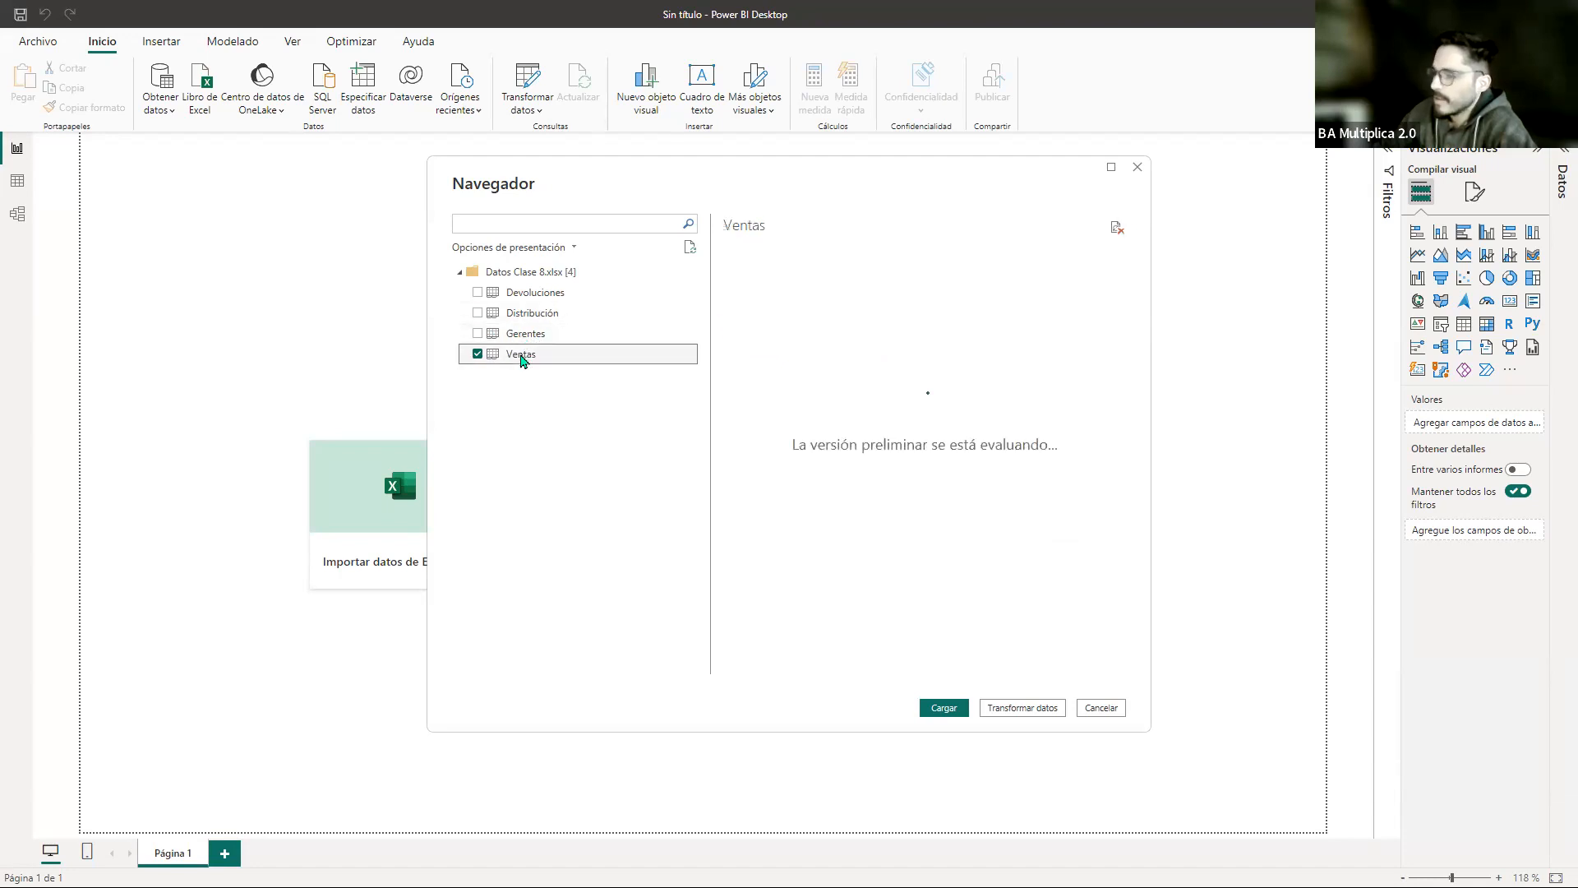
drag(809, 670, 966, 666)
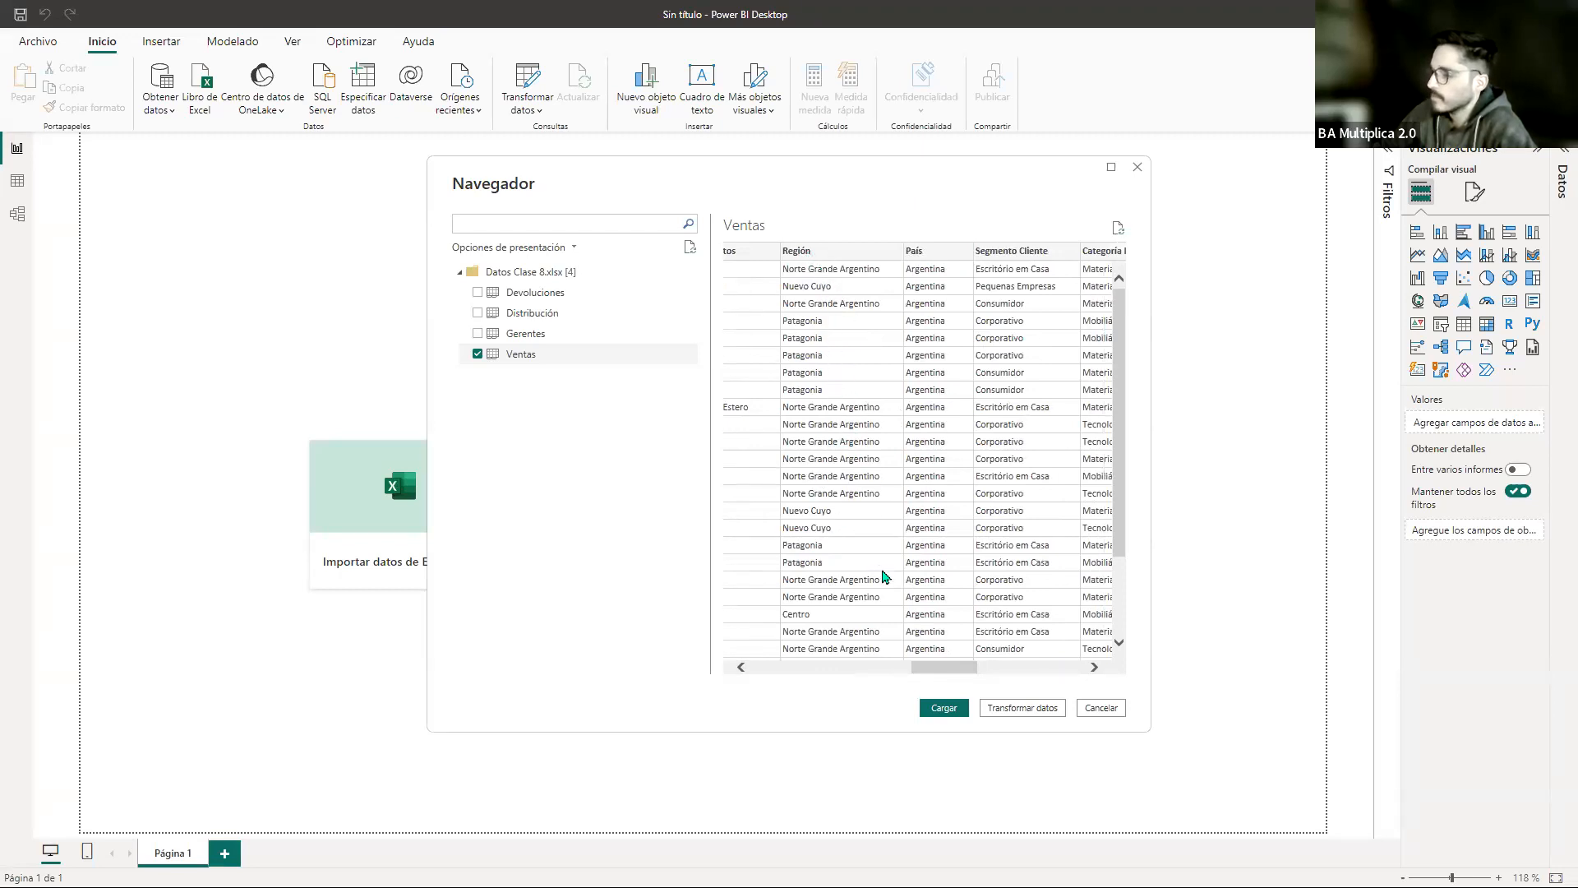
drag(927, 663, 909, 663)
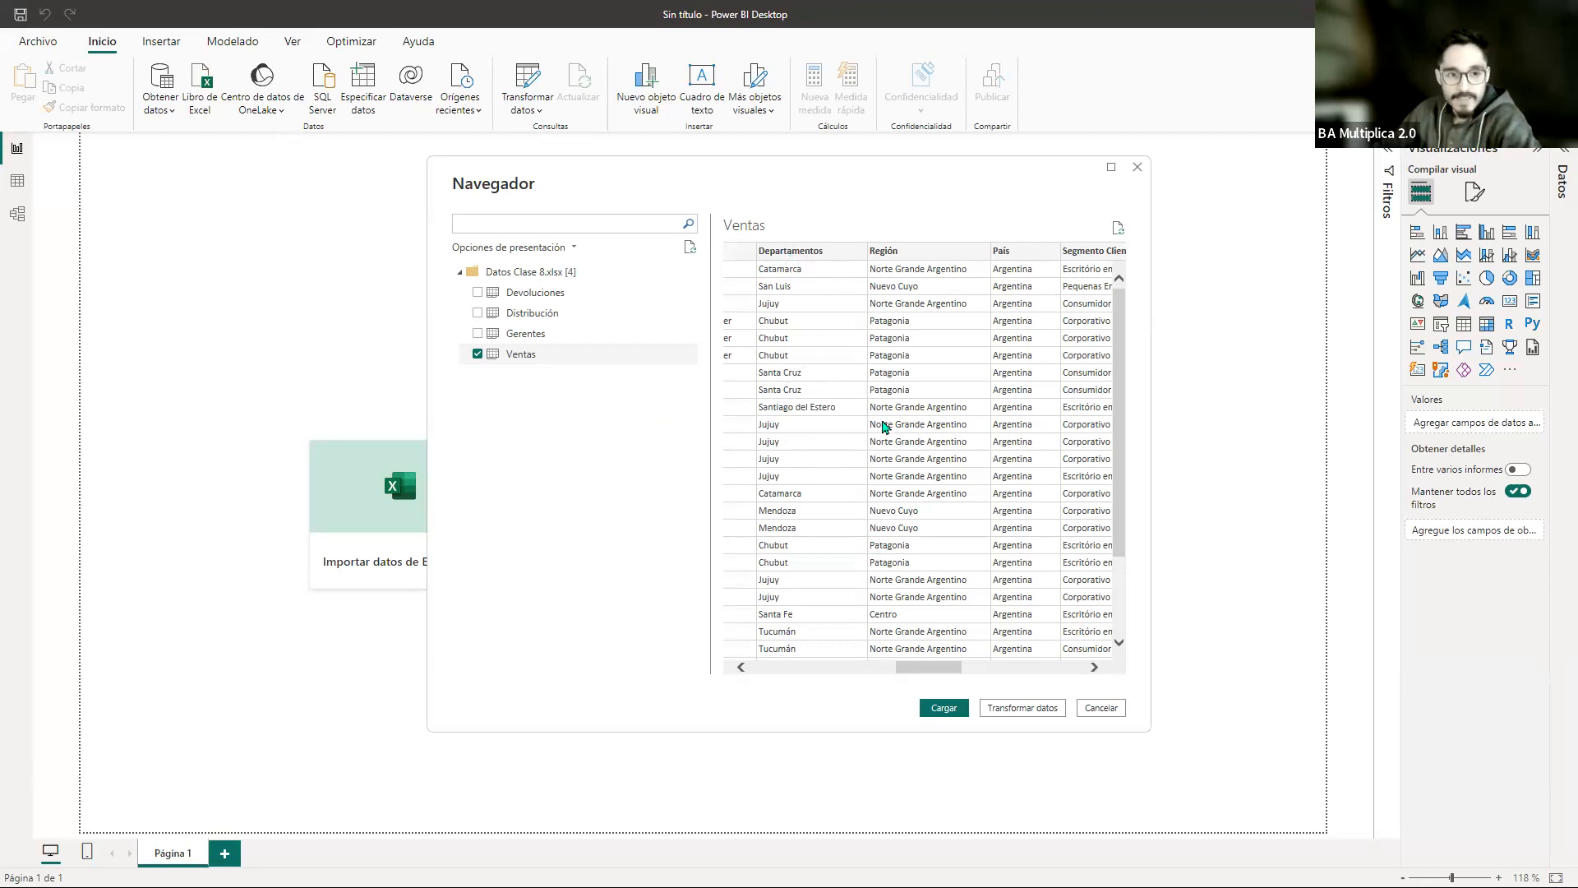
click(526, 315)
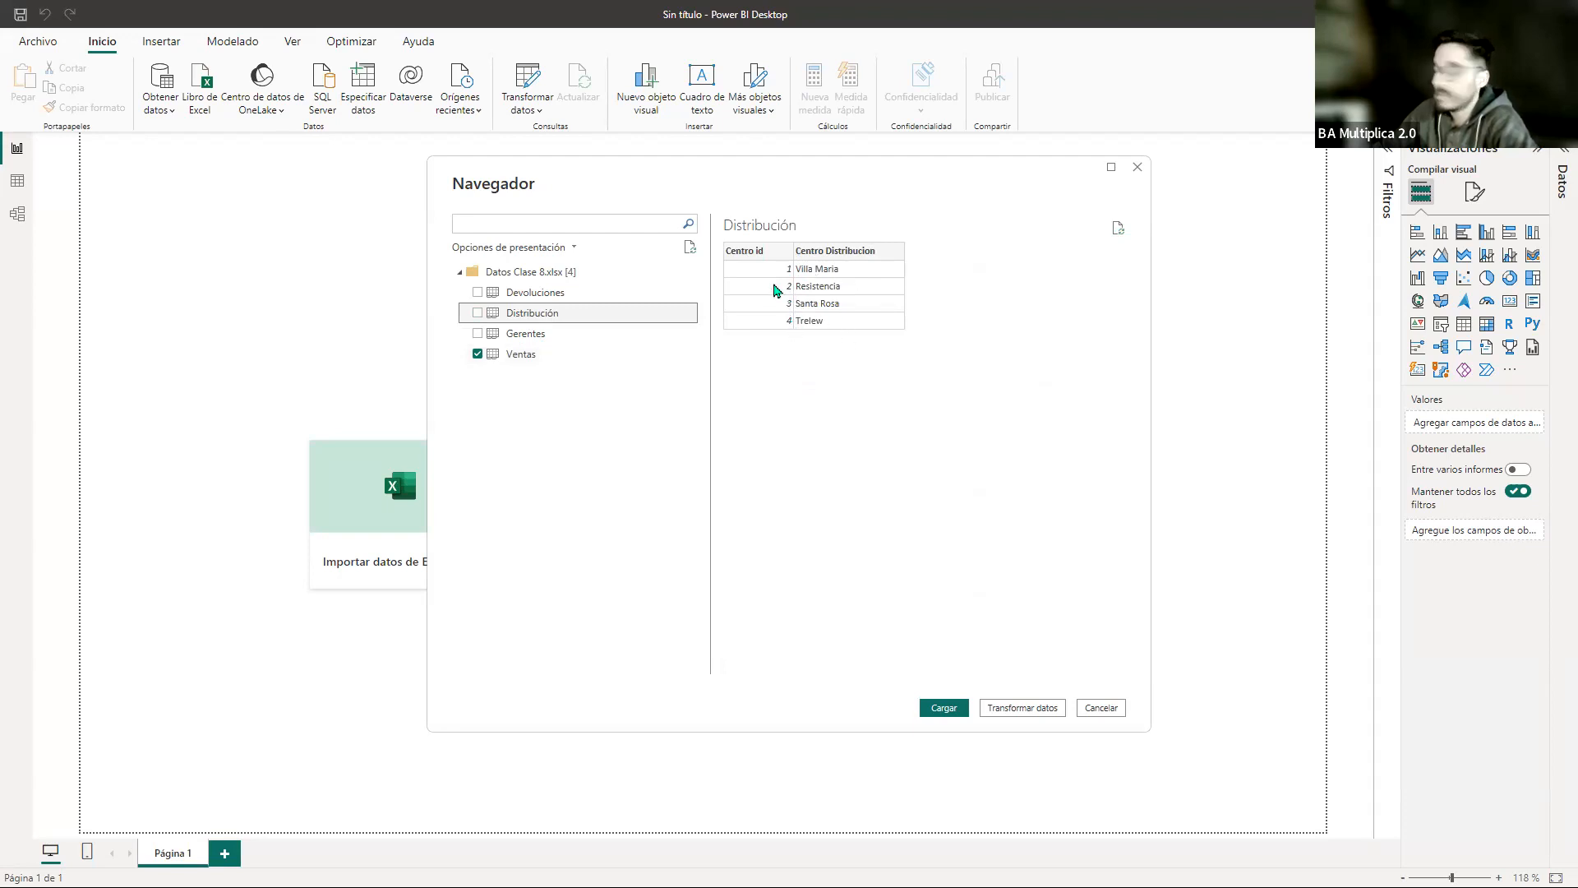
click(518, 293)
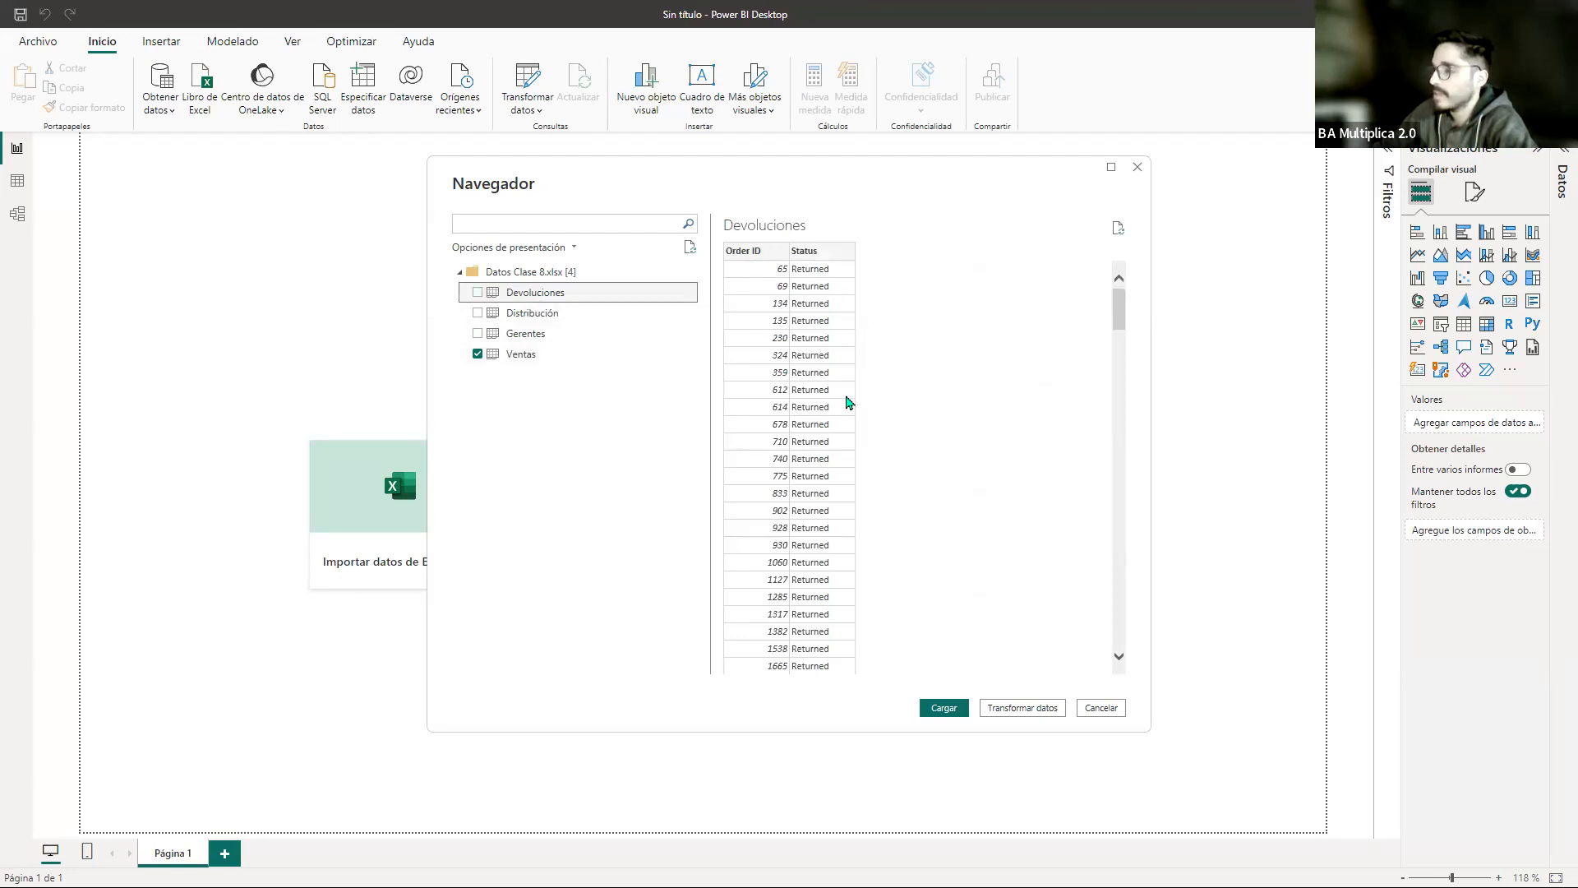
Step: Add the Devoluciones, Distribución and Gerentes tables to the selection for loading
click(478, 293)
click(478, 313)
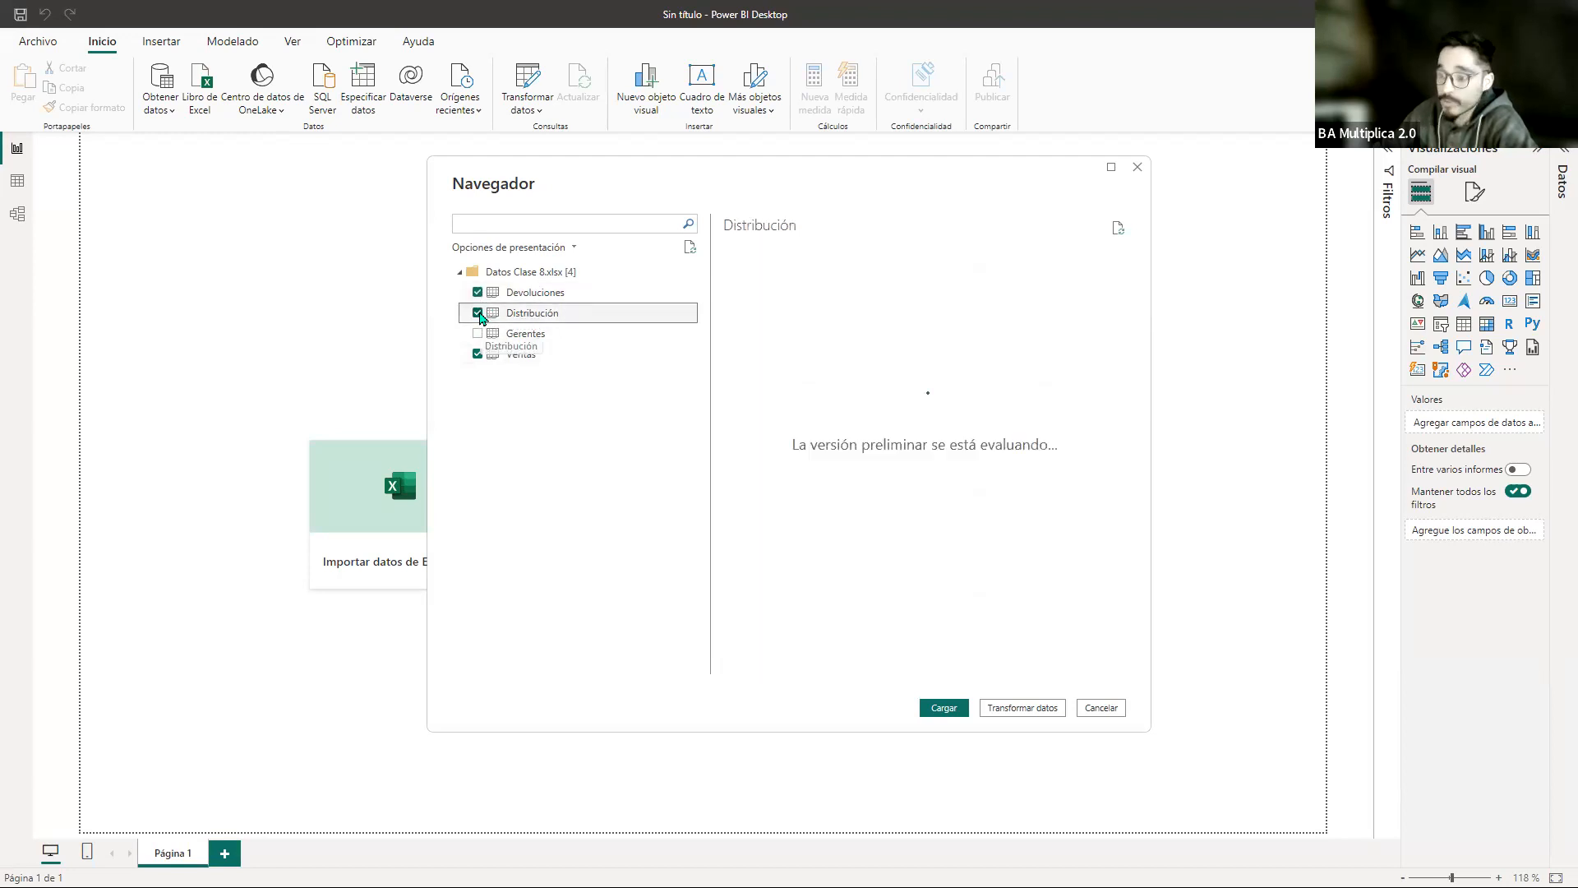
click(477, 333)
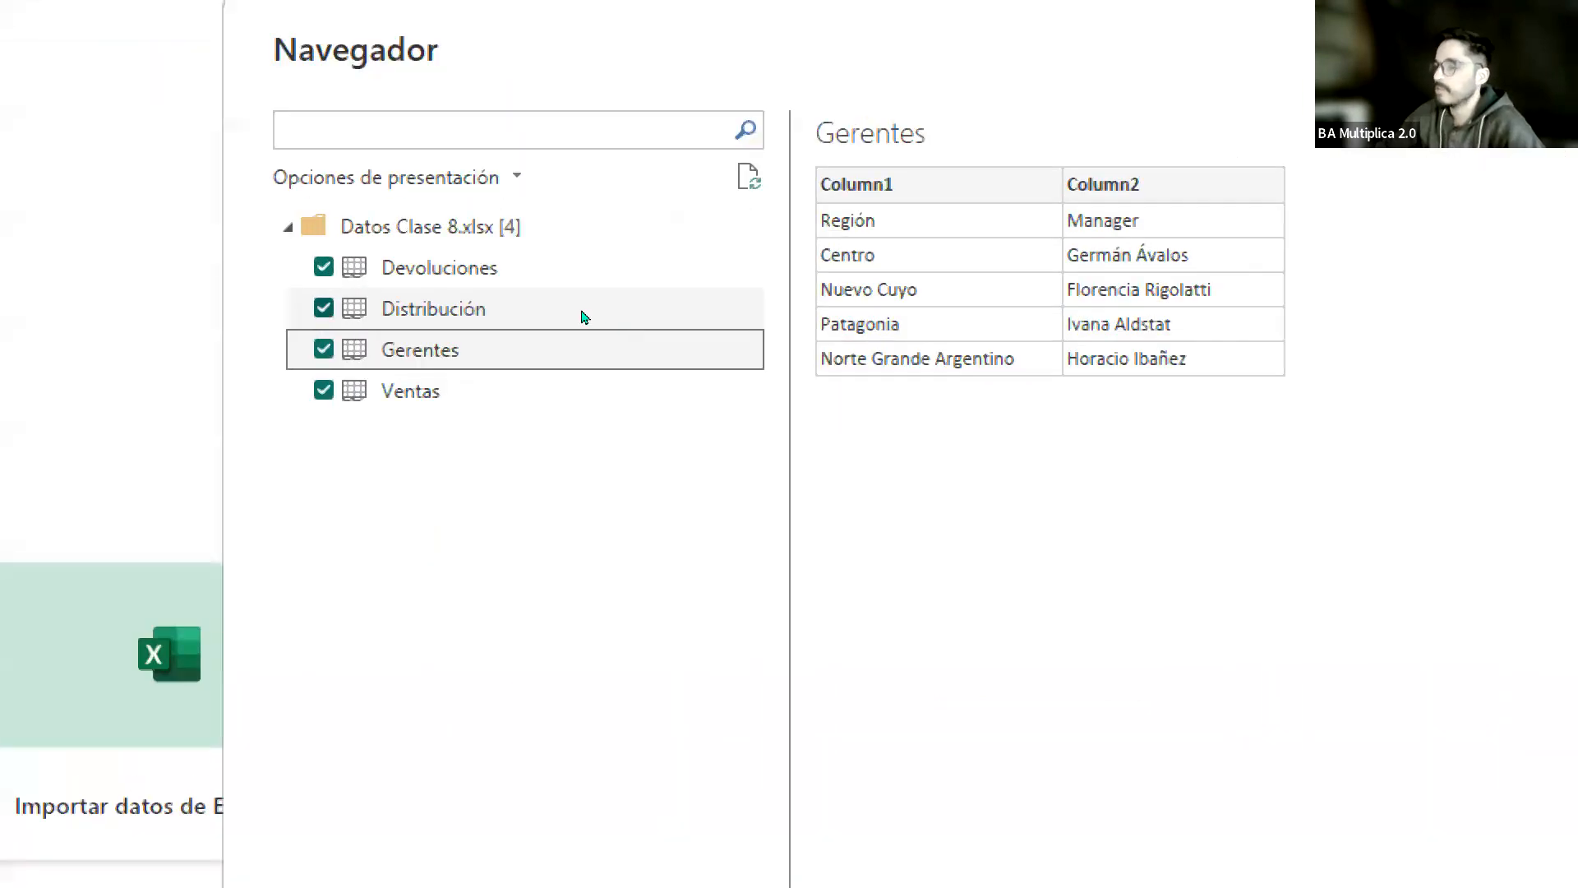
Step: Review the previews of the Devoluciones, Distribución, Gerentes and Ventas tables before loading them
click(542, 271)
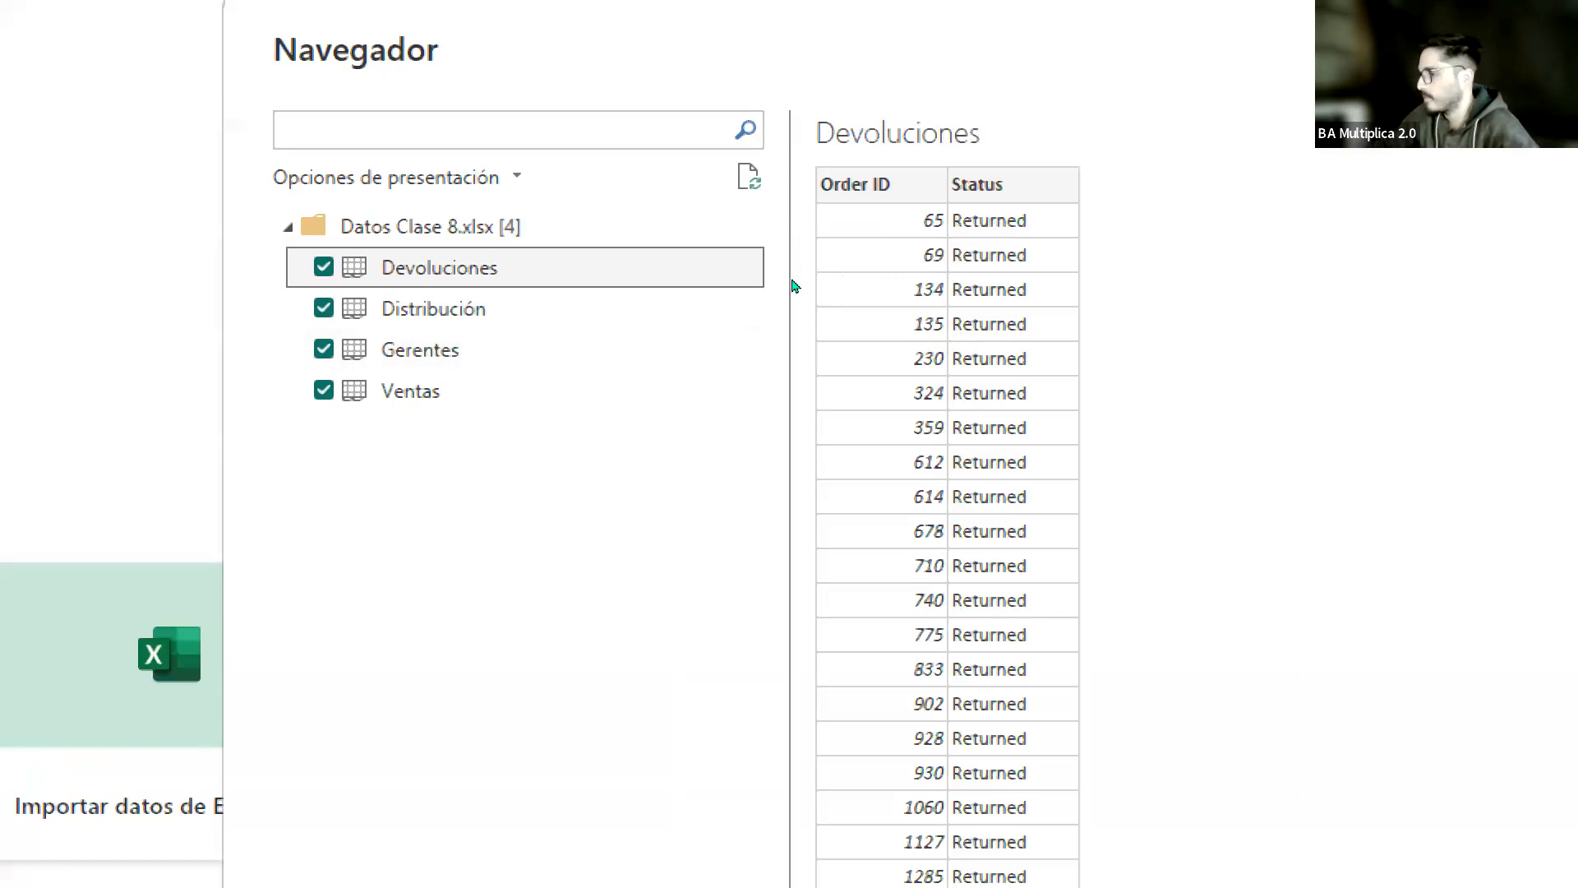
click(530, 320)
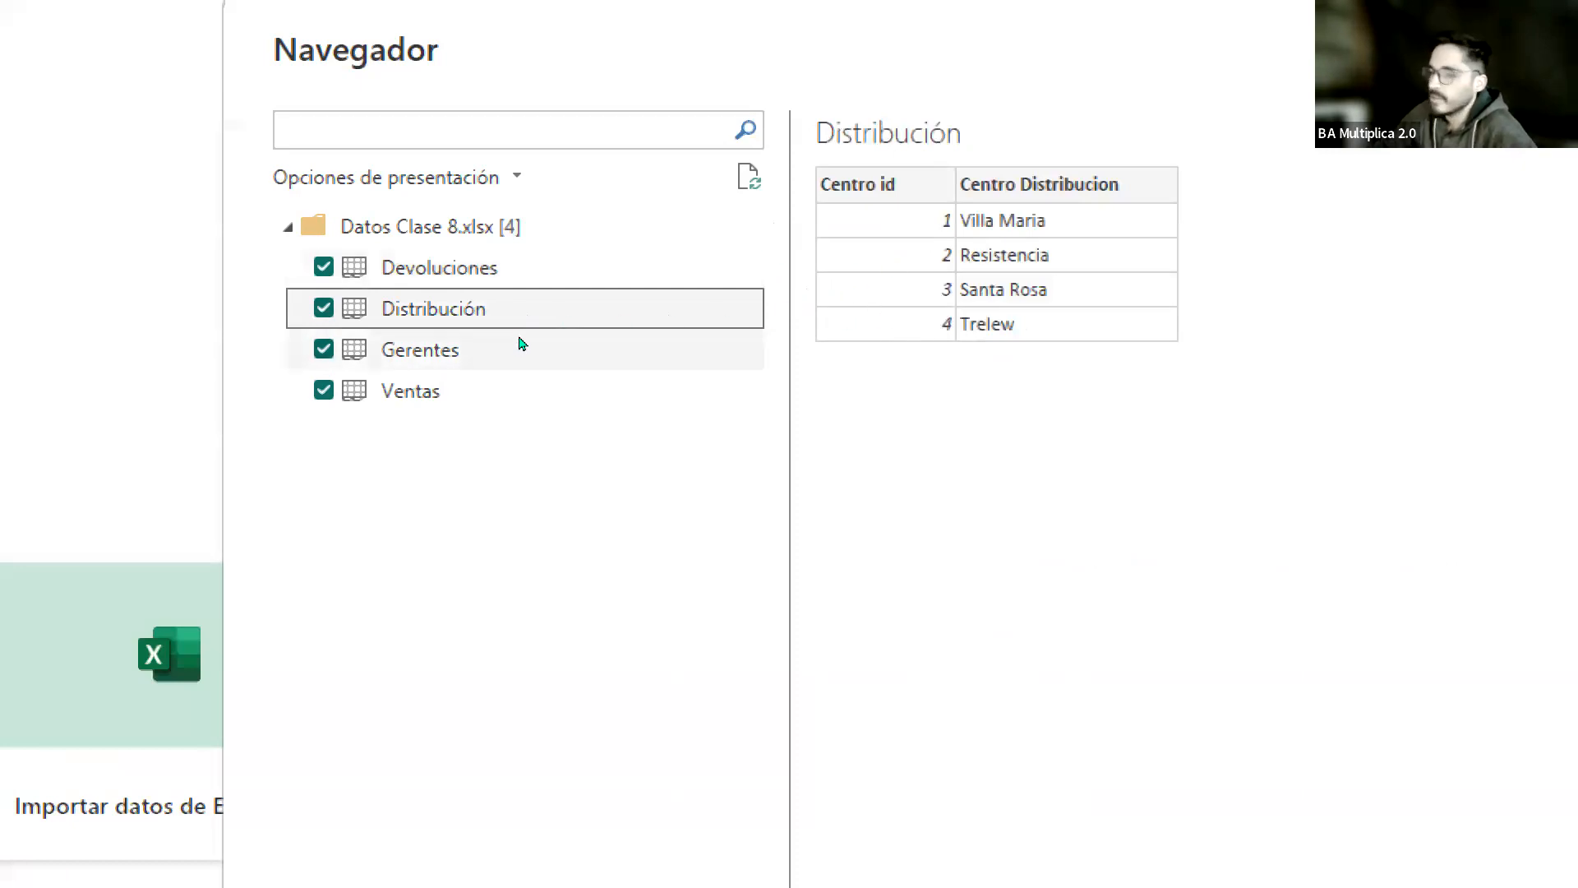
click(521, 345)
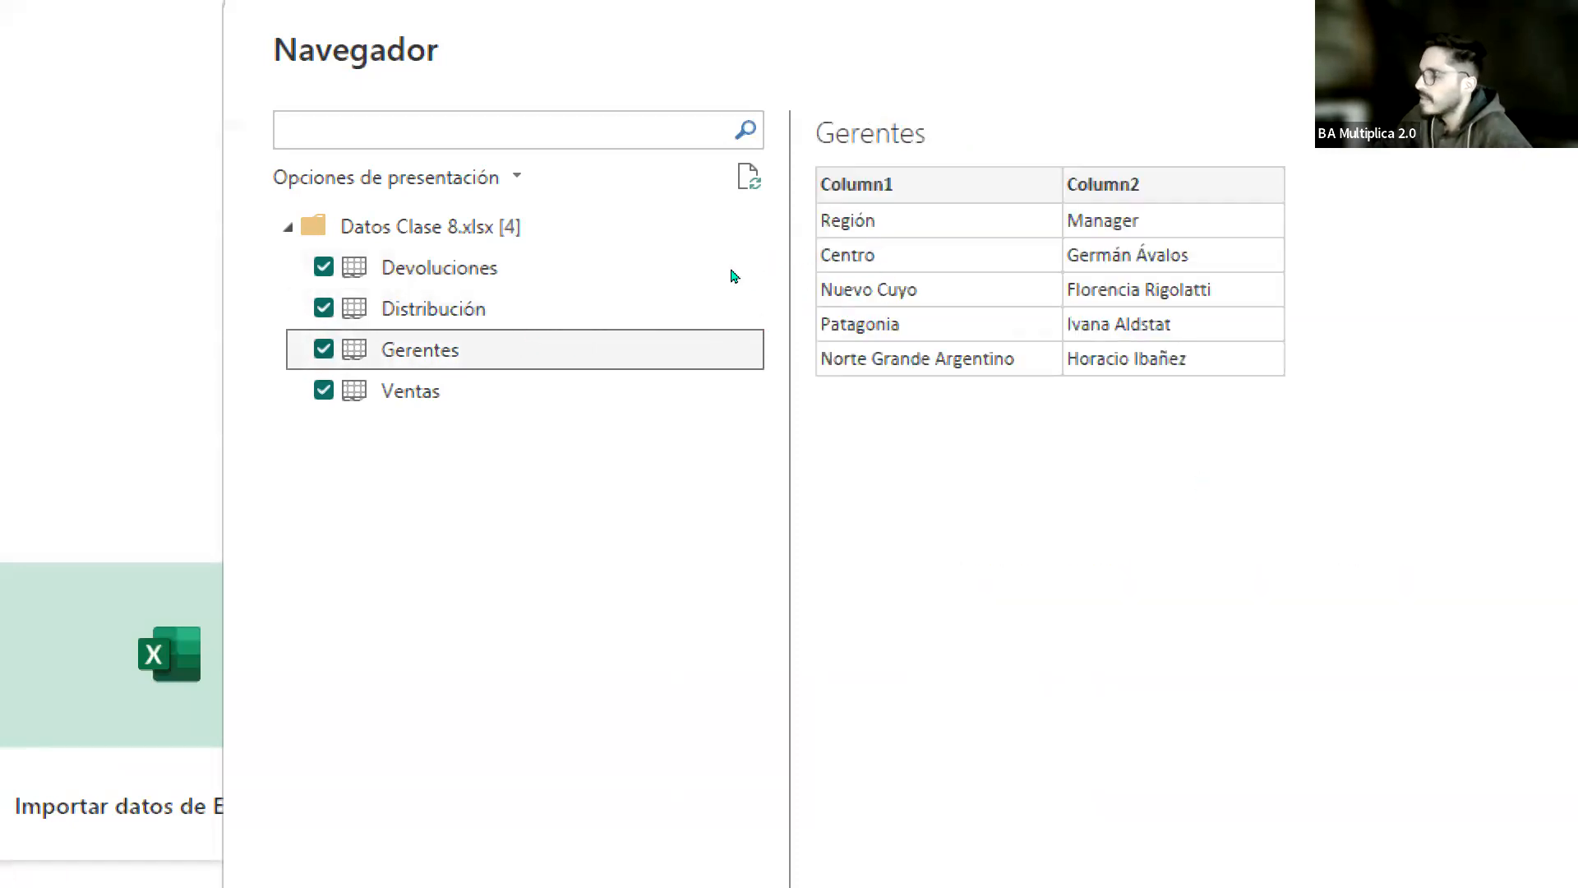
click(534, 377)
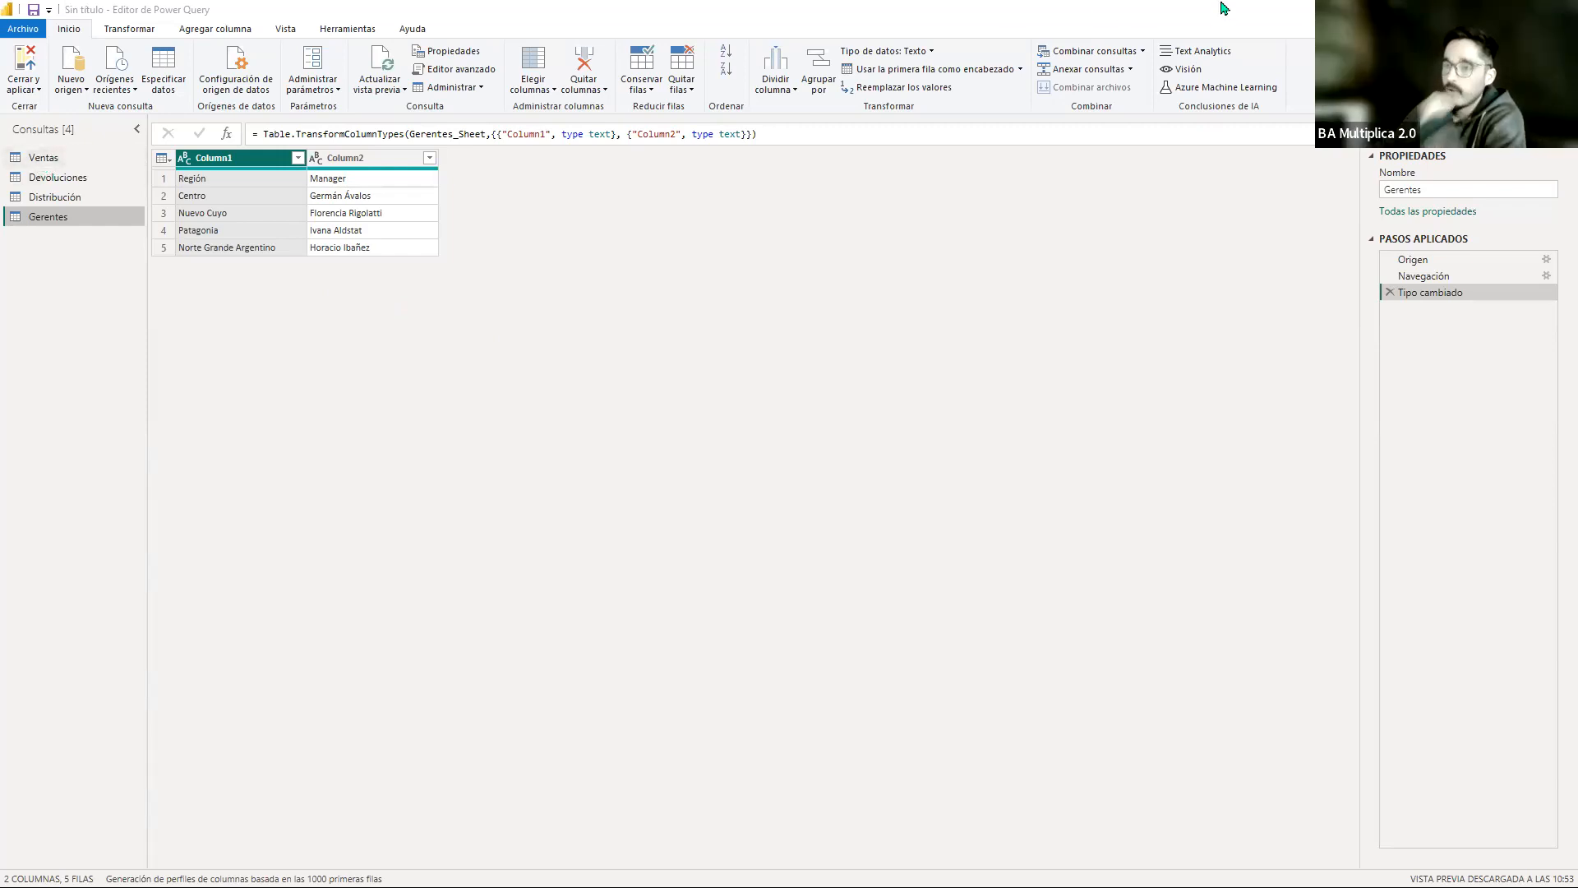
Step: Close the Power Query editor without applying the changes and dismiss the pending-changes notice
click(1559, 9)
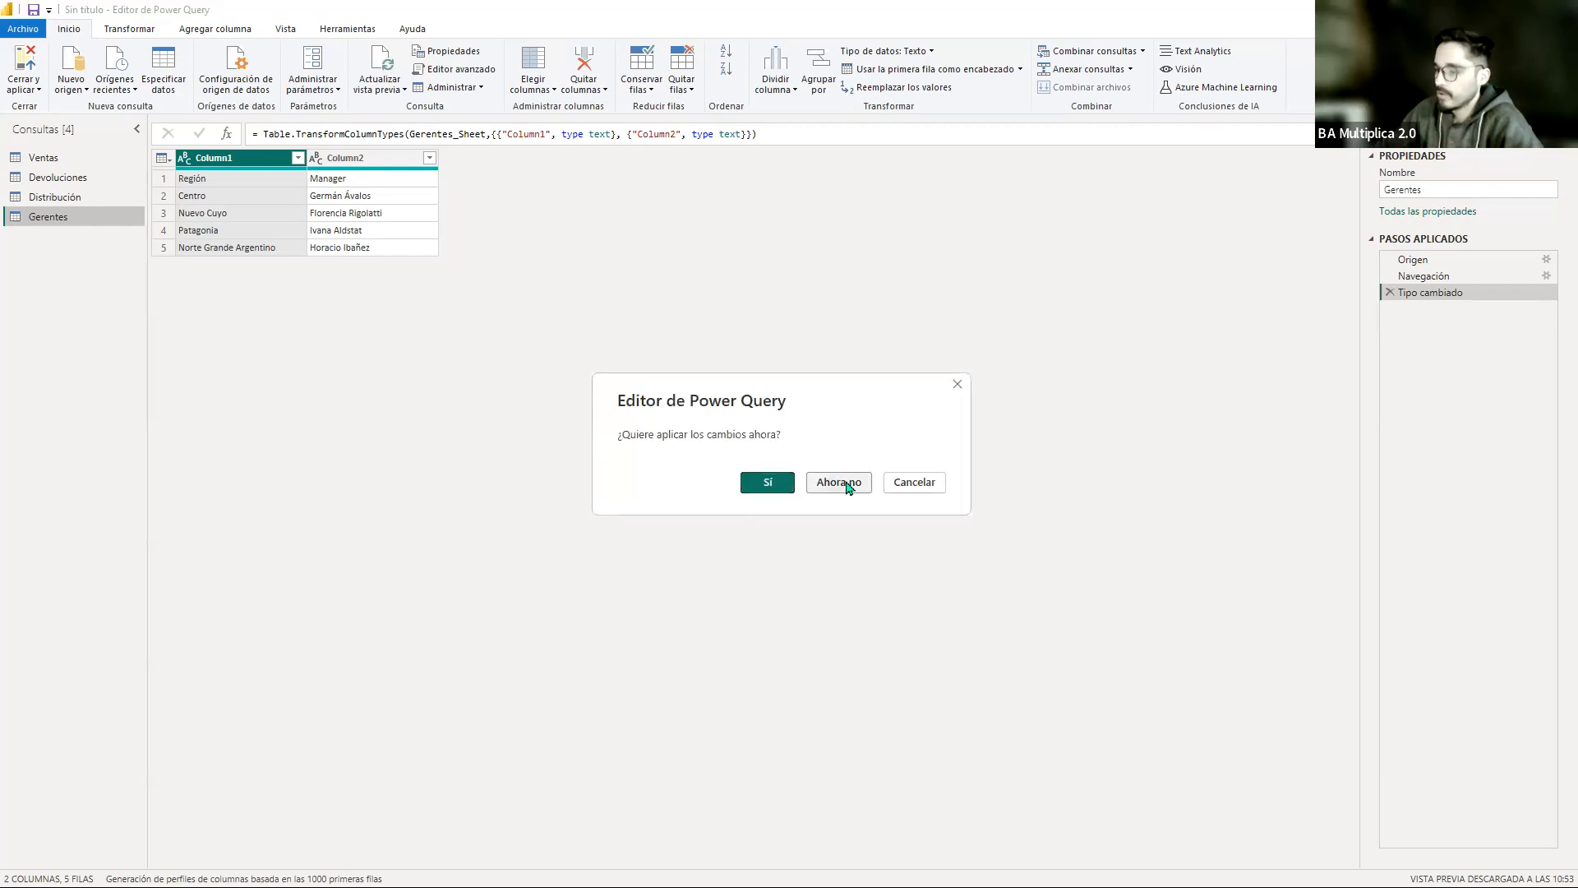
click(840, 482)
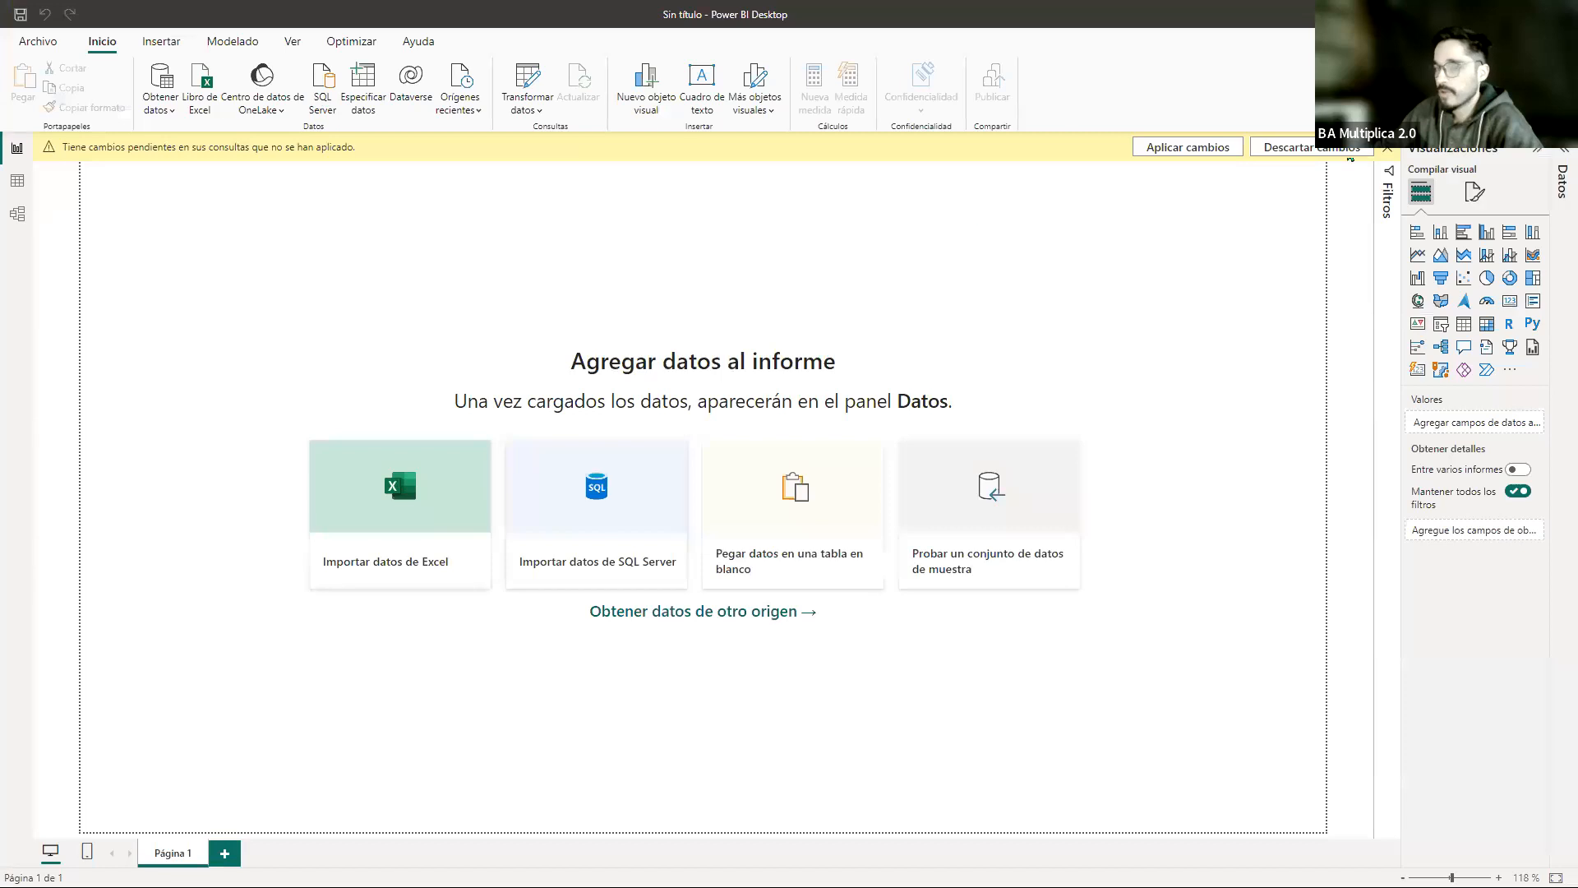
click(1387, 149)
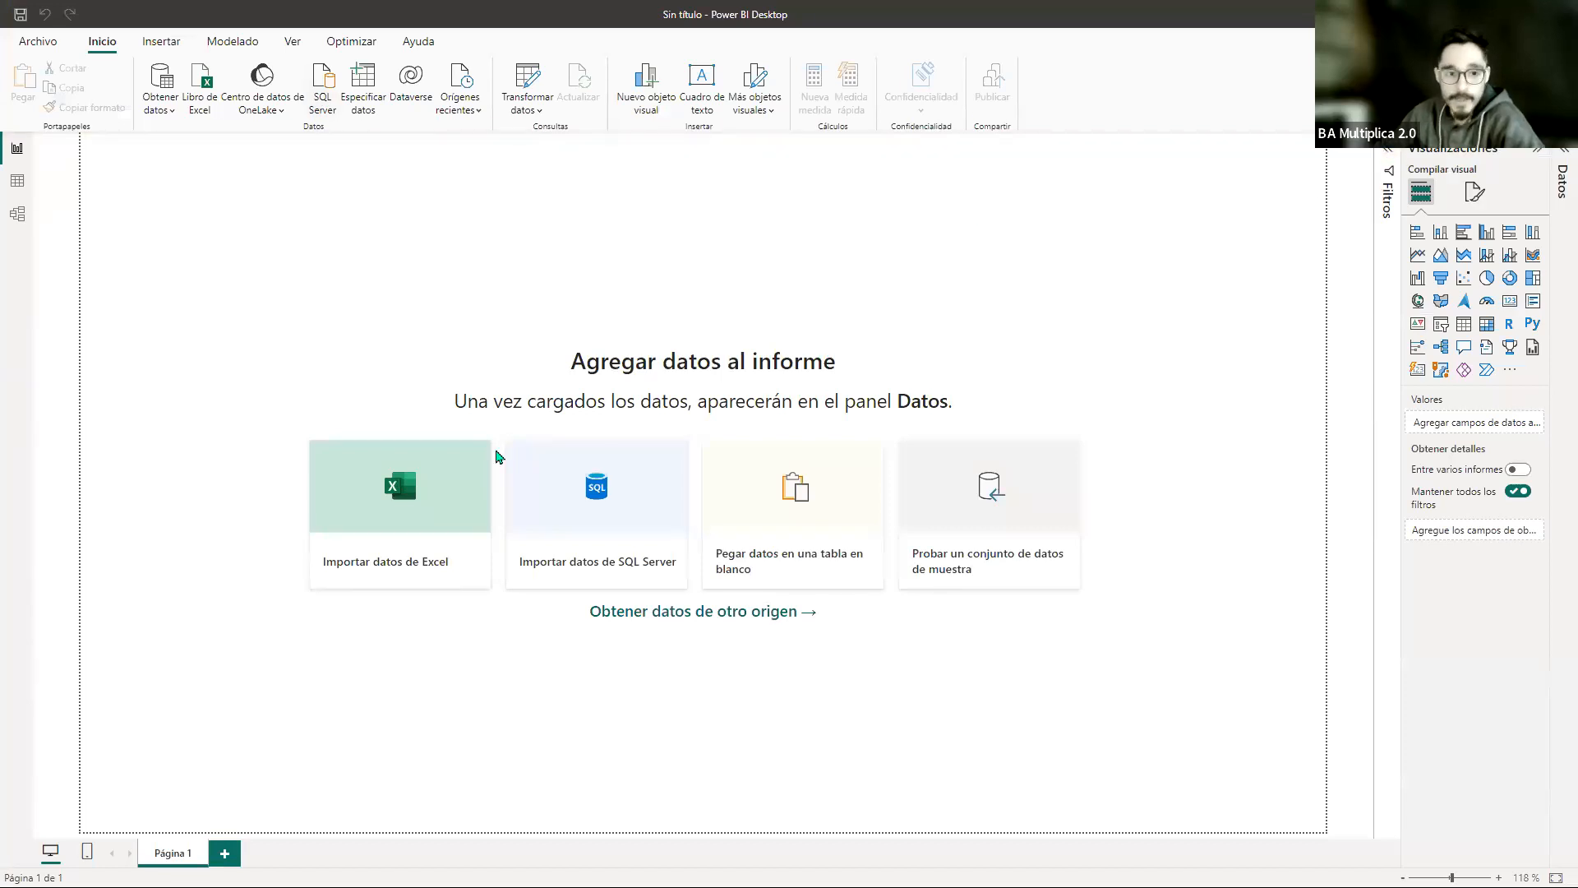
Step: Connect to Datos Clase 8.xlsx again, open its four tables for transformation, and check the Gerentes (2) and Ventas queries
click(402, 497)
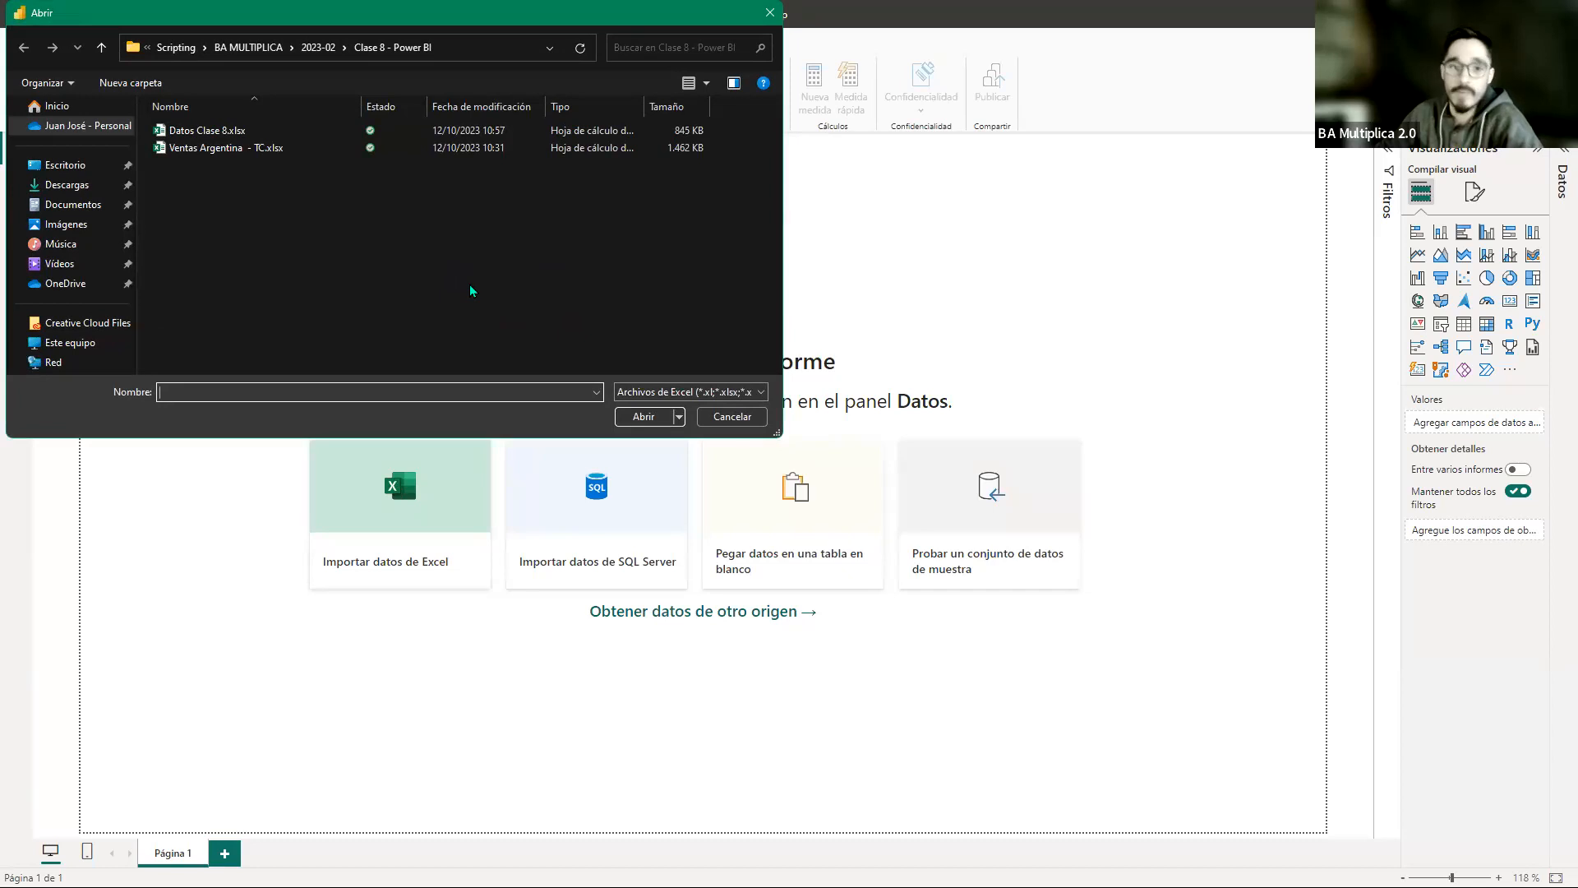
double_click(206, 134)
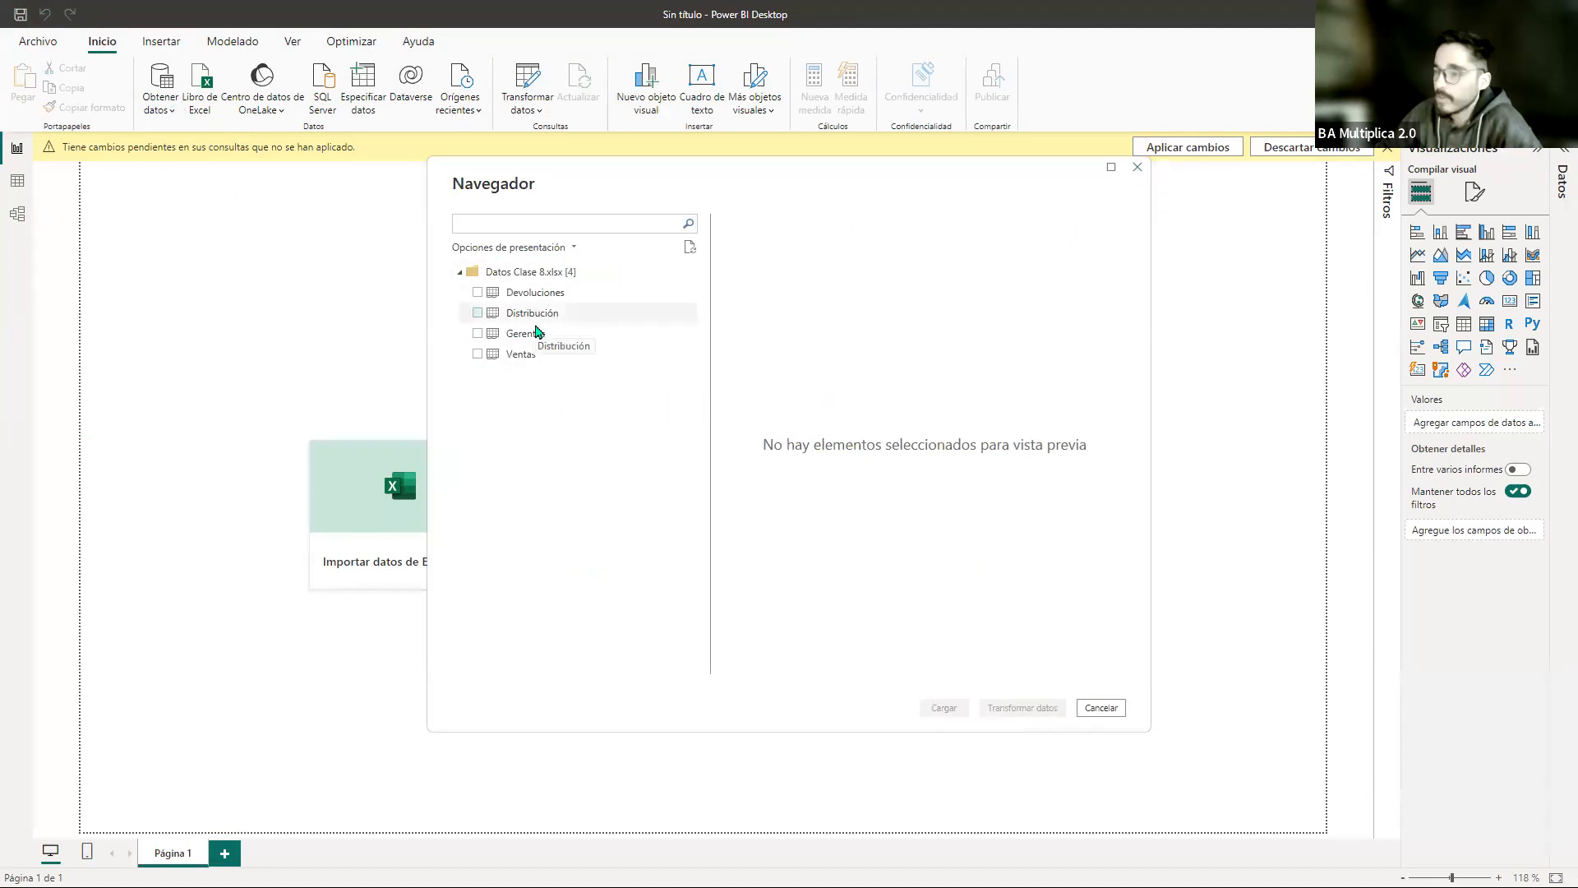
click(477, 292)
click(478, 312)
click(477, 333)
click(477, 354)
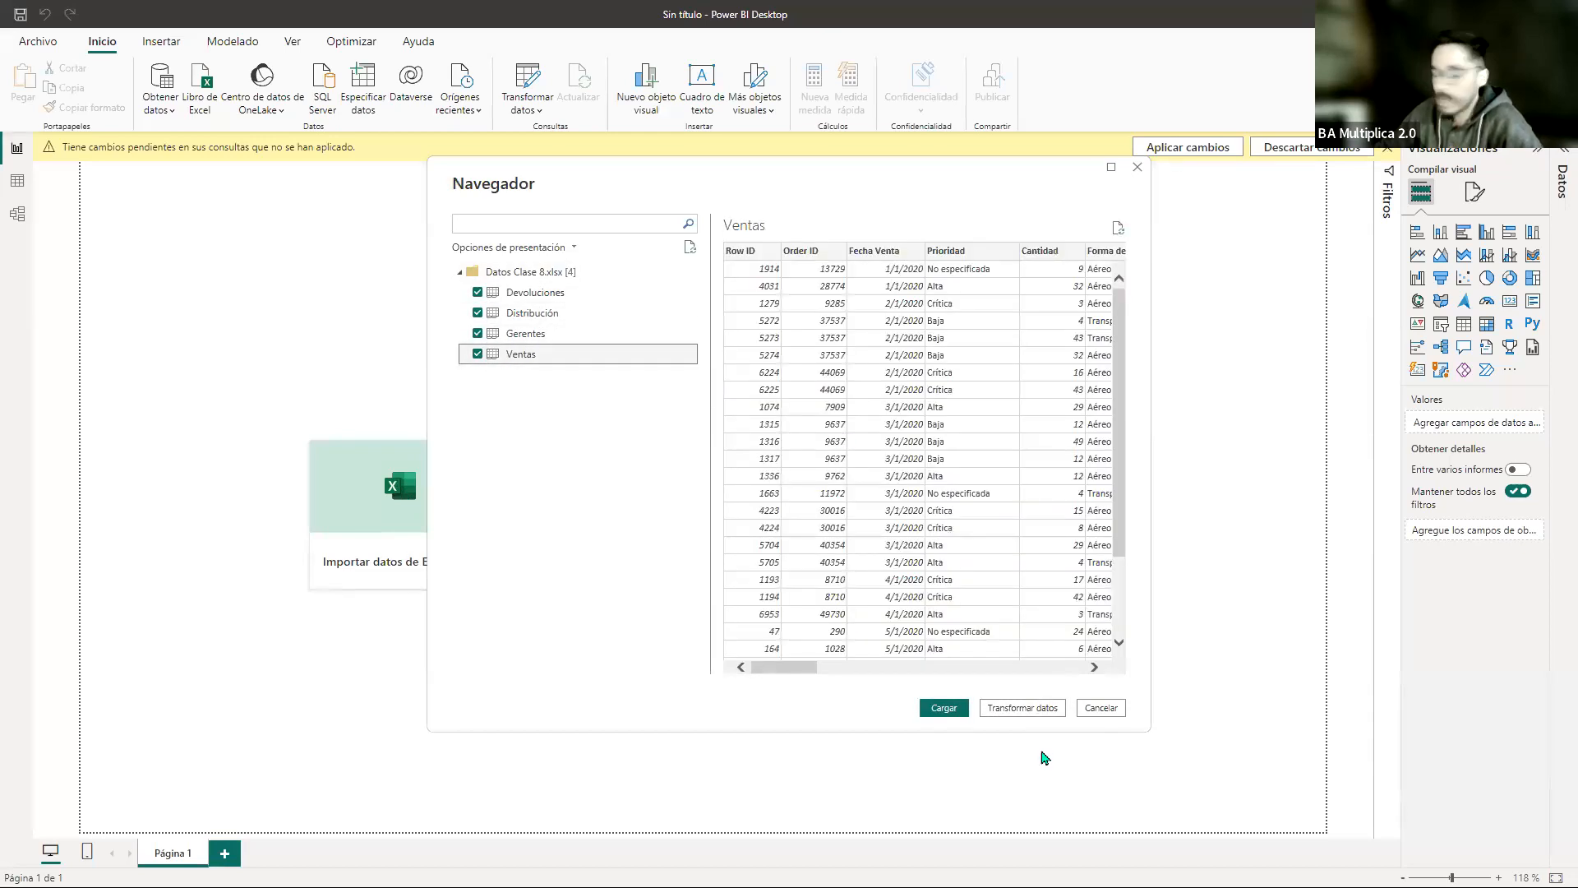
click(1031, 712)
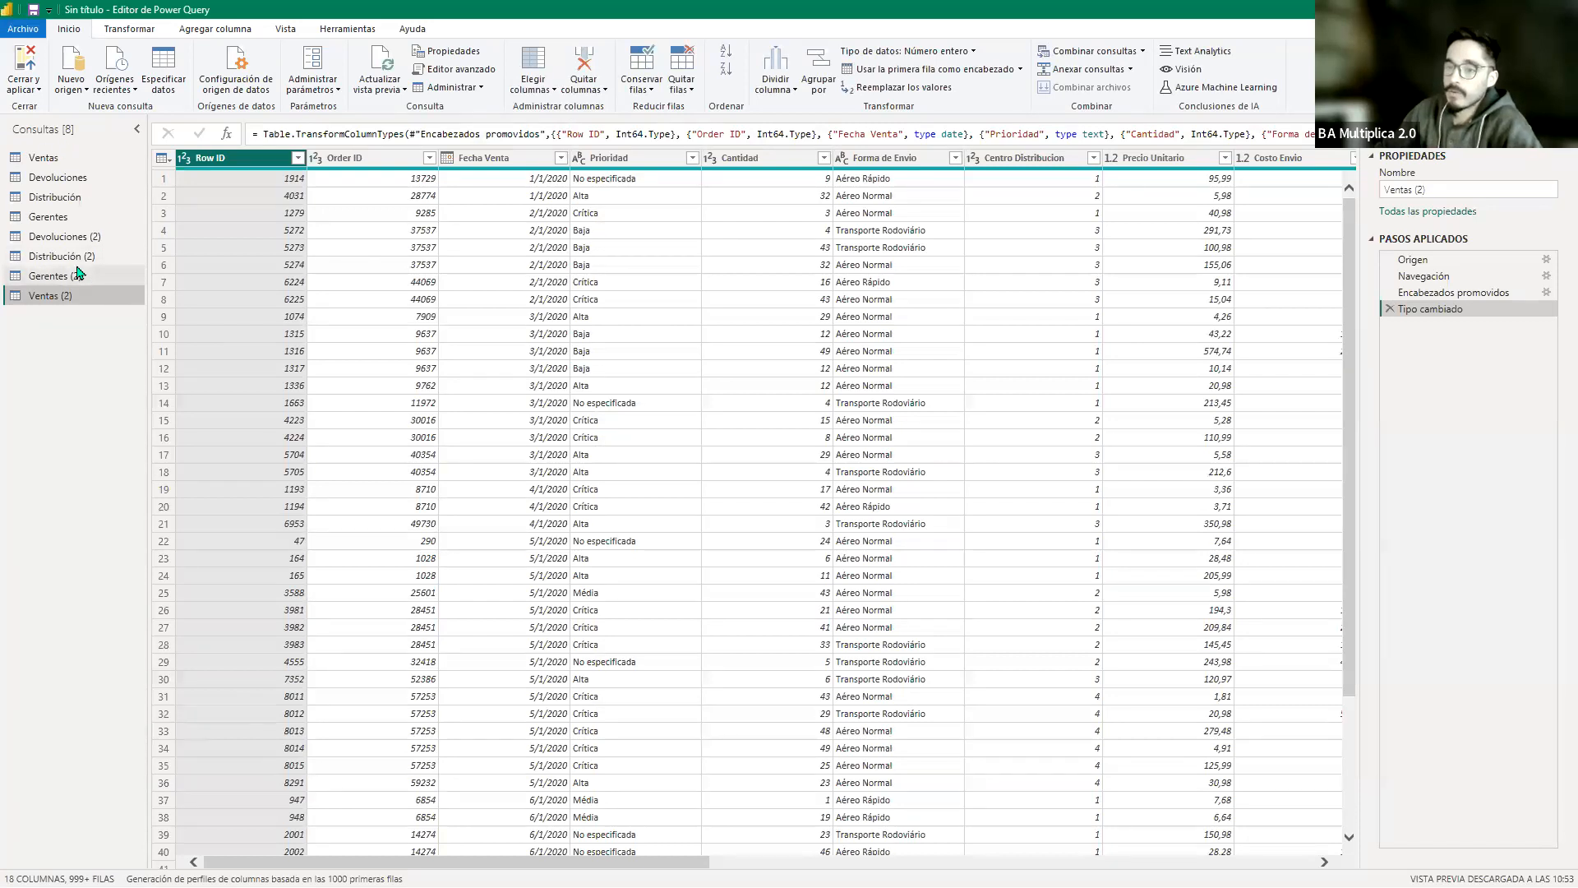
click(65, 277)
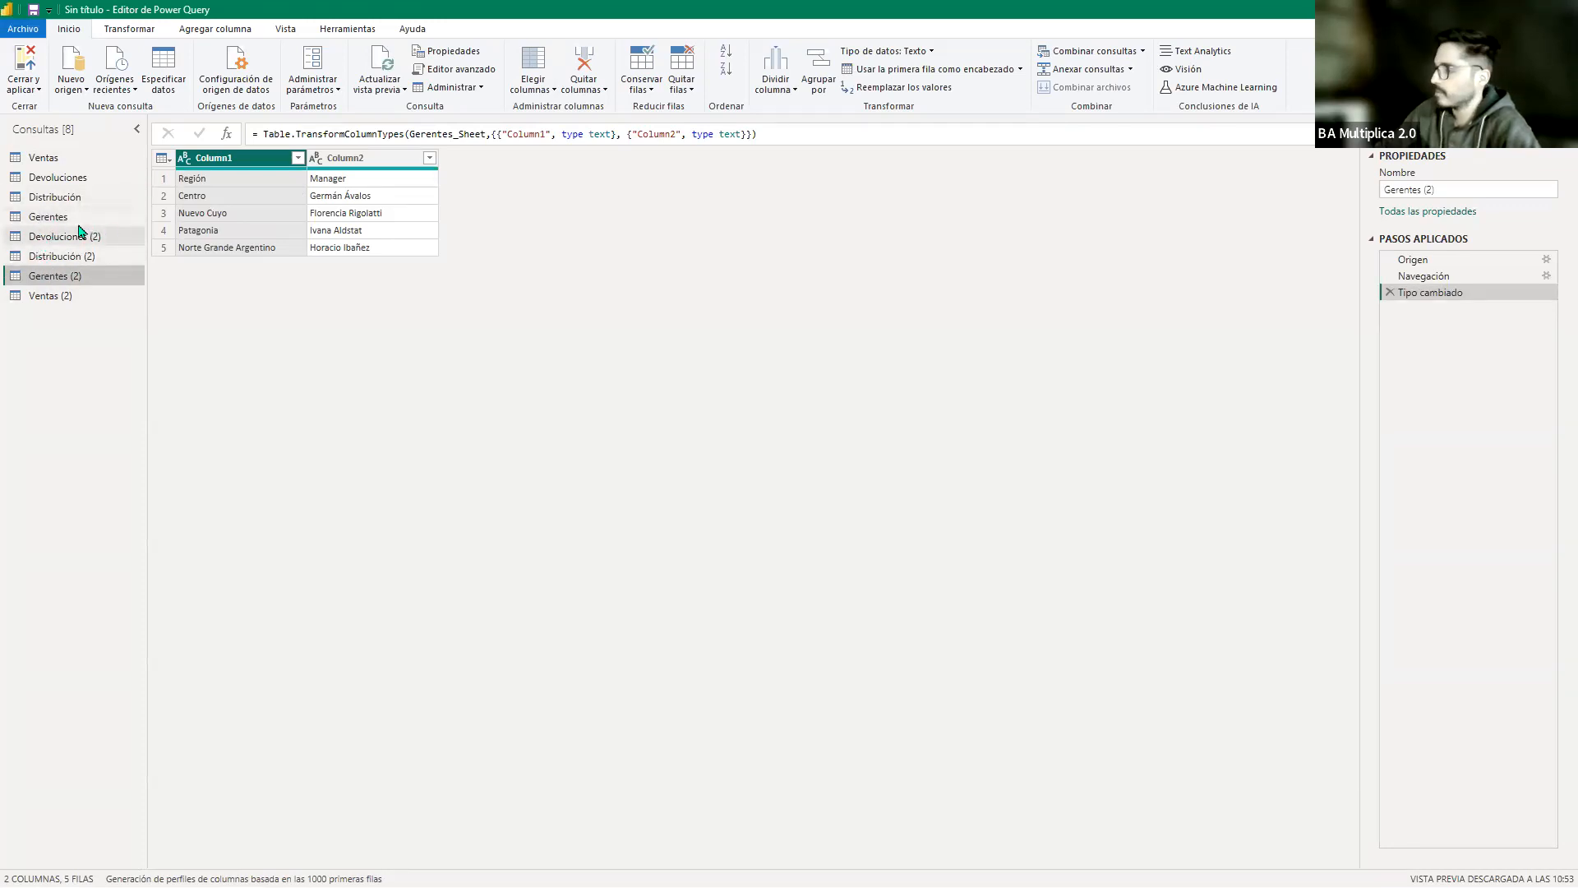
click(42, 159)
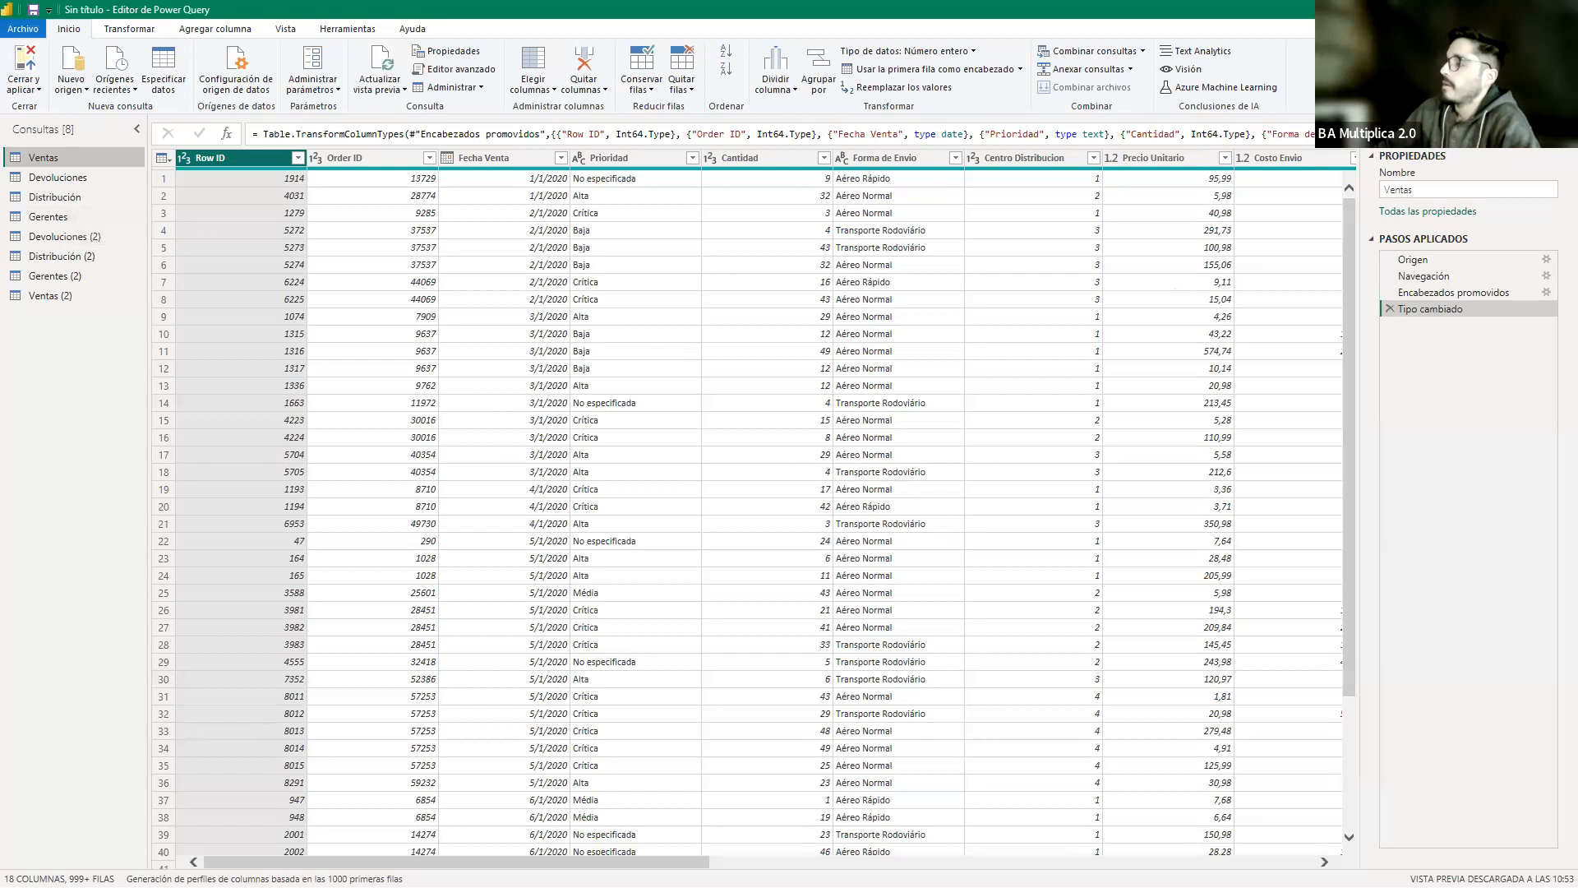
Step: Leave the Power Query editor without applying the changes and start over with a blank report
click(1558, 10)
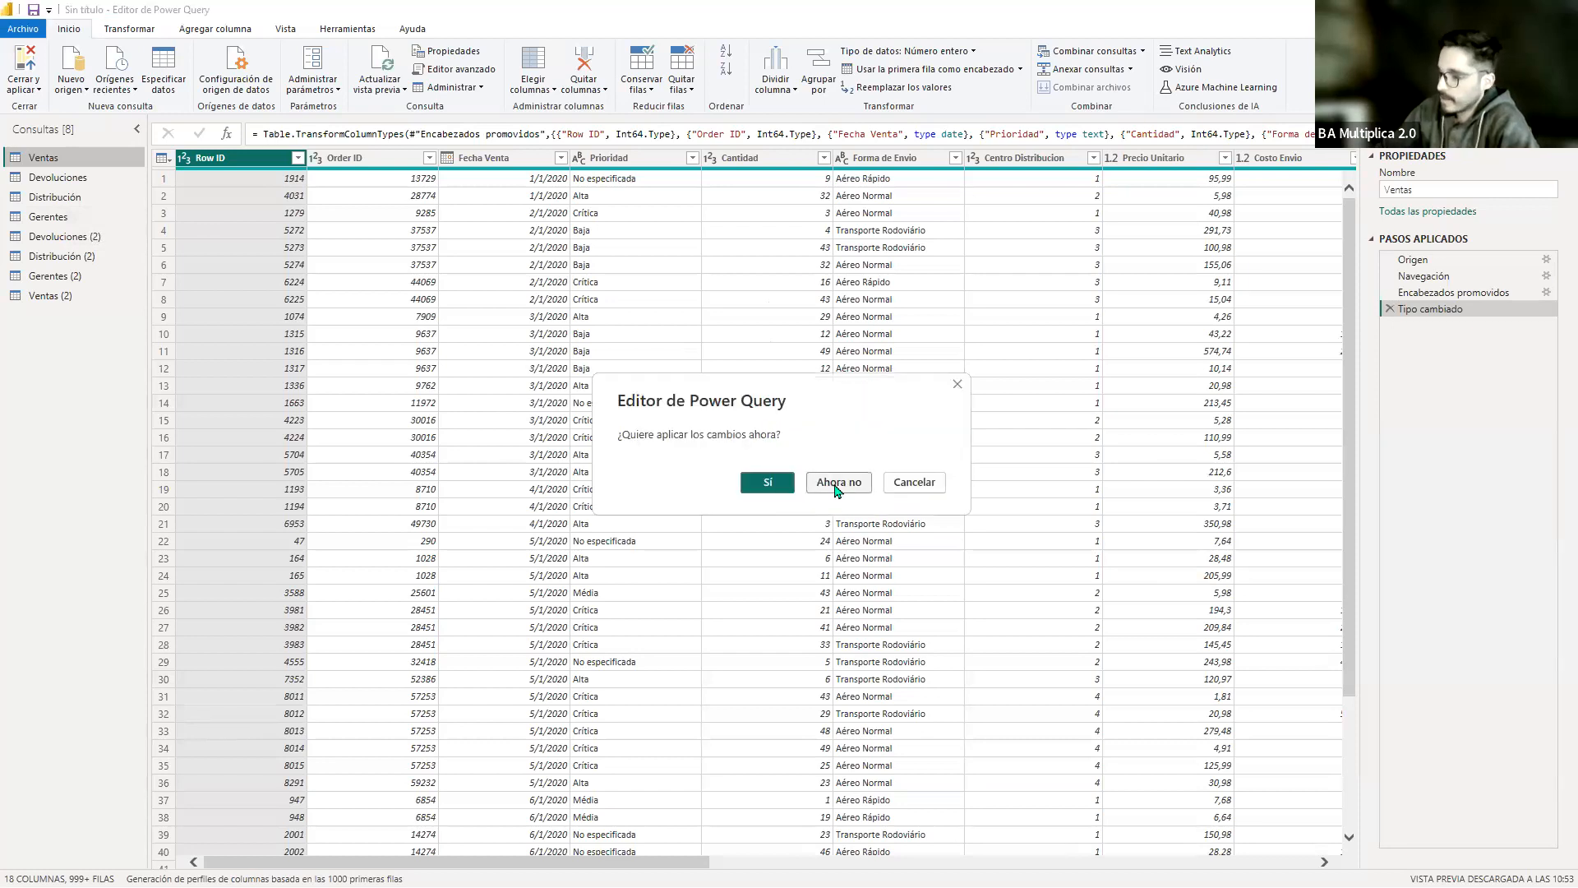
click(837, 483)
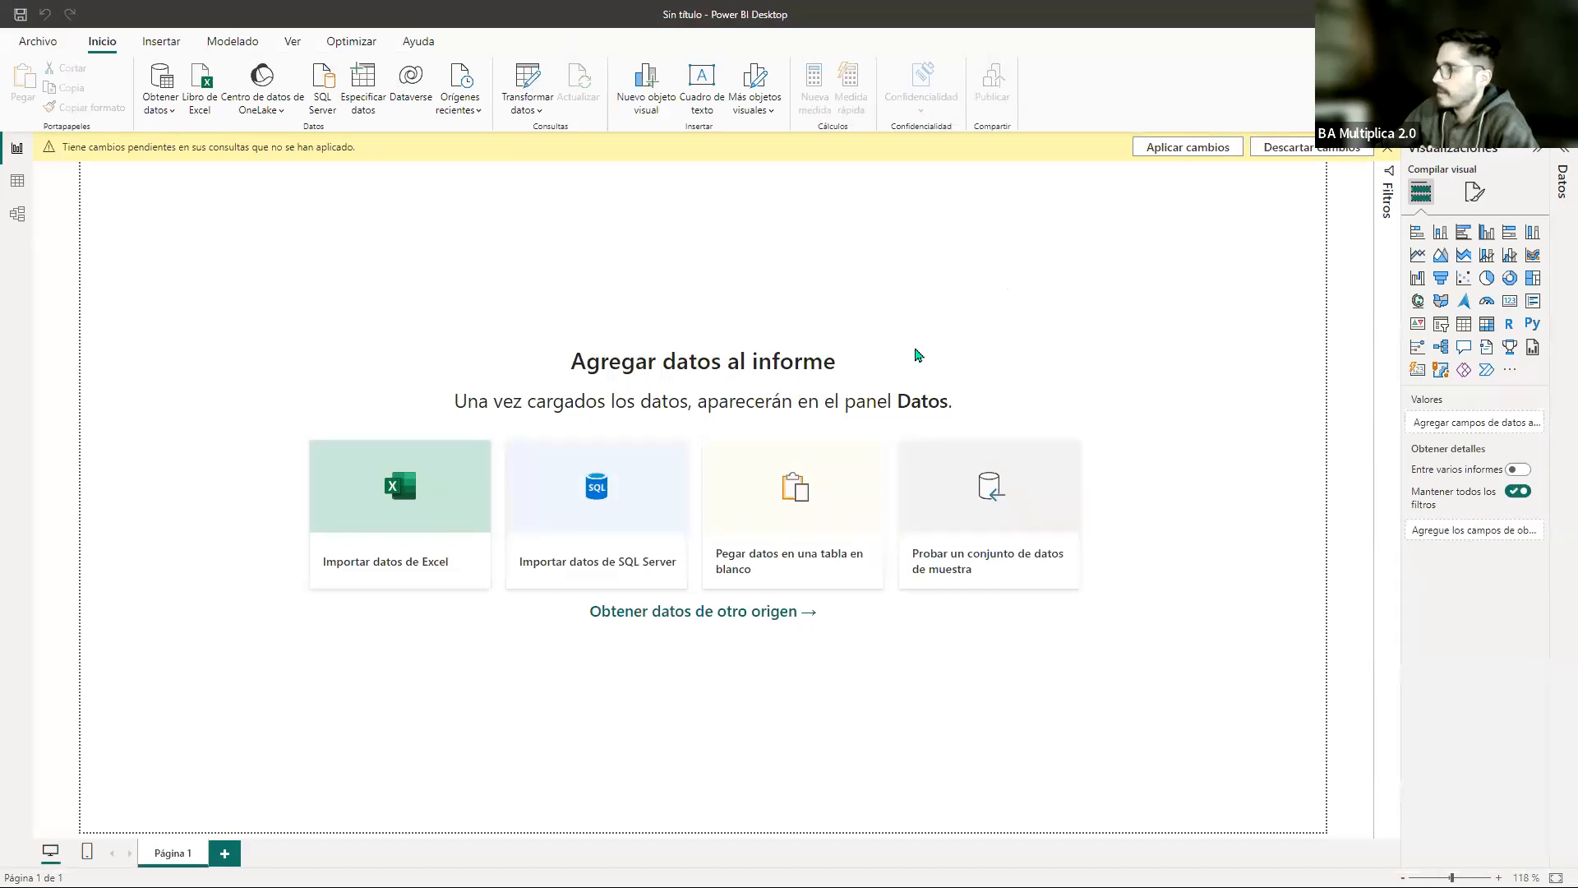
click(817, 490)
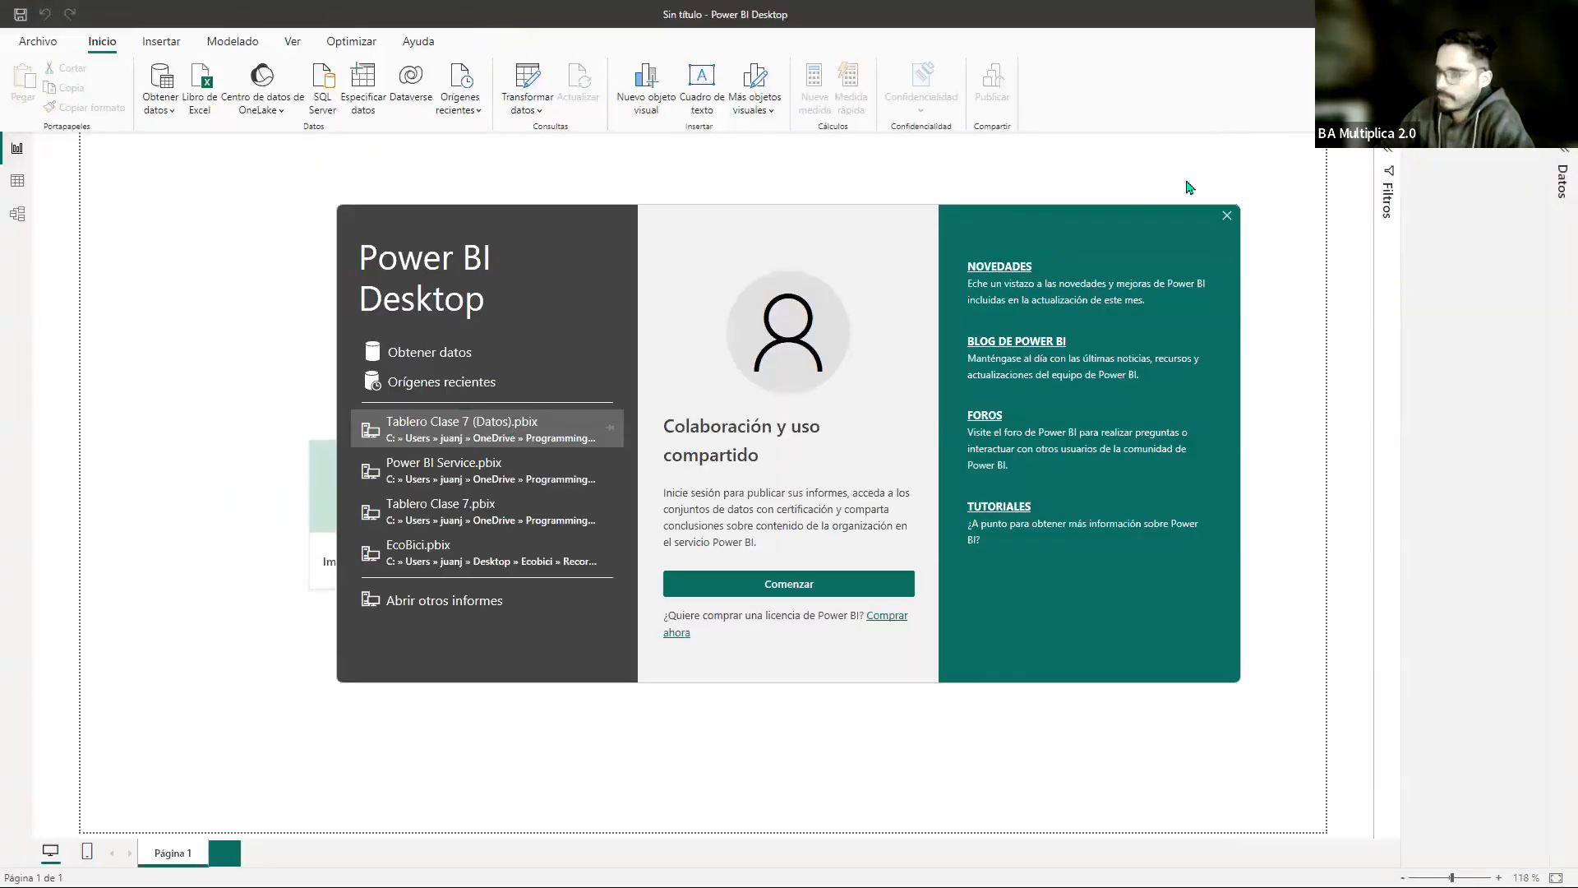
click(1228, 217)
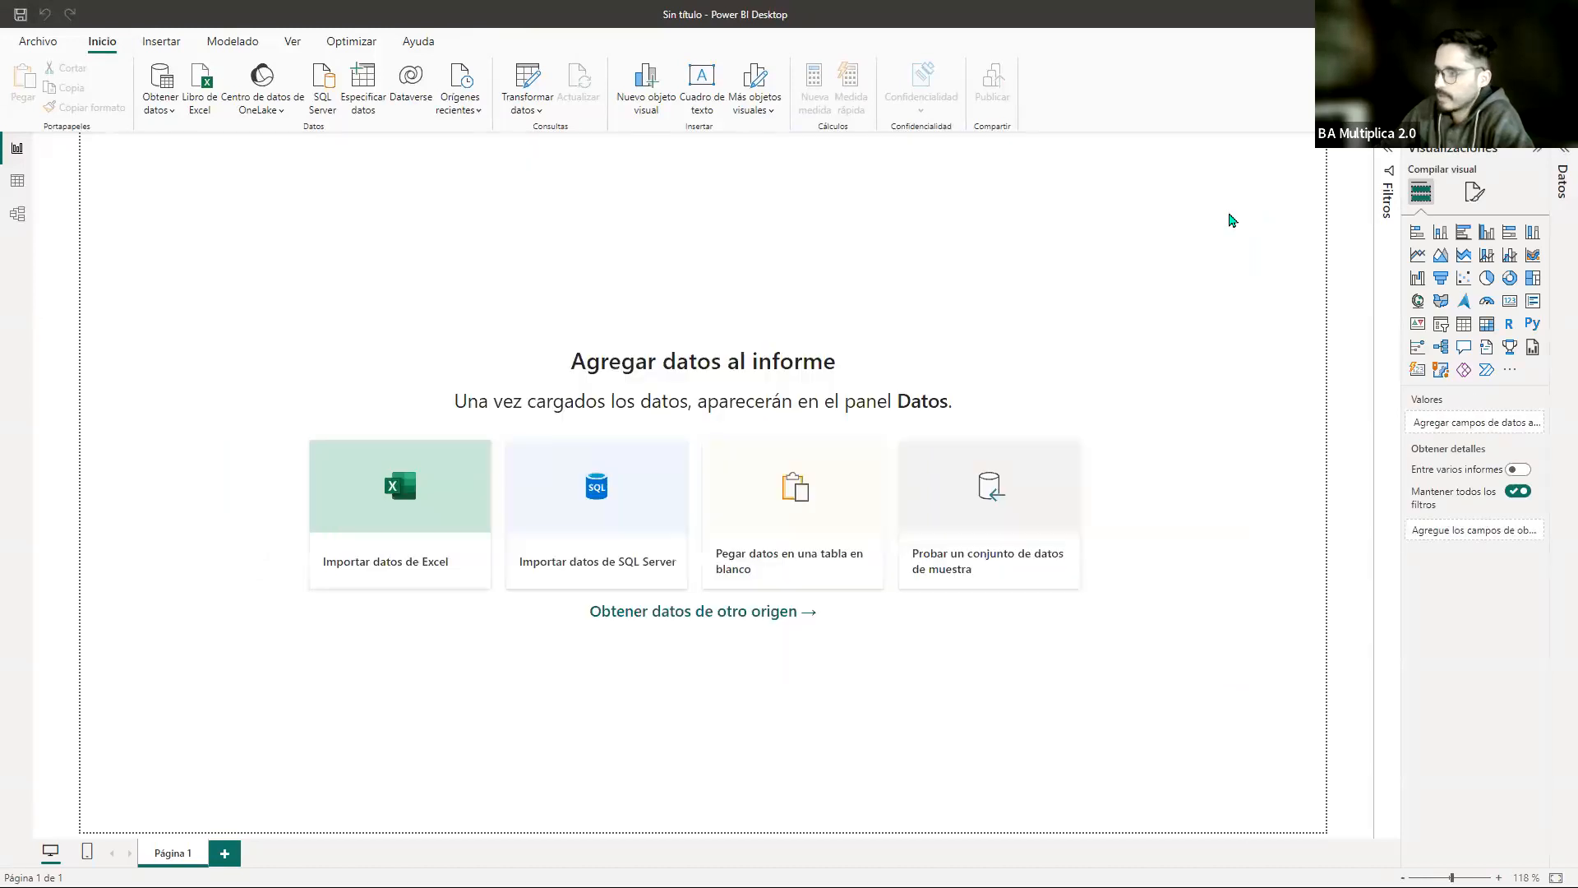
Step: Connect the blank report to Datos Clase 8.xlsx and open Devoluciones, Distribución, Gerentes and Ventas in Power Query for transformation
click(371, 508)
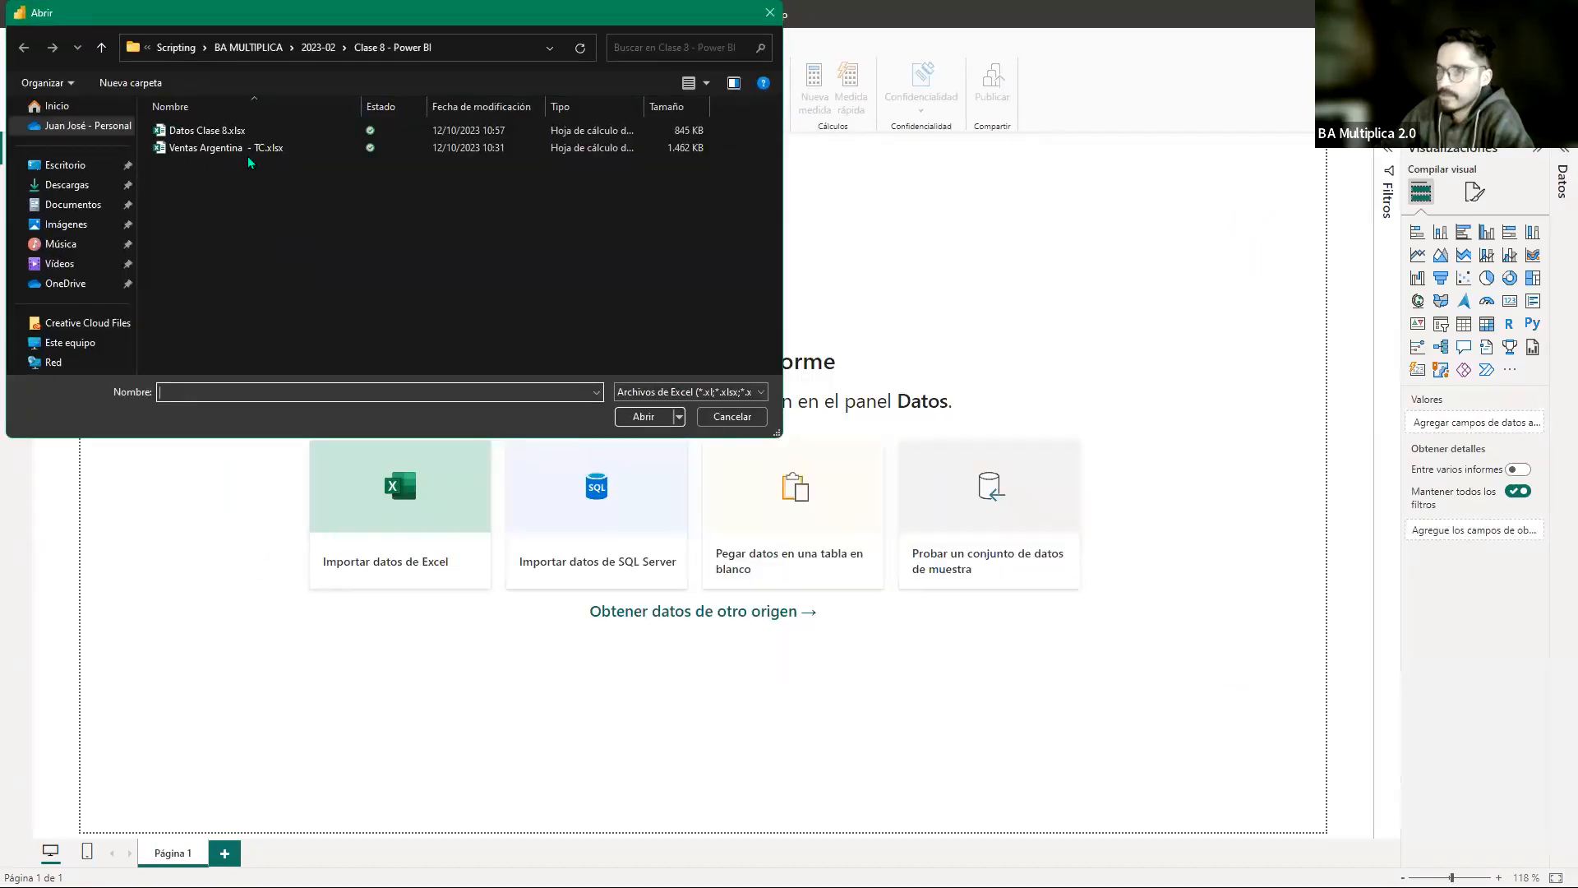
click(196, 133)
double_click(196, 134)
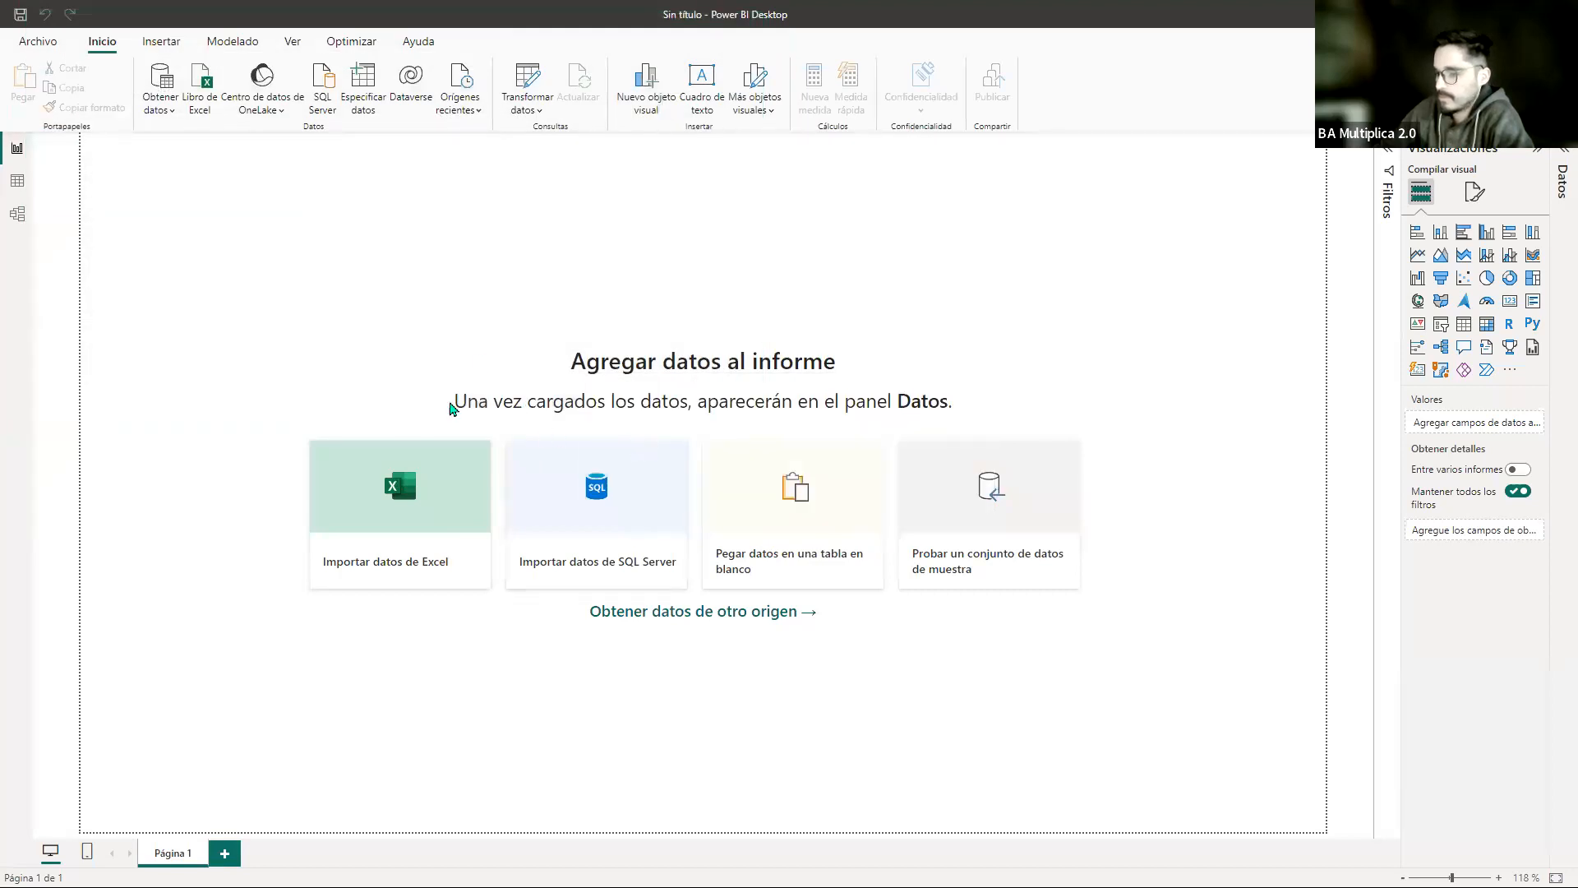
click(478, 293)
click(477, 313)
click(478, 334)
click(477, 354)
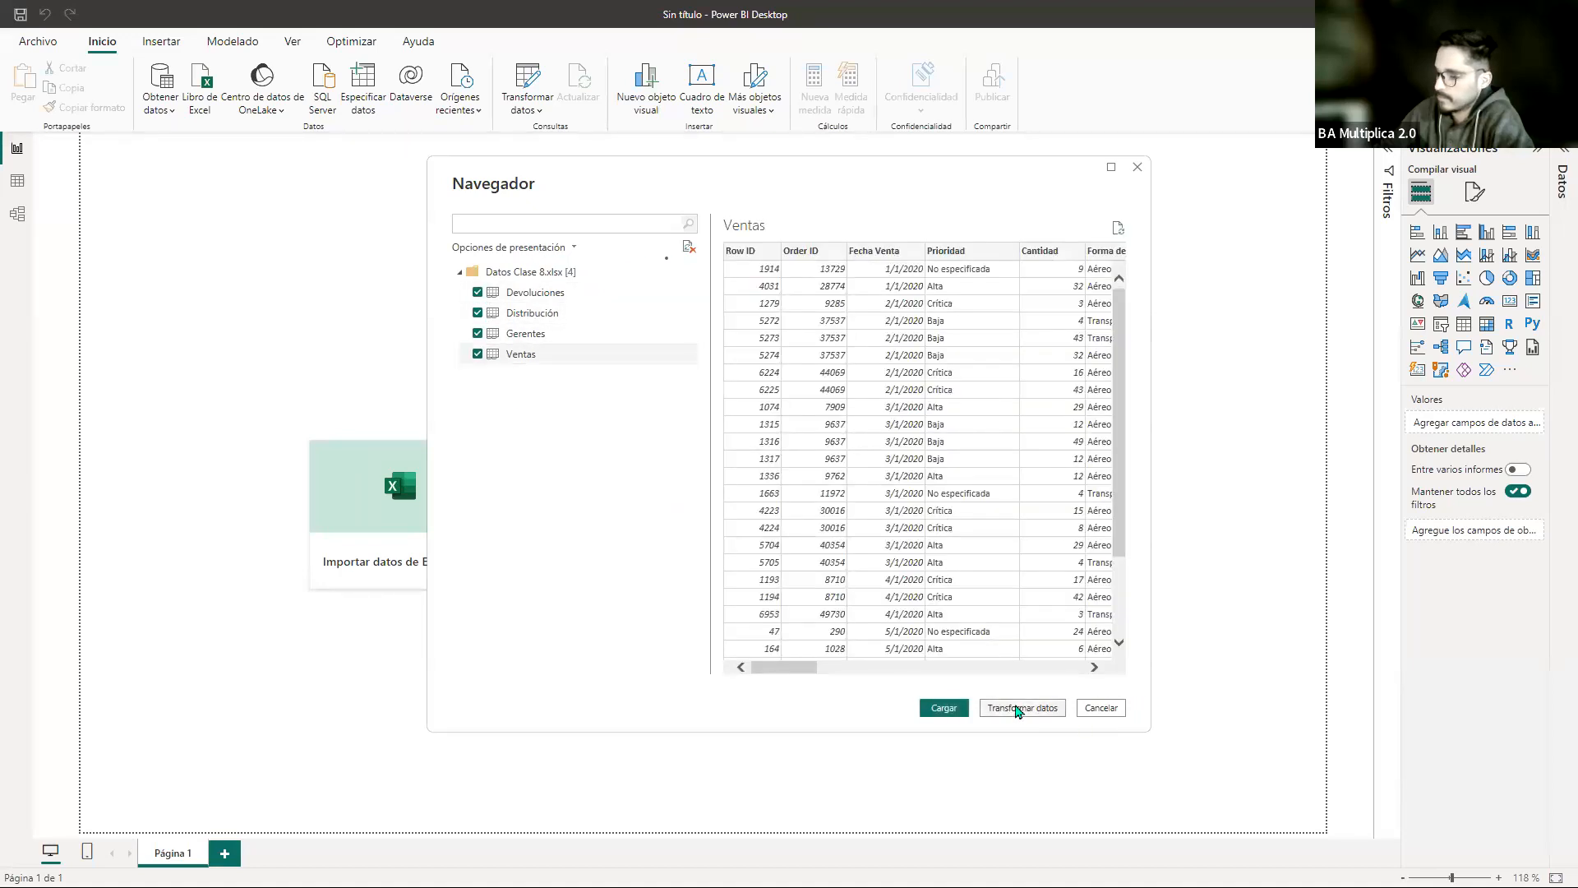
click(1017, 709)
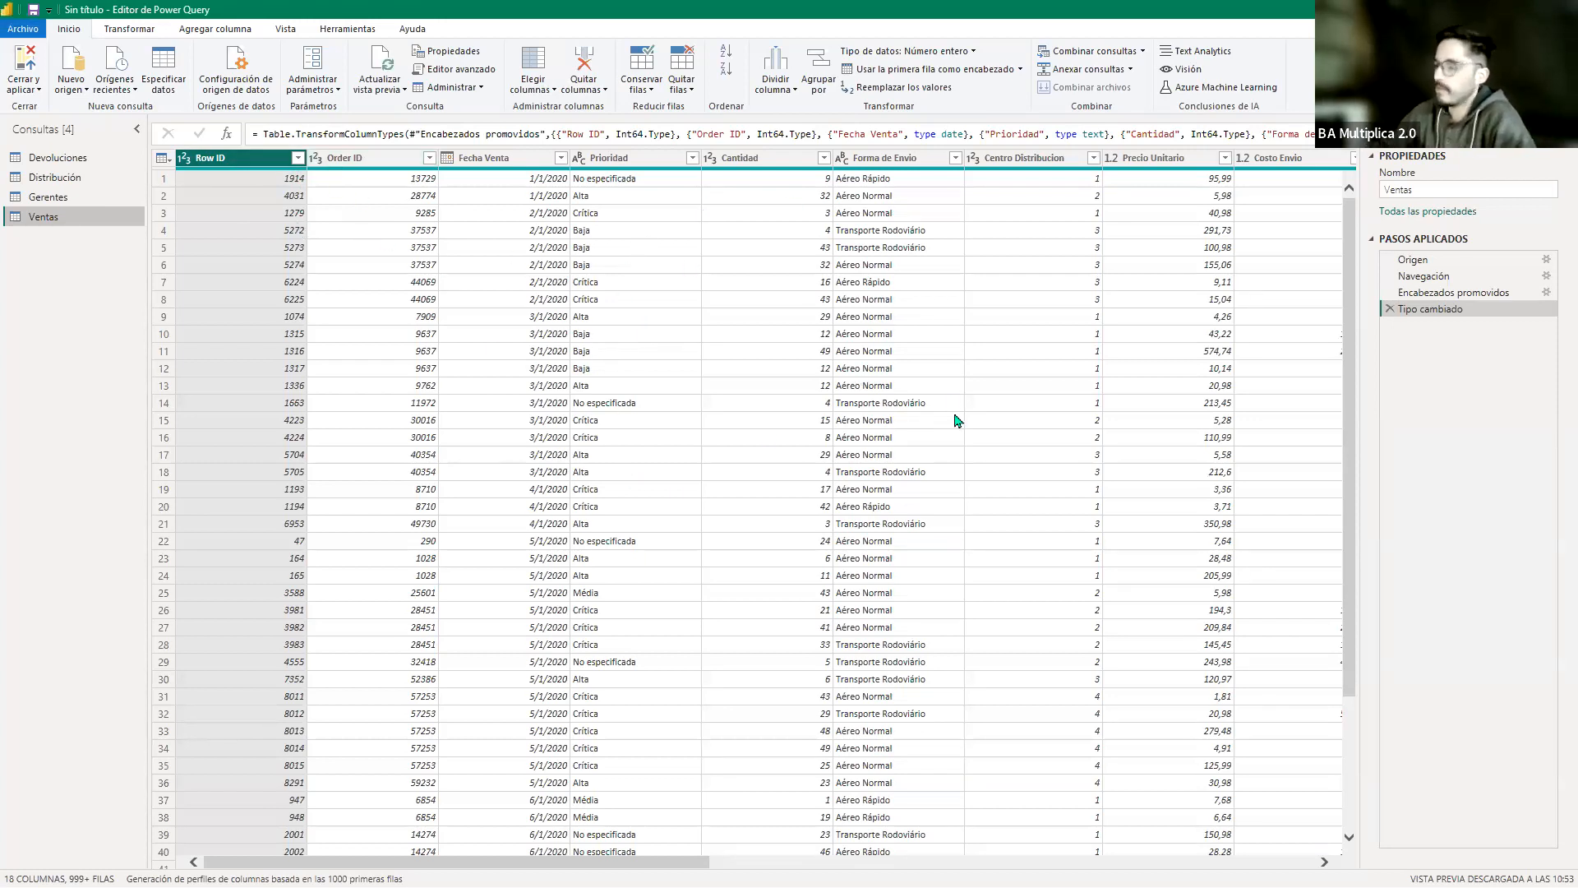
Step: Review the contents of the Gerentes, Distribución, Devoluciones and Ventas queries in the Power Query editor
click(43, 196)
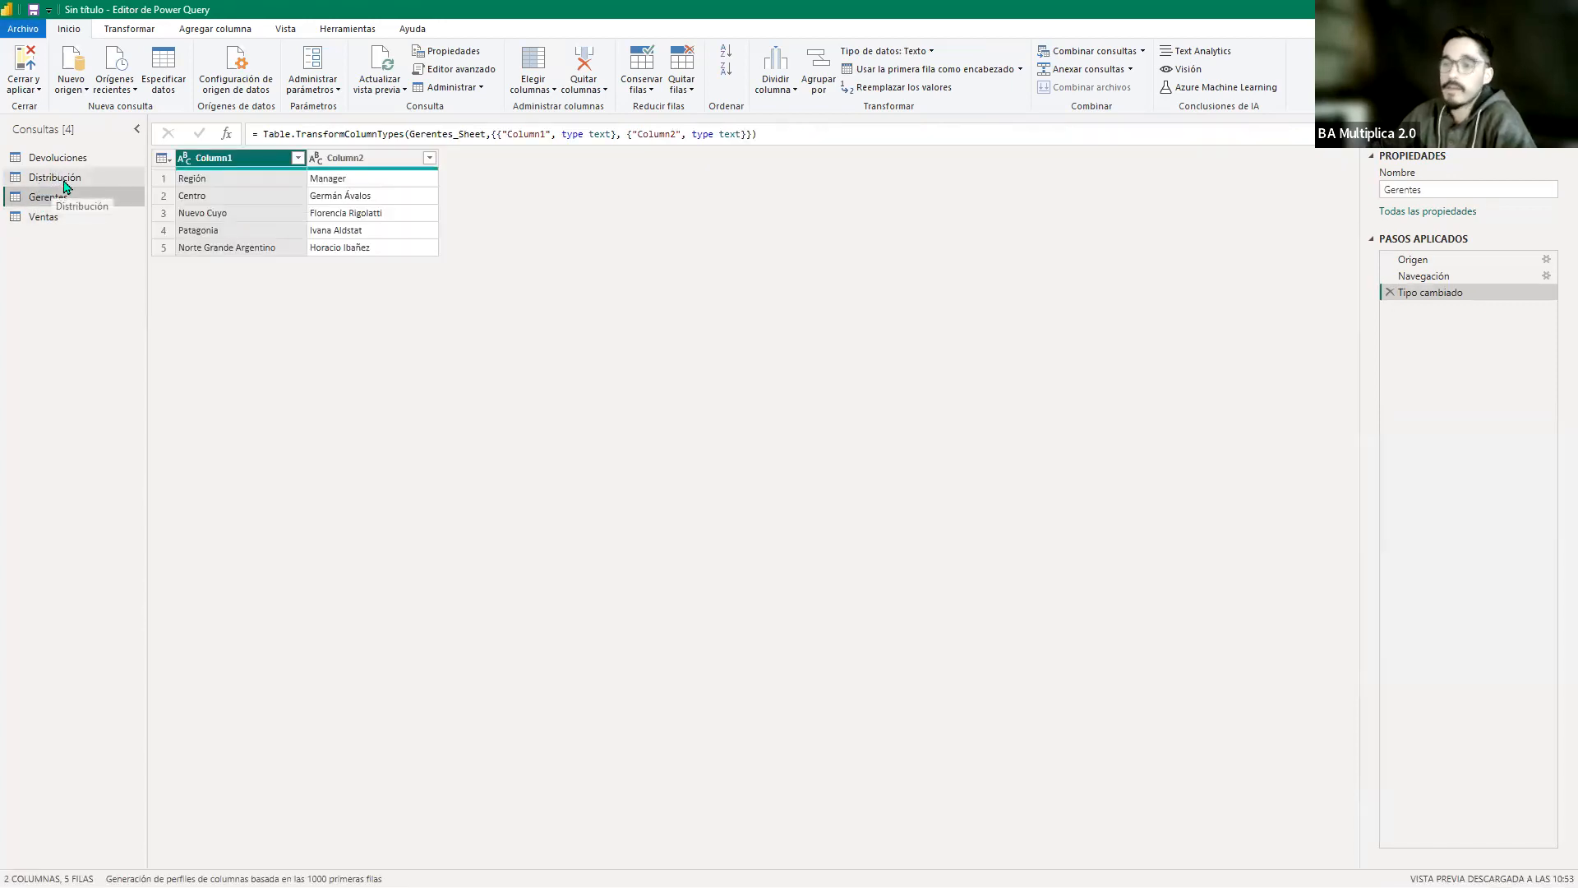
click(66, 181)
click(69, 160)
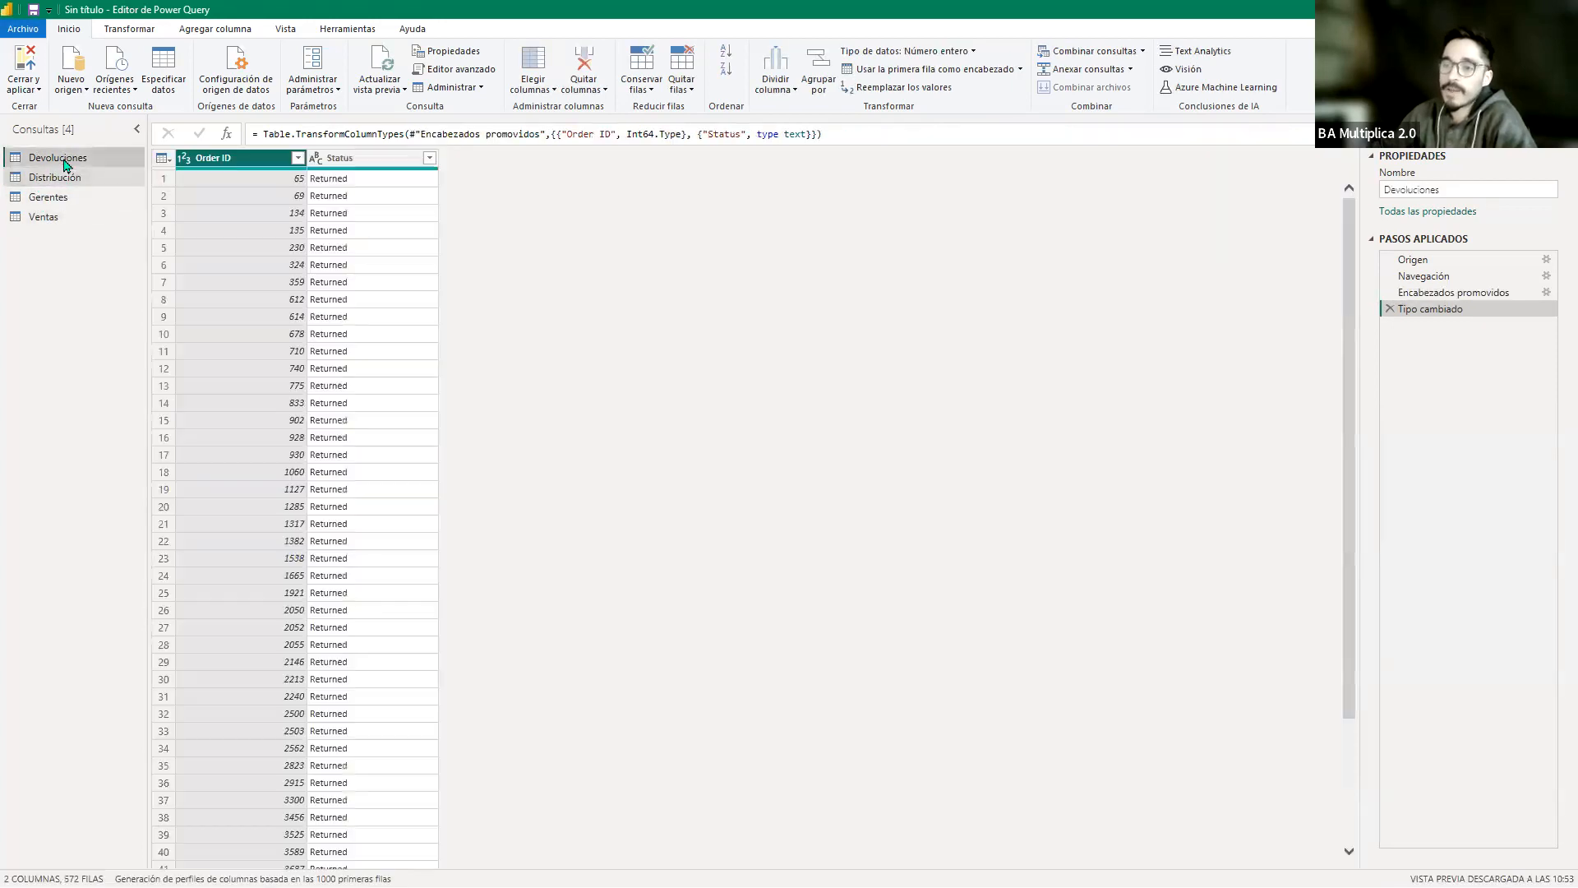
click(67, 178)
click(52, 198)
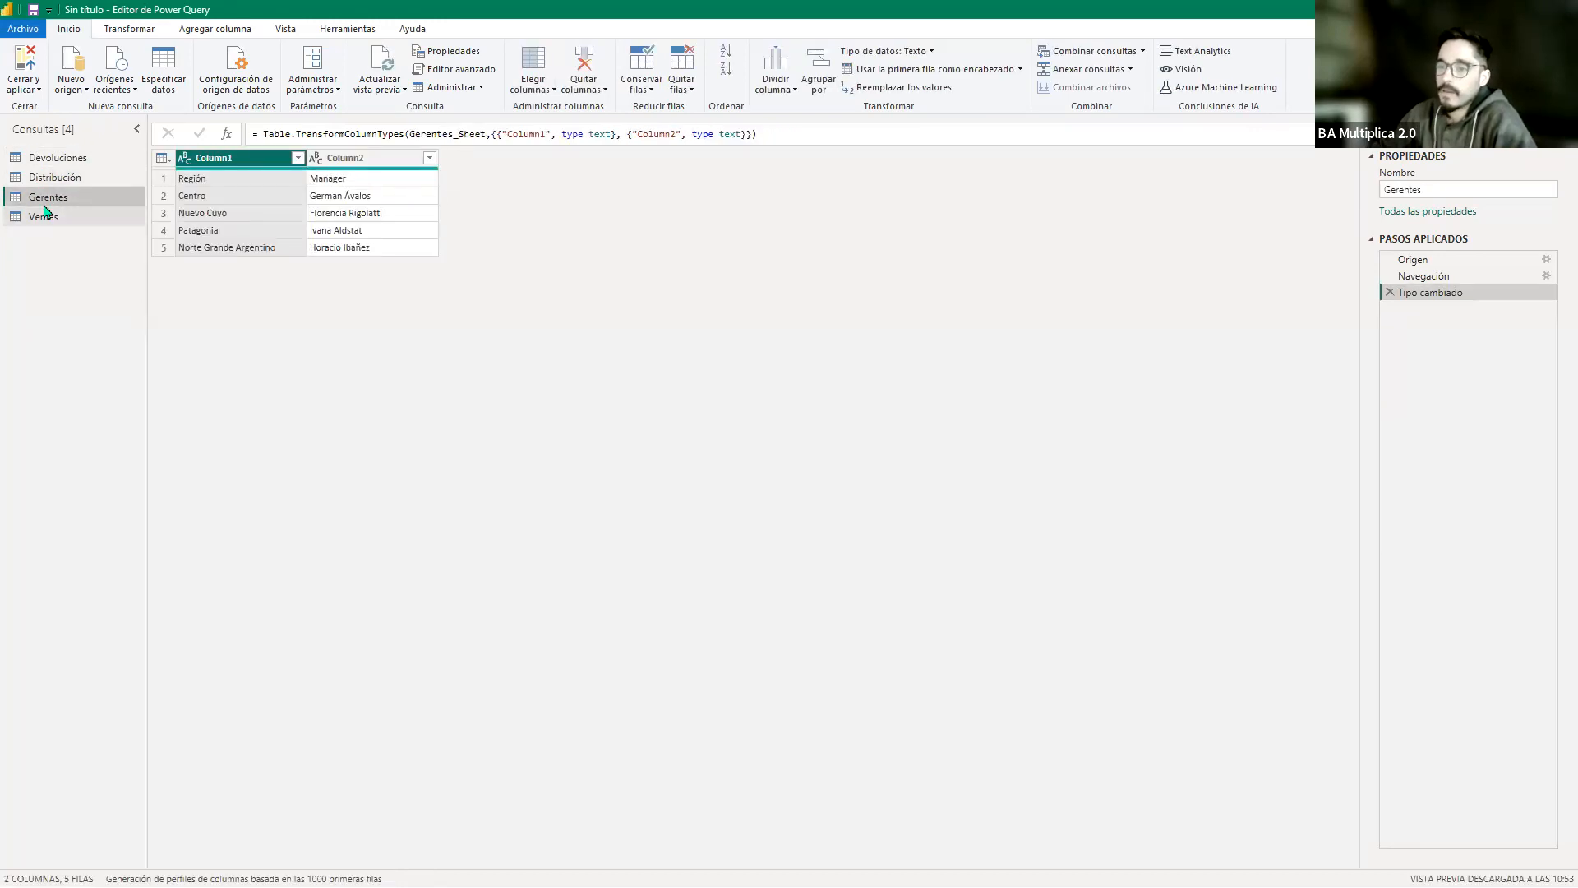
click(45, 220)
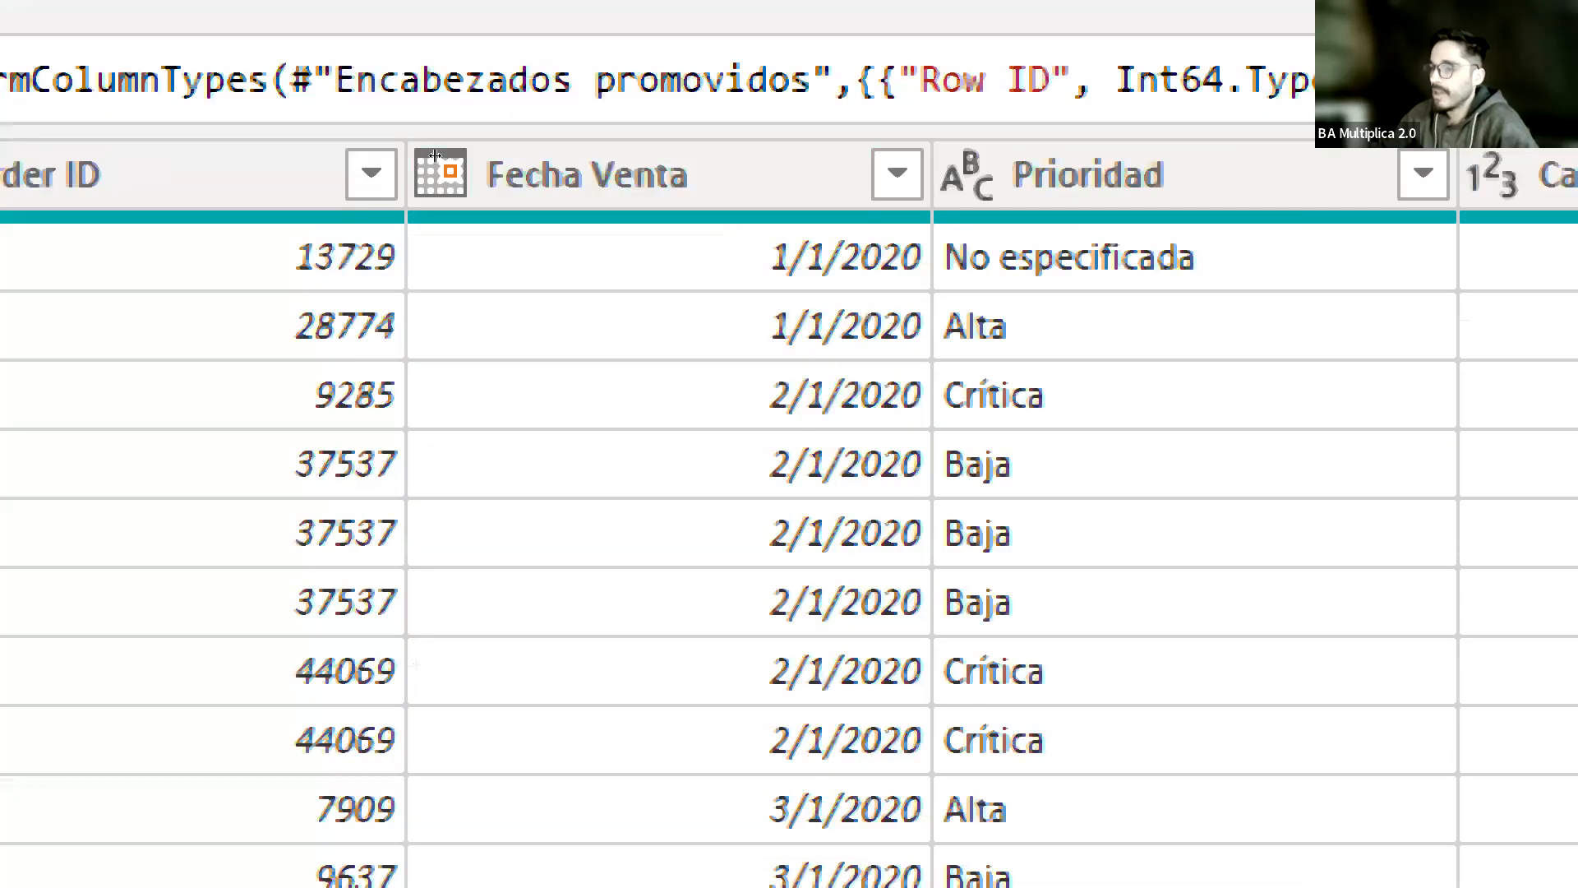
Step: Examine the data types available for the Fecha Venta column in the Ventas query
click(449, 167)
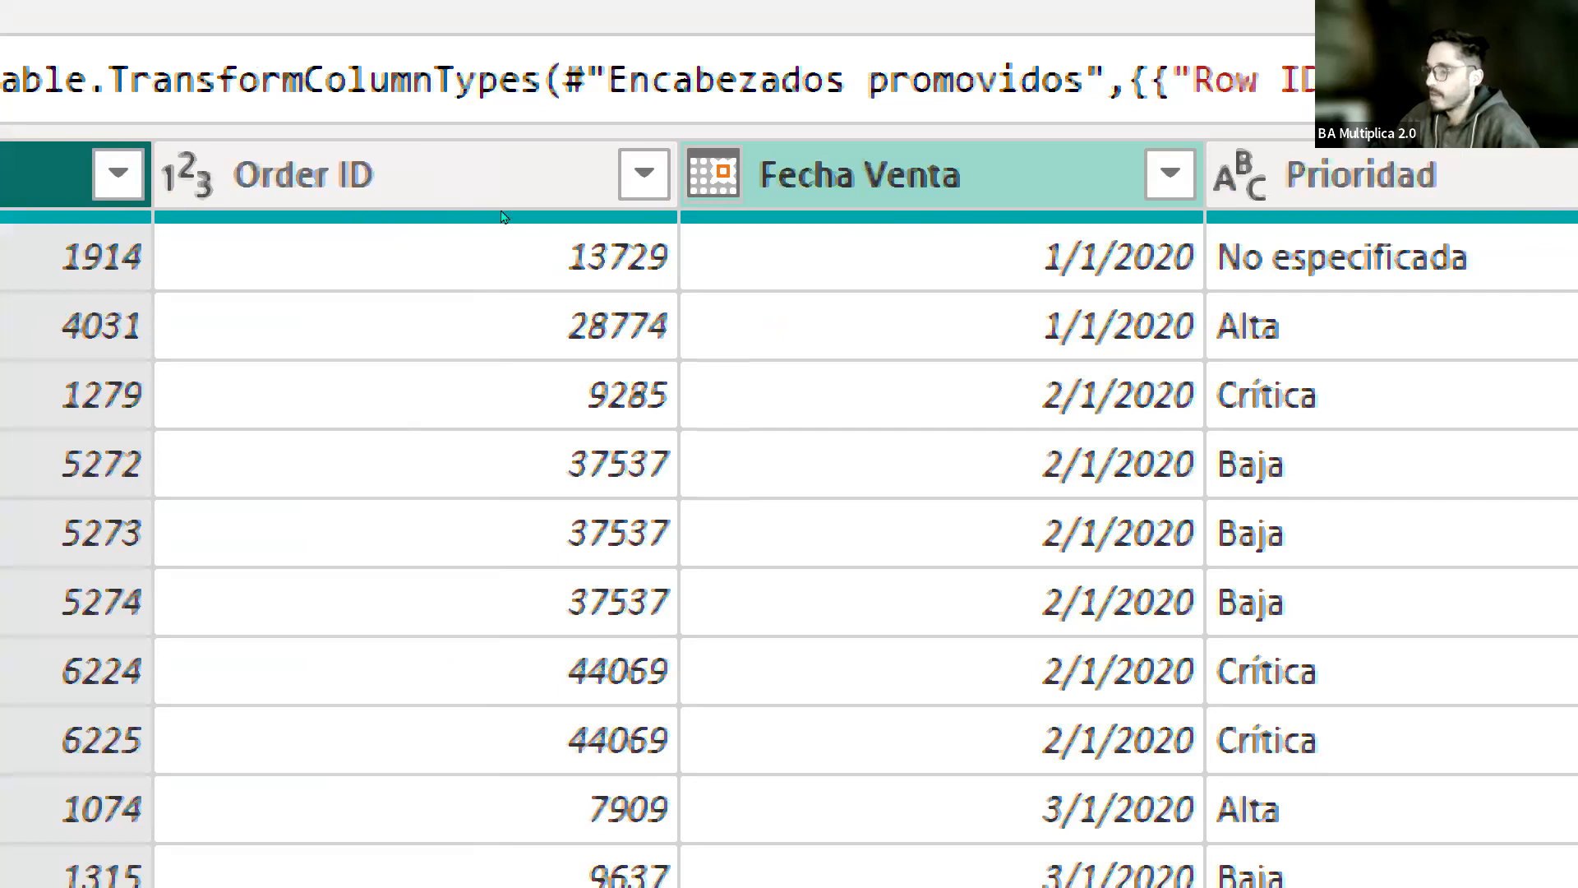
click(714, 175)
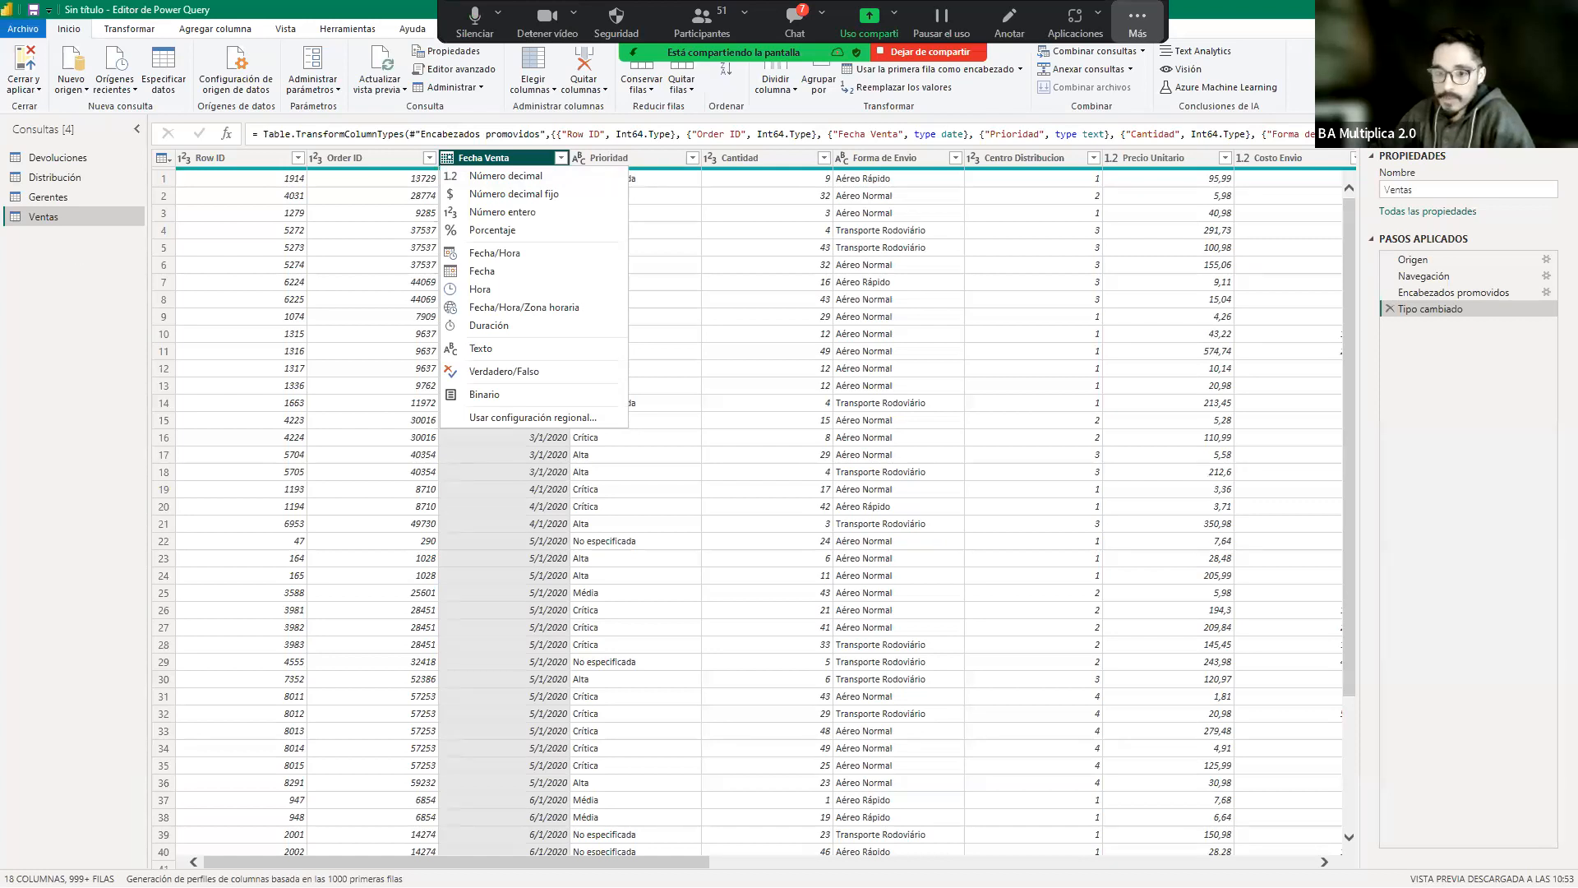
click(1138, 23)
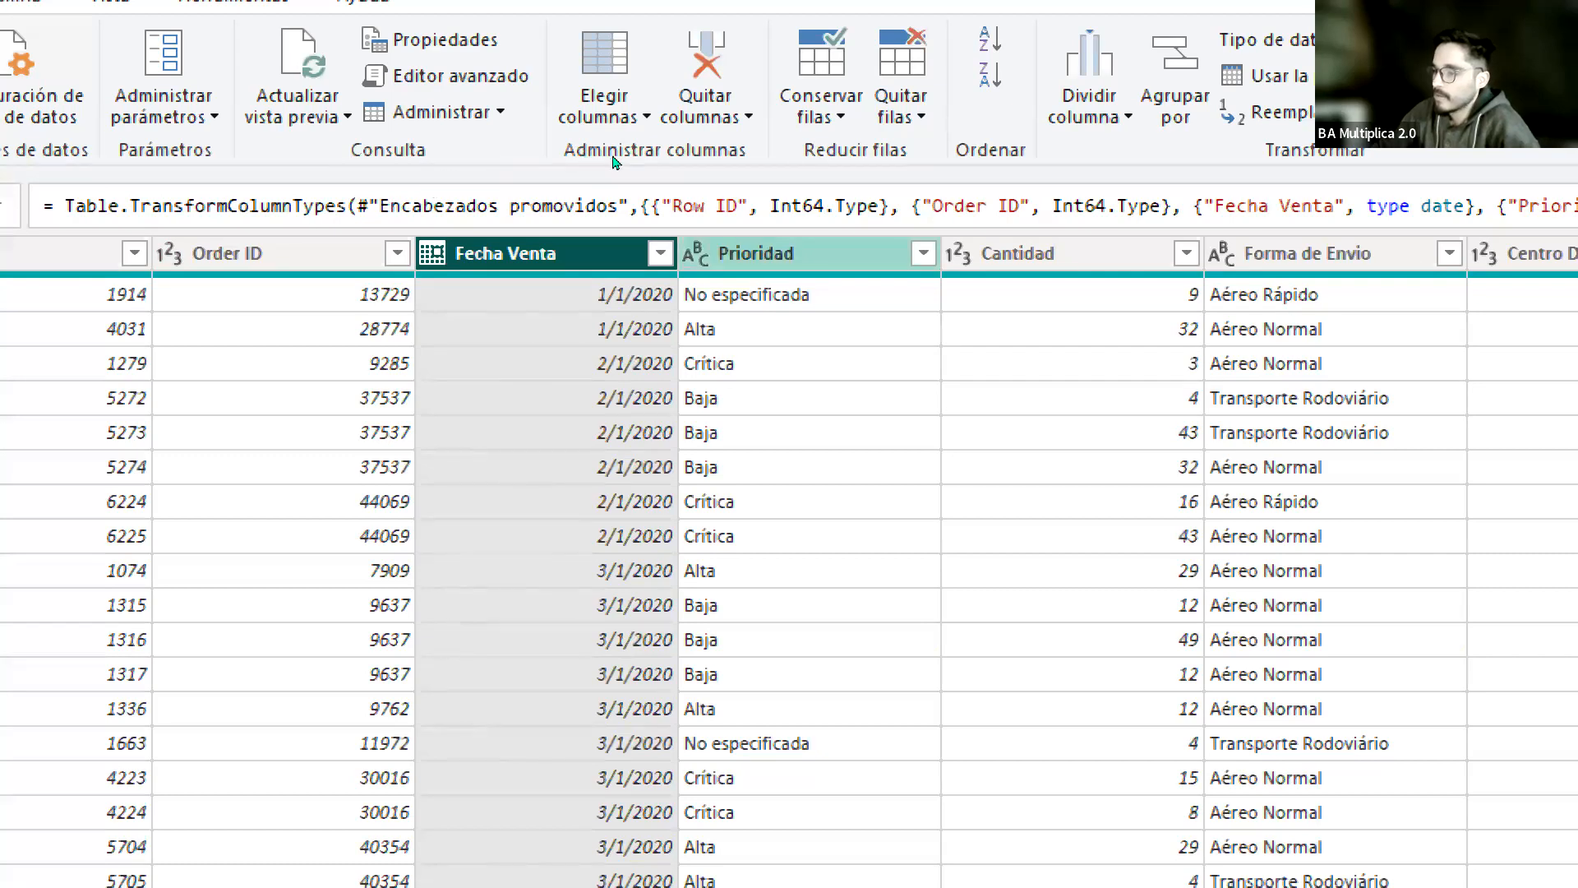
Step: Examine the data types available for the Prioridad column in Ventas, leaving its type as it is
click(765, 253)
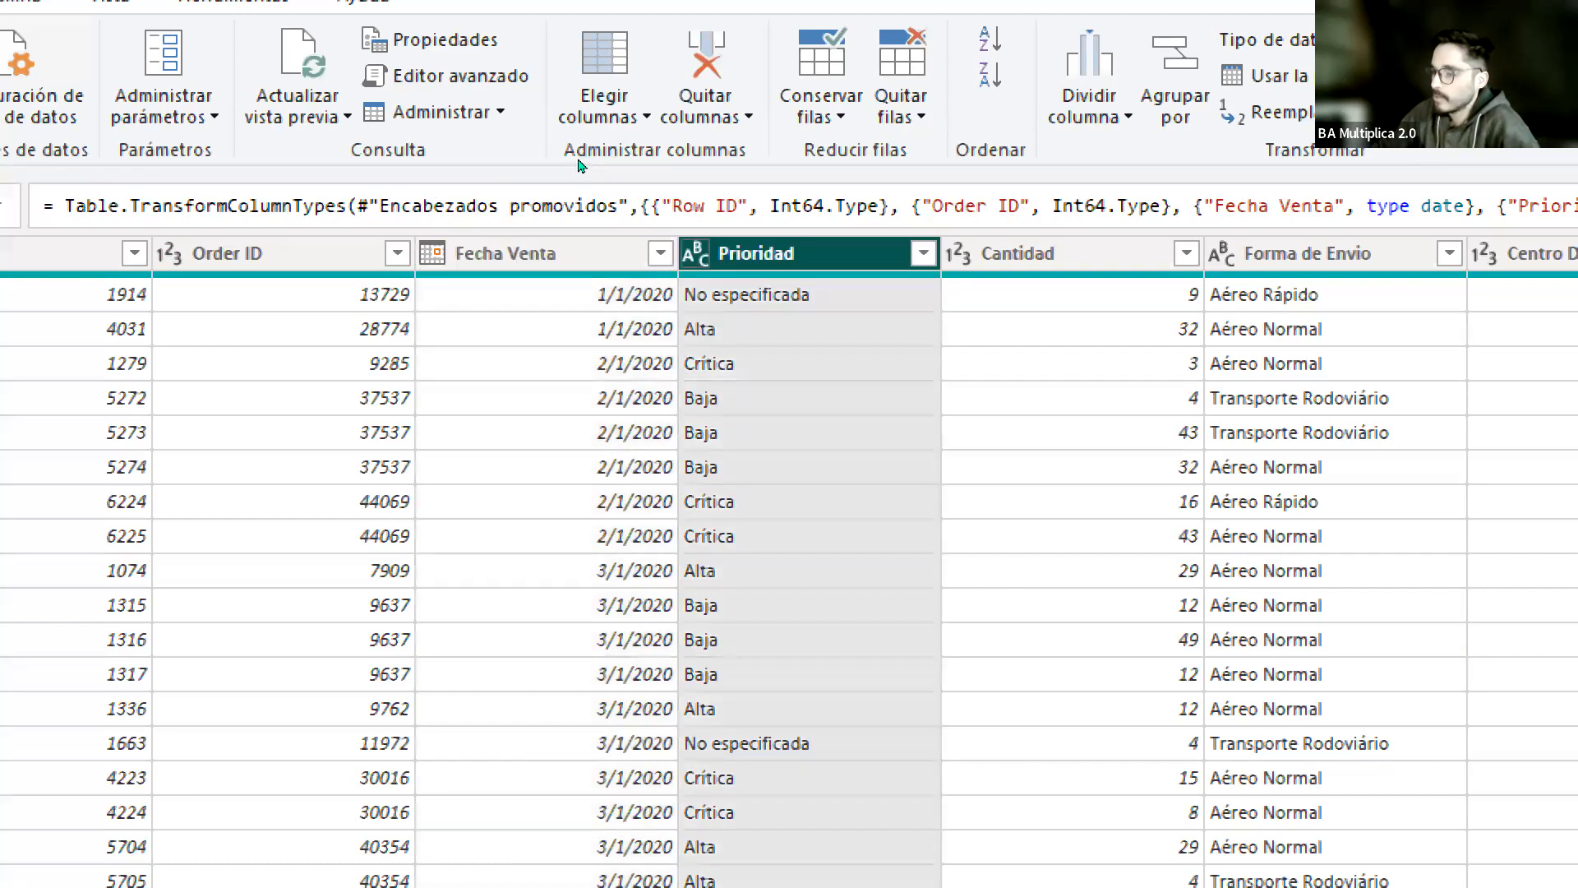
click(694, 253)
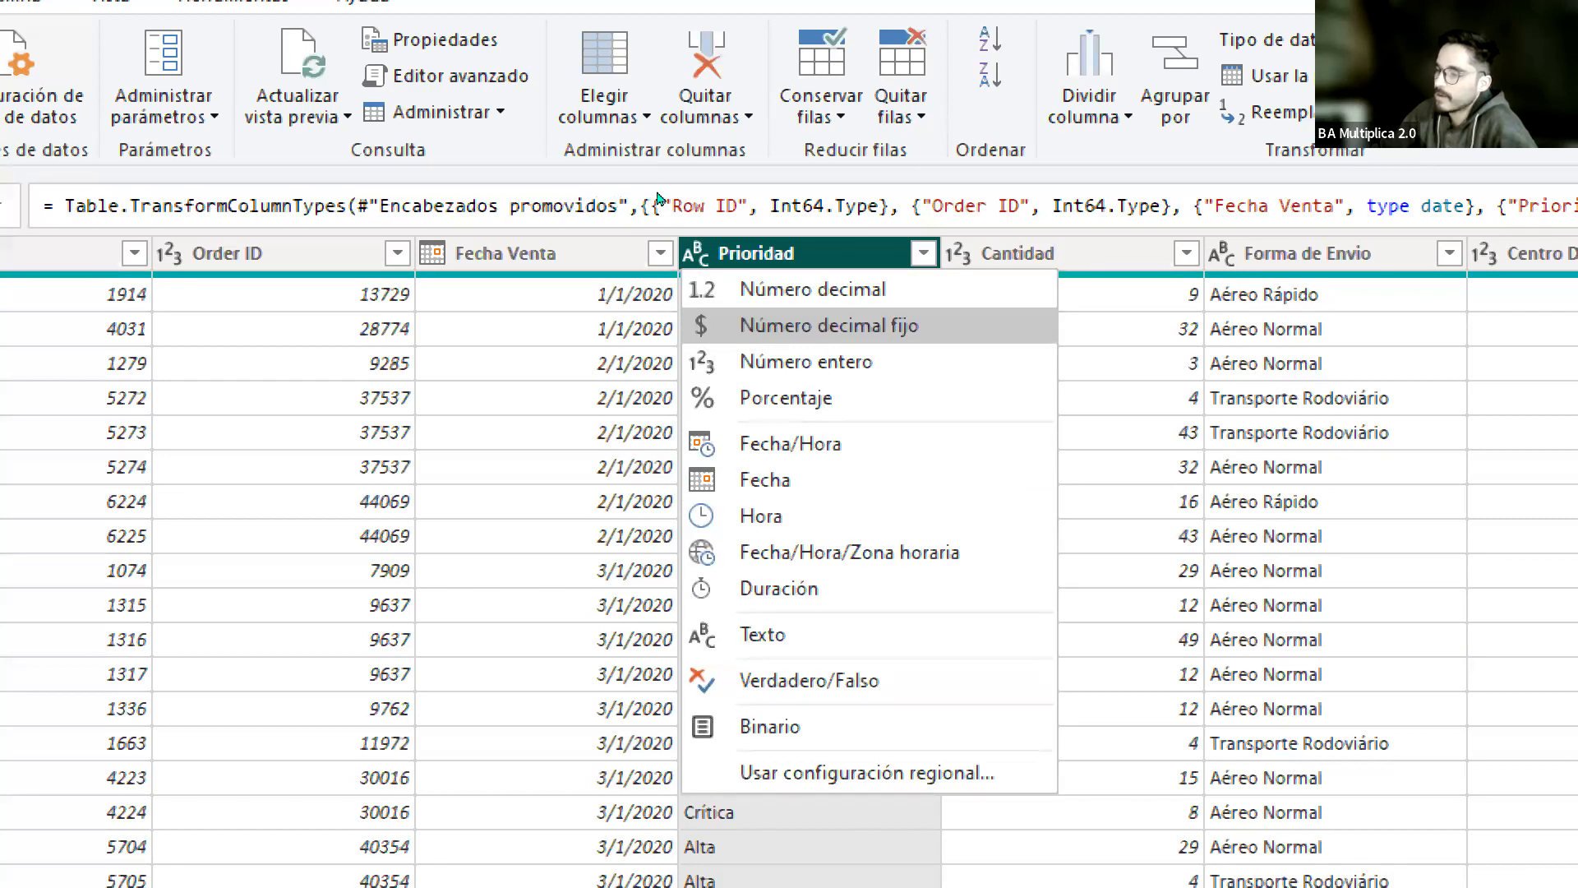
key(Down)
key(Down)
key(Down)
key(Down)
key(Down)
key(Down)
key(Up)
key(Down)
key(Down)
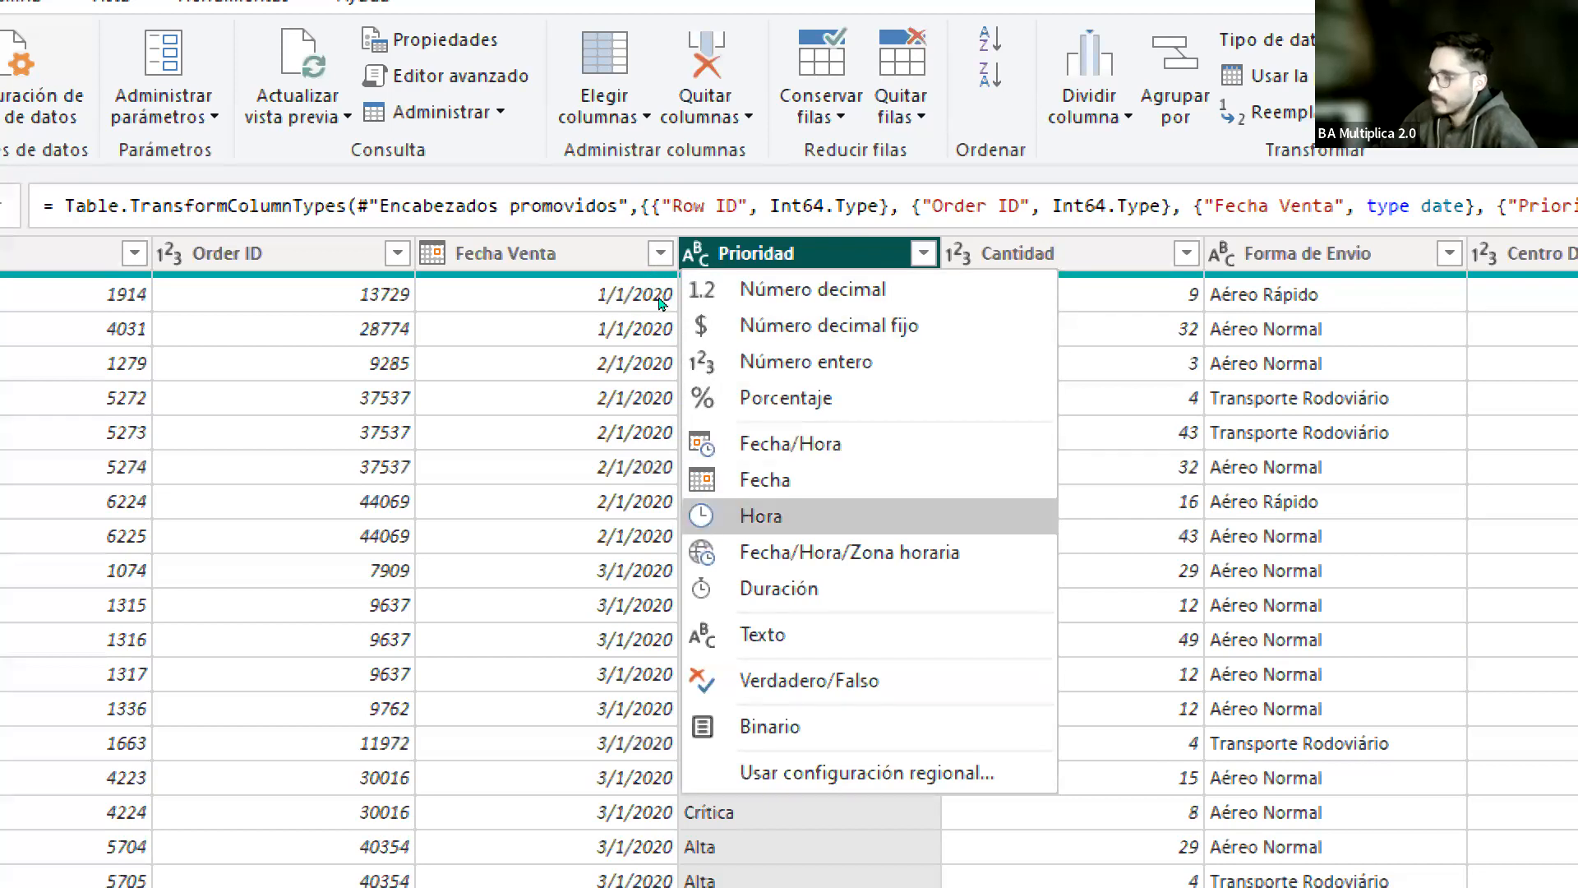
key(Up)
key(Up)
key(Up)
key(Up)
key(Up)
key(Up)
key(Down)
key(Up)
key(Up)
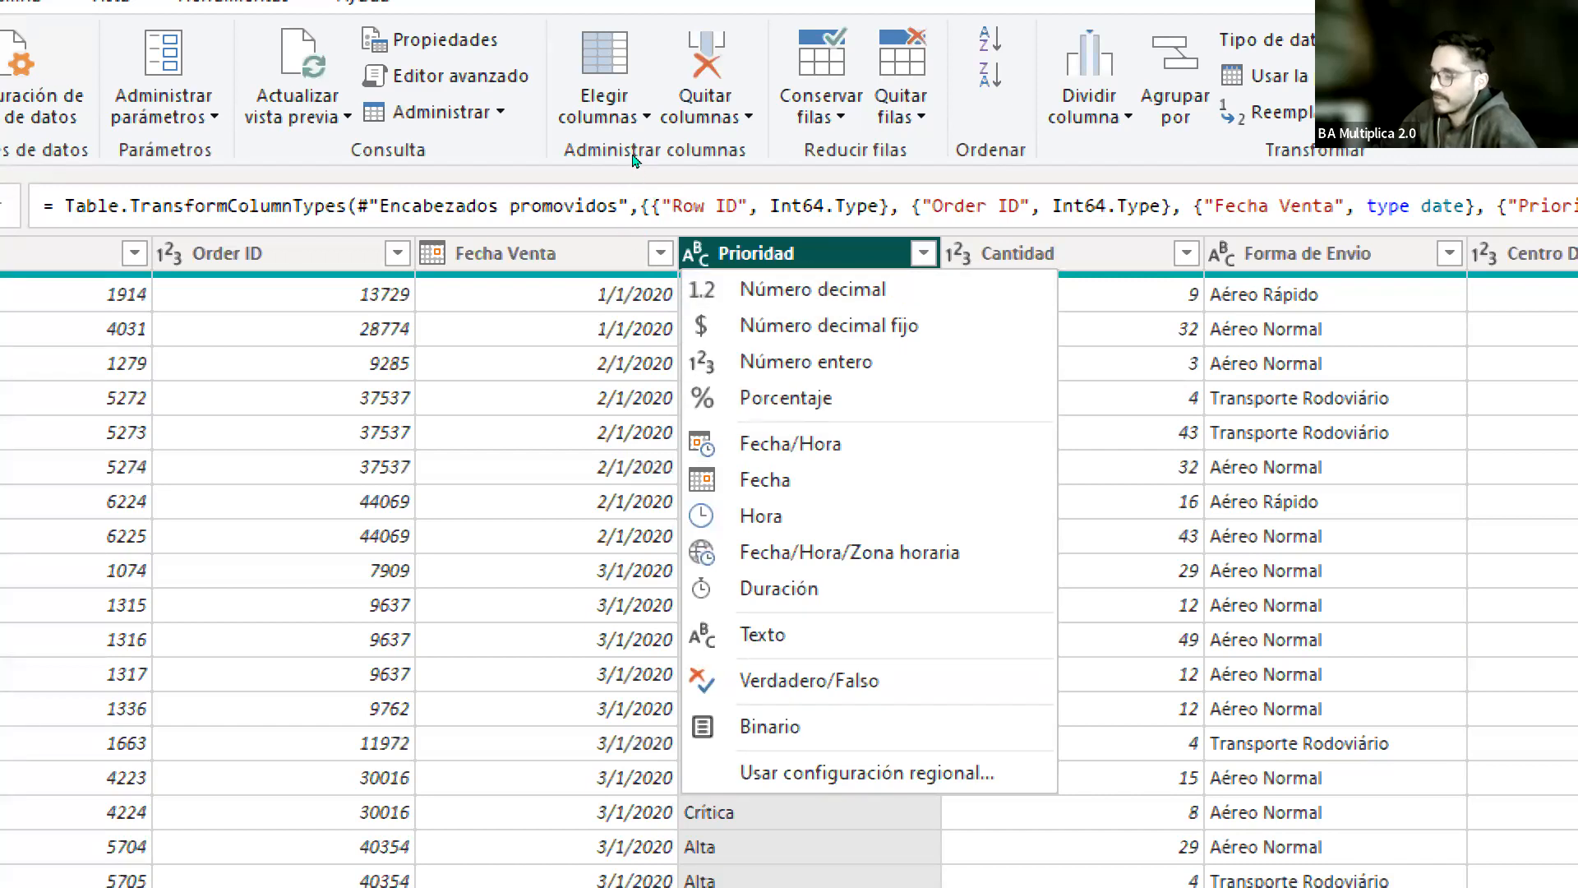
click(654, 157)
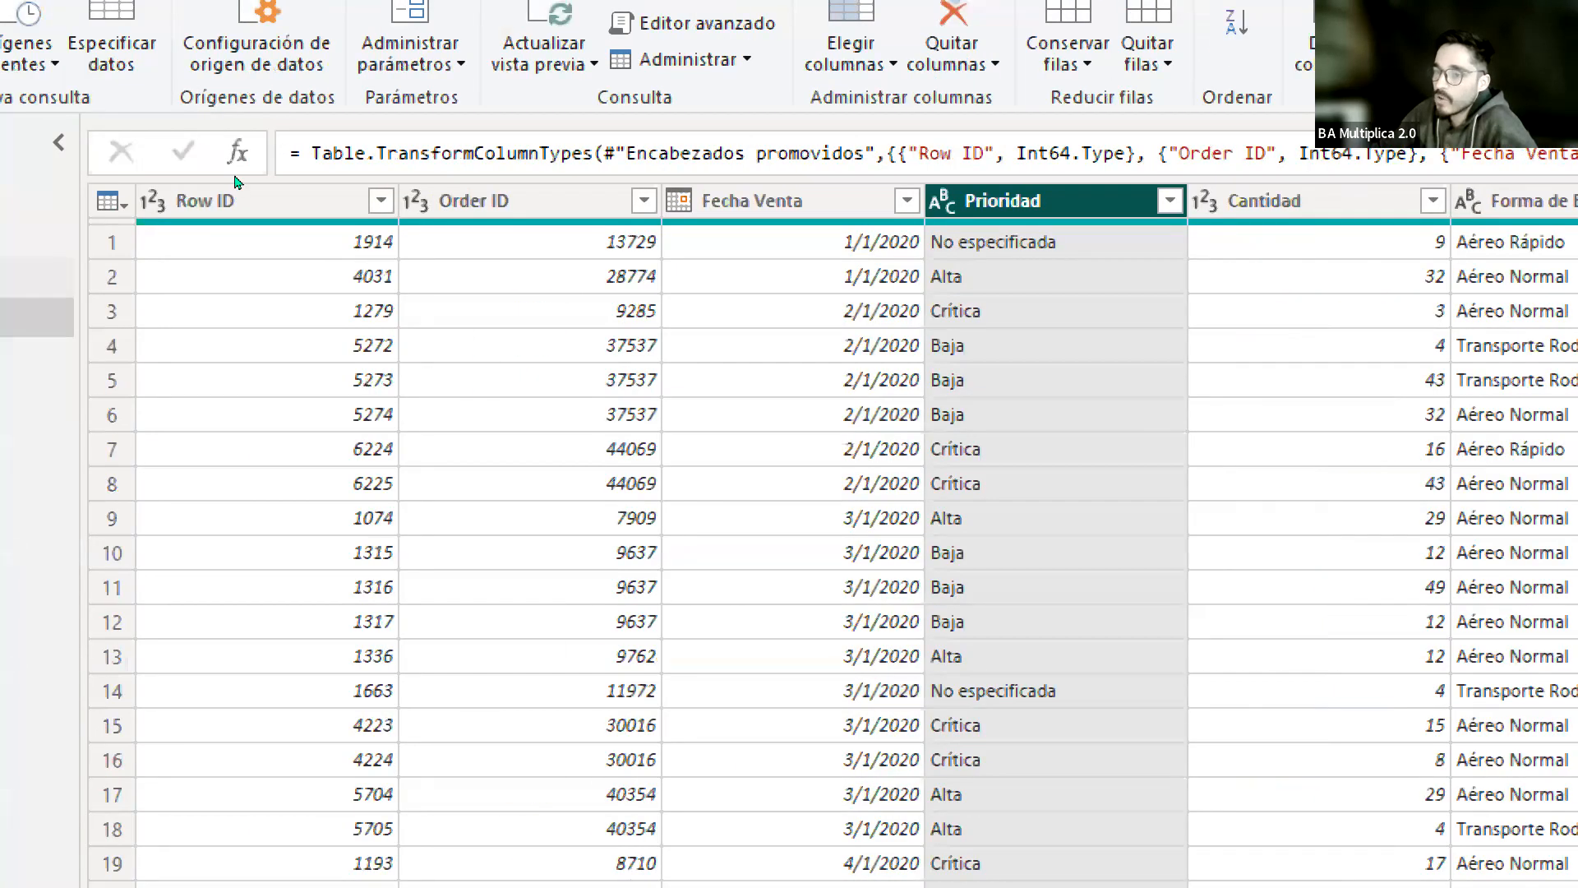
Step: Change the Row ID column in Ventas to the Texto data type, replacing the existing type conversion
click(152, 201)
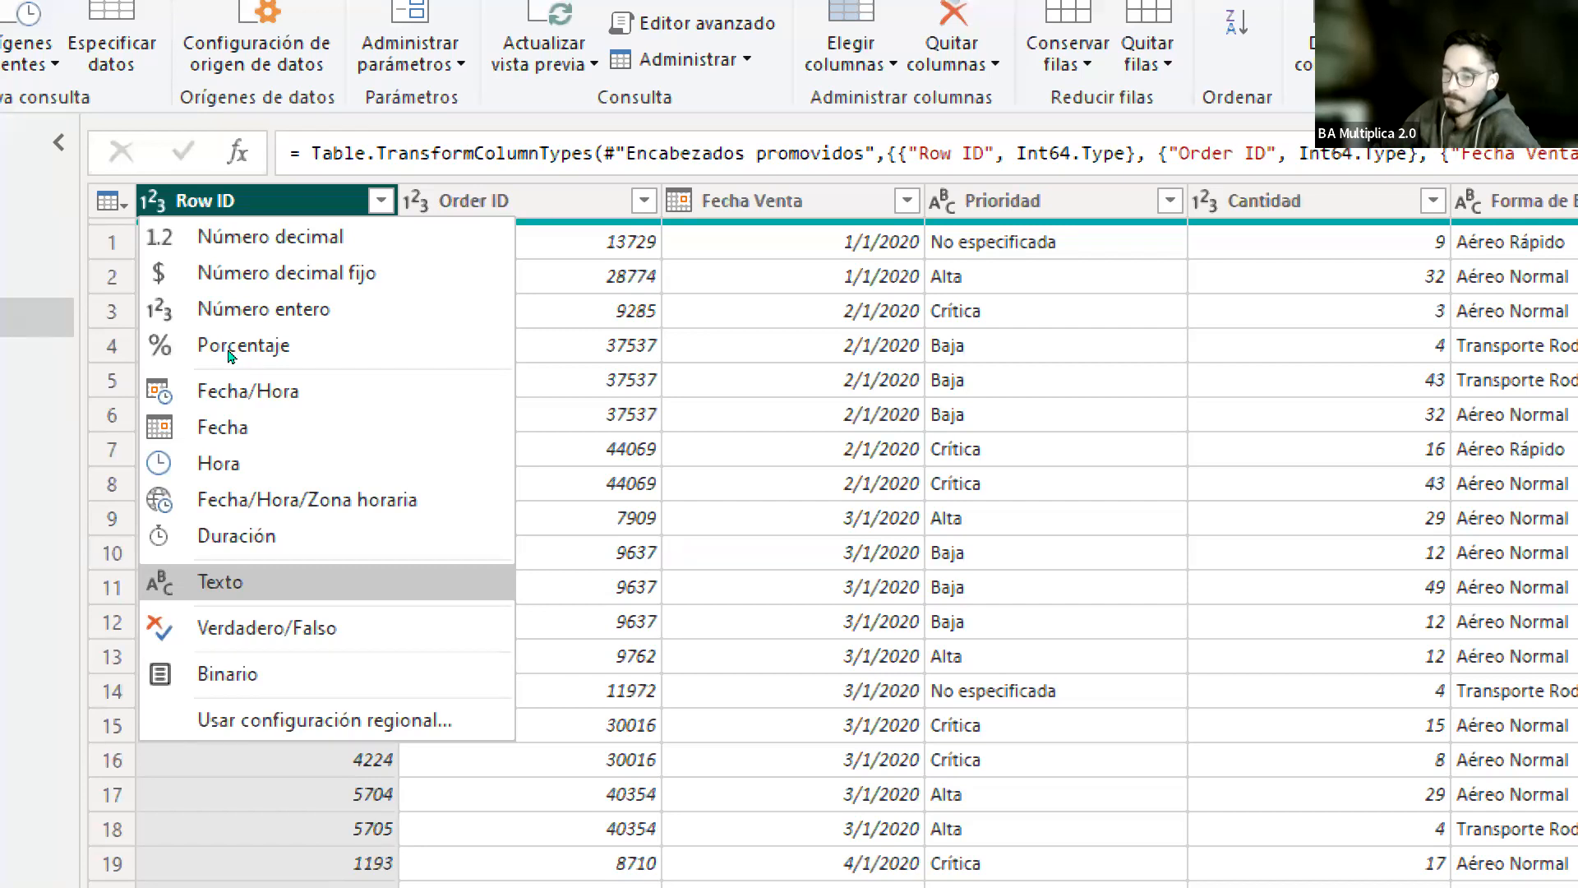
click(230, 352)
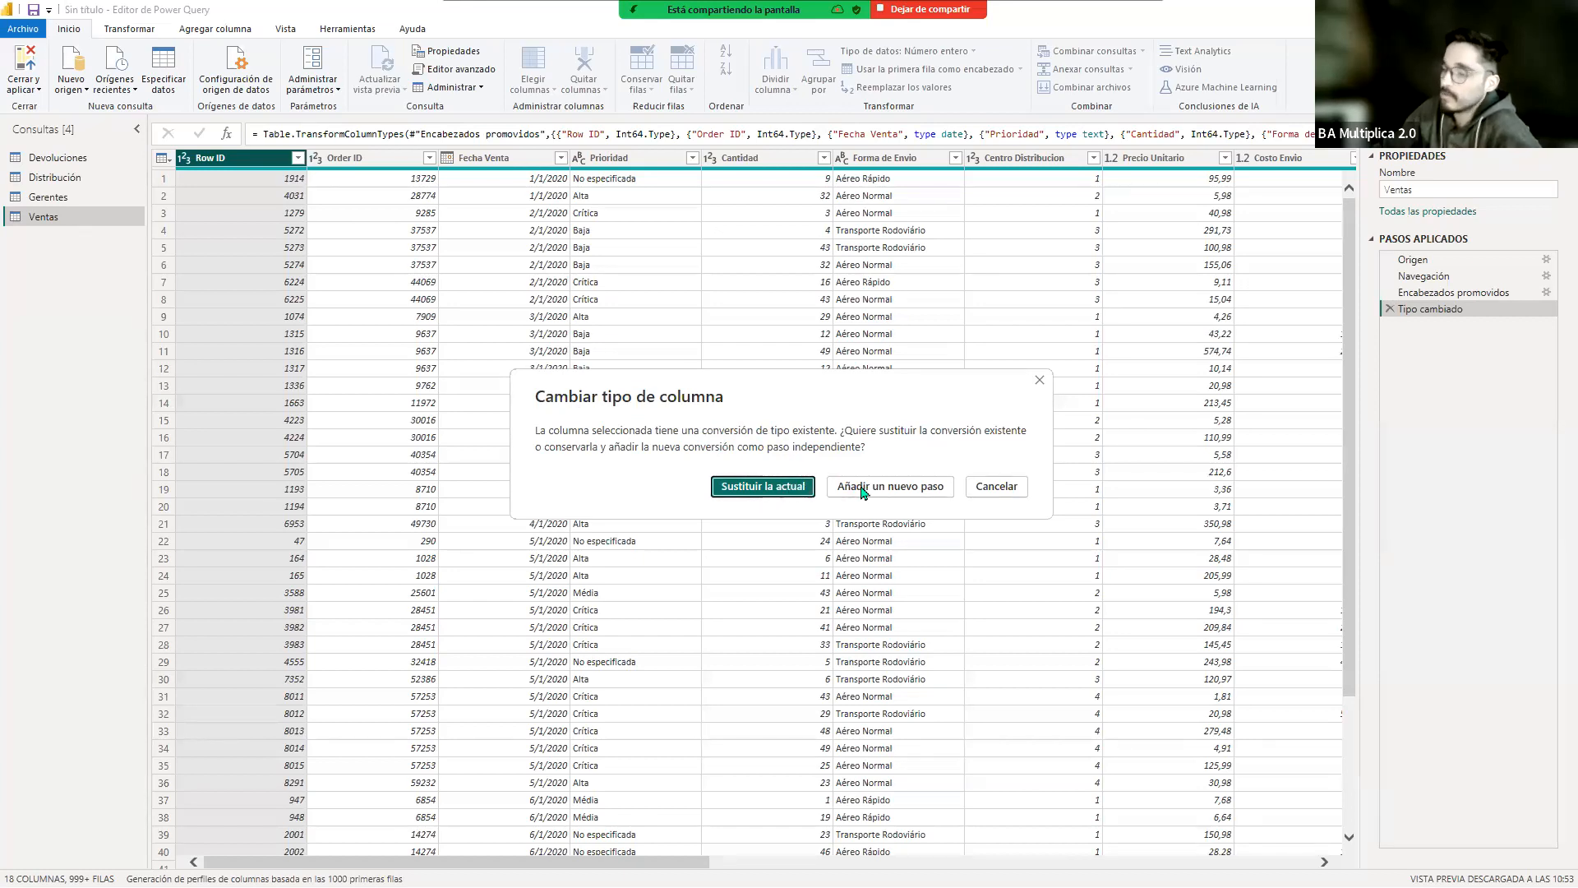
click(755, 493)
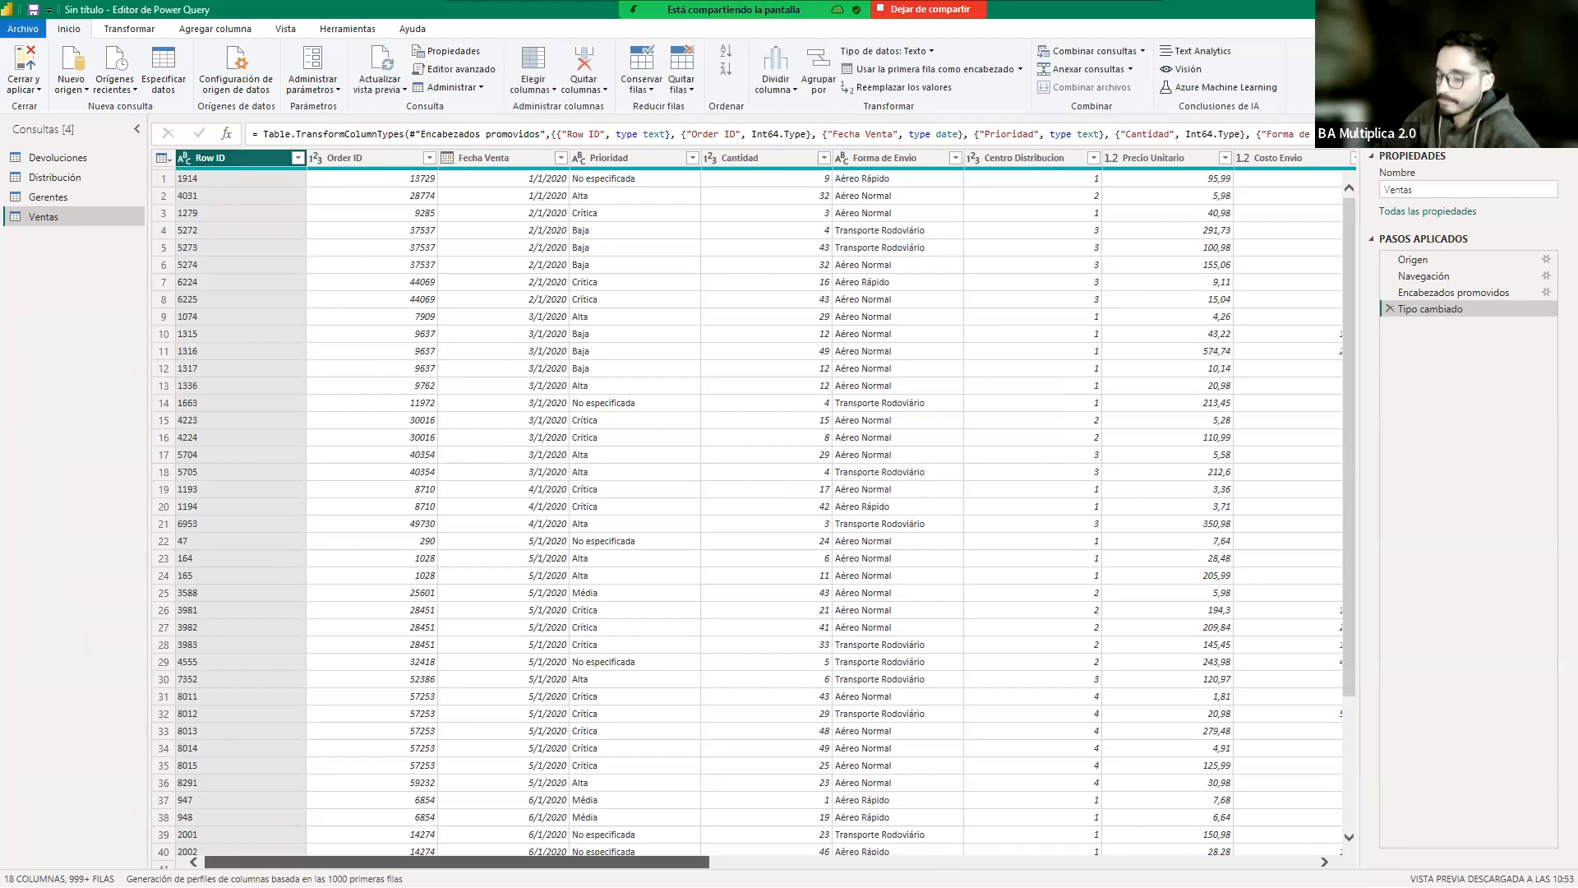
Step: Review the remaining Ventas columns and sample cells in the customer, Departamentos, Sub-Categoría Producto and Nombre Producto columns
scroll(520, 663, right, 3)
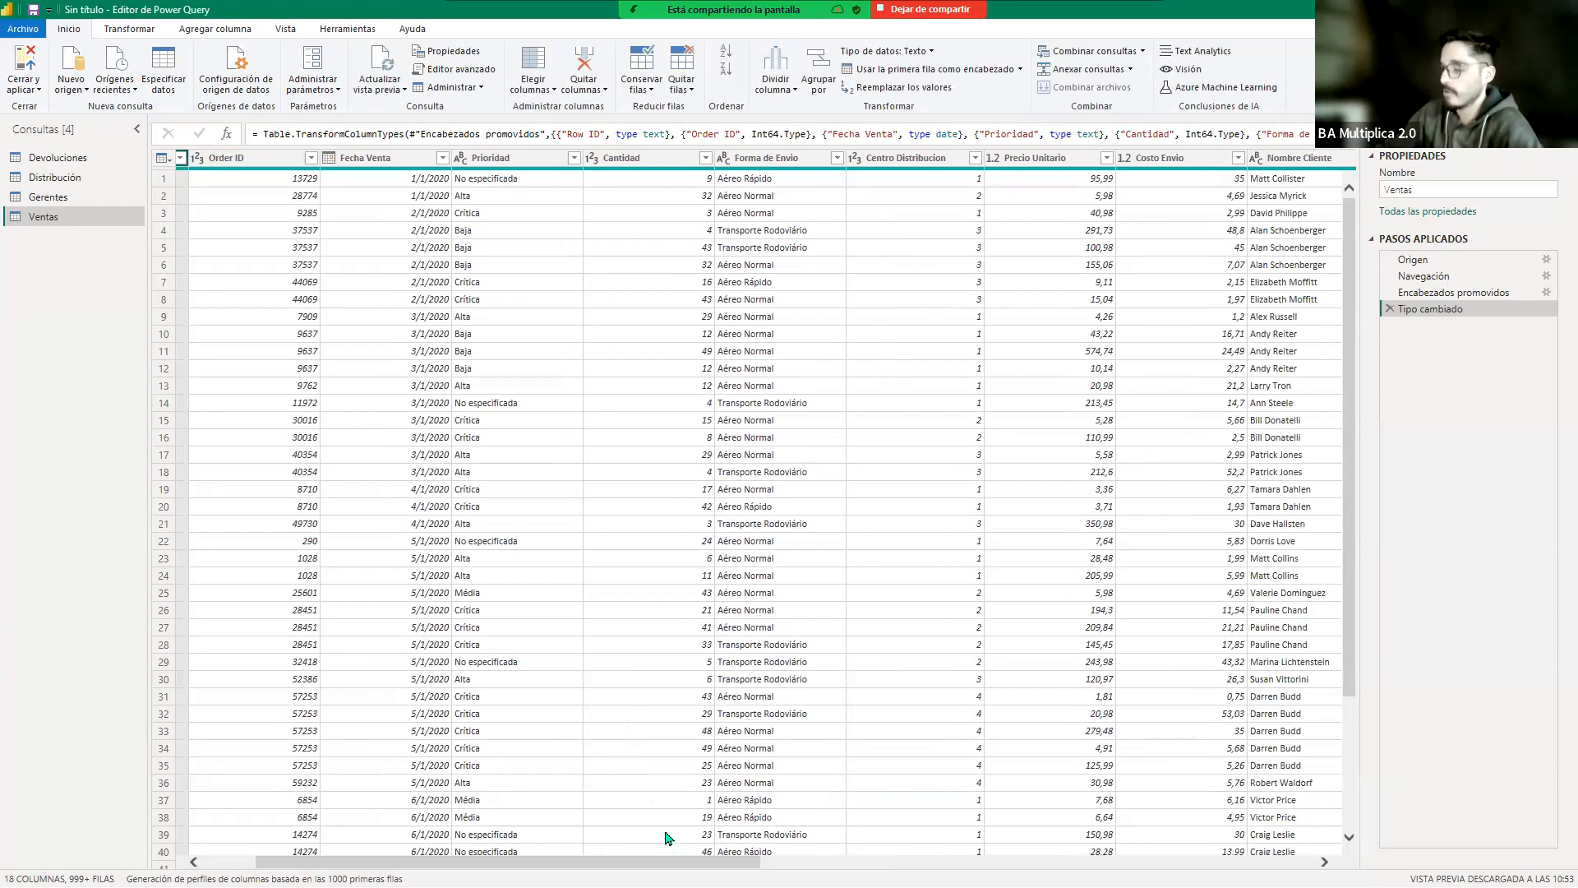
drag(686, 861, 966, 861)
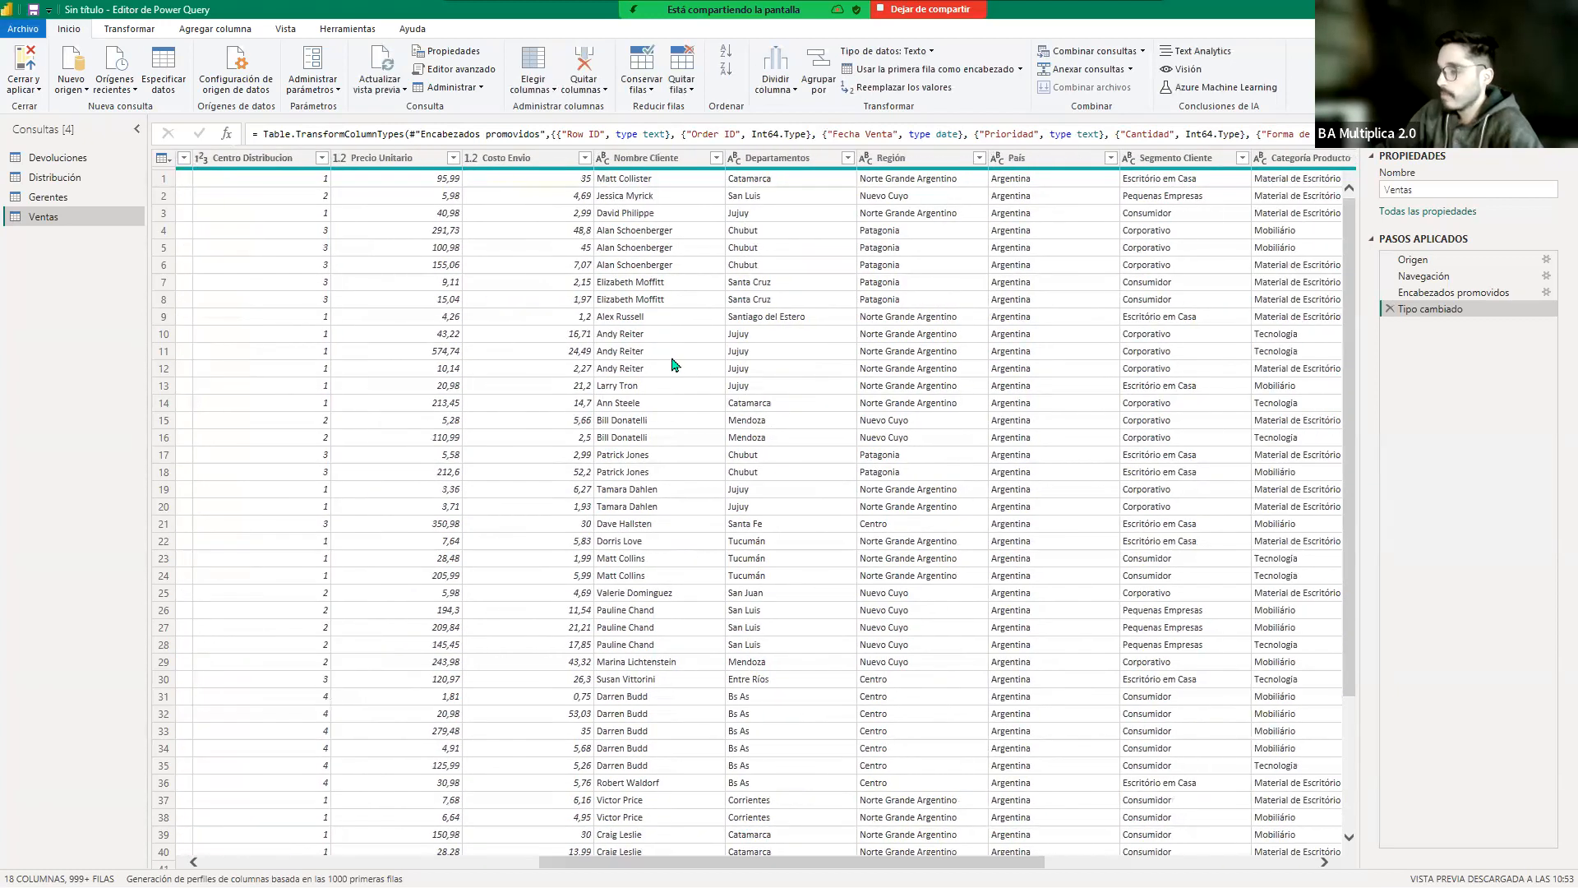
click(656, 337)
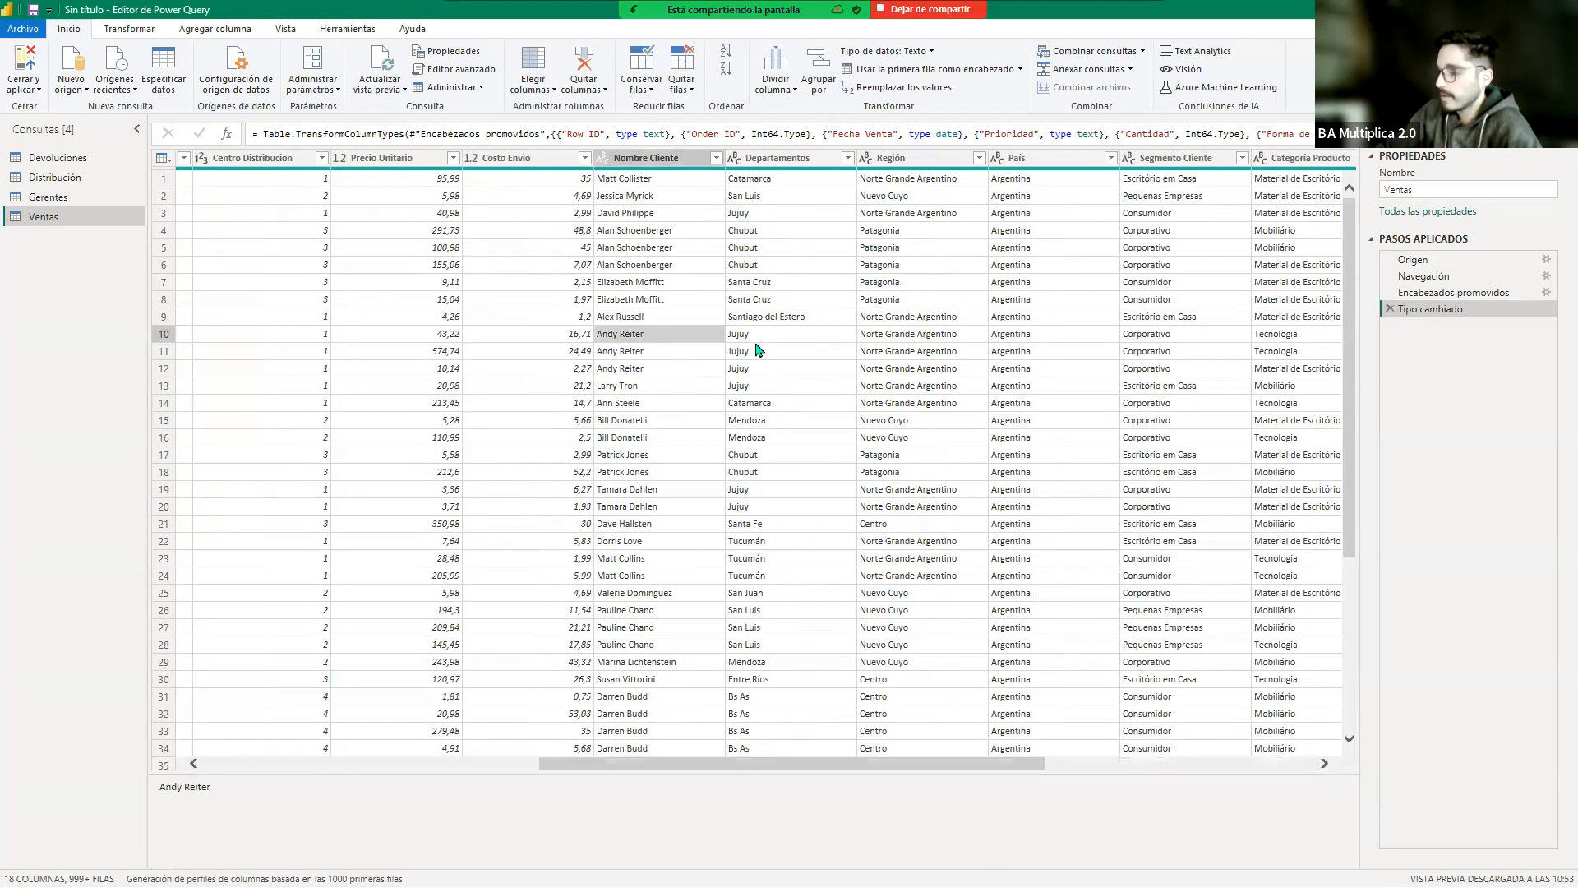
click(784, 369)
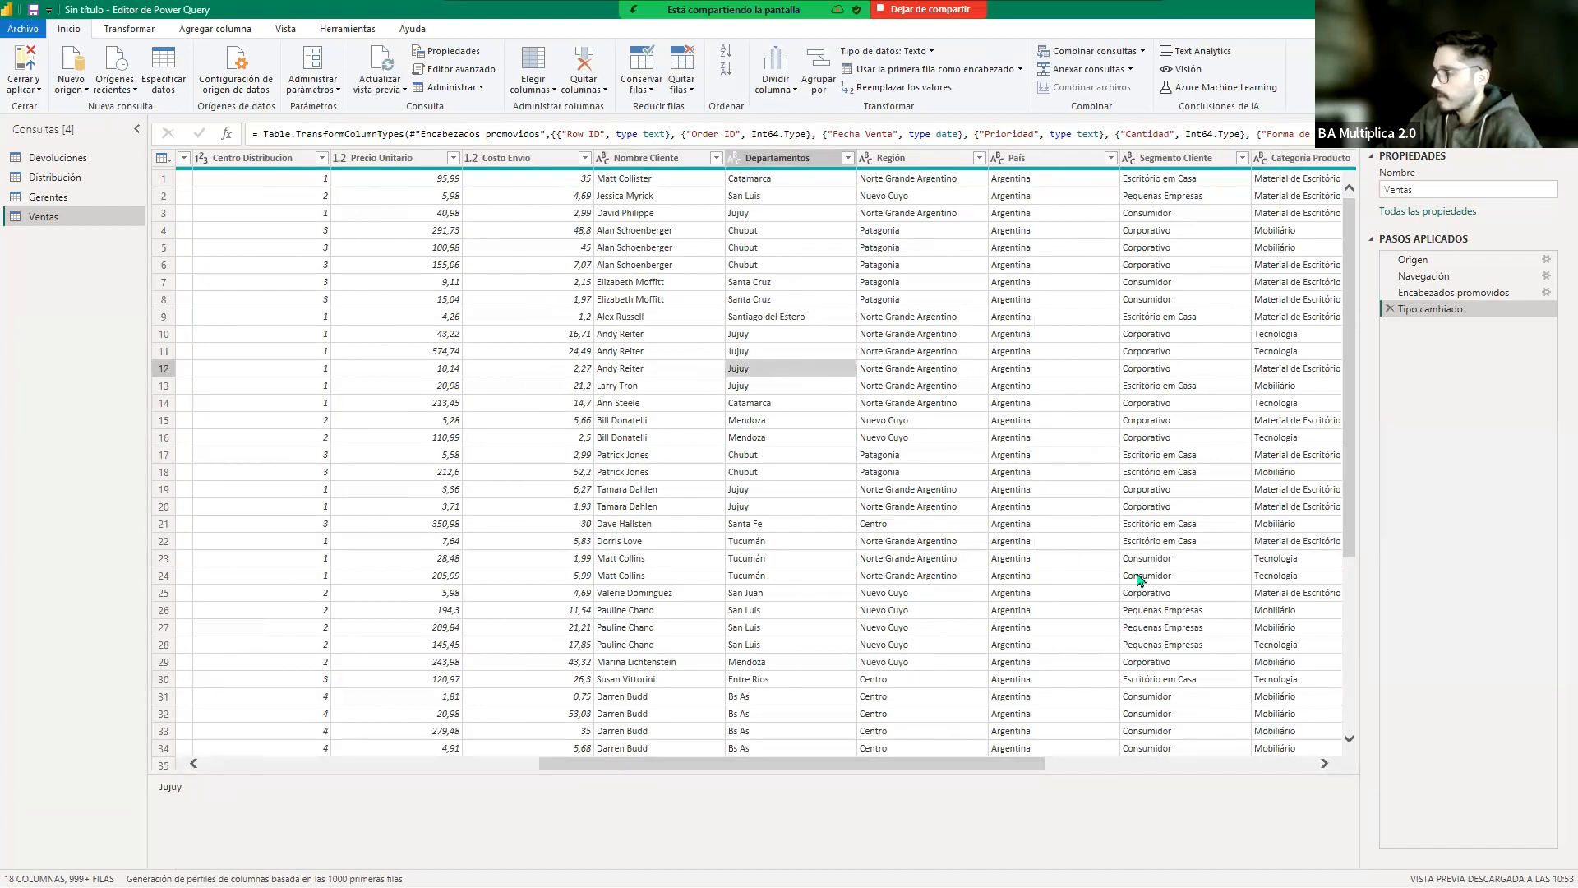
drag(992, 764, 1135, 765)
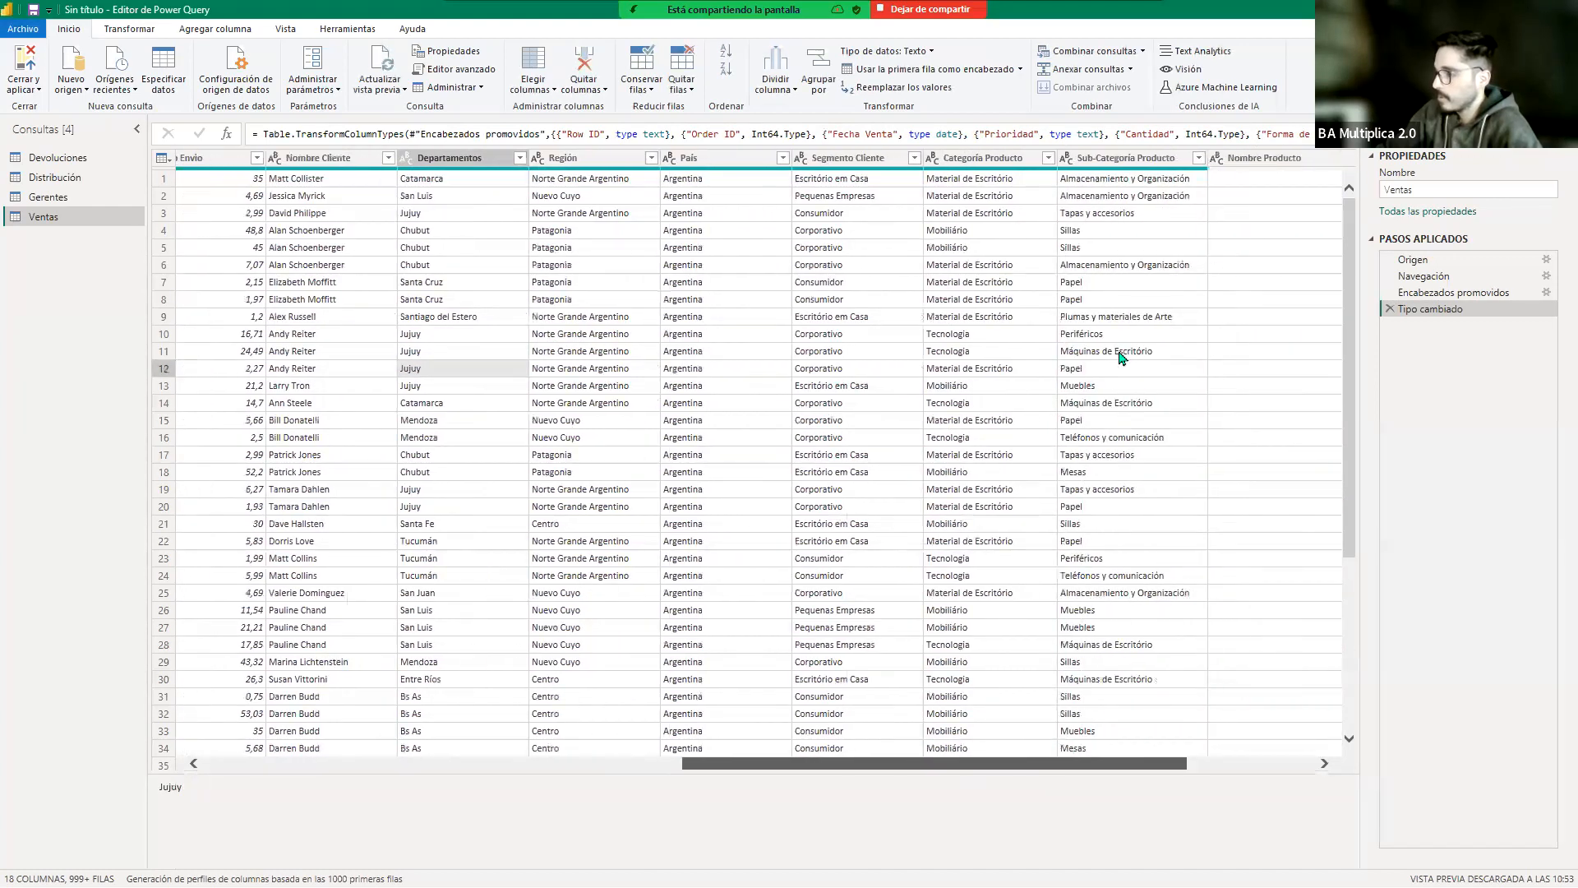
click(1121, 356)
key(Down)
key(Down)
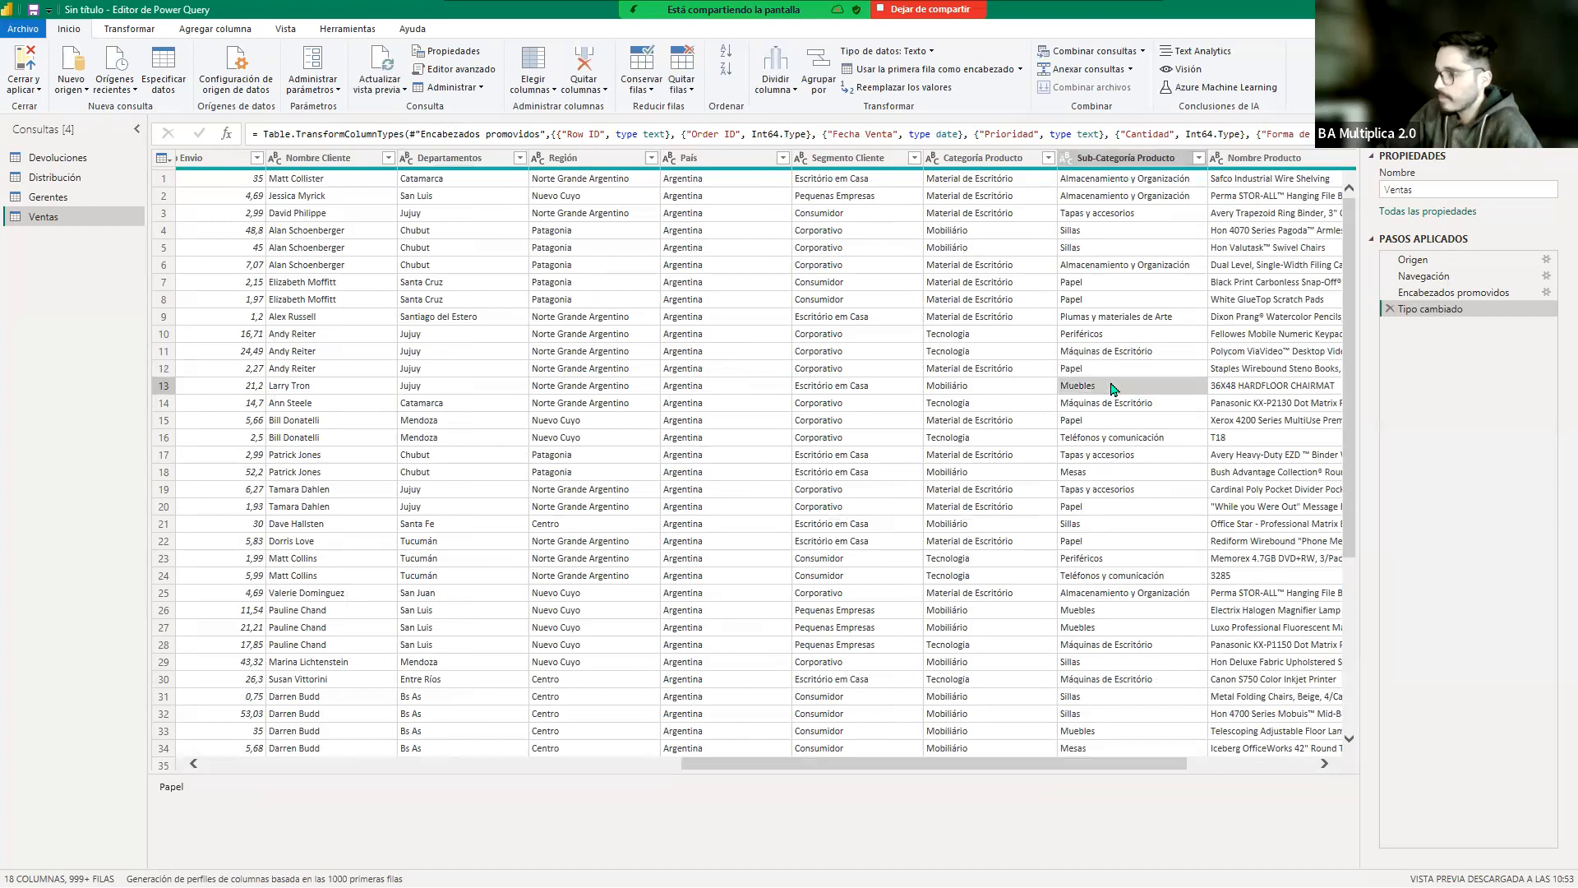
click(1259, 354)
drag(973, 763, 263, 785)
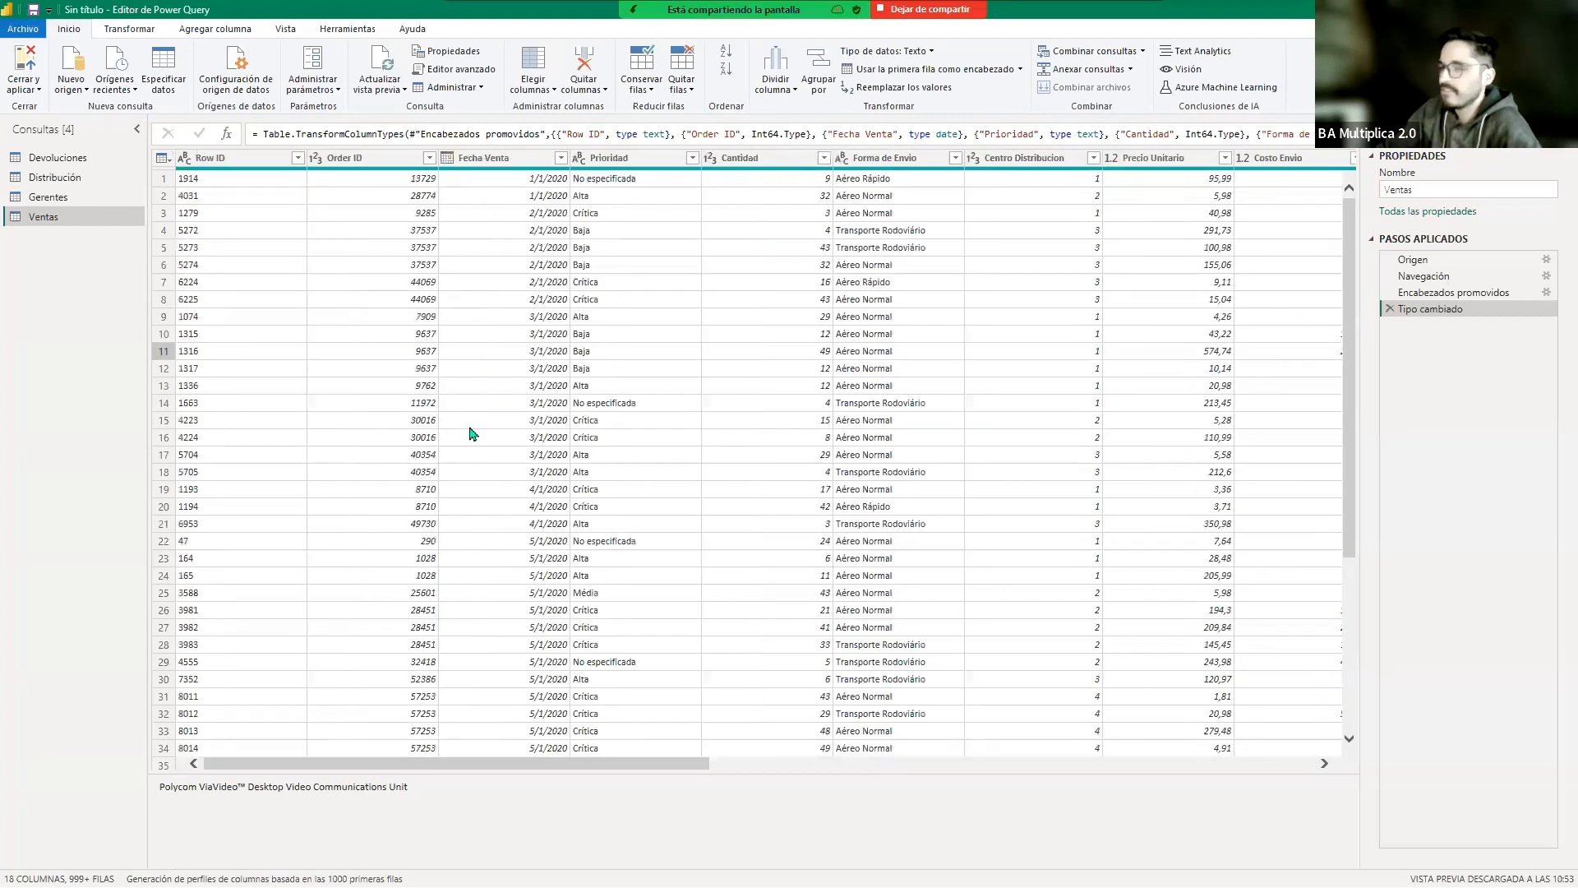
Step: Change the Order ID column to the Texto data type, replacing the existing type conversion
click(352, 159)
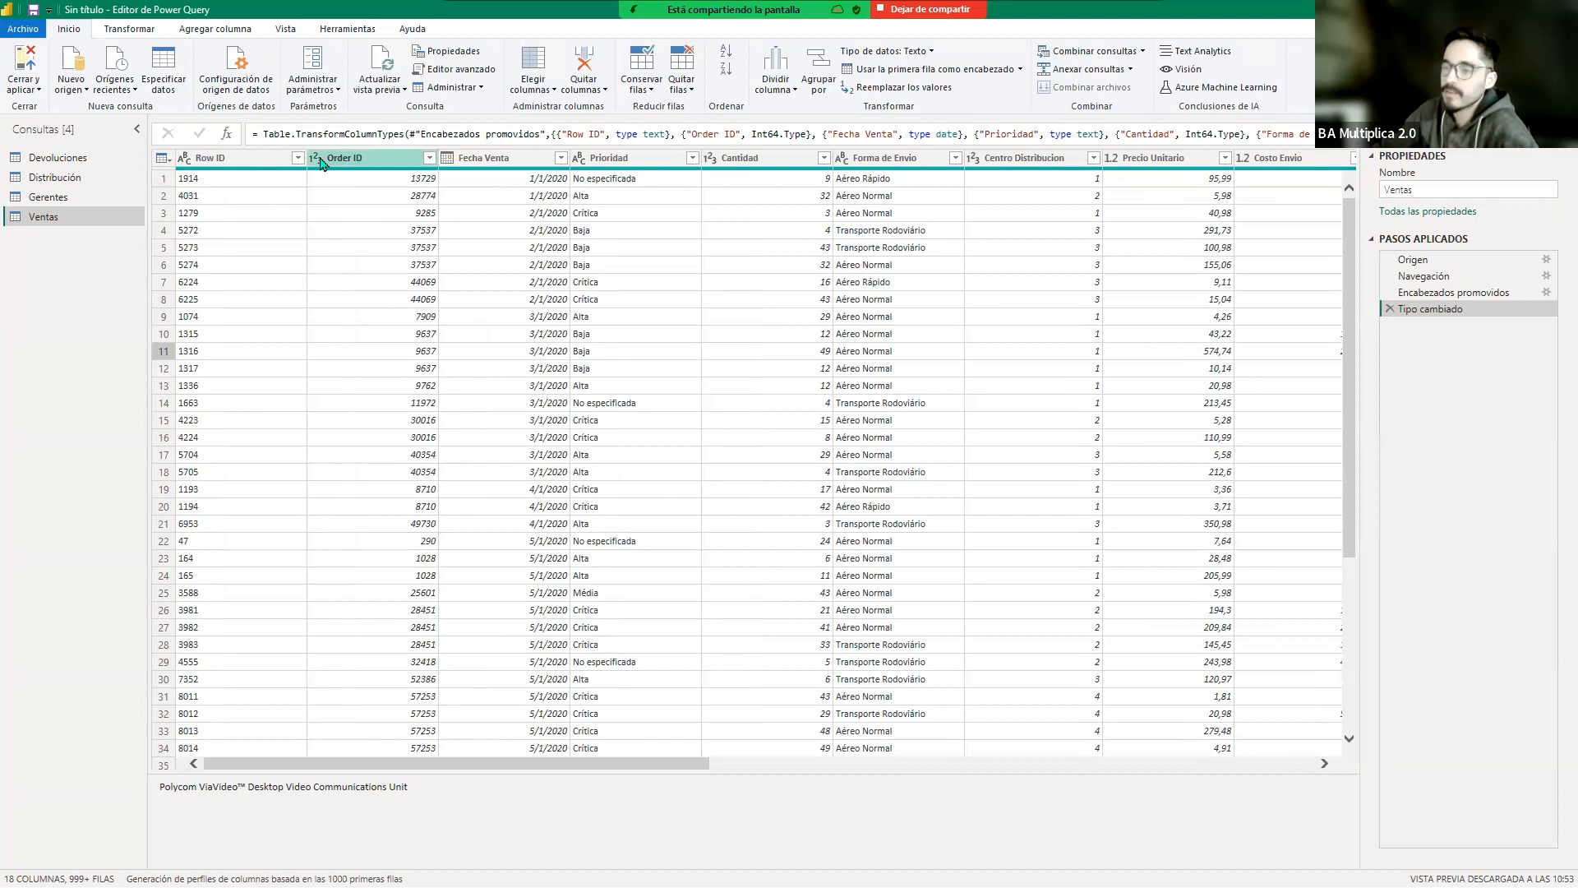
click(317, 164)
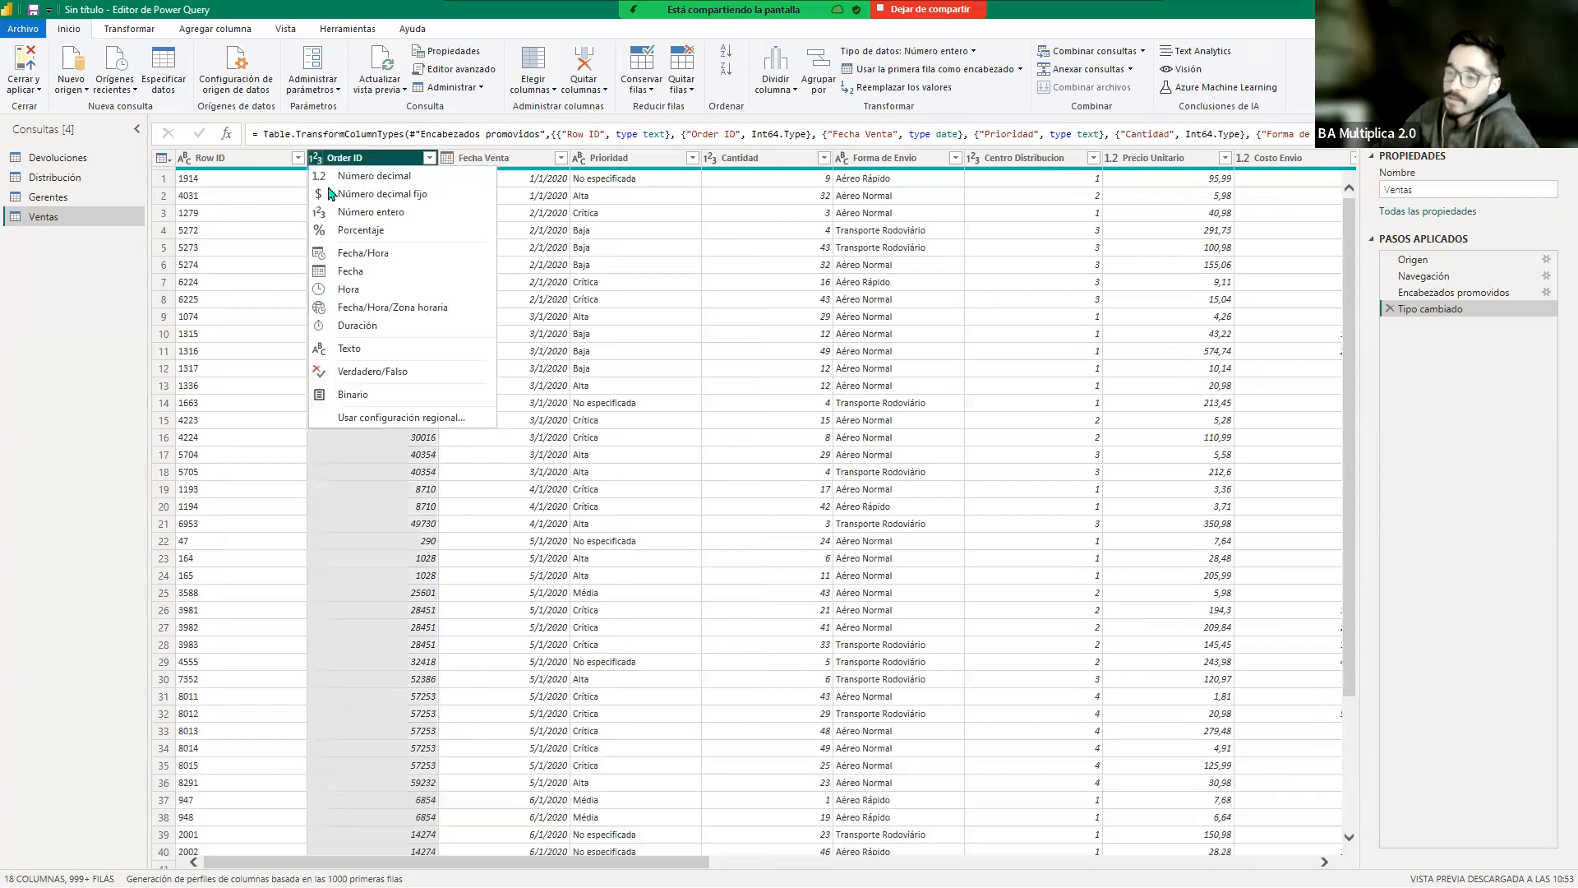
click(359, 352)
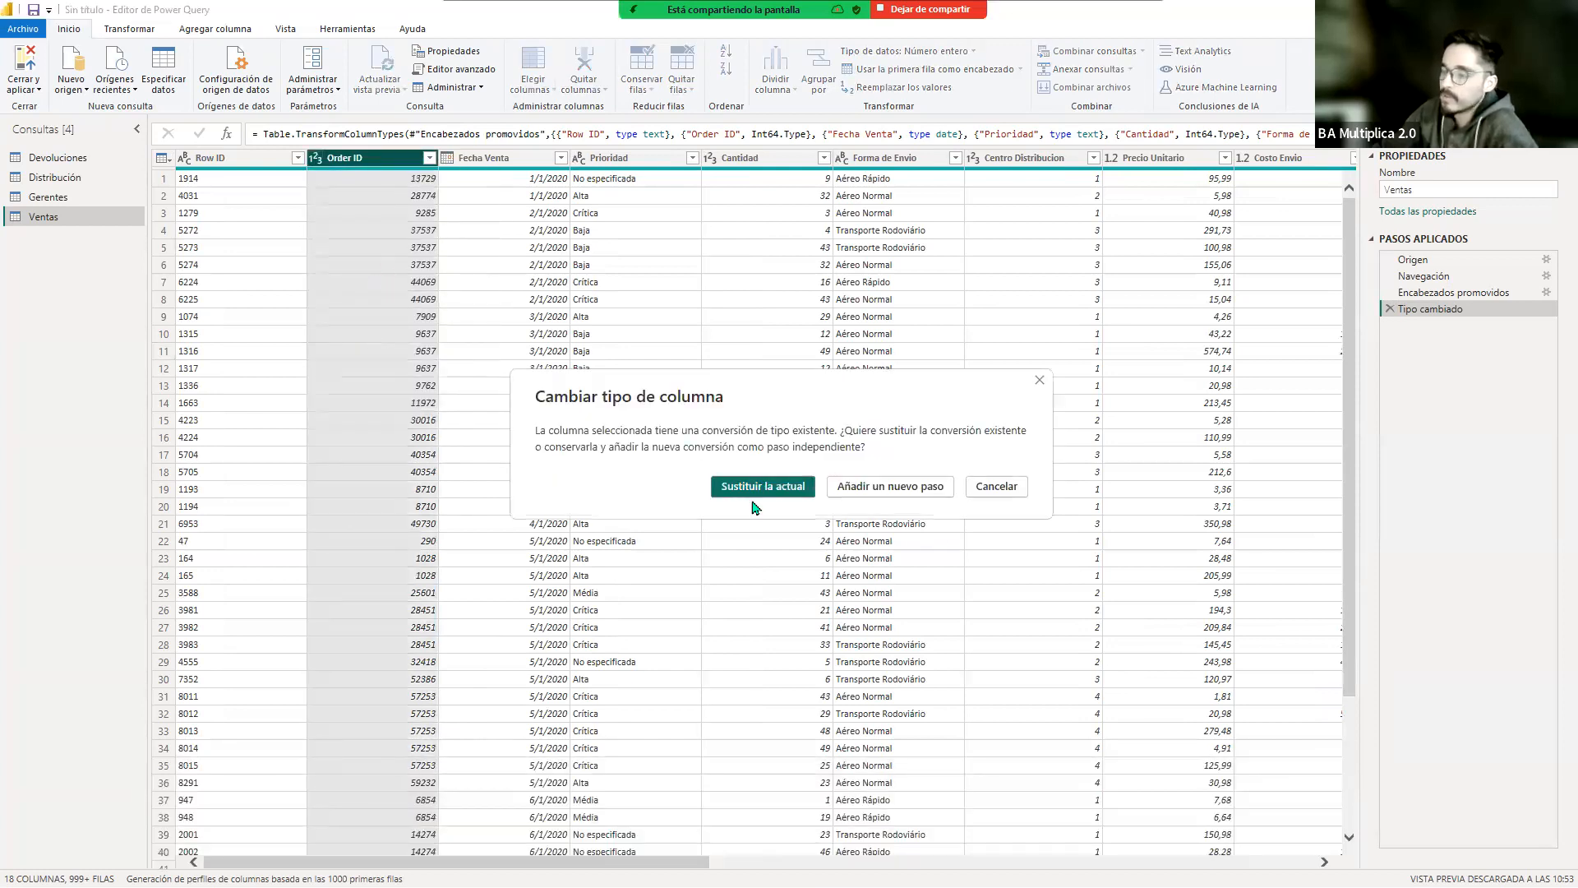
click(757, 483)
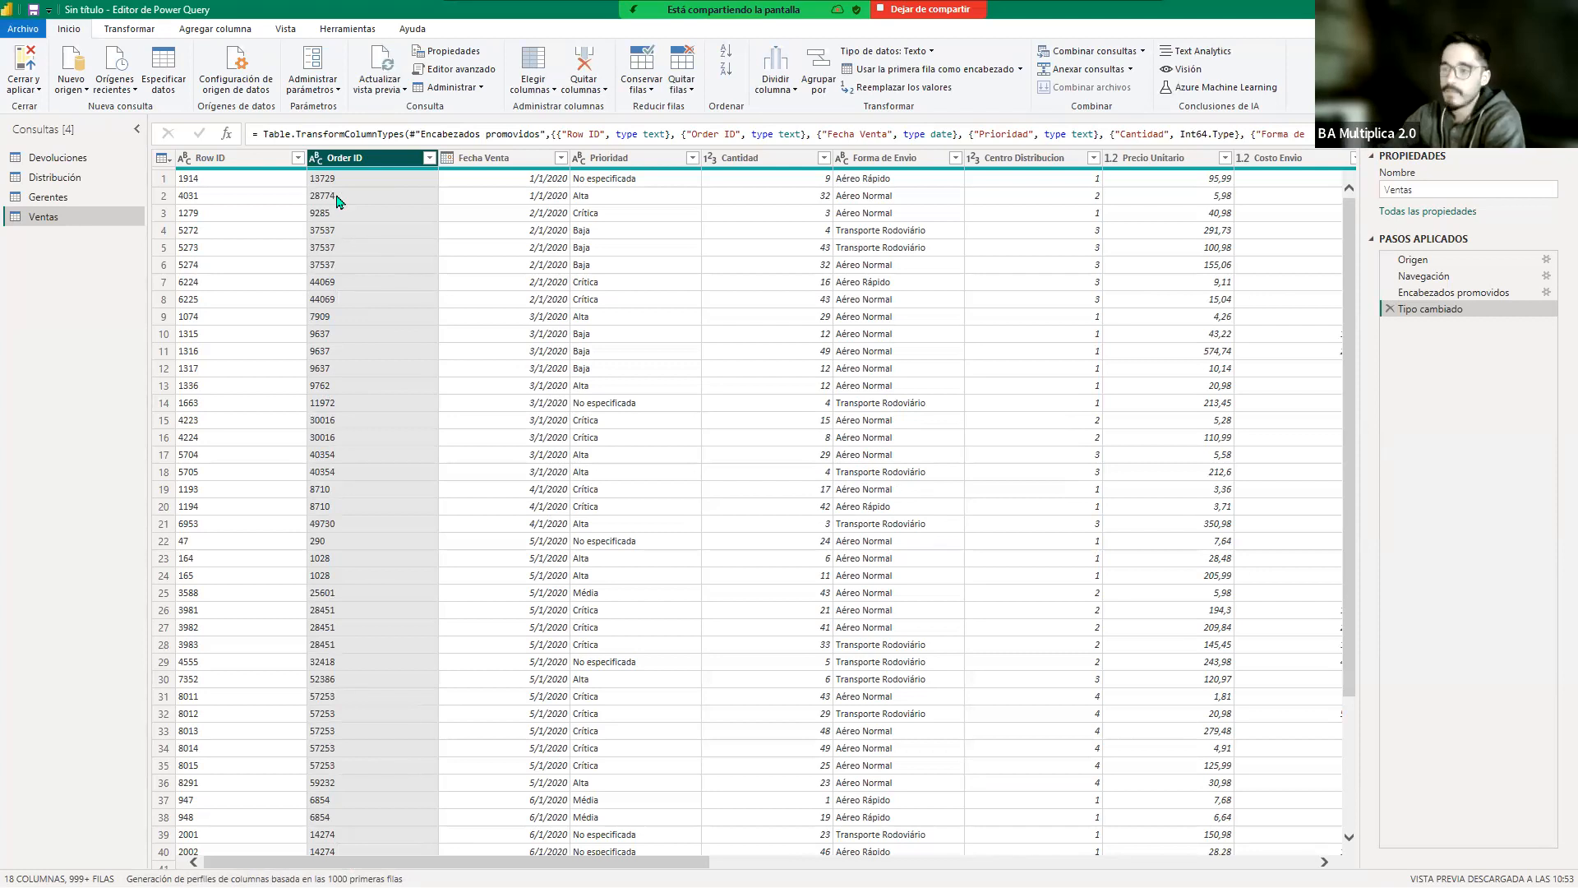
click(205, 158)
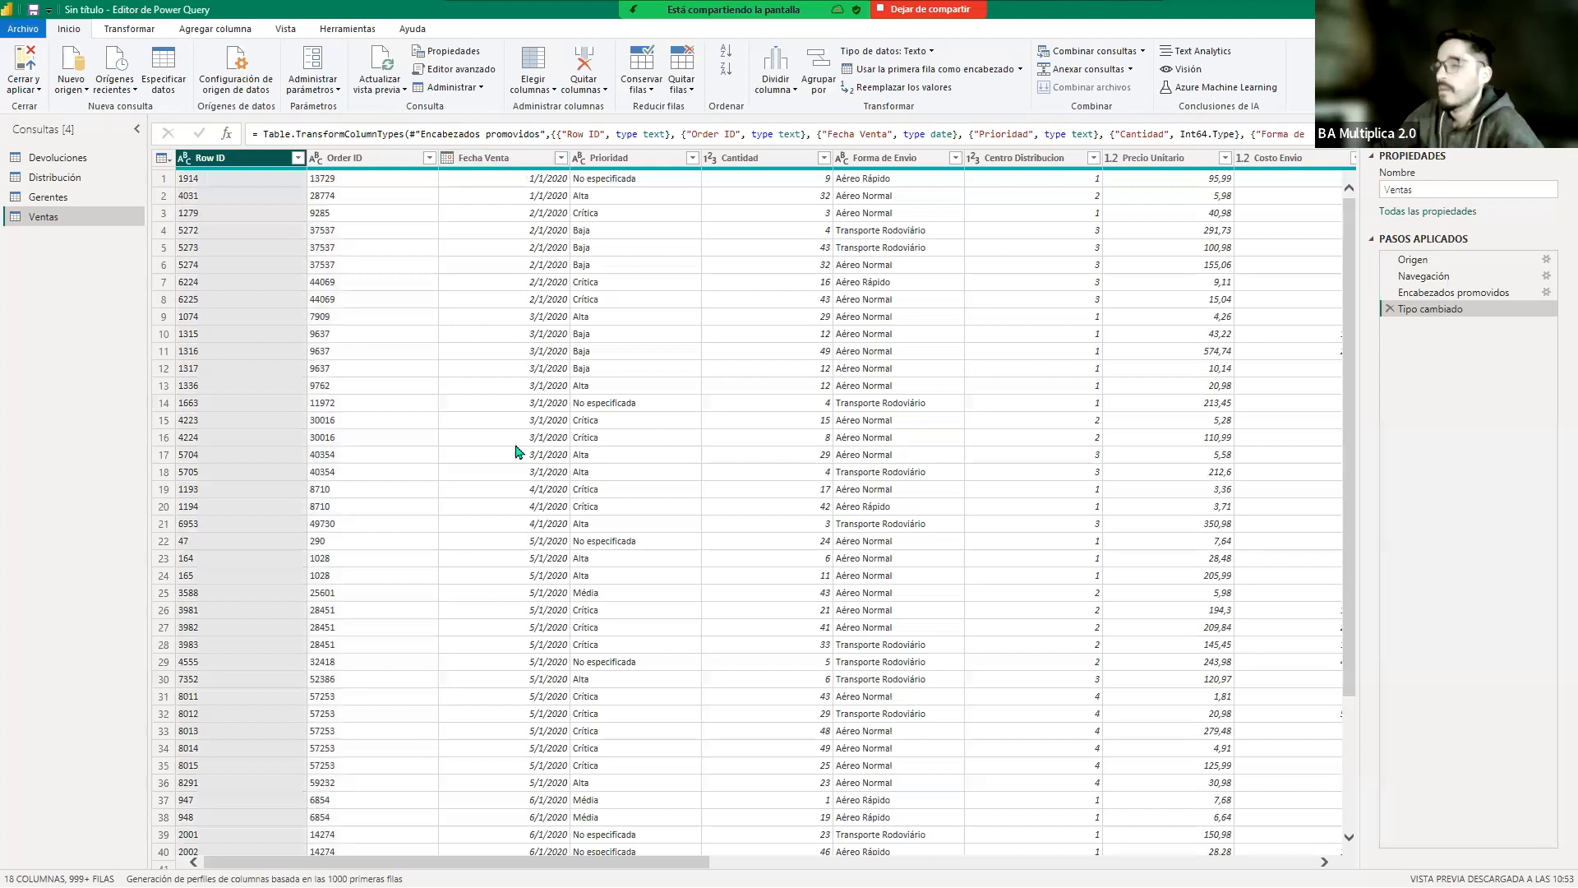
Step: Change the Centro Distribucion column to the Texto data type, replacing the existing type conversion
drag(468, 861, 528, 861)
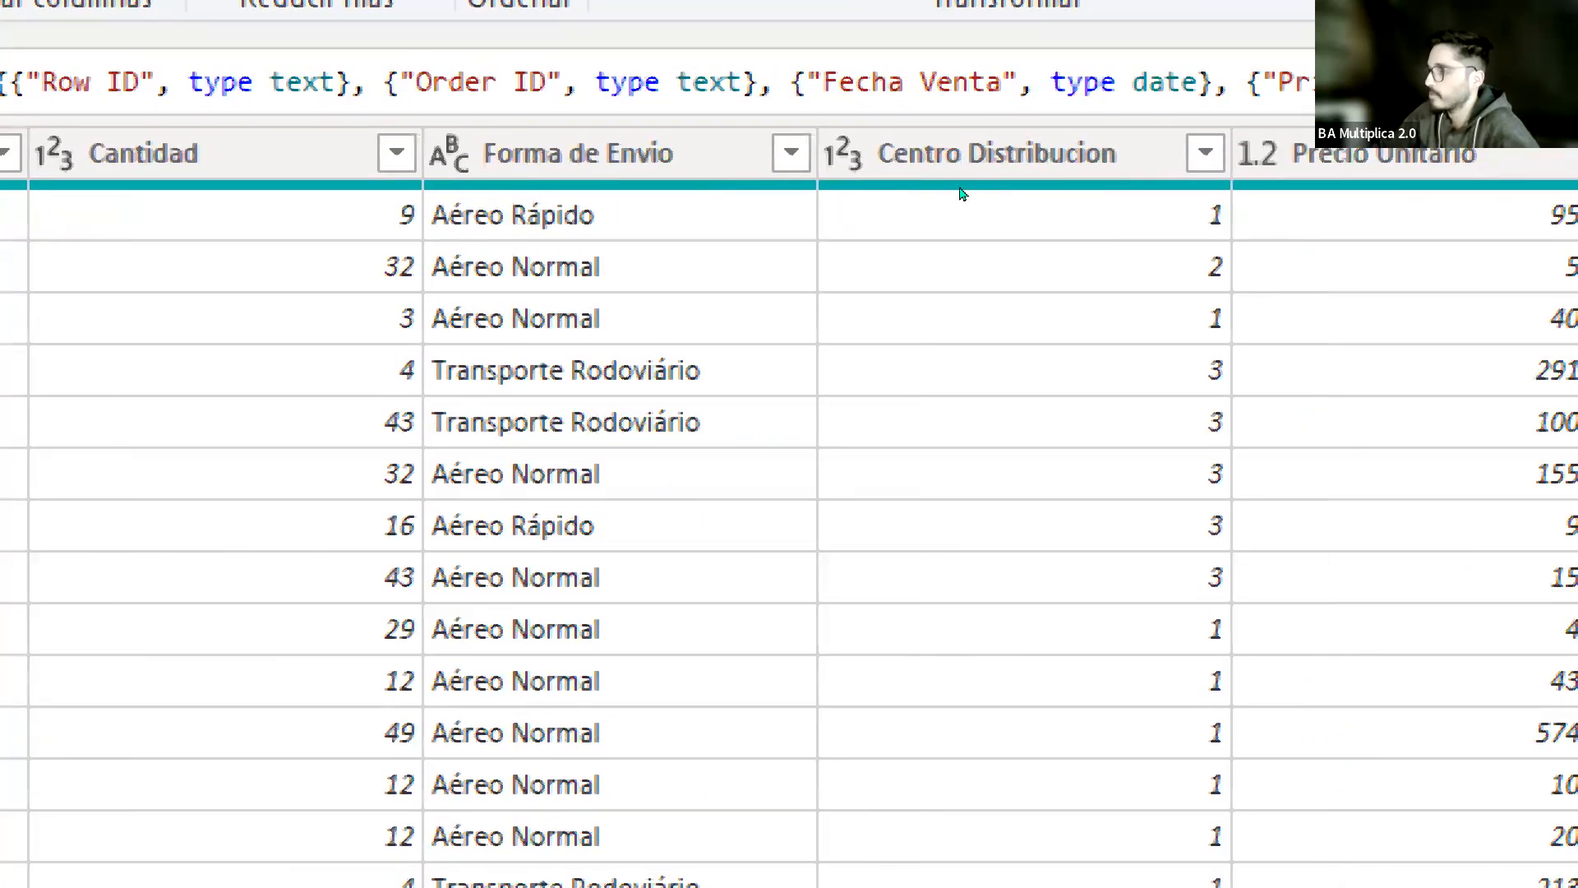
click(836, 165)
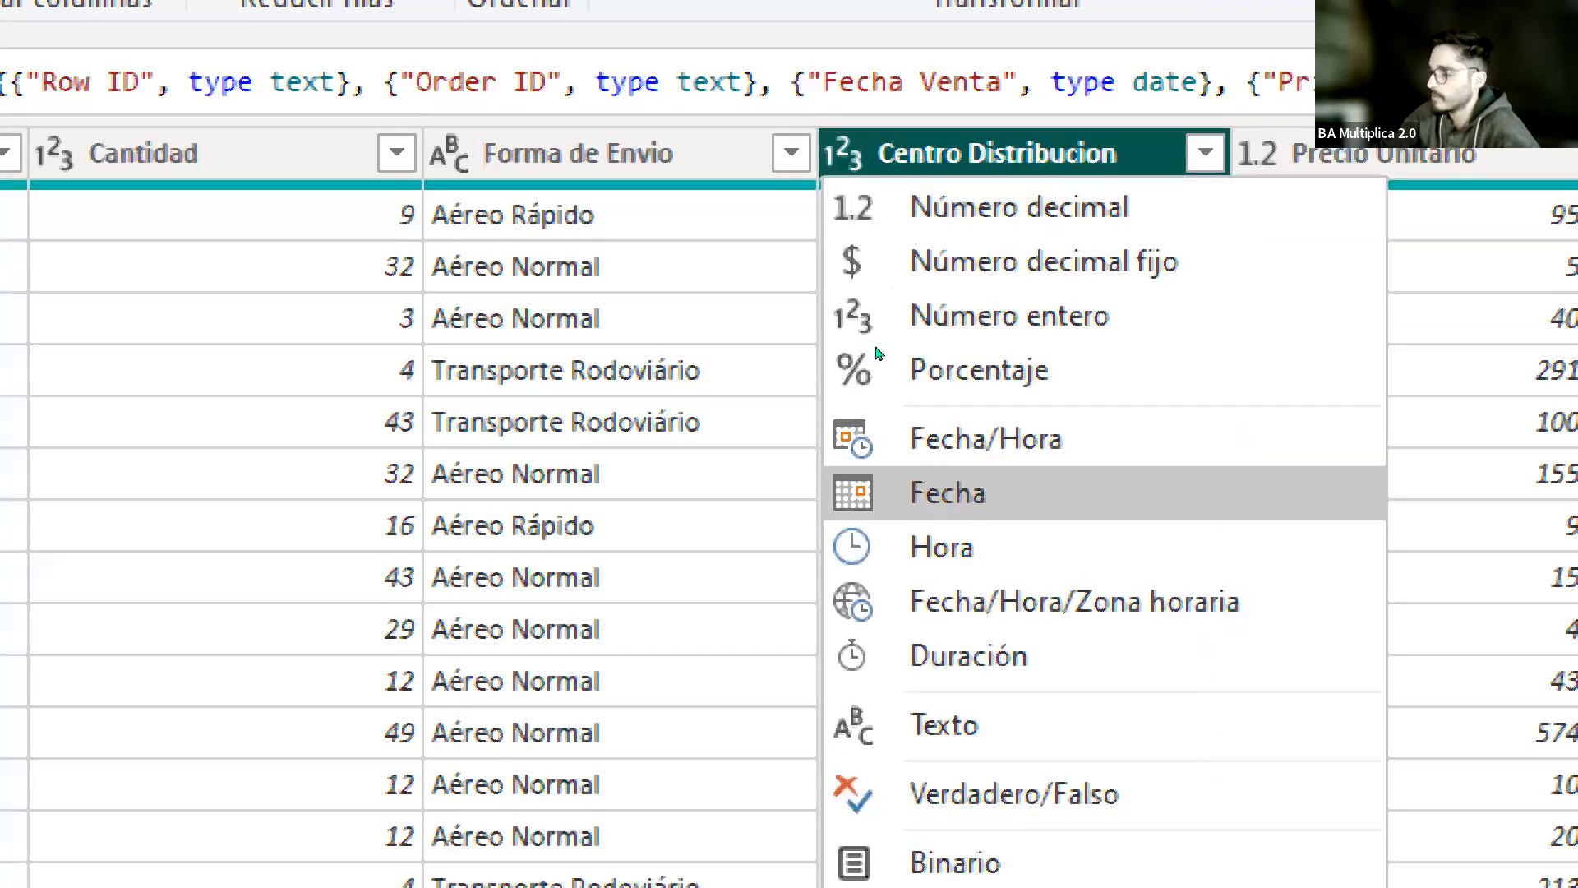
click(944, 725)
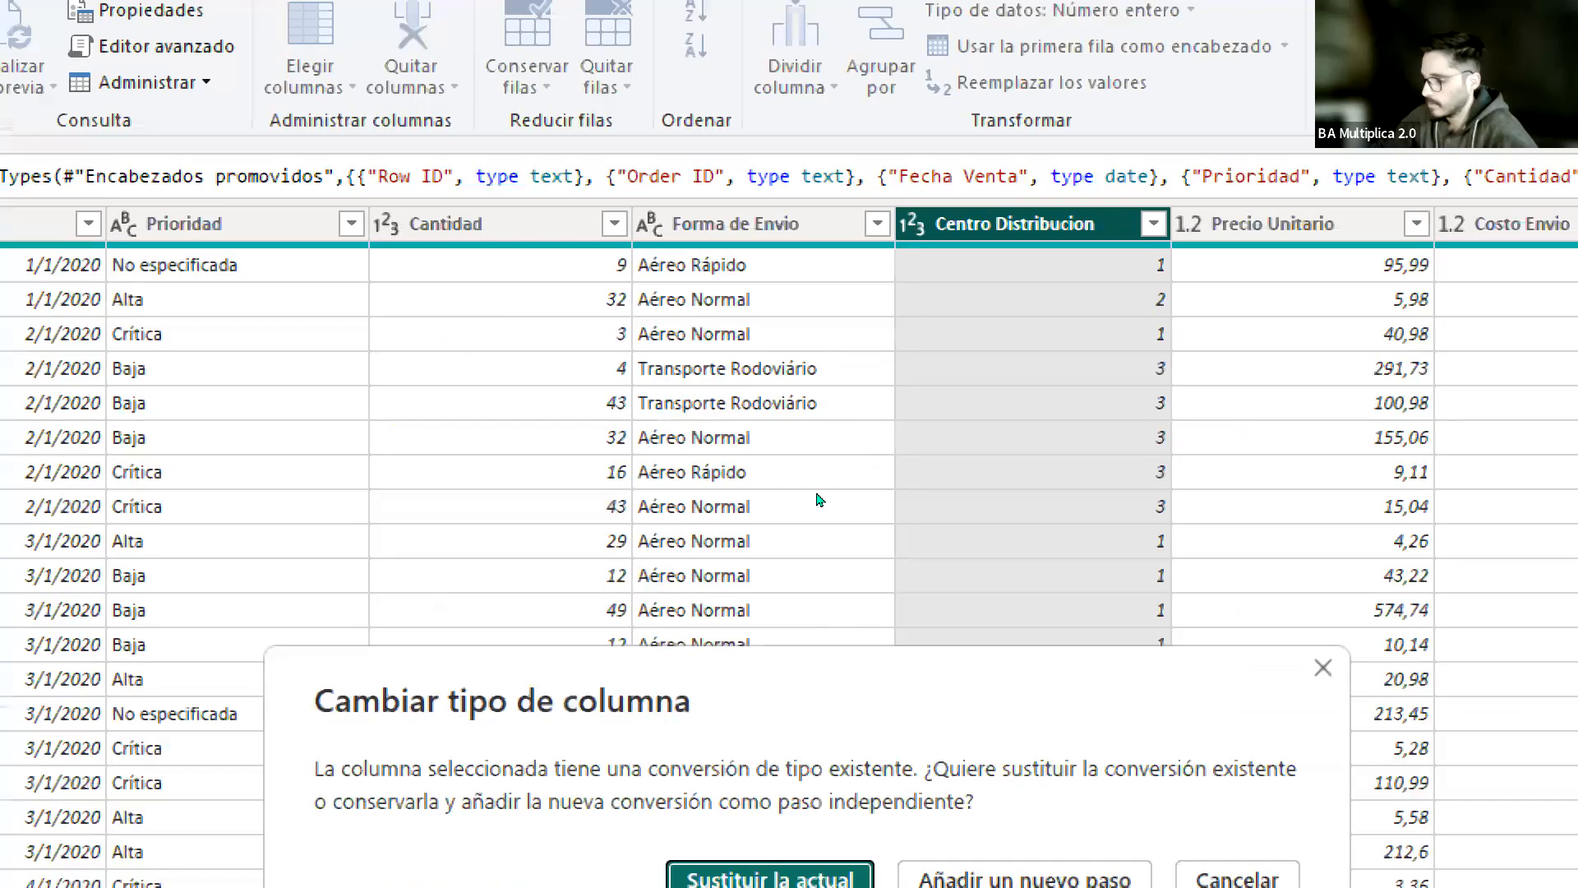
key(Return)
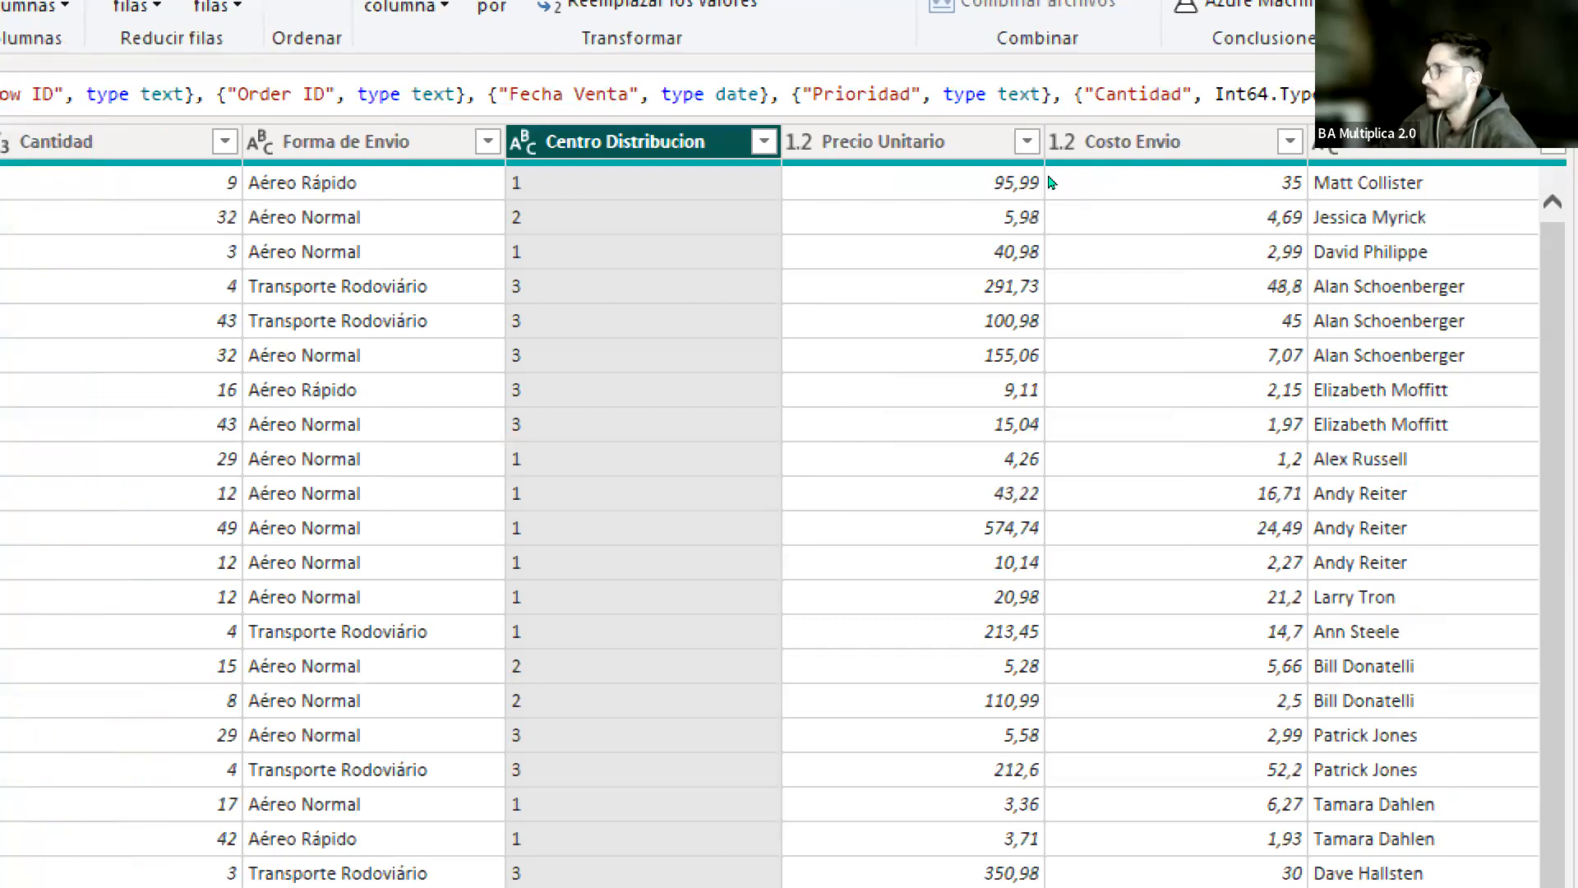
Step: Change the Precio Unitario column to the Número decimal fijo data type, replacing the existing type conversion
click(797, 142)
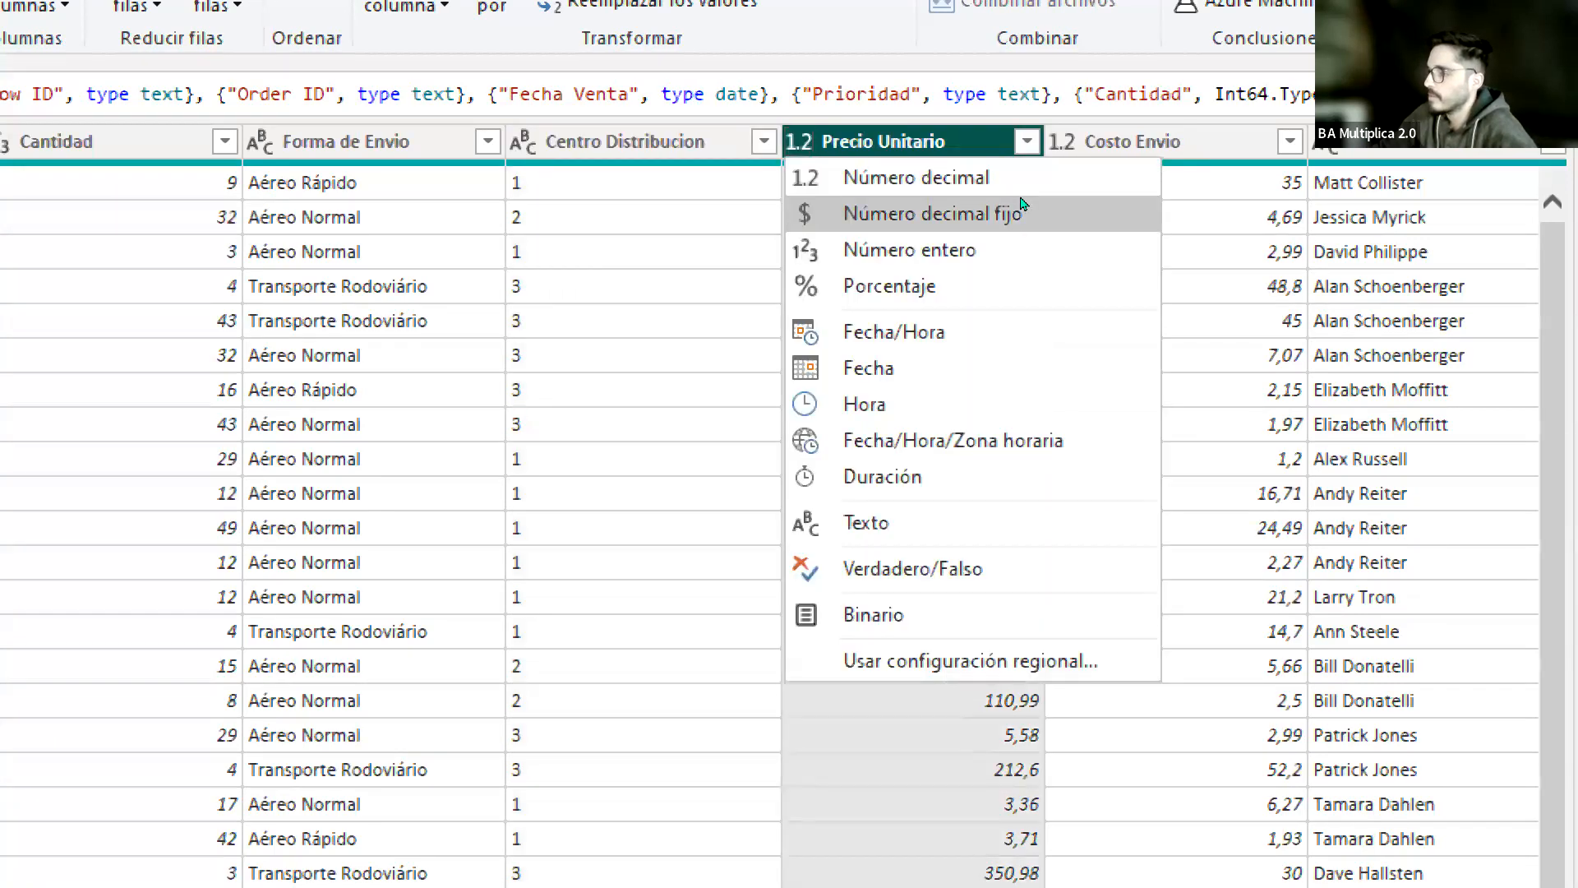
click(1018, 211)
click(666, 799)
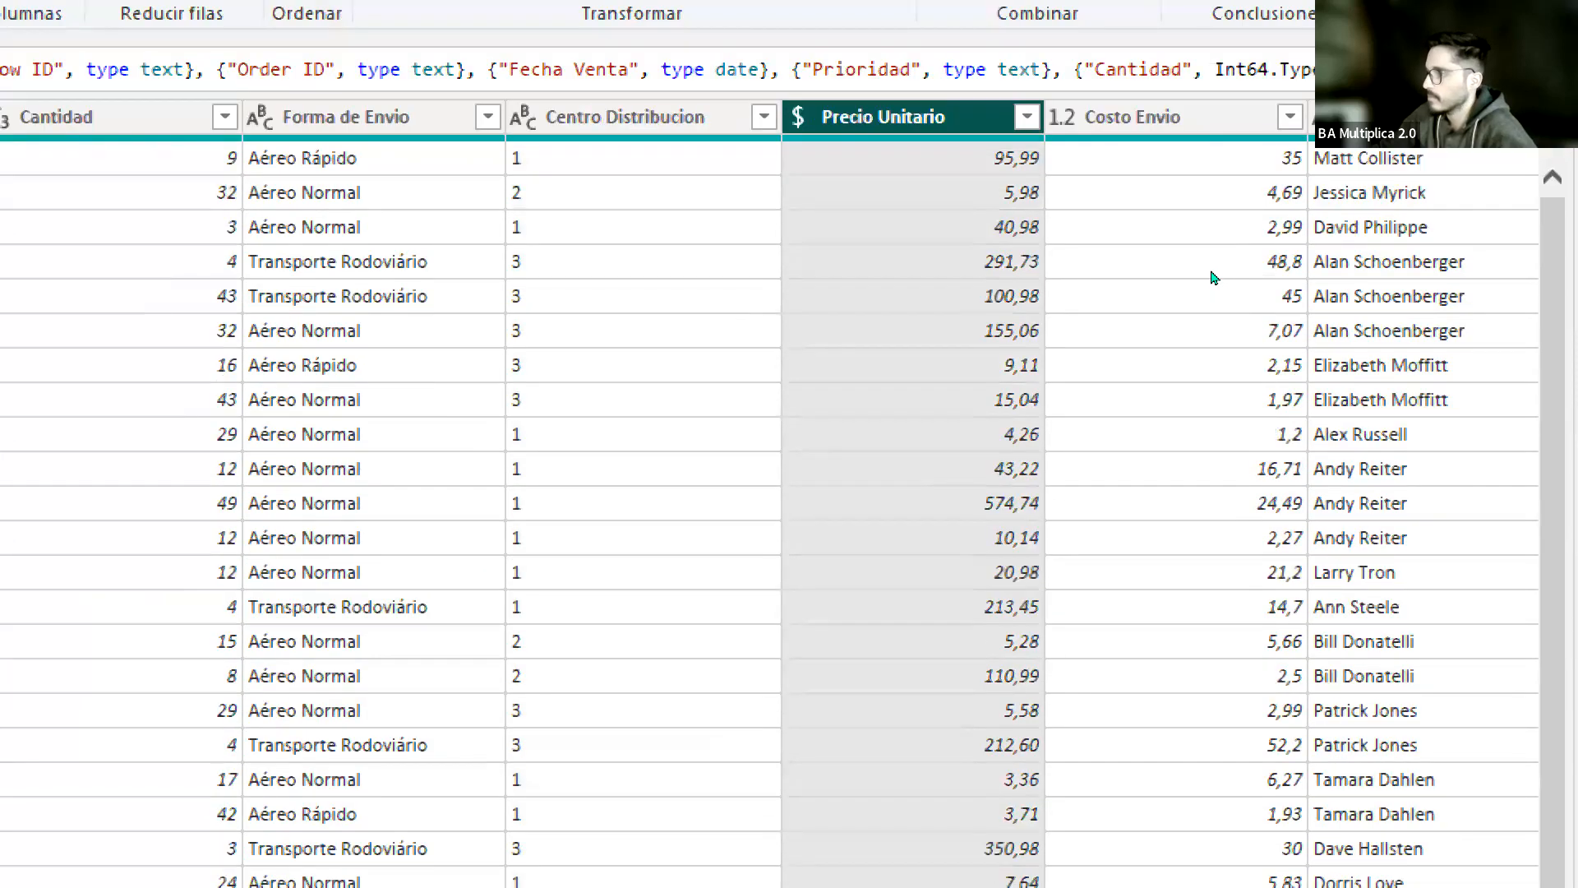
Step: Change the Costo Envio column to the Número decimal fijo data type, replacing the existing type conversion
click(1203, 169)
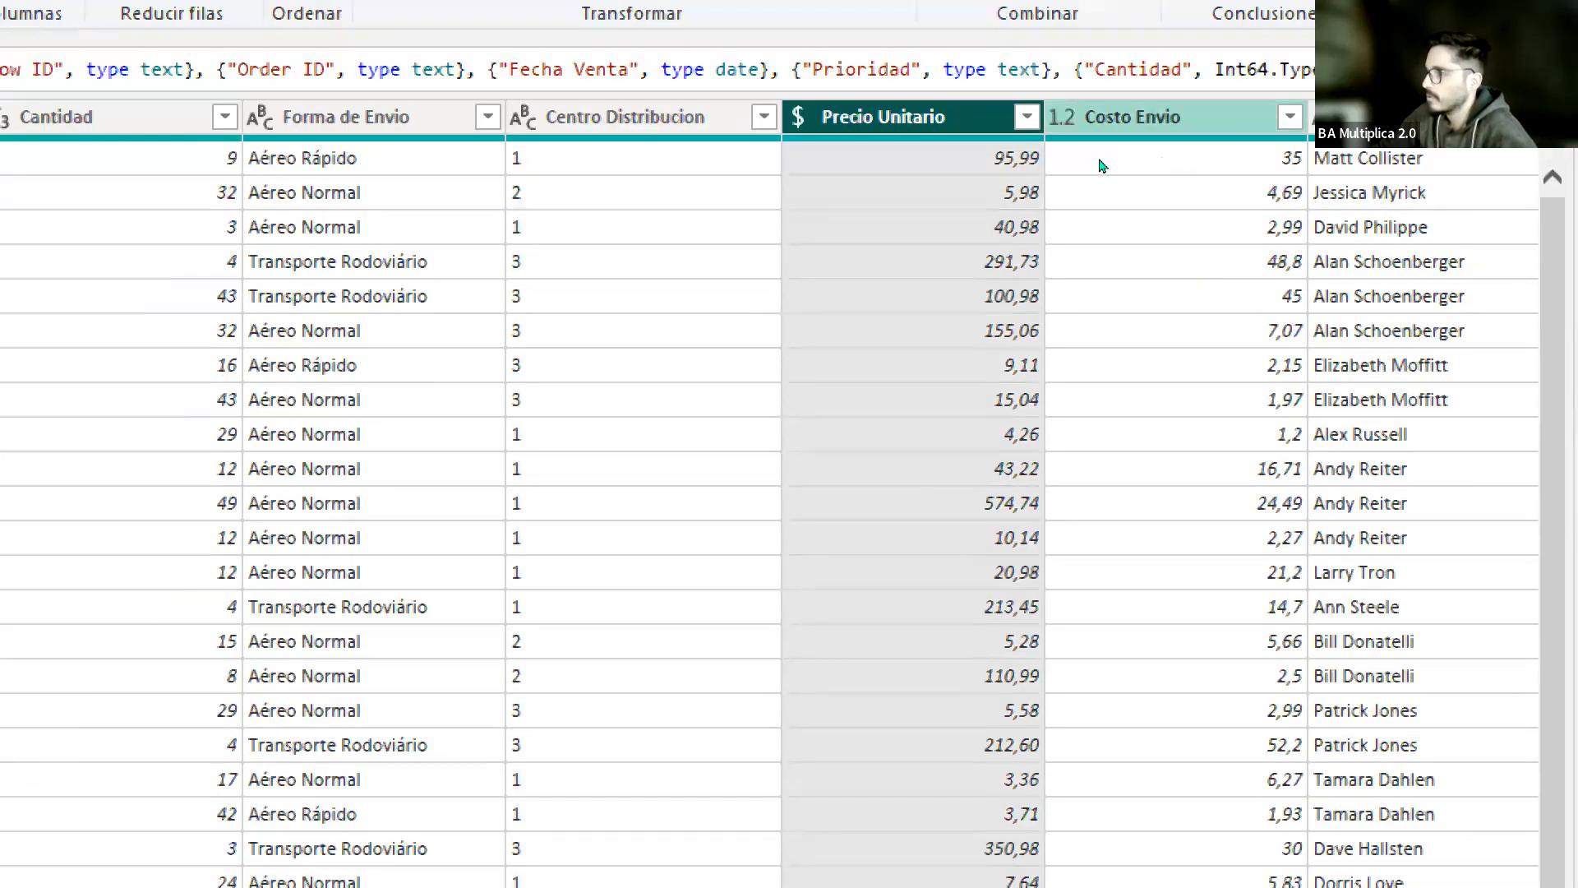
click(1062, 117)
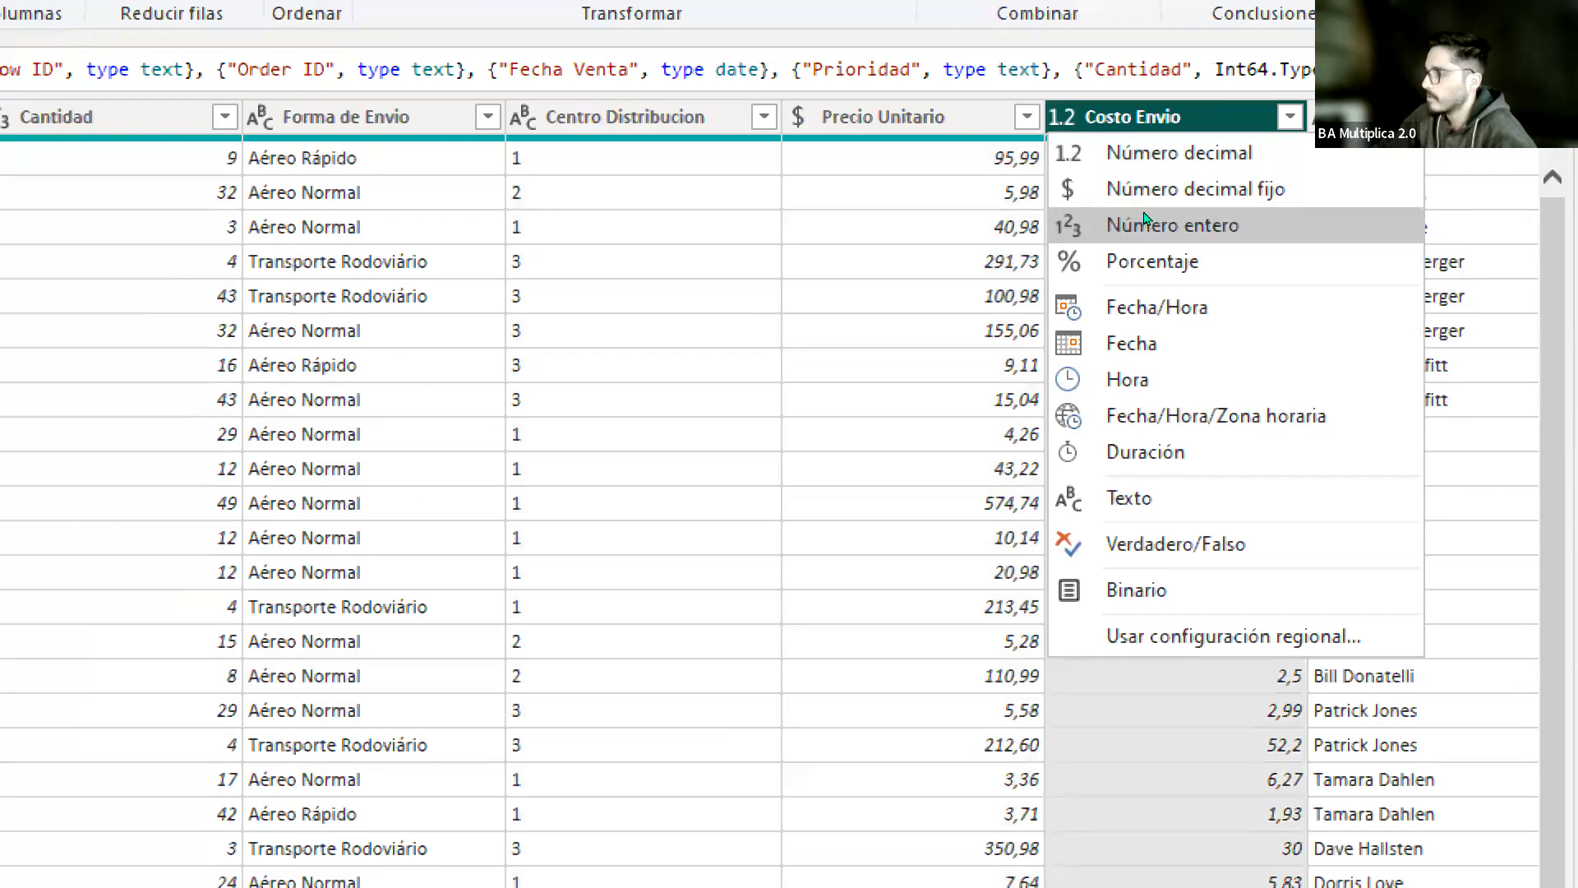
click(1144, 190)
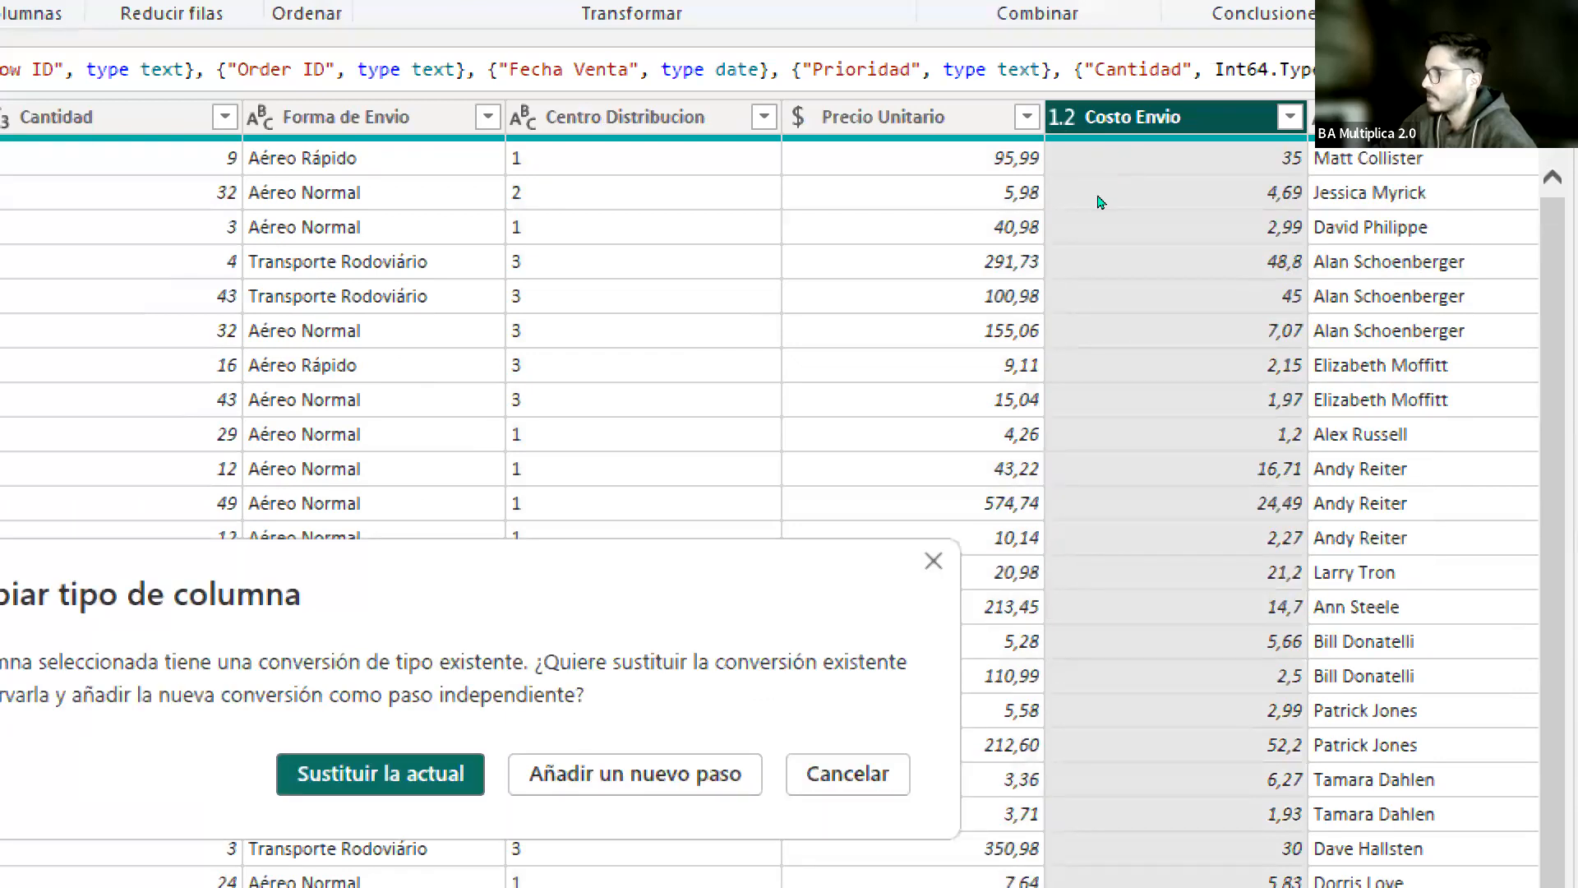
key(Return)
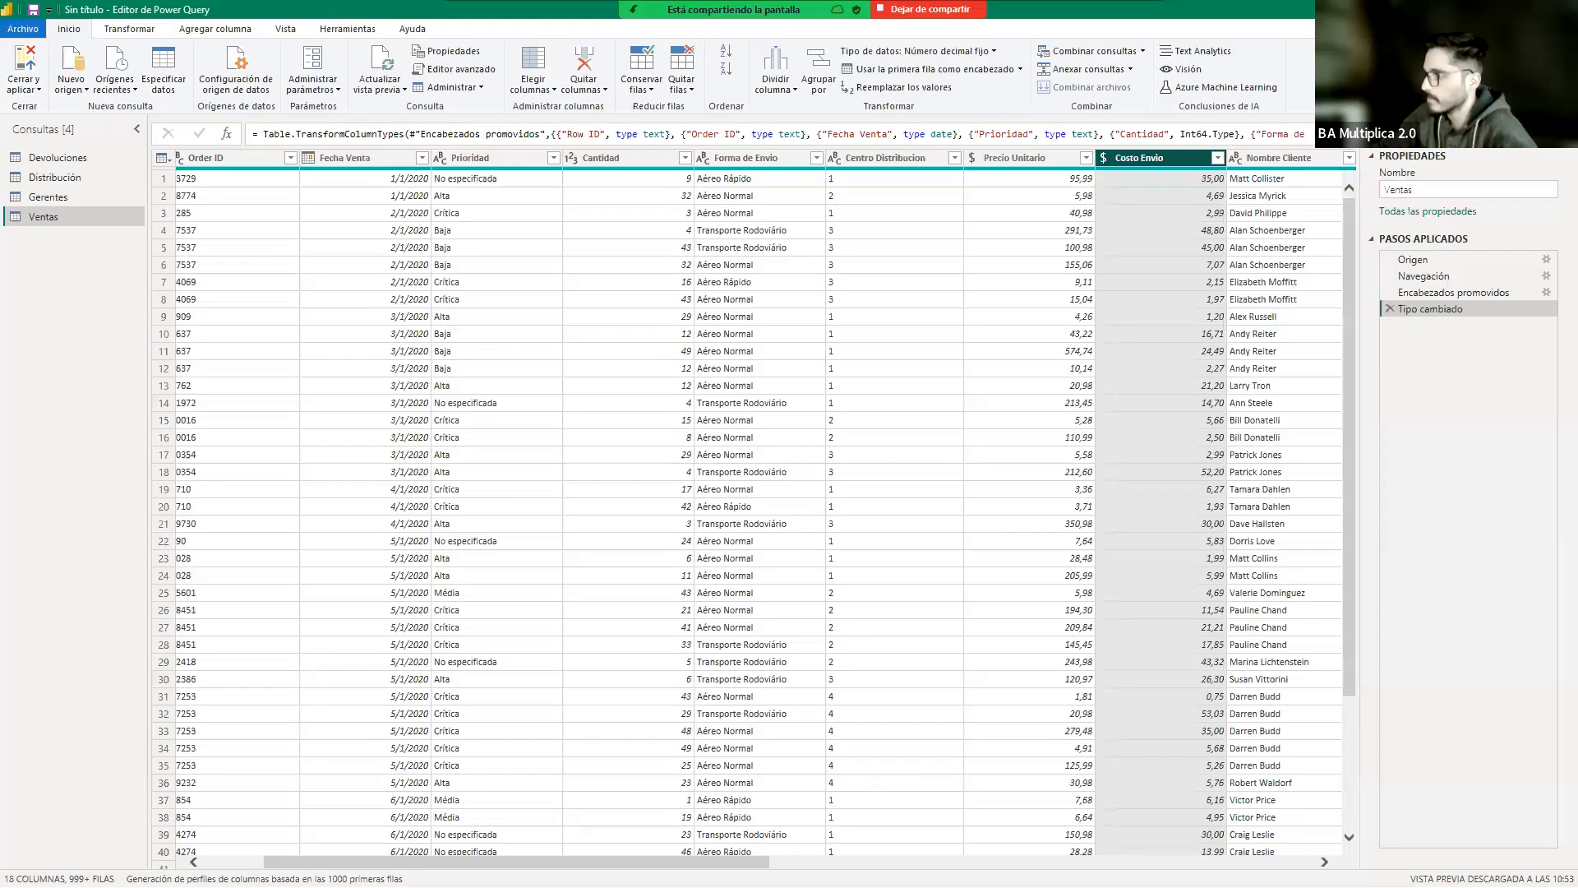
Step: Rename the Departamentos column in Ventas as Provincias
scroll(1089, 767, right, 10)
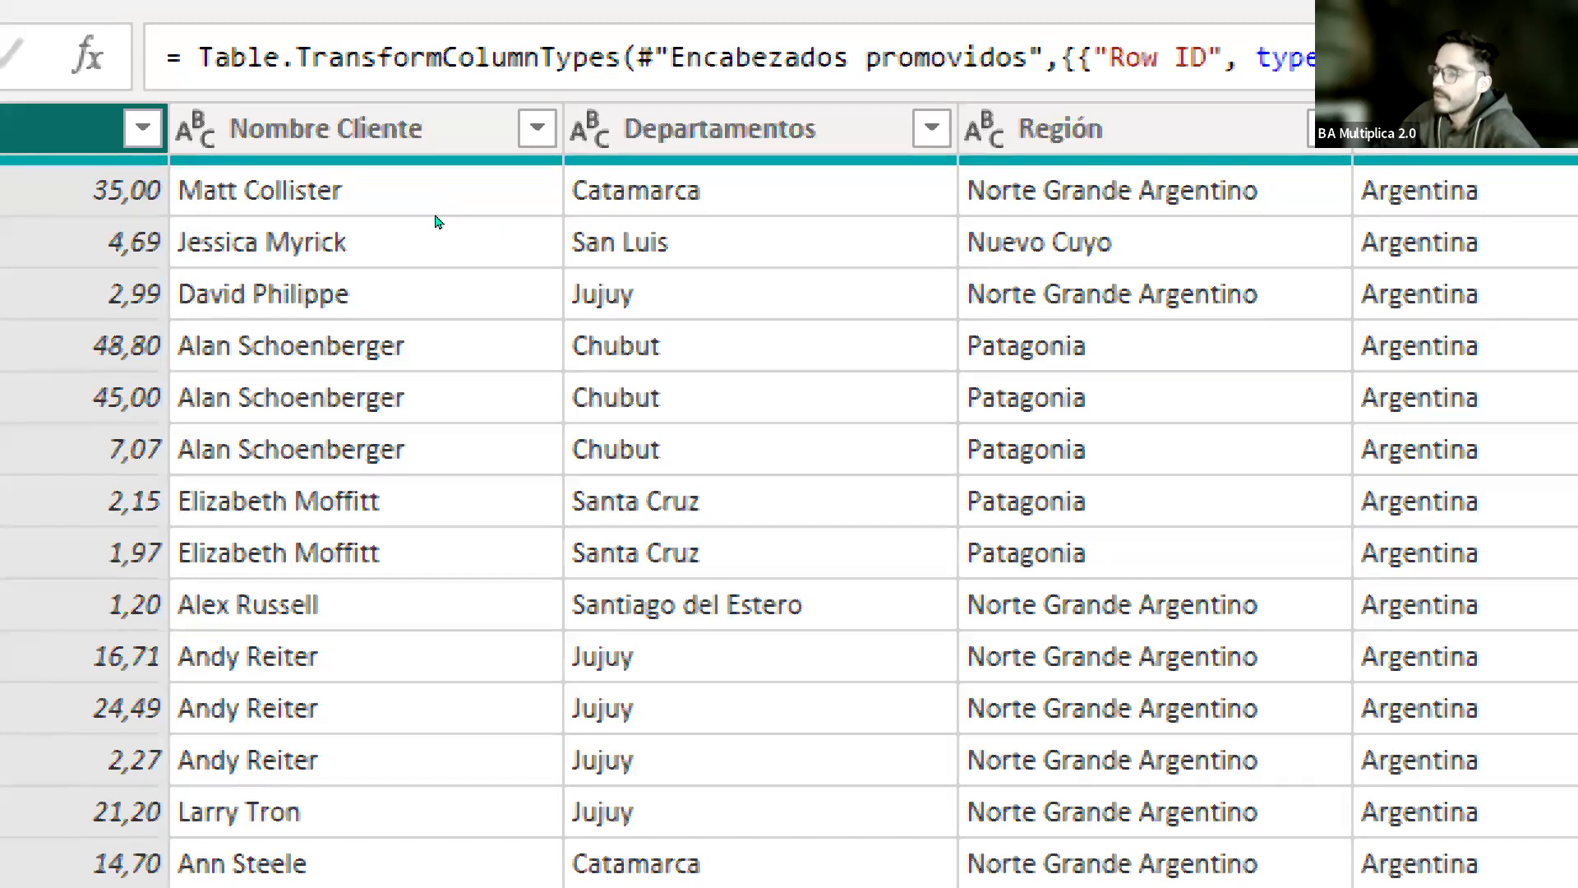
scroll(469, 257, down, 4)
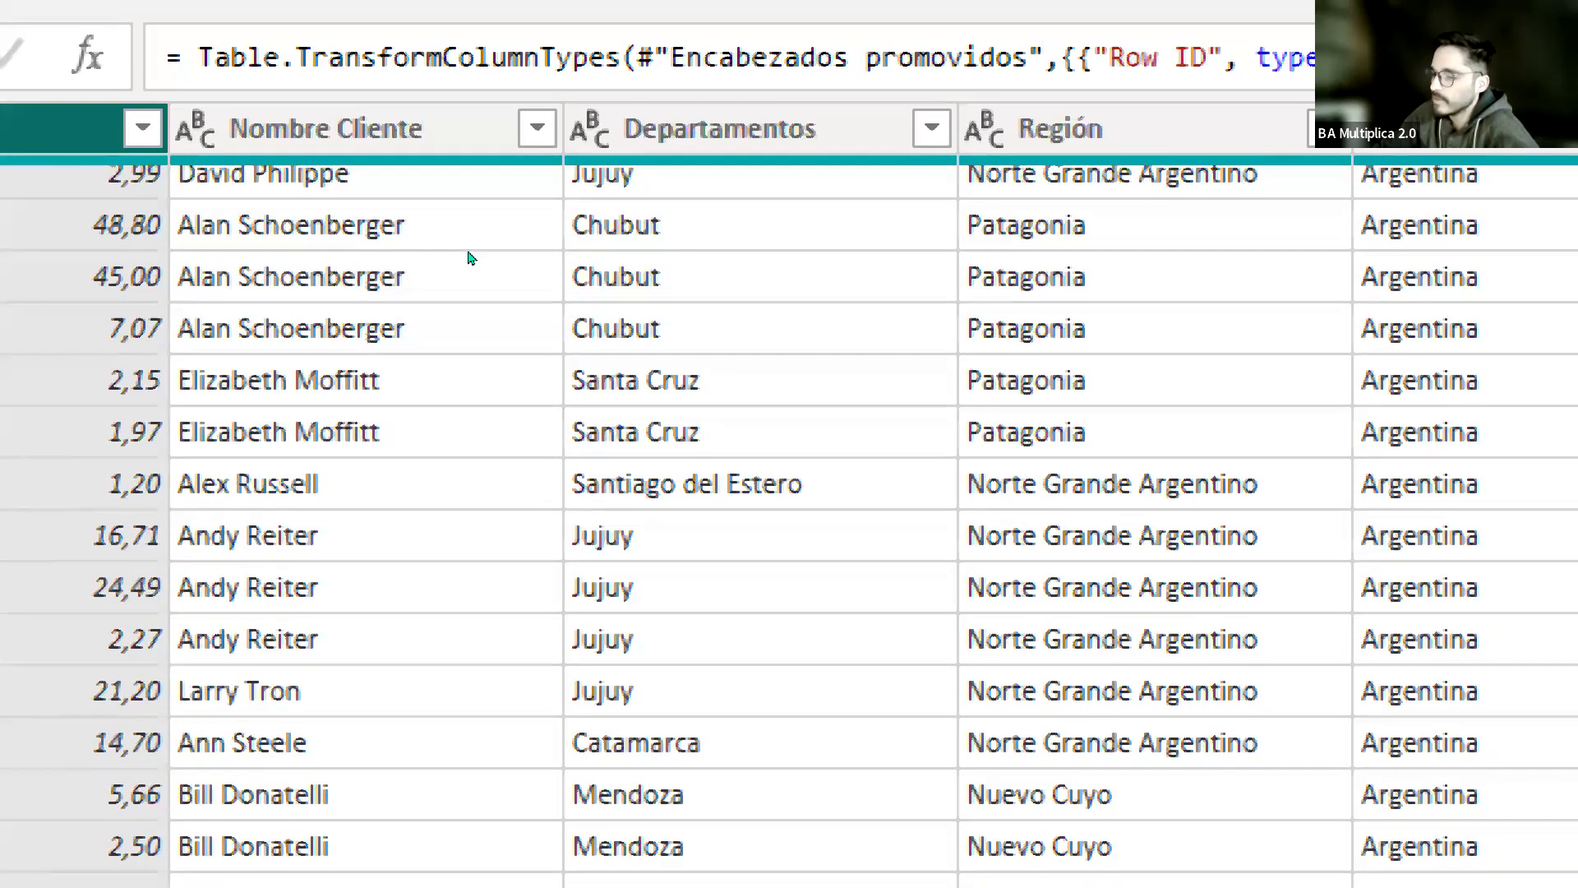
scroll(458, 352, up, 4)
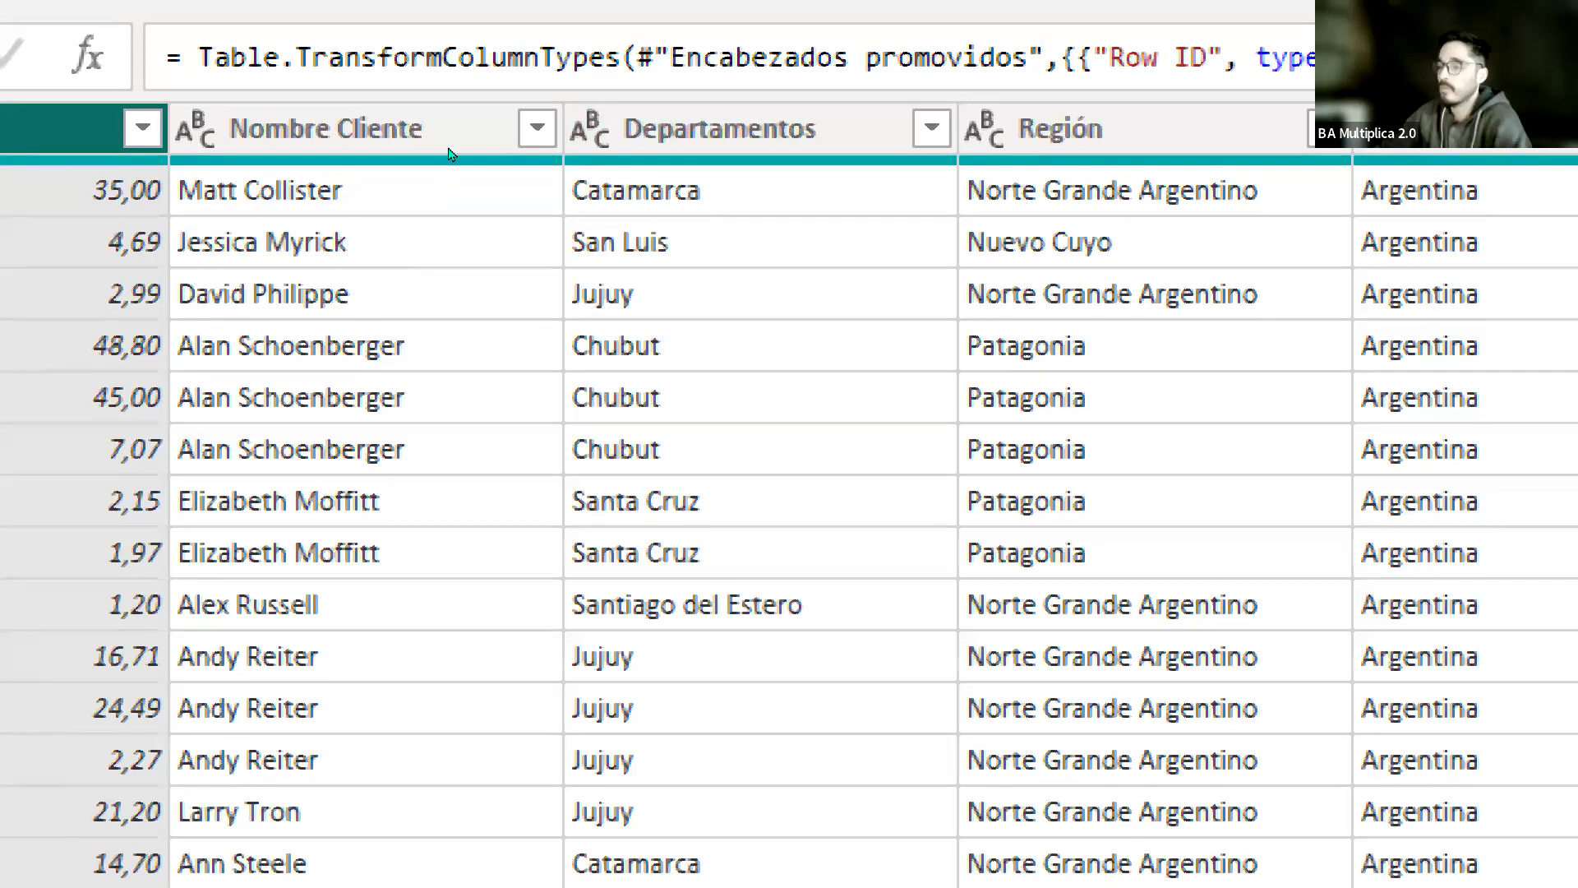
double_click(720, 129)
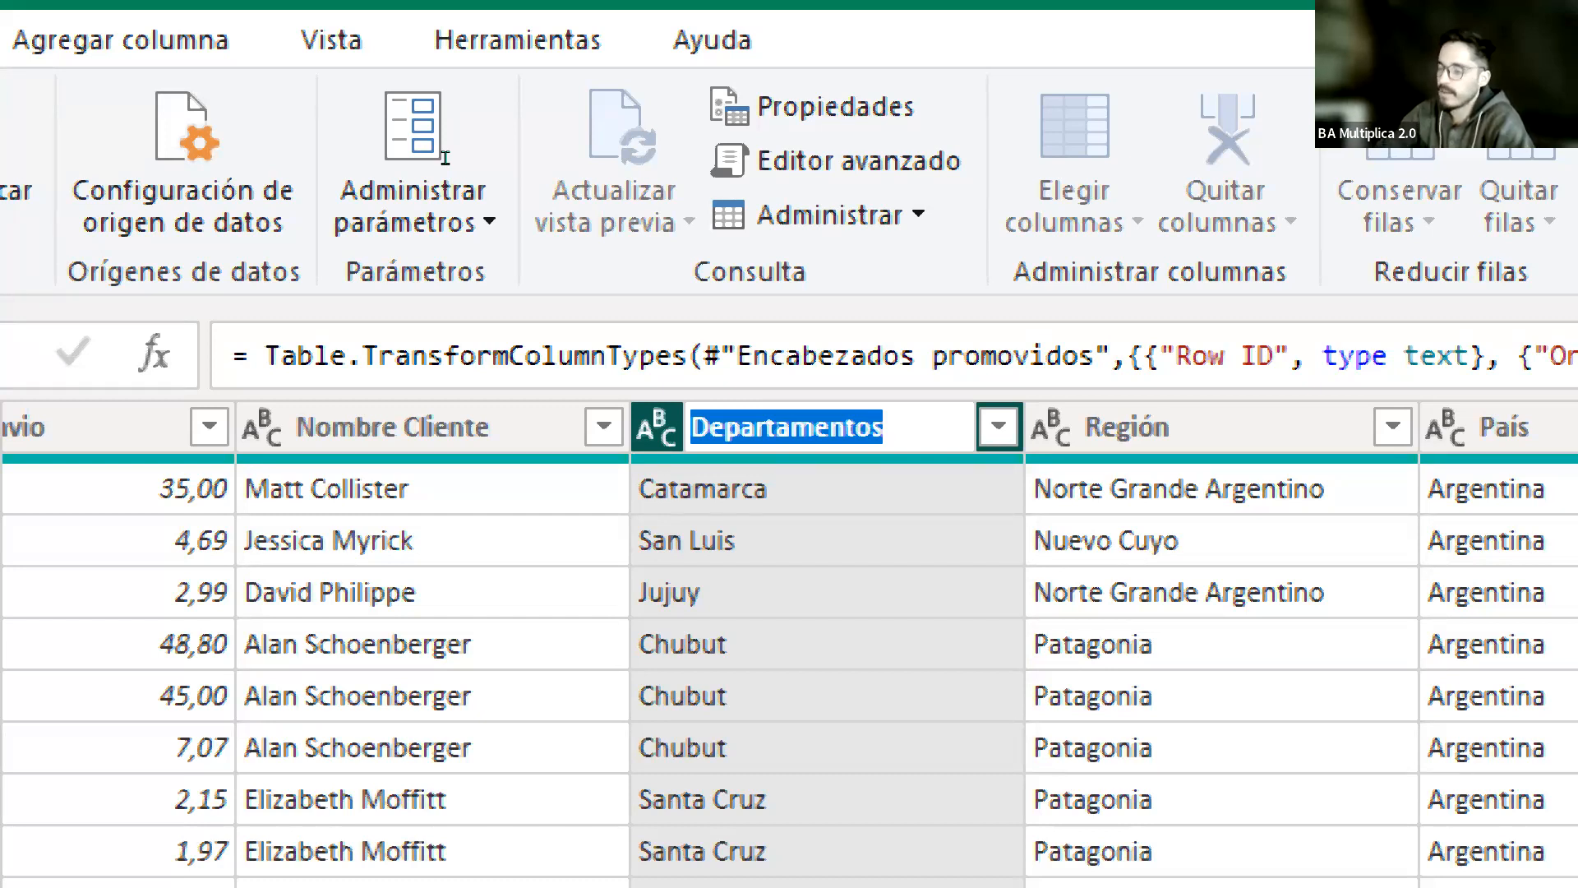
text(Pro)
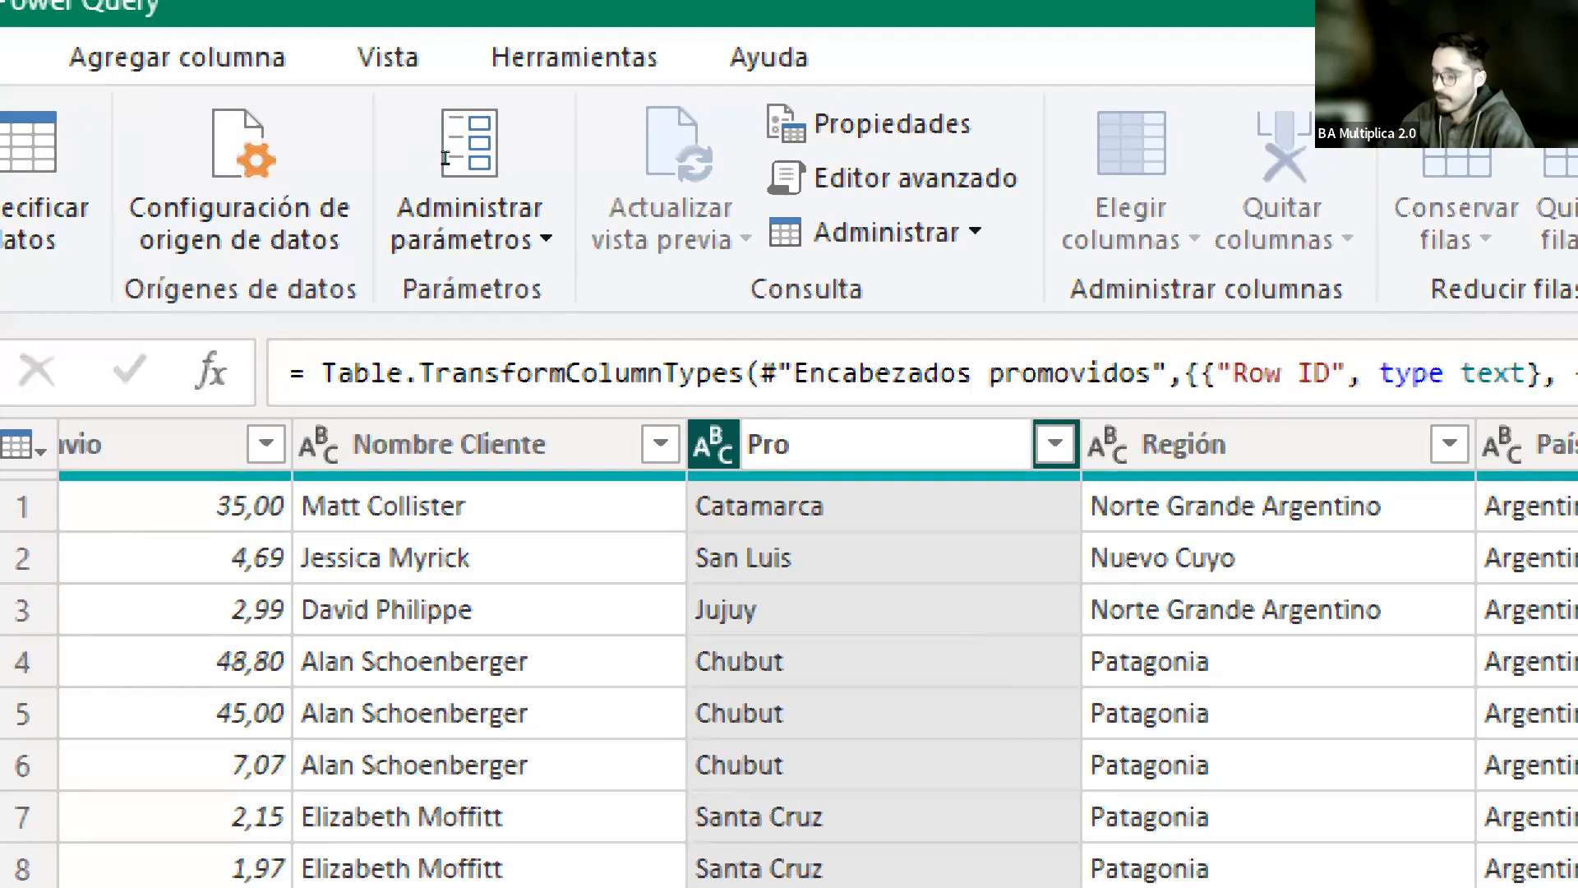
text(vincias)
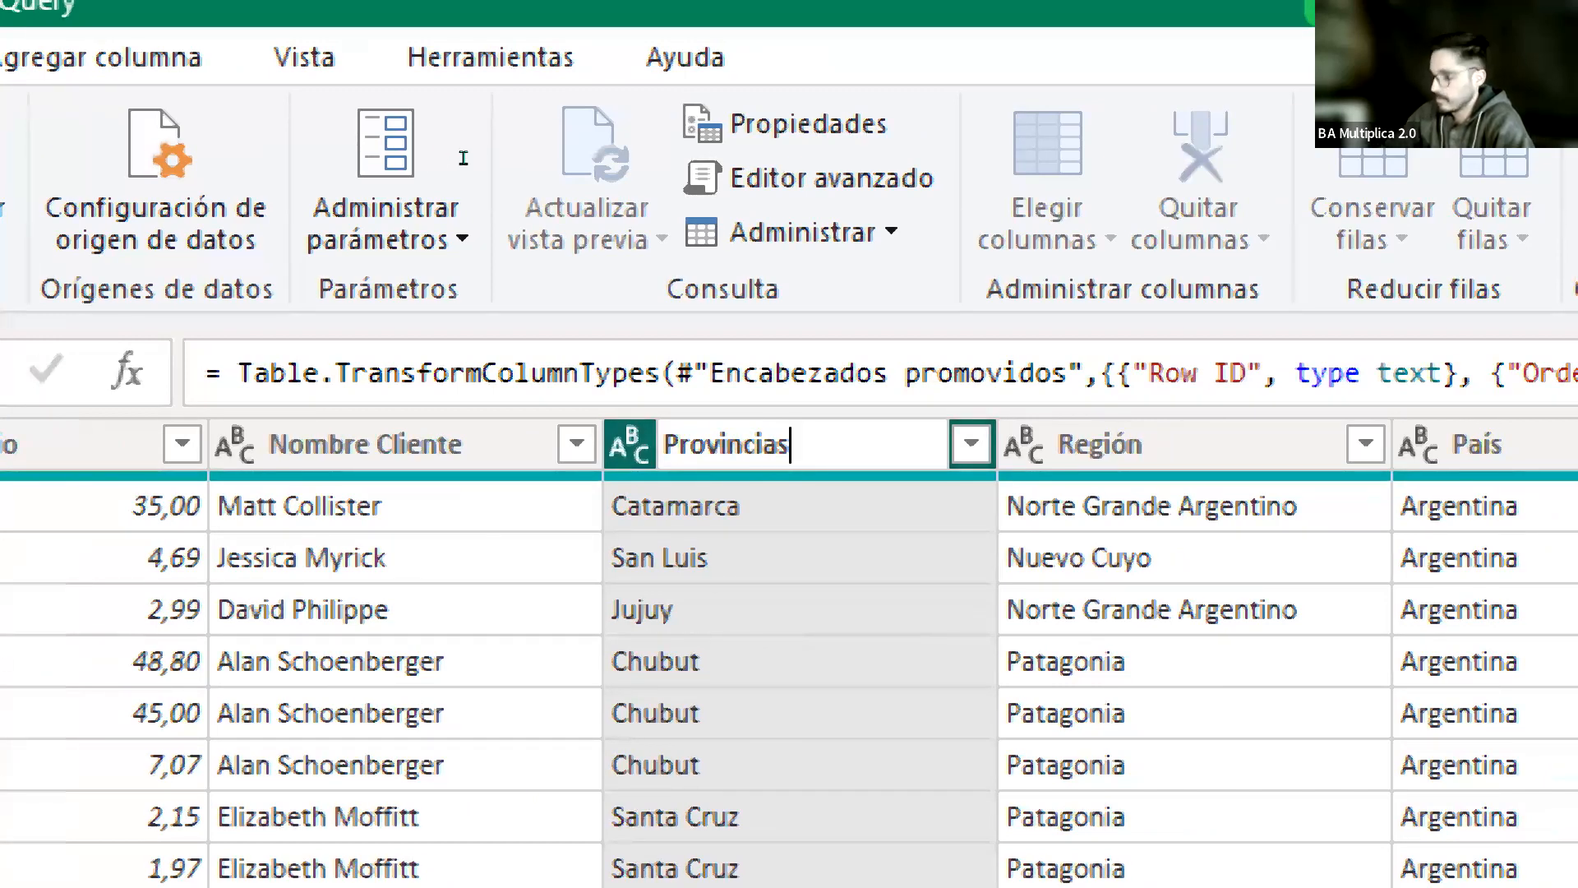
key(Return)
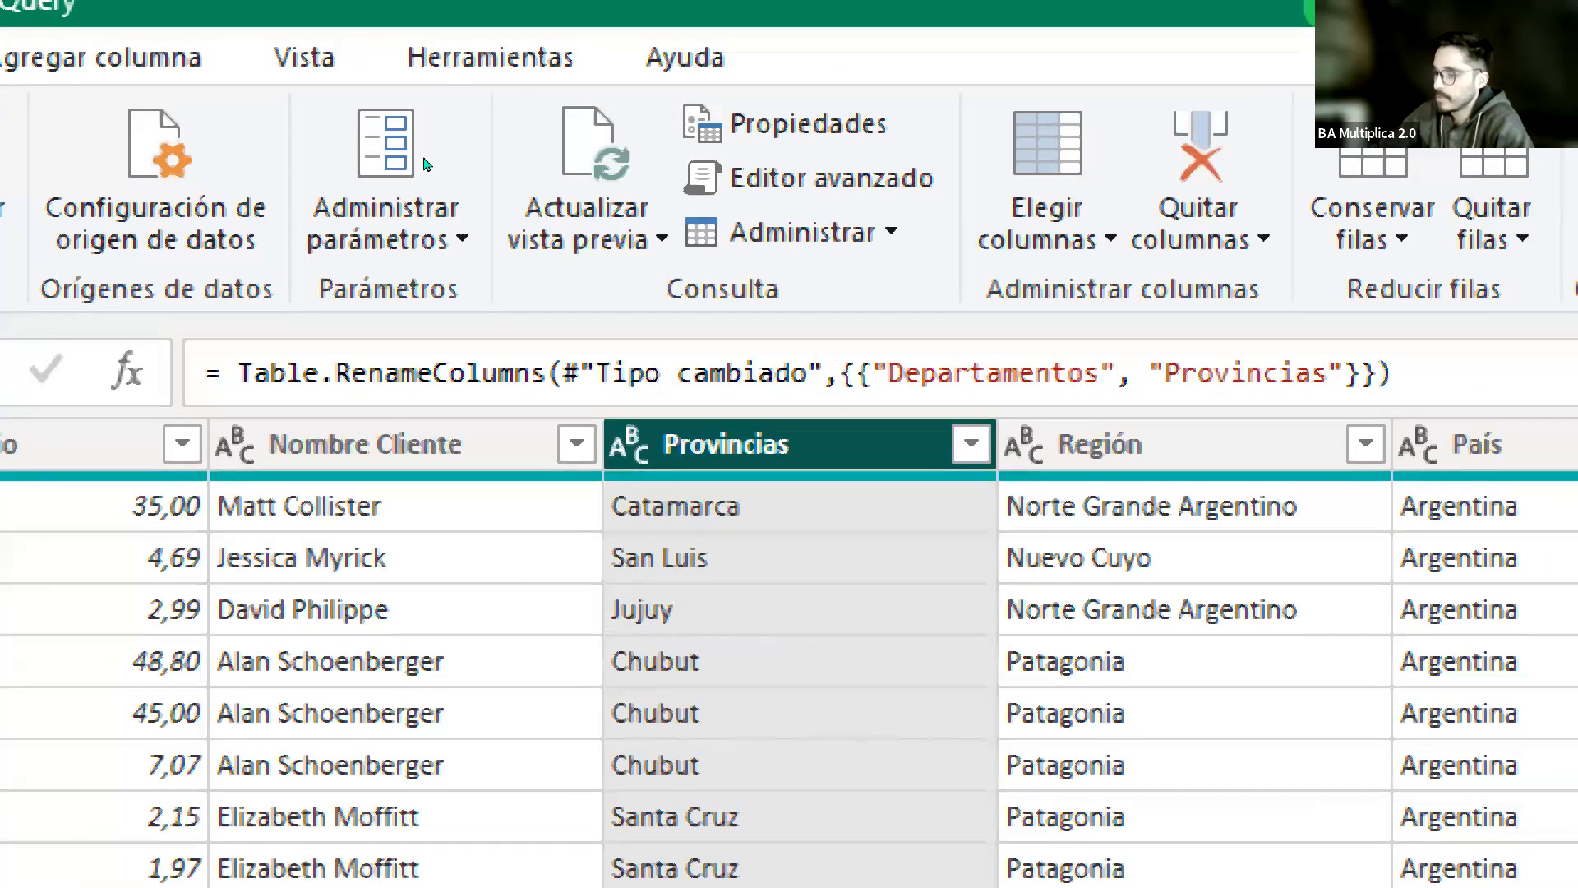
key(F2)
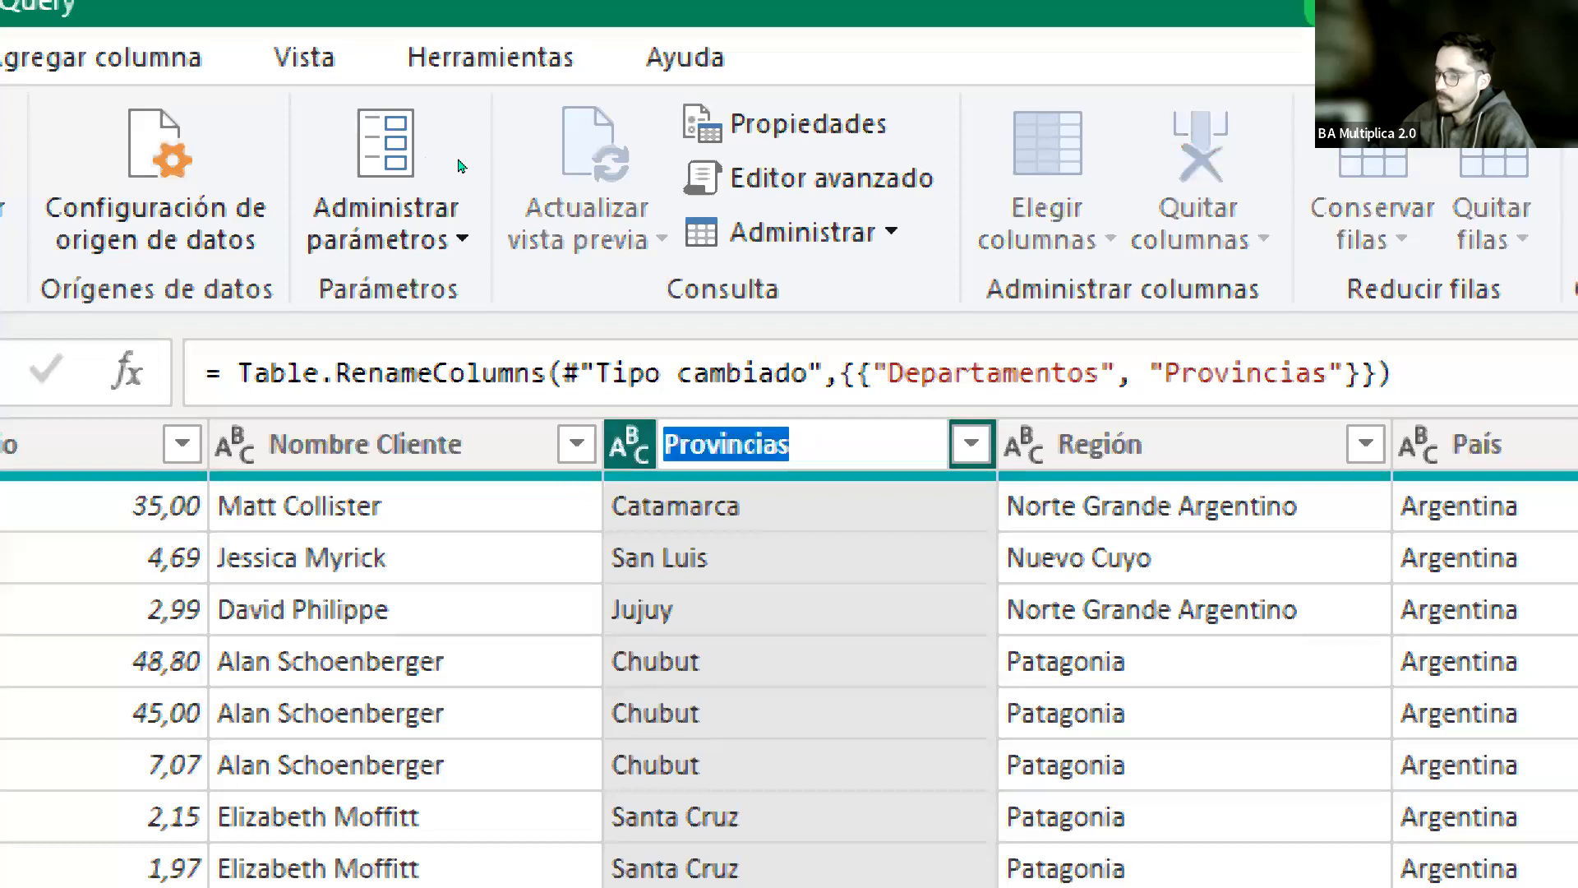
key(Return)
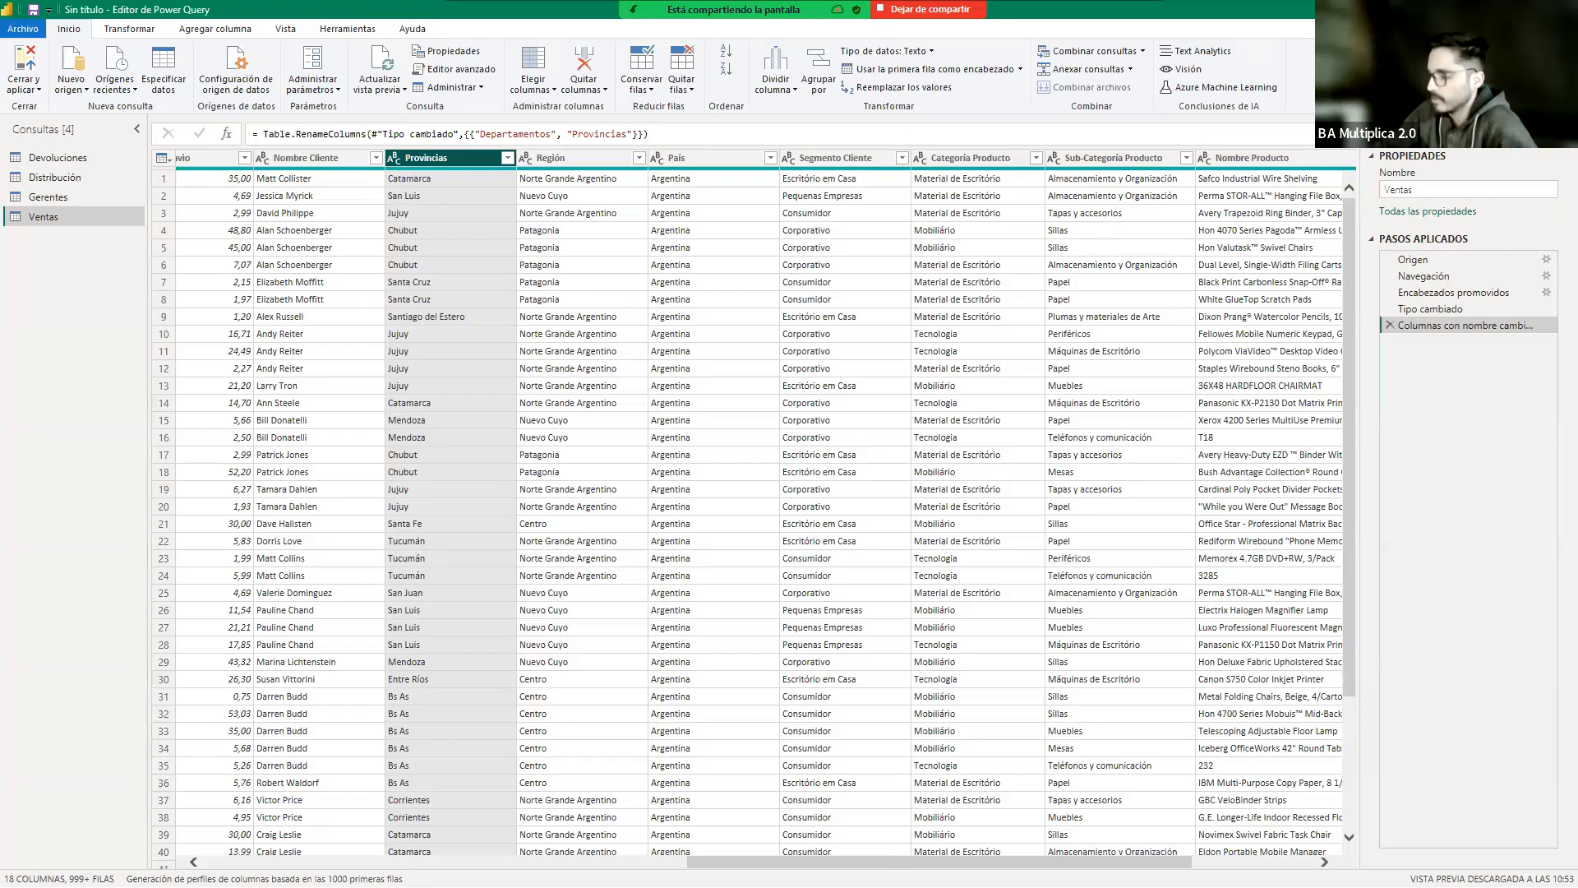
scroll(900, 851, right, 3)
scroll(1235, 281, right, 3)
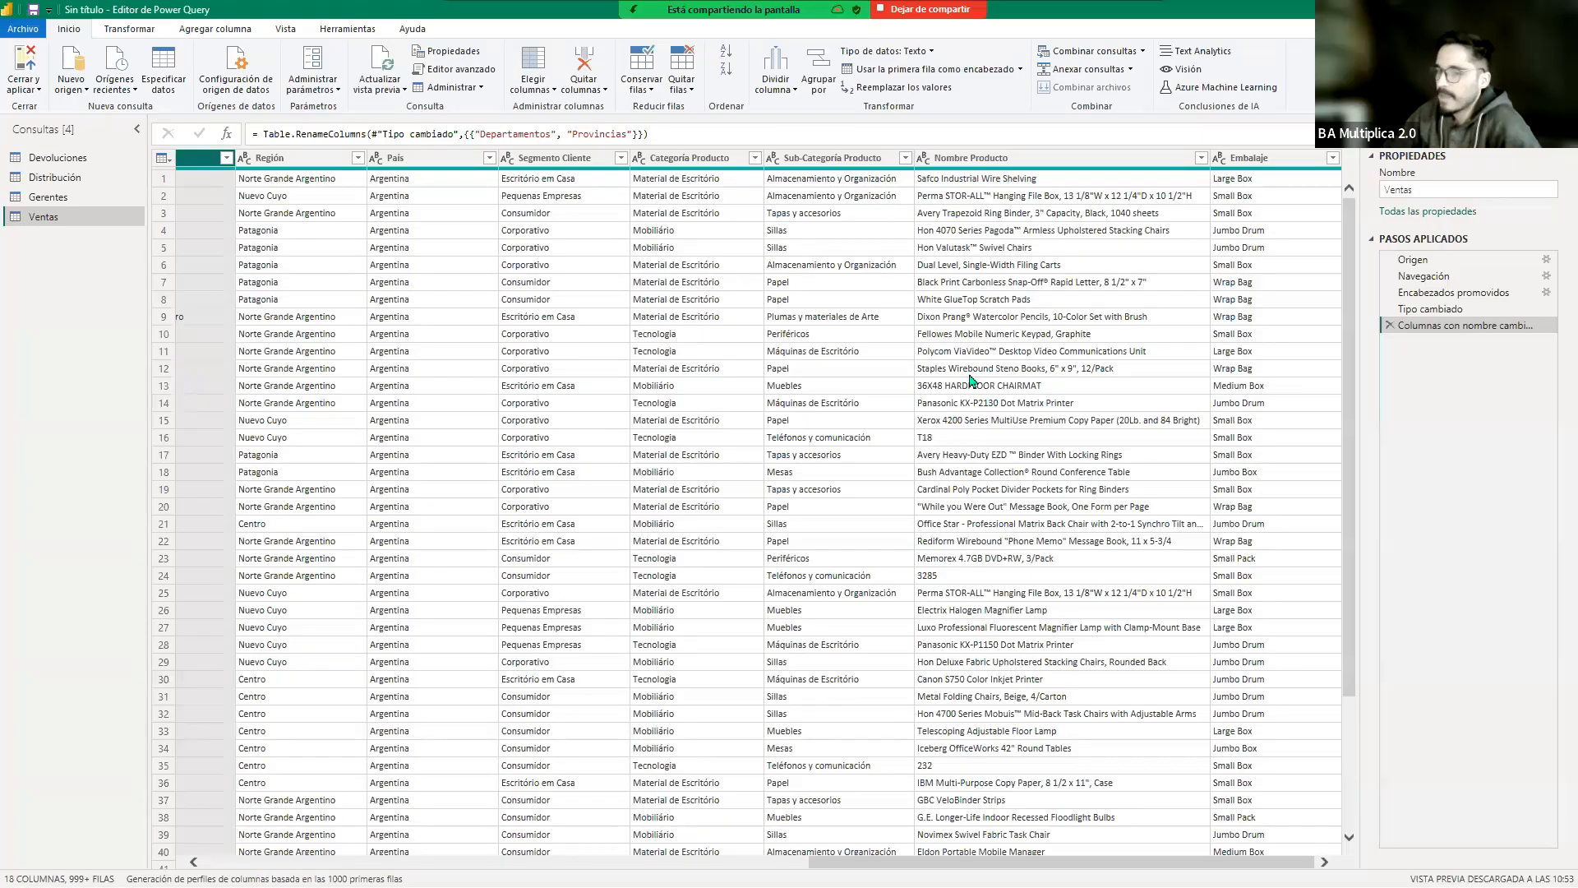
scroll(485, 446, left, 10)
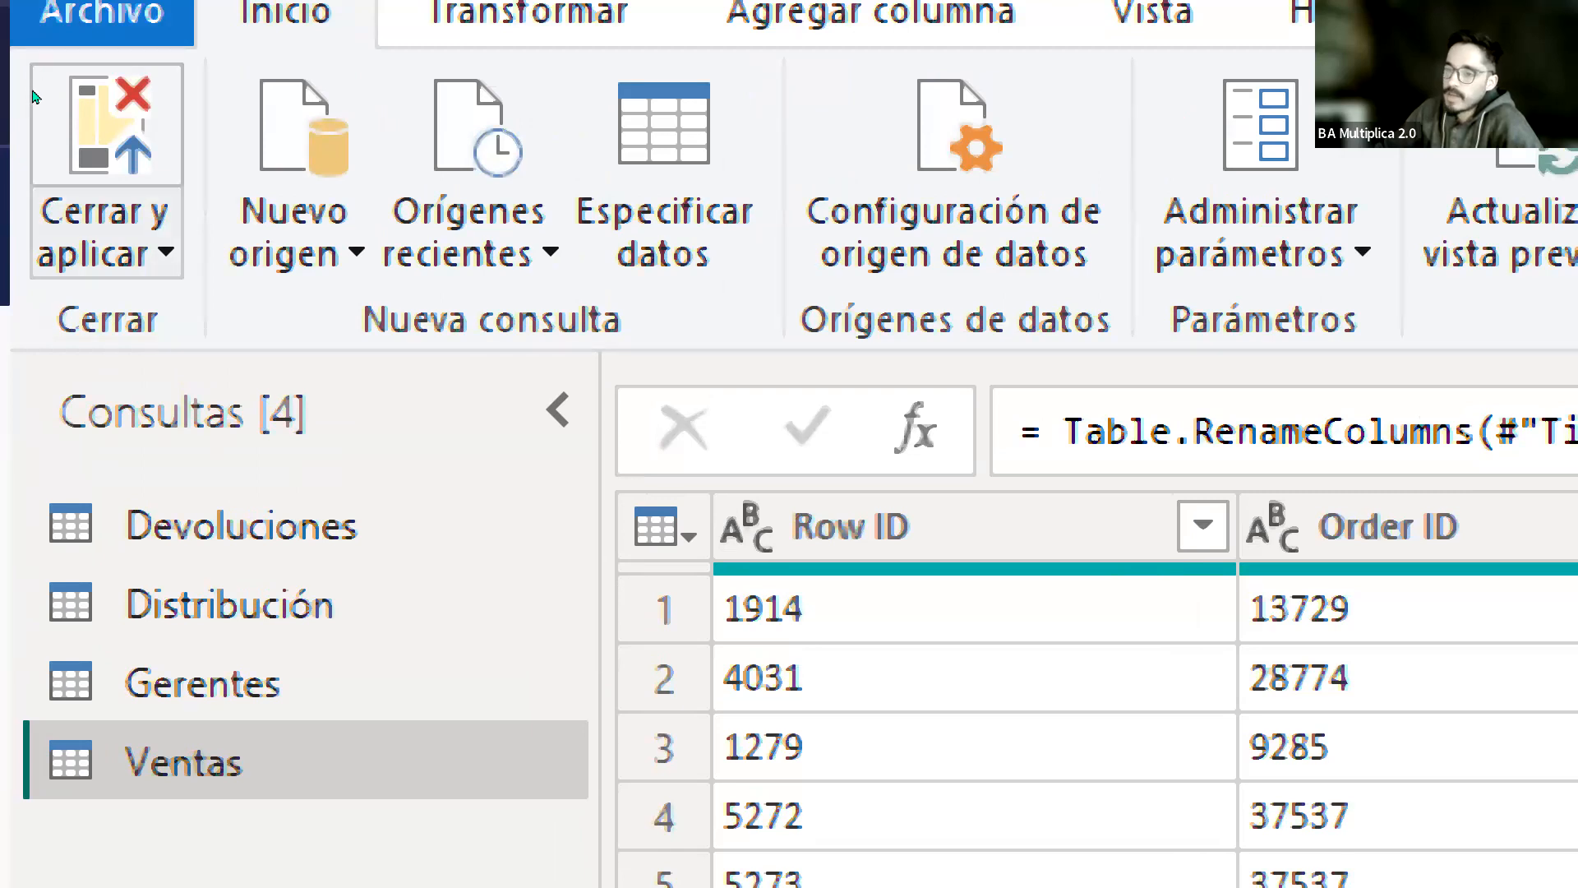
click(94, 253)
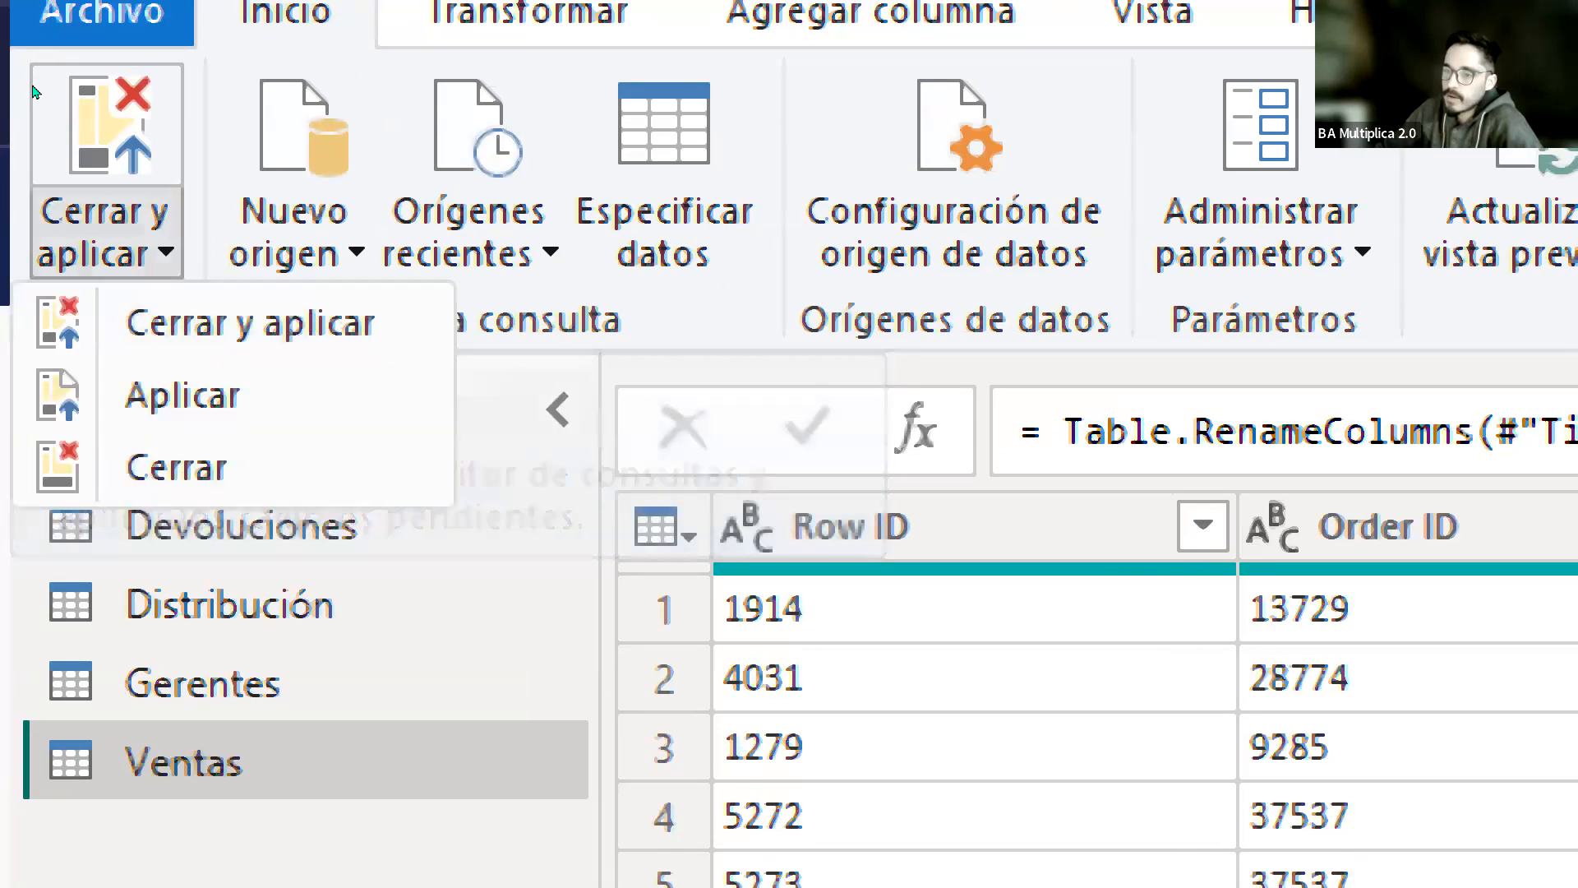
click(47, 132)
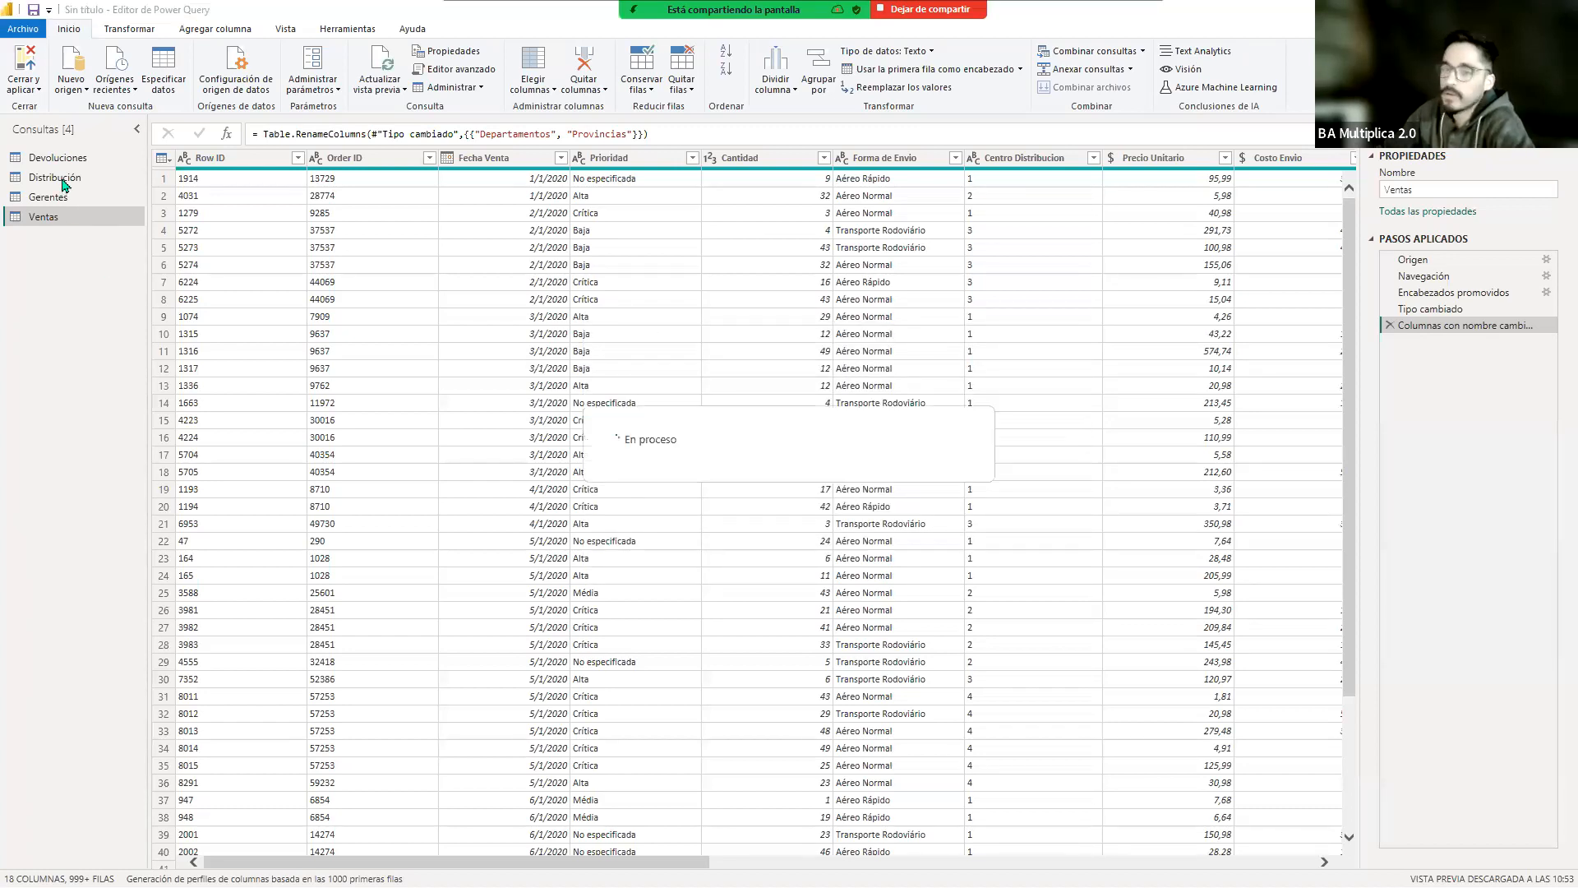
Step: Promote the first row of the Gerentes query to column headers
click(51, 202)
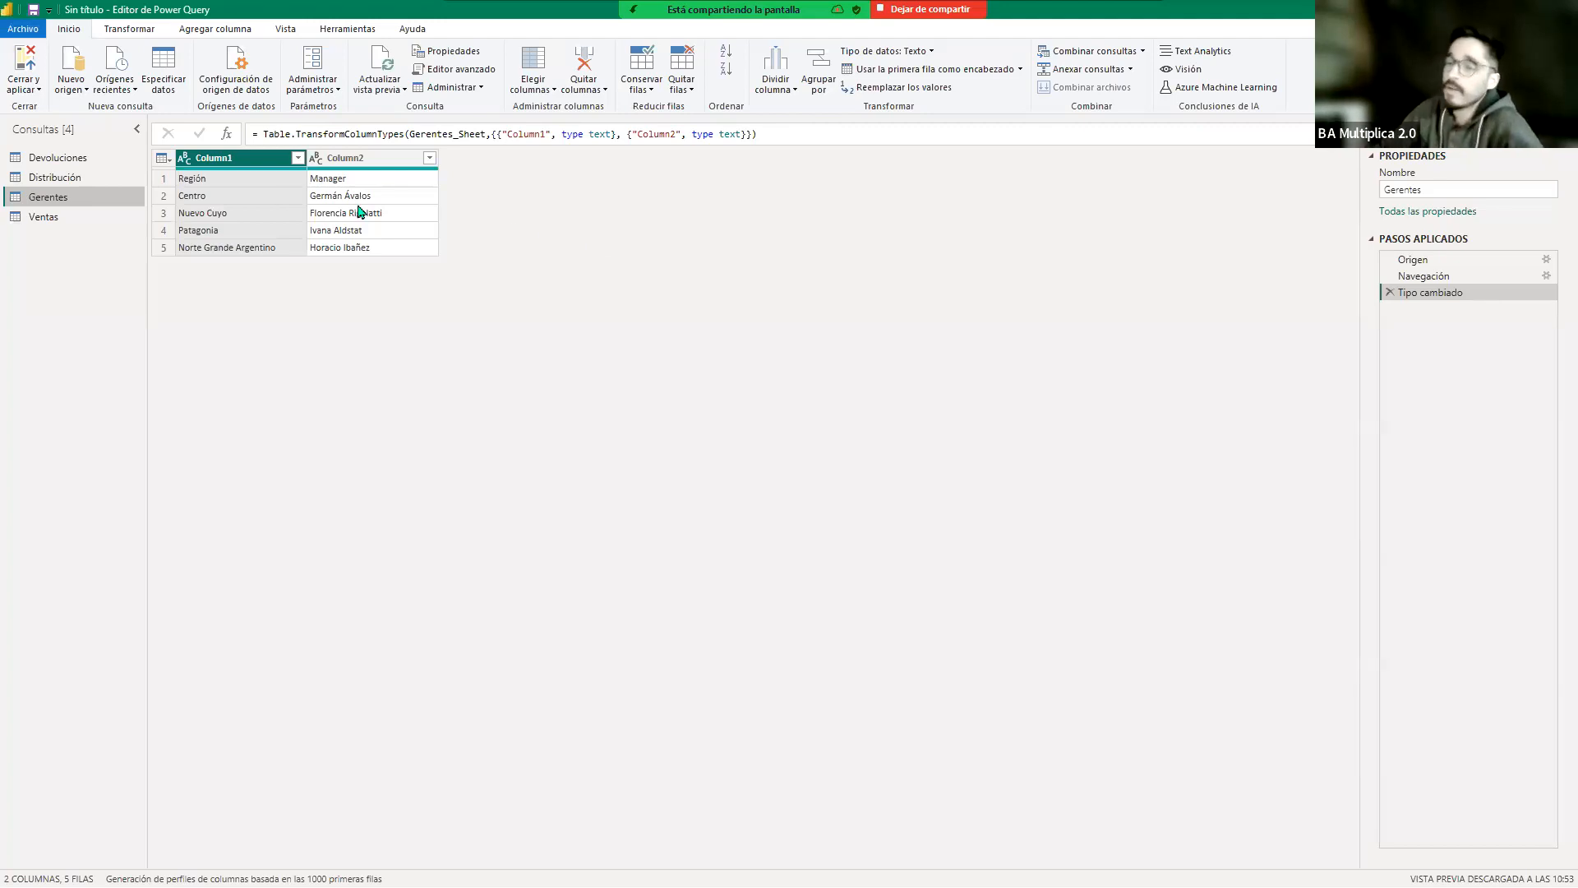
click(257, 179)
click(264, 160)
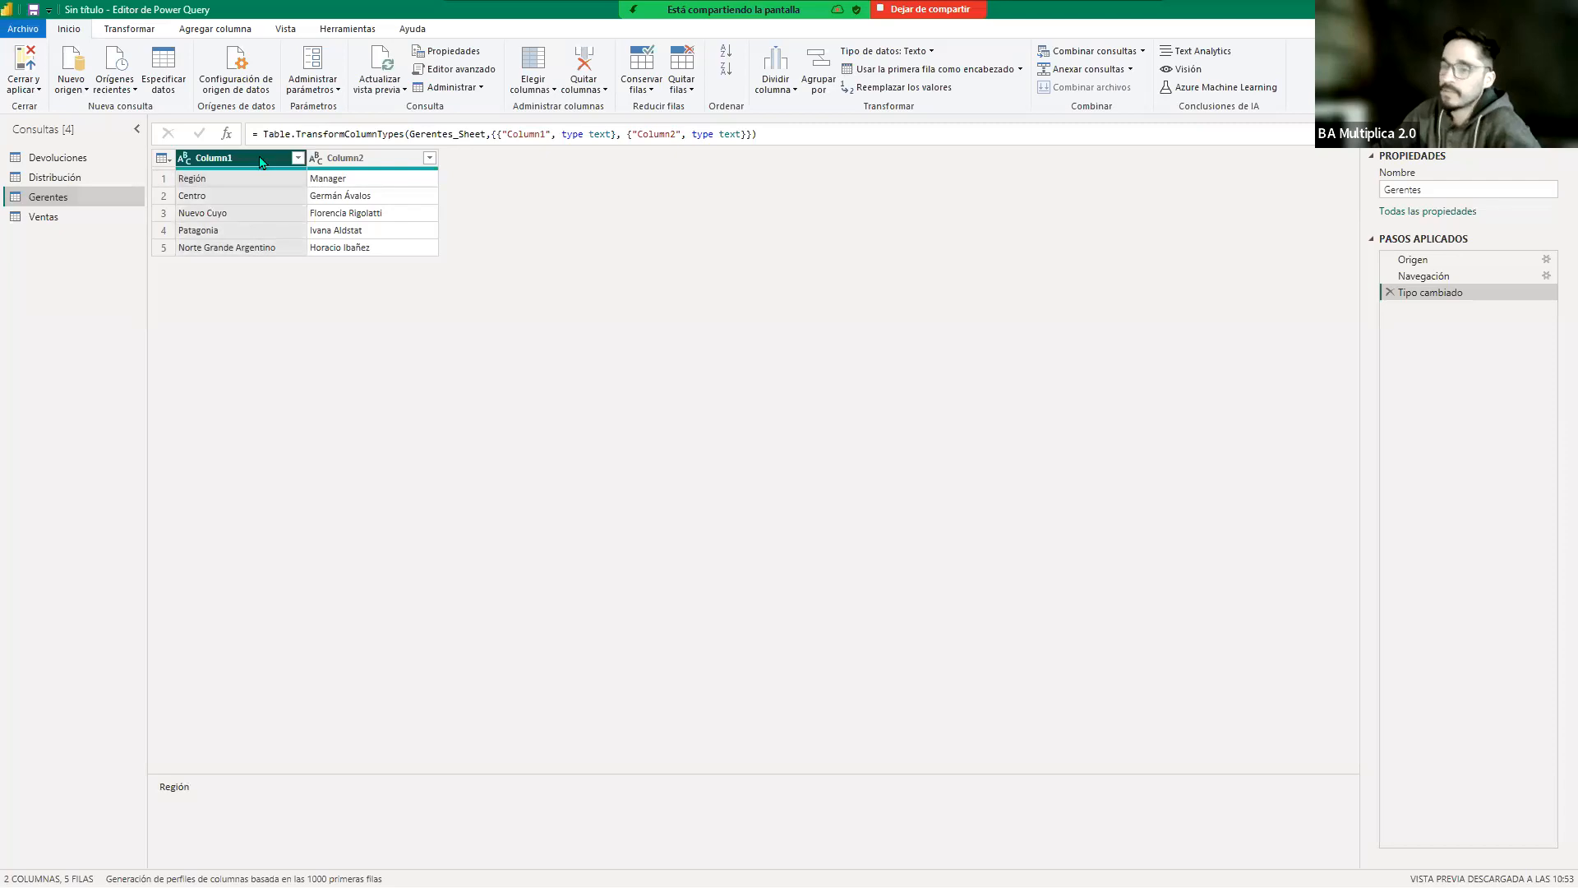
click(885, 73)
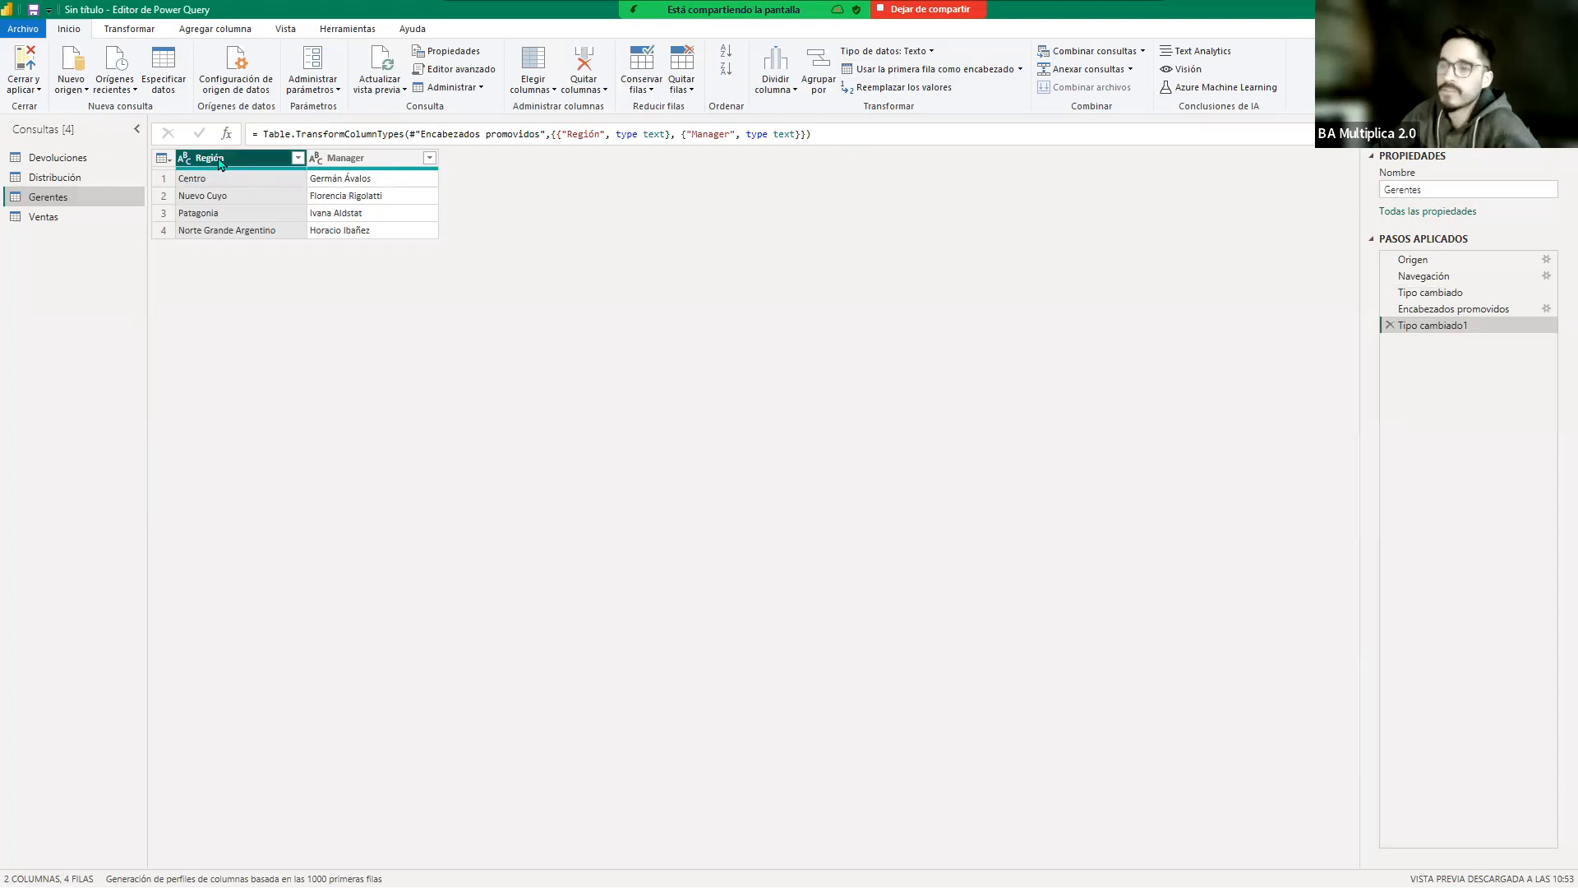
Step: Rename the Manager column in the Gerentes query as Gerentes
double_click(346, 158)
text(Gerentes)
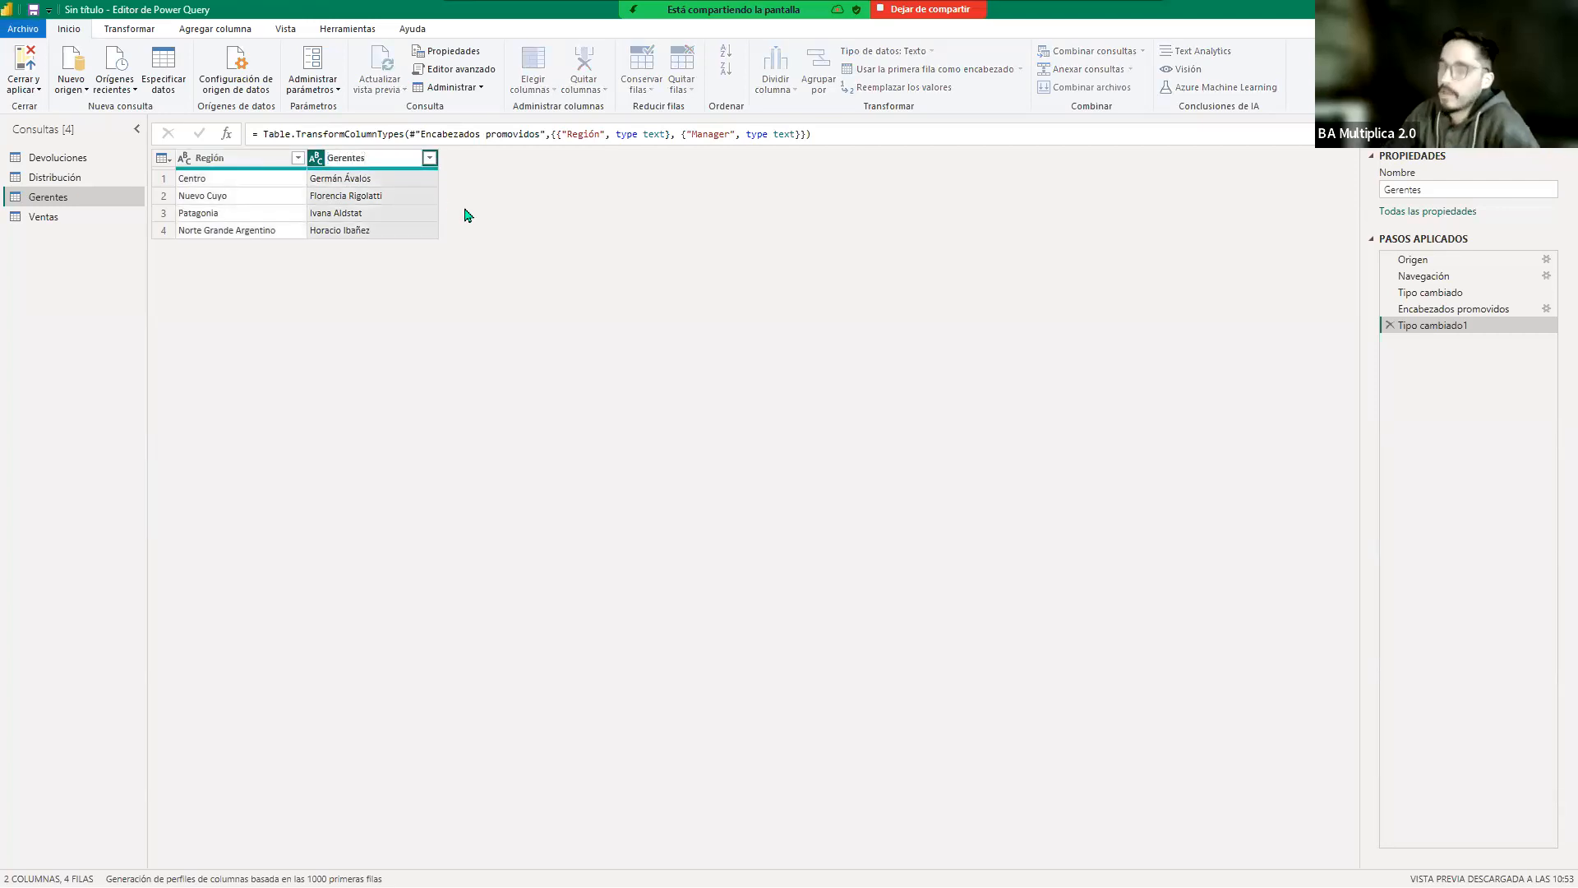
key(Return)
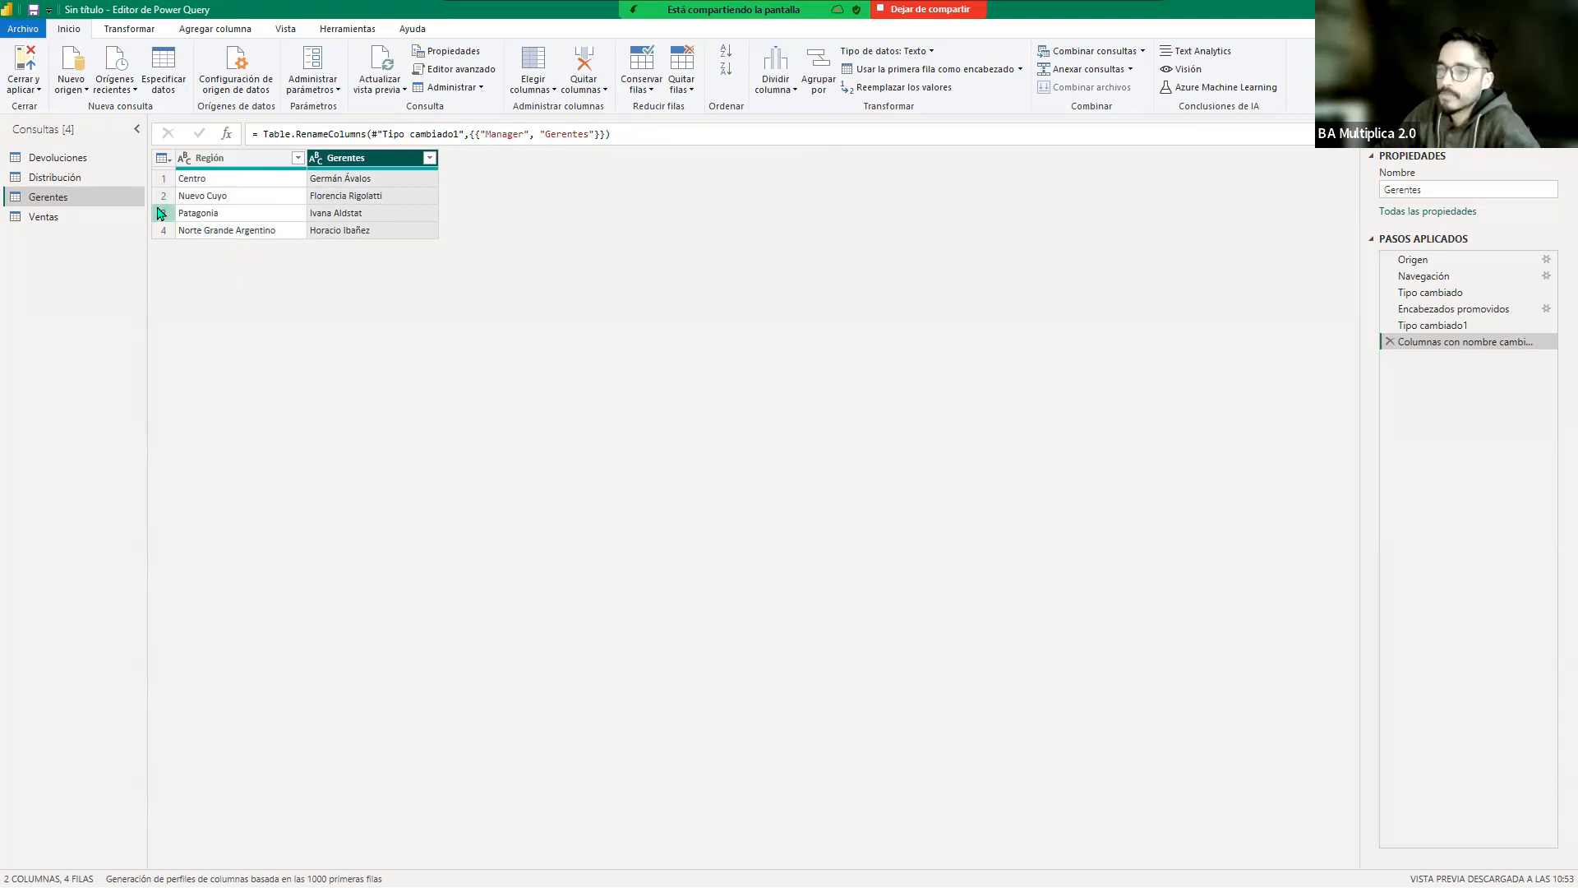
Step: Change the Centro id column in the Distribución query to the Texto data type, replacing the existing type conversion
click(50, 180)
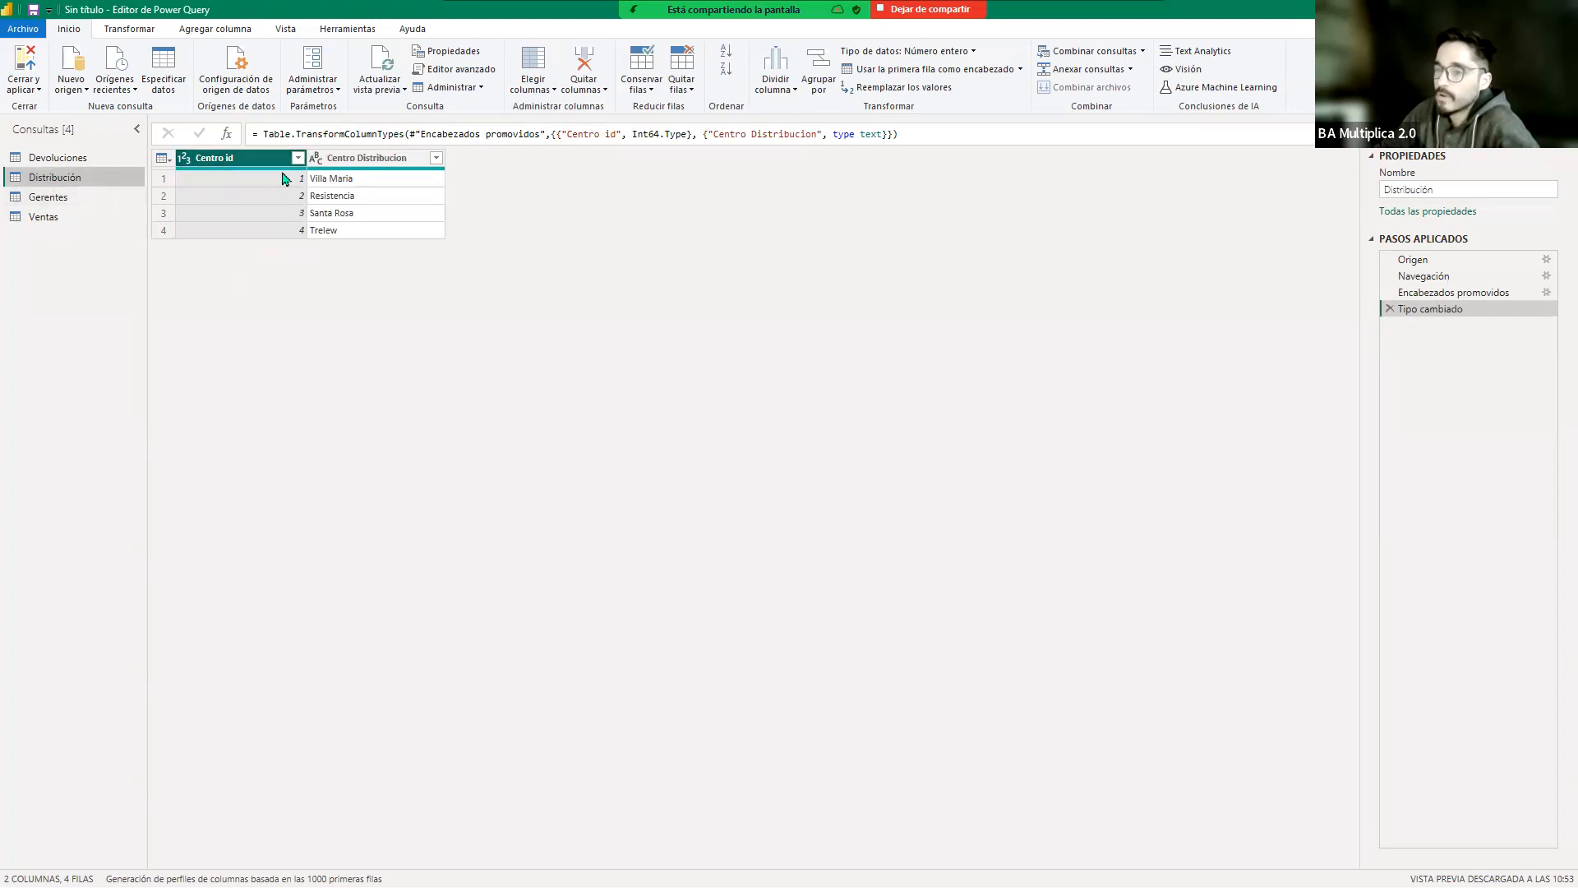
click(184, 158)
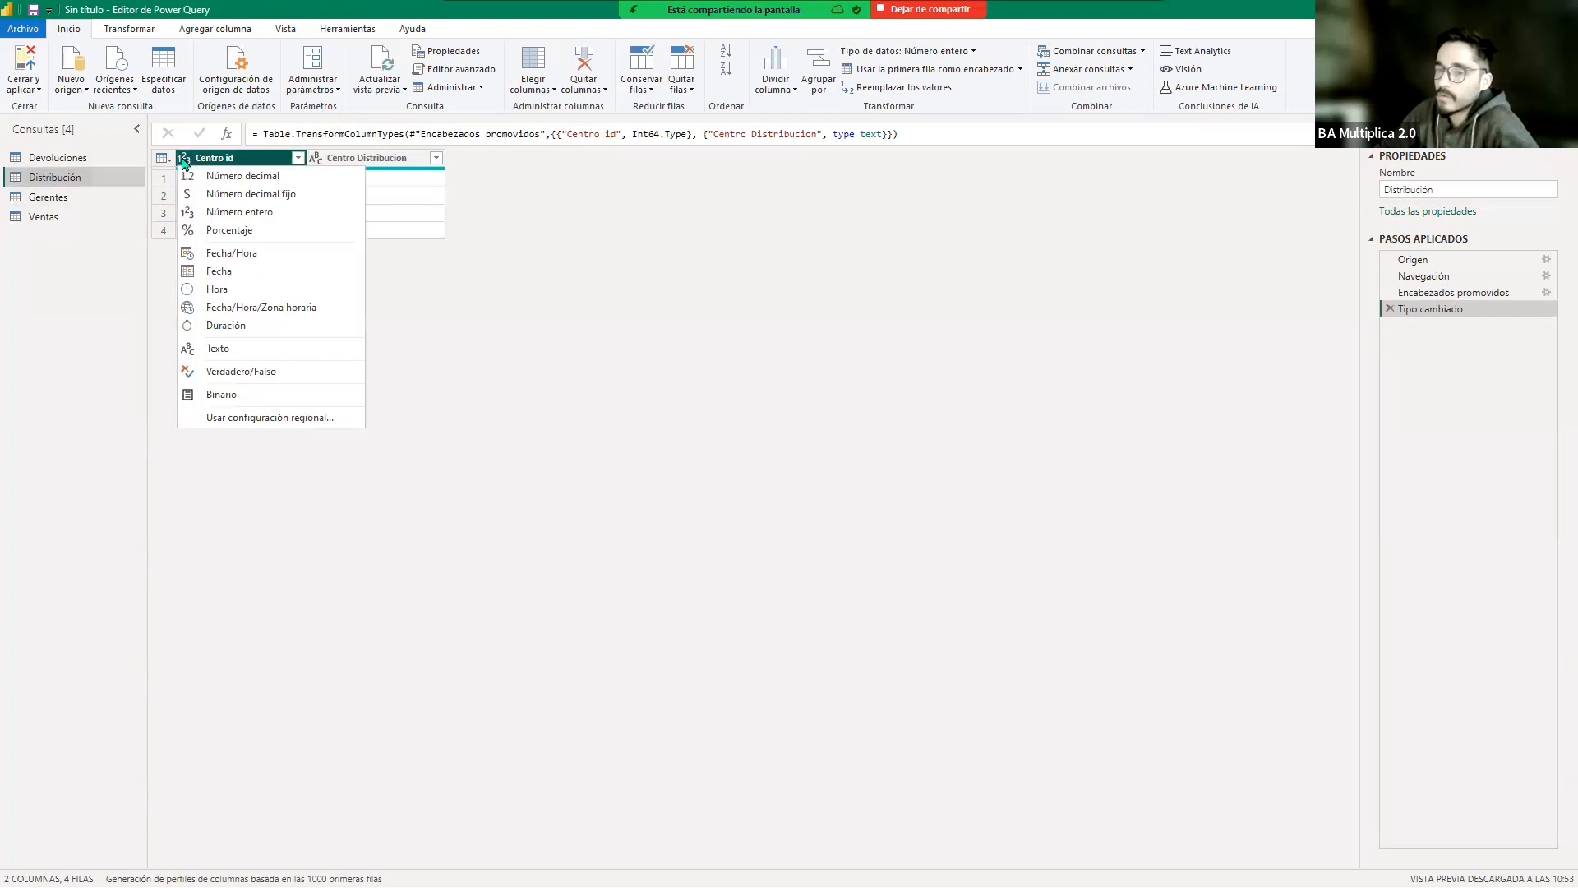
click(217, 347)
click(762, 487)
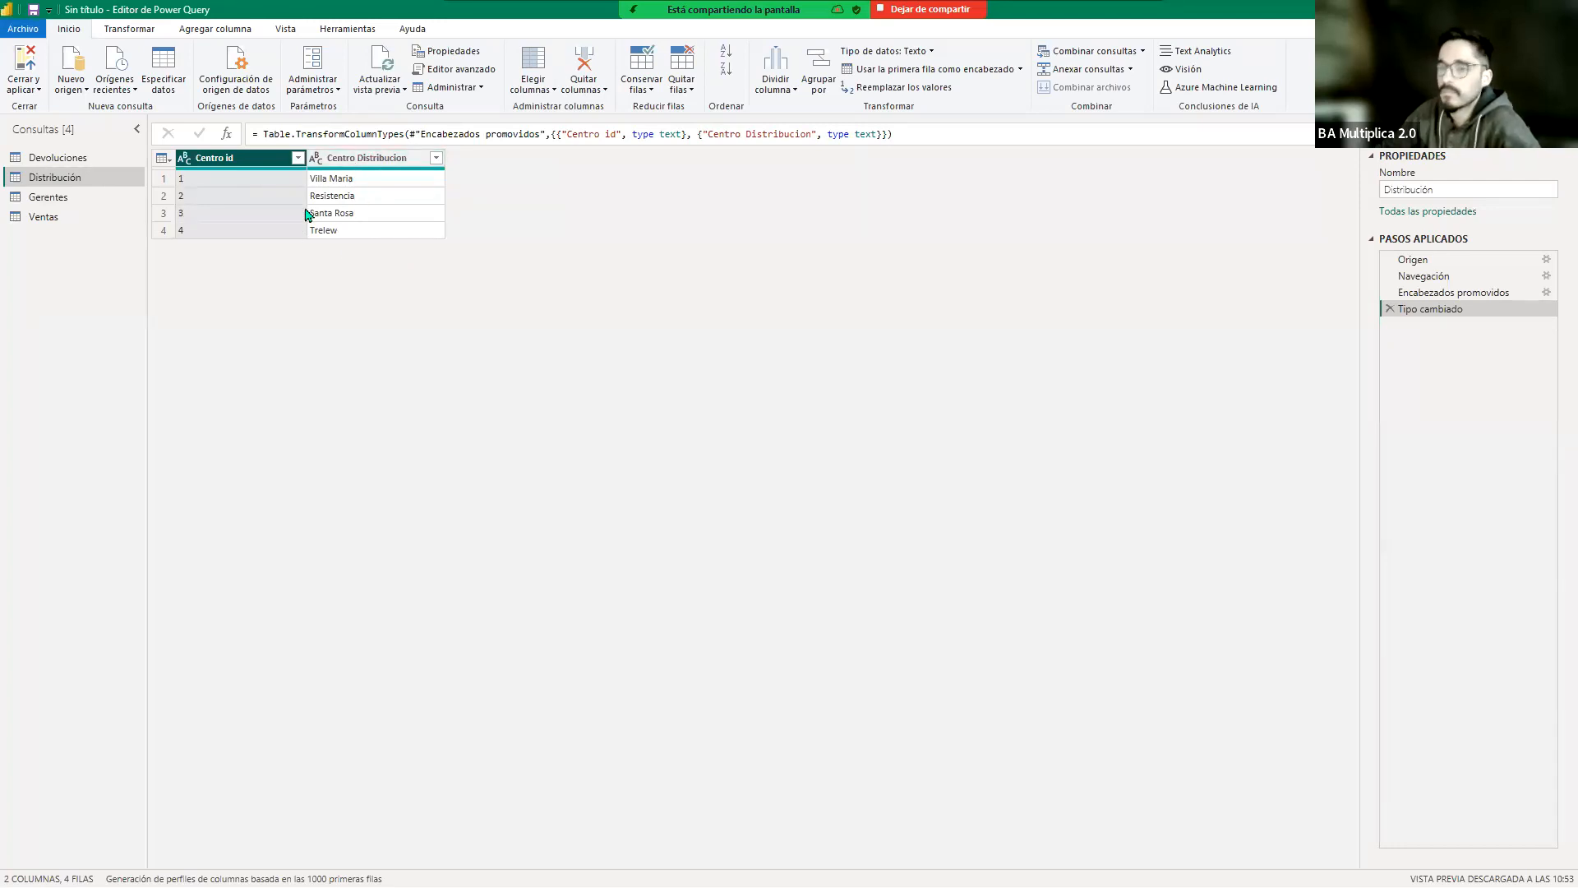
Step: Replace the value Returned with Devolución in the Status column of the Devoluciones query
click(57, 160)
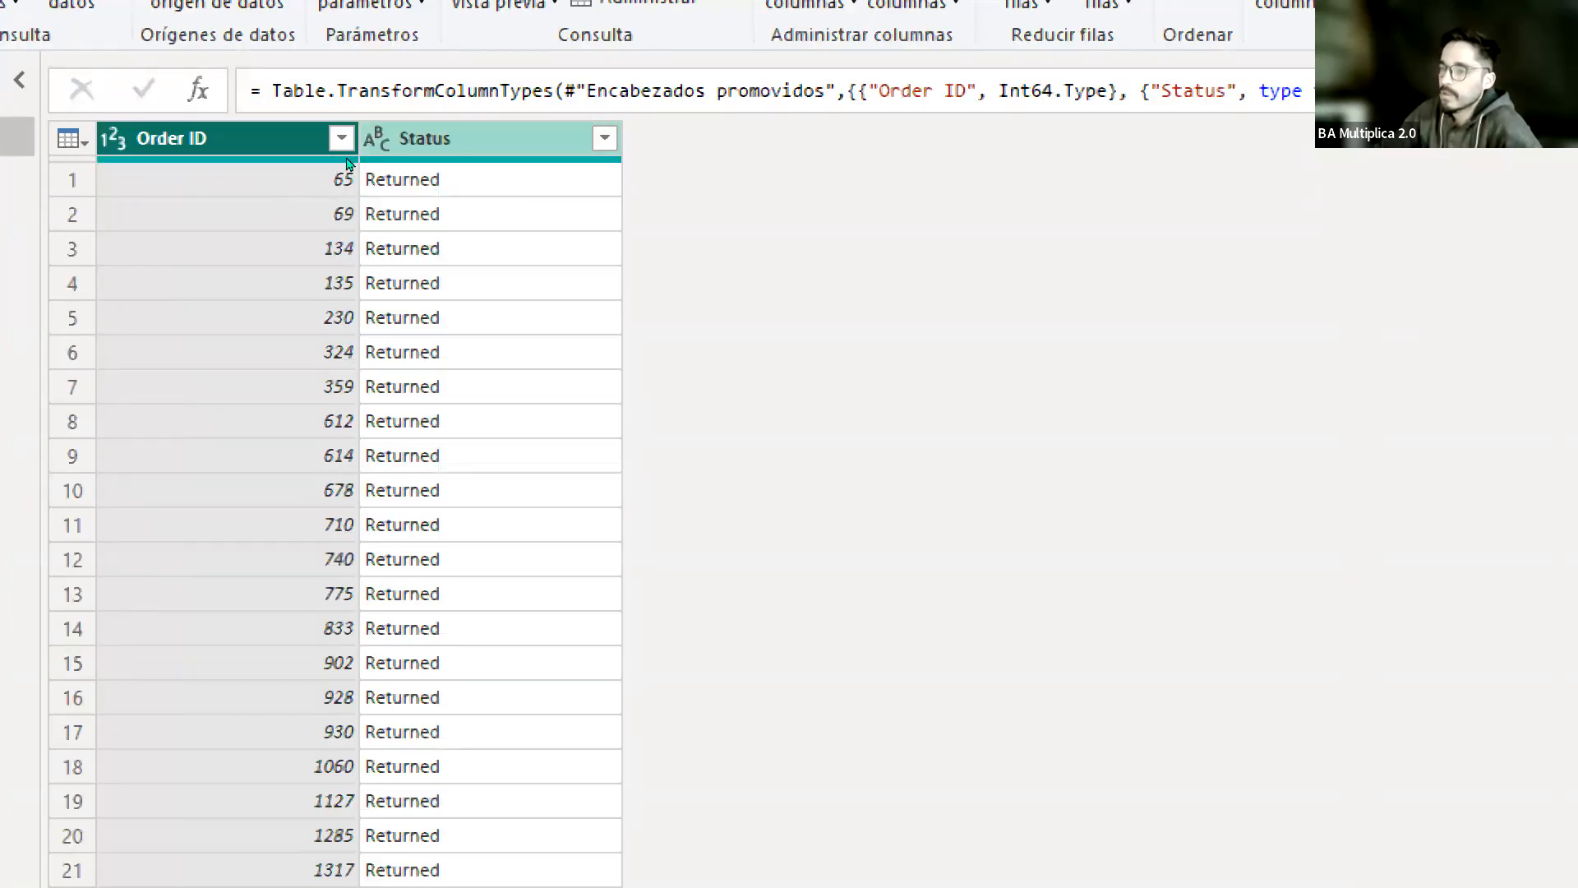
double_click(394, 138)
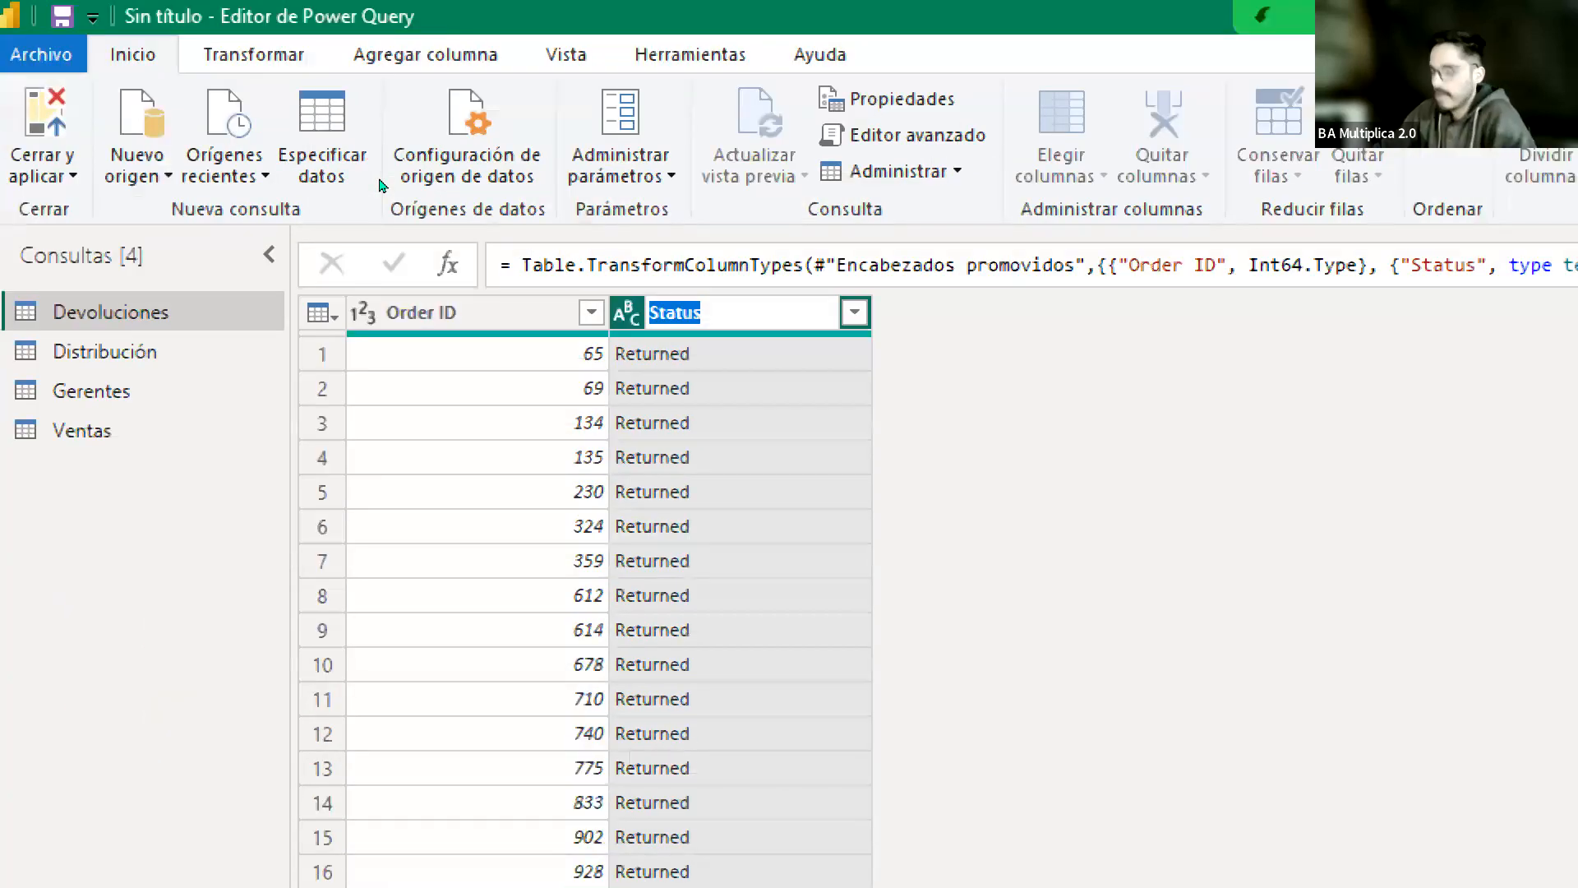
key(Escape)
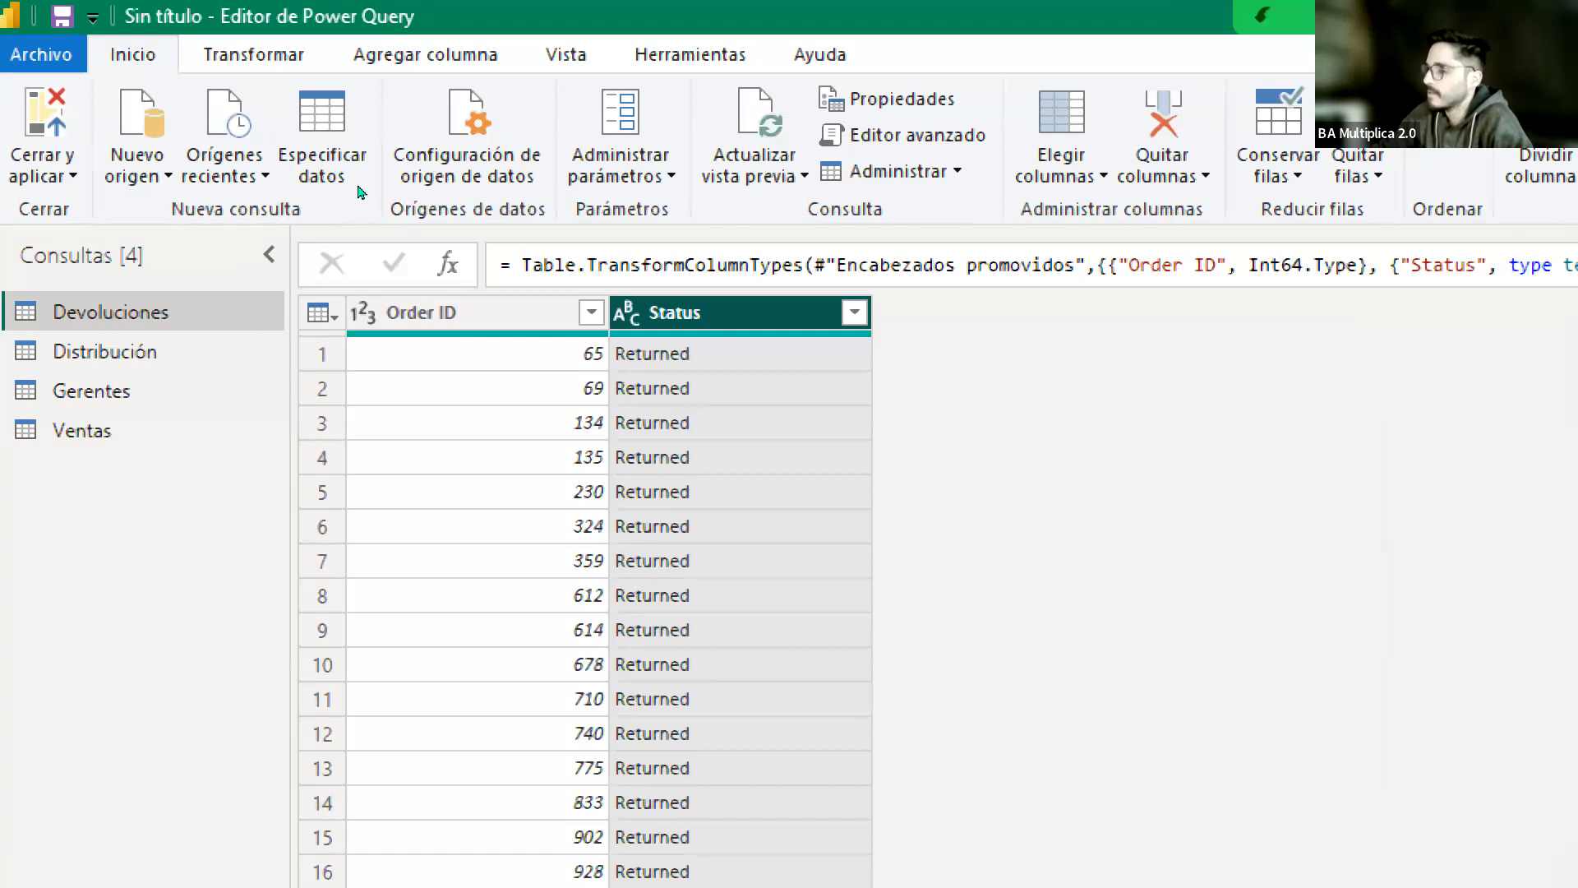
key(Down)
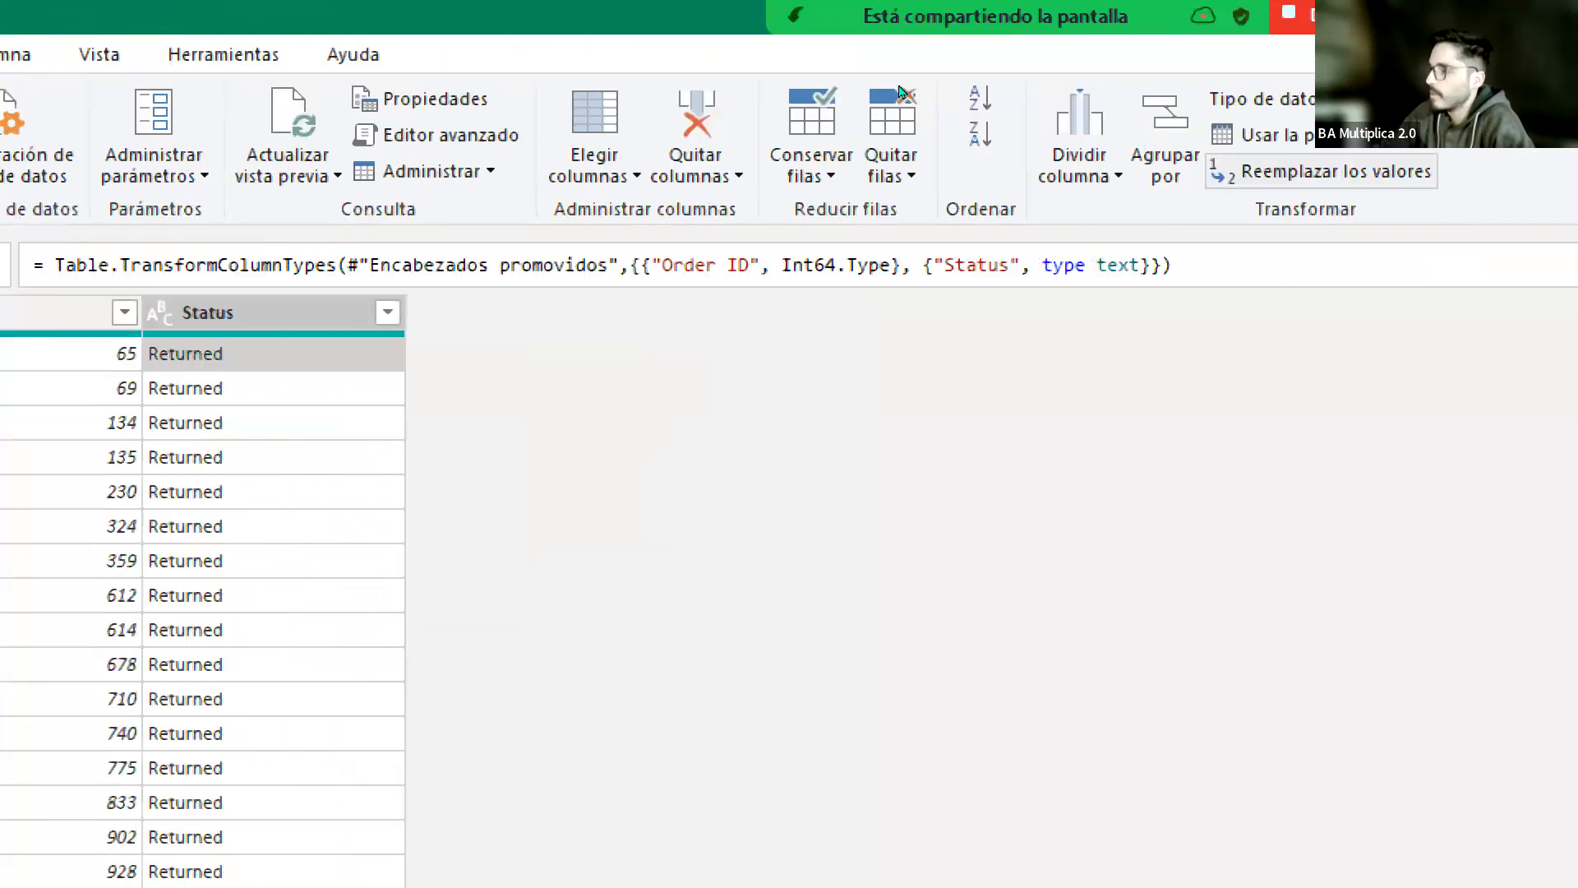
click(316, 313)
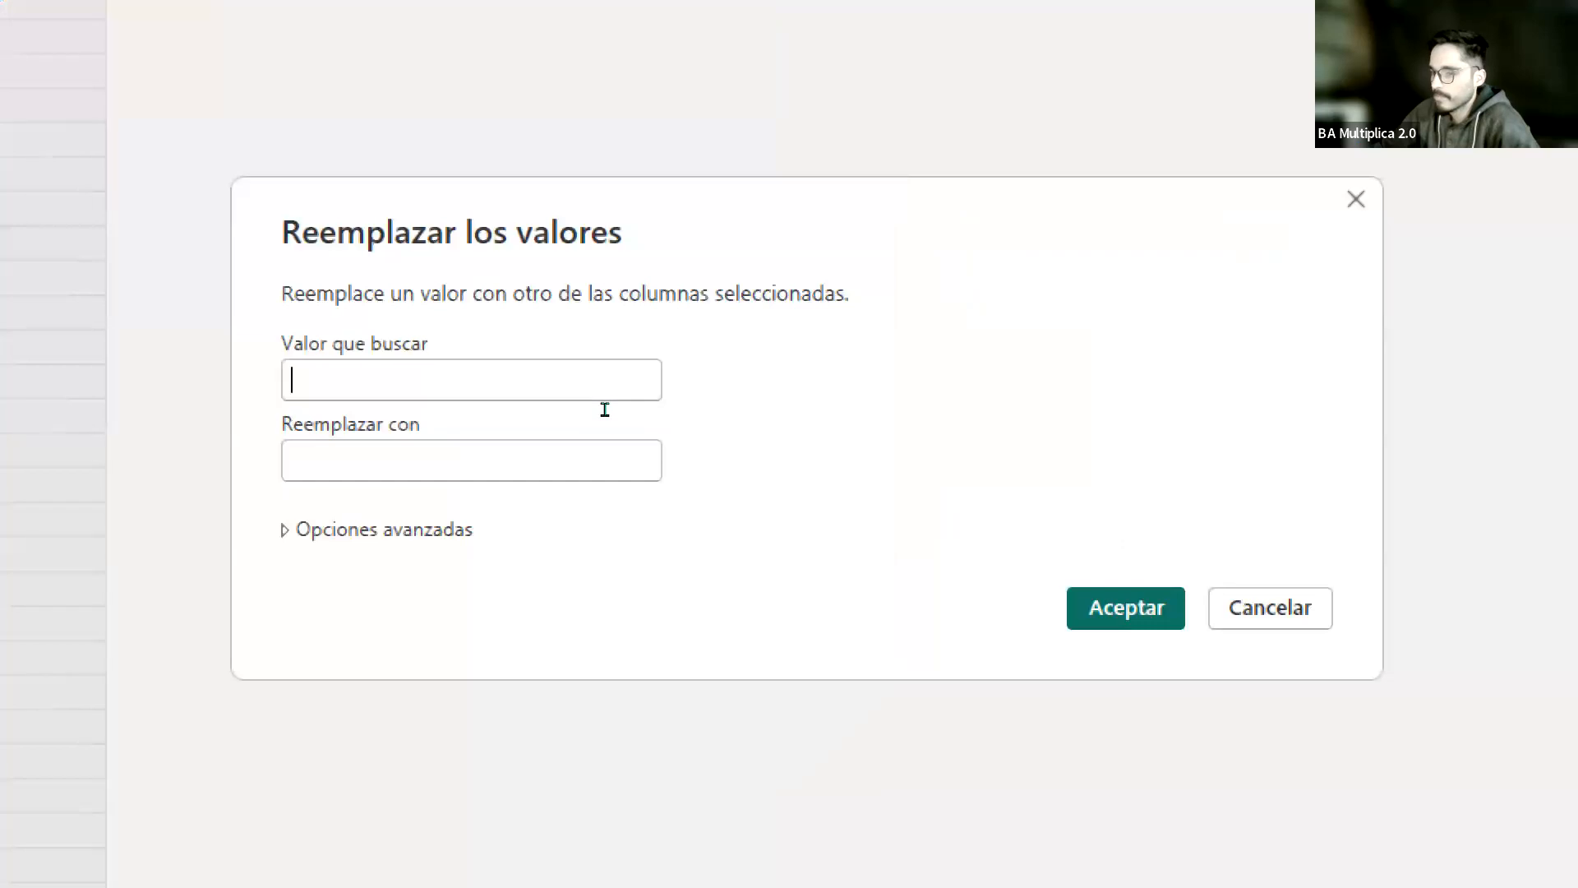
text(Returned)
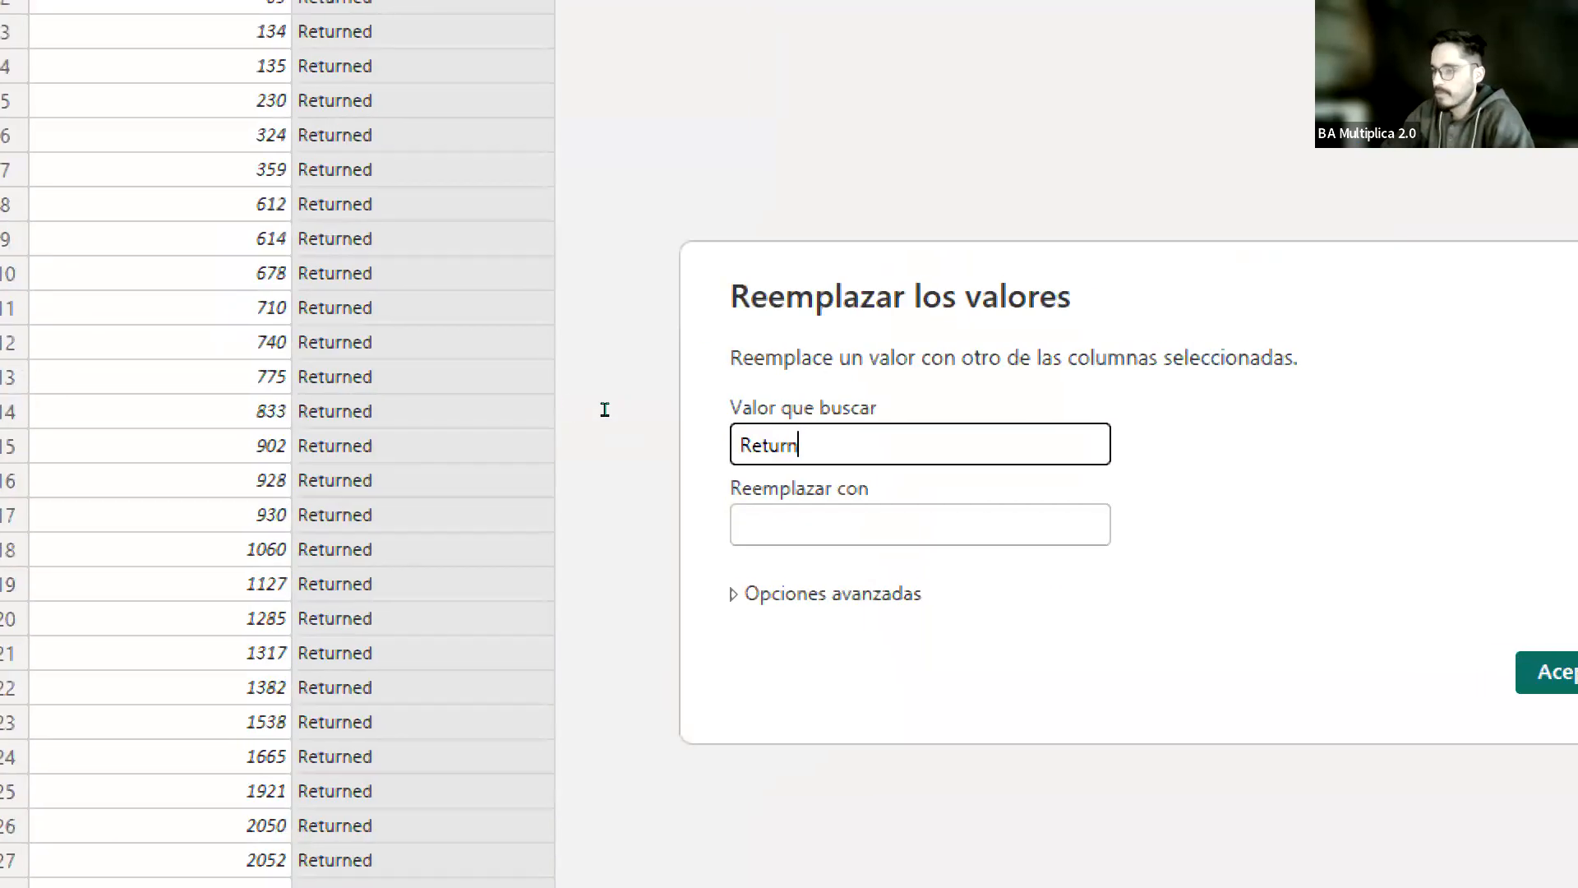
key(Tab)
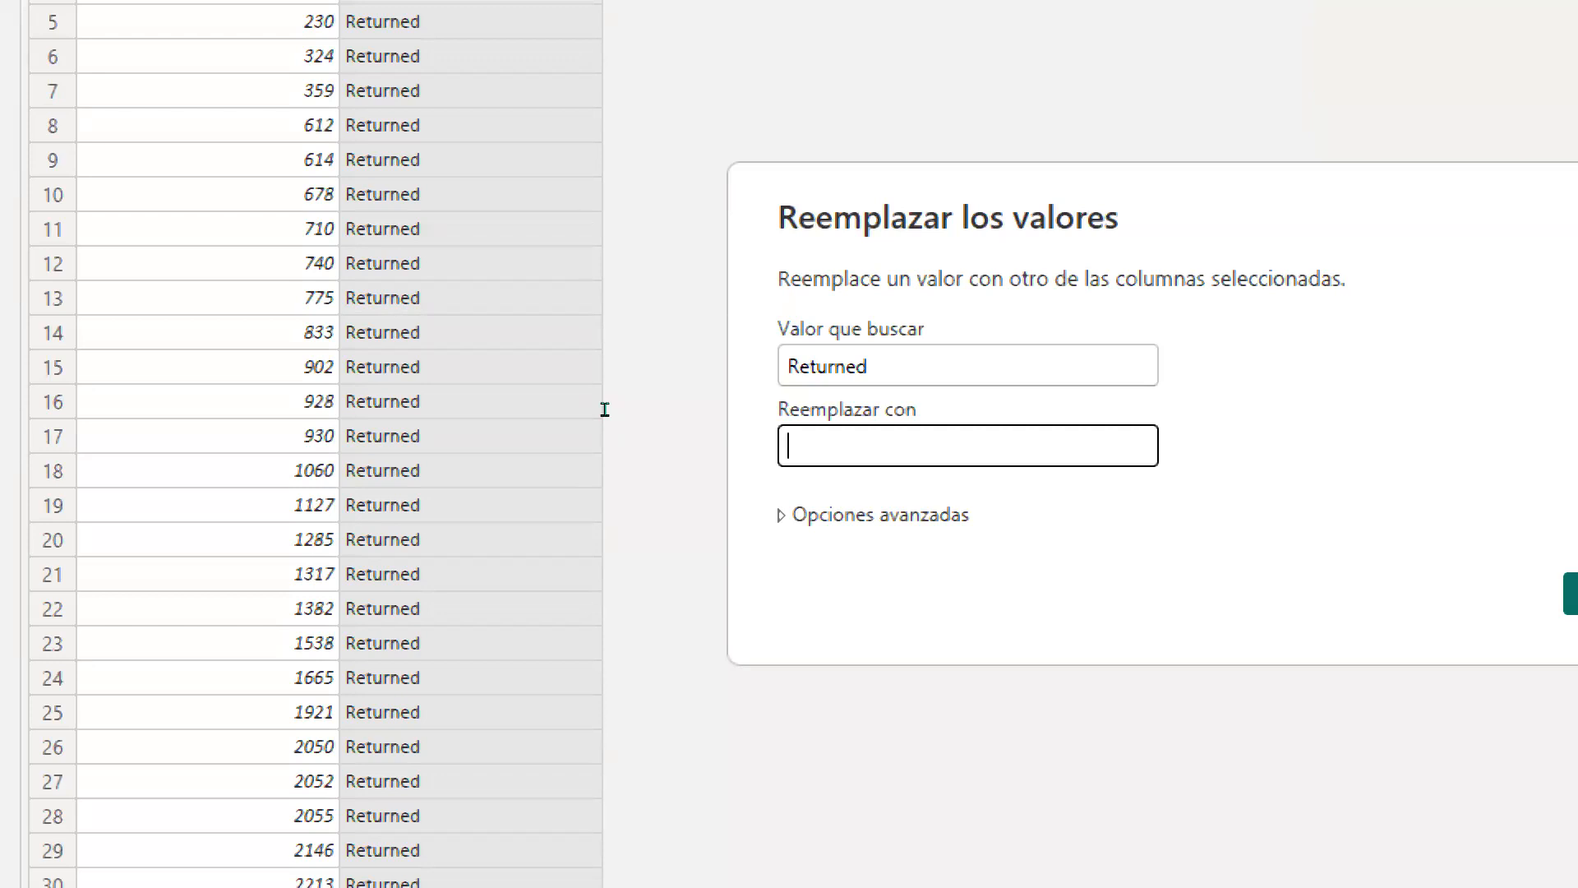
text(De)
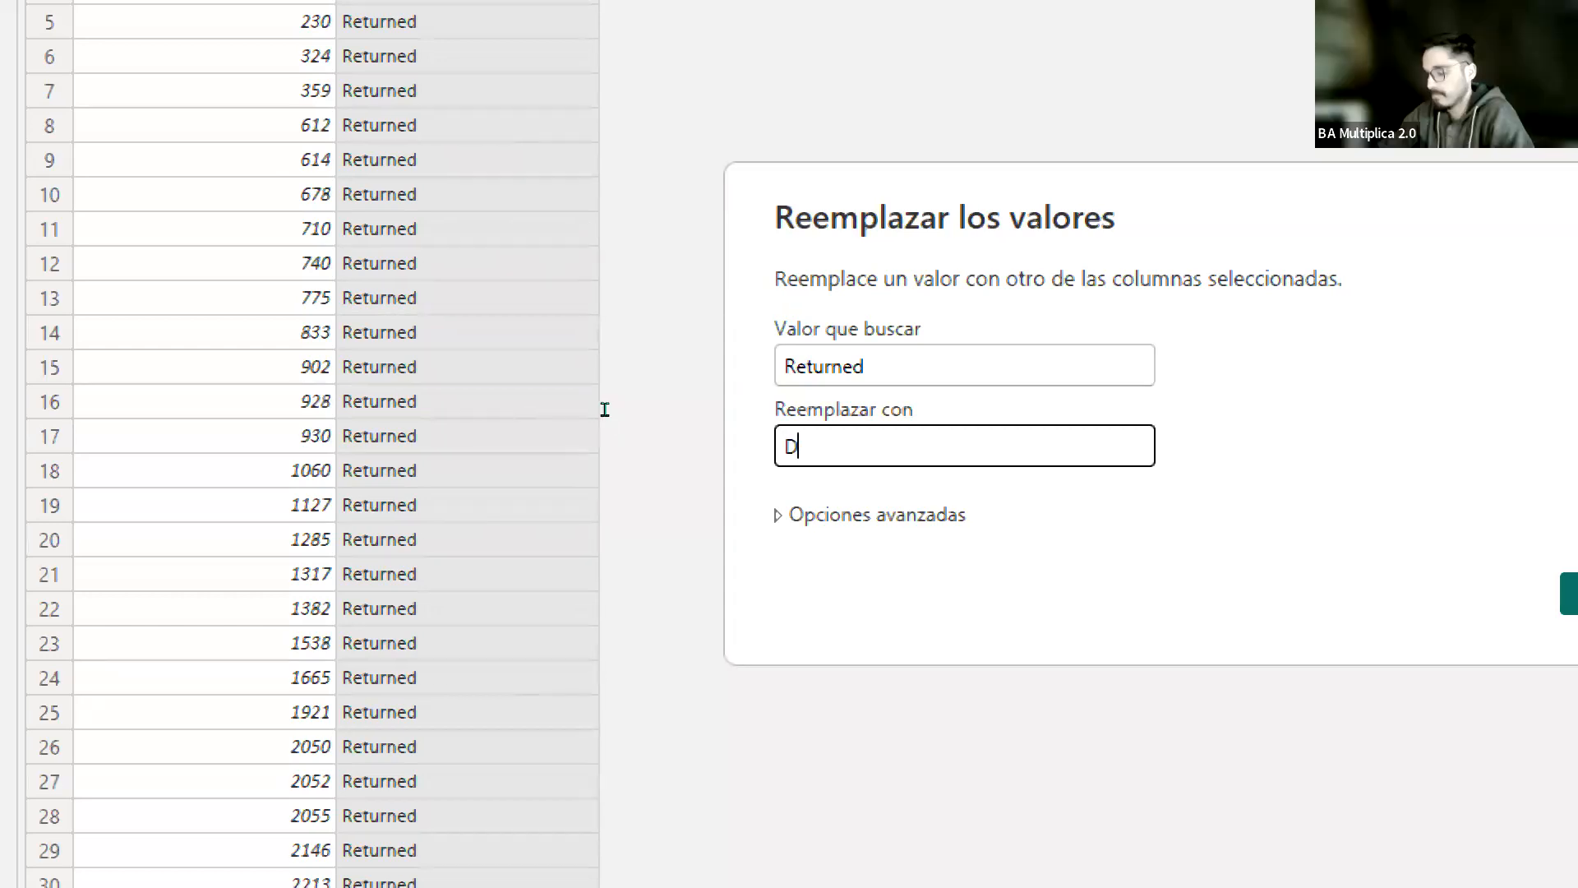
text(volución)
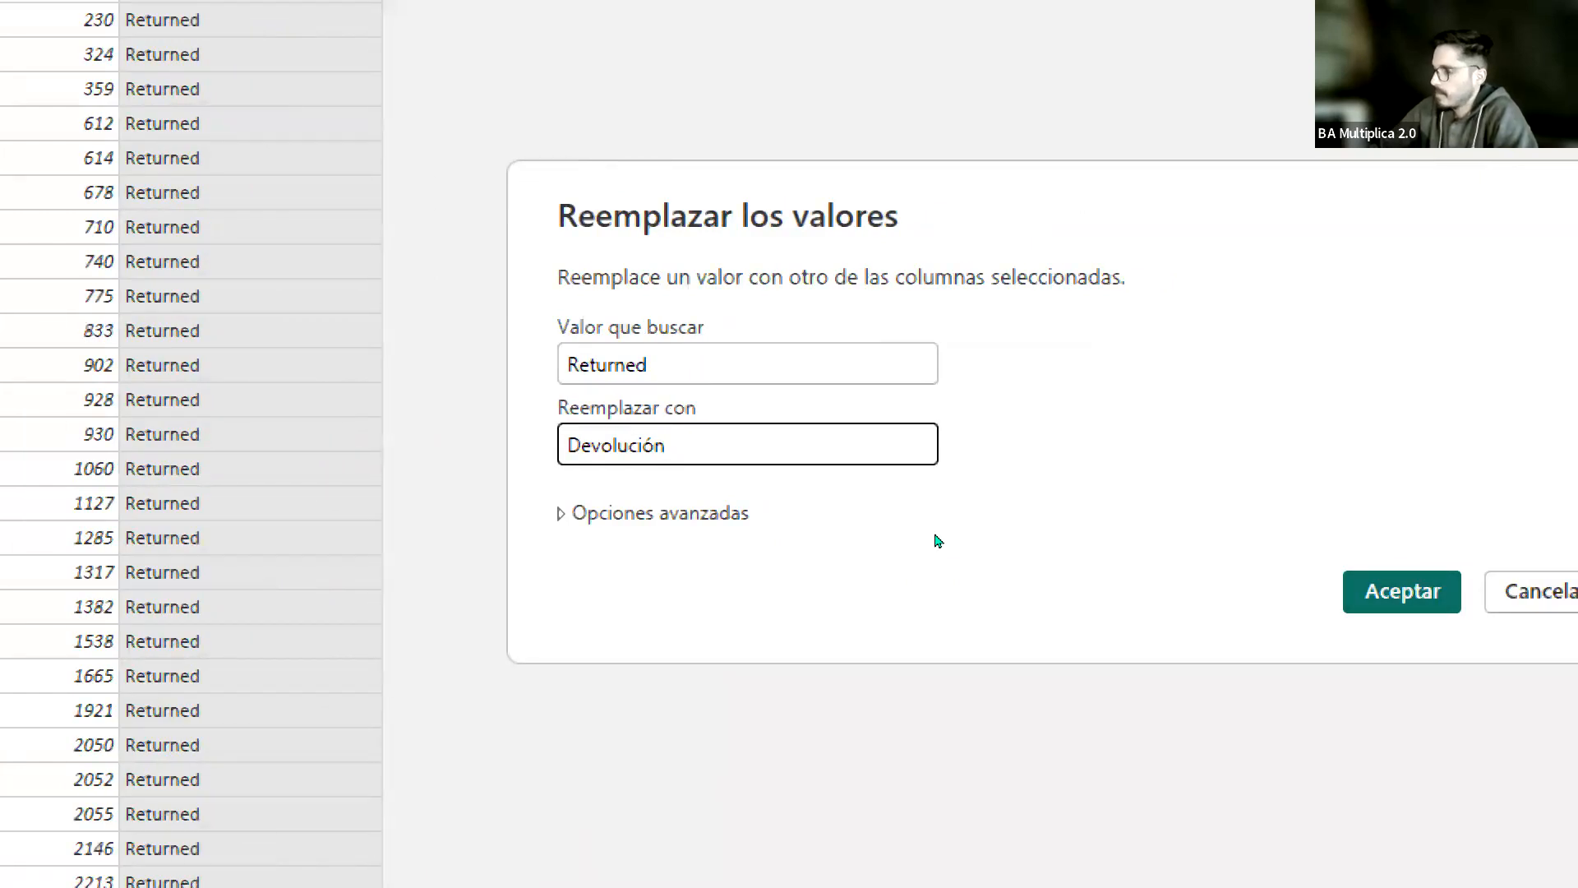
key(Return)
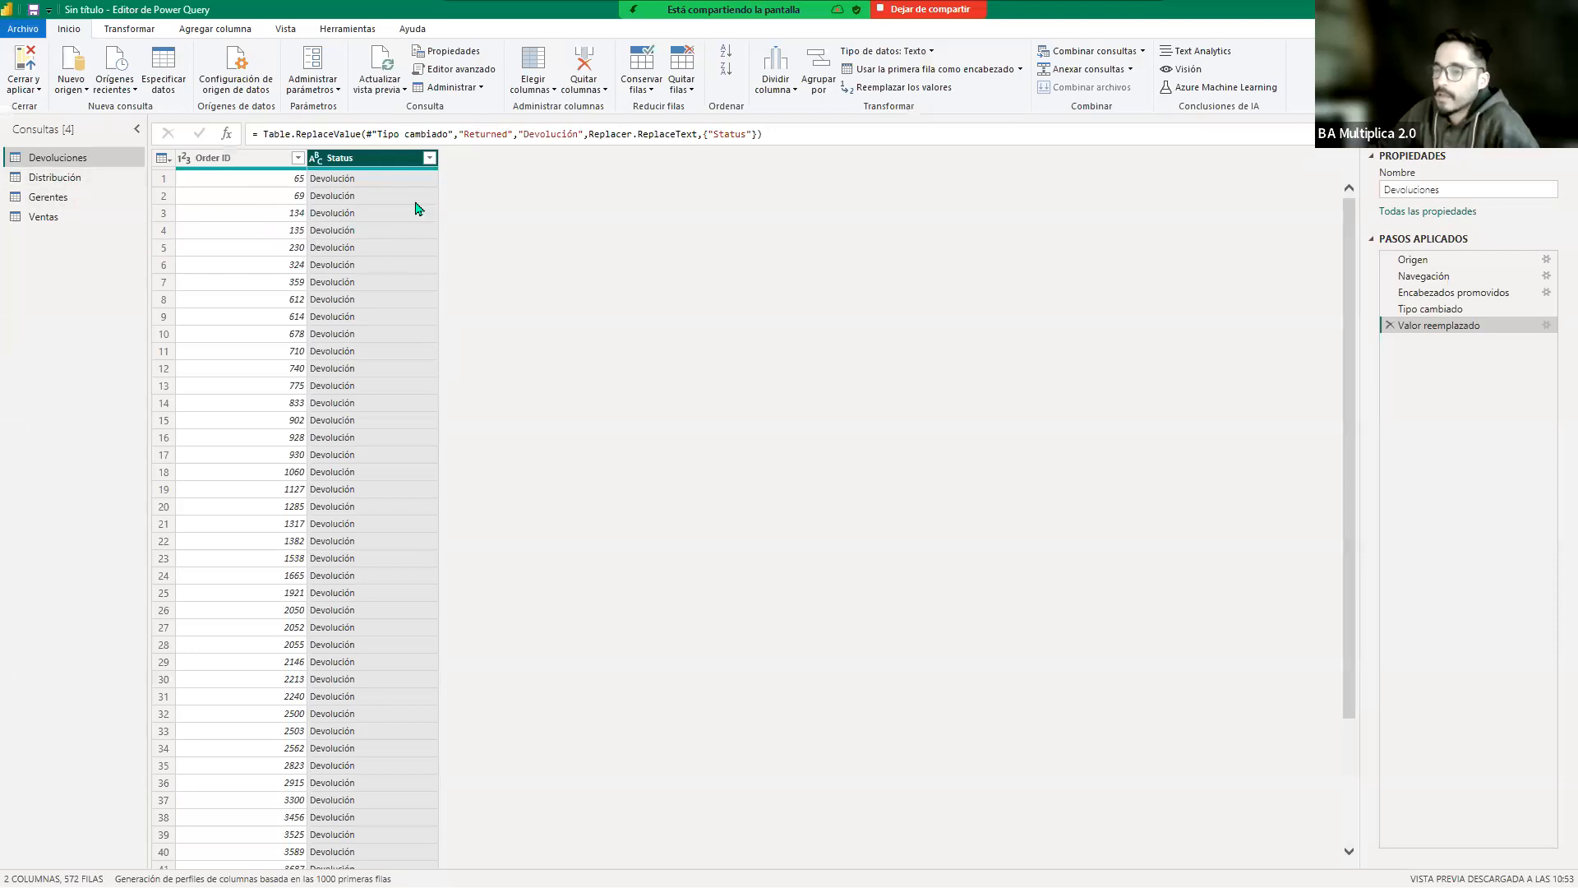
Step: Review the columns and data types of the Distribución, Gerentes, Devoluciones and Ventas queries
click(57, 179)
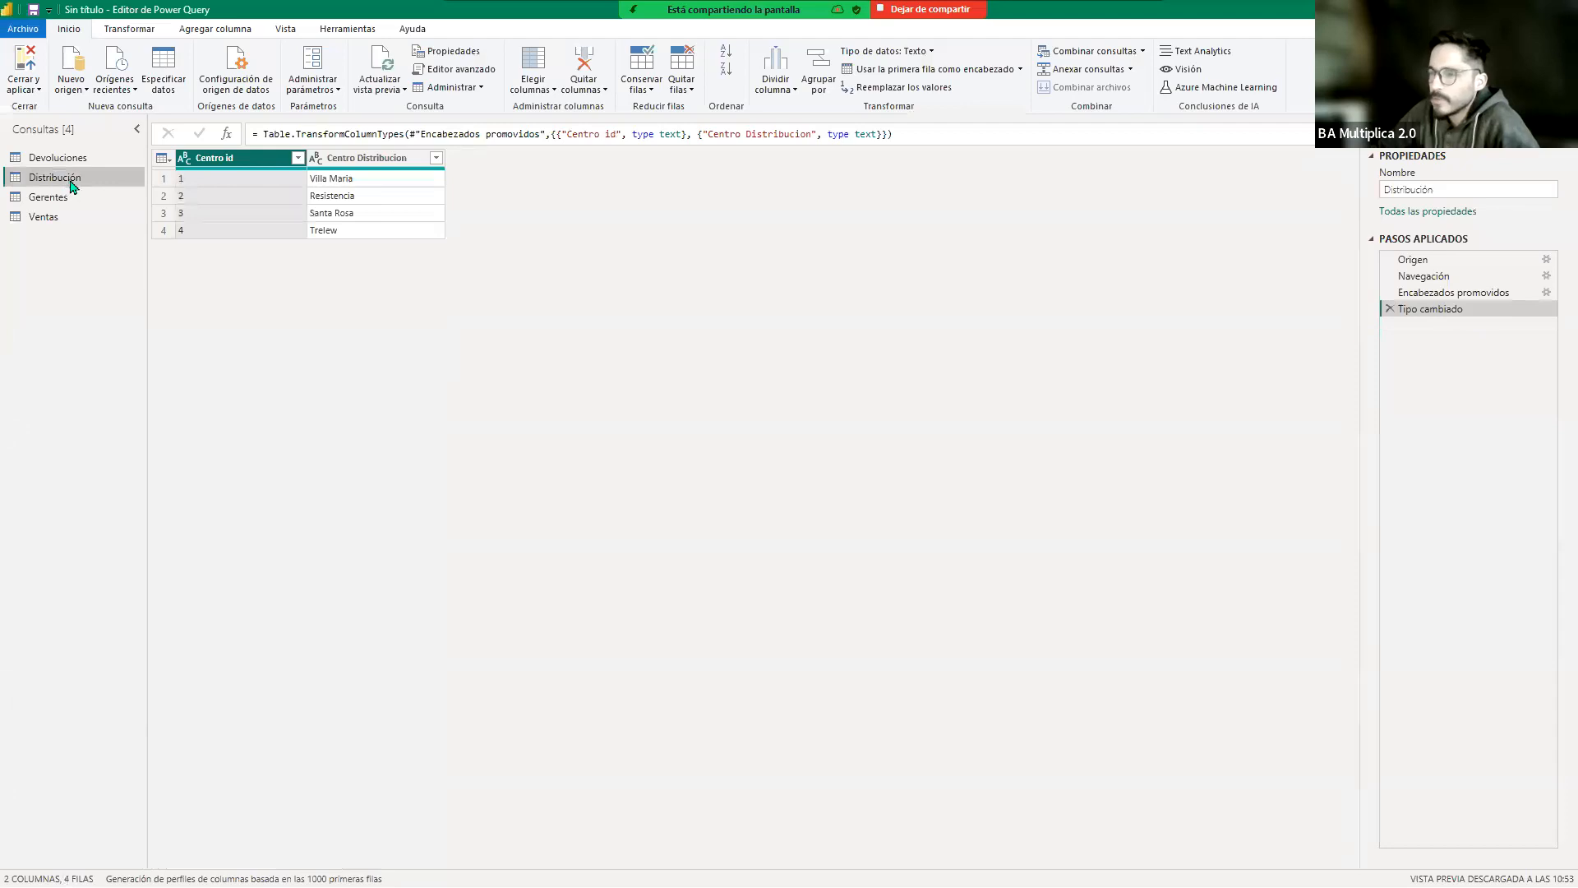
click(60, 197)
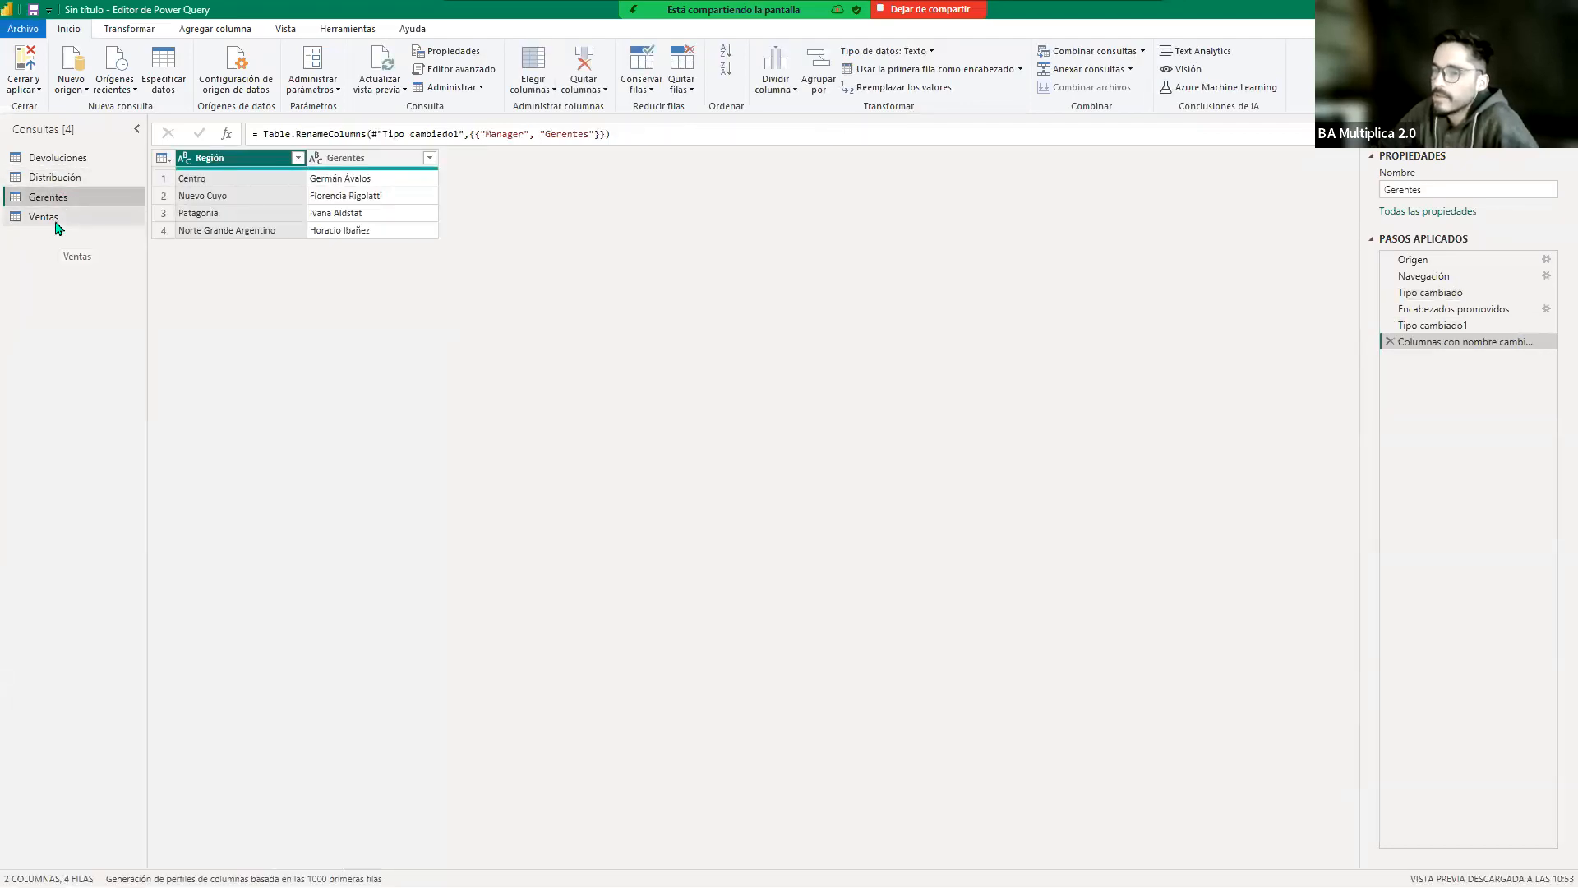
click(43, 218)
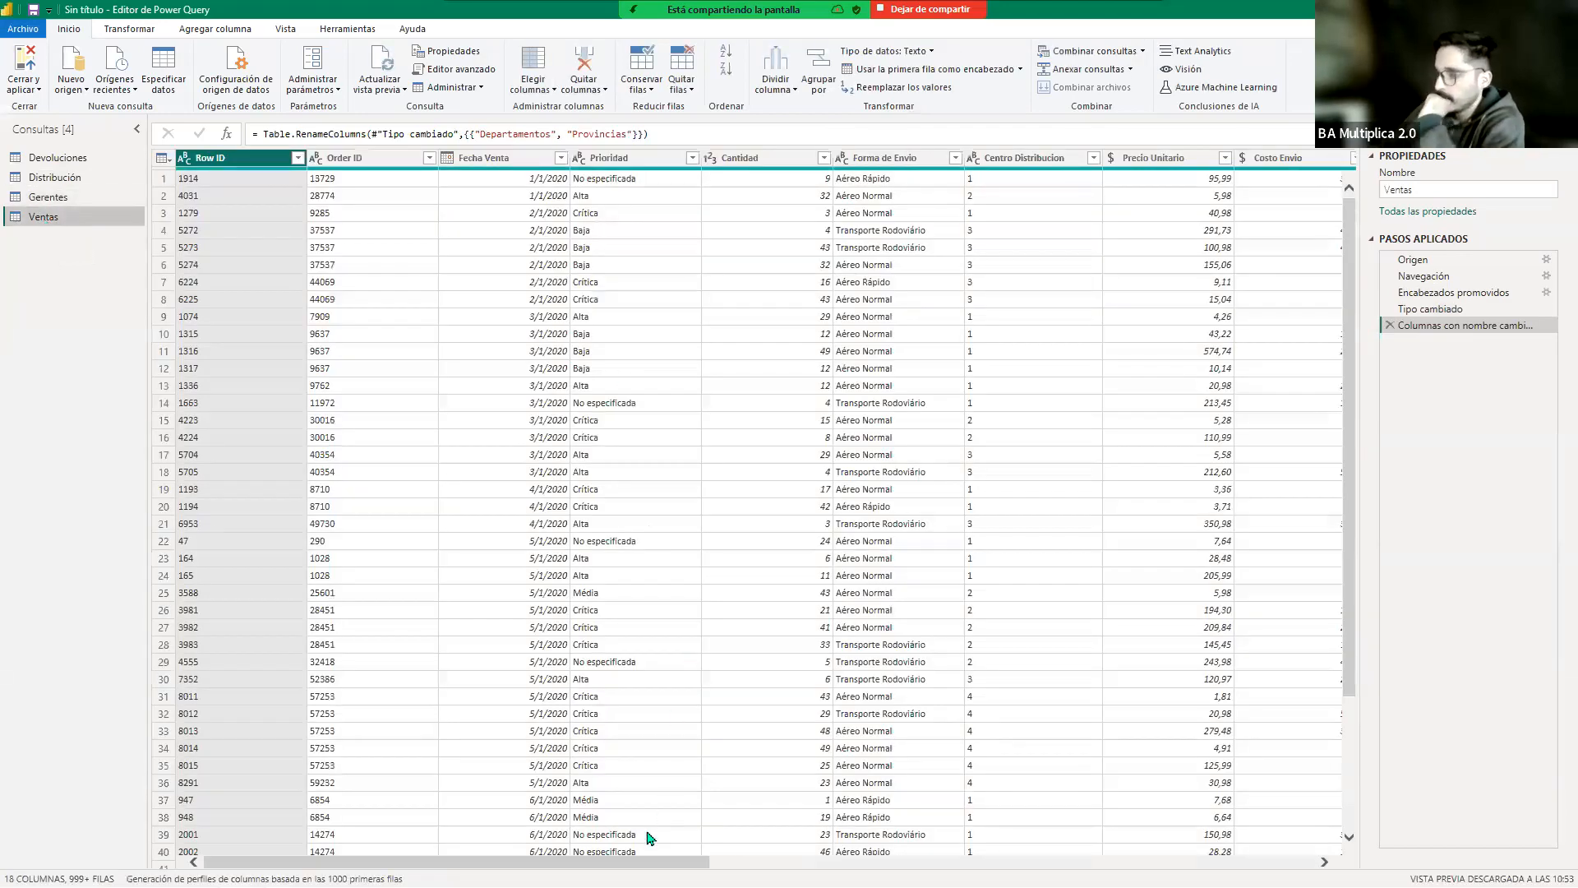
scroll(647, 837, down, 1)
drag(655, 861, 559, 851)
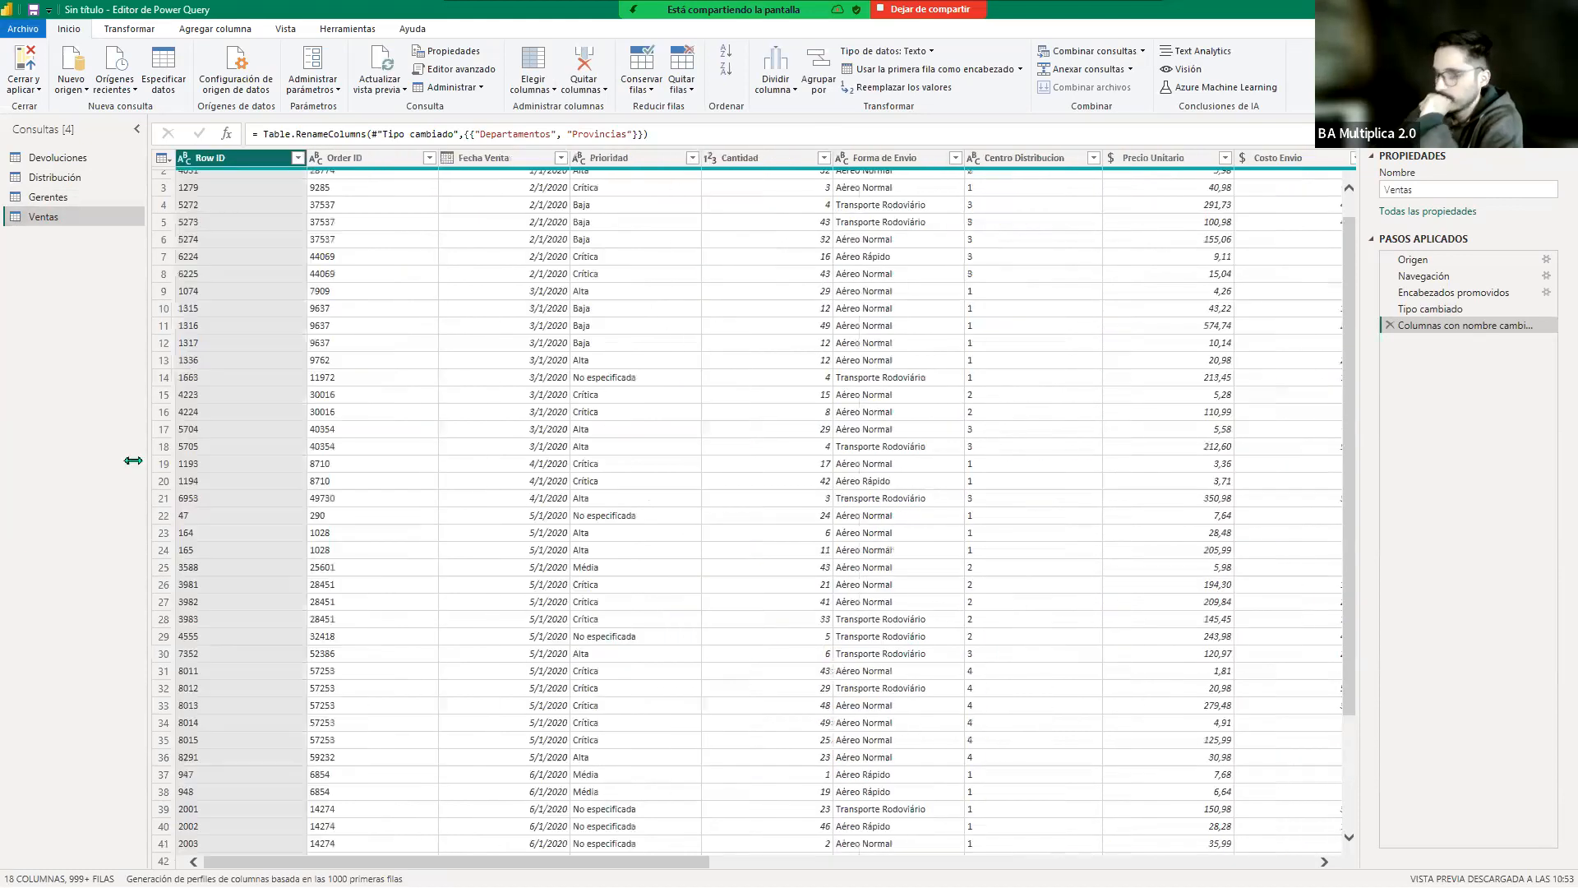
click(54, 178)
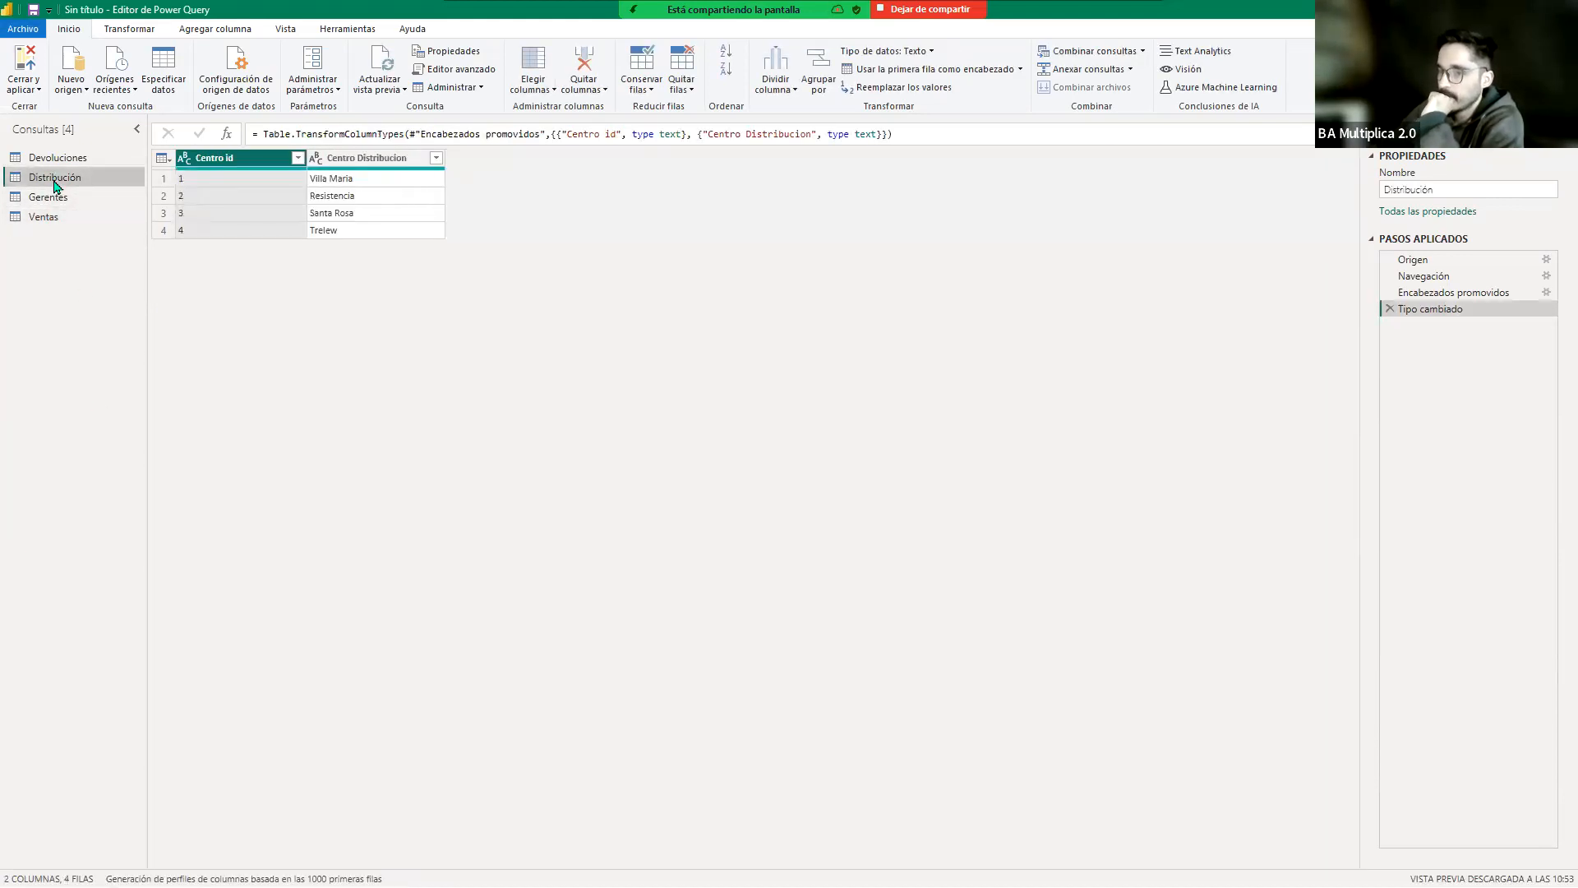
click(58, 199)
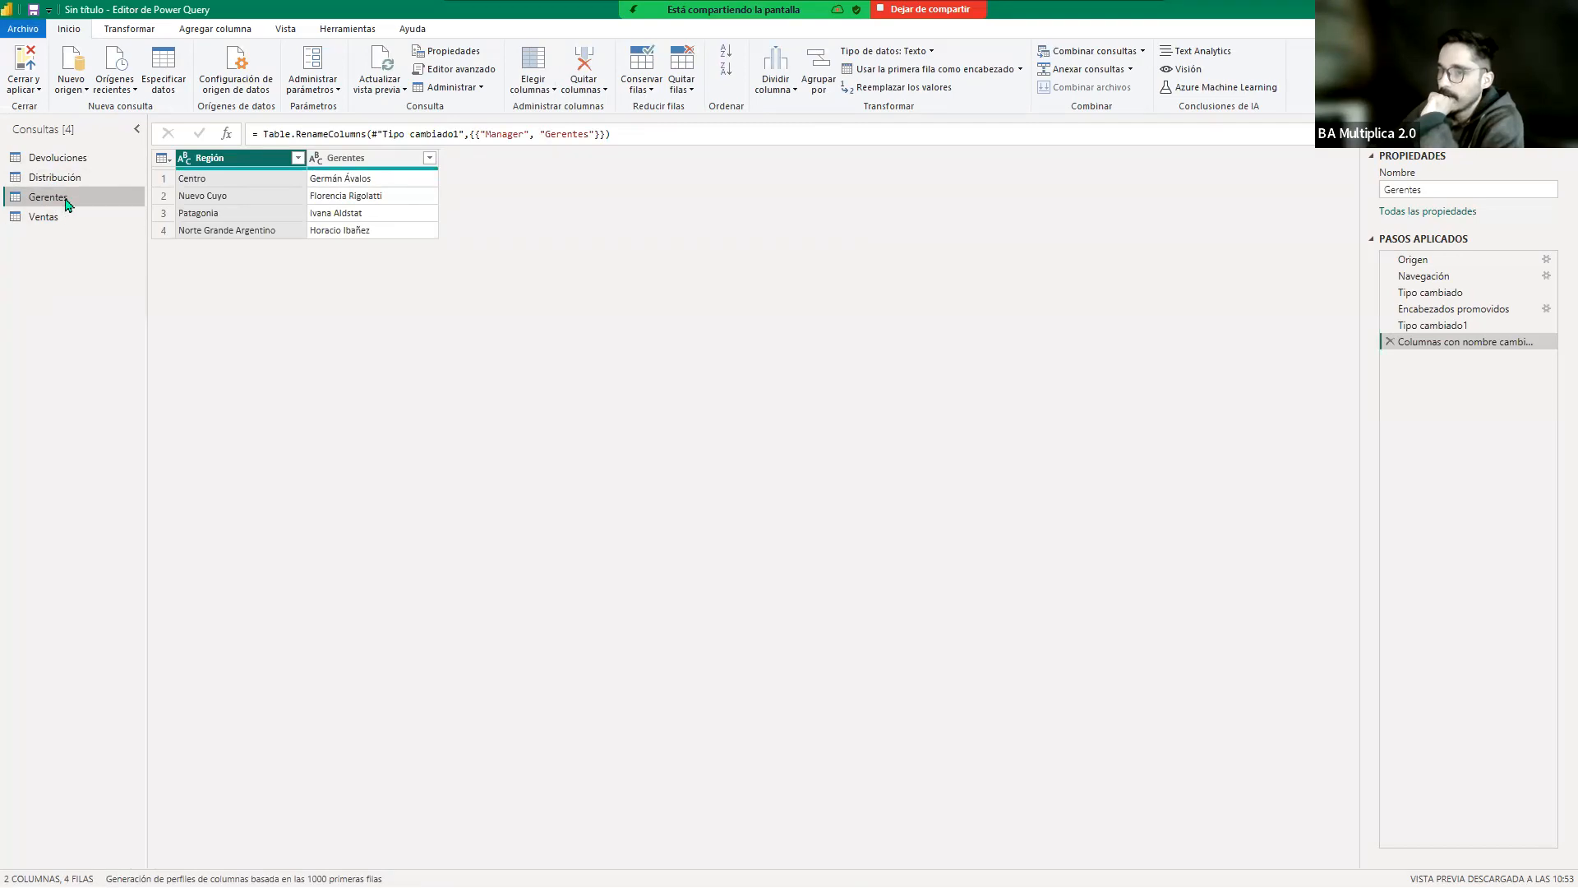
click(51, 158)
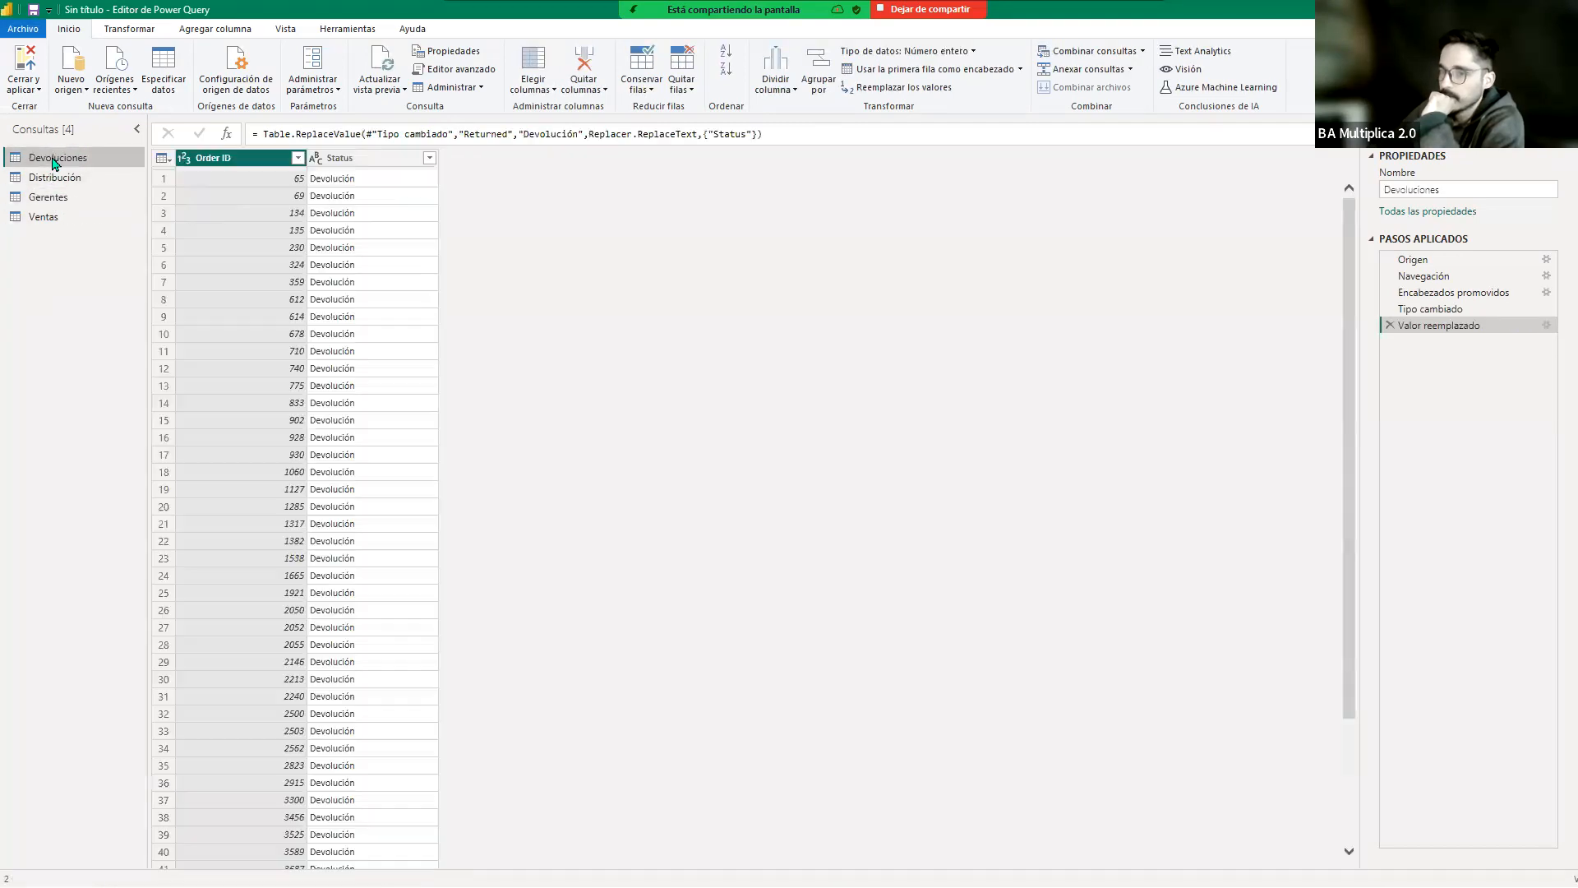
click(41, 221)
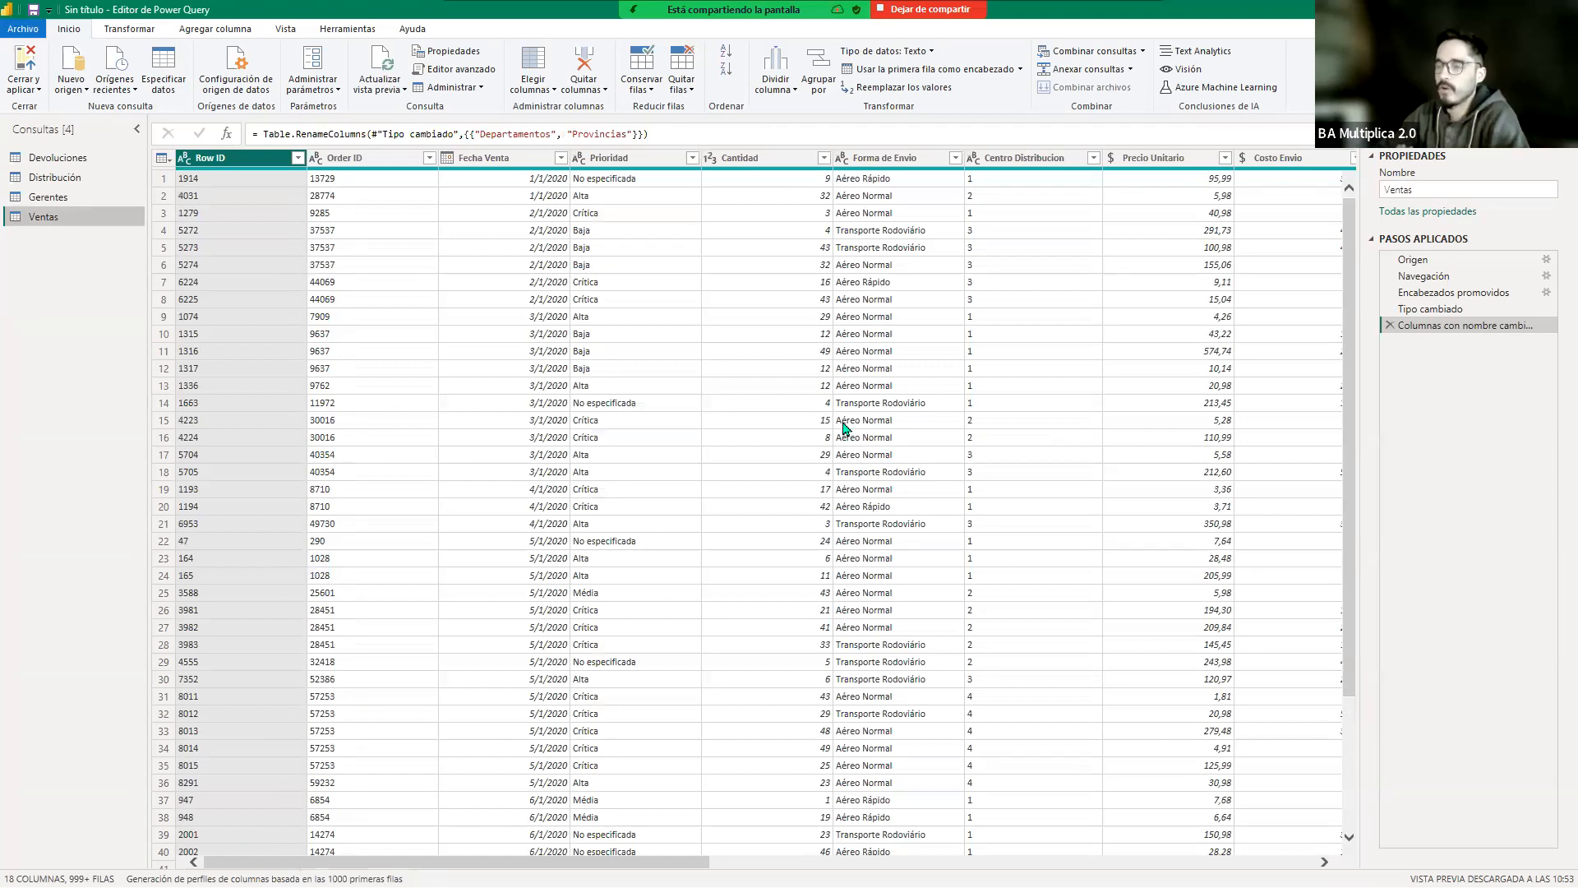
Step: Apply the query changes, close Power Query and show the loaded data in Table view
click(25, 66)
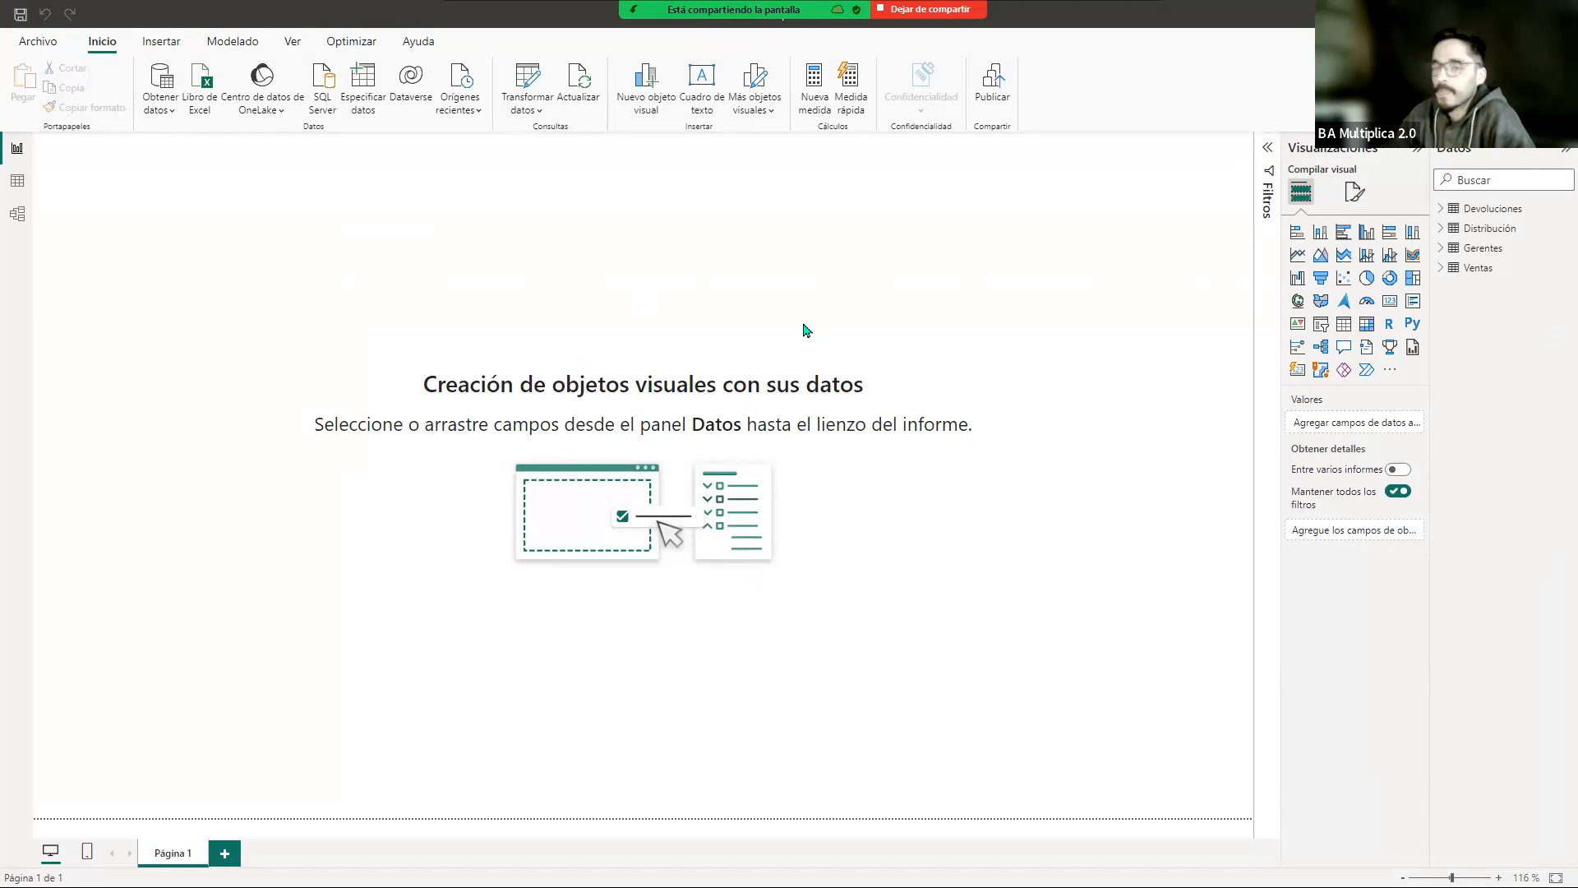
click(18, 183)
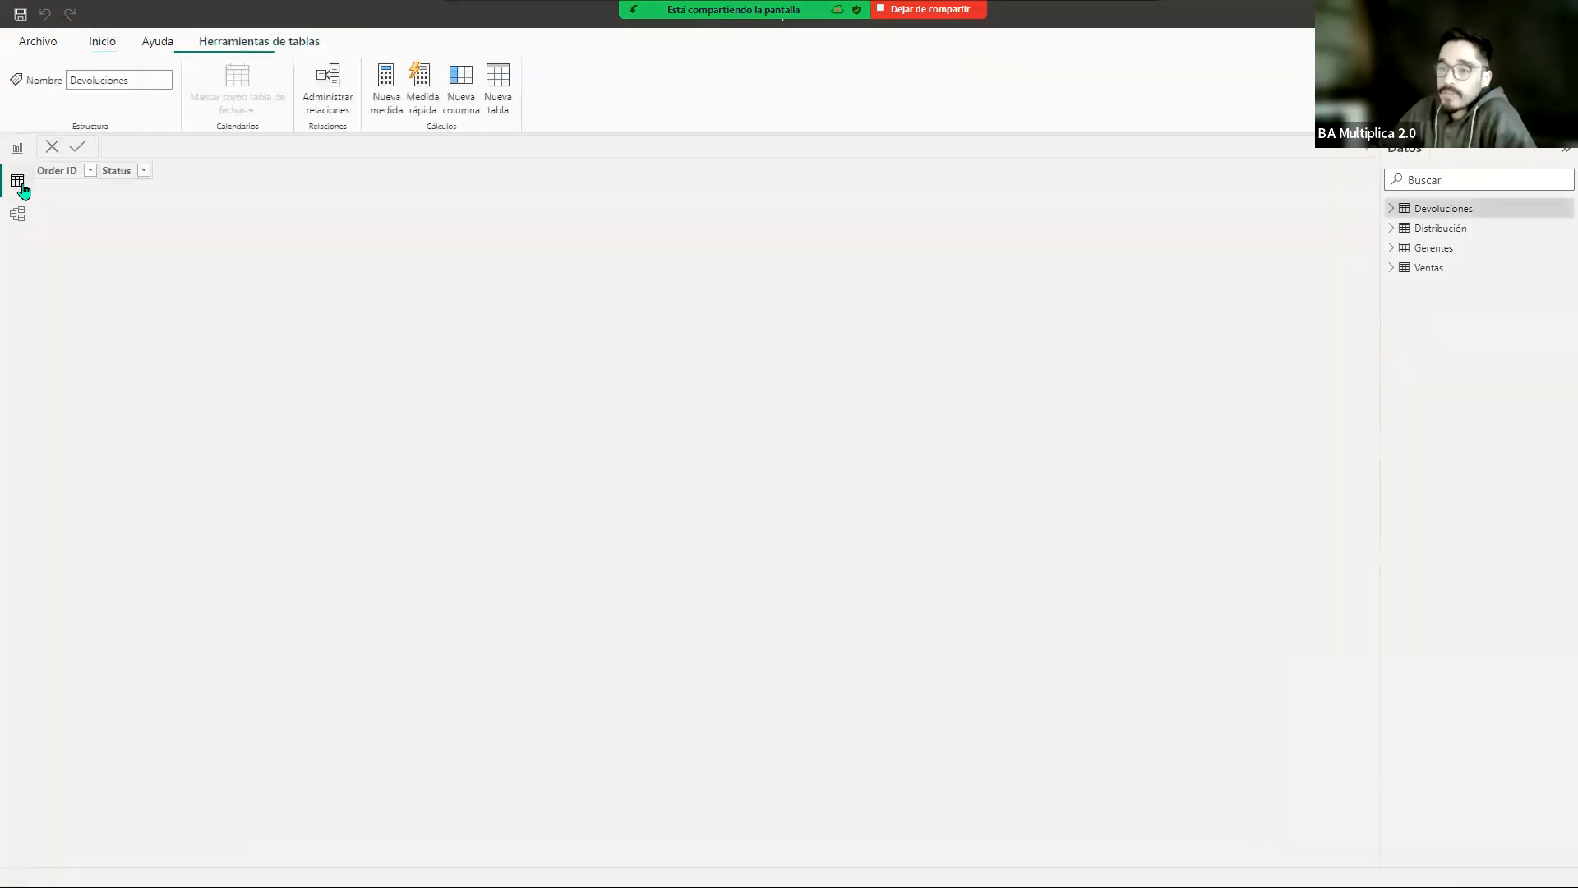
Step: Look through the Devoluciones rows and expand the field lists of Devoluciones, Distribución, Gerentes and Ventas
click(1393, 209)
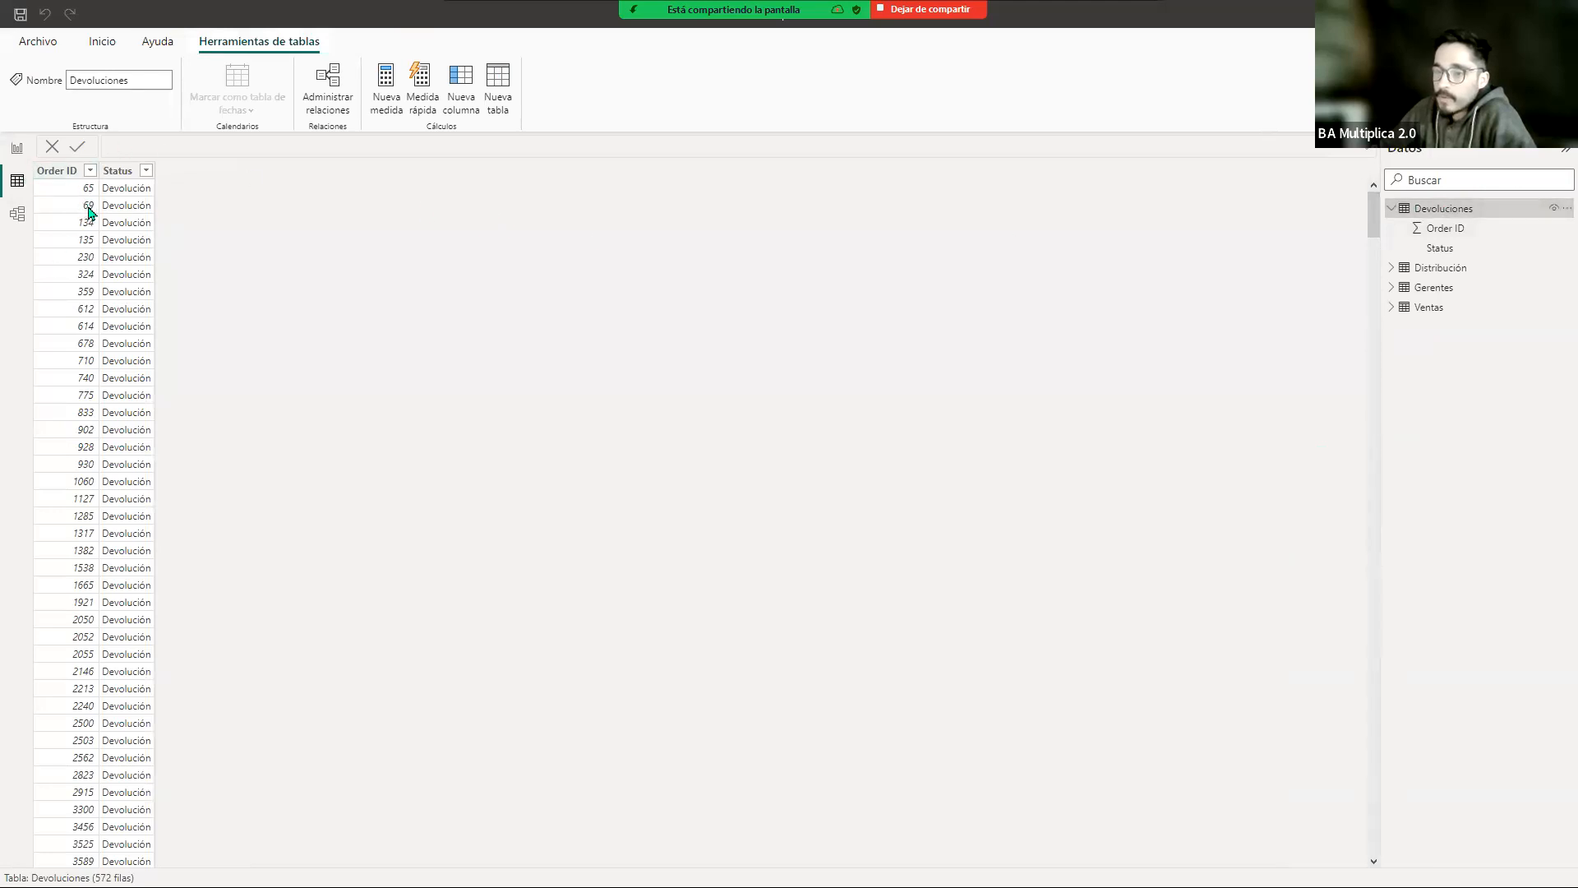
scroll(138, 370, down, 10)
scroll(134, 378, up, 10)
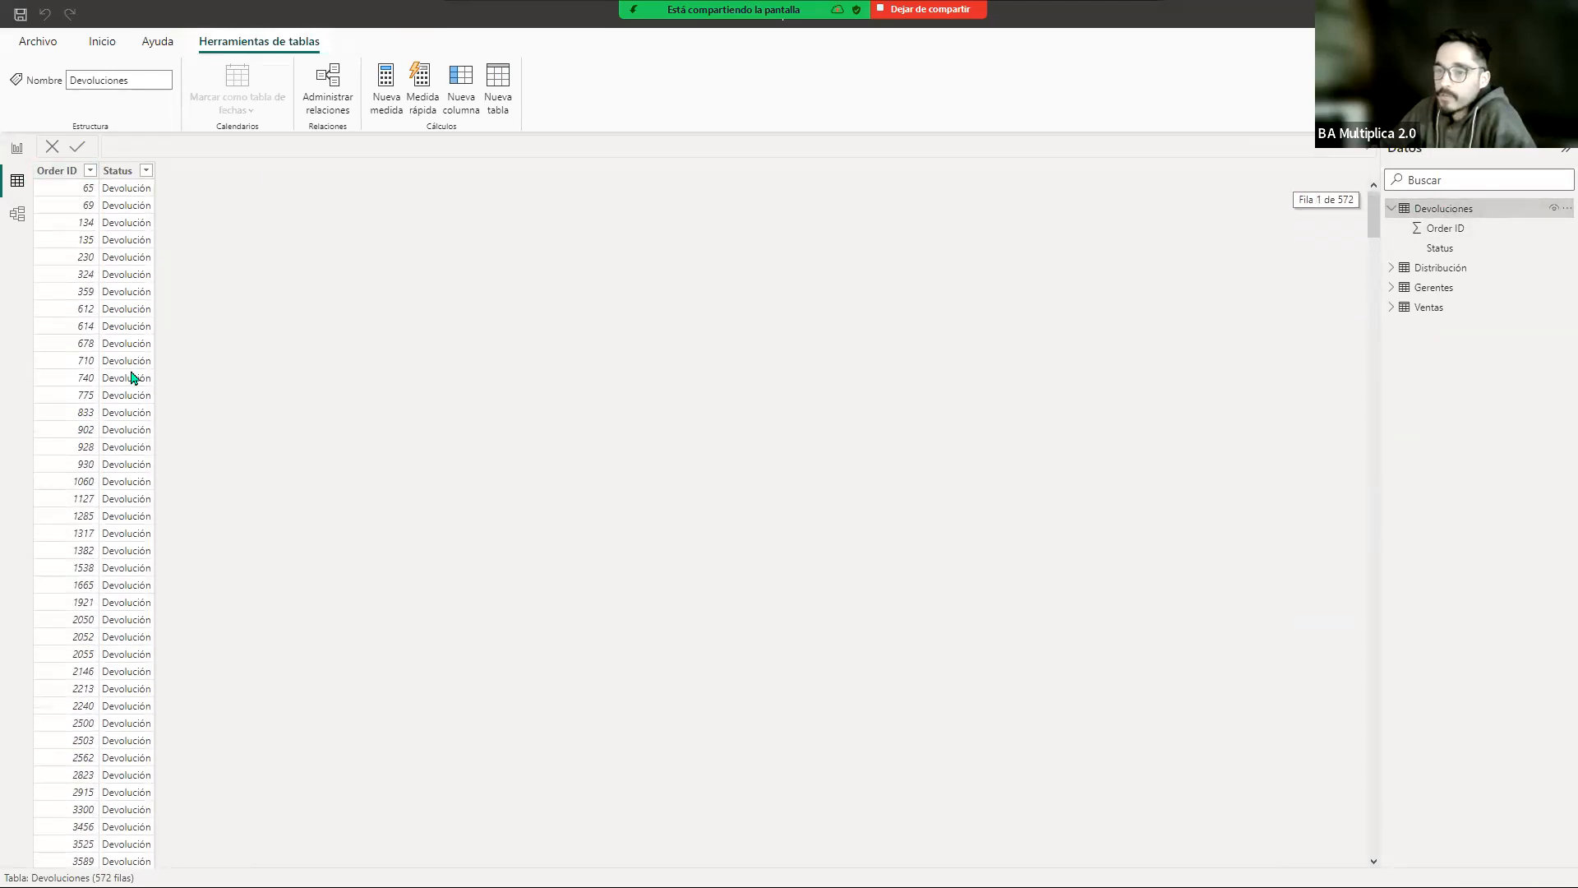
click(1395, 268)
click(1397, 328)
click(1392, 388)
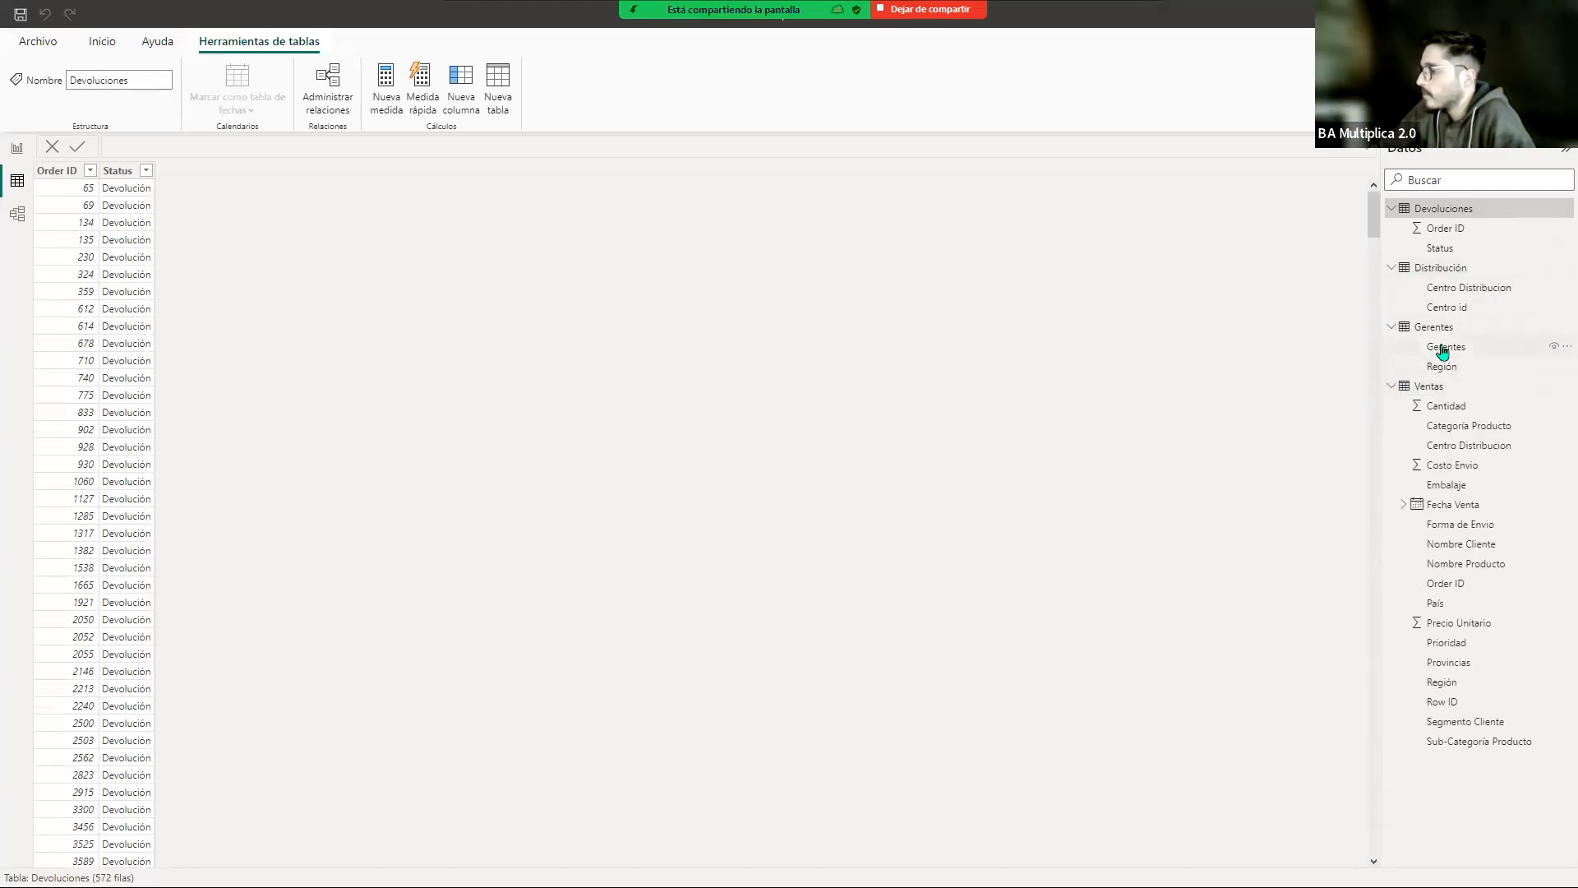
Step: View the Gerentes column's data, switch to Report view and expand the fields of Ventas, Gerentes, Distribución and Devoluciones
click(1443, 349)
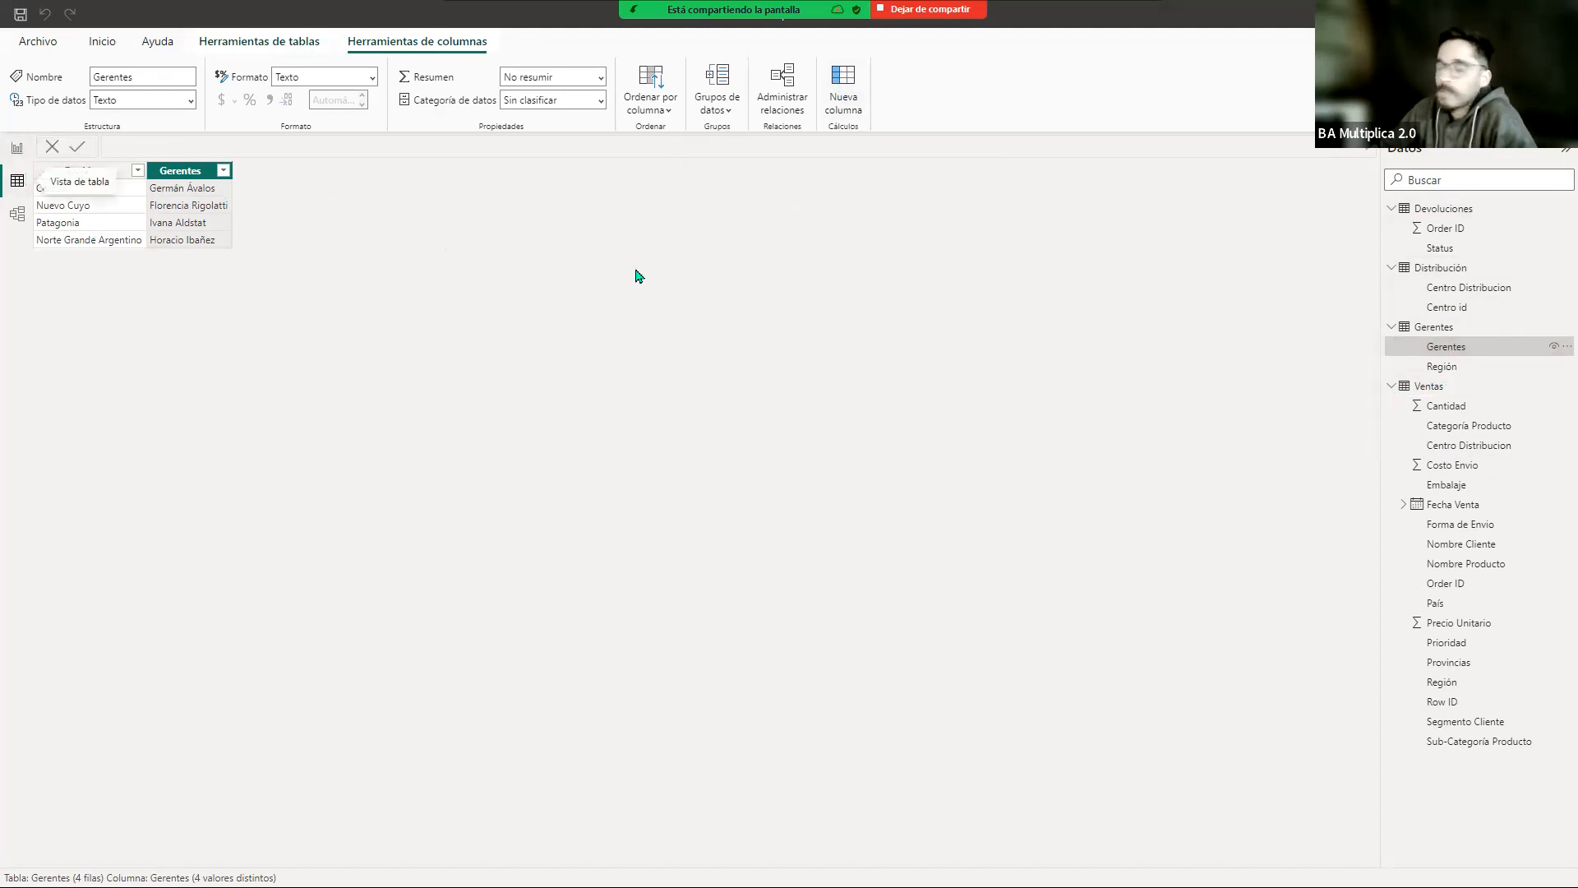
click(16, 149)
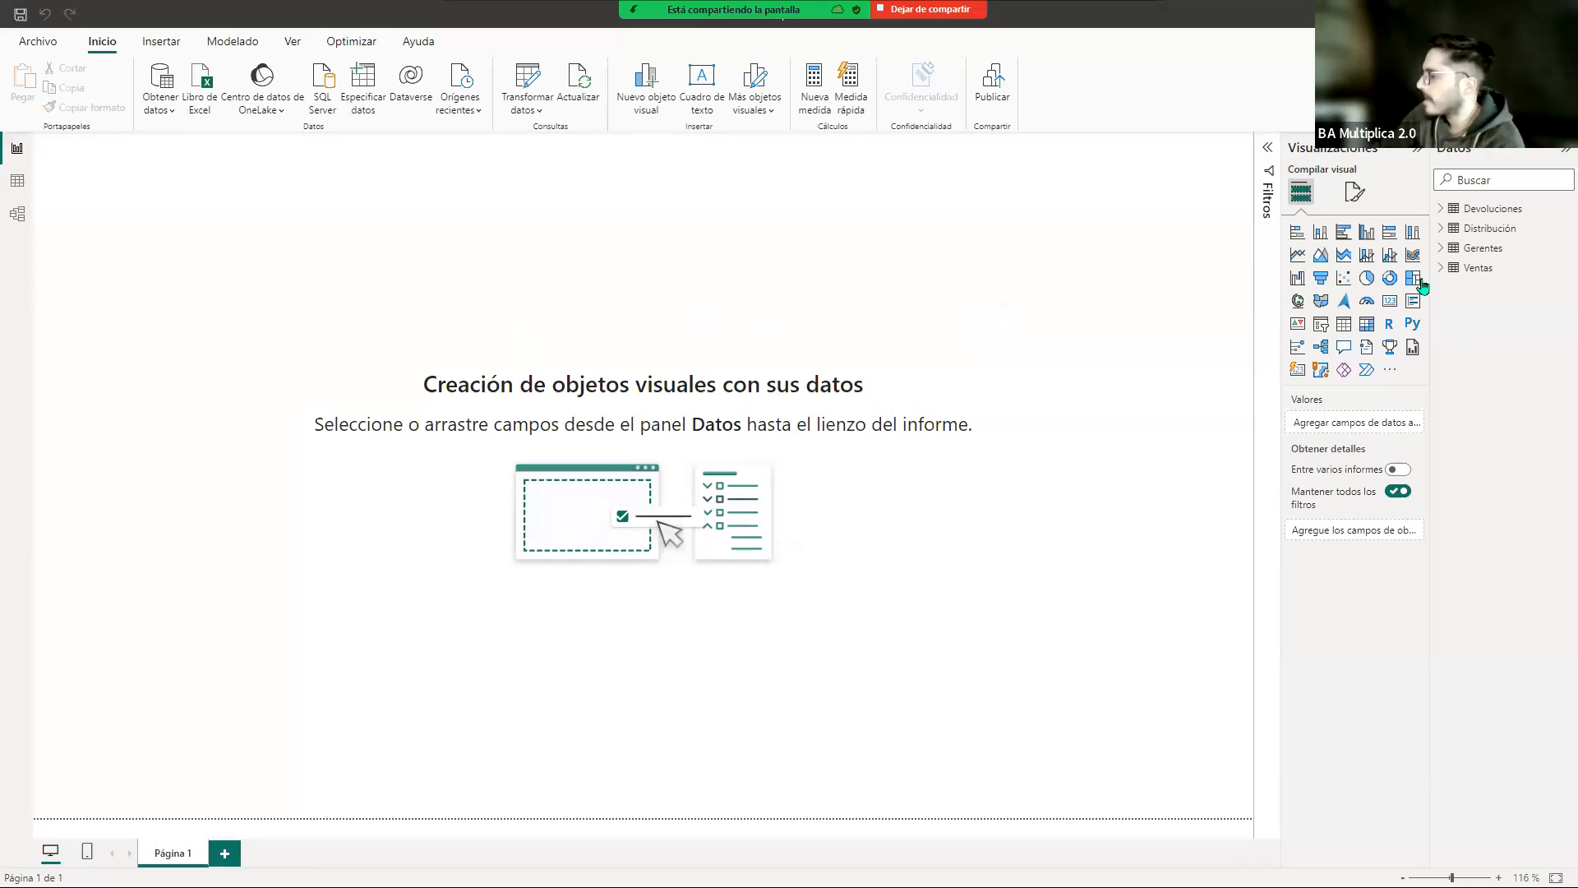
click(1451, 275)
click(1444, 248)
click(1443, 229)
click(1442, 209)
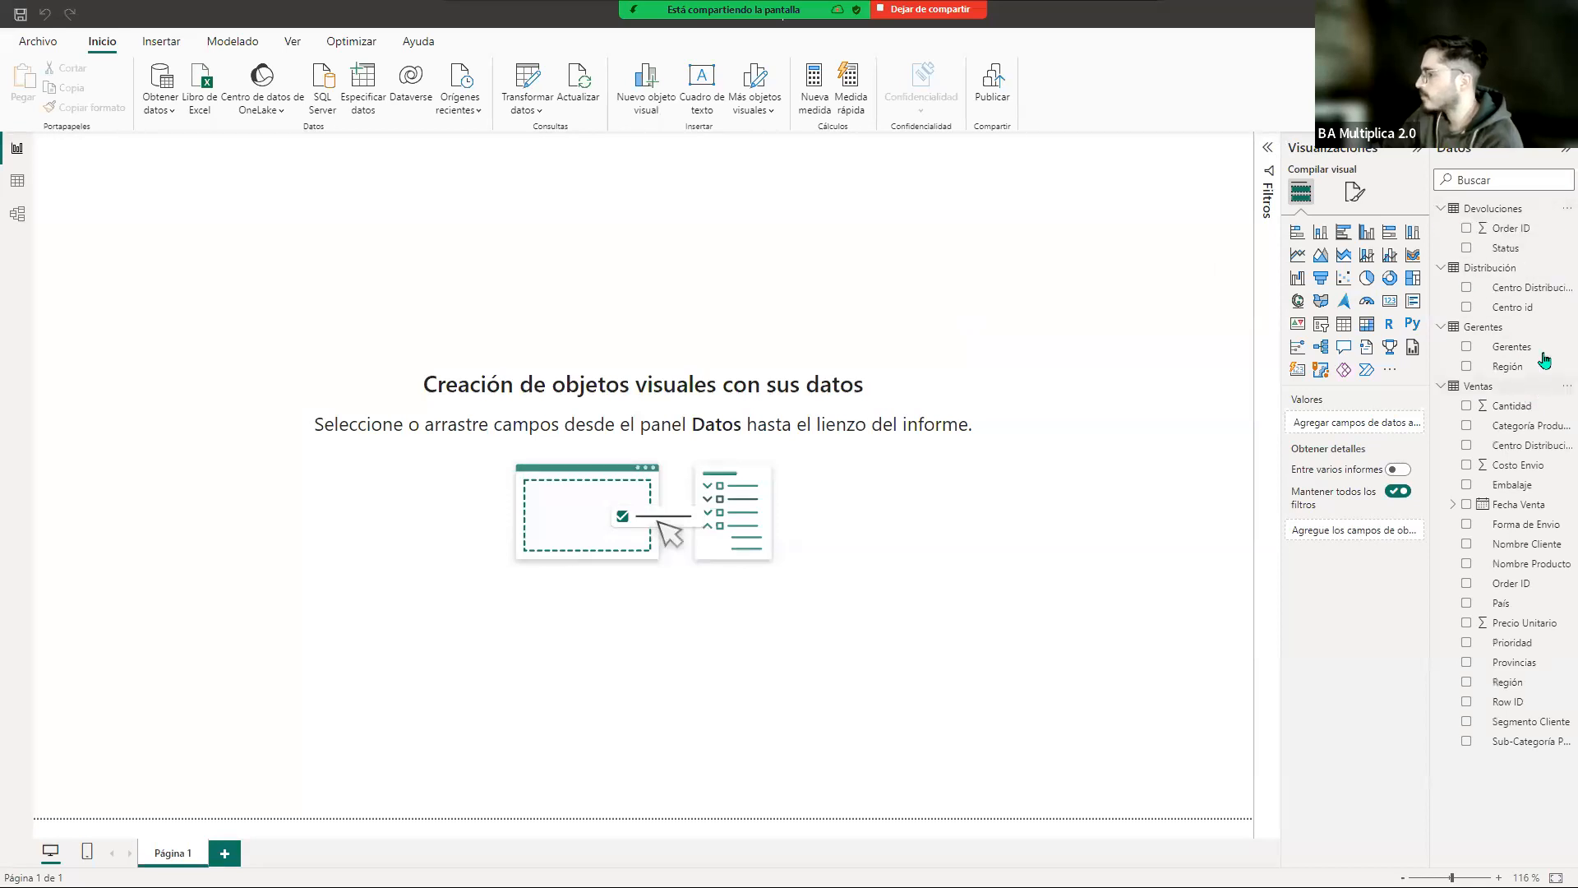
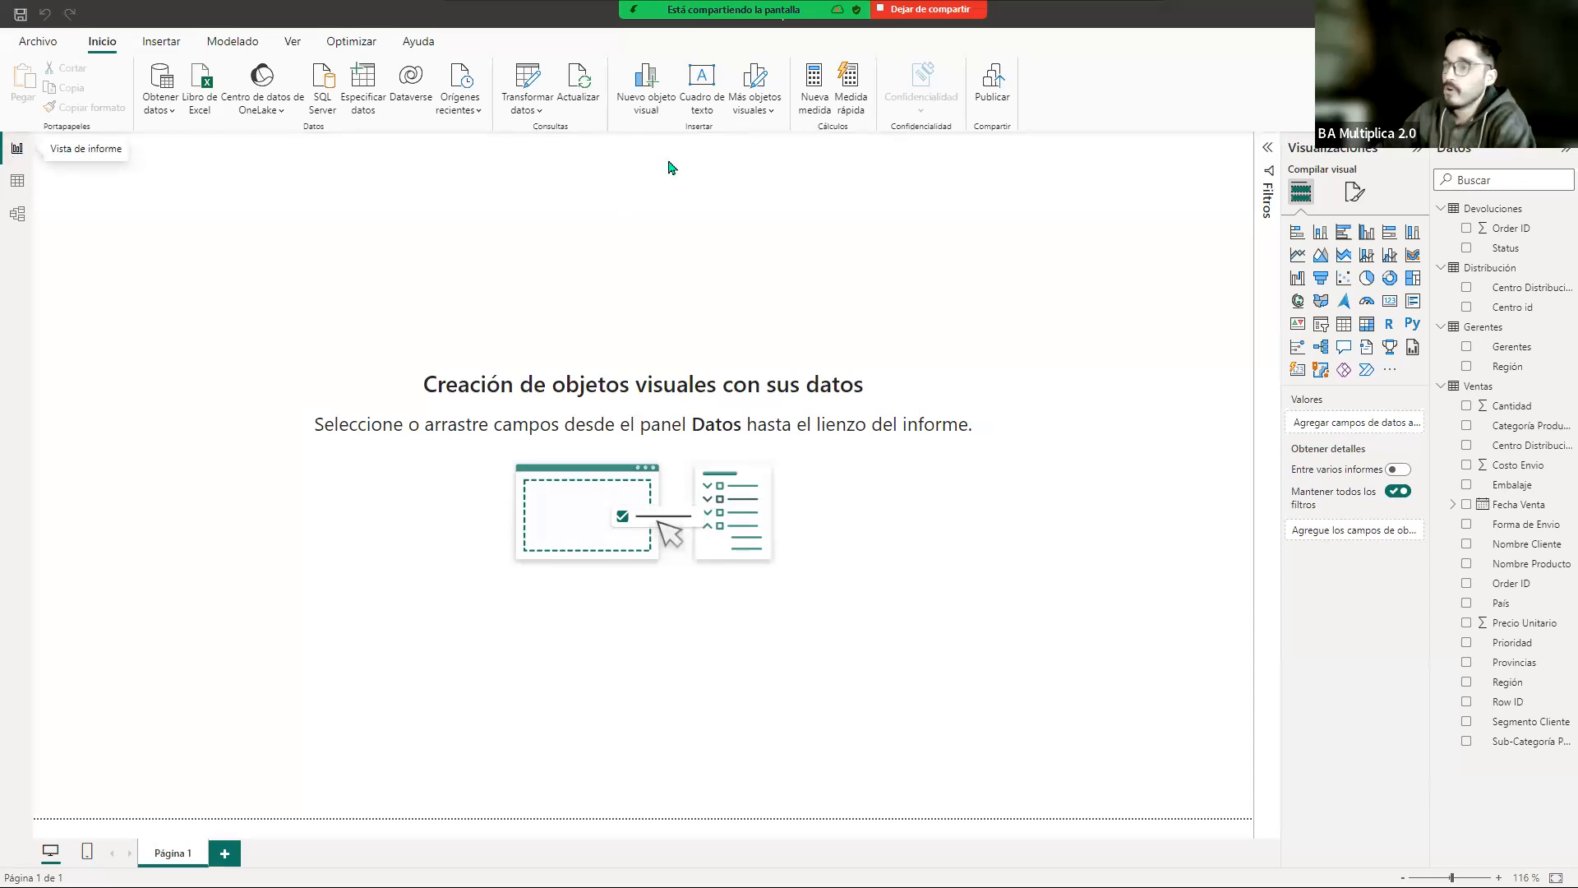
Step: Reopen Power Query, look through the Devoluciones, Distribución, Gerentes and Ventas queries, and close it with changes applied
click(528, 79)
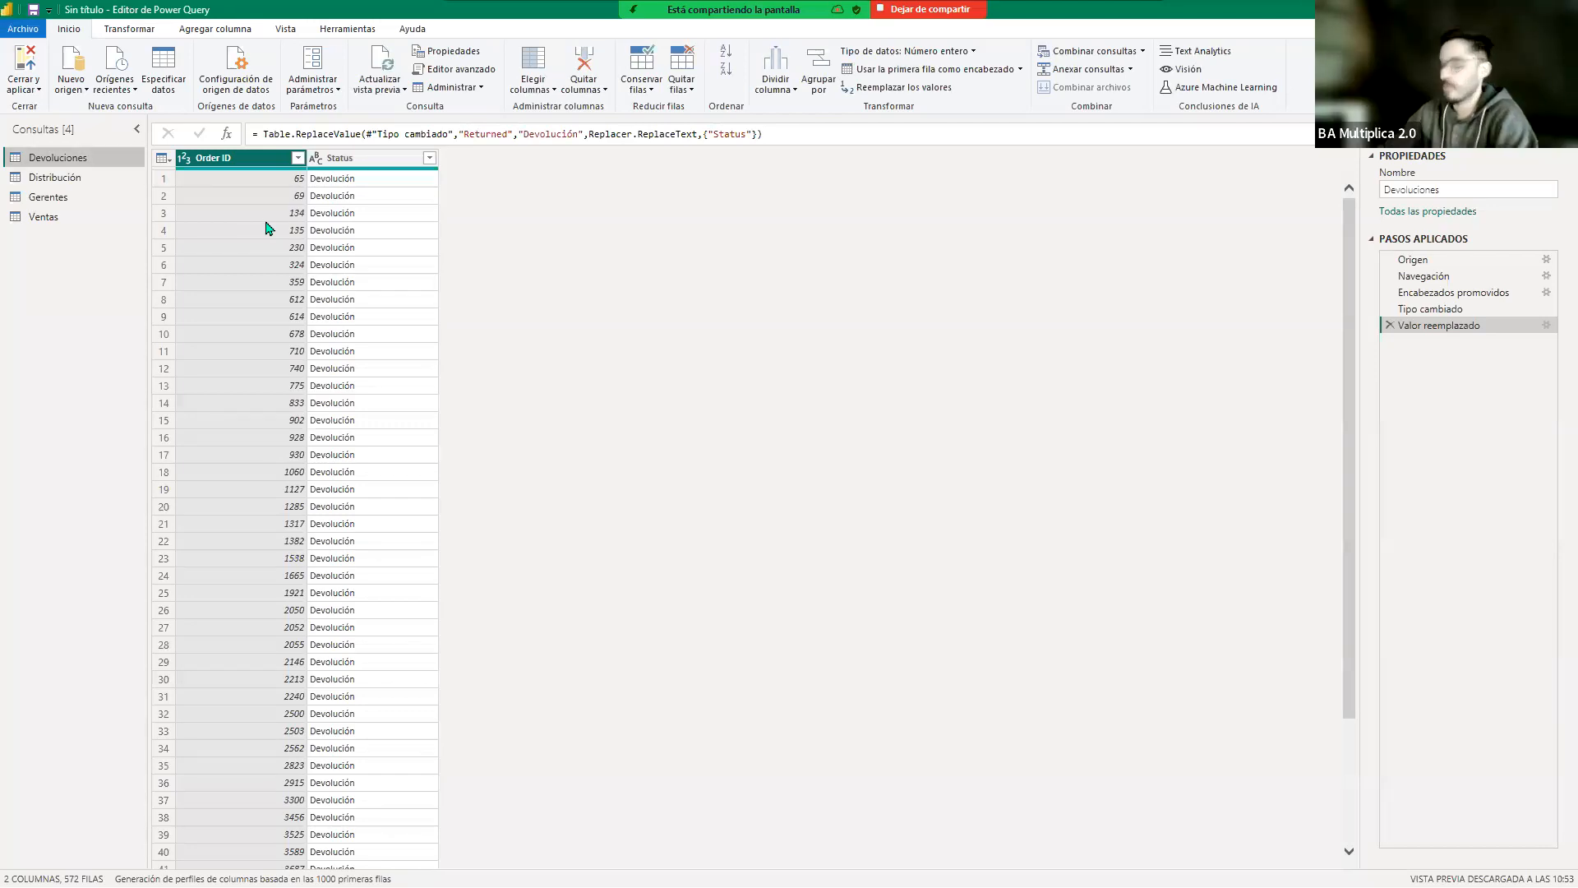
drag(51, 178, 53, 215)
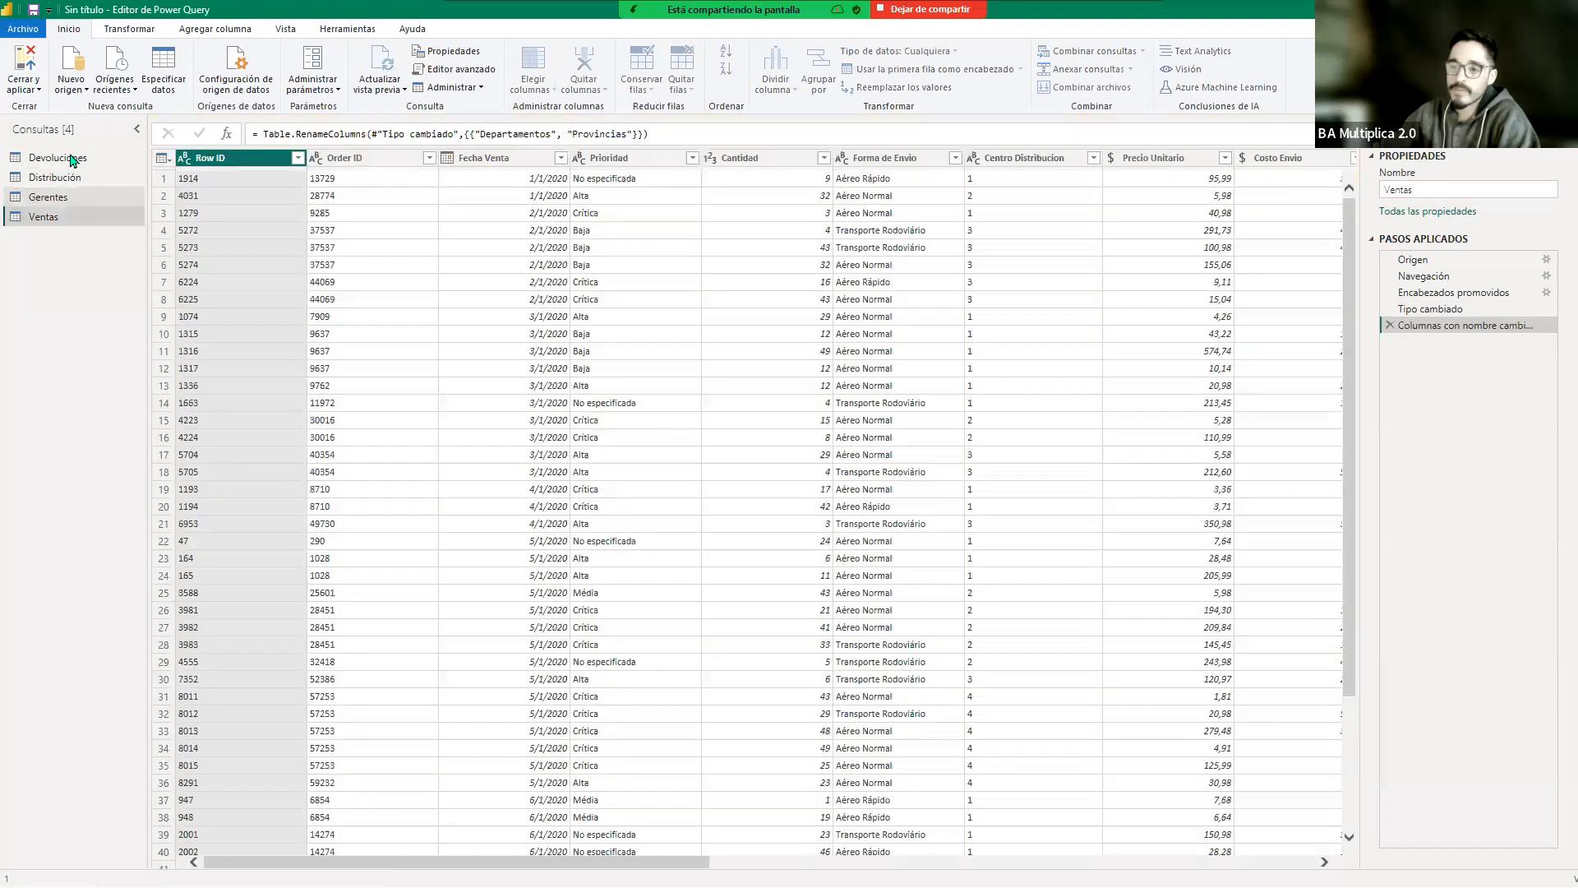
click(73, 162)
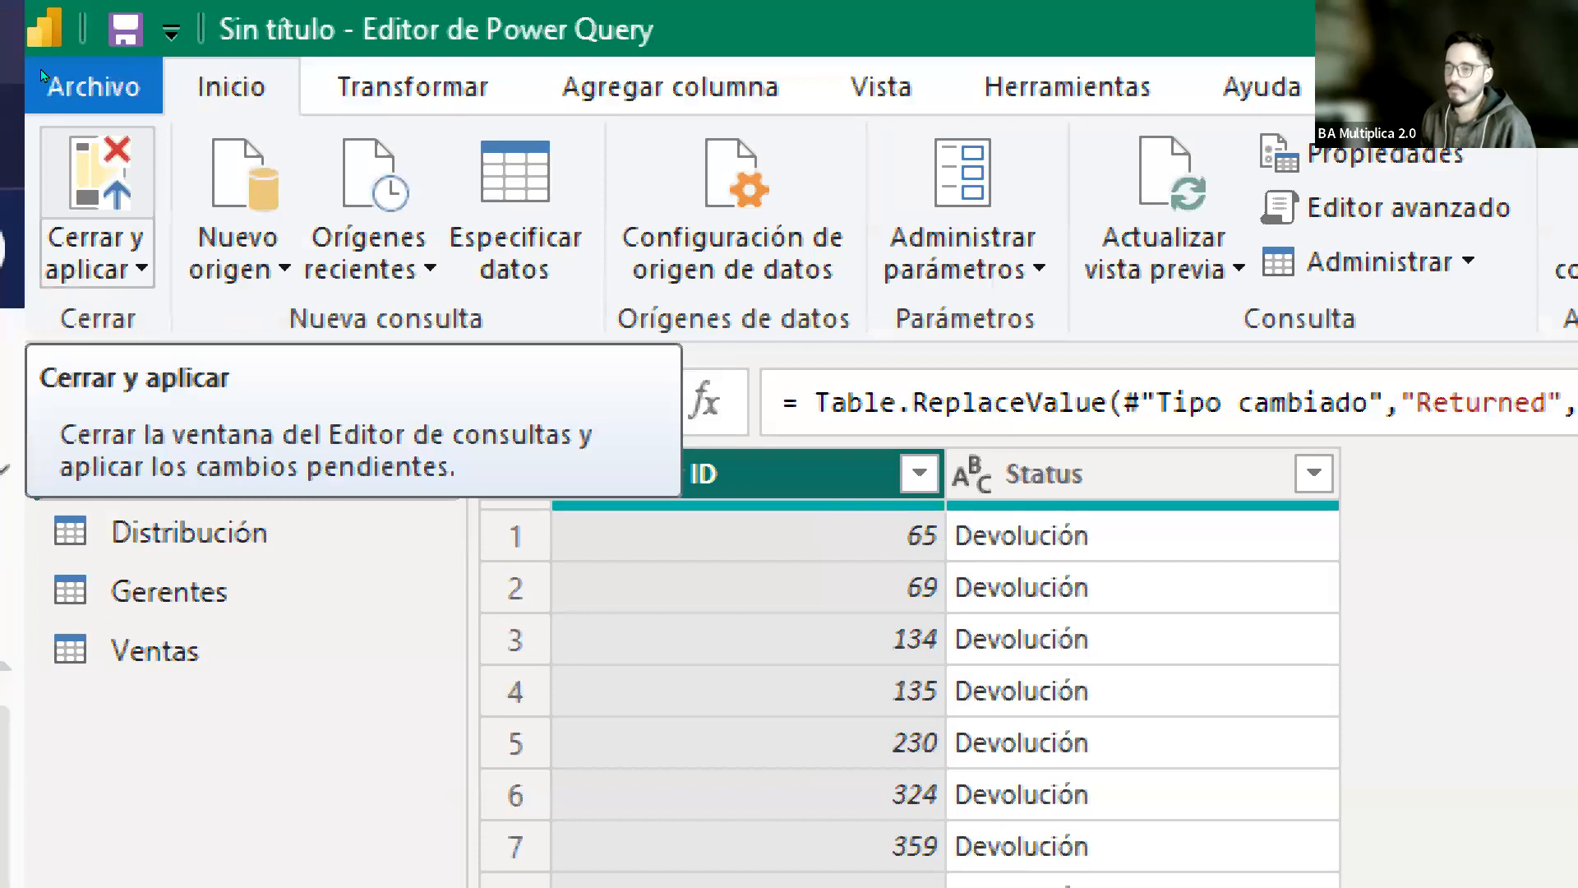
click(97, 177)
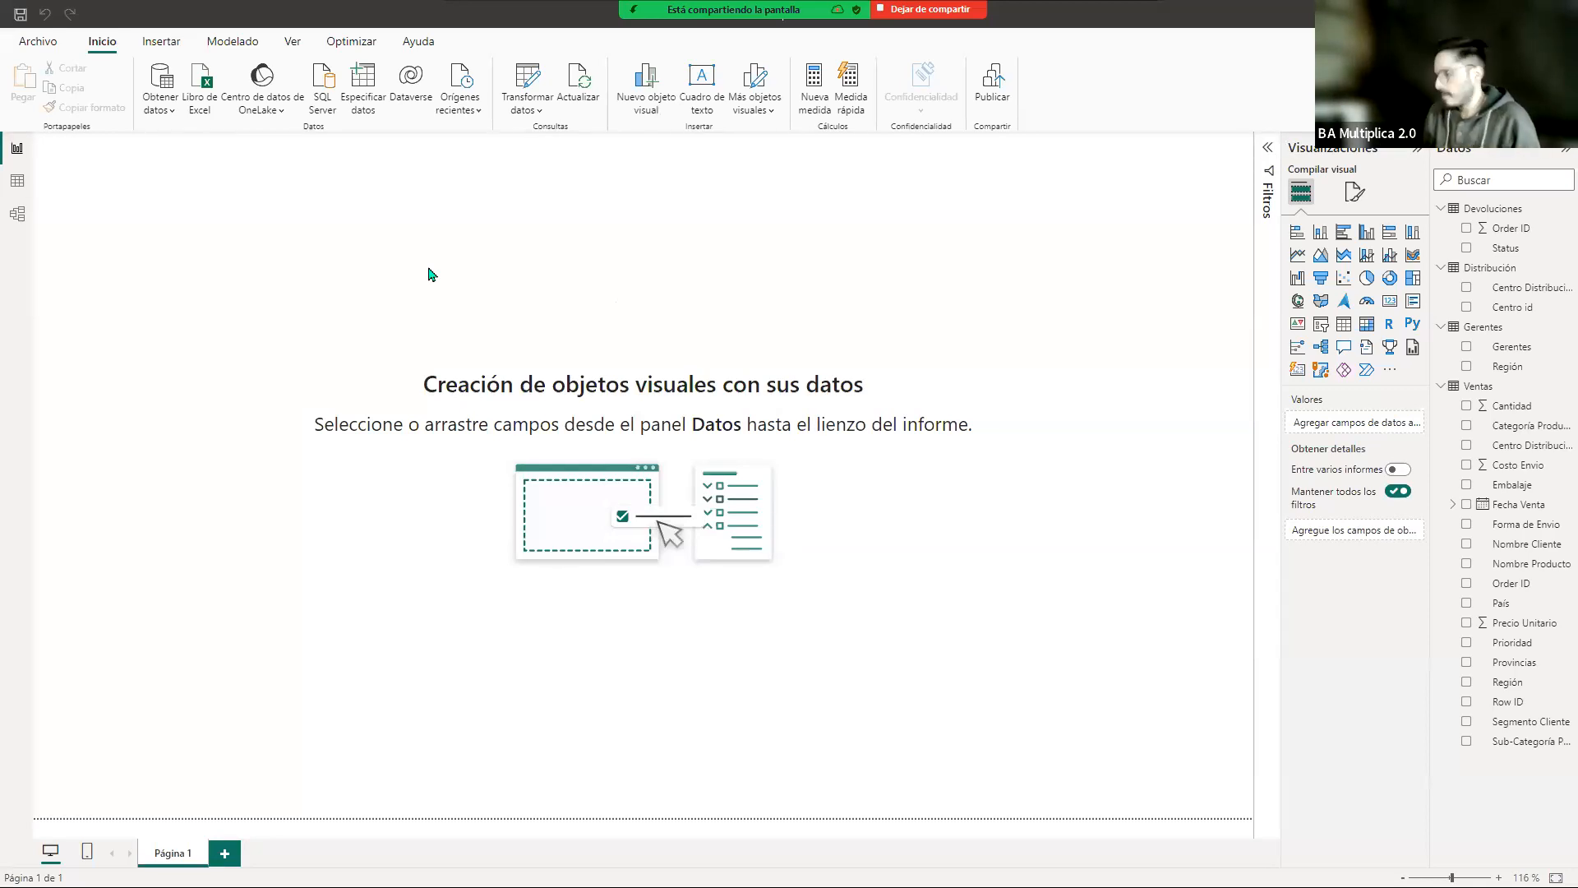
Step: Review the rows of the Ventas and Distribución tables in Table view
click(18, 181)
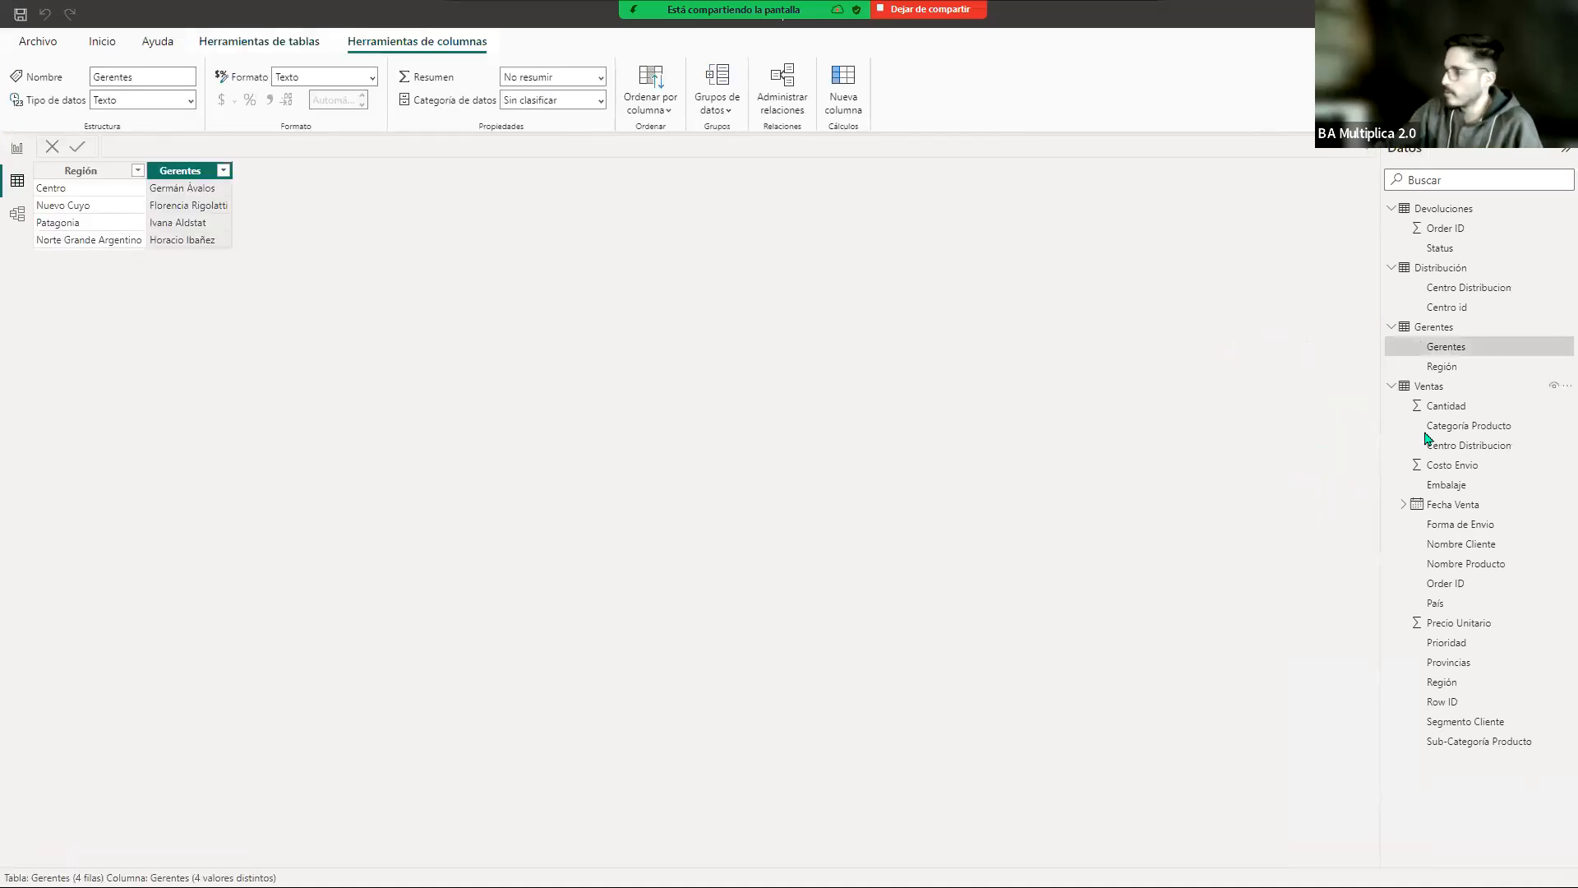
click(1430, 386)
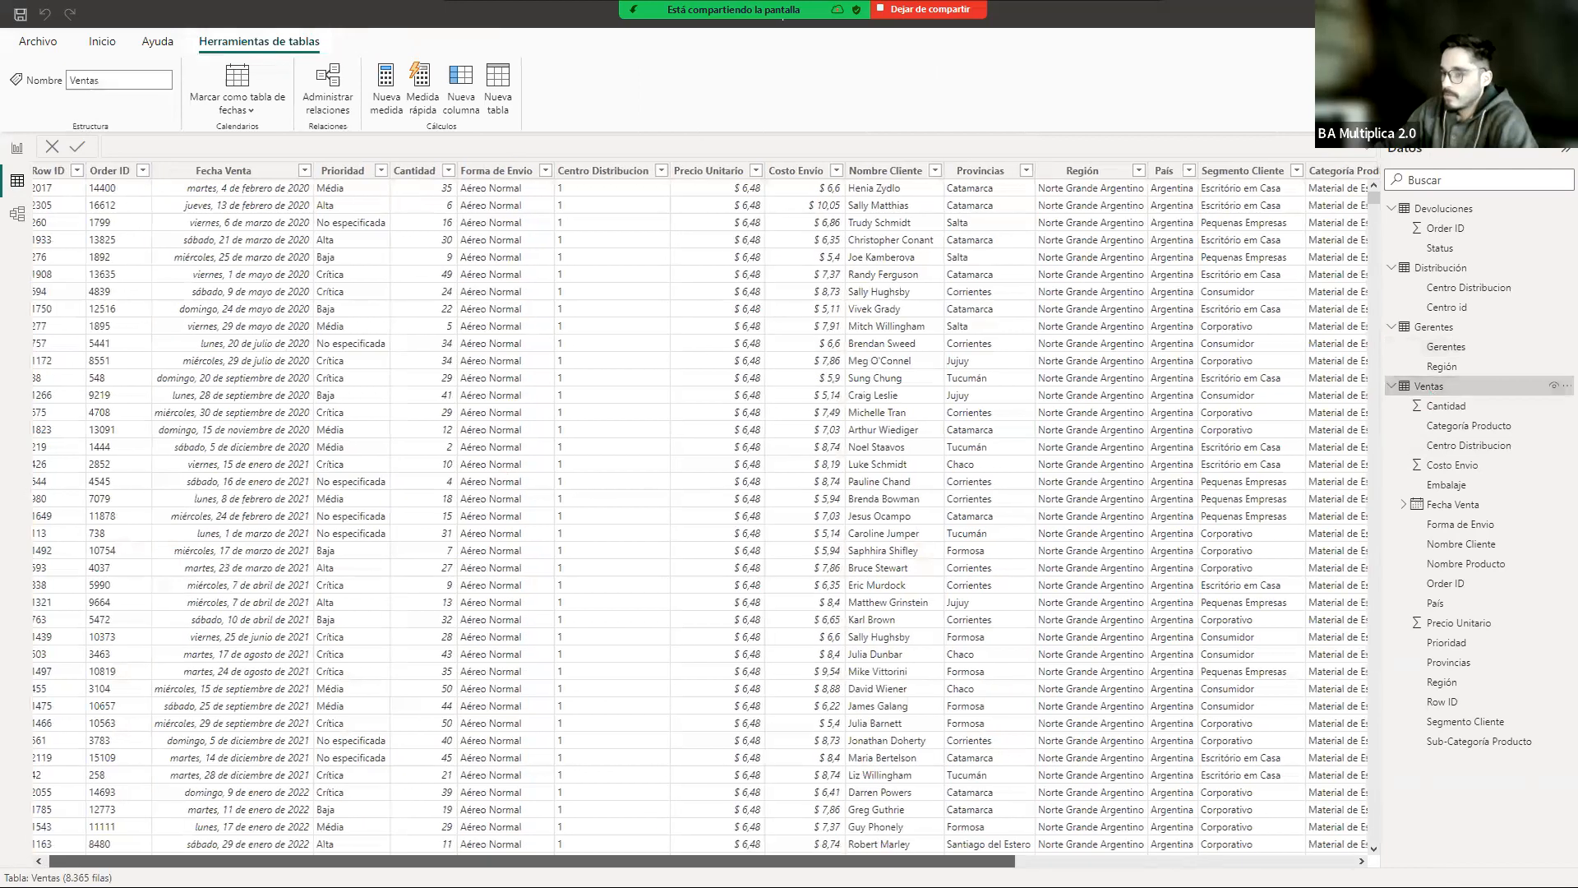
scroll(579, 290, right, 1)
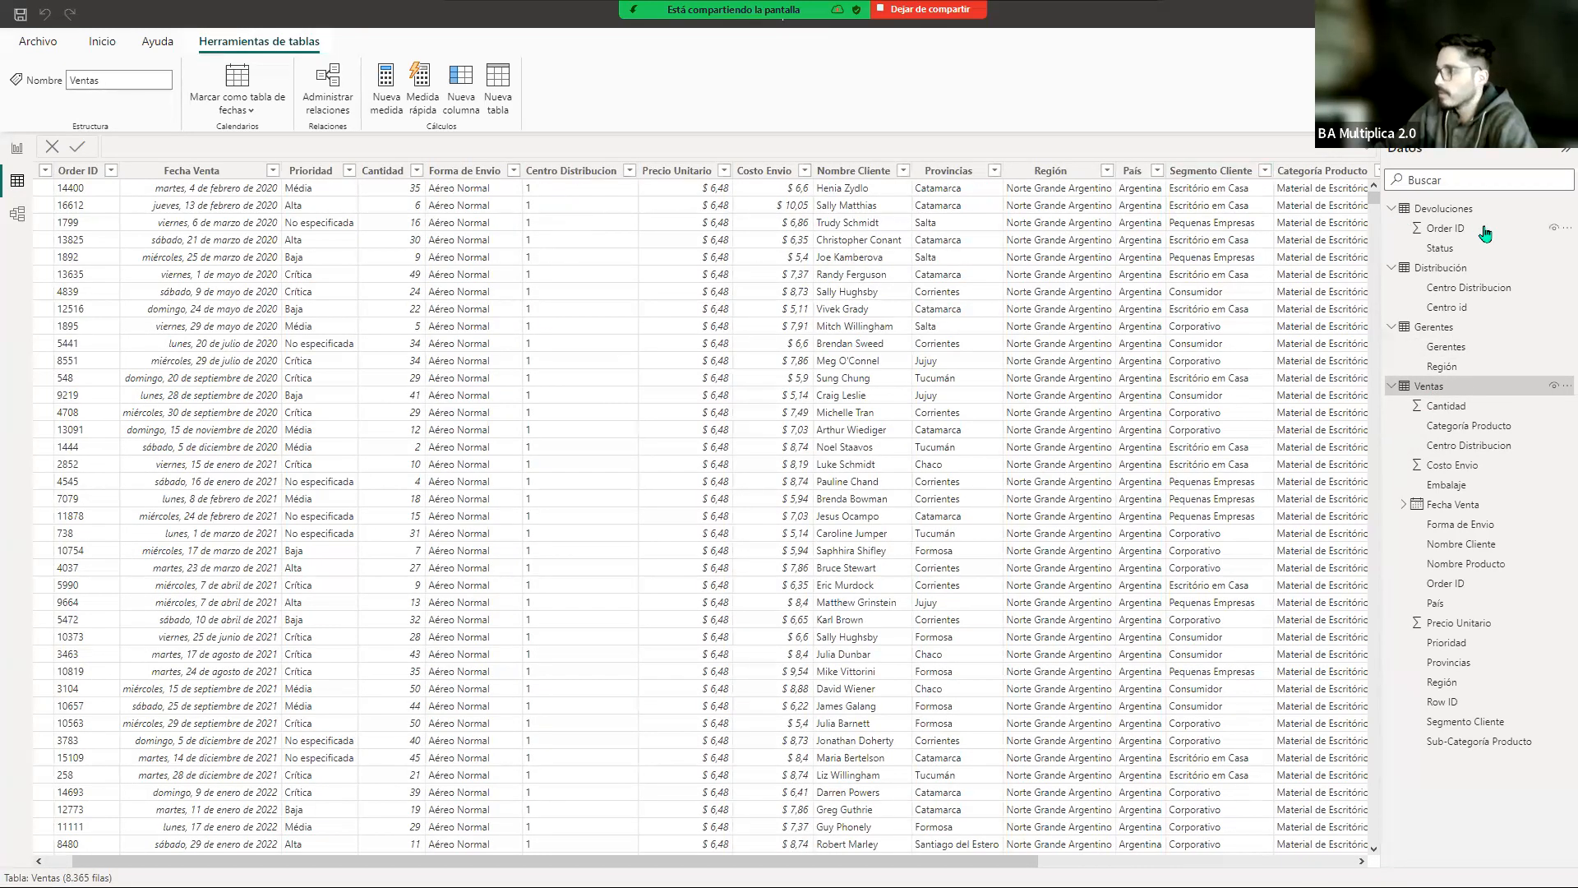
click(1462, 271)
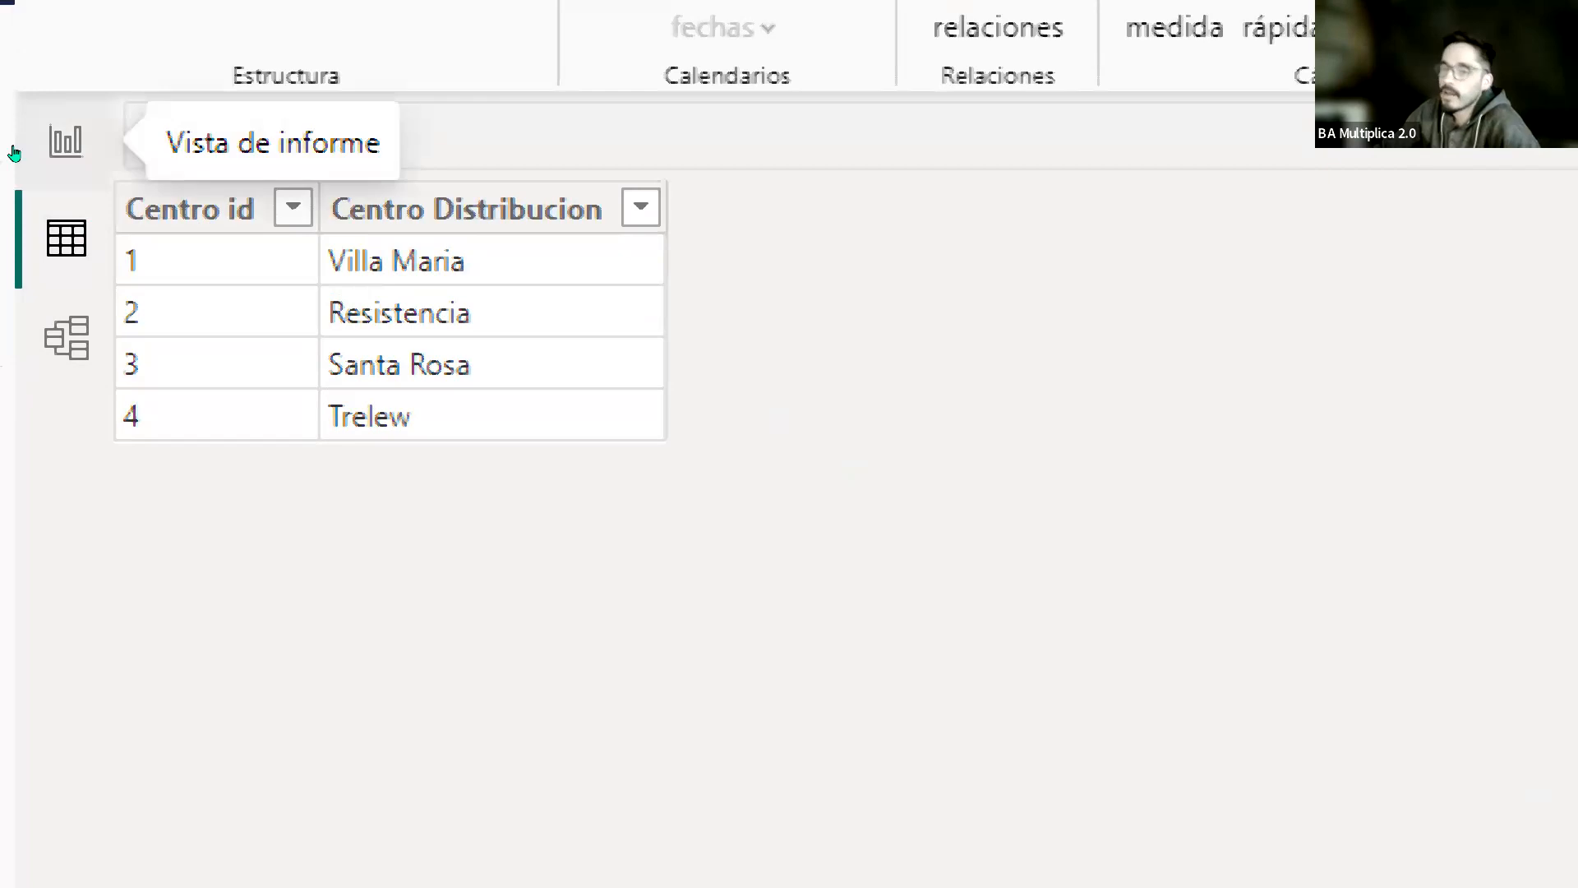
Step: Open Model view and spread out the table cards, with Gerentes and Distribución on one side of Ventas and Devoluciones on the other
click(18, 215)
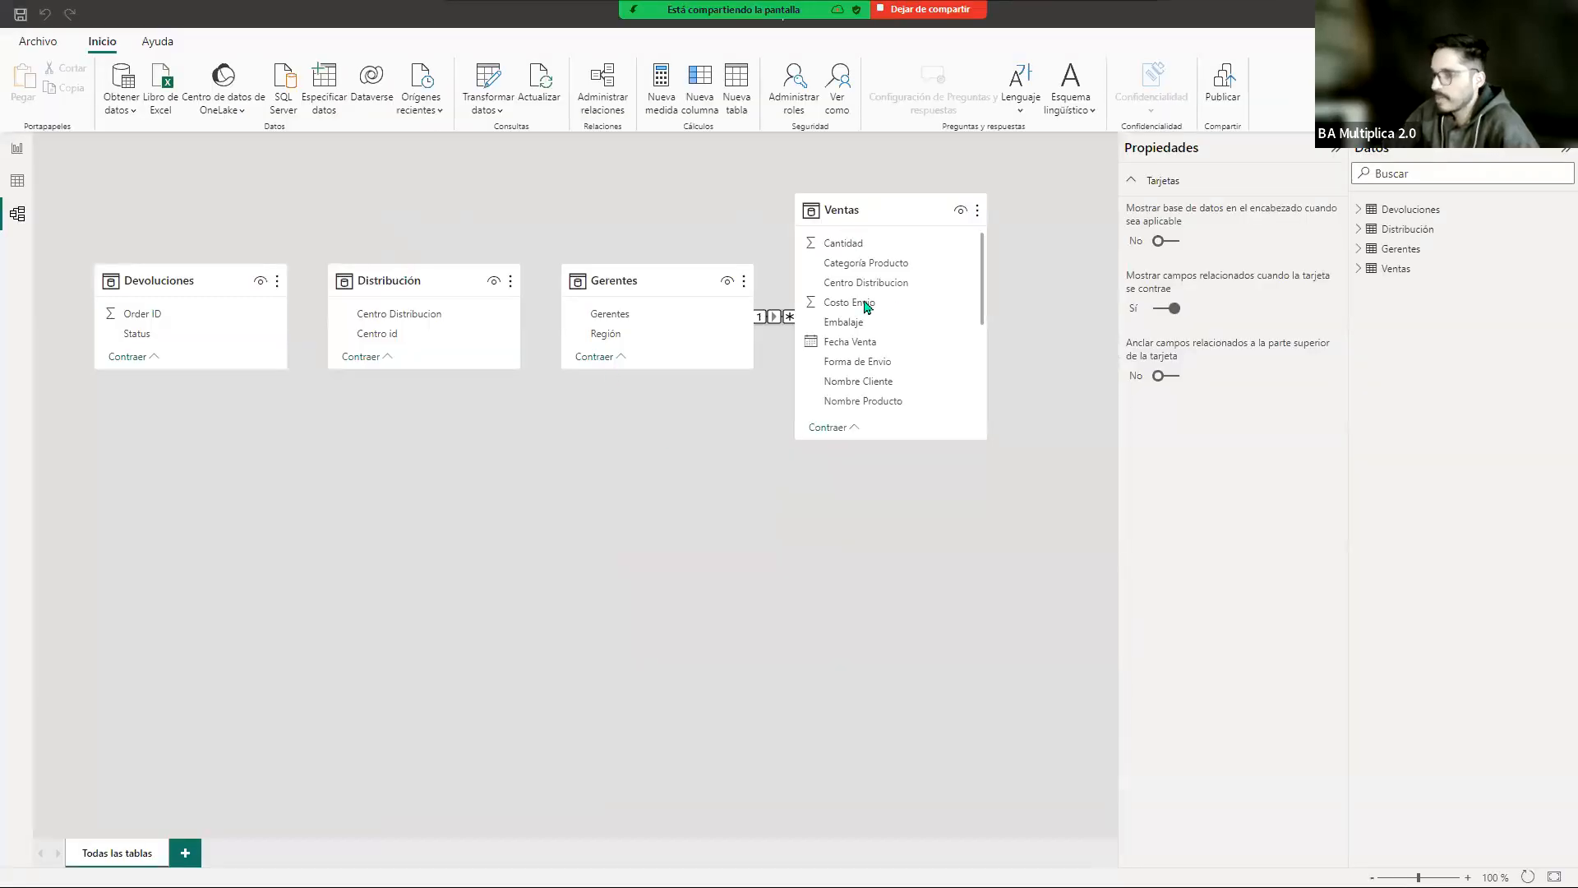
drag(660, 282, 628, 211)
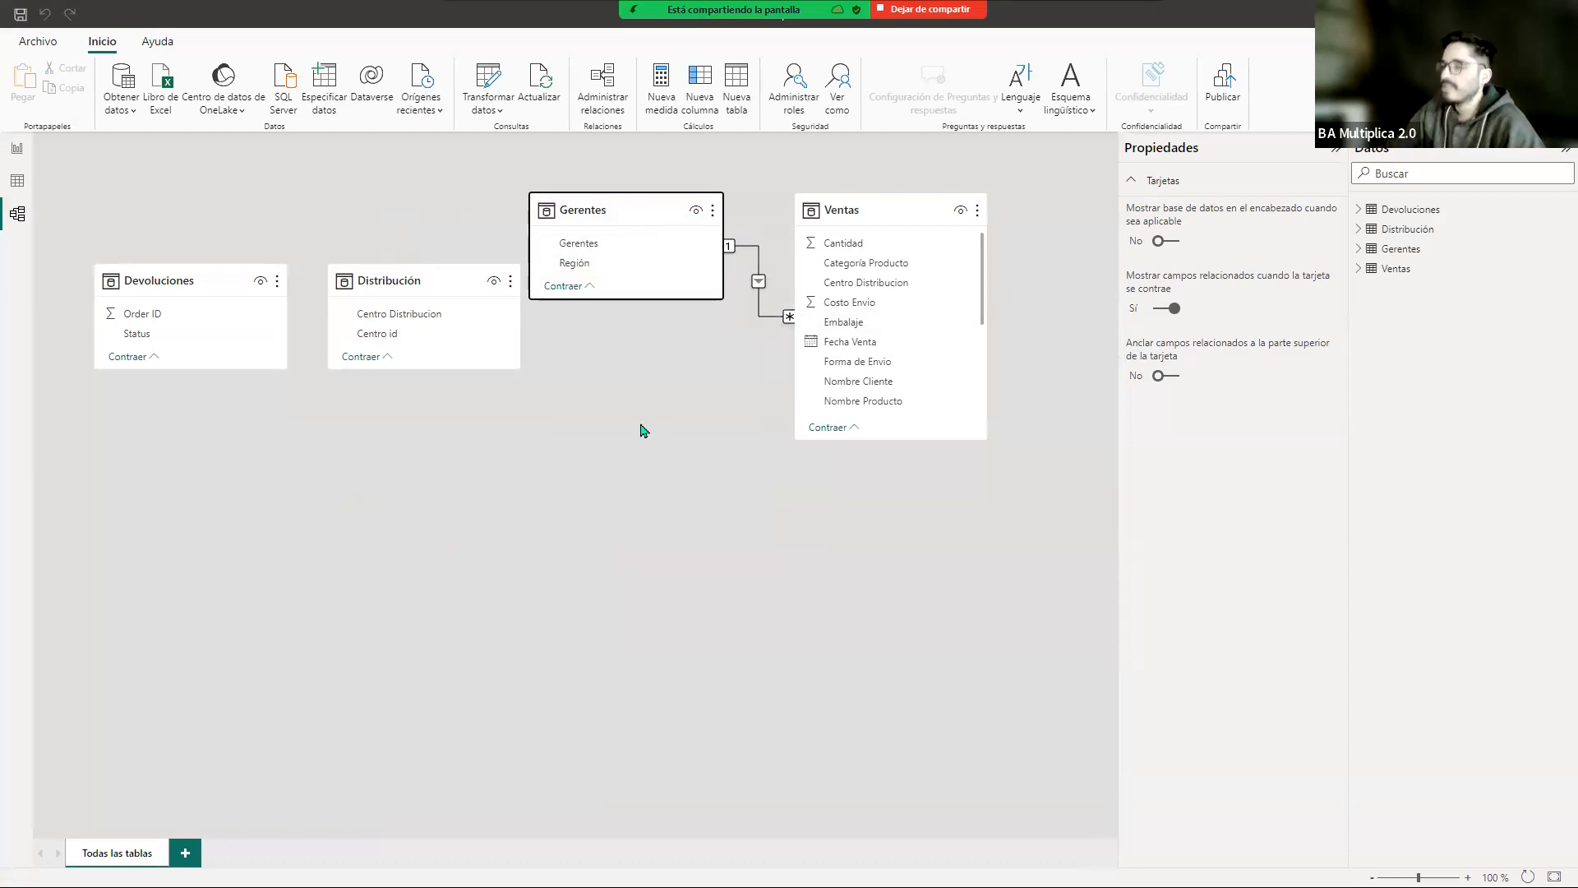
drag(411, 276, 585, 542)
click(626, 207)
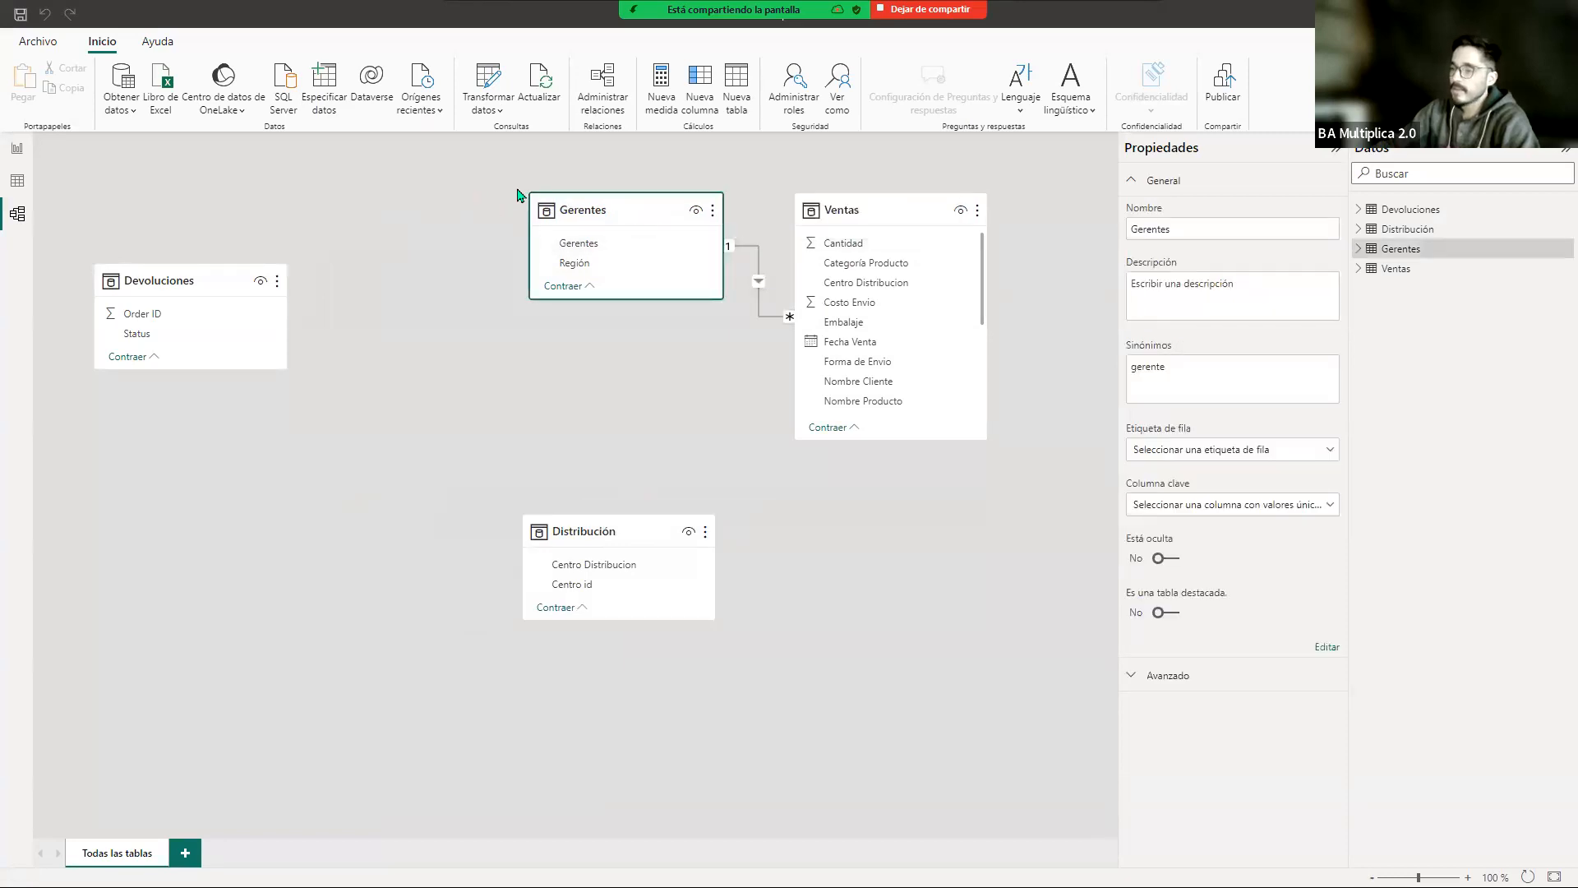
drag(650, 206, 462, 201)
drag(865, 216, 699, 215)
drag(222, 280, 992, 395)
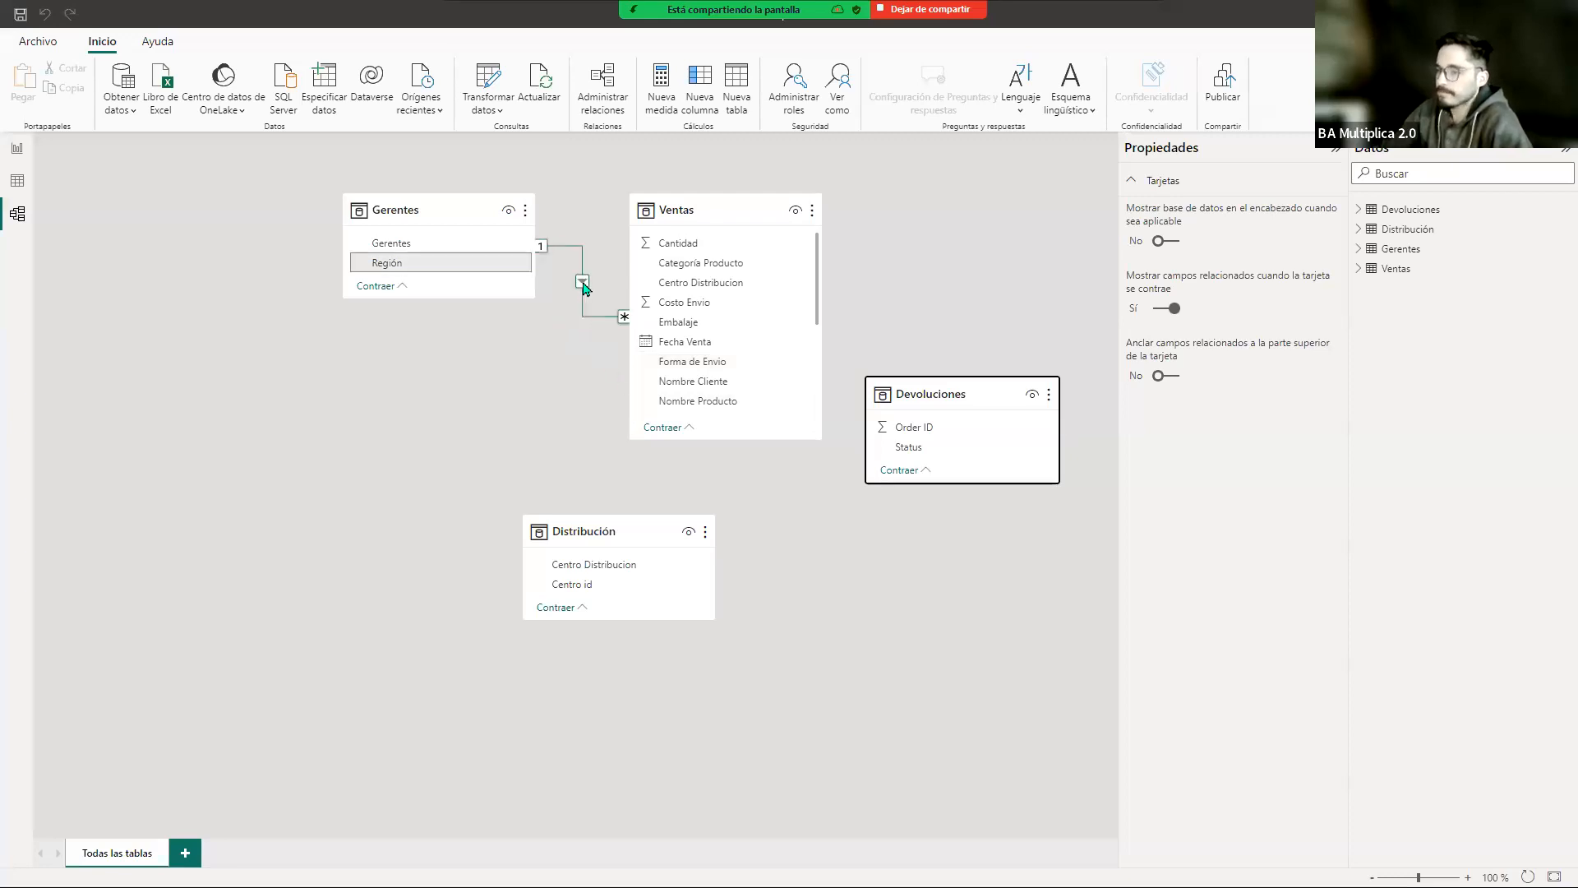
drag(651, 528, 358, 485)
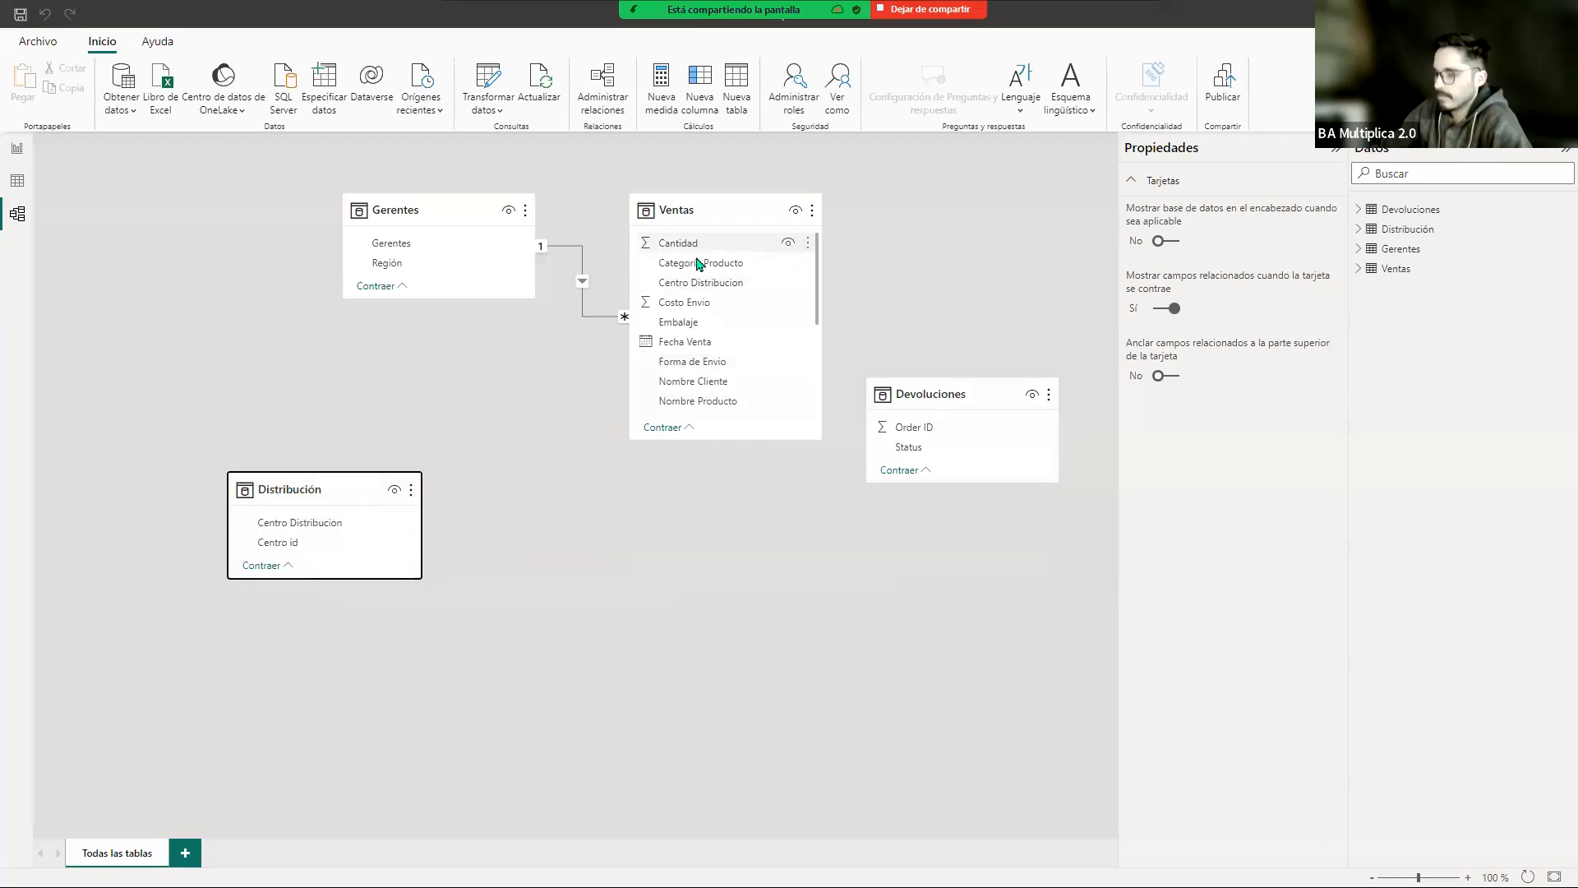
Step: Bring the table cards closer around Ventas and enlarge them so that every Ventas field is listed
drag(489, 217, 348, 225)
drag(379, 490, 345, 398)
drag(750, 216, 671, 215)
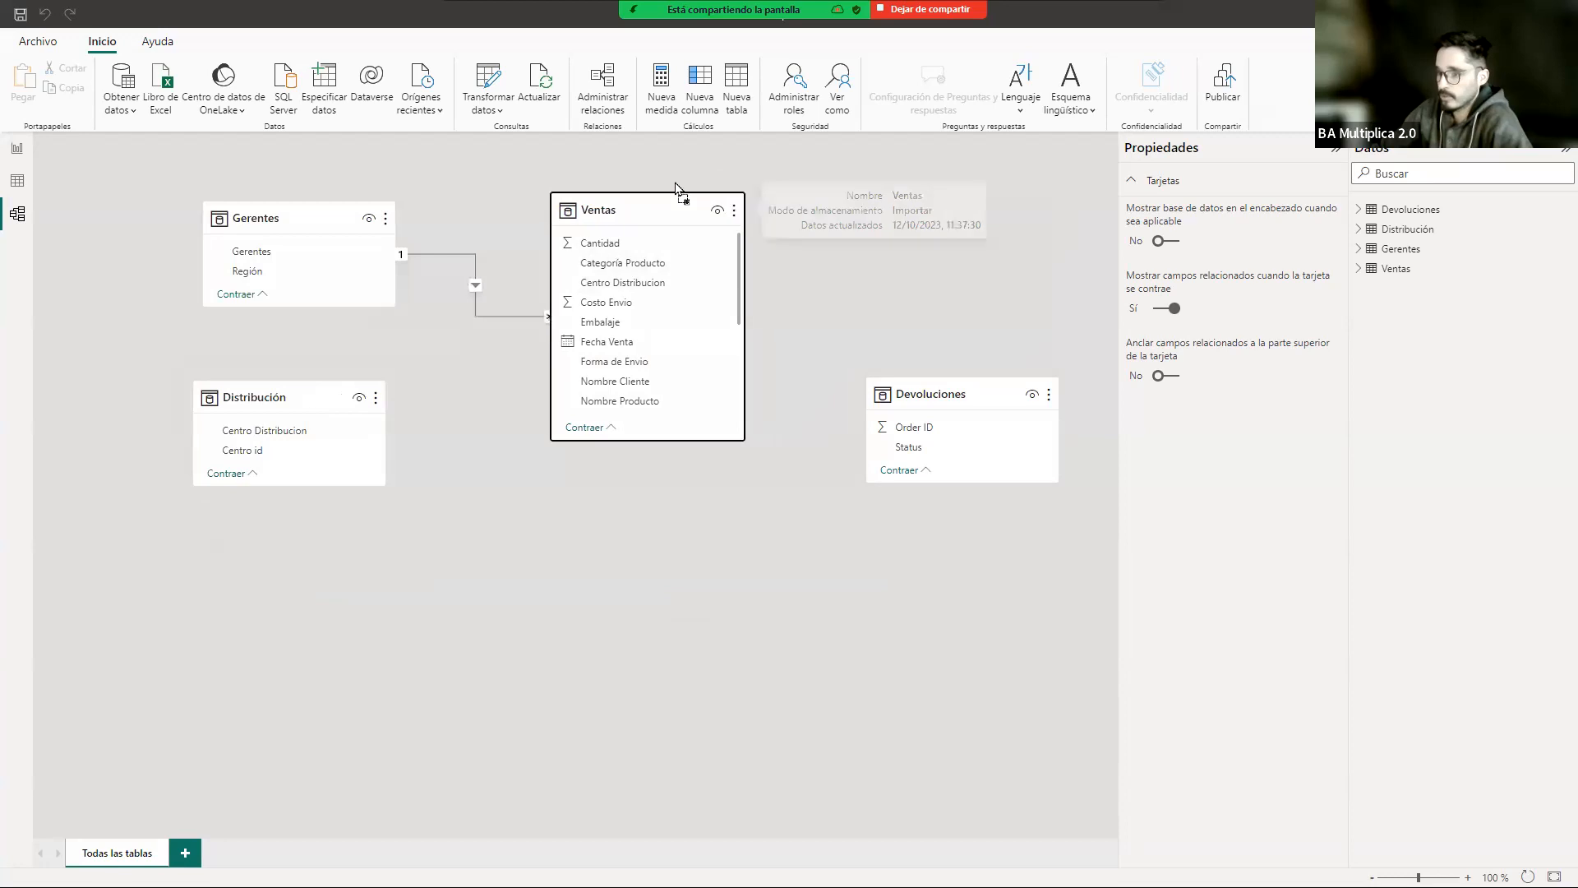
drag(986, 393, 921, 298)
drag(642, 441, 648, 701)
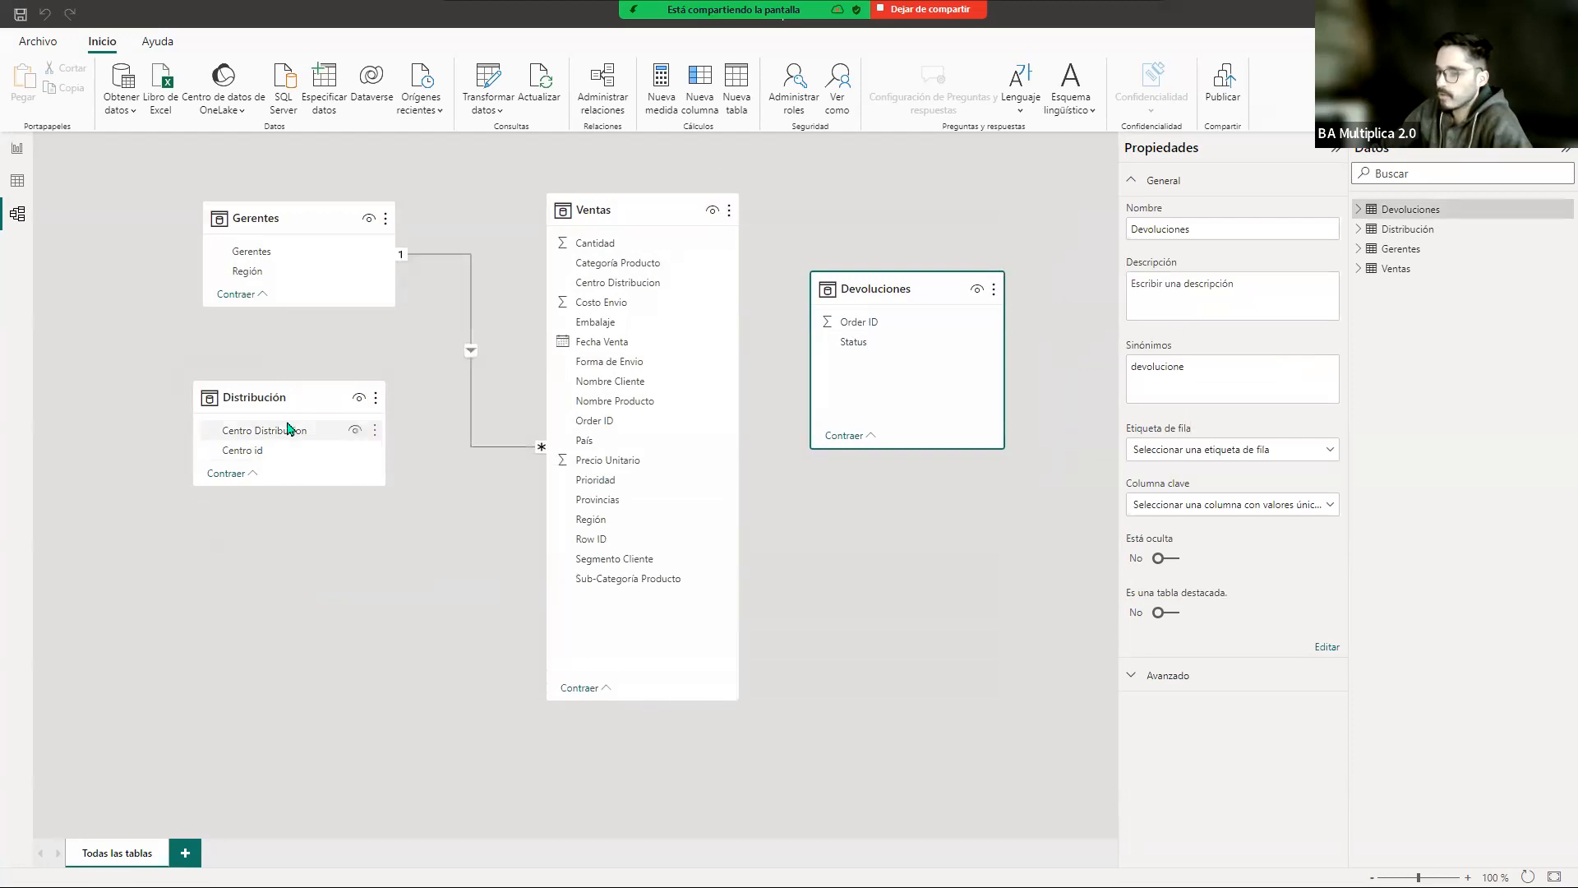
drag(313, 408, 363, 646)
drag(278, 306, 283, 333)
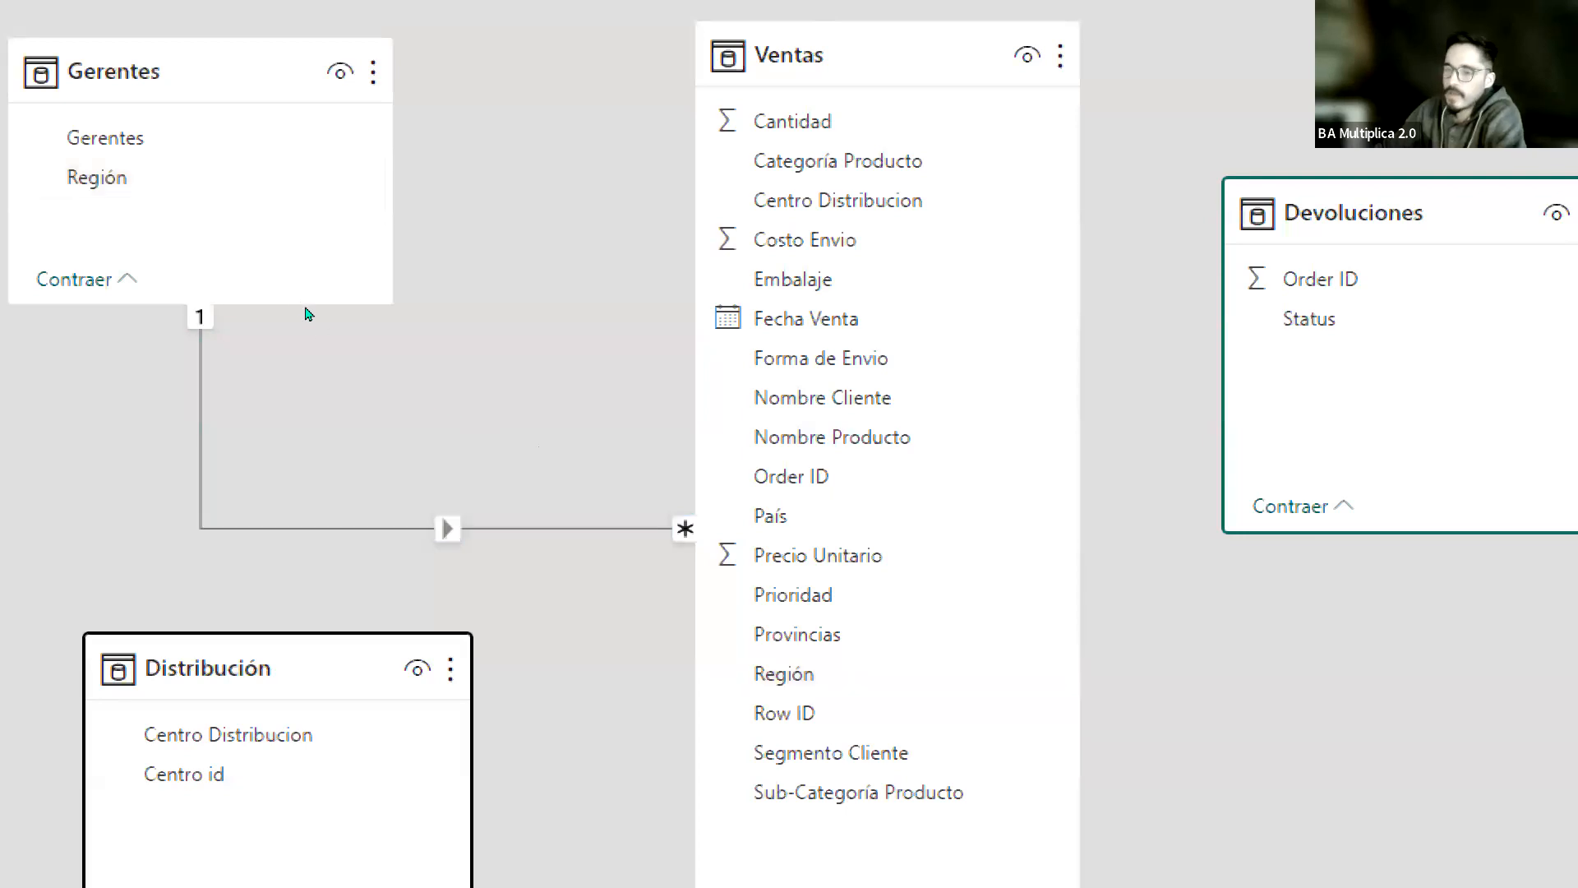
Step: Examine the relationship between Gerentes and Ventas, check the Ventas rows in Table view and return to Model view
click(422, 455)
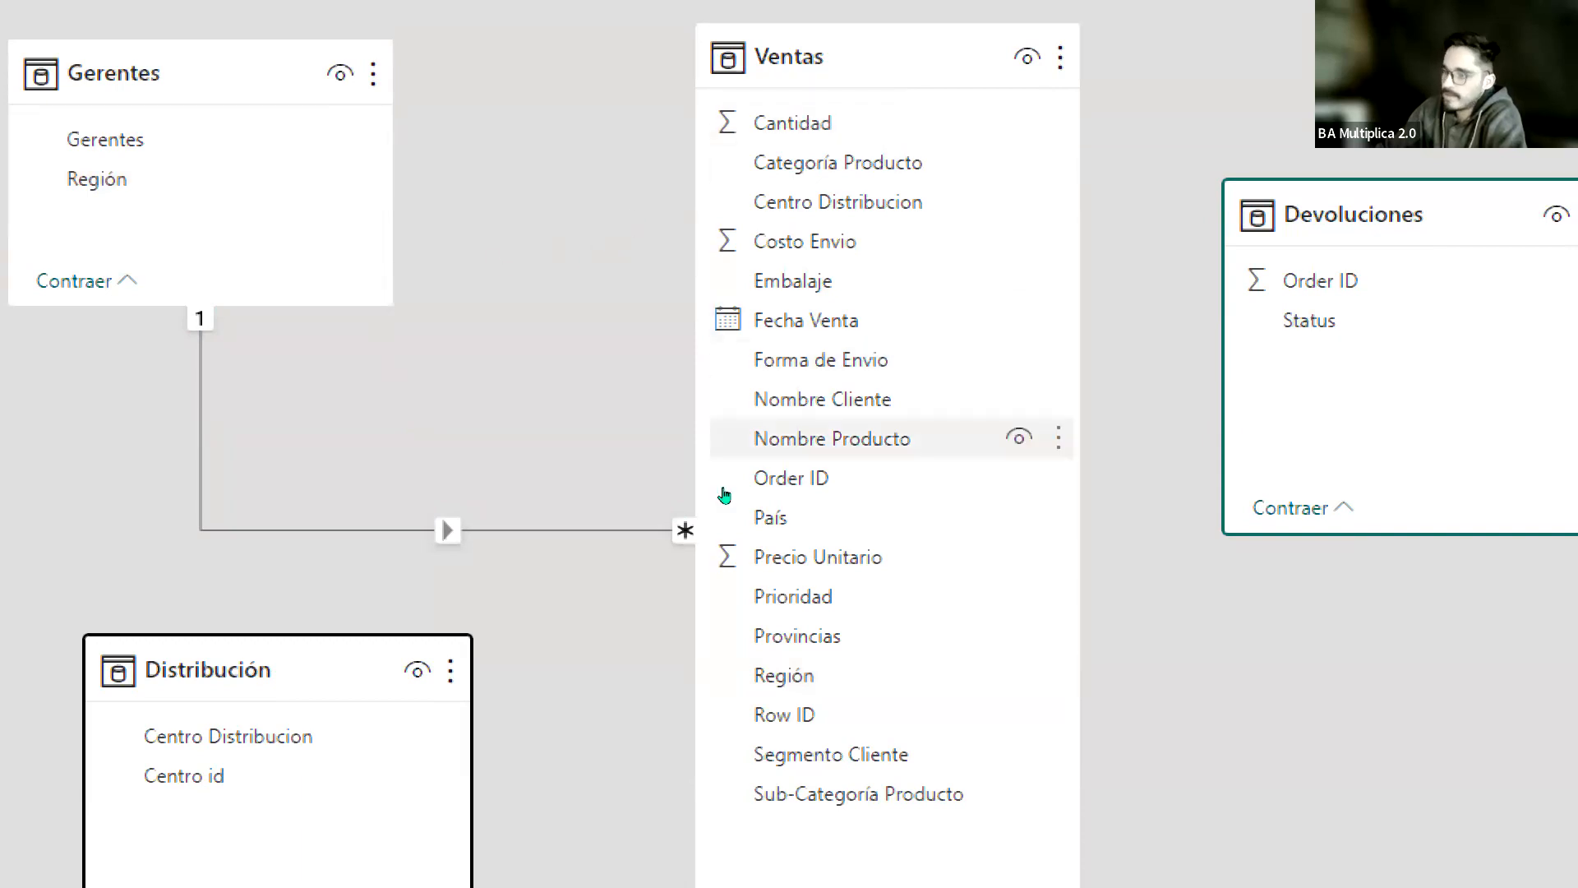
scroll(657, 486, down, 1)
scroll(633, 233, up, 1)
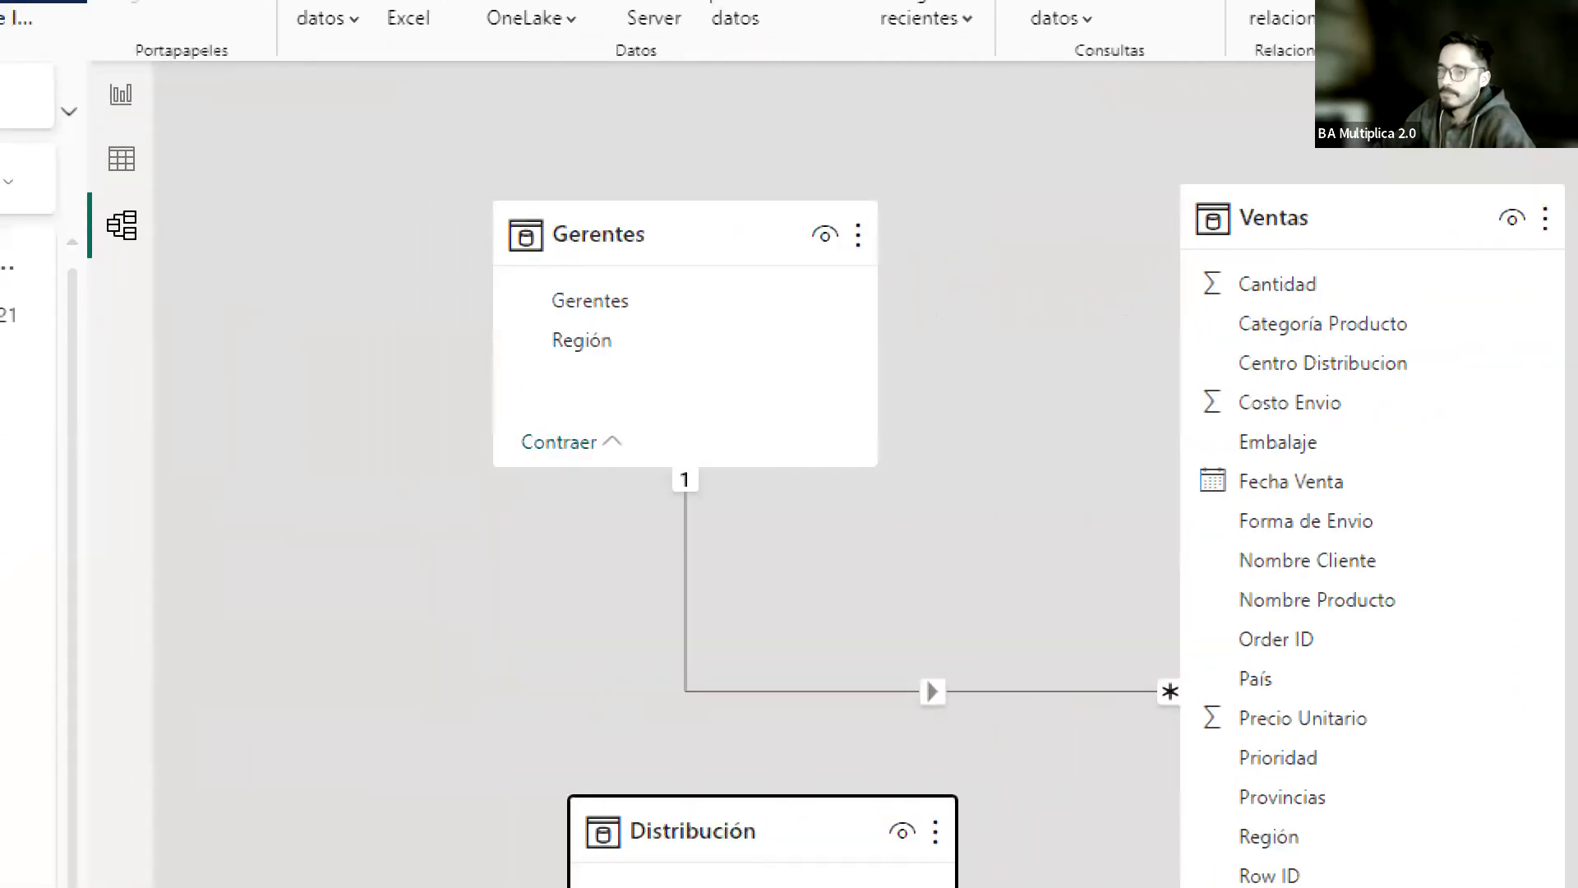
click(121, 158)
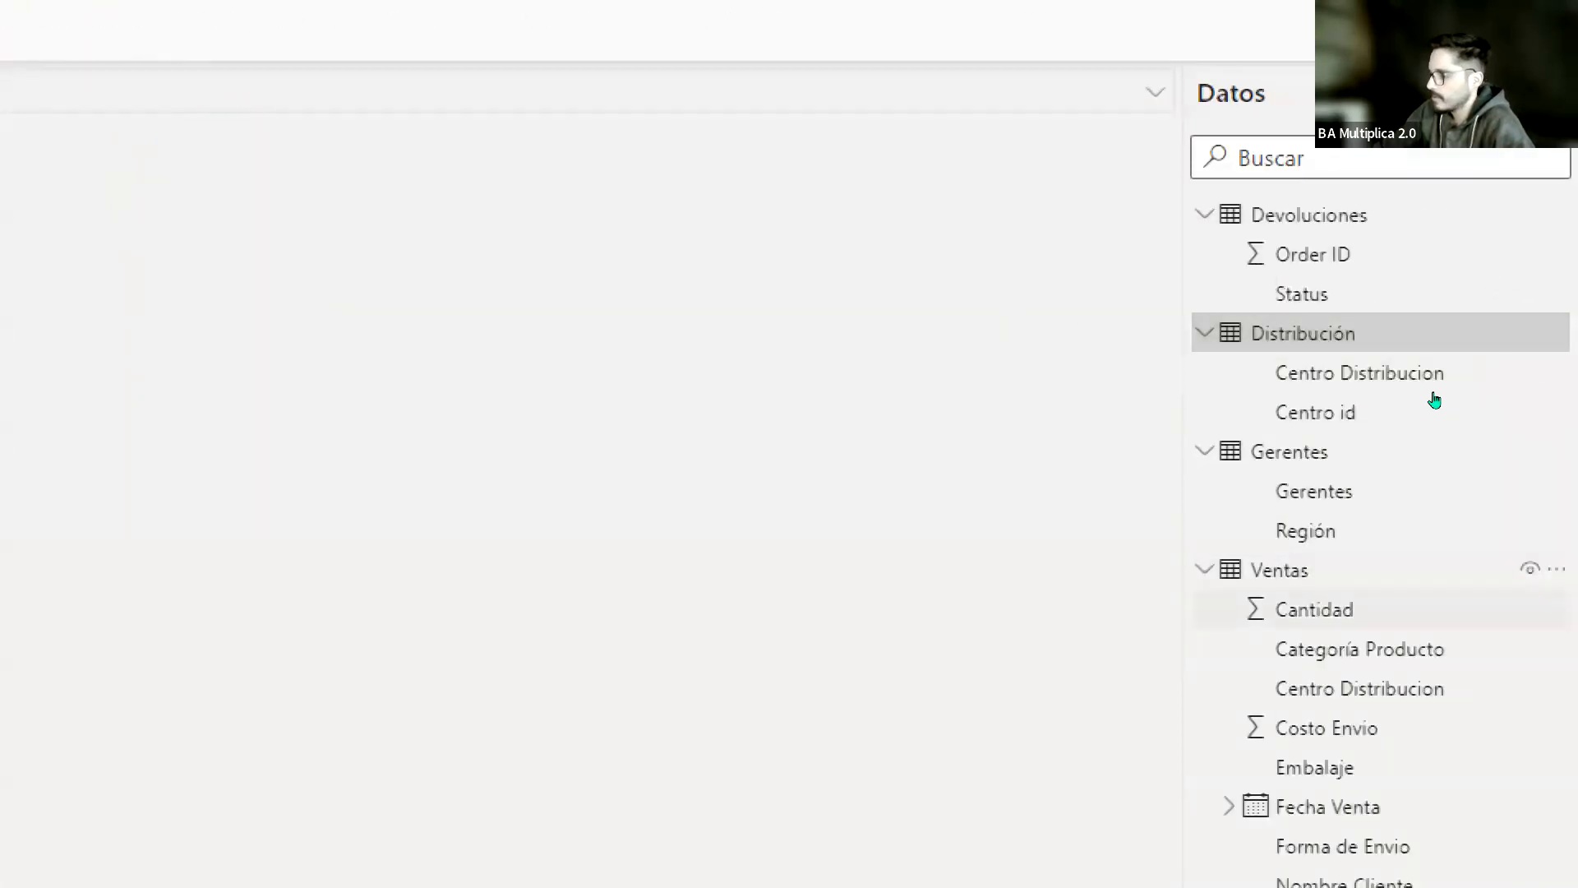
click(1358, 569)
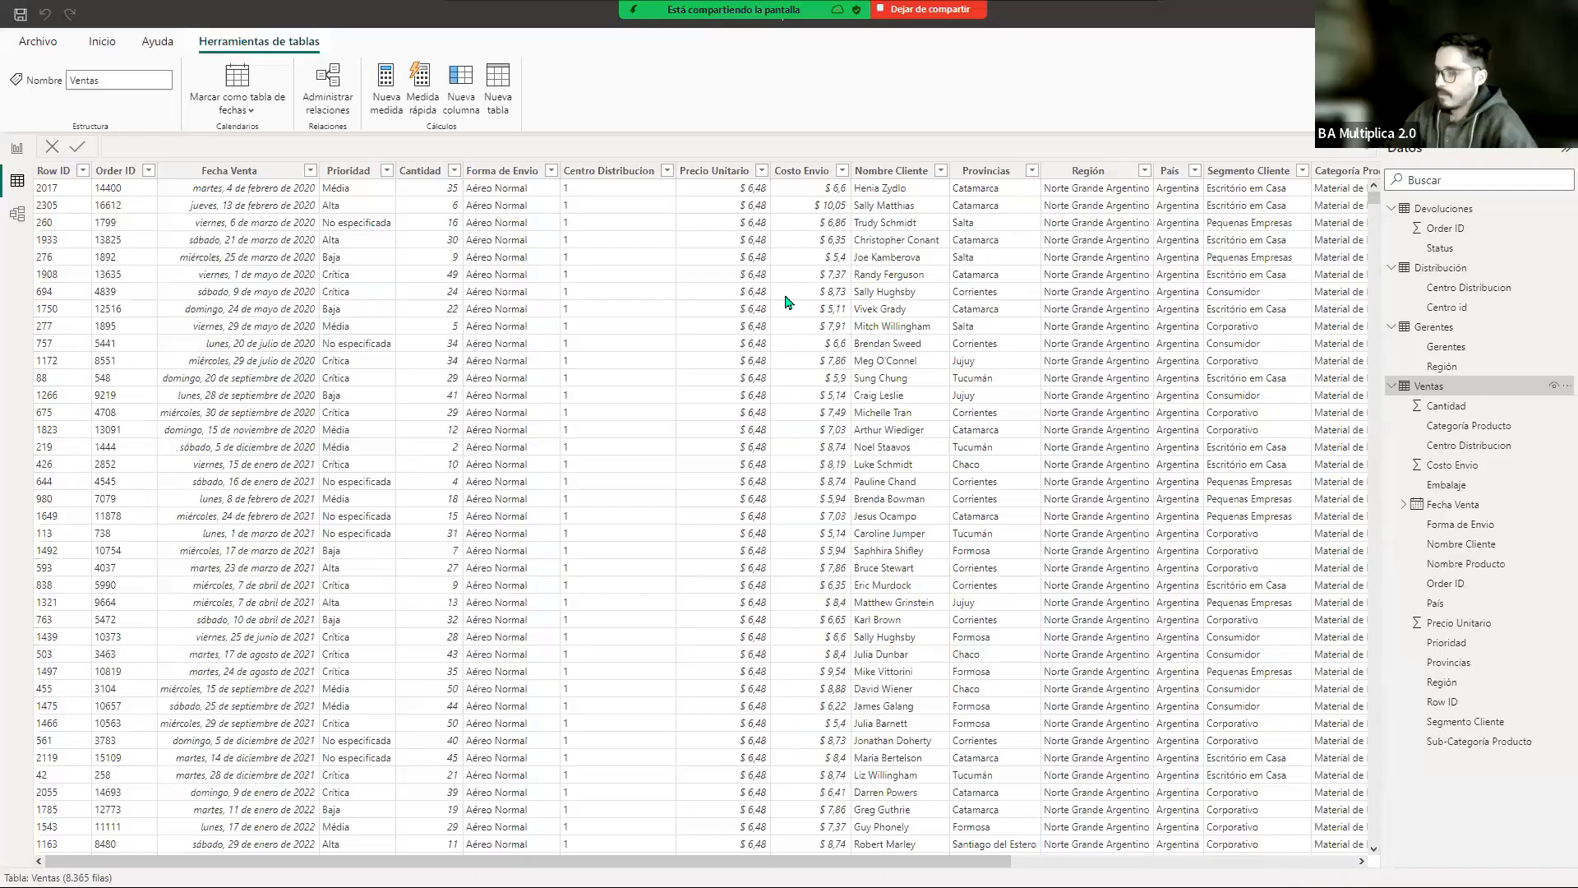
click(18, 215)
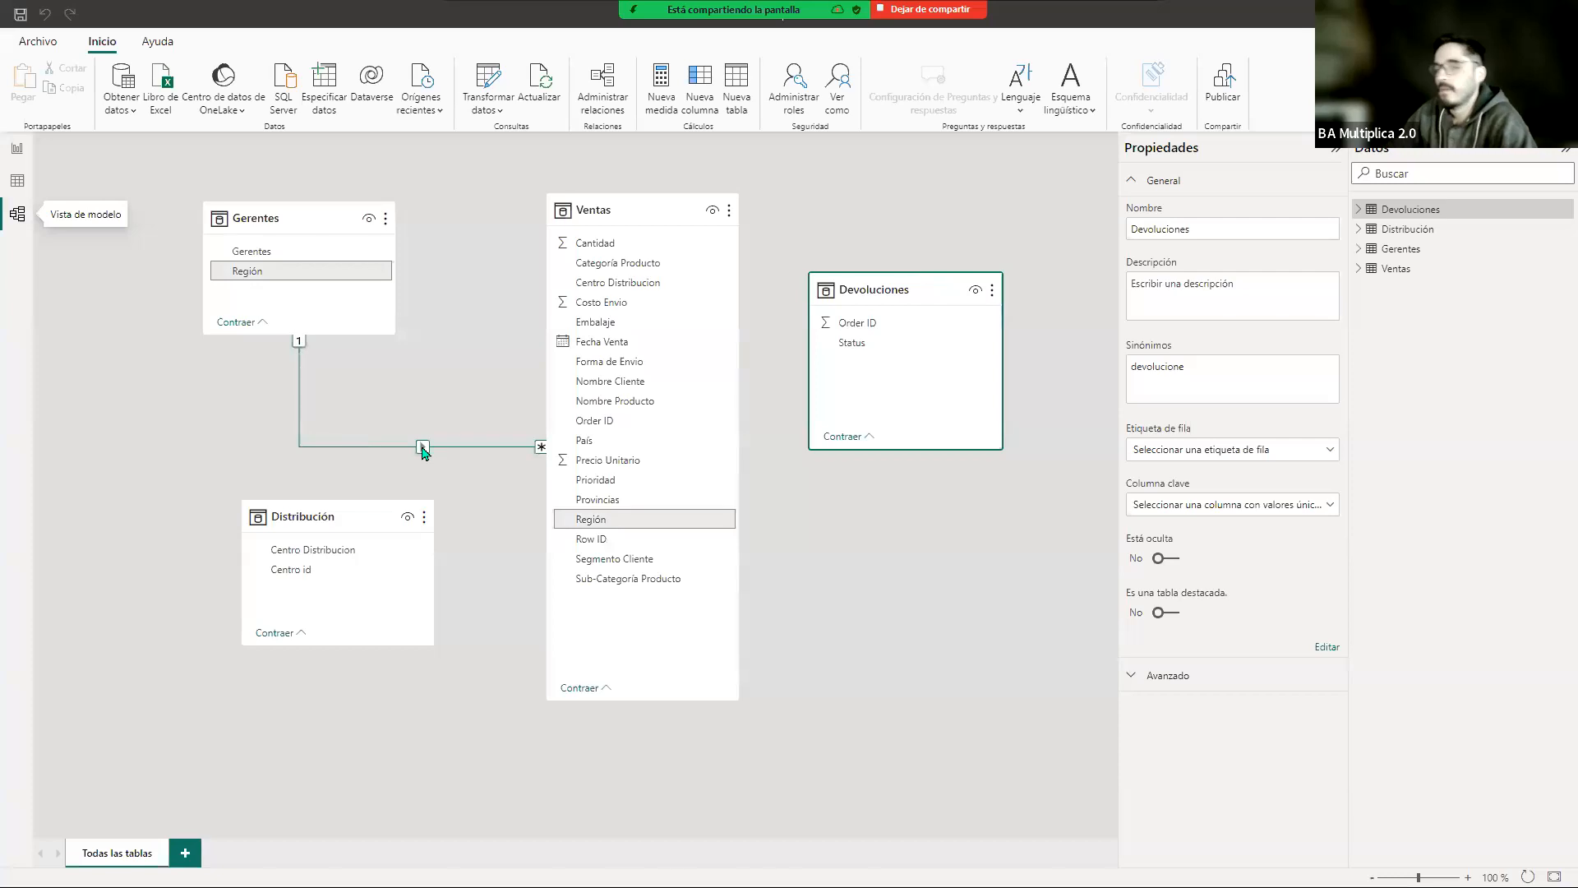
Step: Save the report as Tablero Clase 8 in the Clase 8 - Power BI folder
click(21, 14)
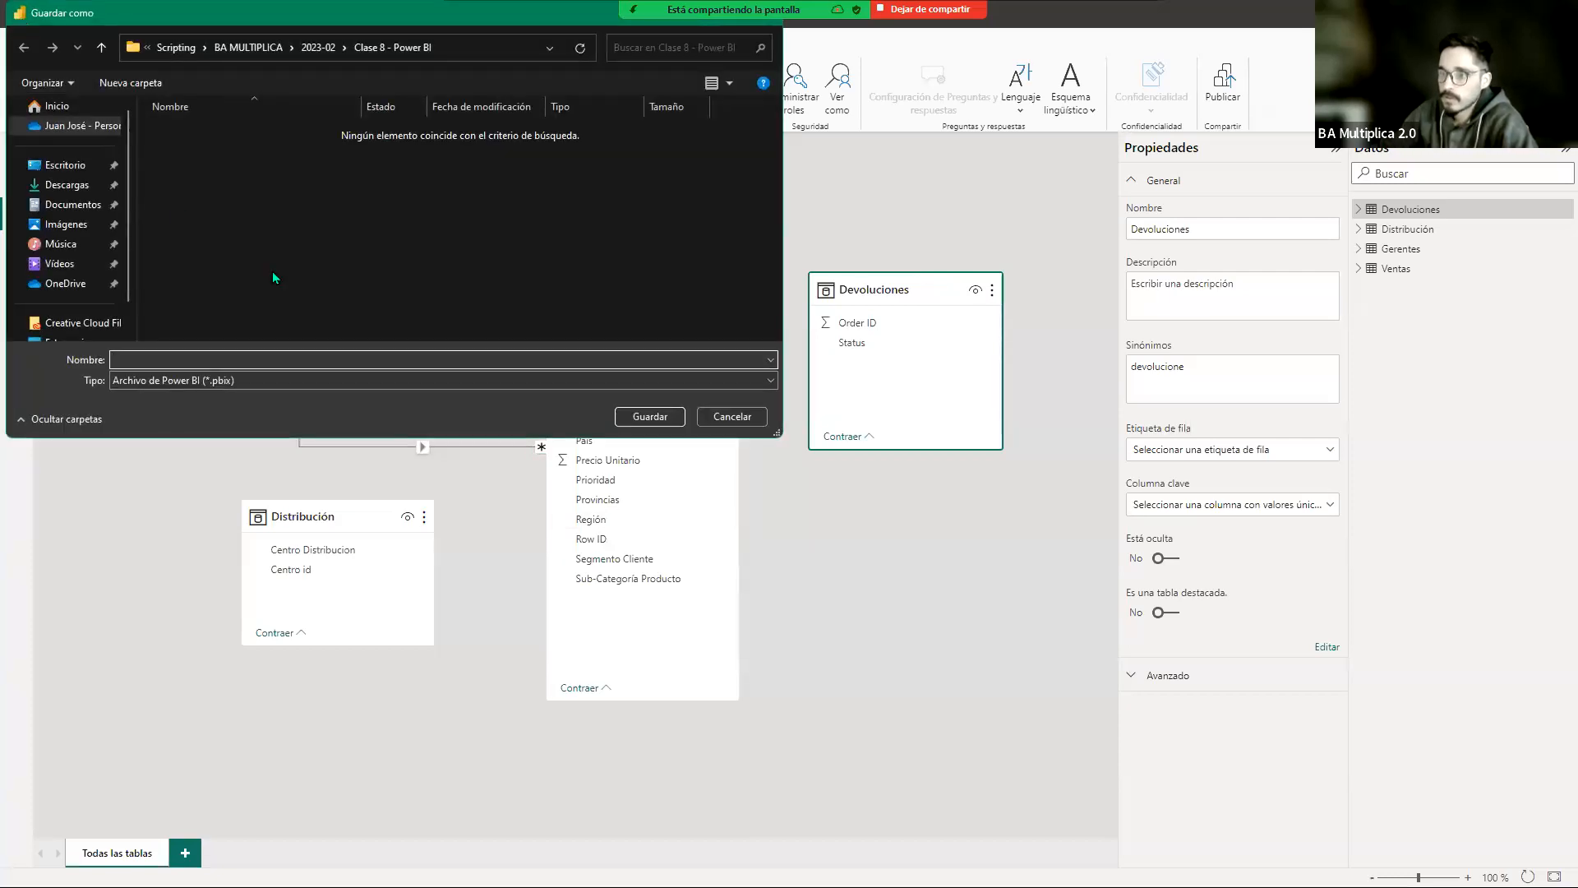
text(Tab)
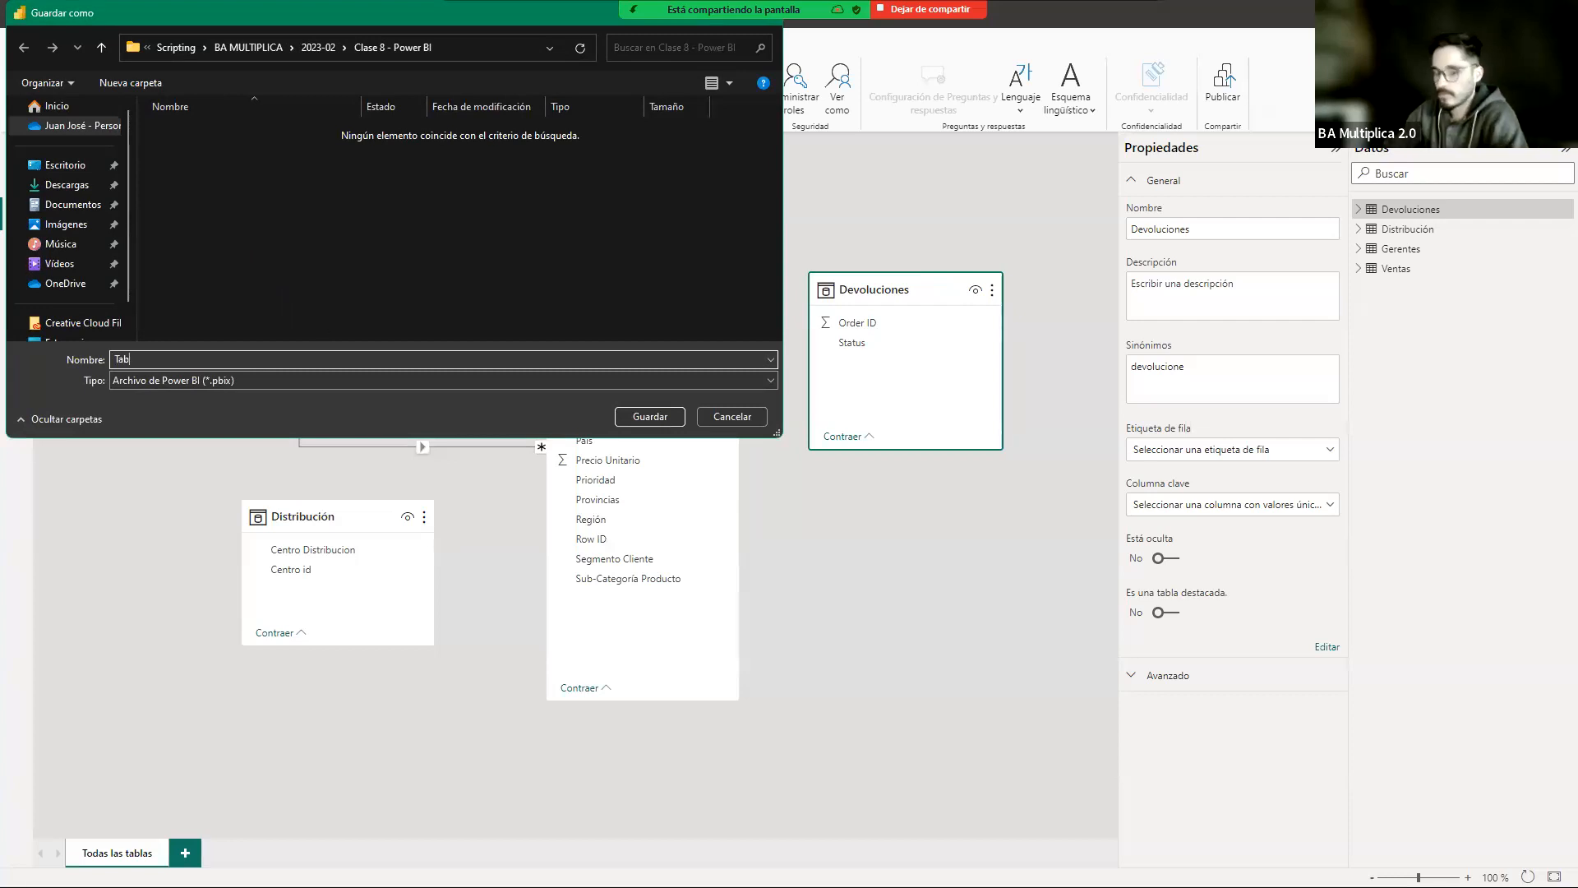
text(lero Clase )
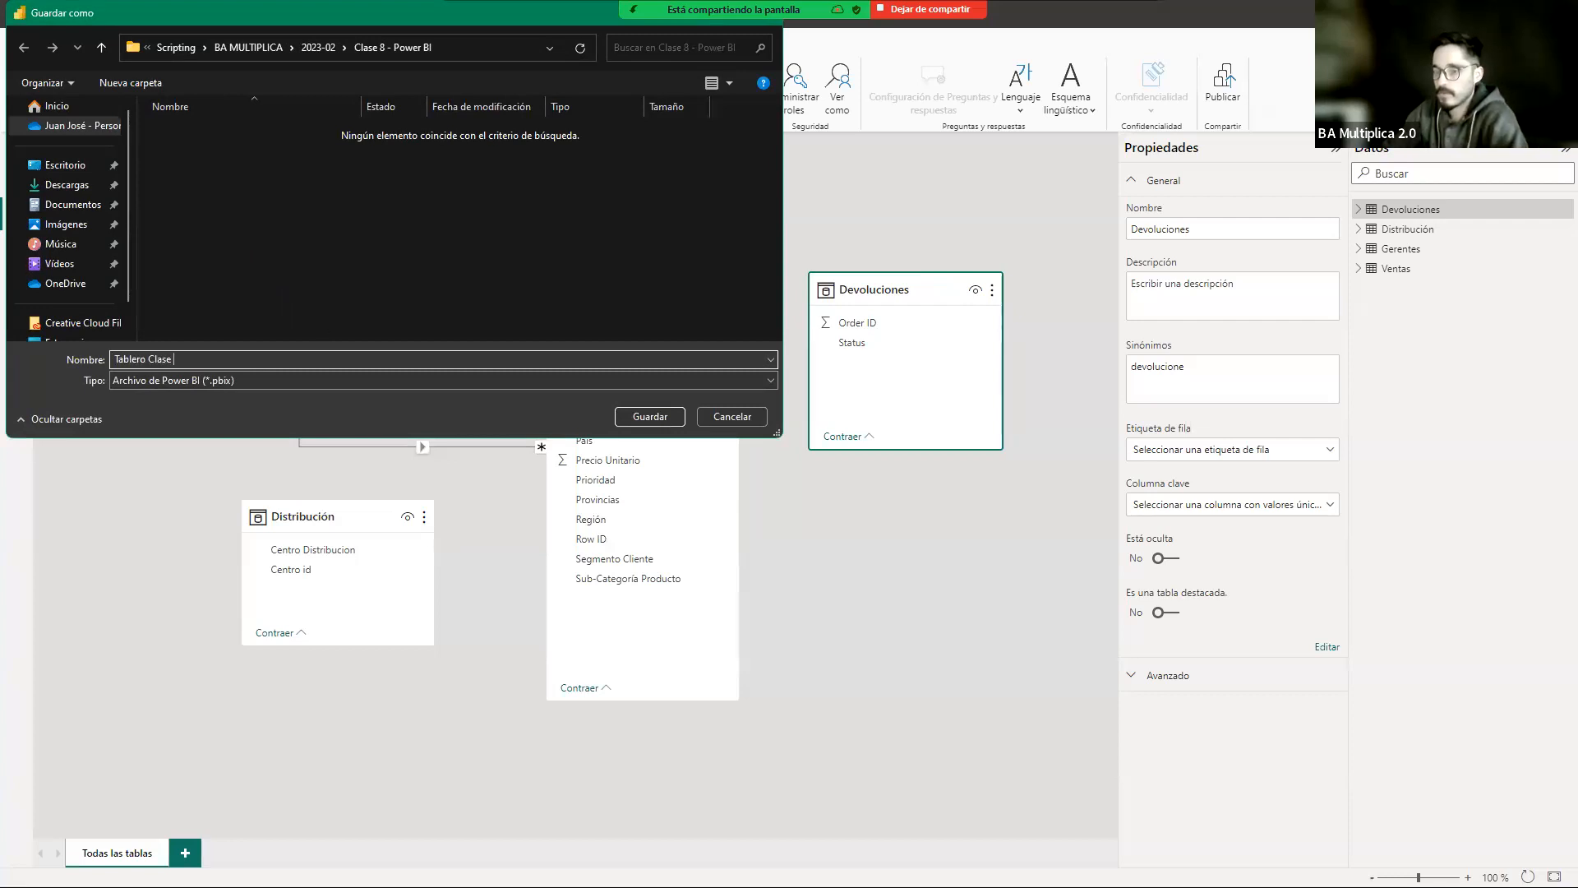
text(8 ()
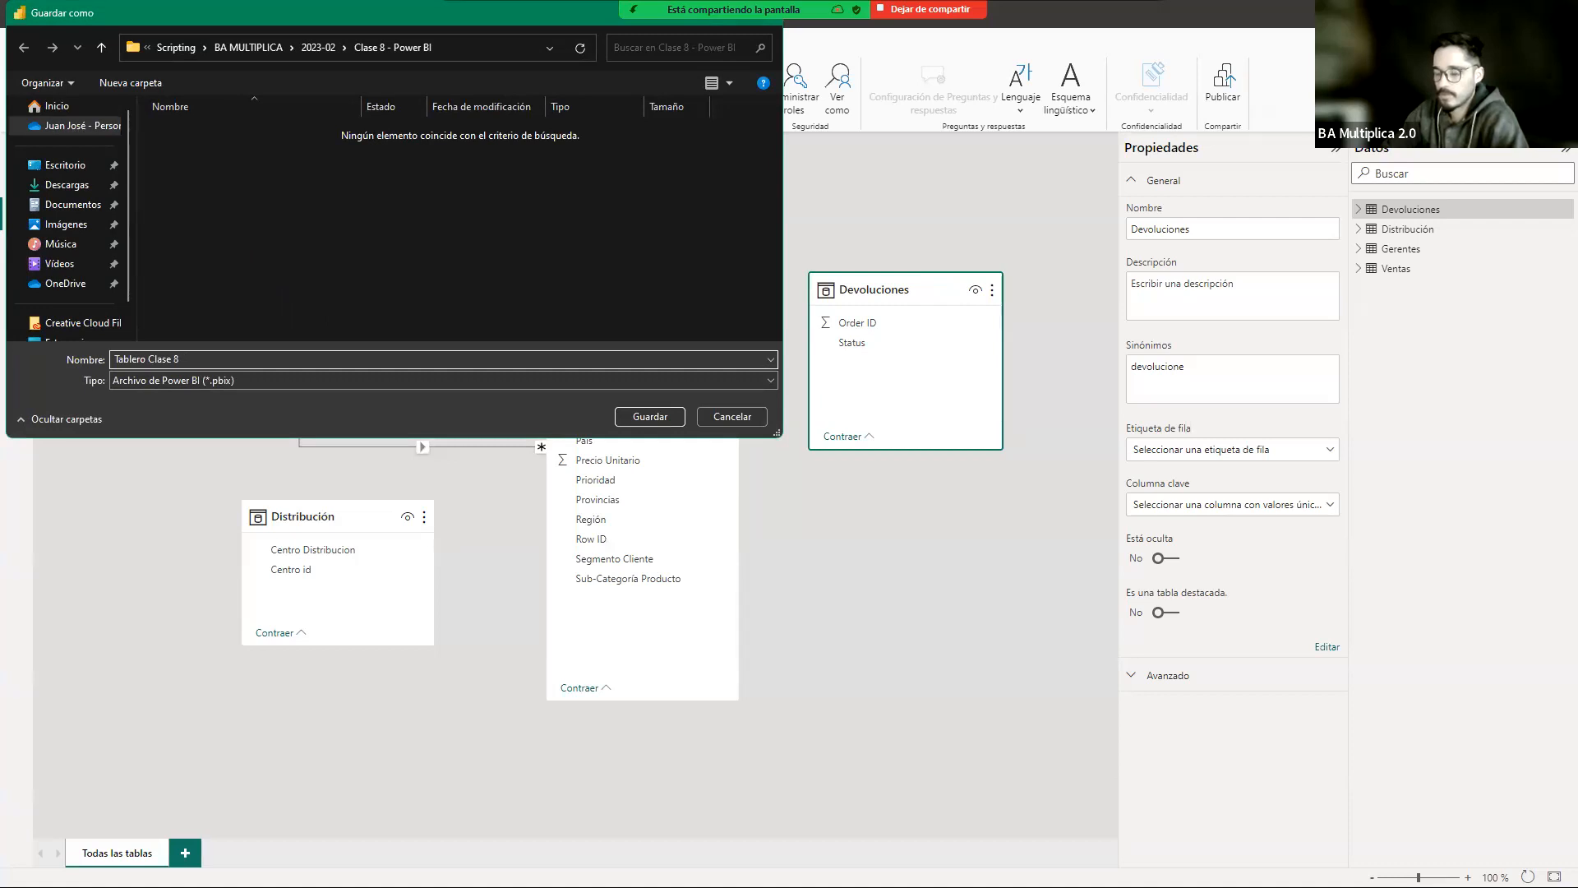
key(Return)
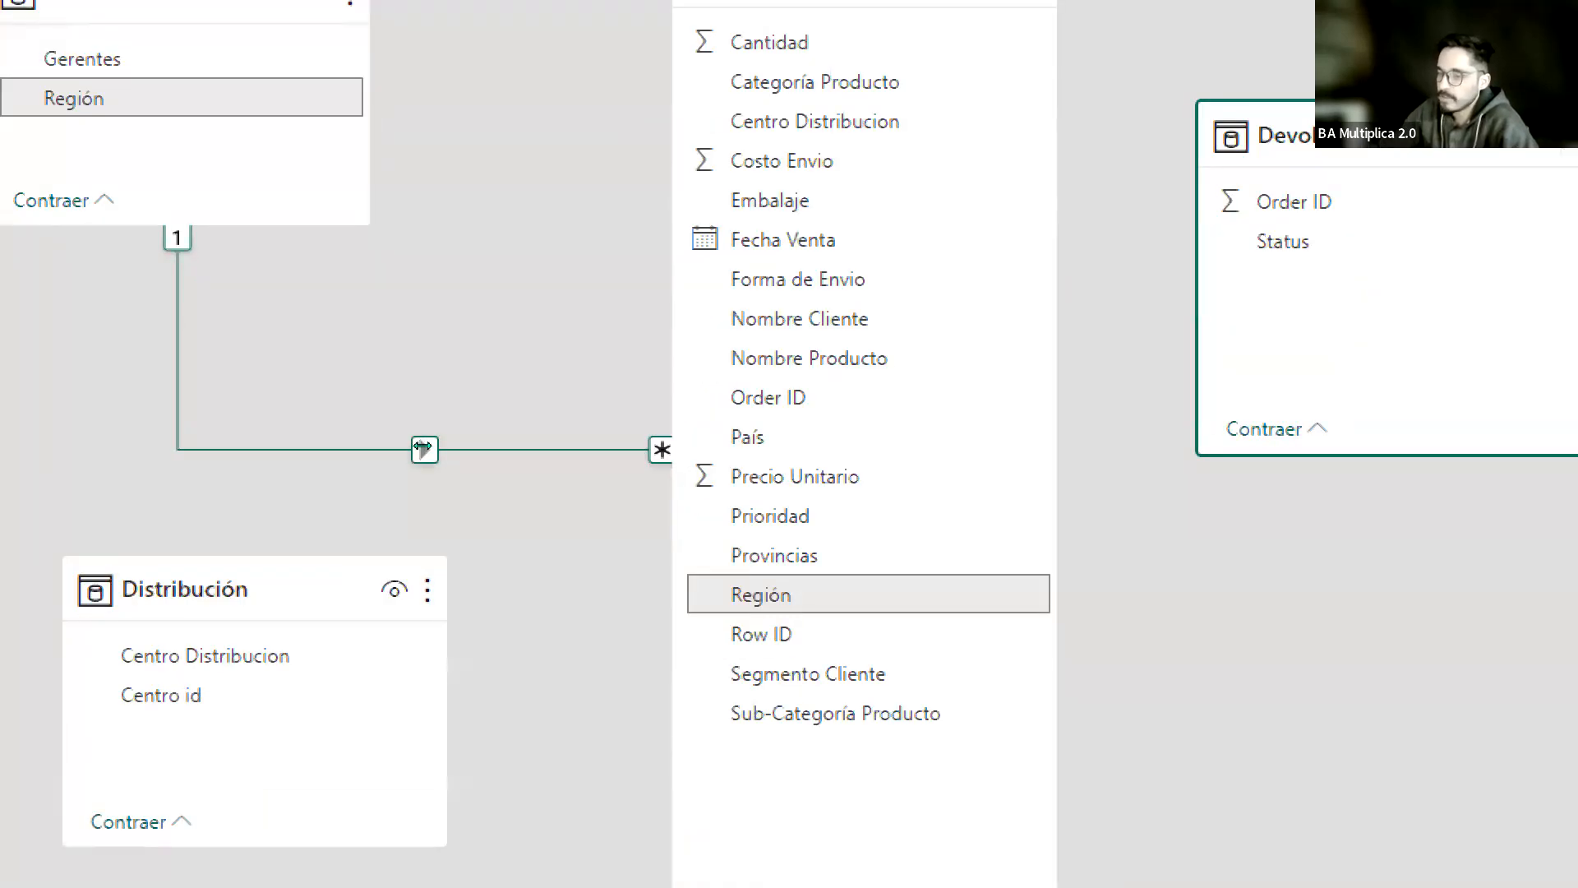
Step: Delete the relationship between the Gerentes and Ventas tables
right_click(422, 446)
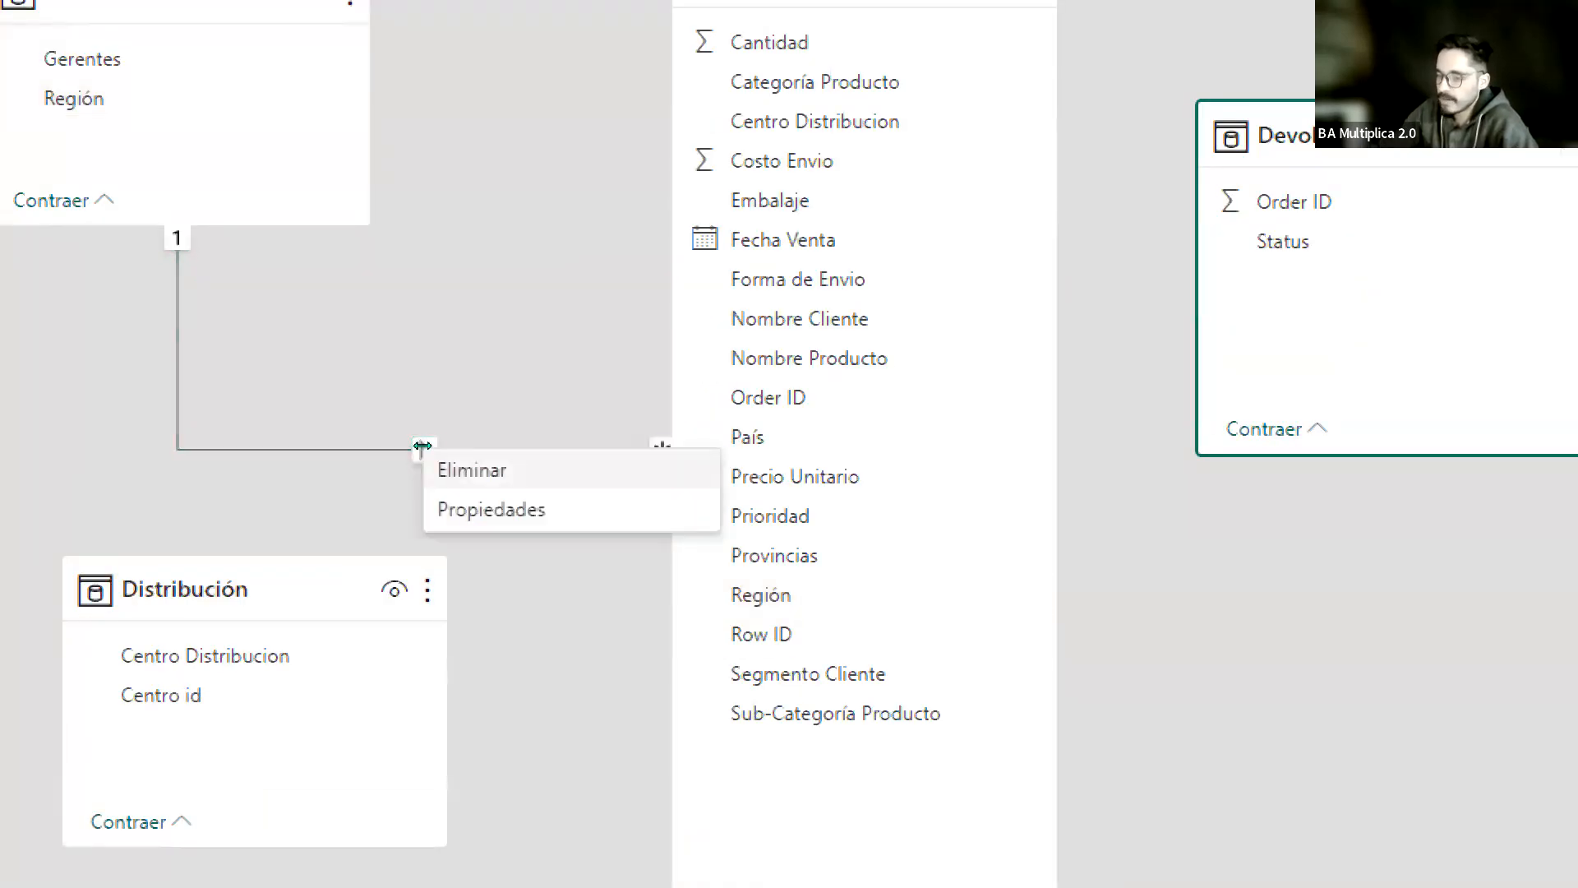
click(448, 463)
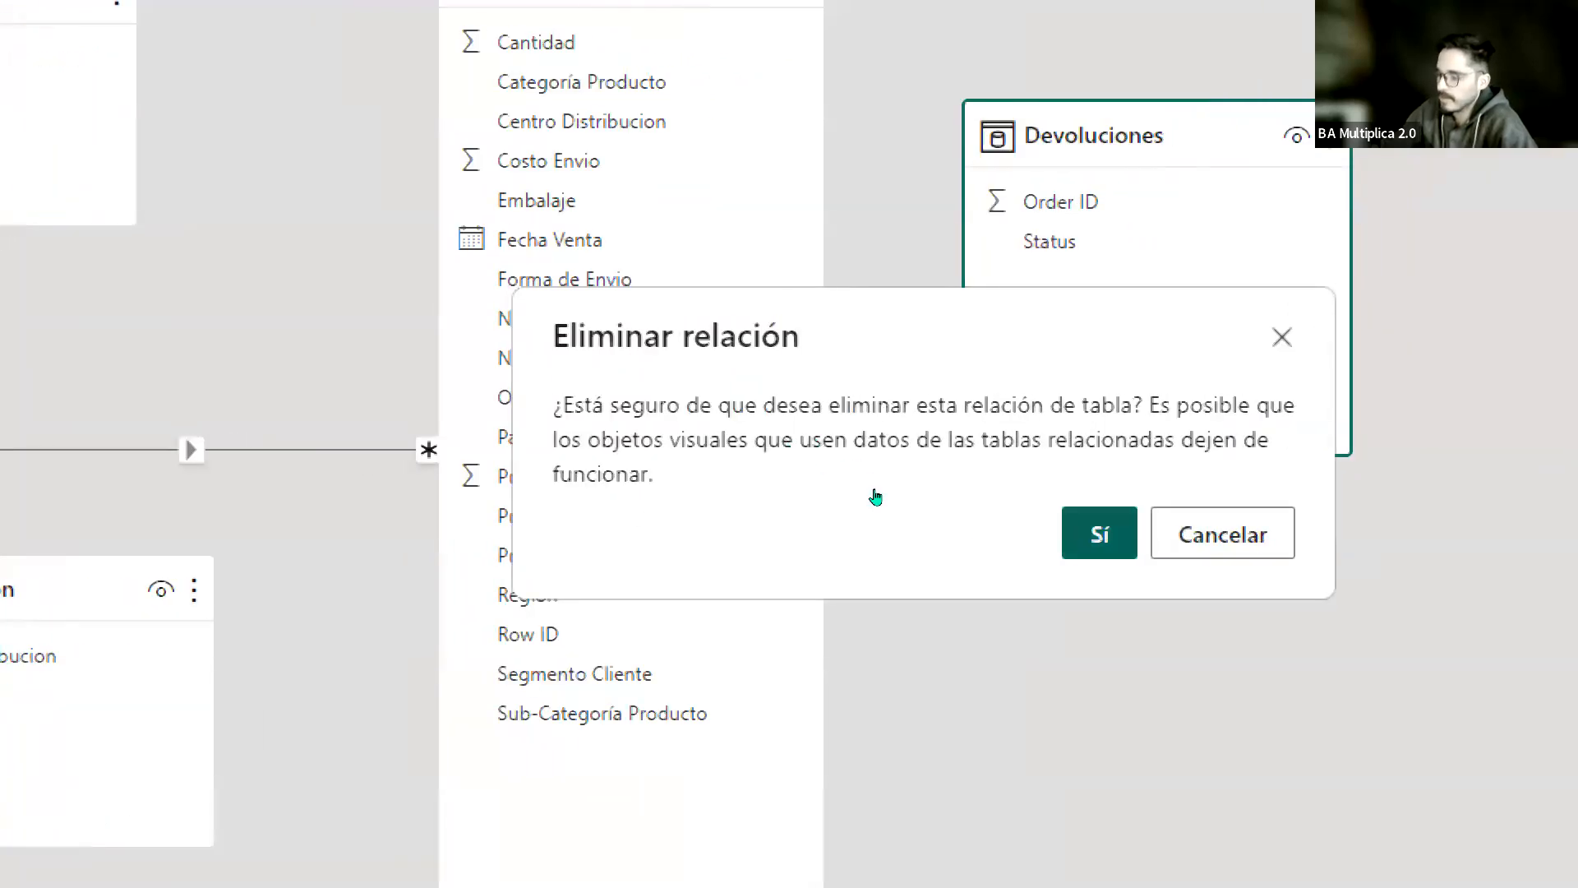
key(Return)
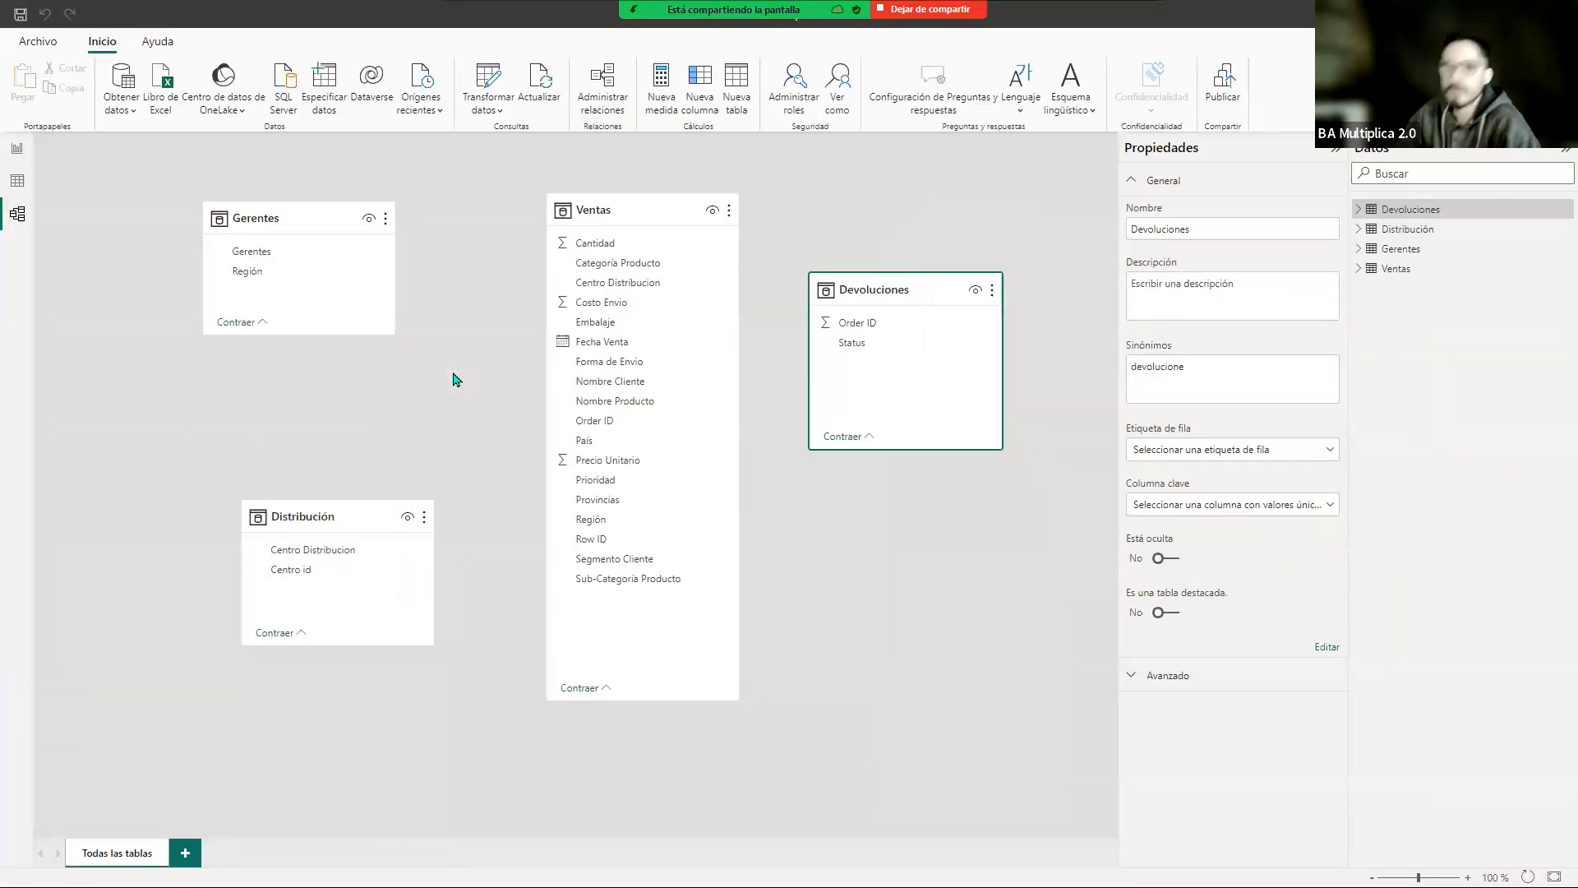
Step: Rearrange the unlinked table cards, widening the gaps around Ventas and placing Distribución just below Gerentes
drag(892, 300, 920, 283)
drag(337, 518, 258, 520)
drag(620, 217, 561, 224)
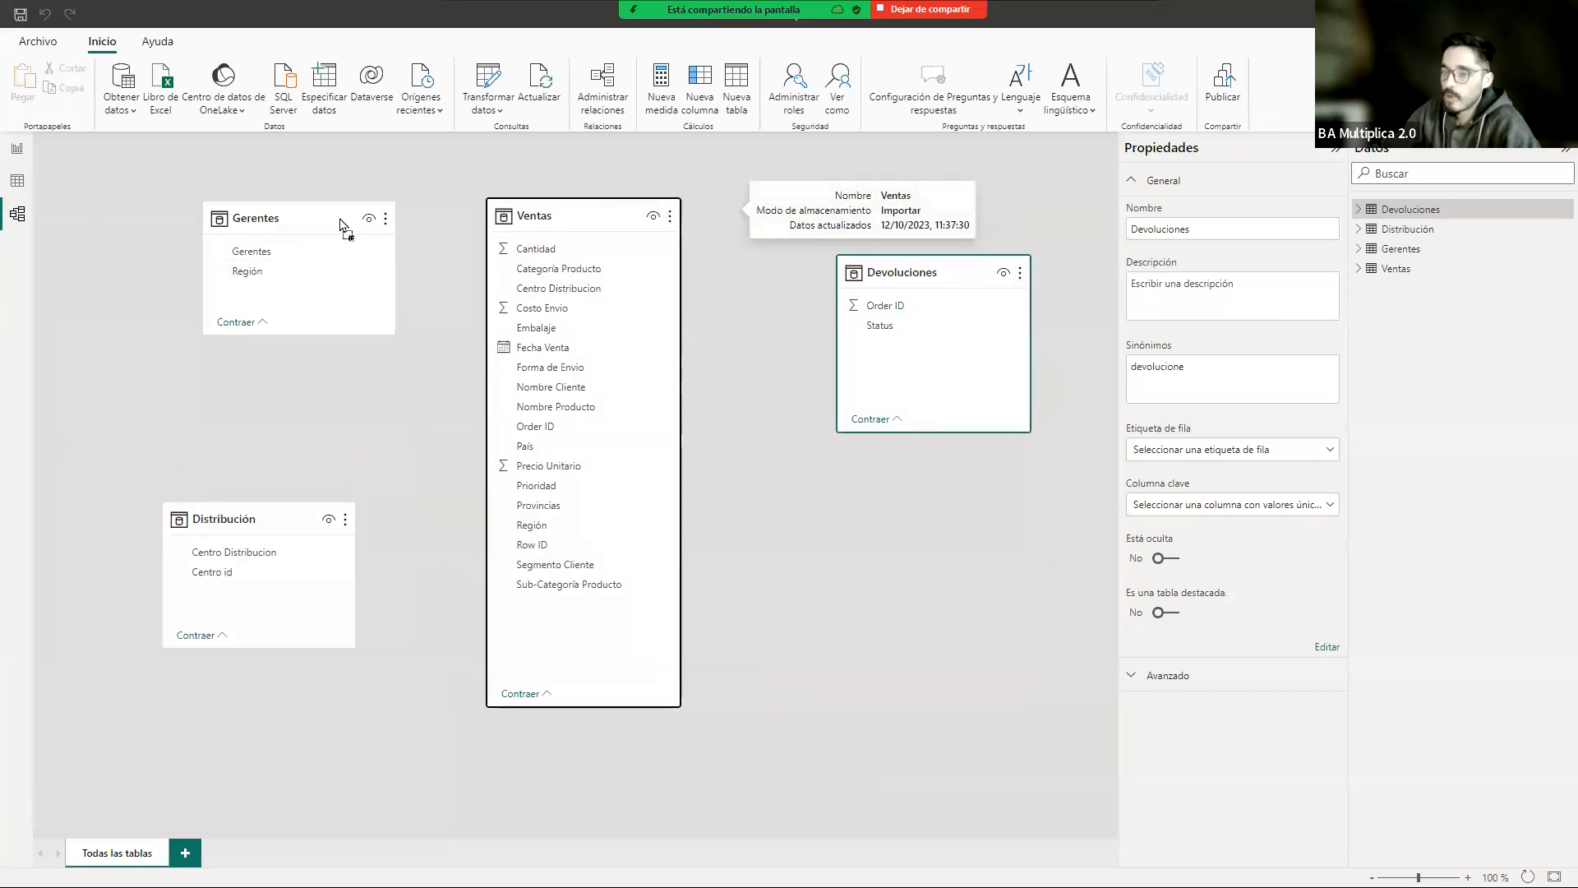
drag(342, 222, 294, 243)
drag(293, 519, 305, 442)
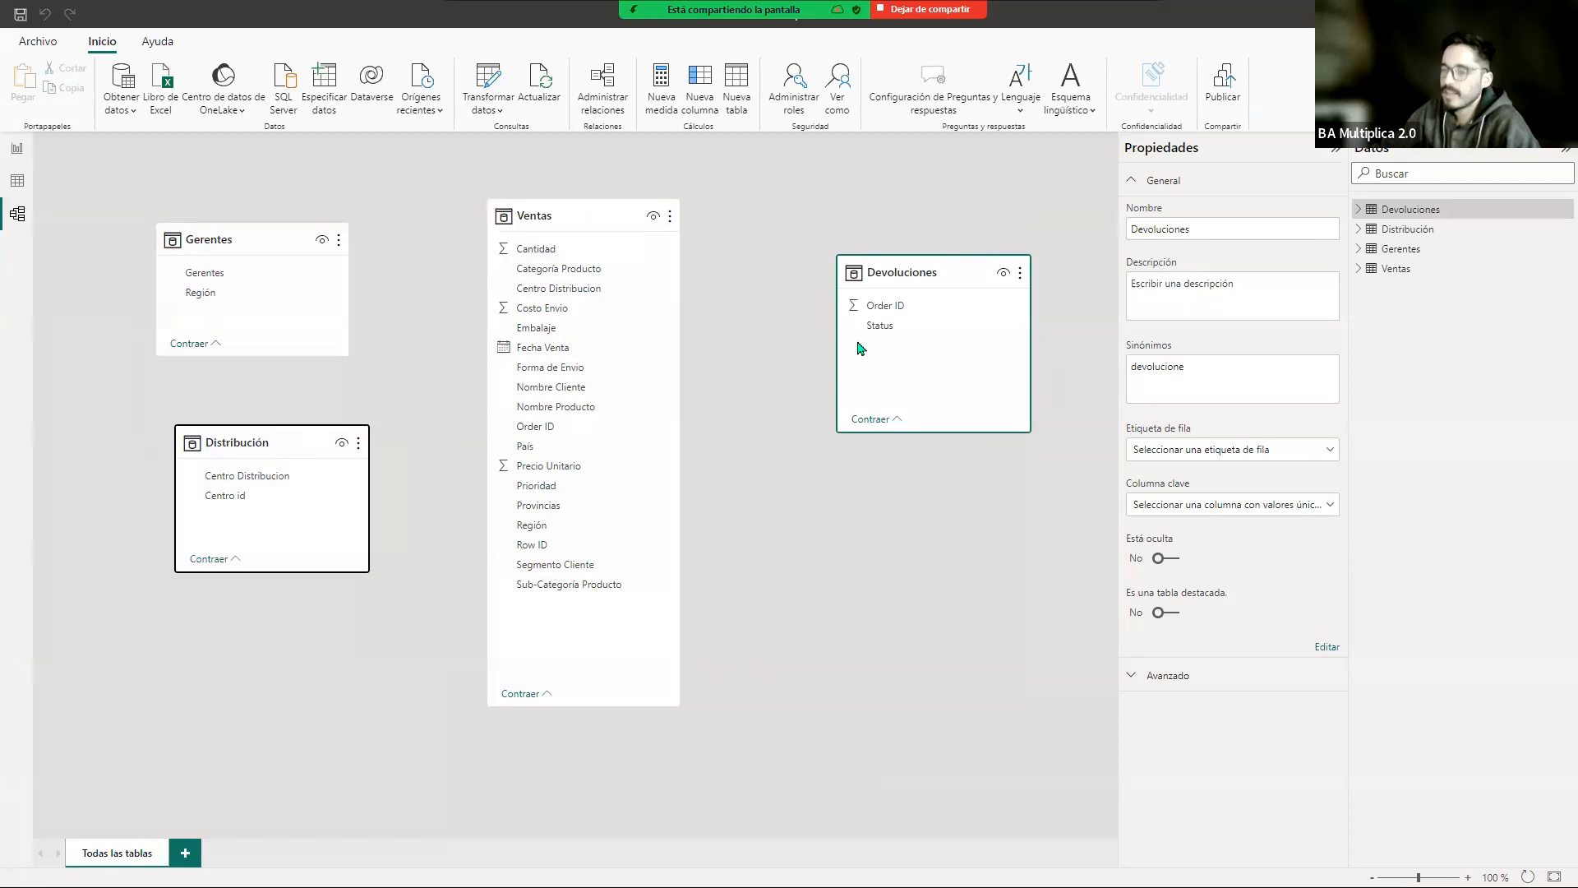
Step: Move the Devoluciones card closer to Ventas and relate the Región column of Gerentes to the Región column of Ventas
drag(938, 277, 872, 286)
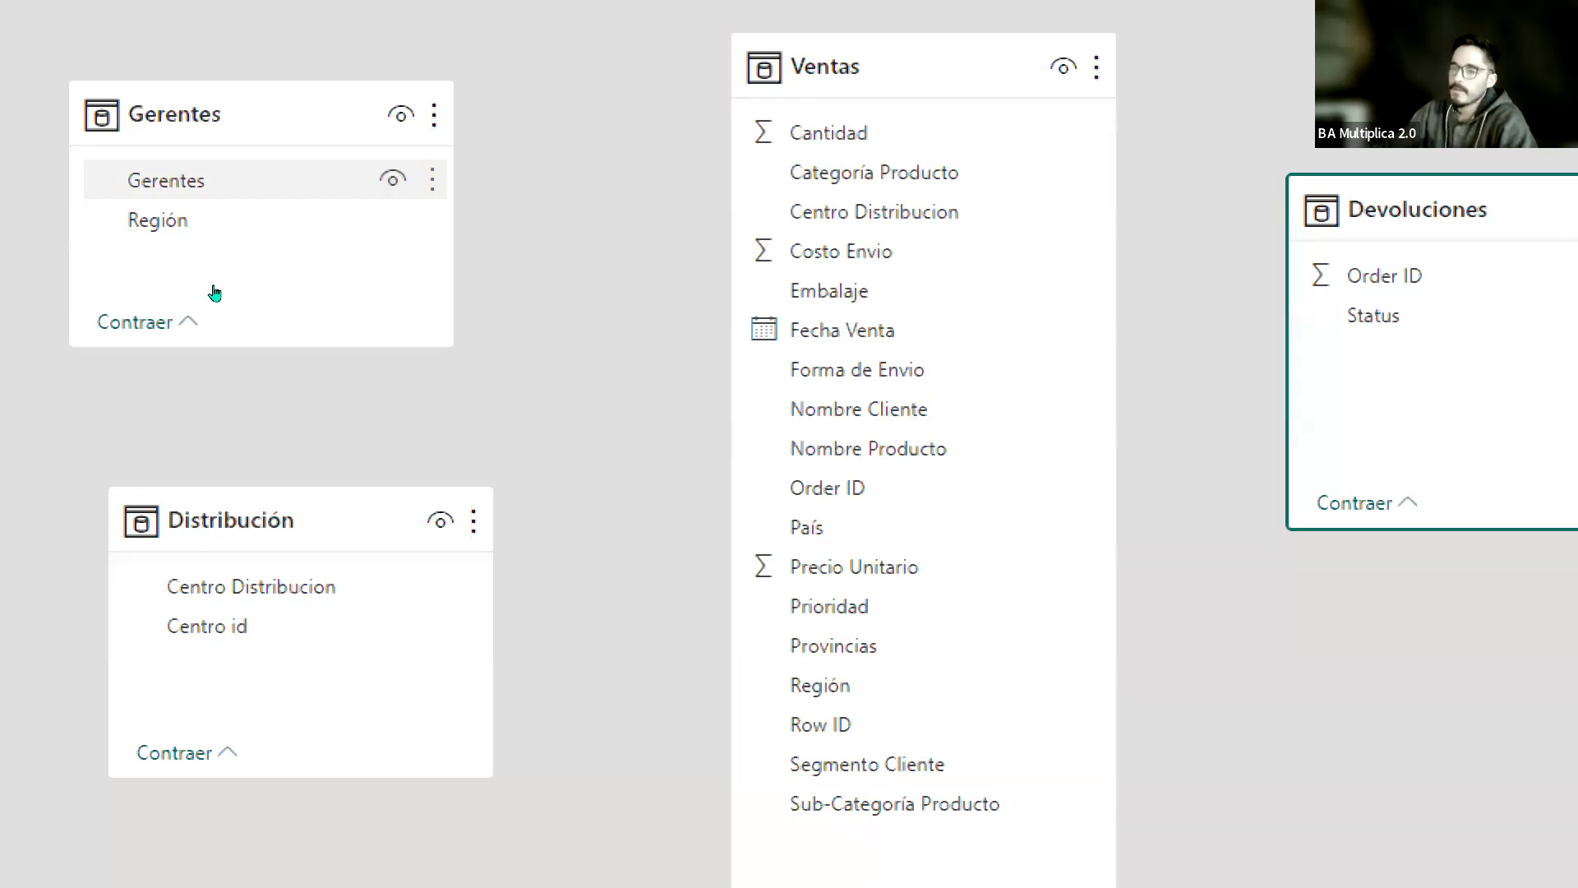
drag(209, 304, 216, 285)
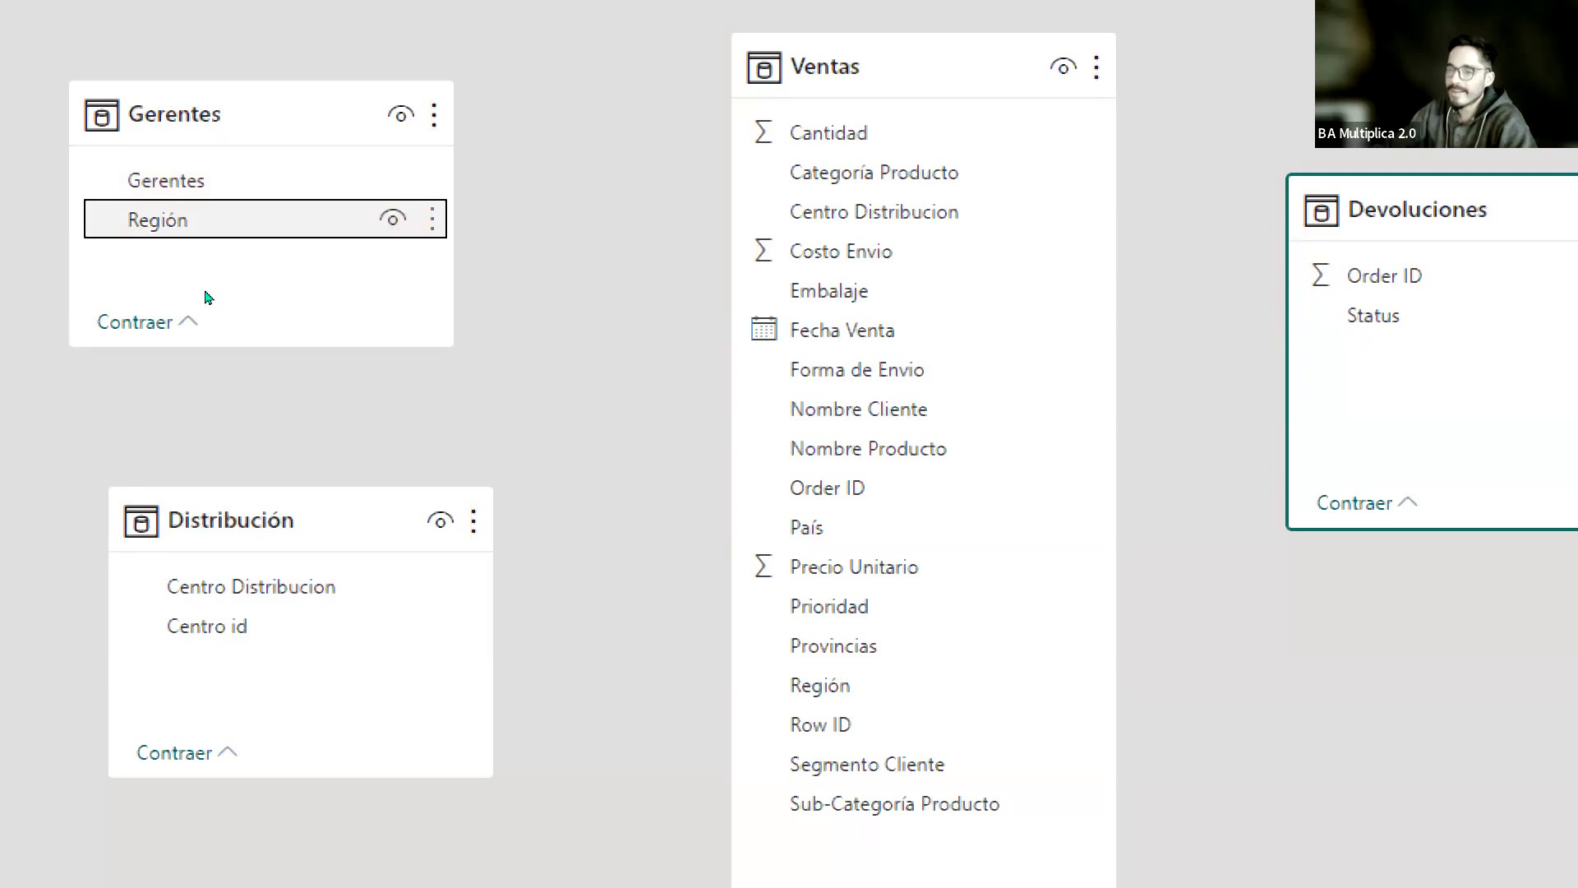
drag(206, 296, 580, 533)
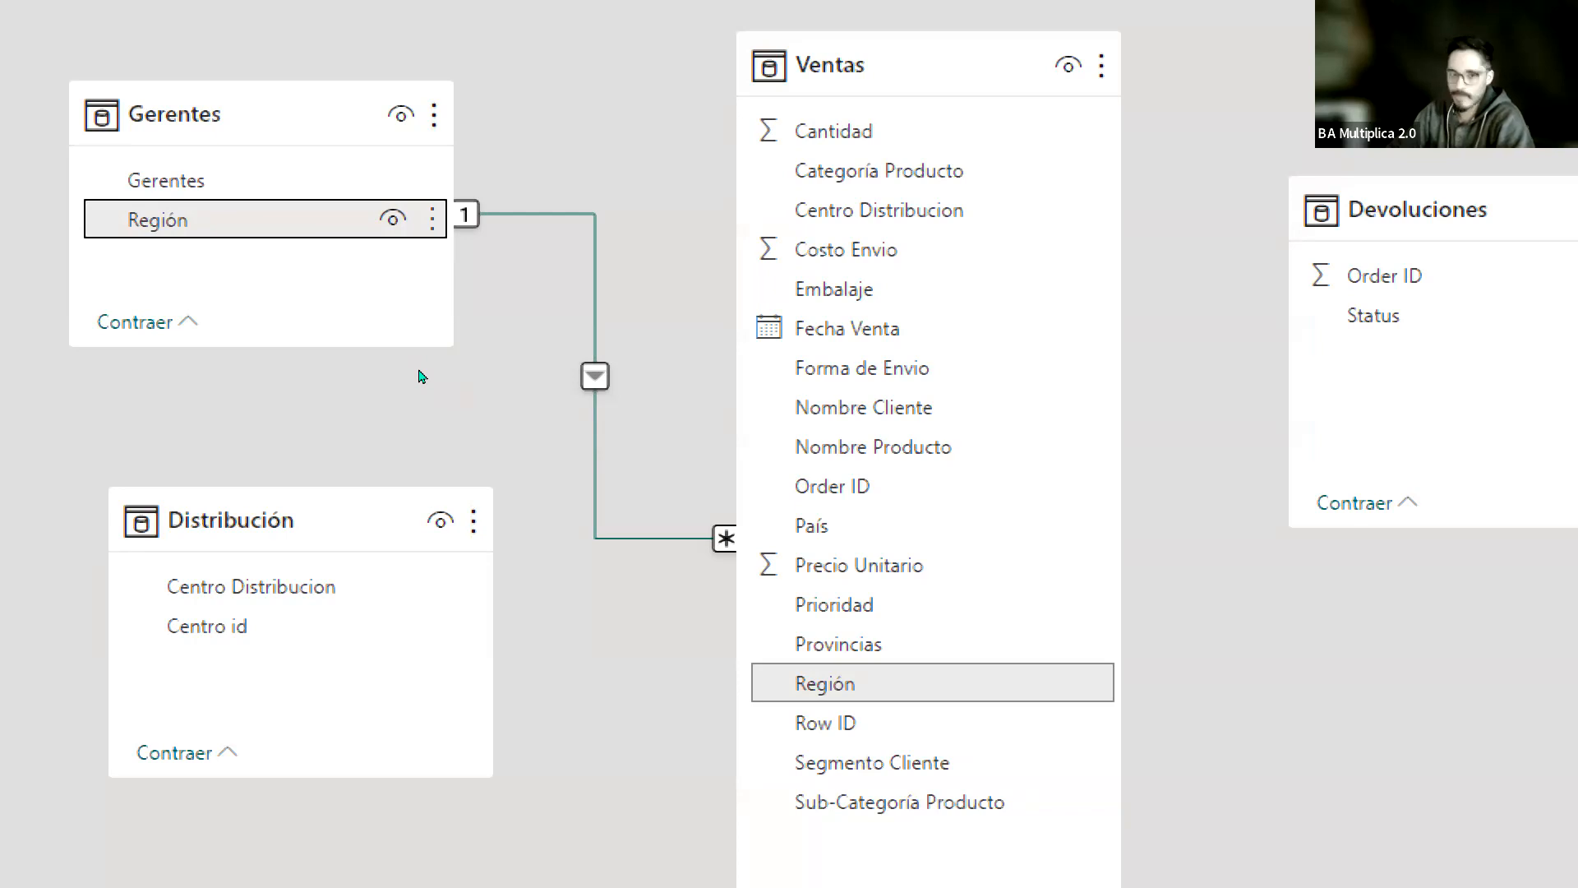
click(421, 376)
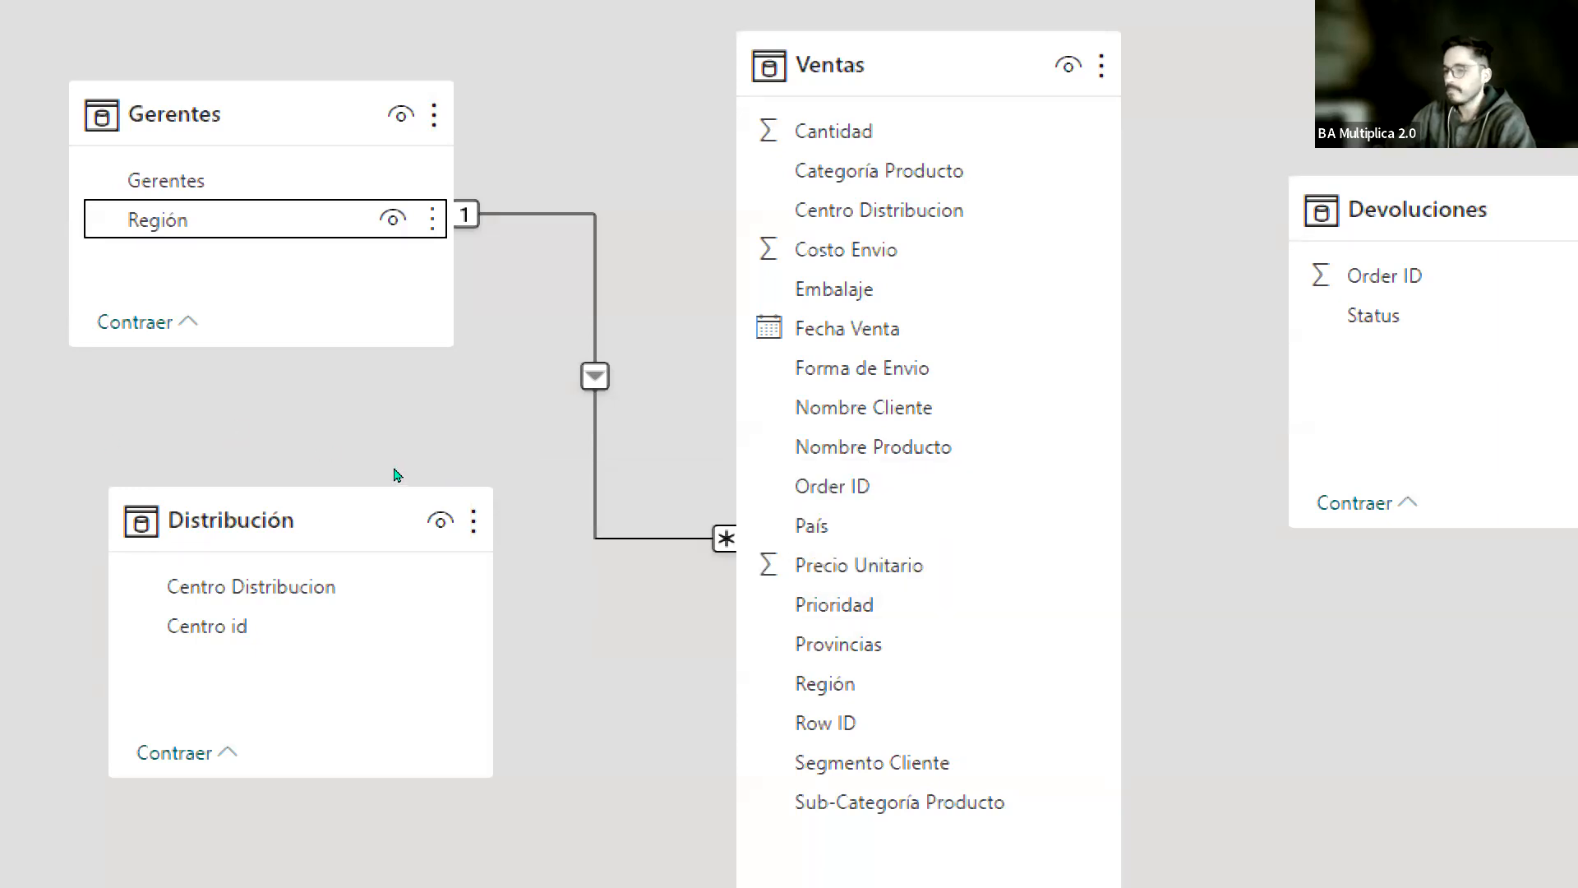
Step: Reposition the Distribución card and relate its Centro id column to the Centro Distribucion column of Ventas
drag(306, 439, 256, 444)
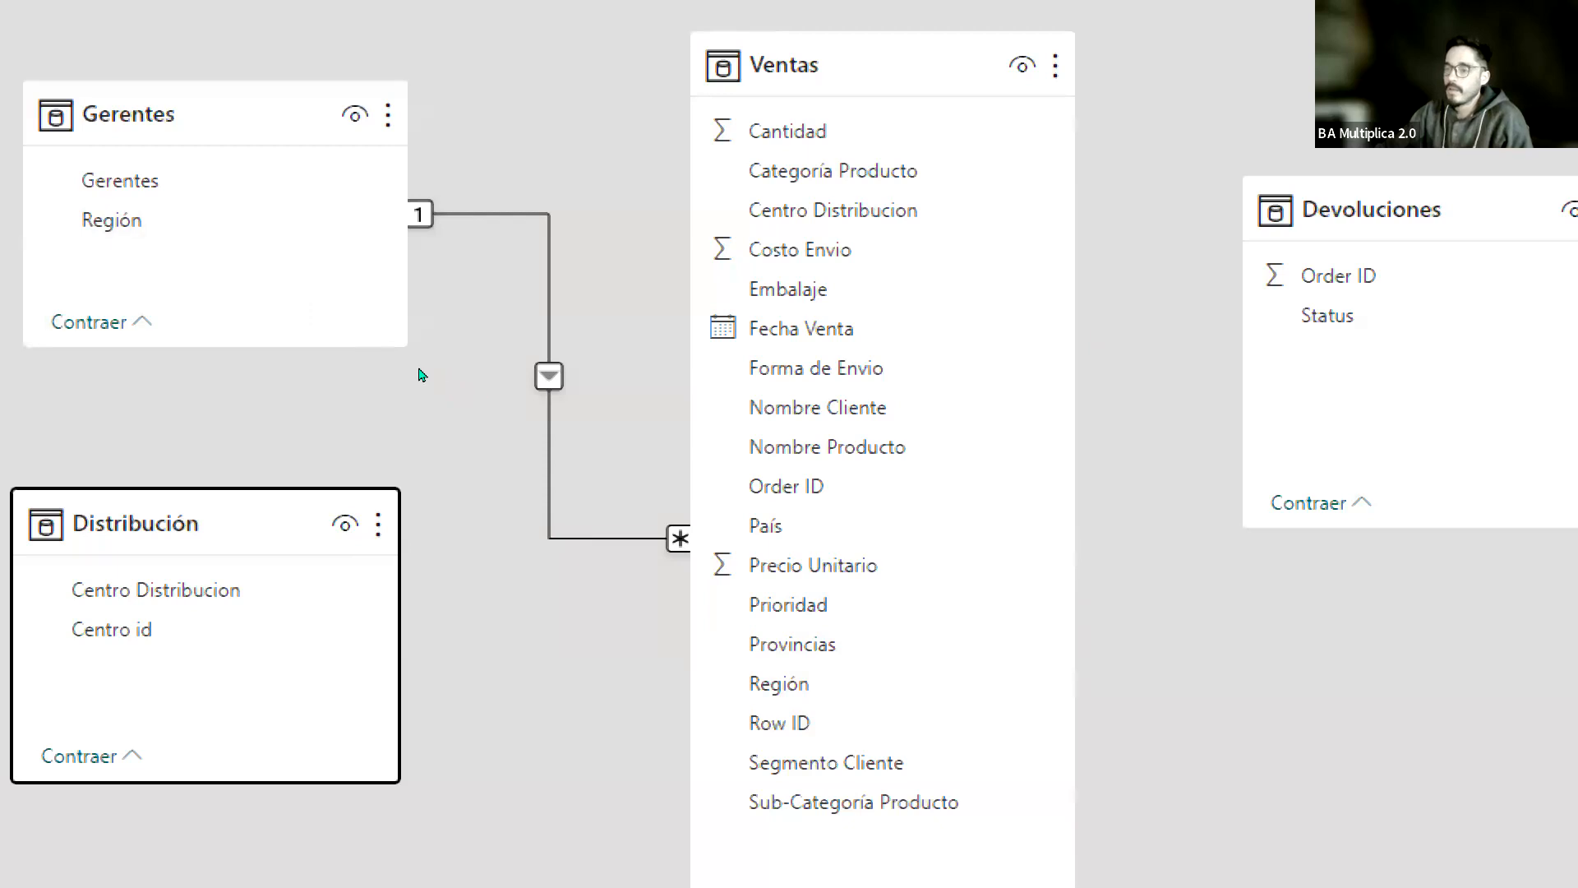
drag(247, 444, 258, 472)
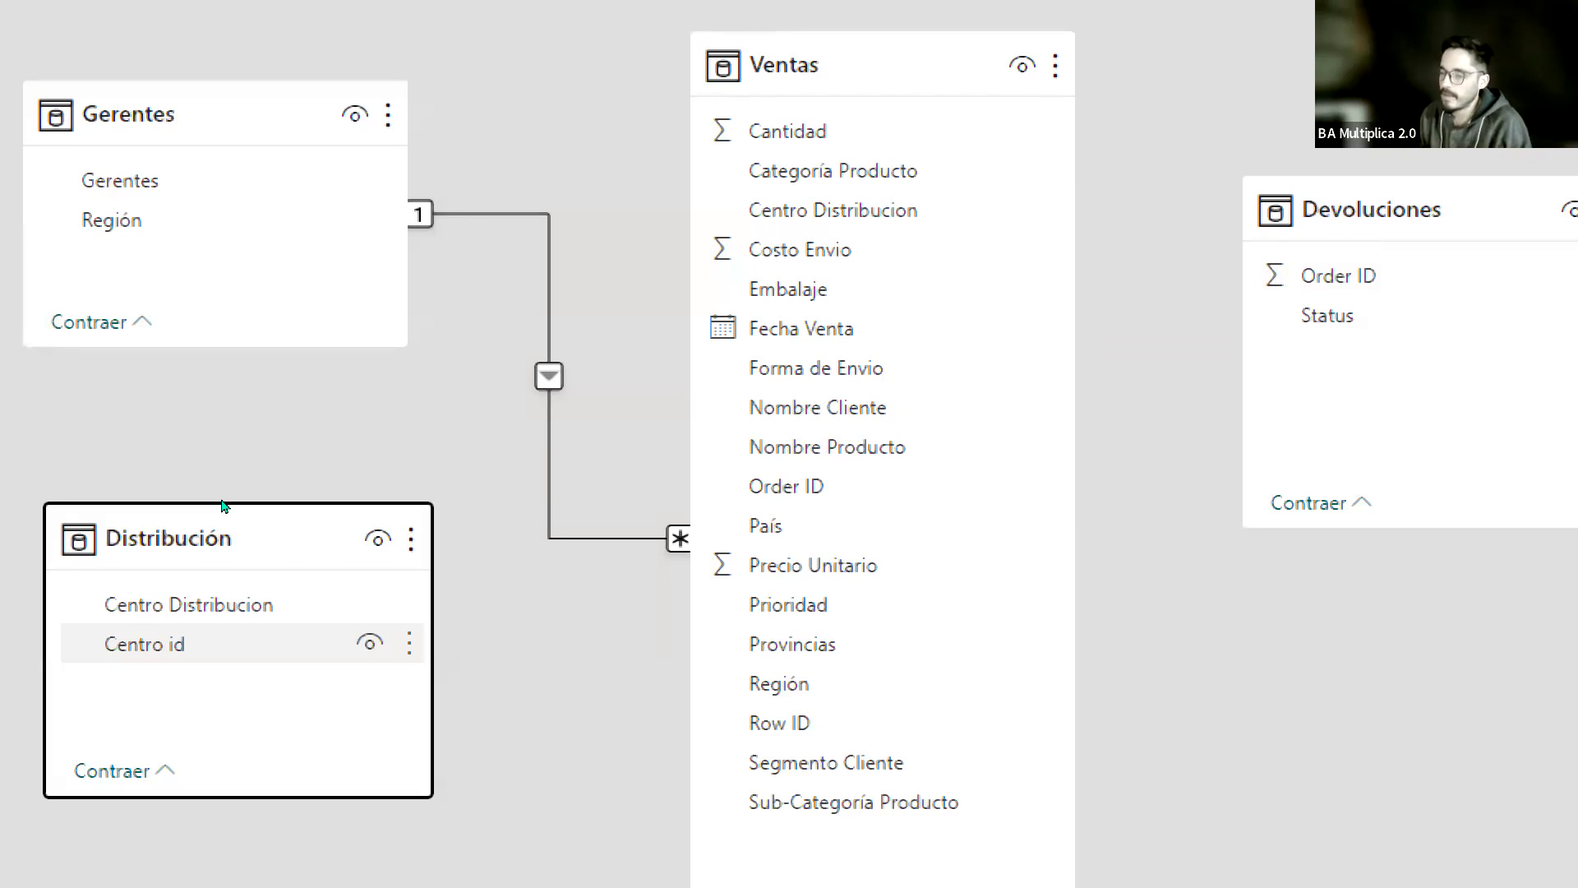
key(Return)
drag(230, 514, 560, 294)
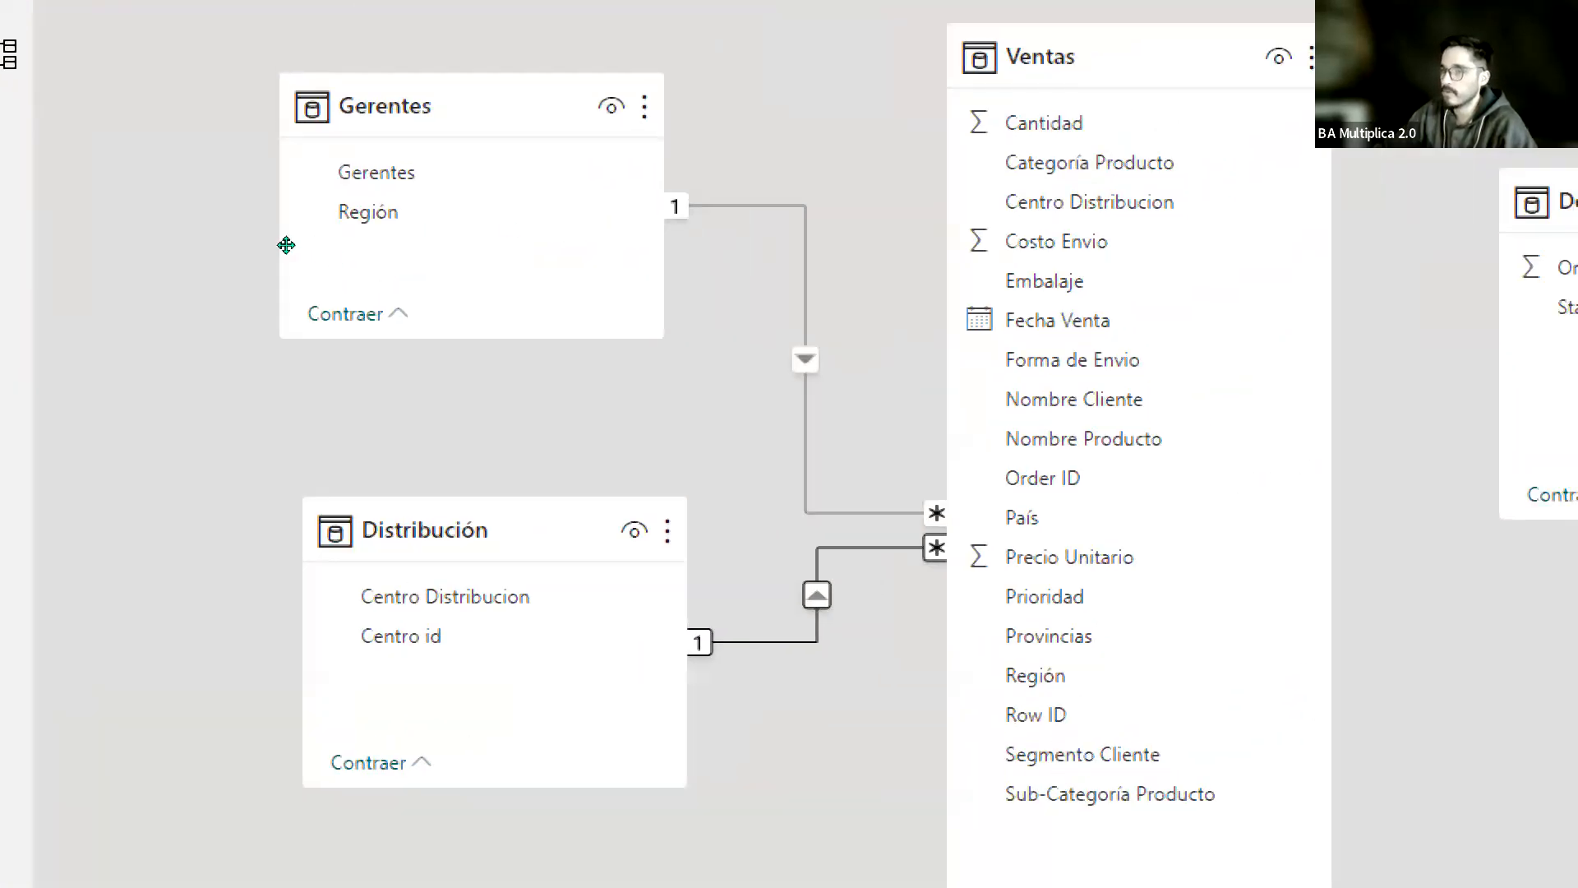
Step: Place the Distribución card above Gerentes and relate the Order ID column of Devoluciones to Order ID in Ventas
drag(286, 244, 246, 773)
drag(301, 473, 304, 209)
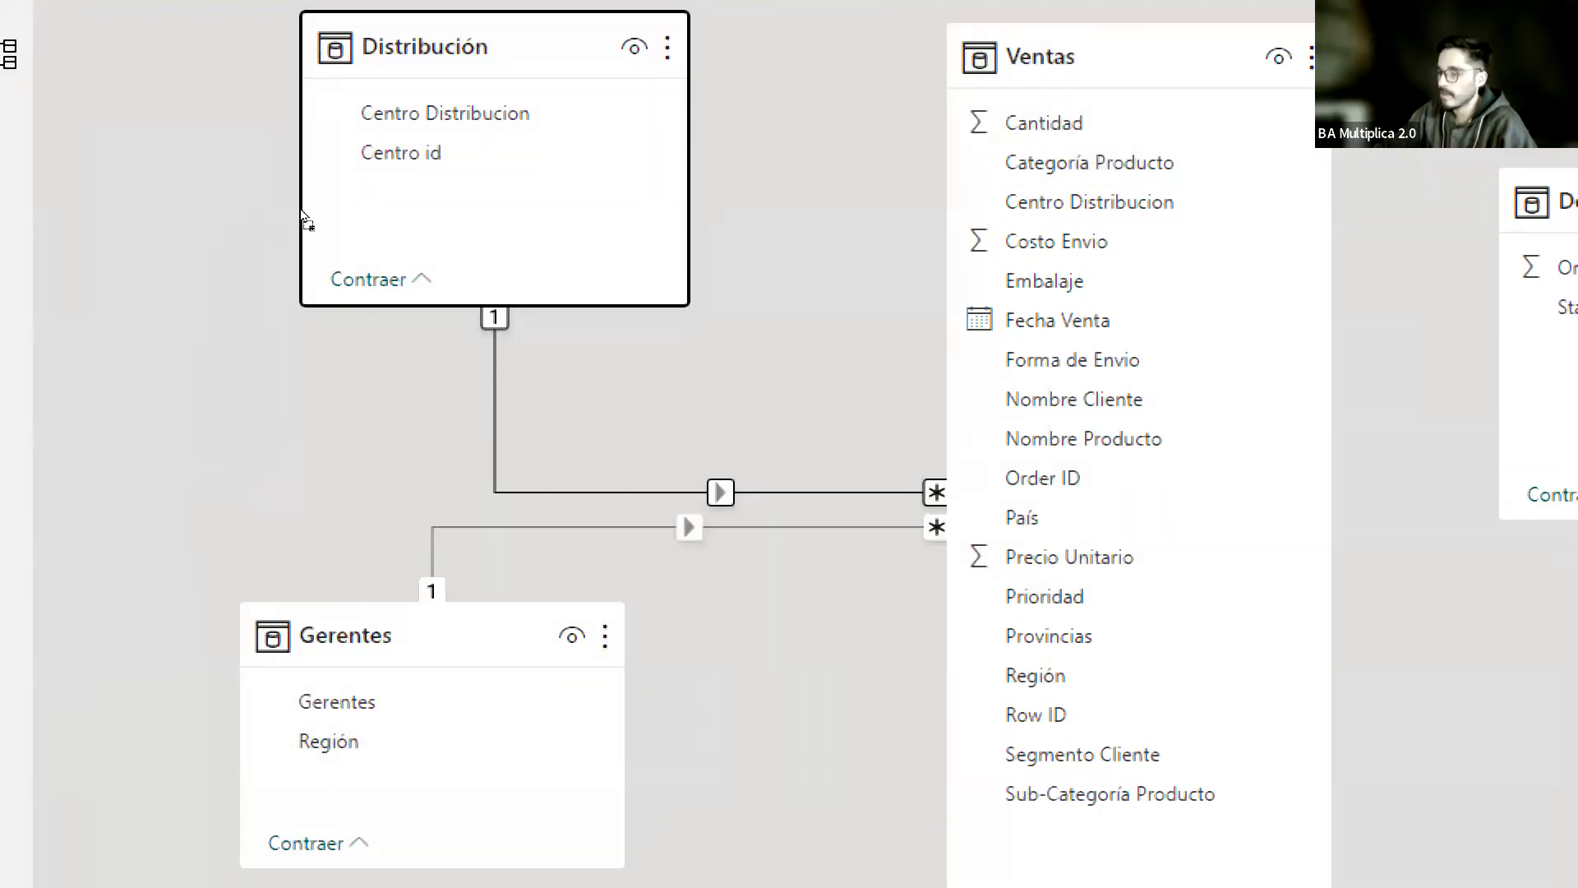
drag(274, 506, 306, 504)
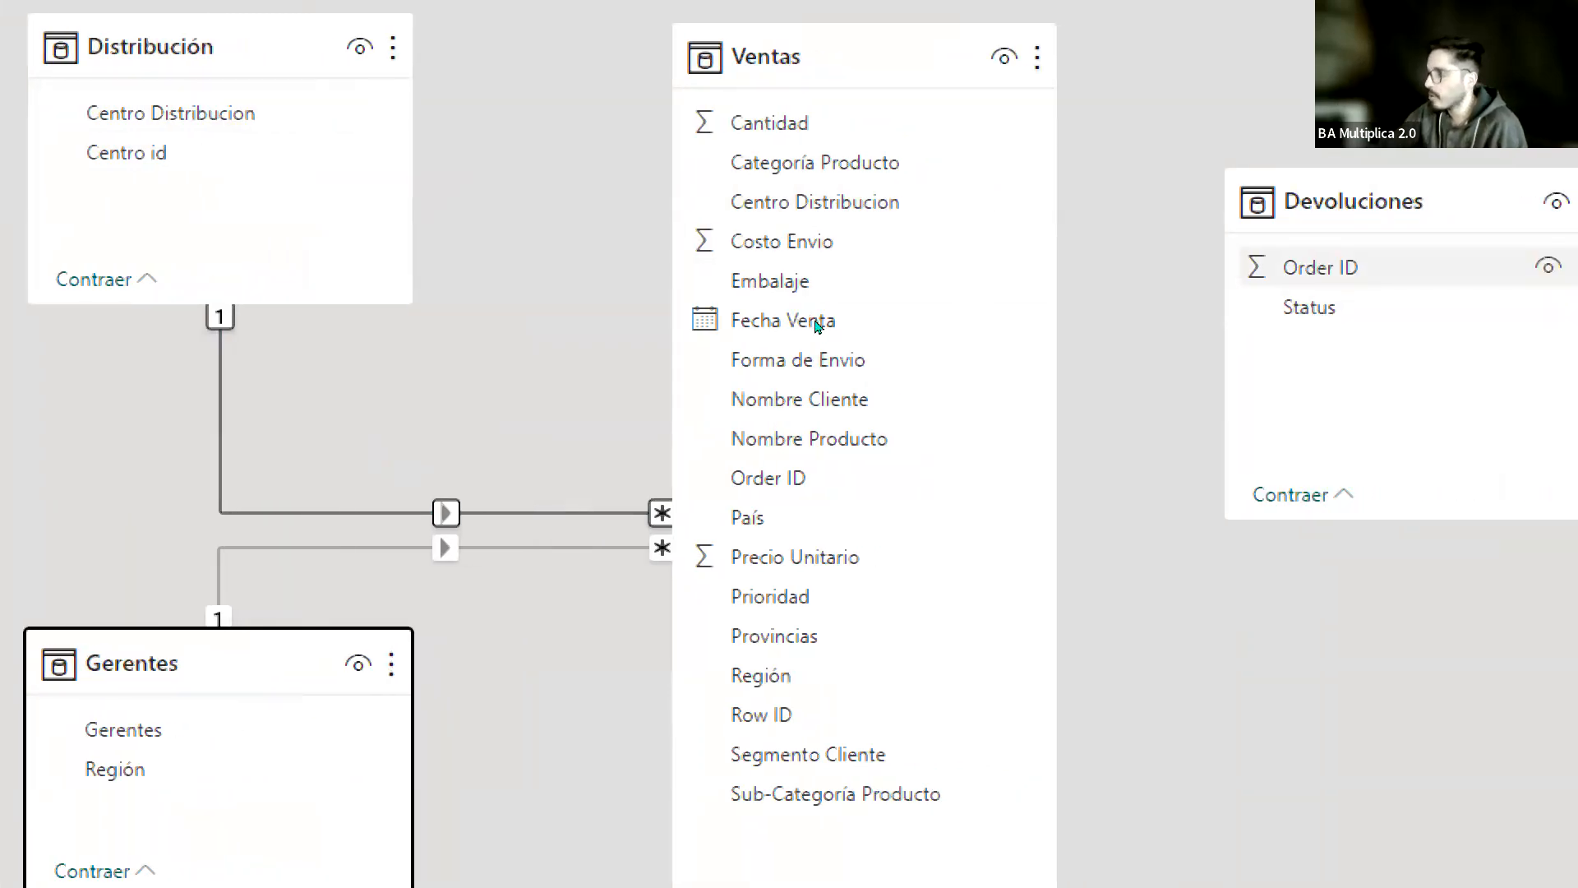
drag(1320, 267, 551, 431)
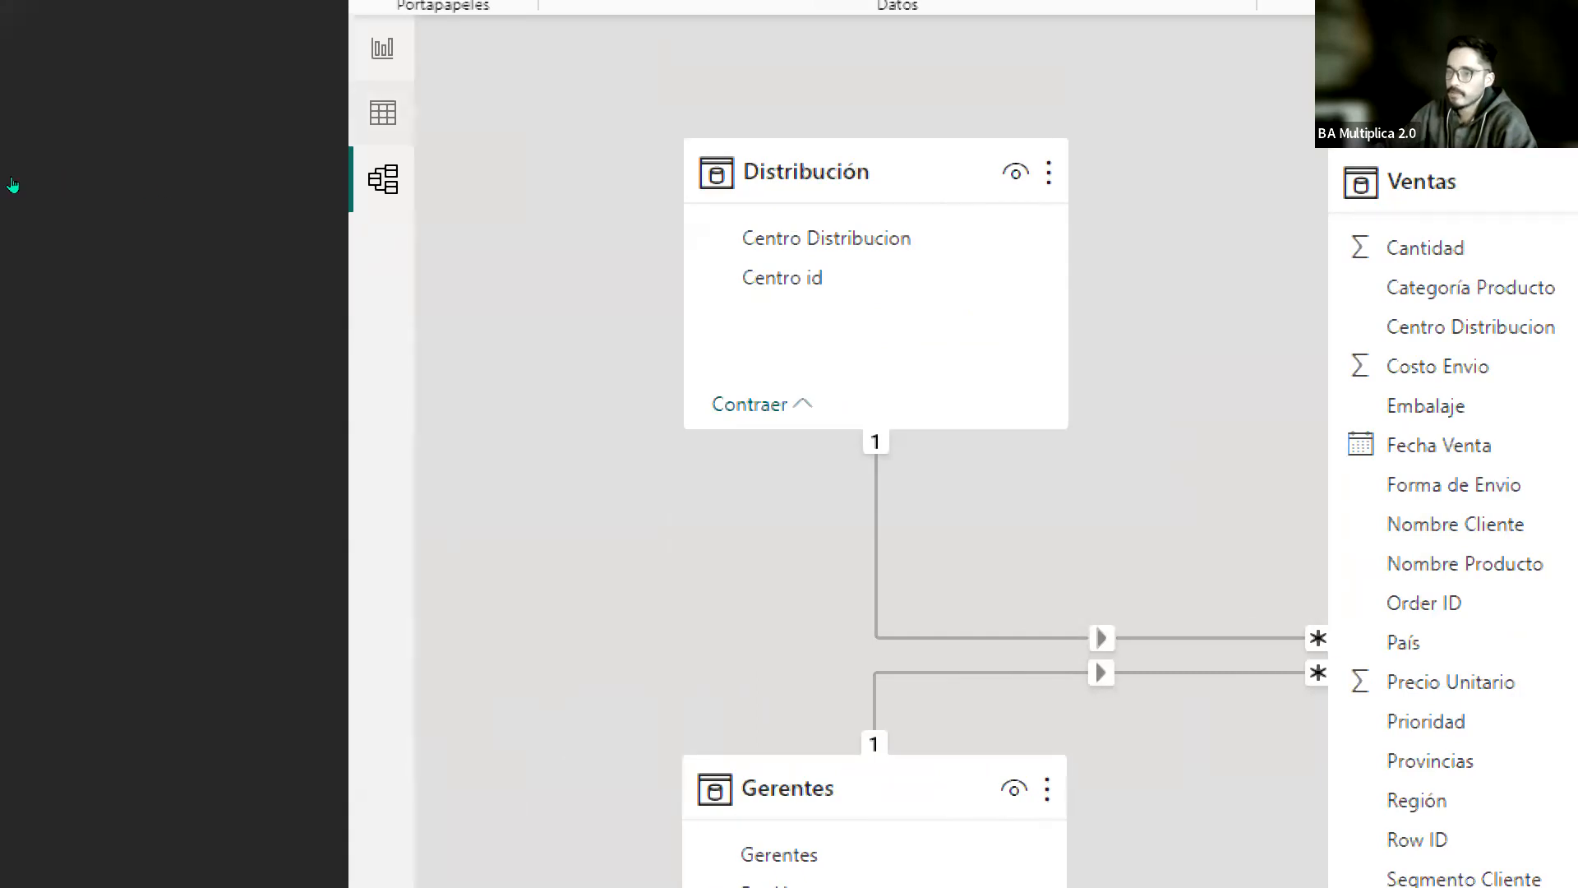
Step: Examine the Ventas rows and columns in Table view, and return to Model view
click(382, 113)
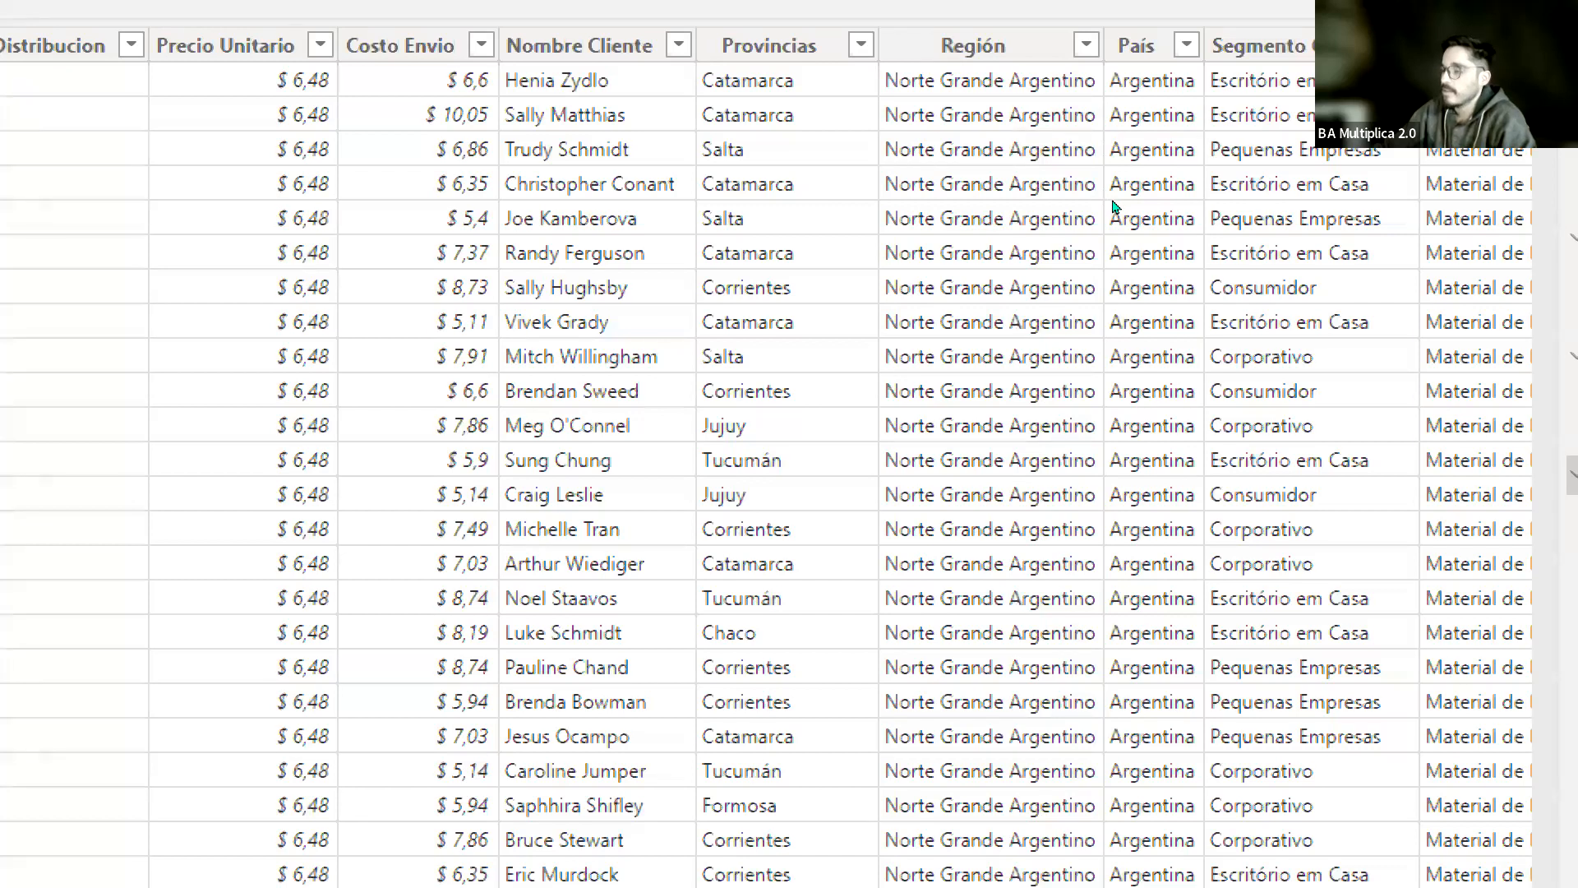
click(1081, 180)
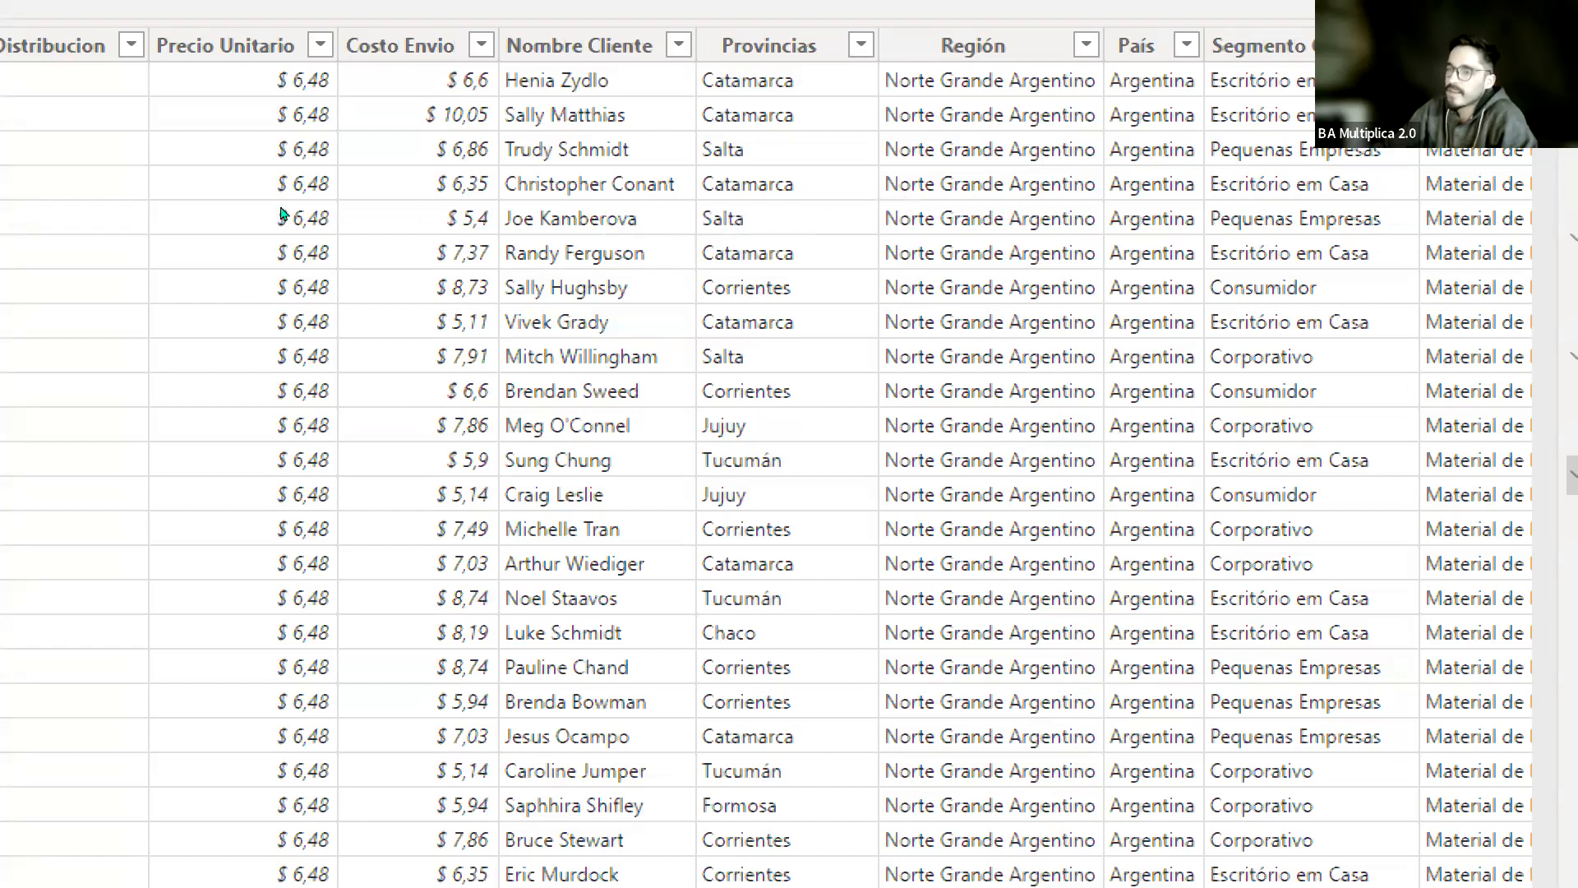
scroll(116, 212, left, 2)
scroll(599, 165, left, 6)
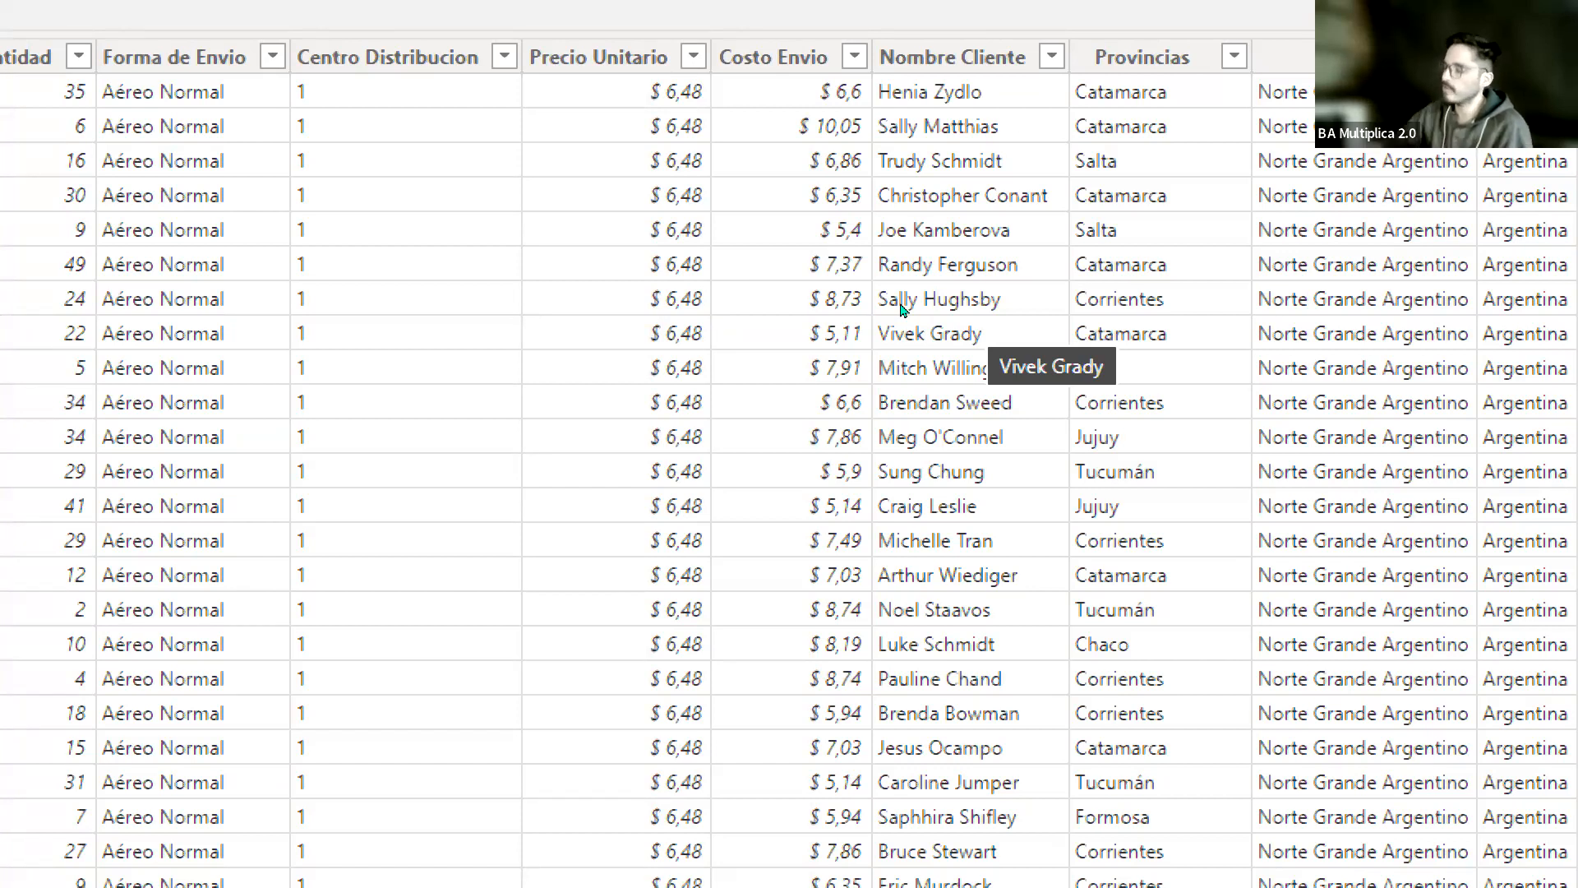
scroll(1289, 264, right, 1)
scroll(1085, 191, right, 10)
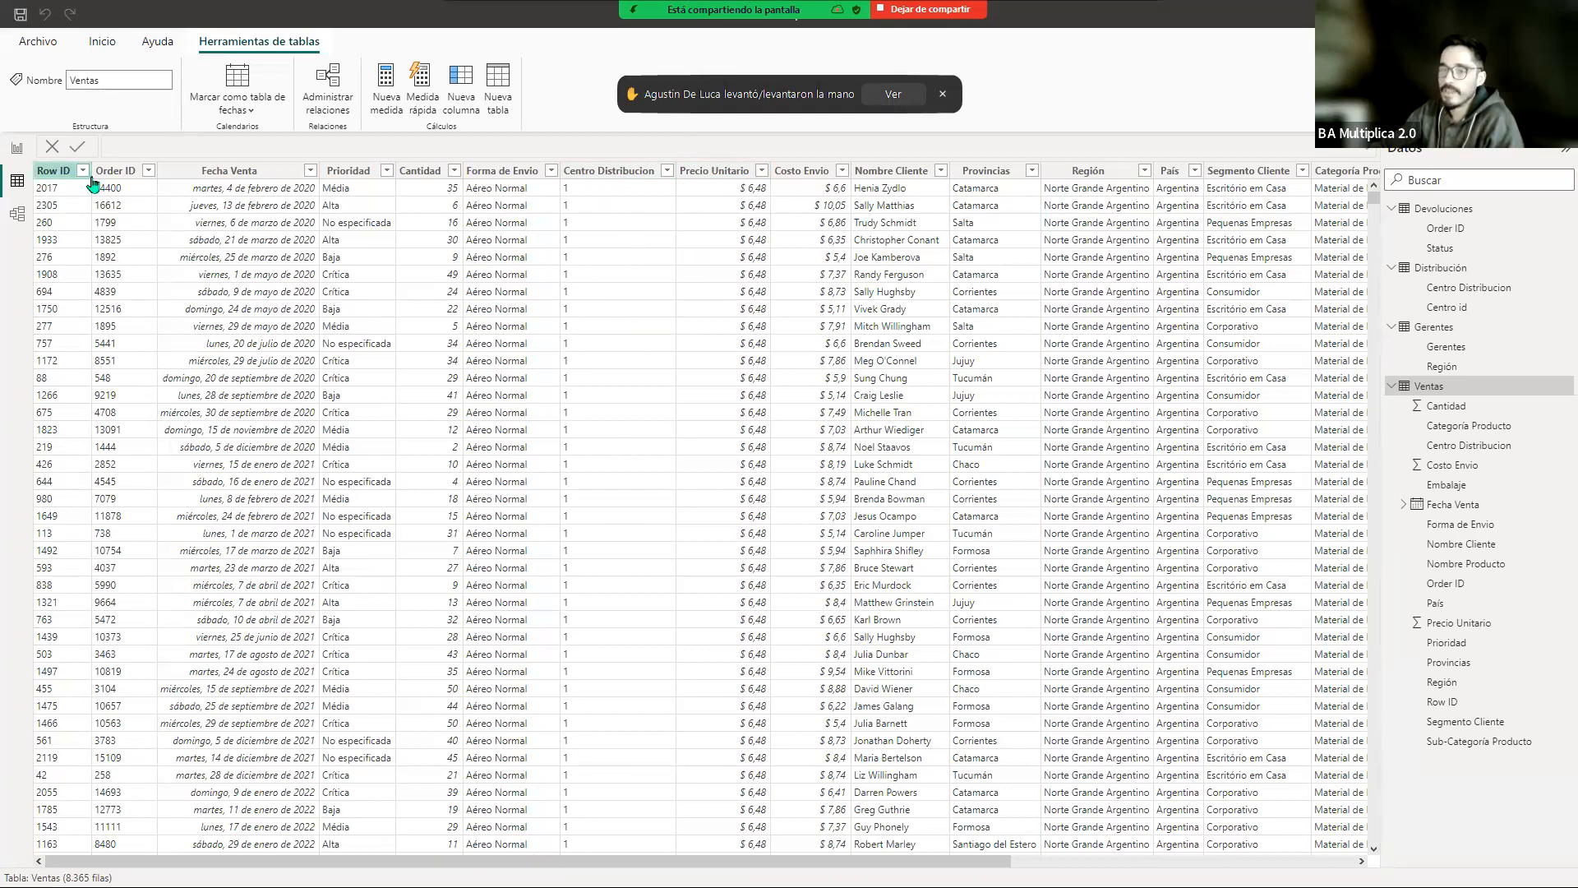
drag(639, 861, 743, 861)
click(17, 213)
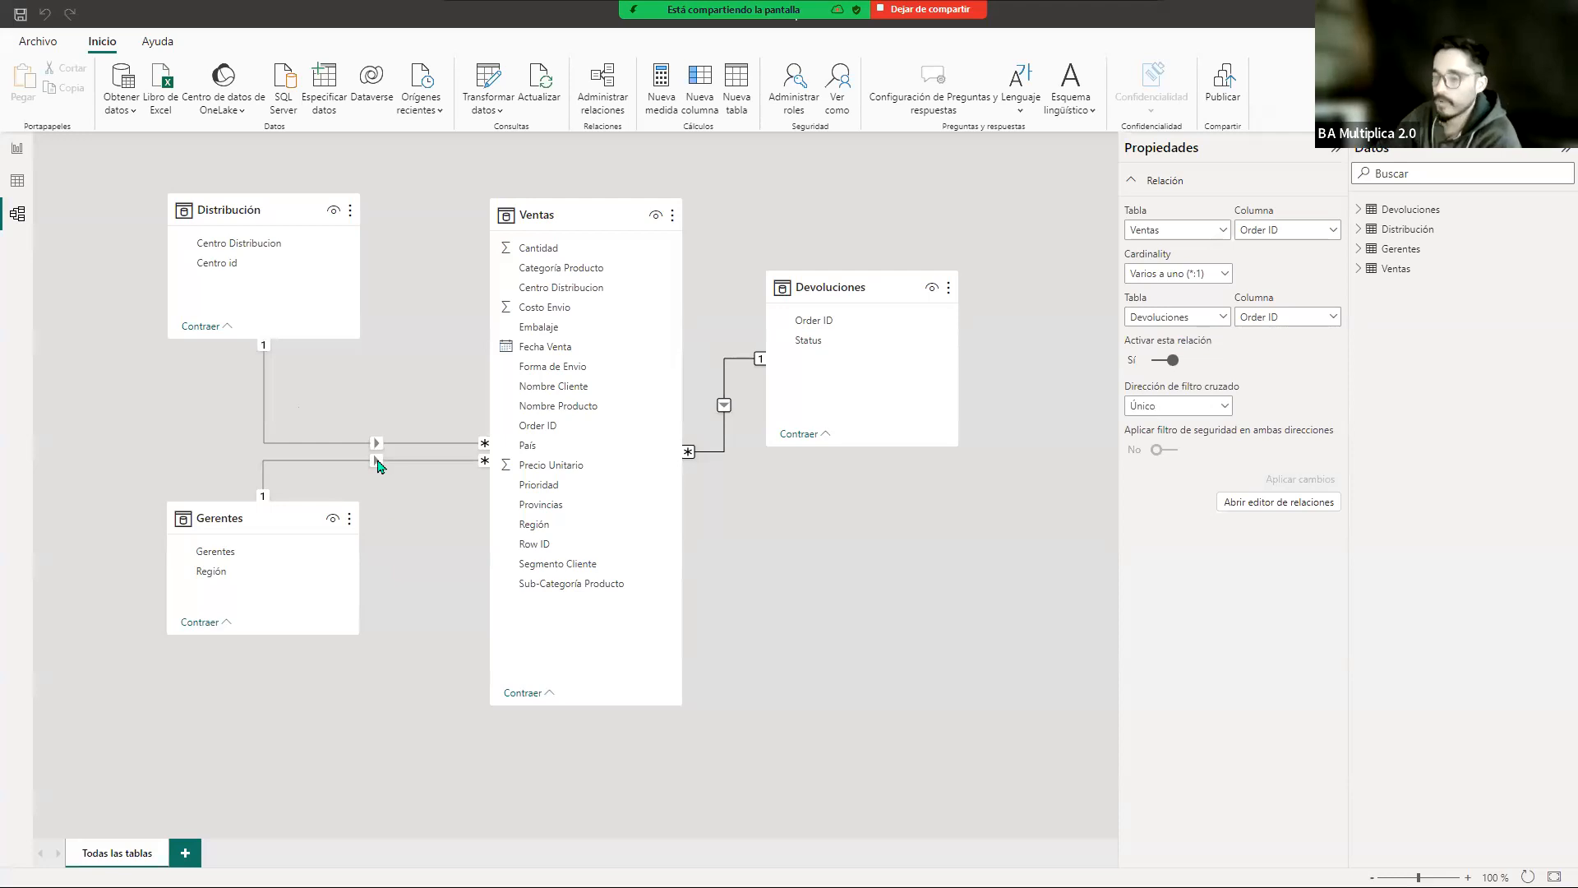
Step: Review the Table, Report and Model views in turn, checking the remaining Ventas columns up to Embalaje
mouse_move(375, 462)
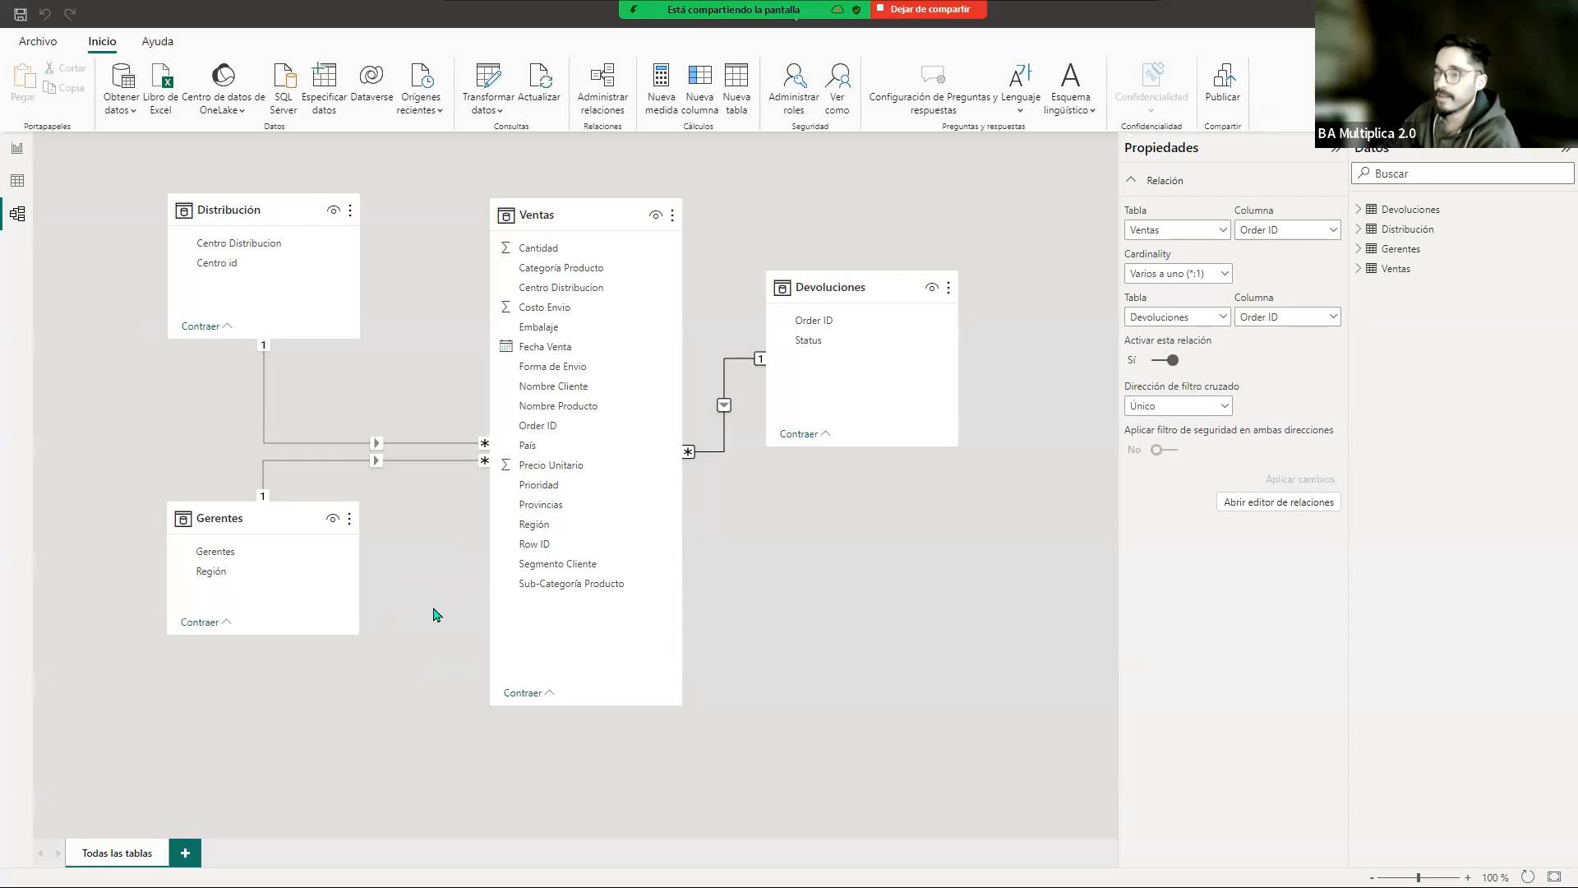
click(18, 180)
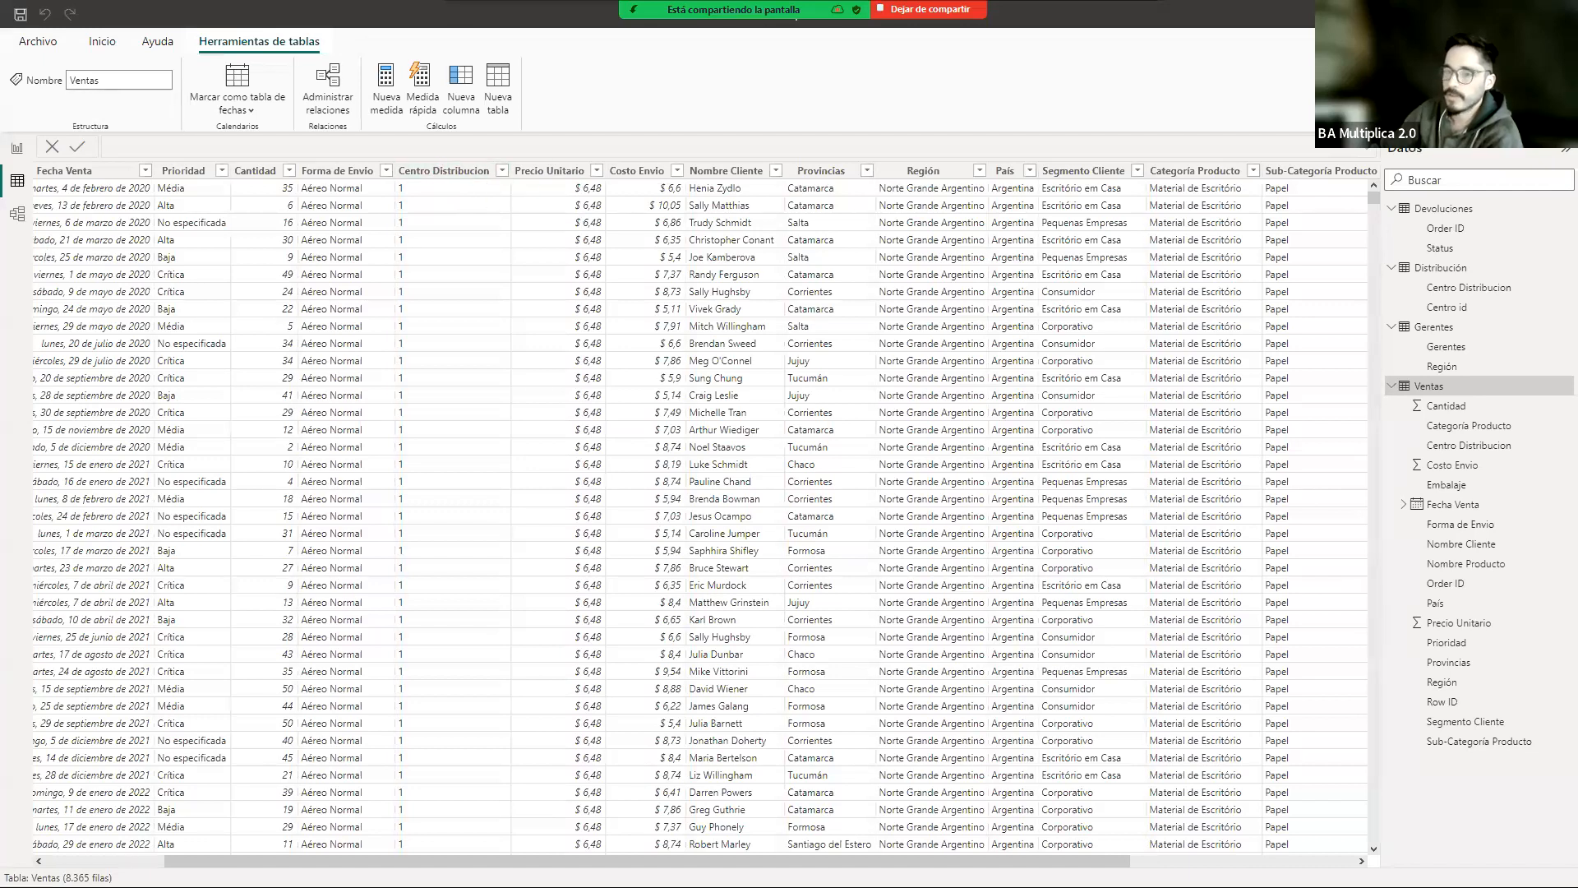
click(16, 151)
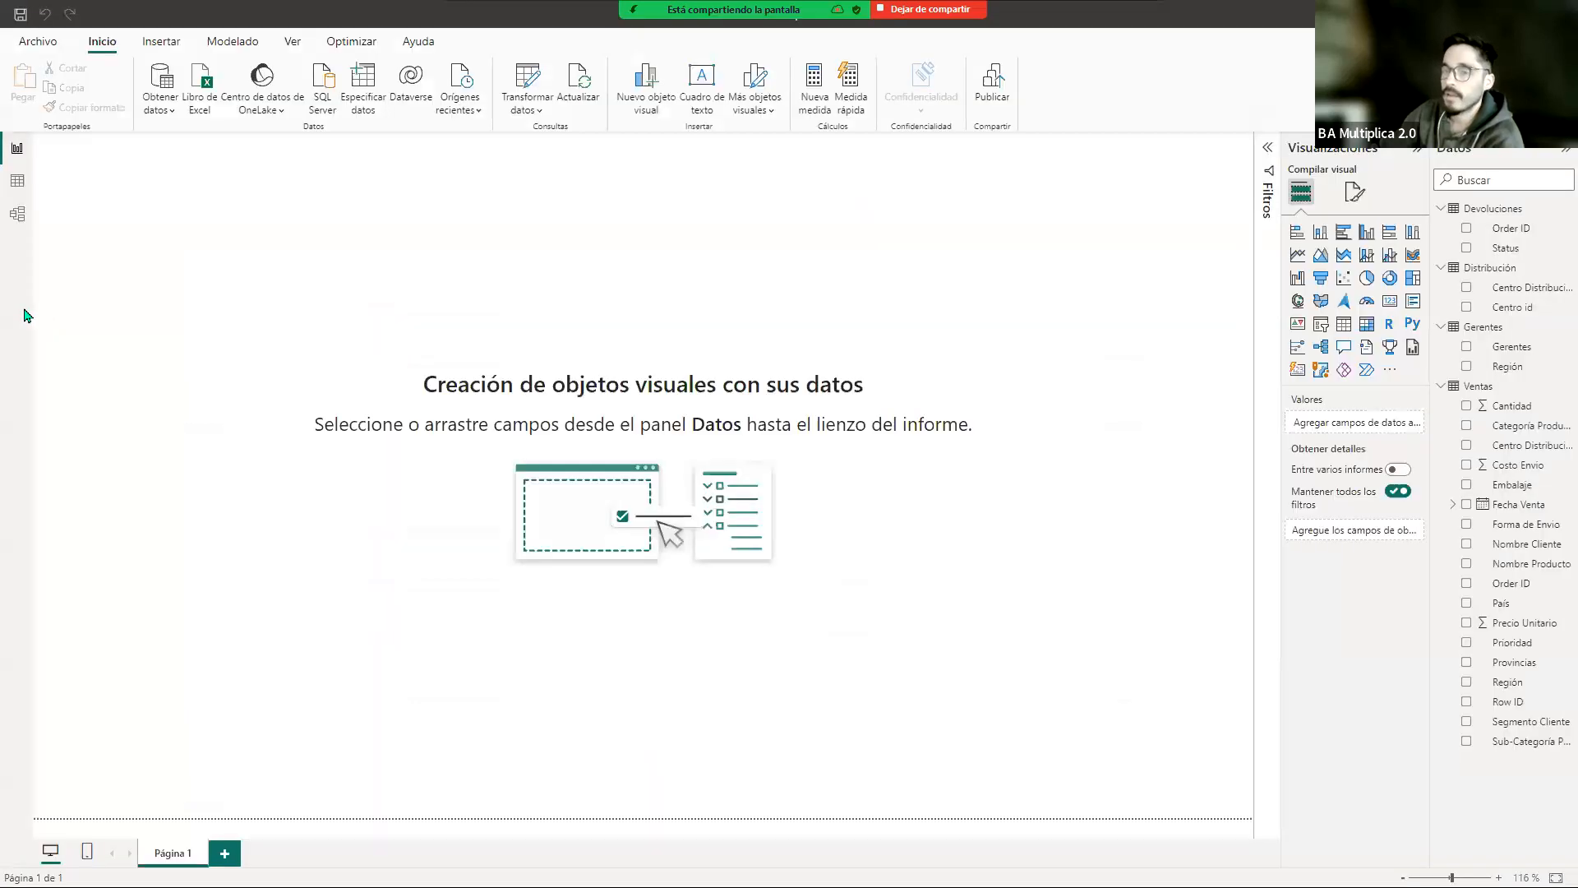
click(17, 214)
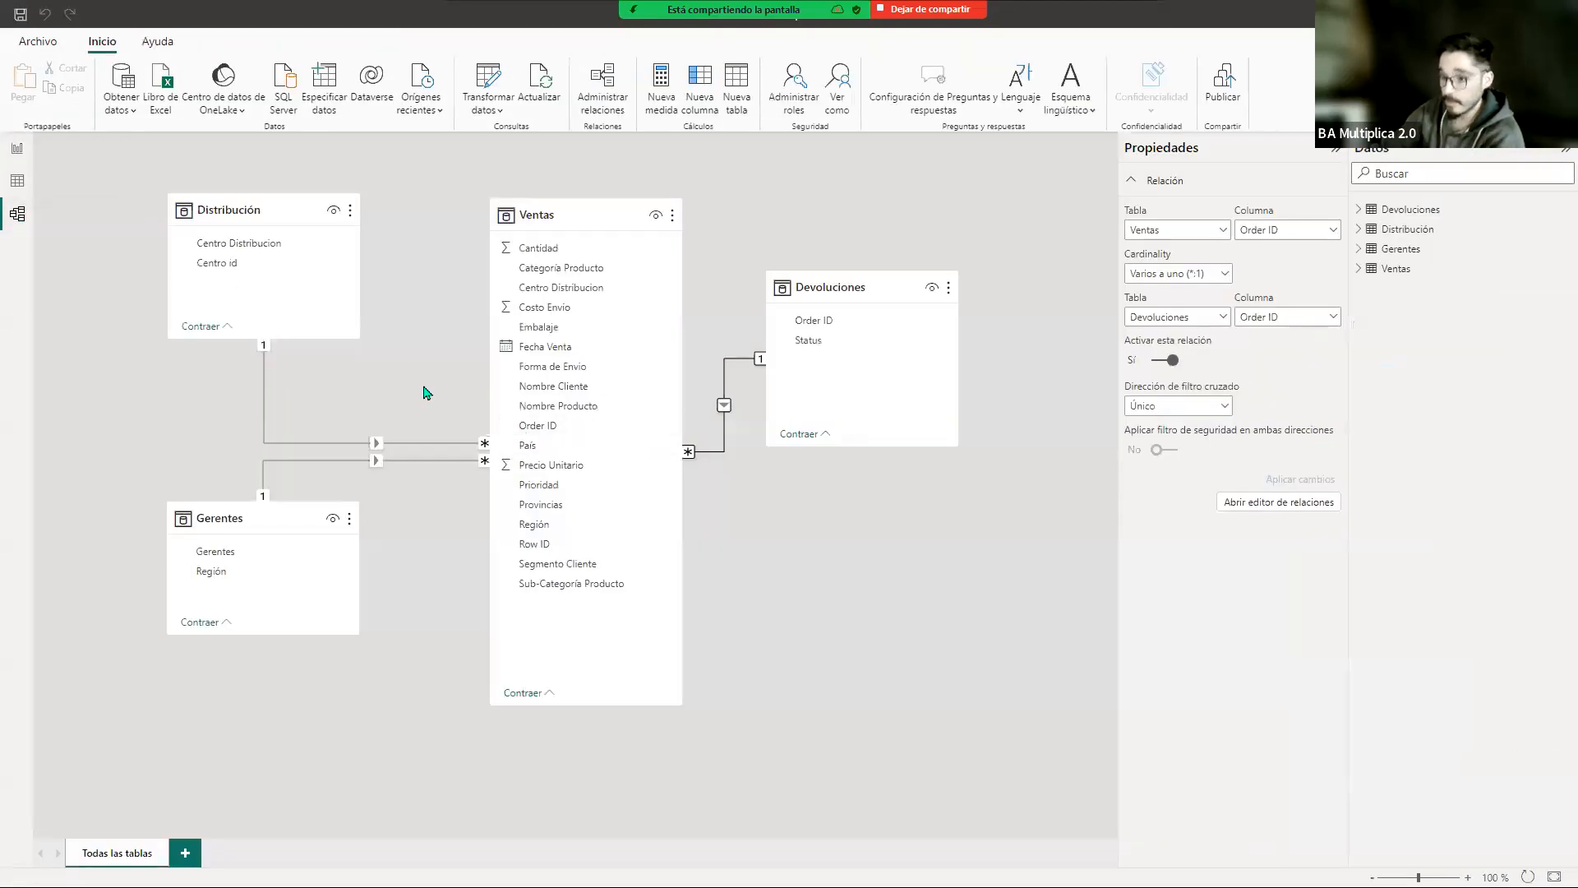
click(17, 182)
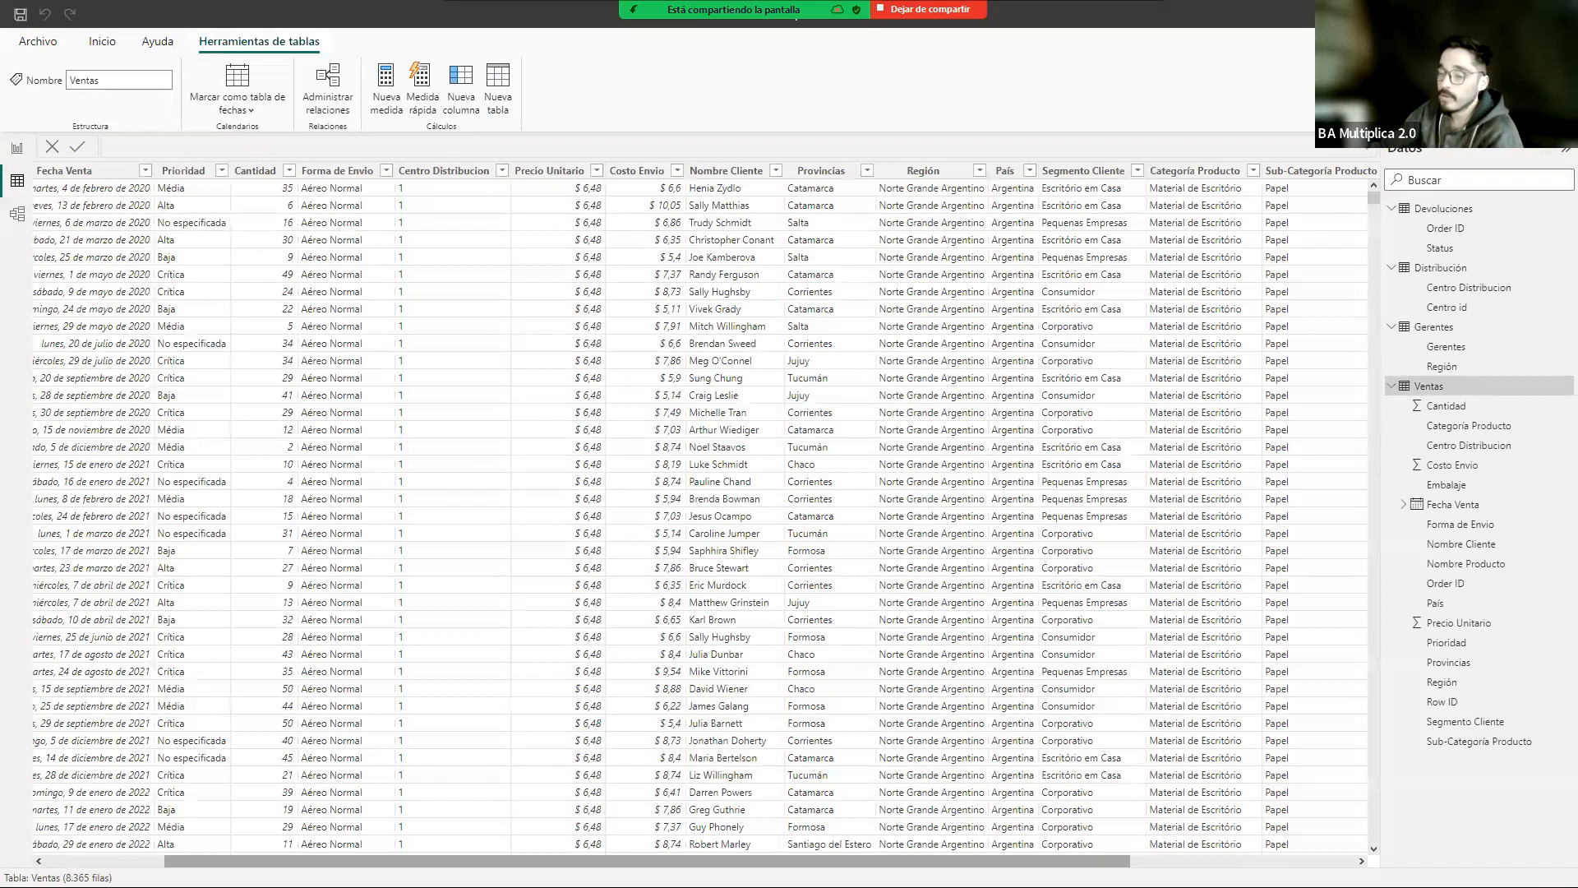
drag(662, 861, 888, 860)
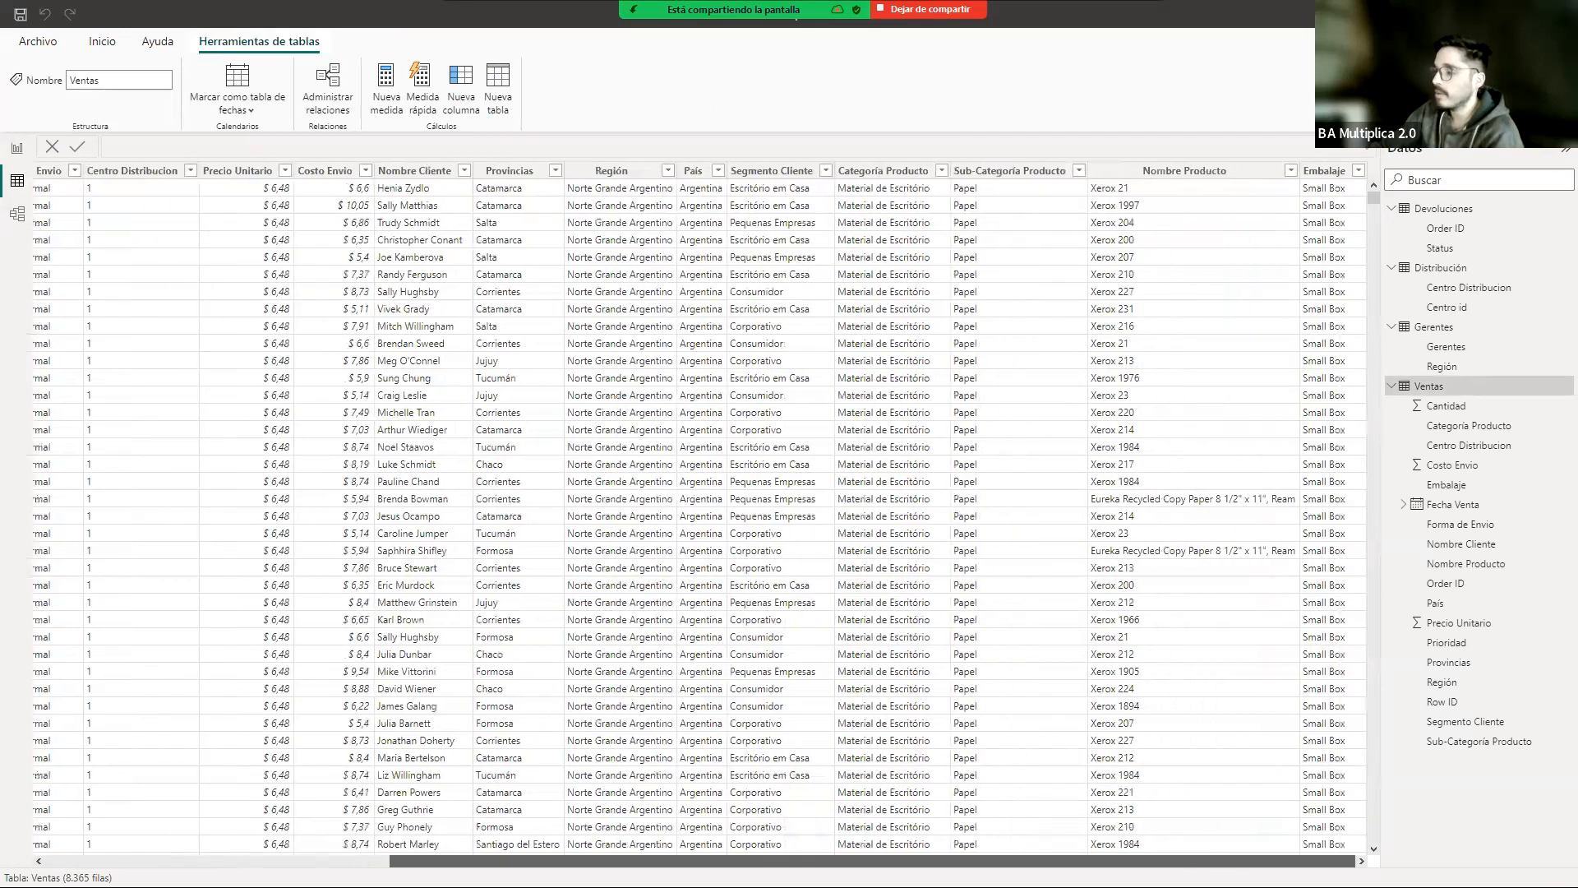
scroll(584, 658, left, 6)
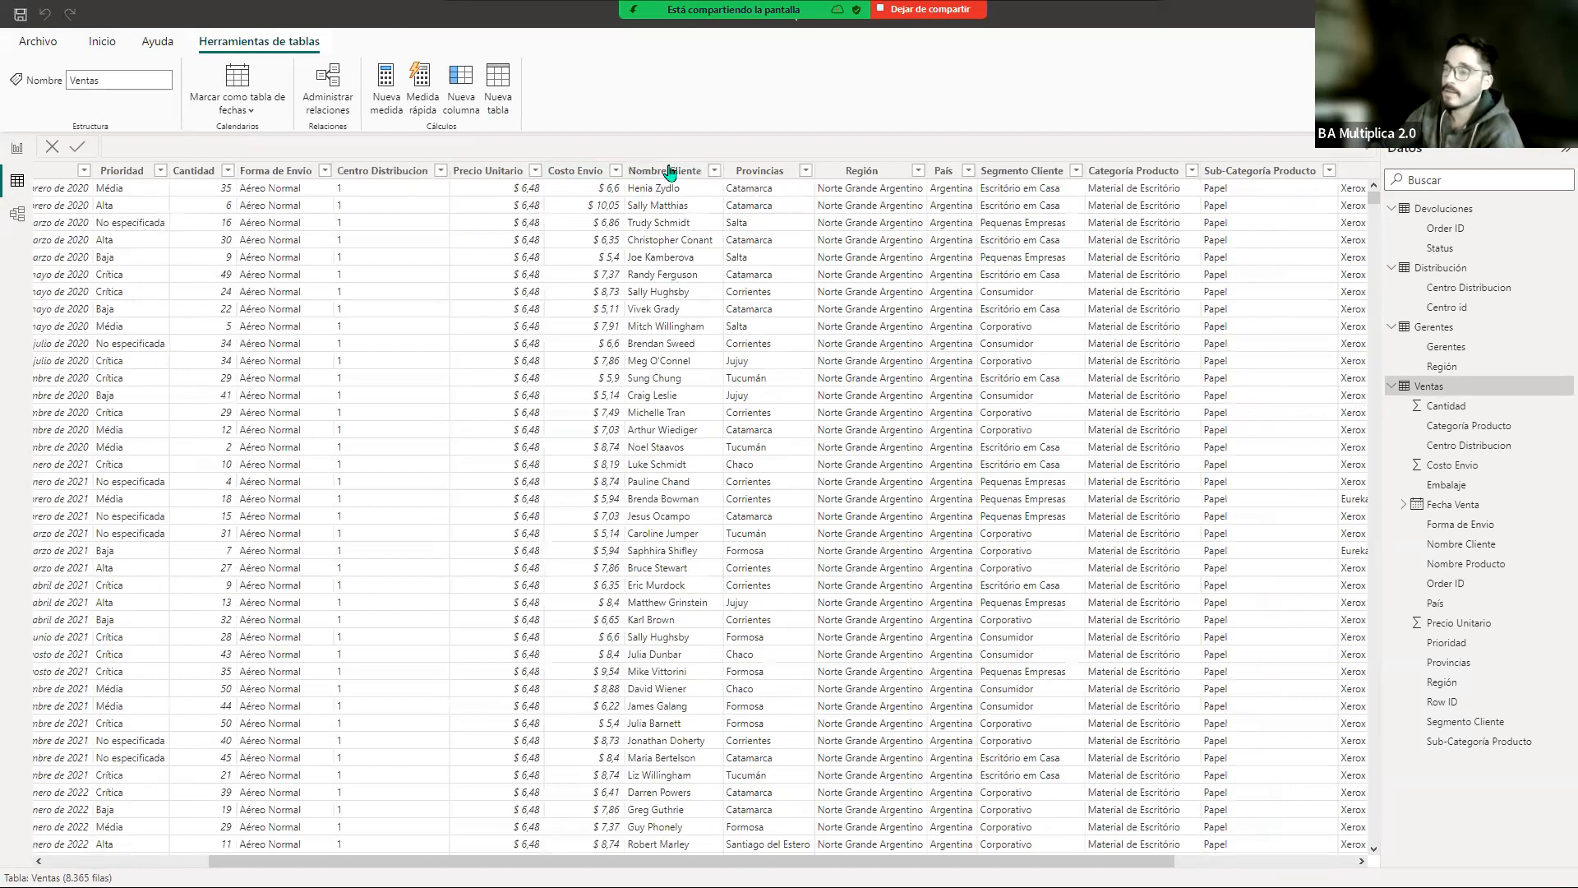
click(17, 151)
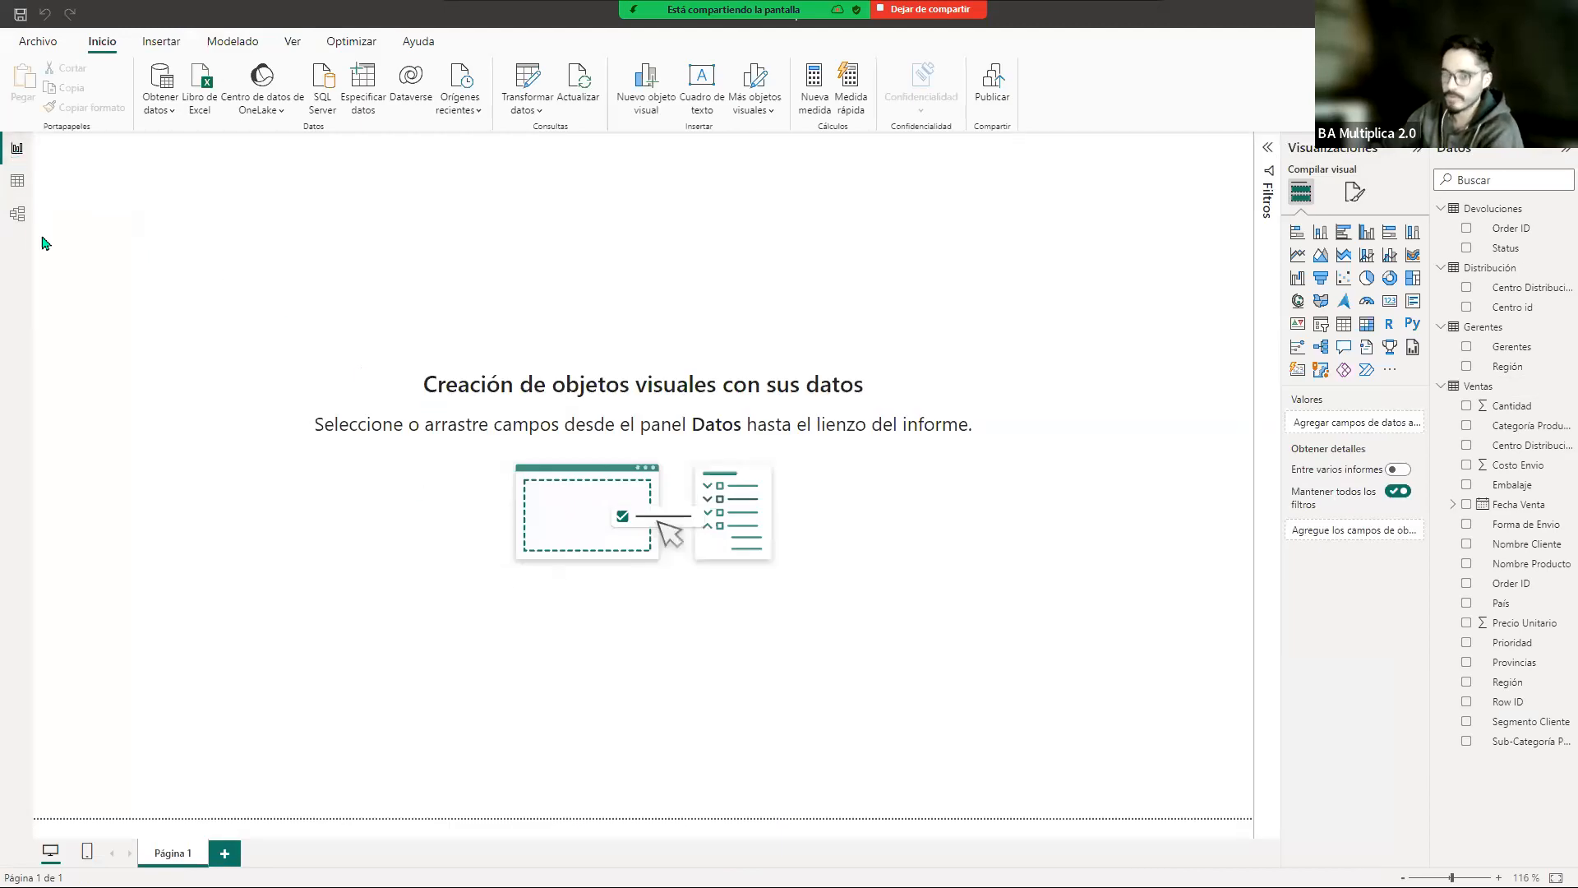
click(18, 214)
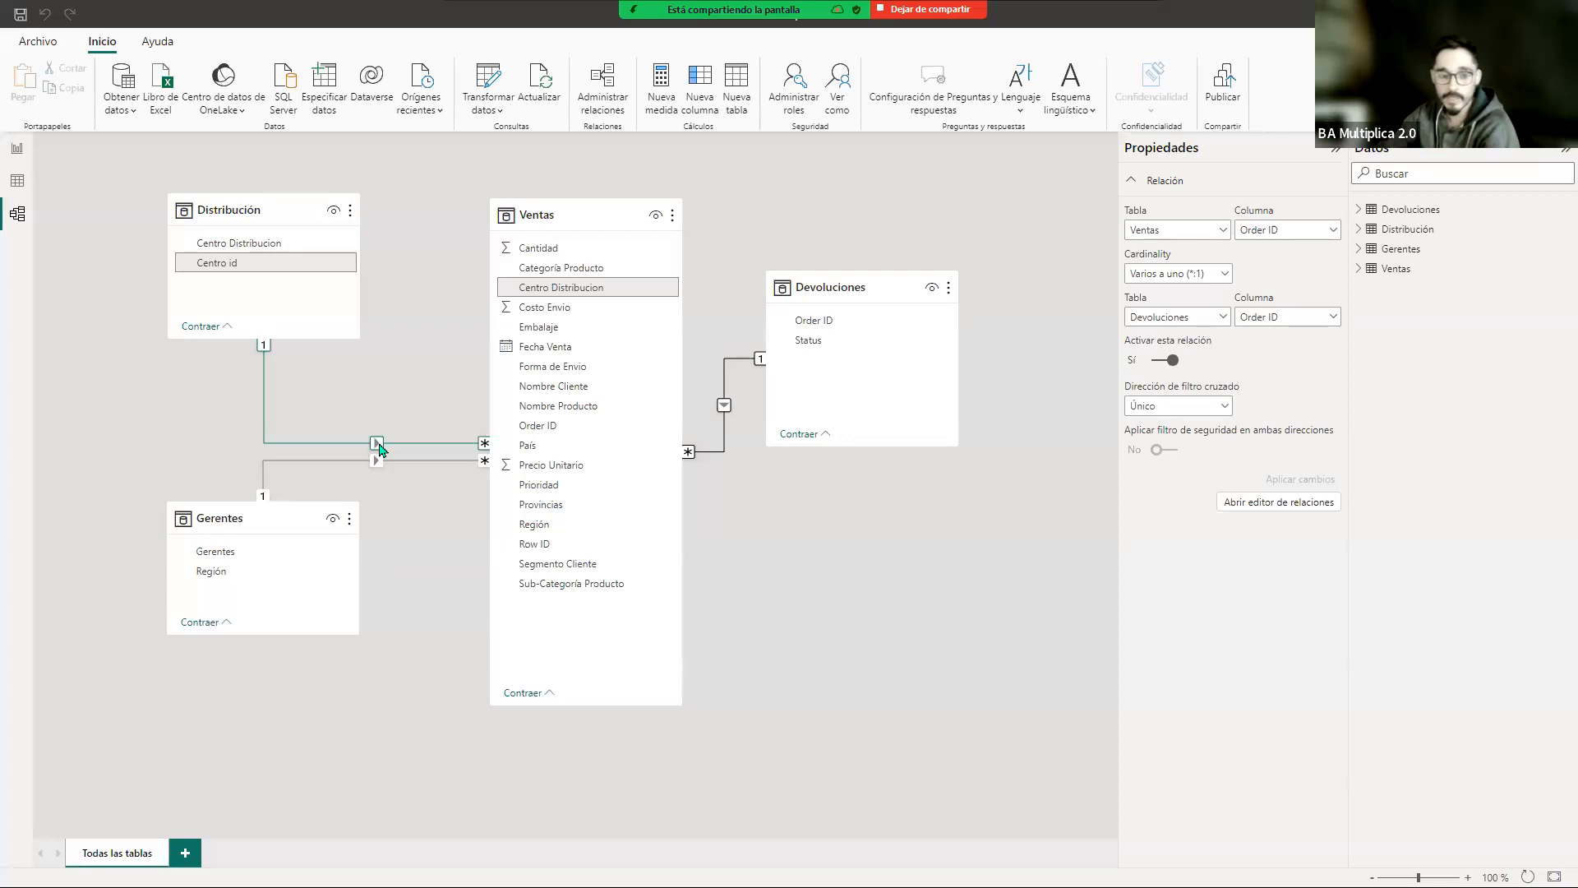
Step: Move the Gerentes card lower, widening the gap between it and the Distribución card
drag(302, 527, 293, 576)
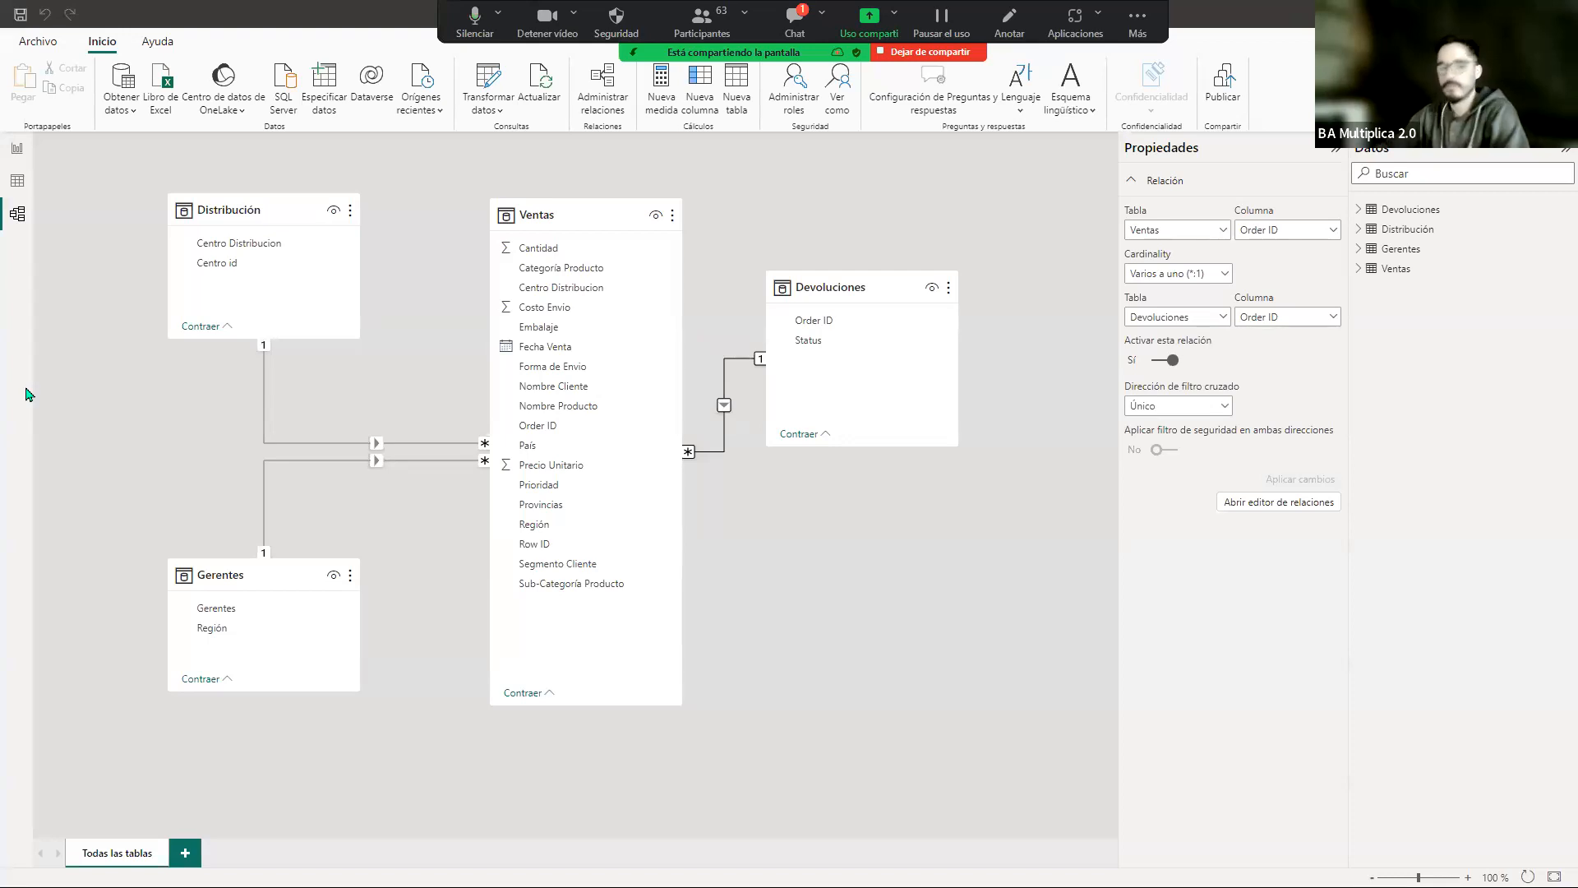
key(alt+Tab)
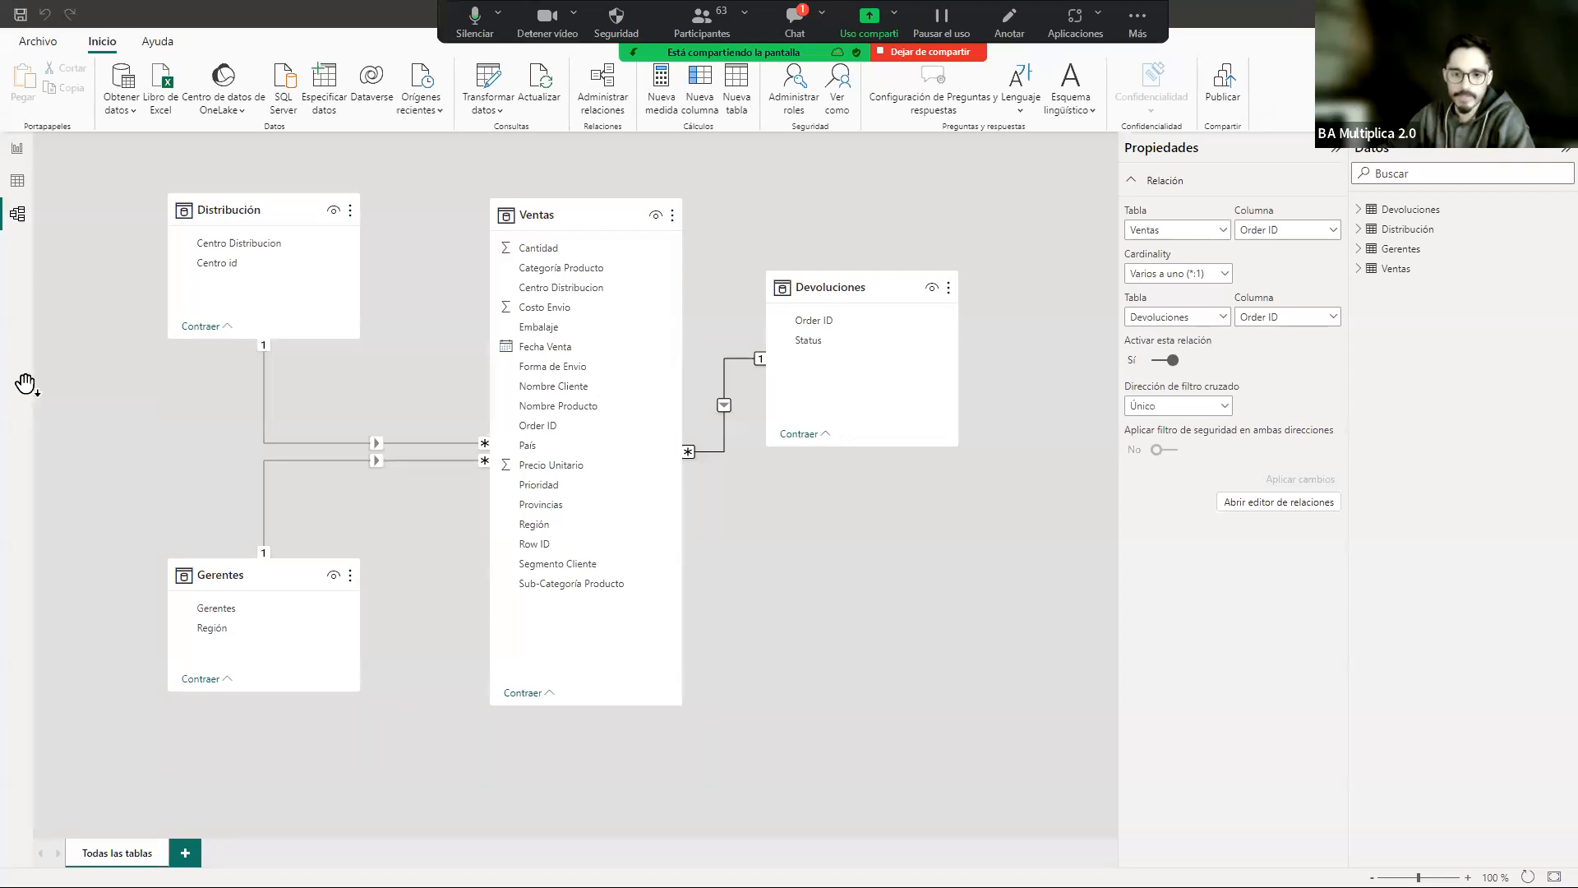
key(Right)
key(Right)
key(Right)
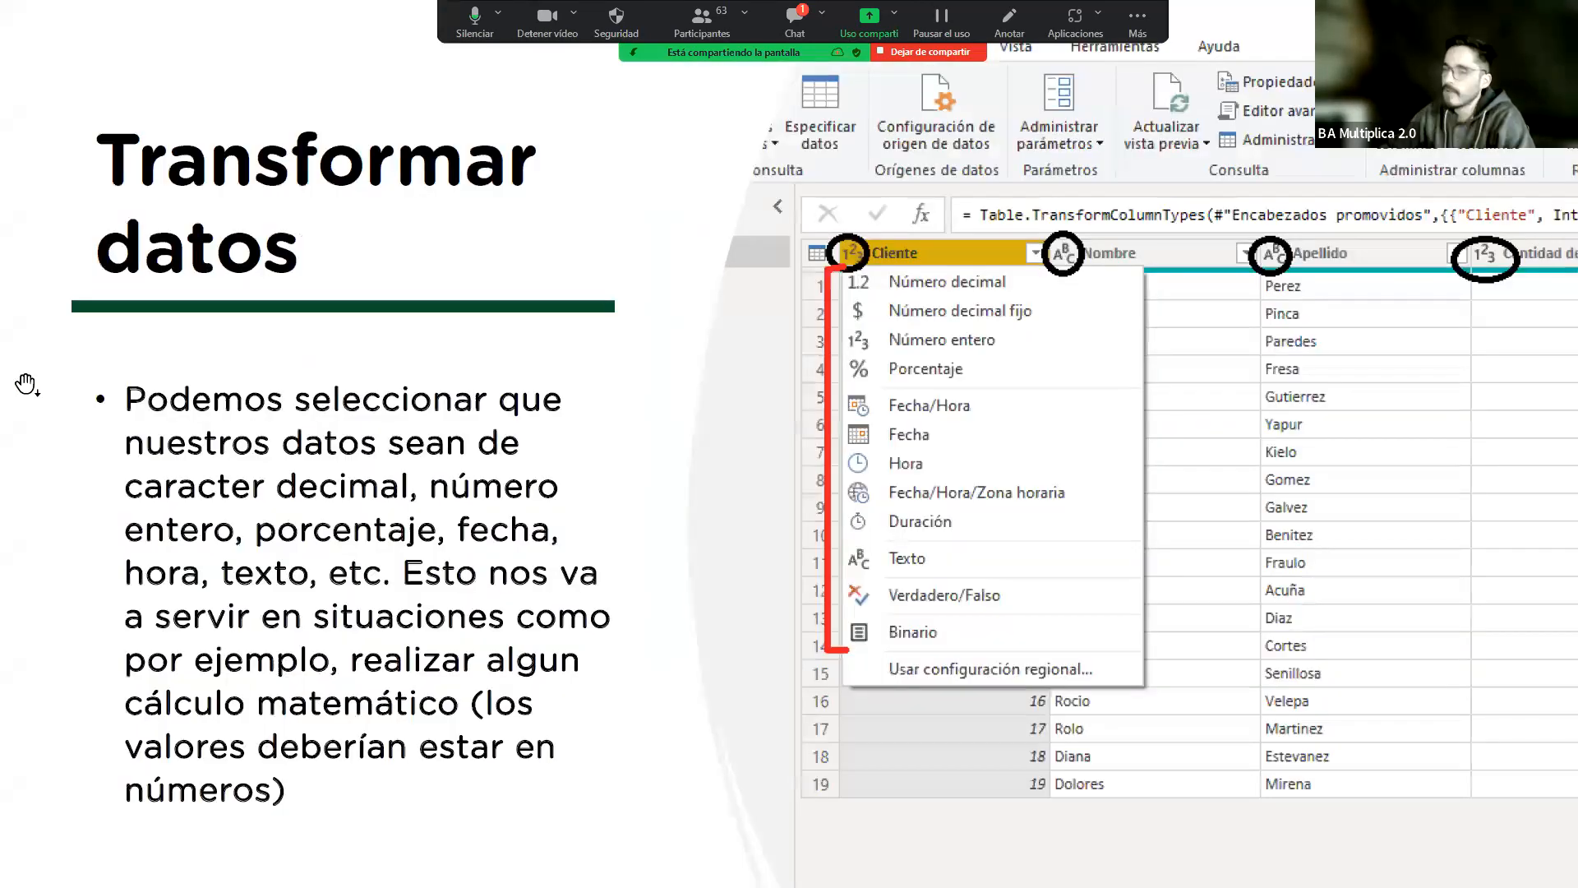
key(Right)
key(Right)
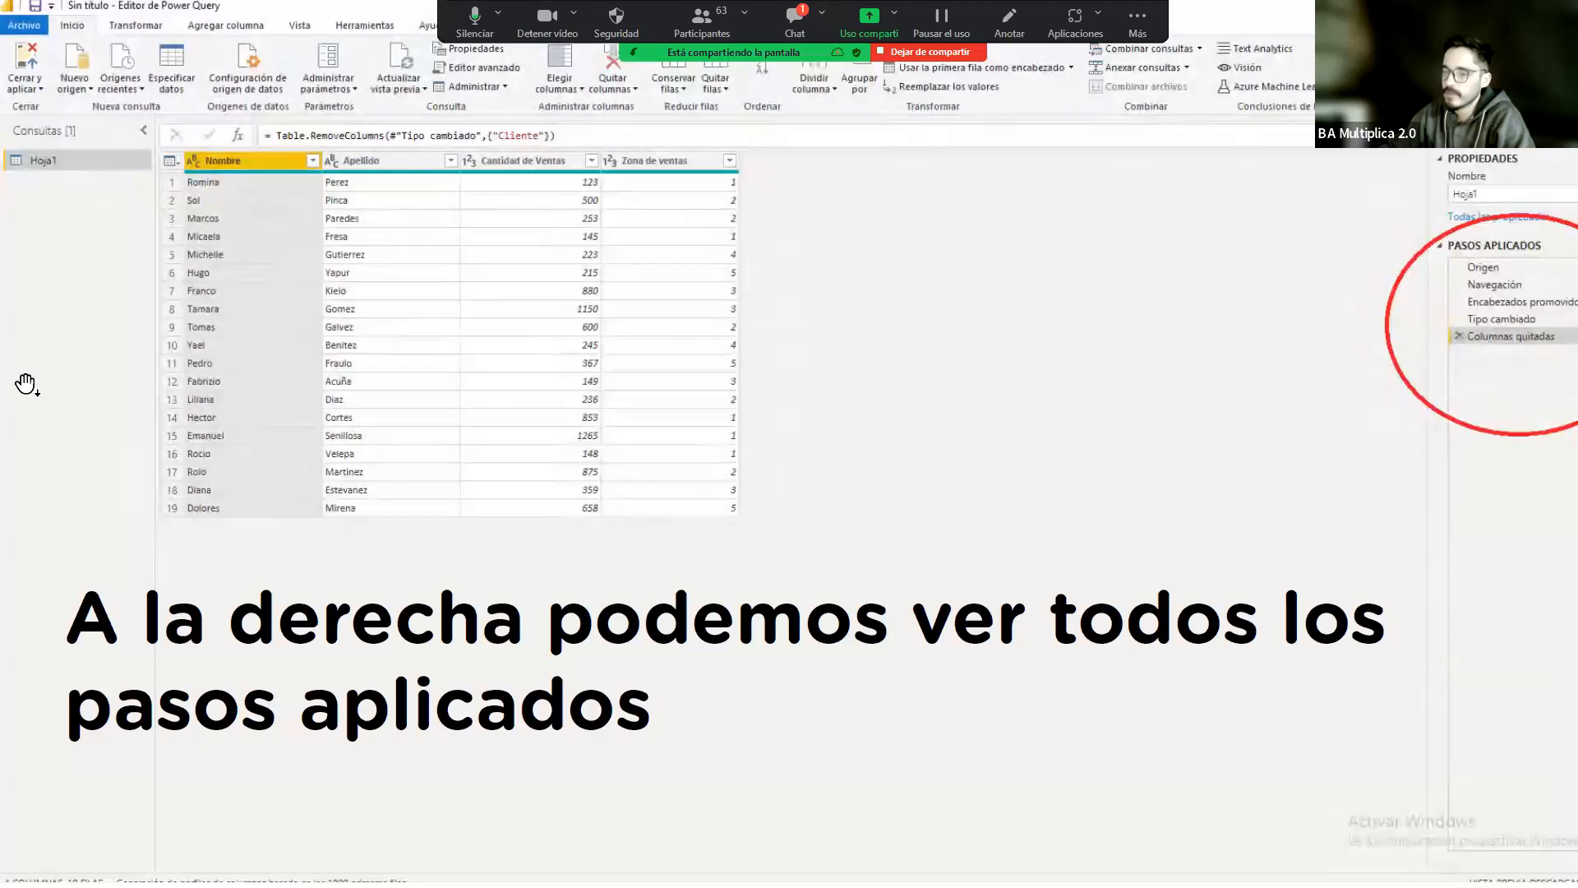
key(Right)
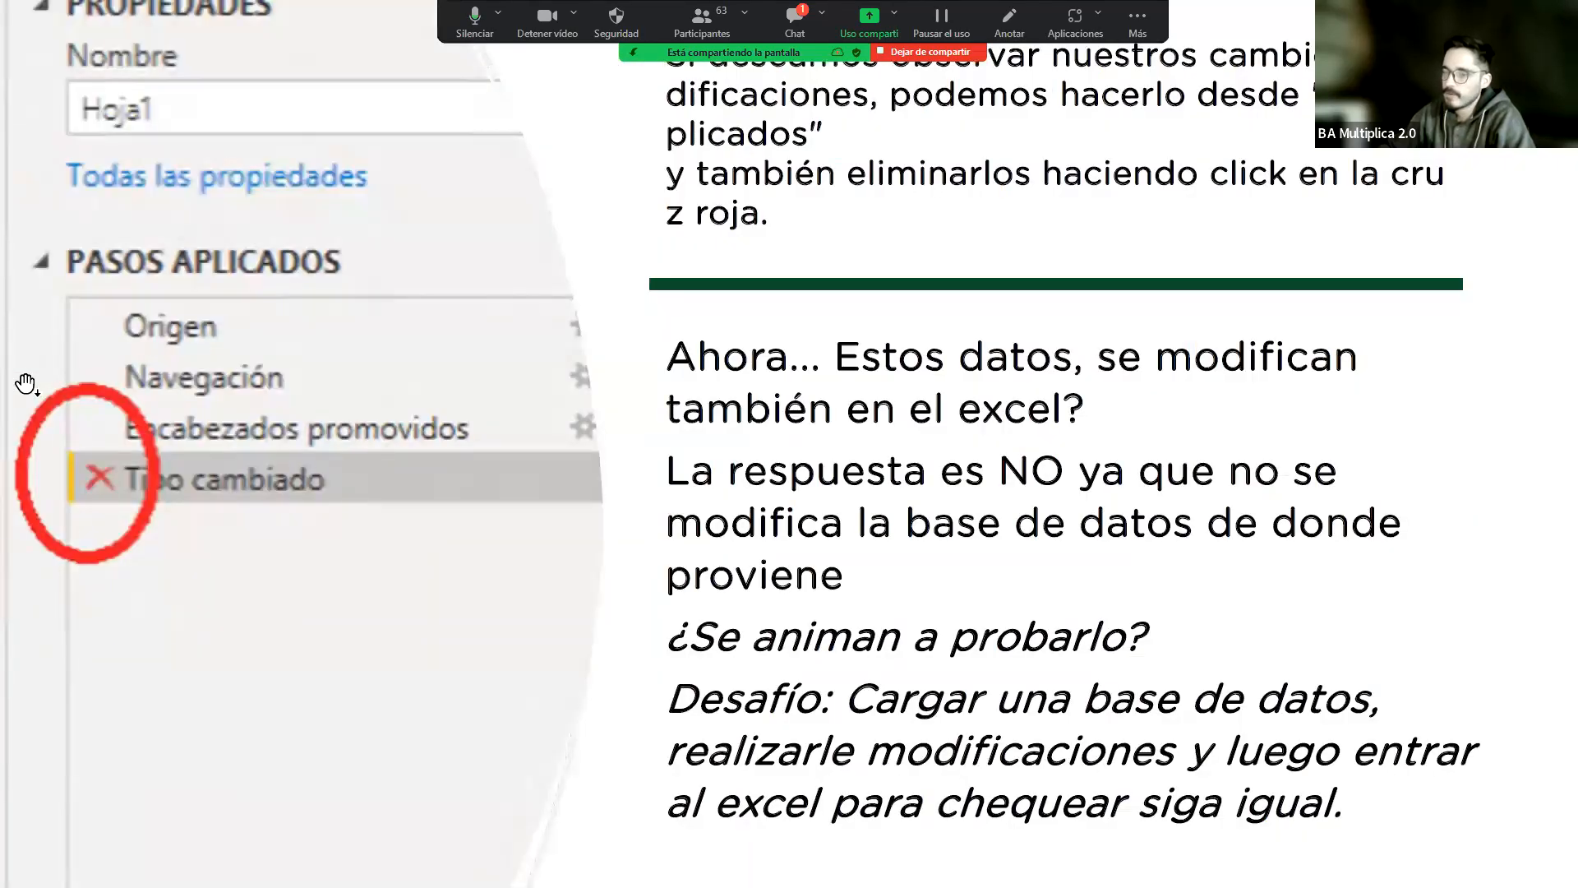
key(Right)
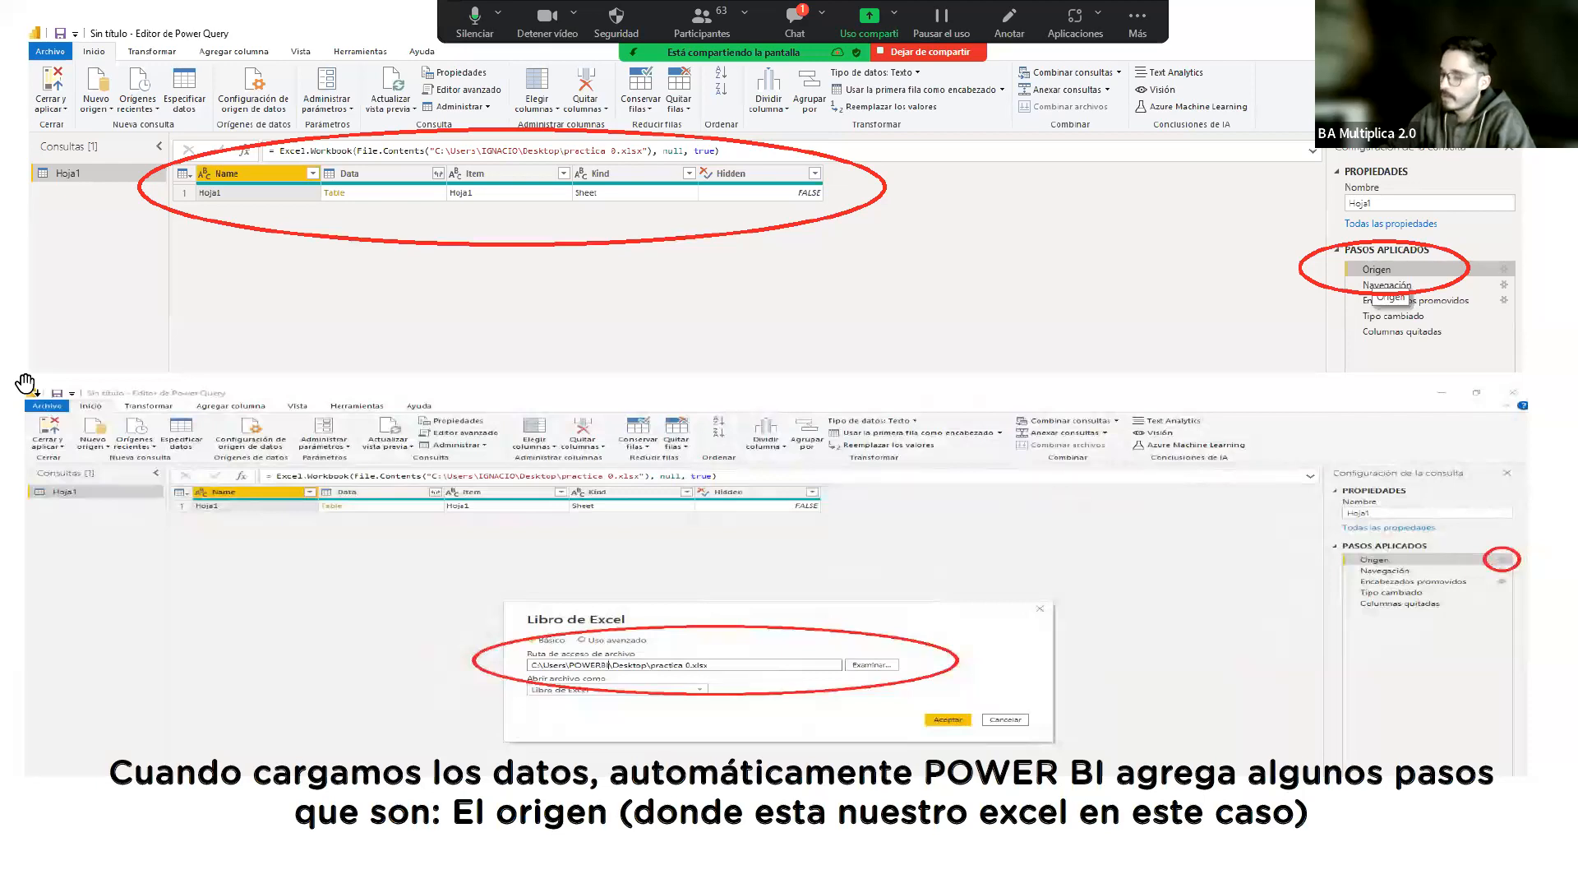
key(Right)
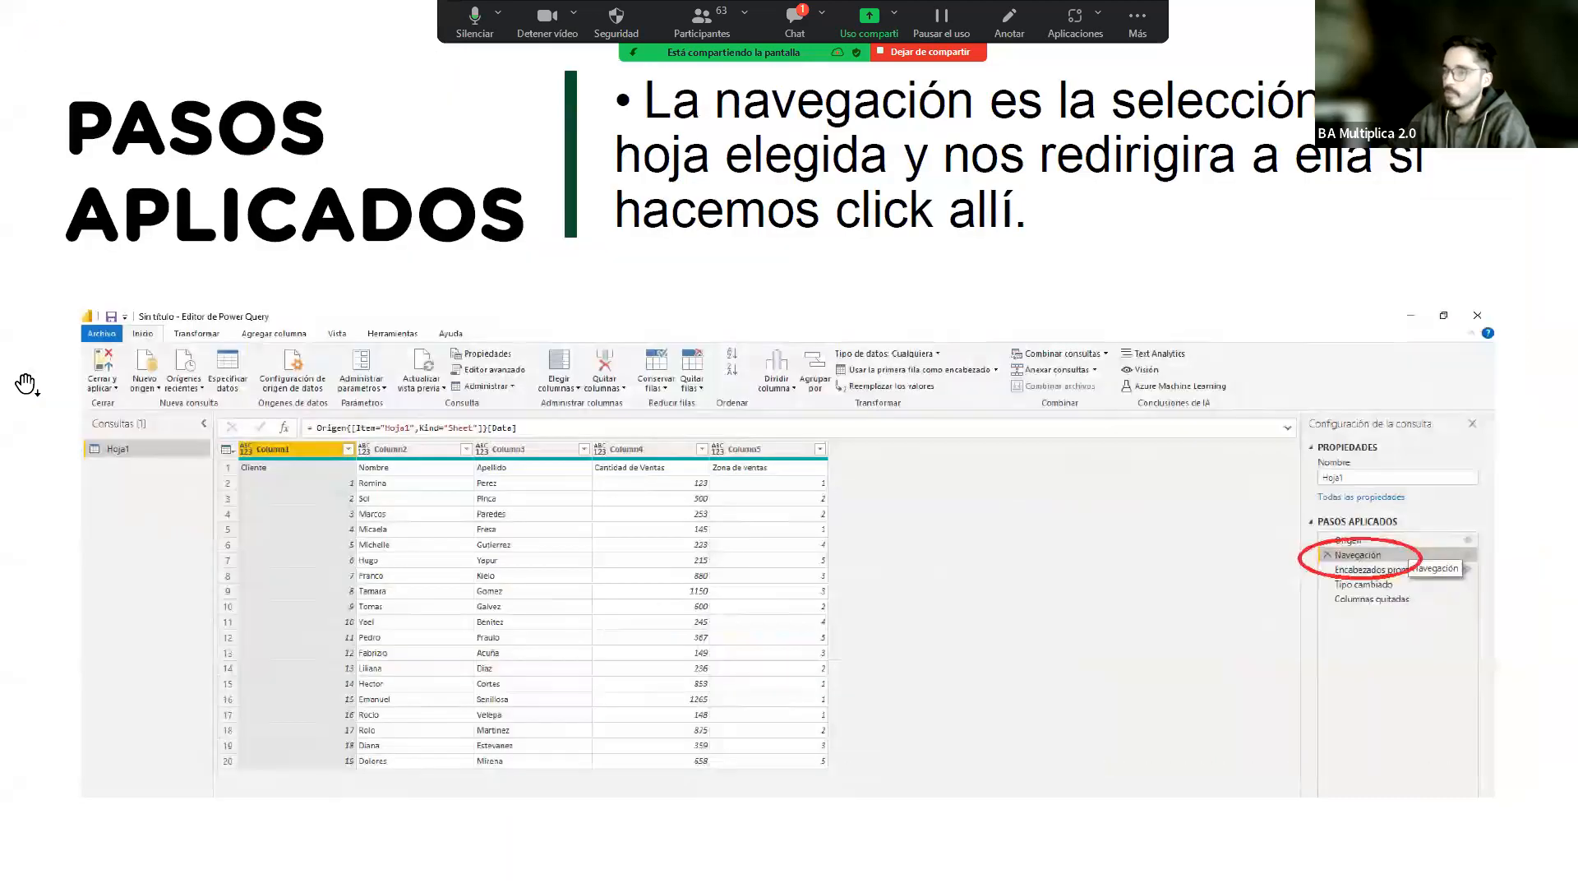
key(Right)
key(Right)
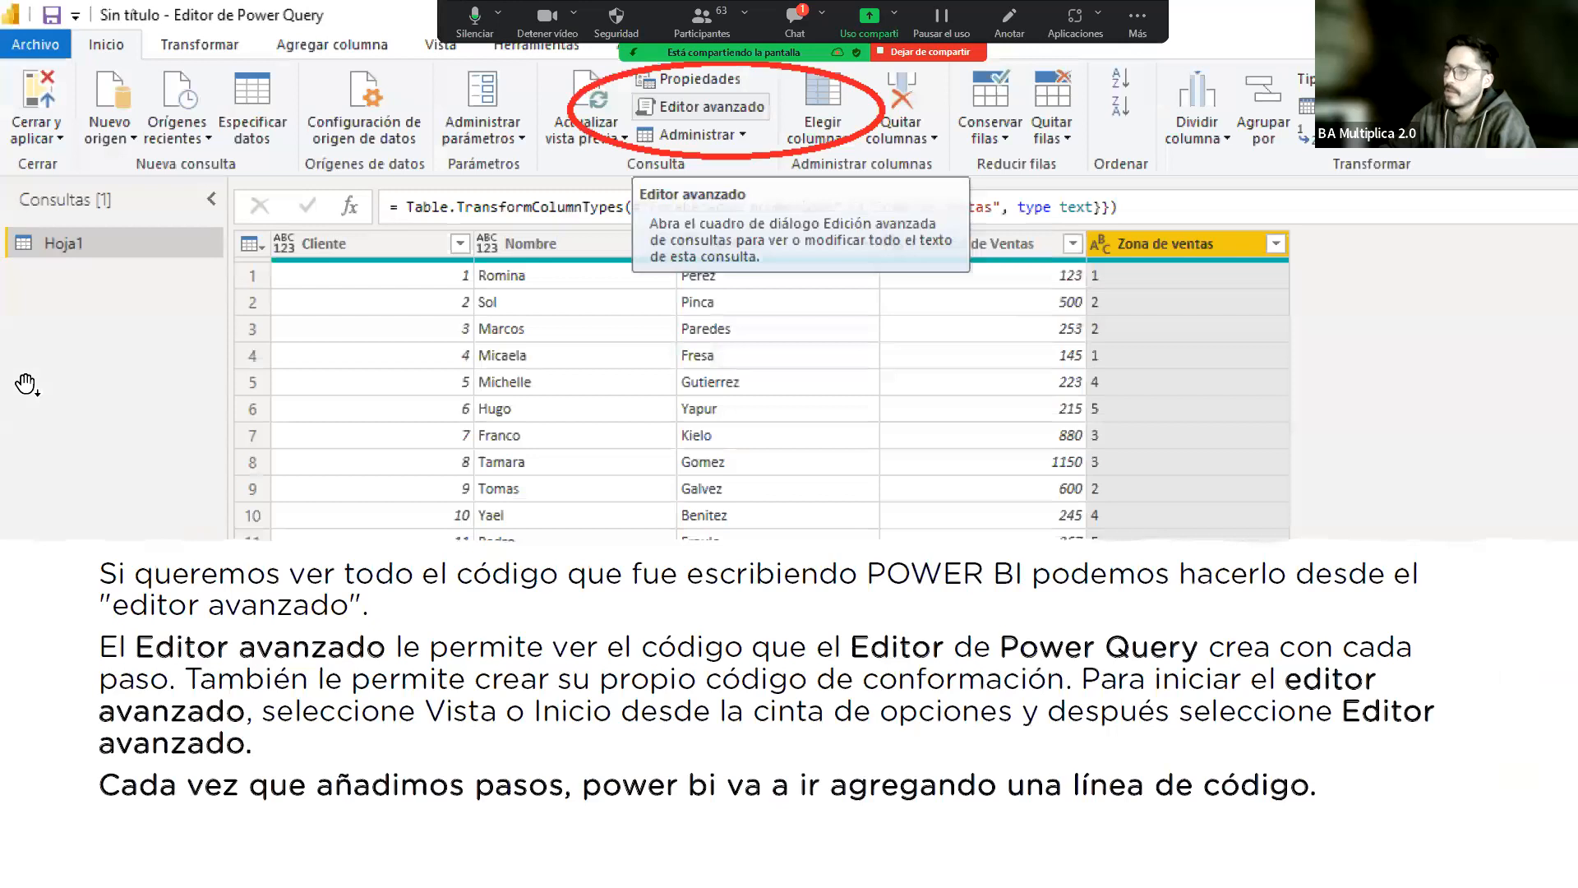
key(alt+Tab)
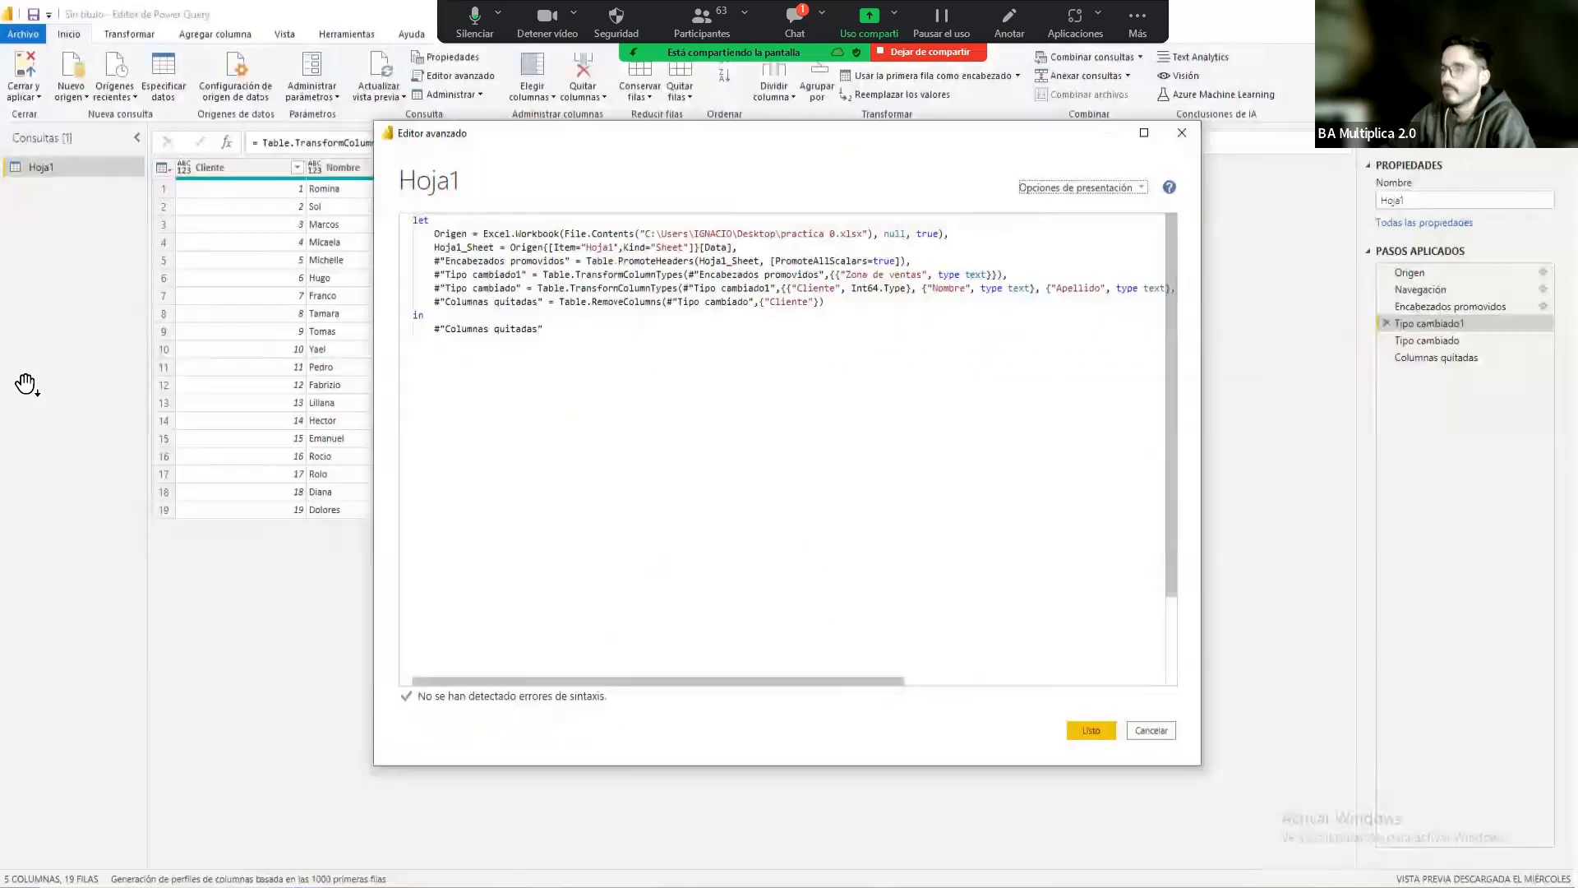
key(alt+Tab)
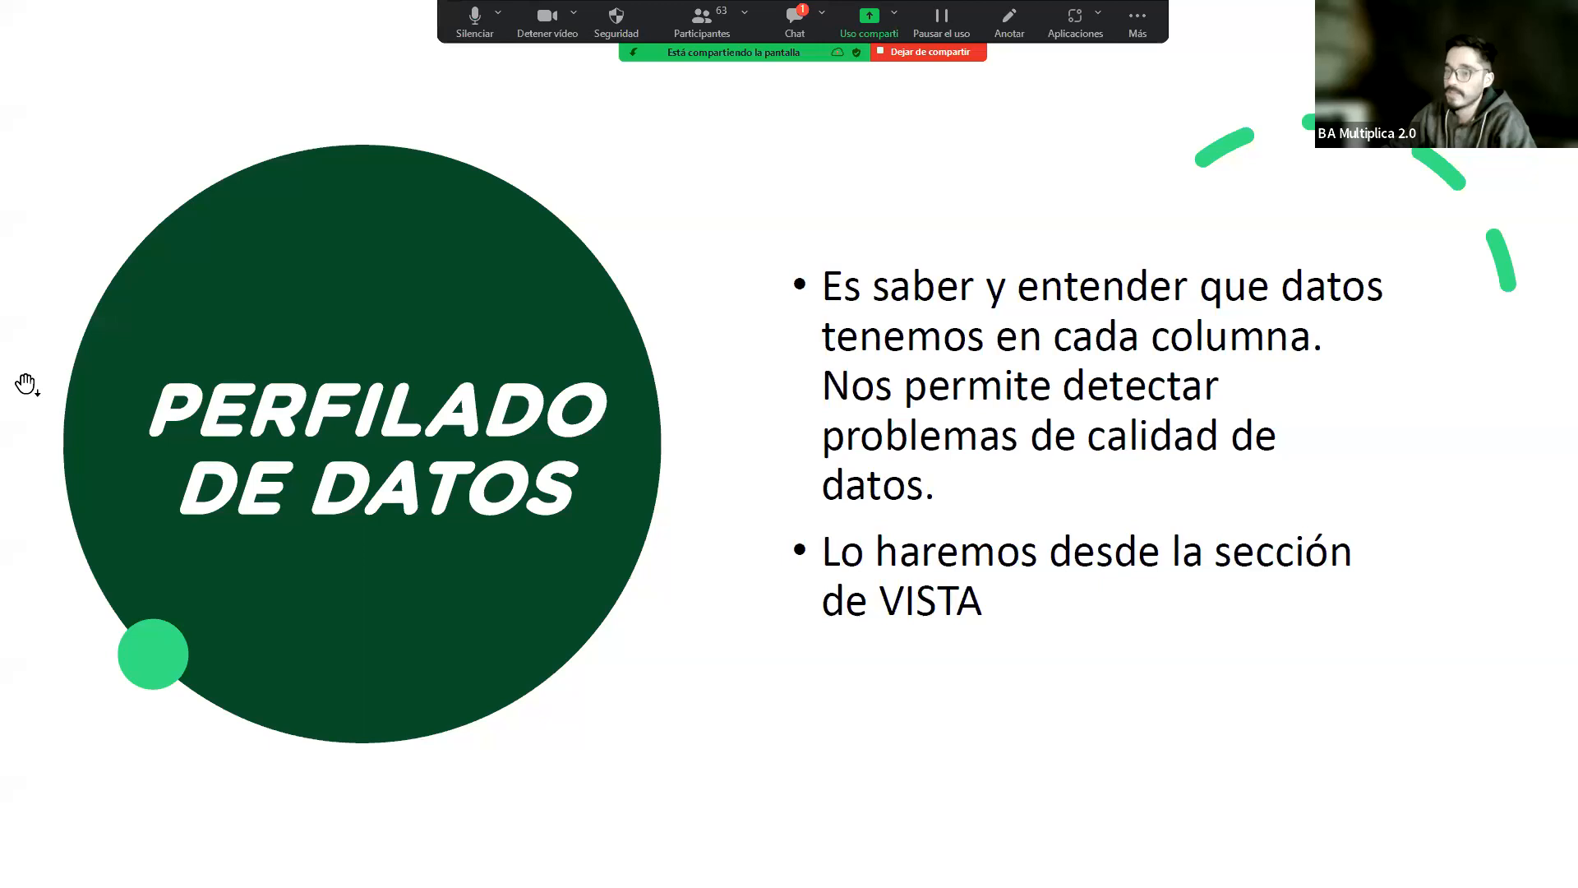
key(Right)
key(Right)
key(Right)
key(Right)
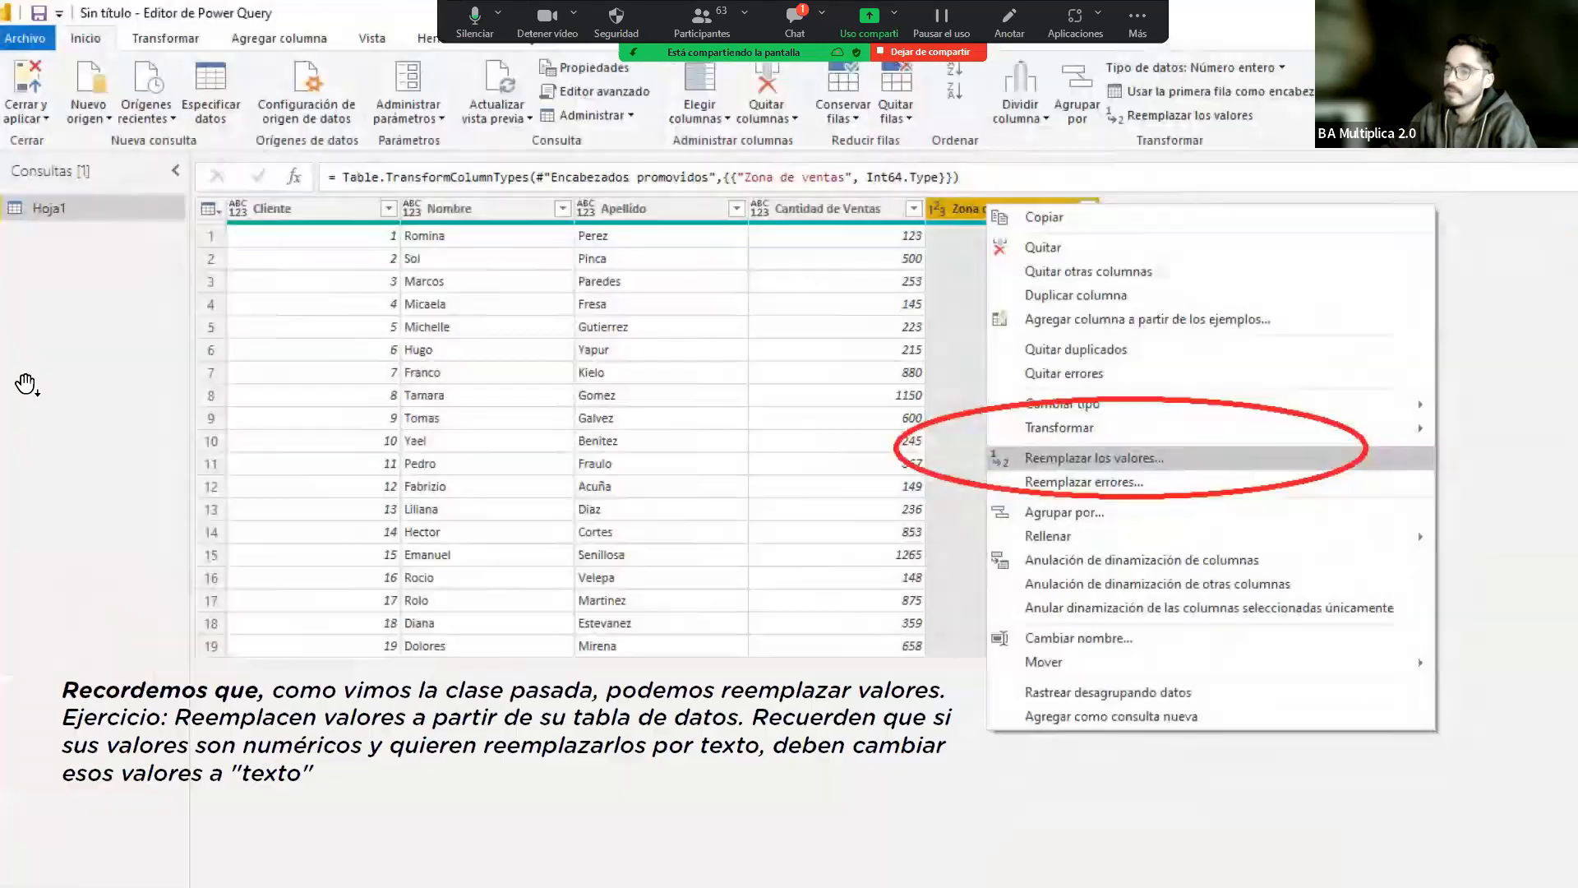
key(Right)
key(Right)
key(Right)
key(Right)
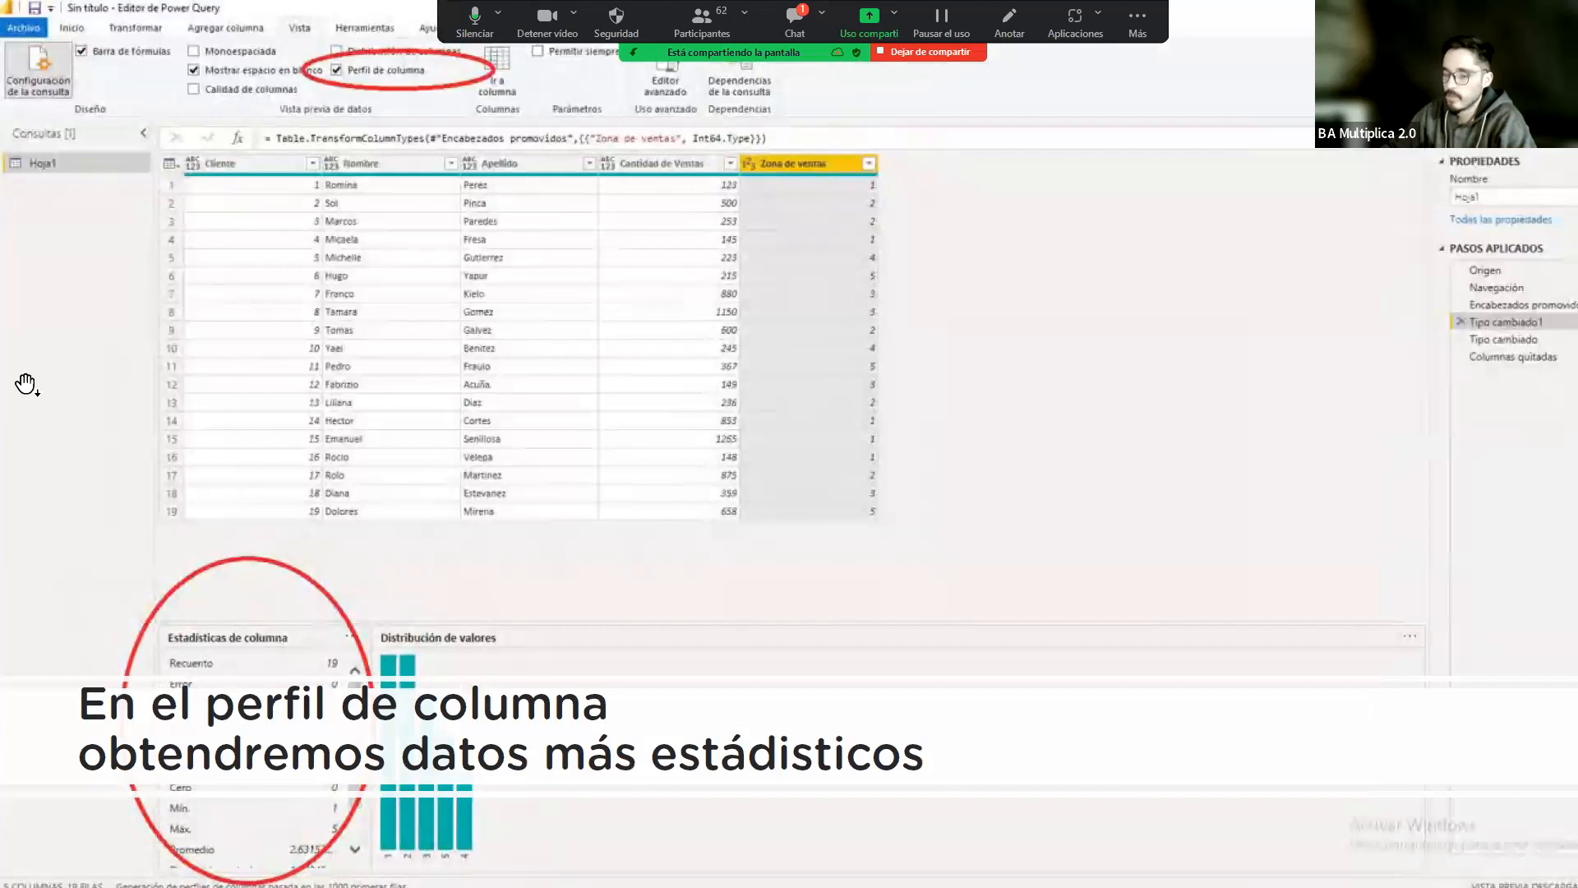
key(Right)
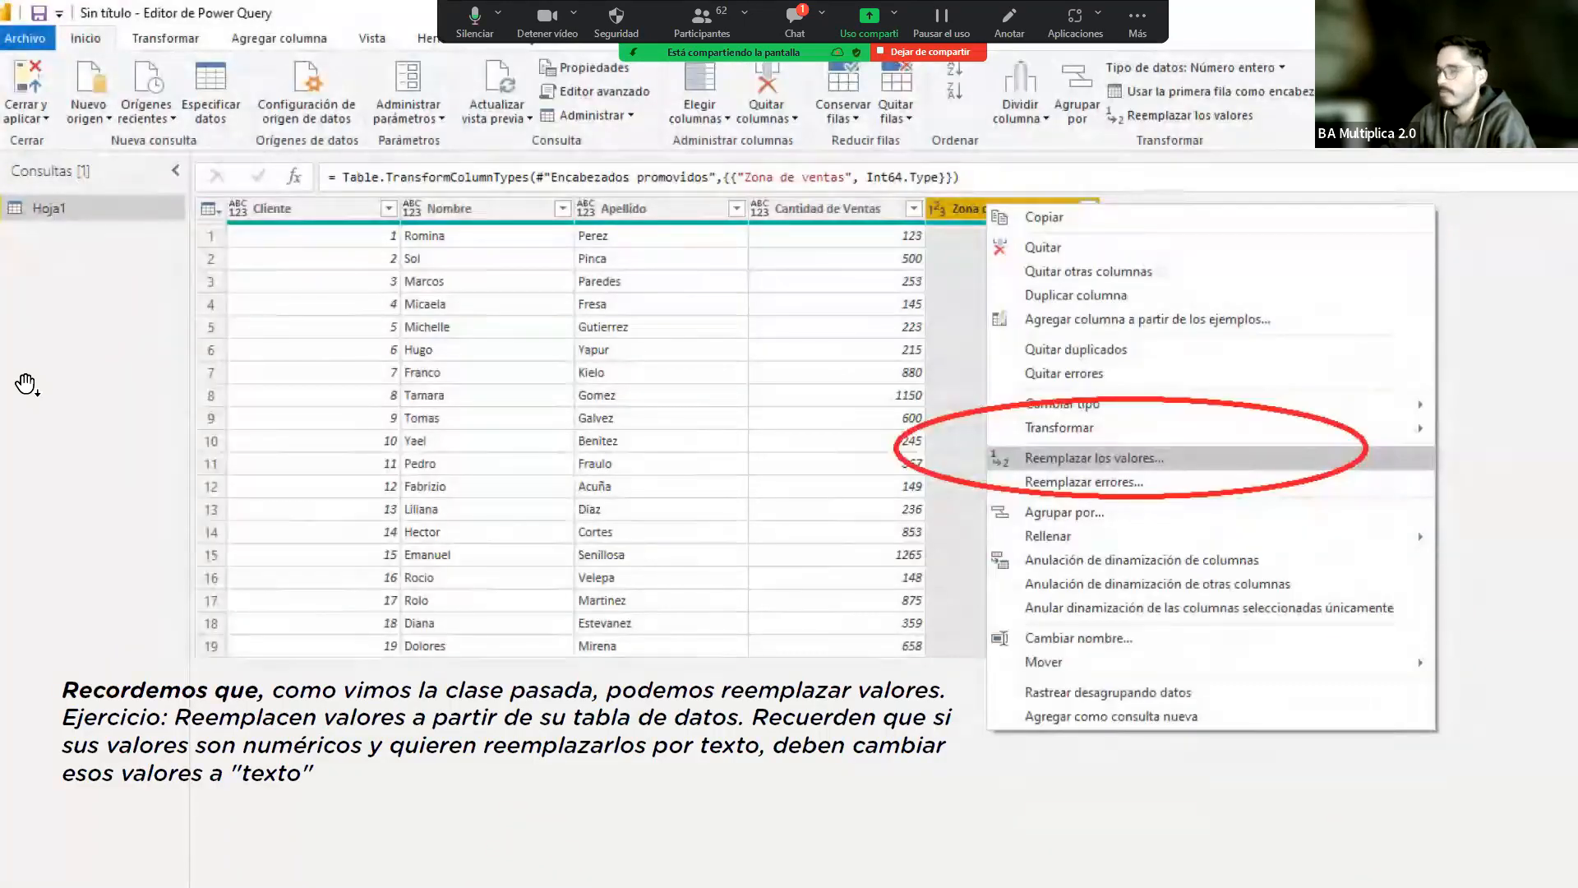
key(Right)
key(Right)
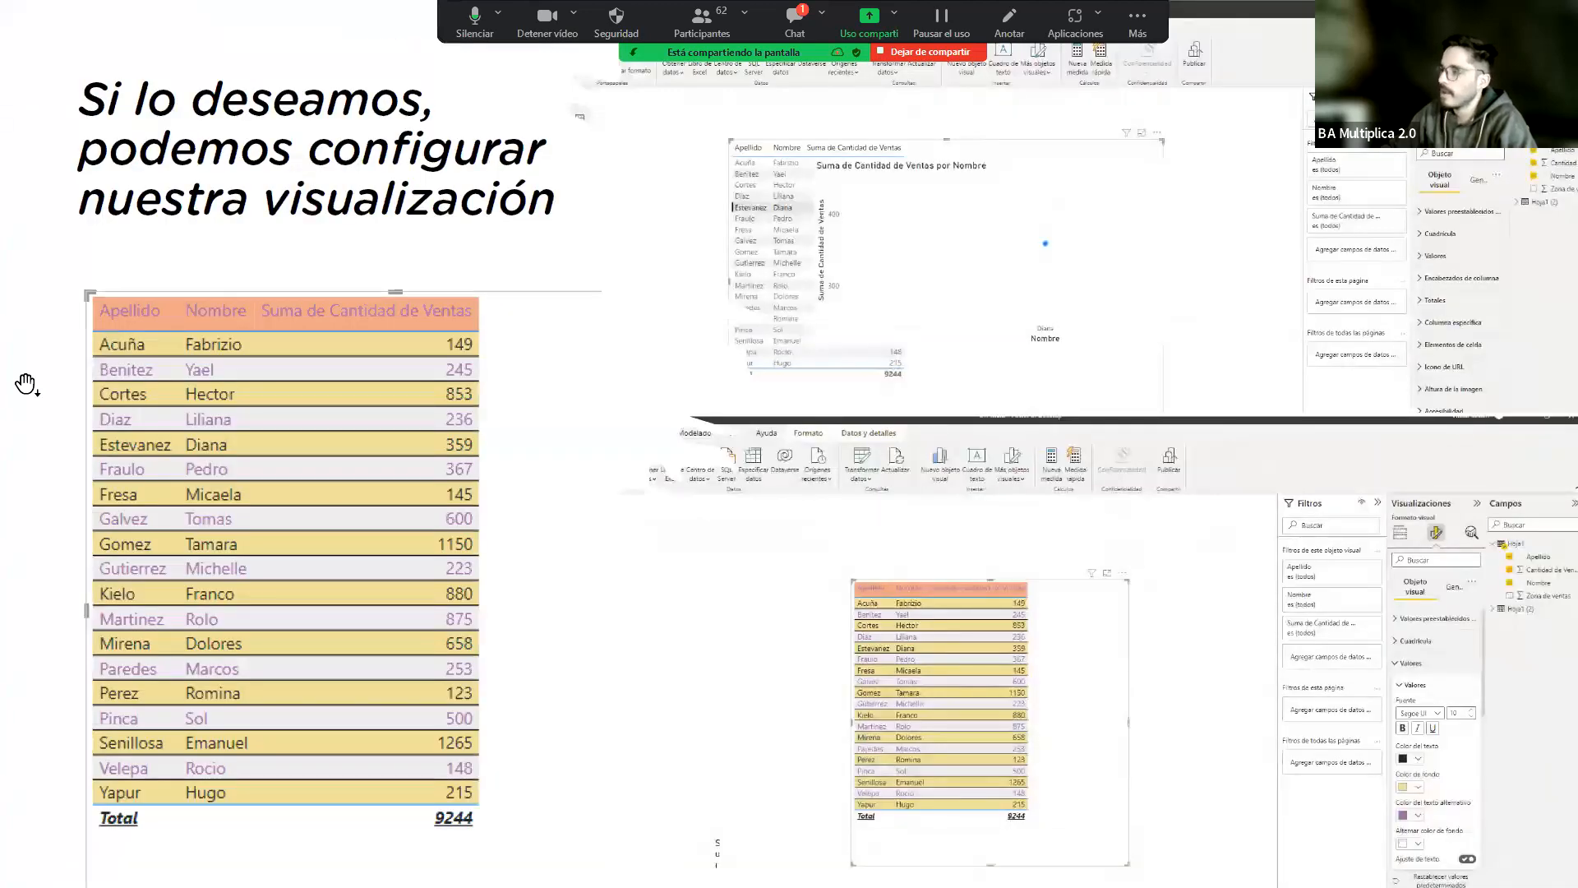
key(Right)
key(Right)
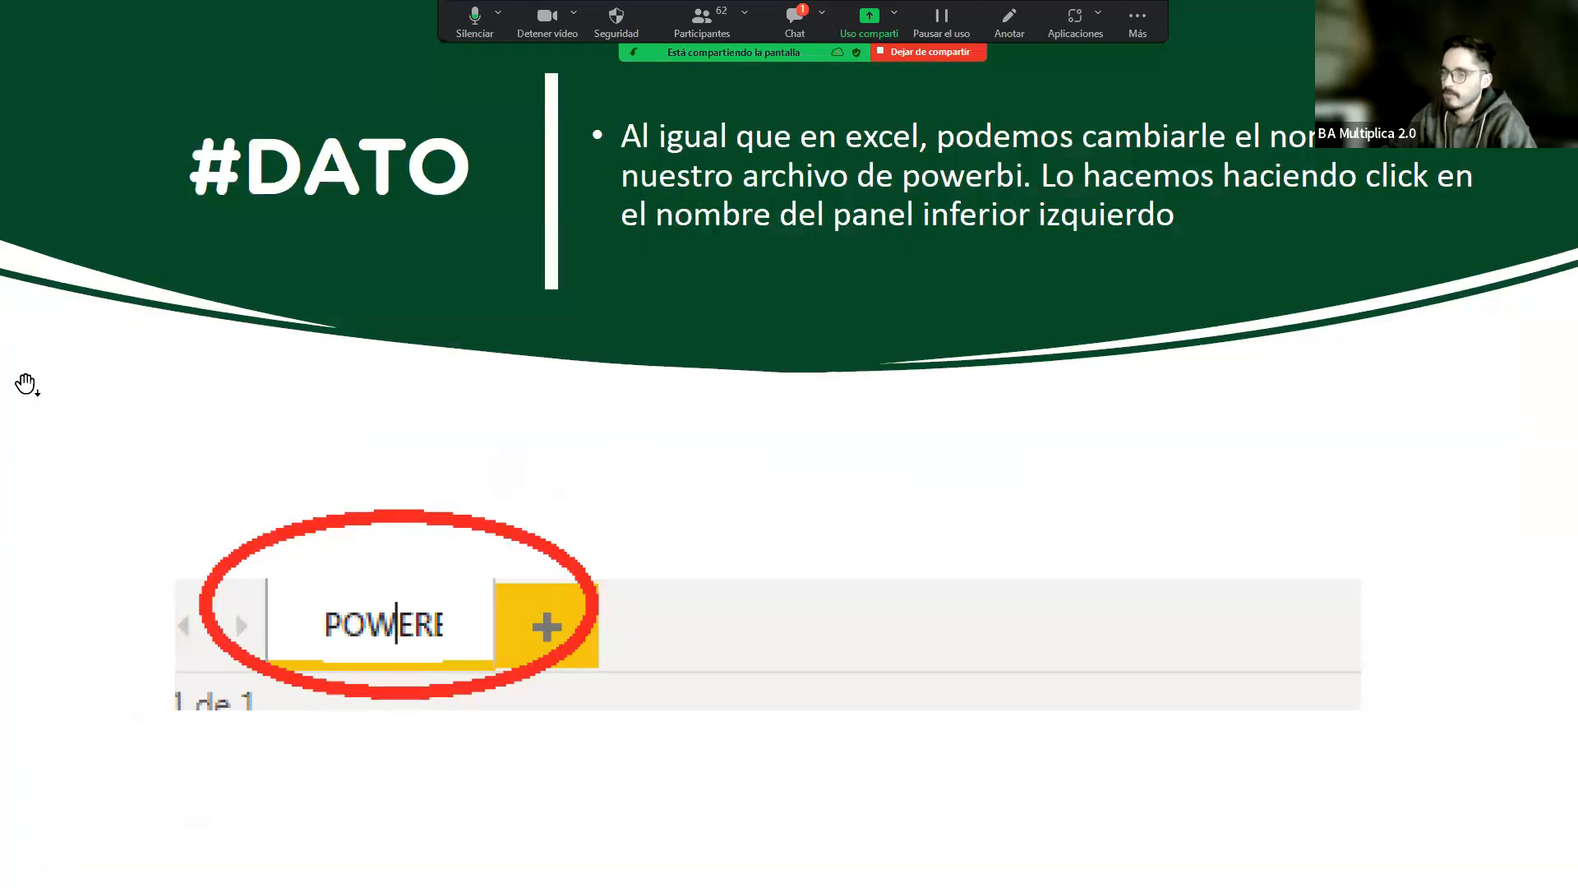
key(Right)
key(Right)
key(Right)
key(Left)
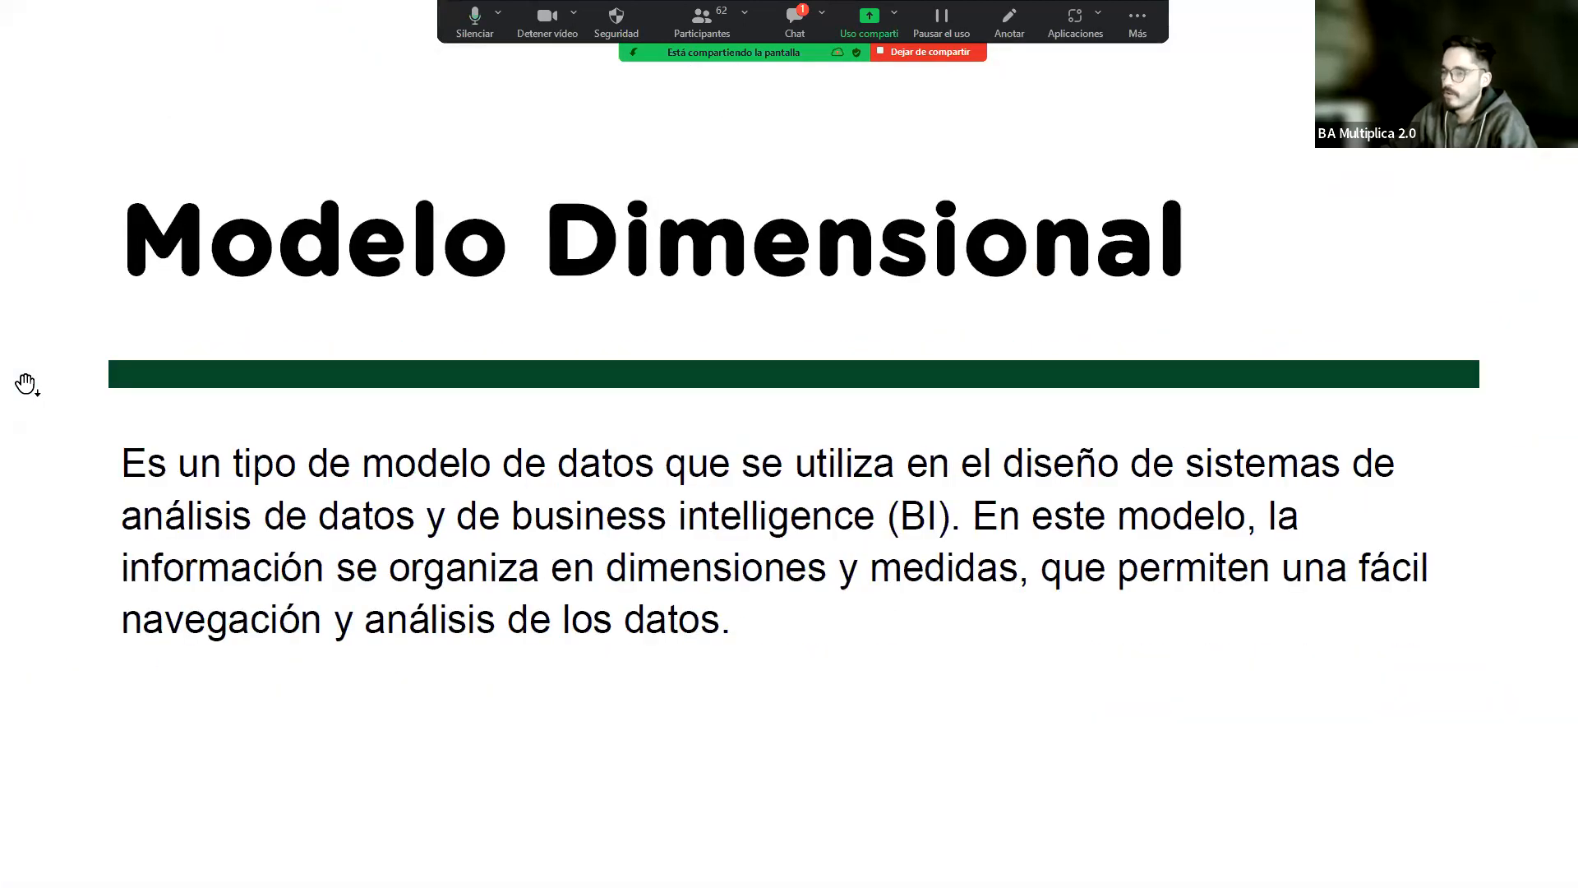
key(Right)
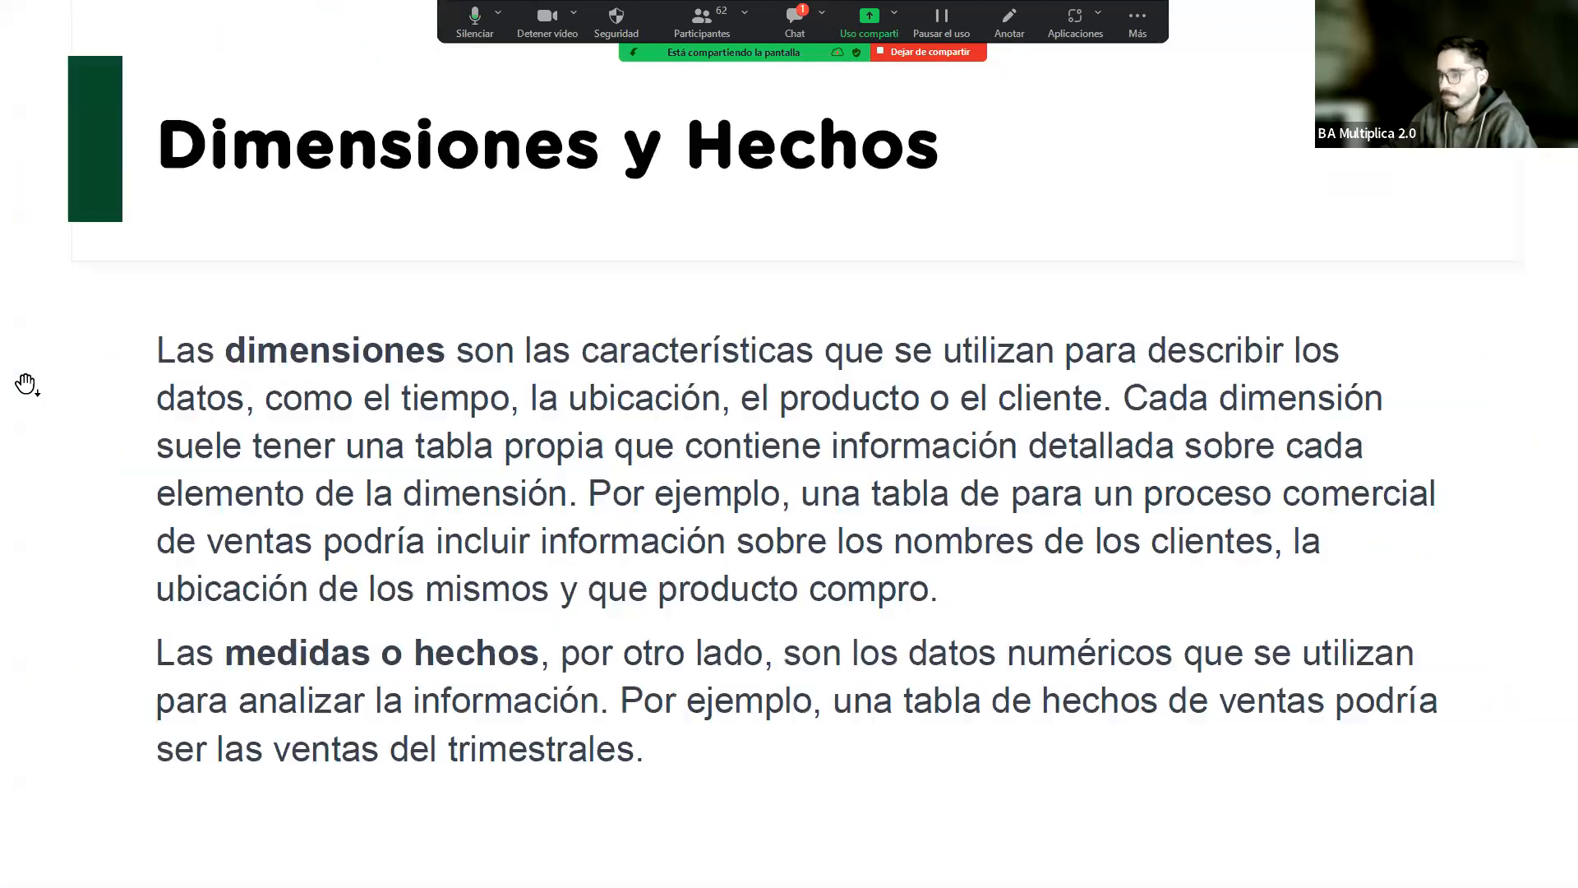
key(Right)
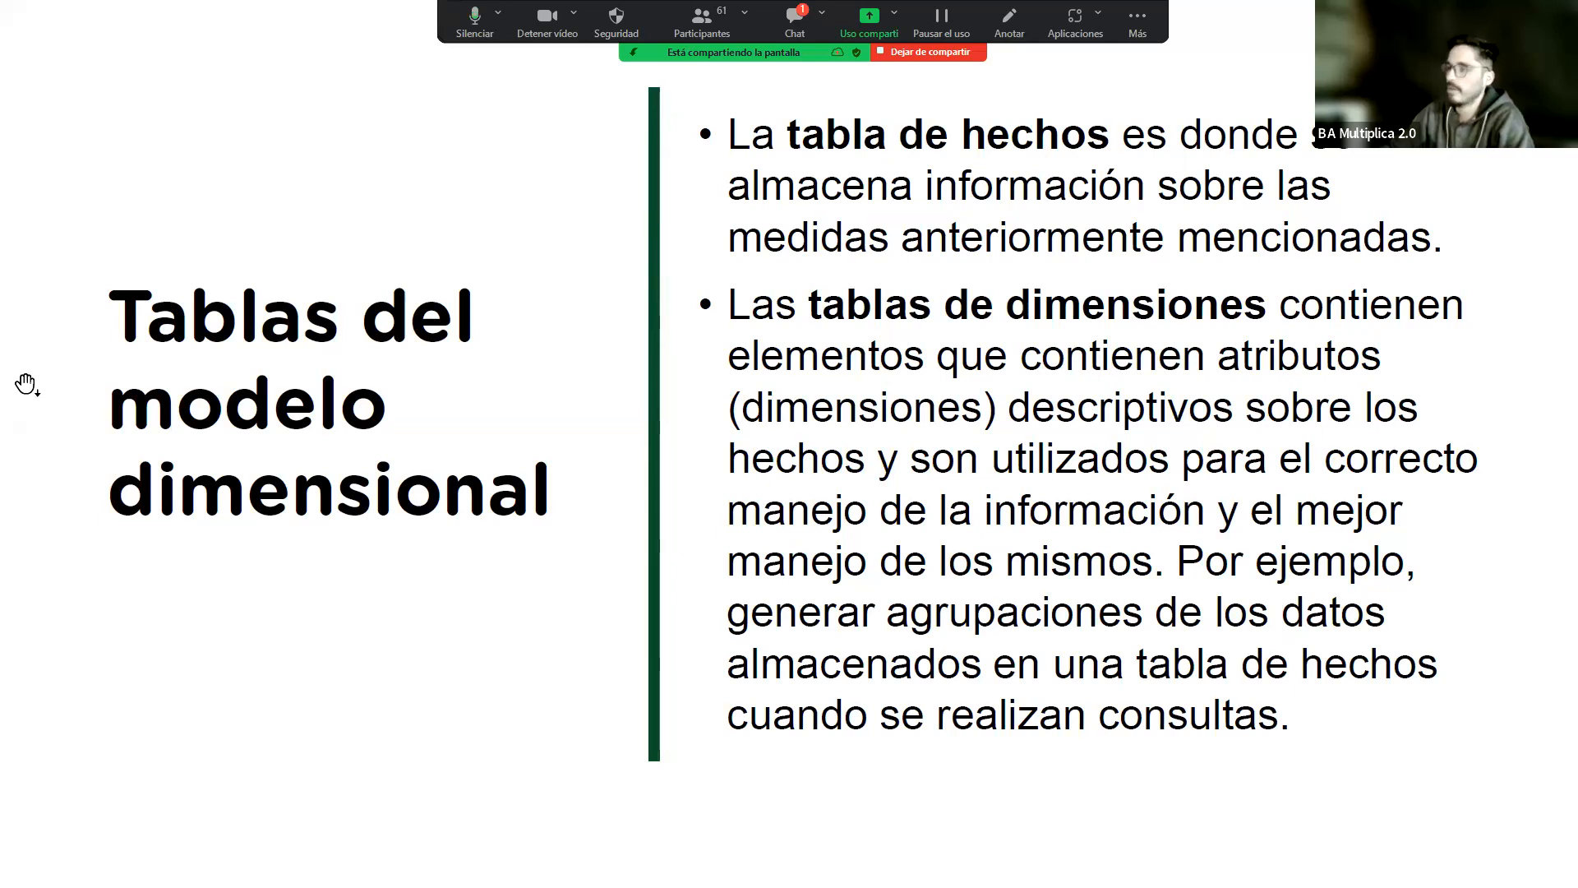
key(Right)
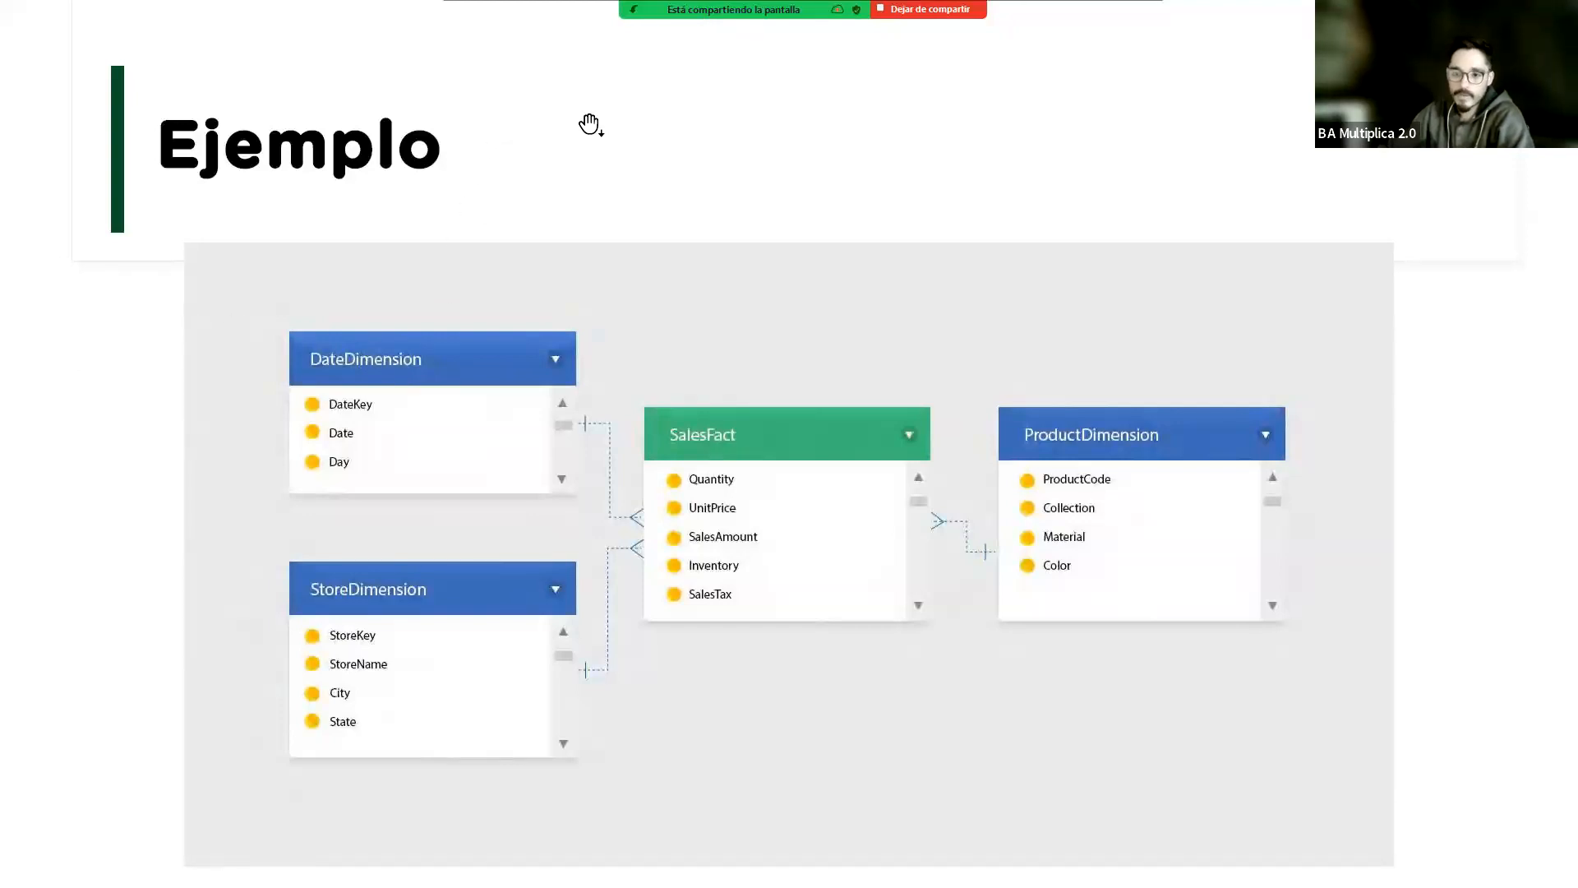
key(alt+Tab)
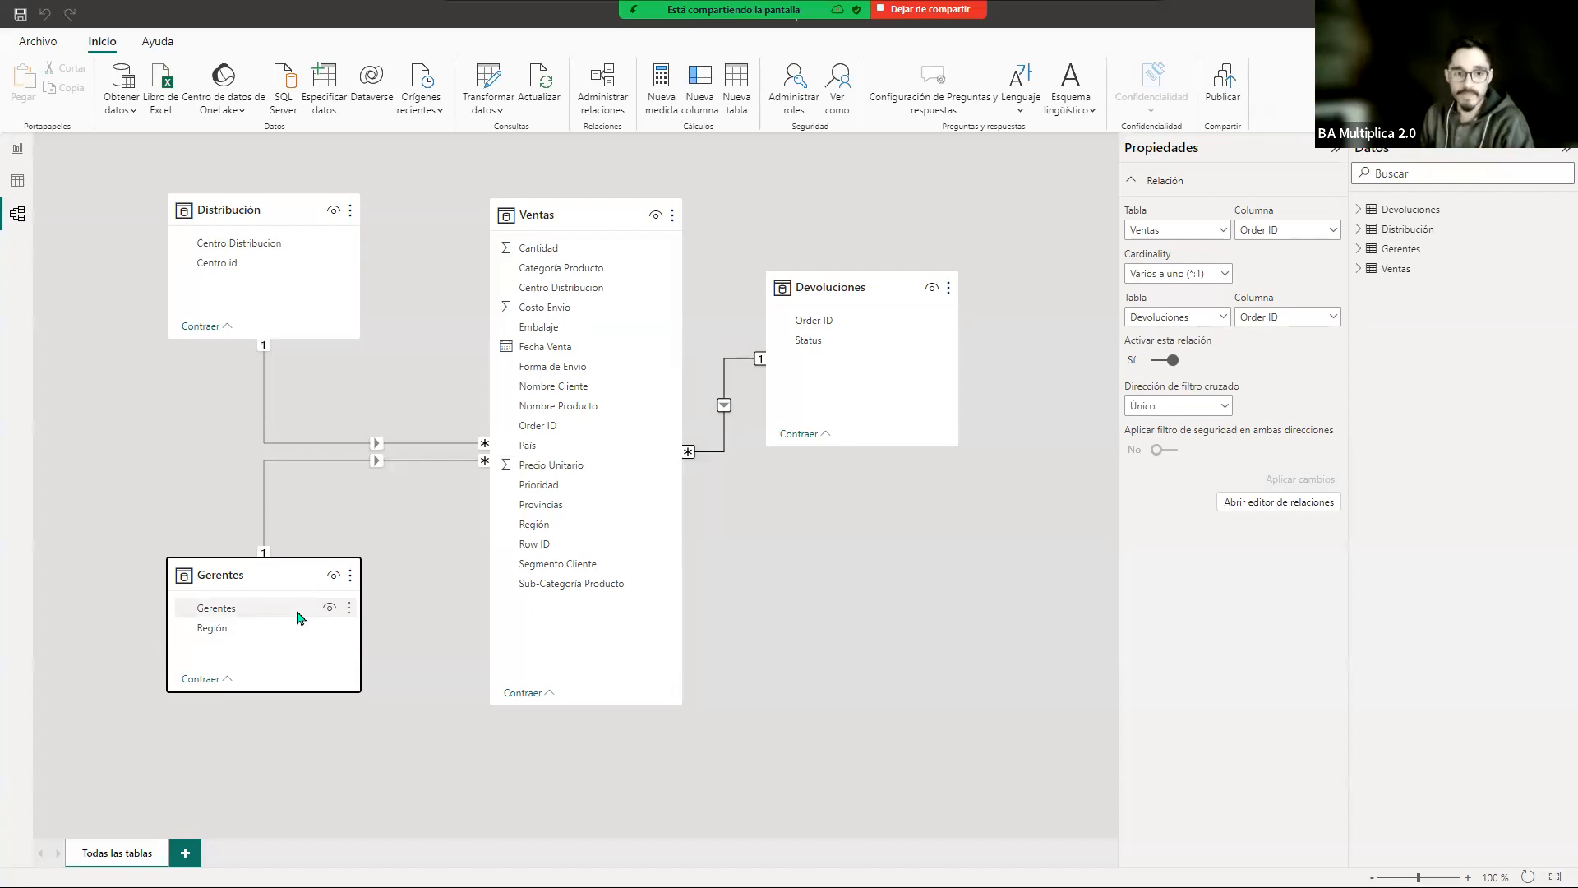
click(164, 97)
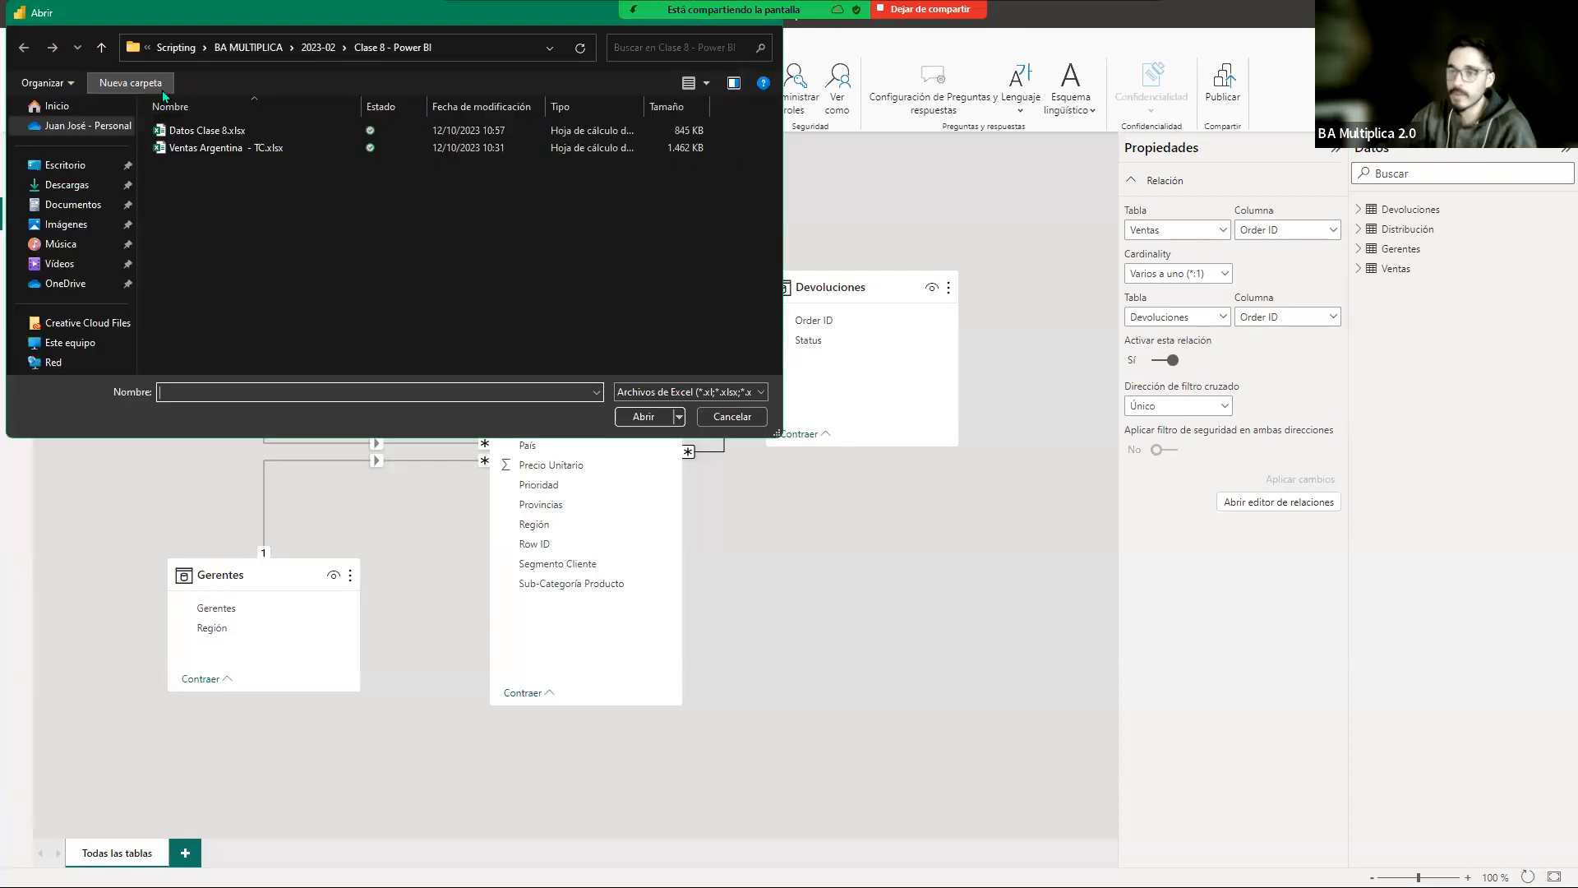
click(209, 150)
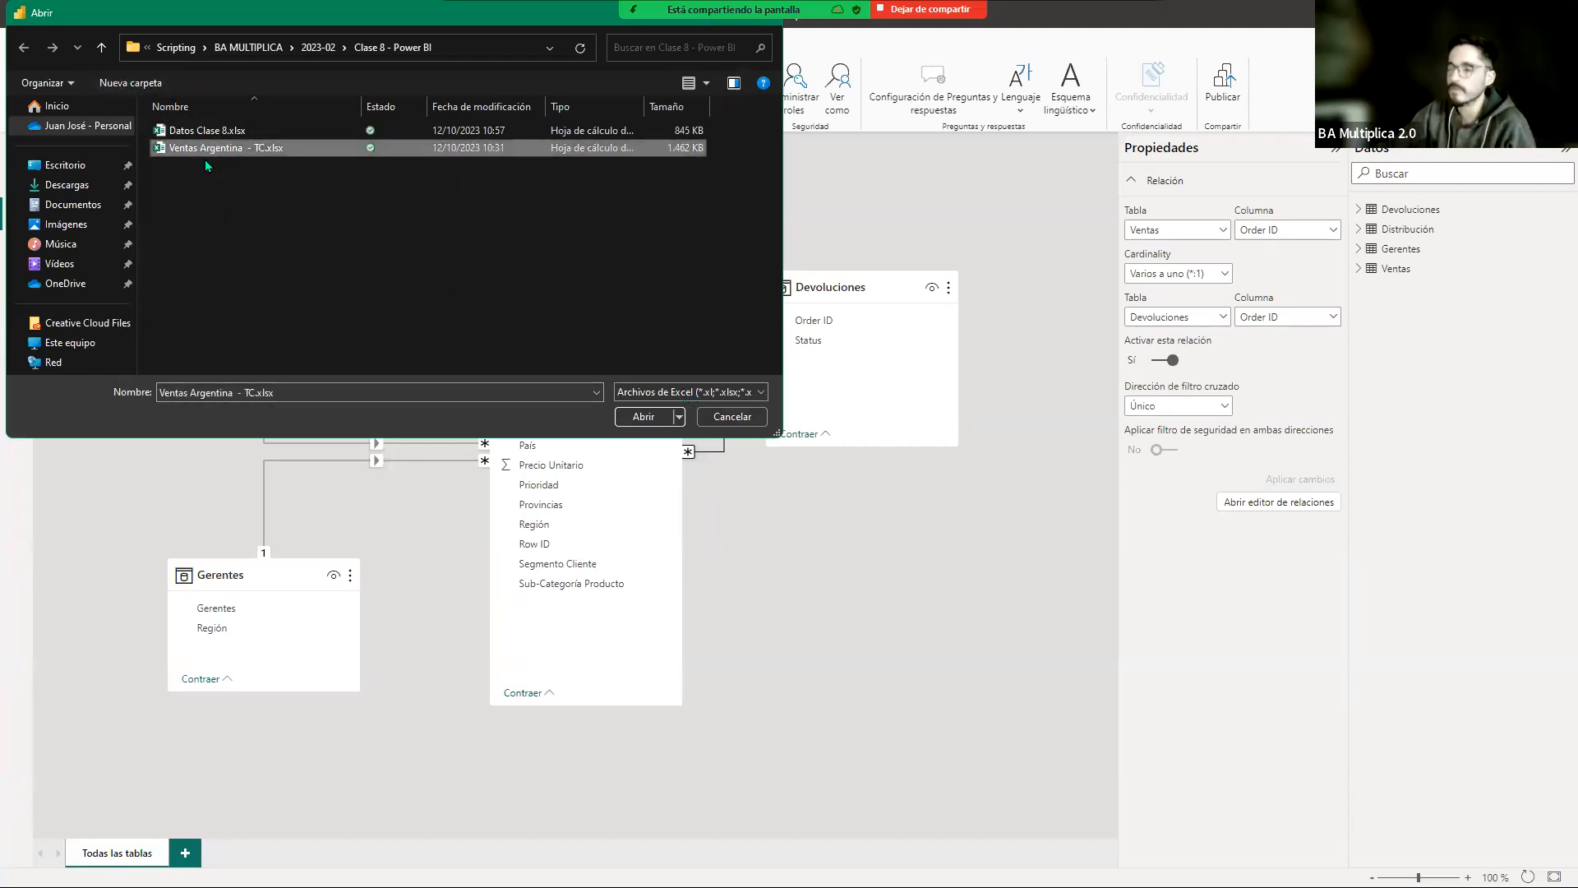
click(643, 416)
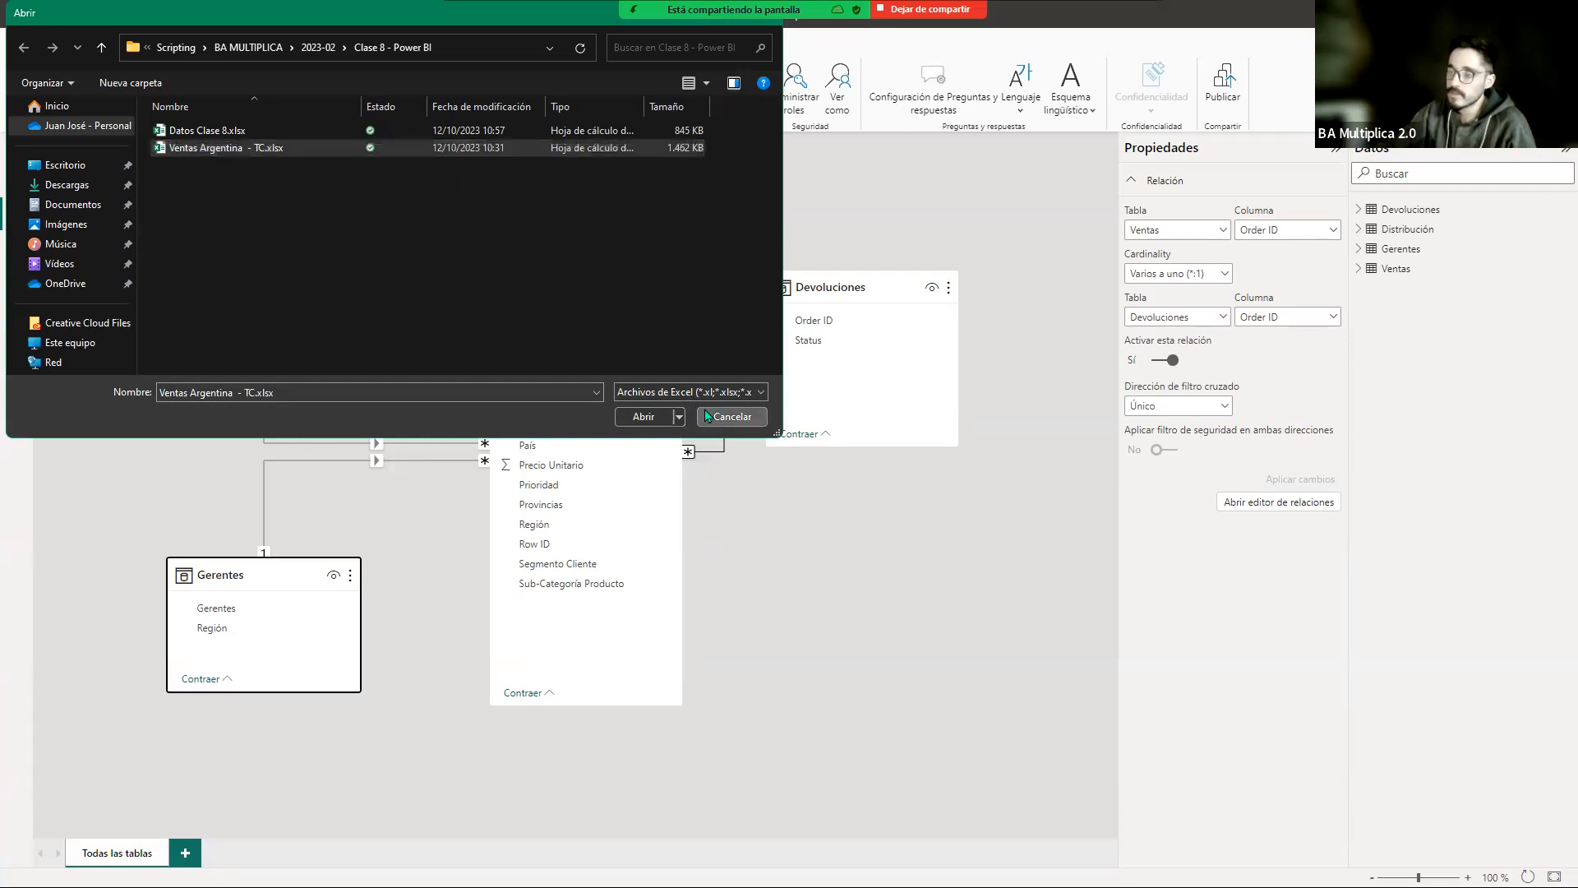
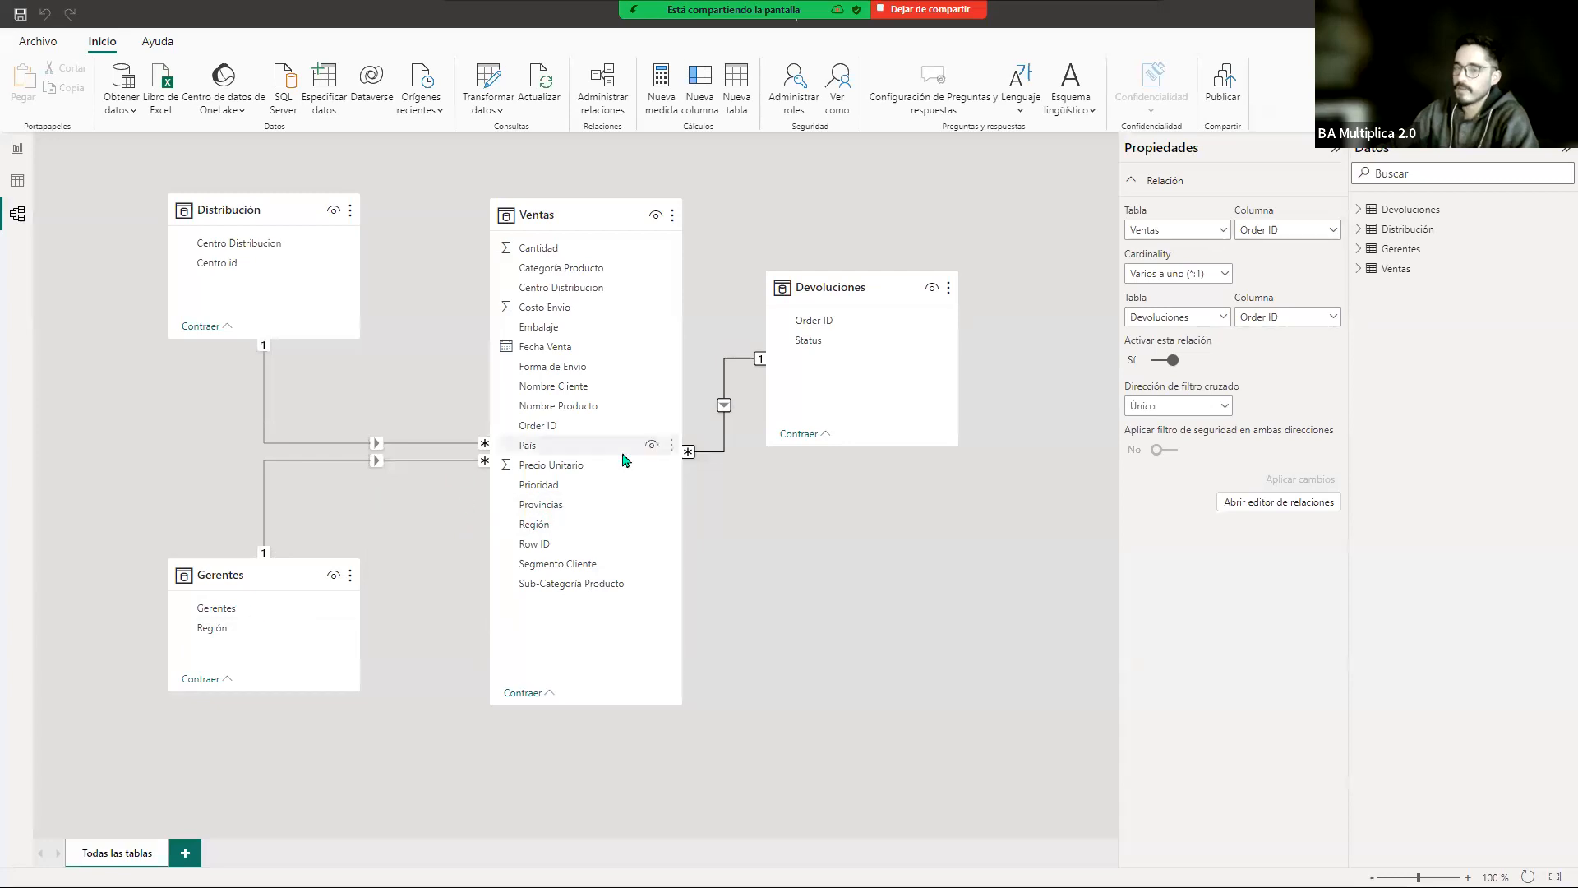
Step: Add a stacked column chart to the report page with the Cantidad field of Ventas on its Y axis
click(286, 216)
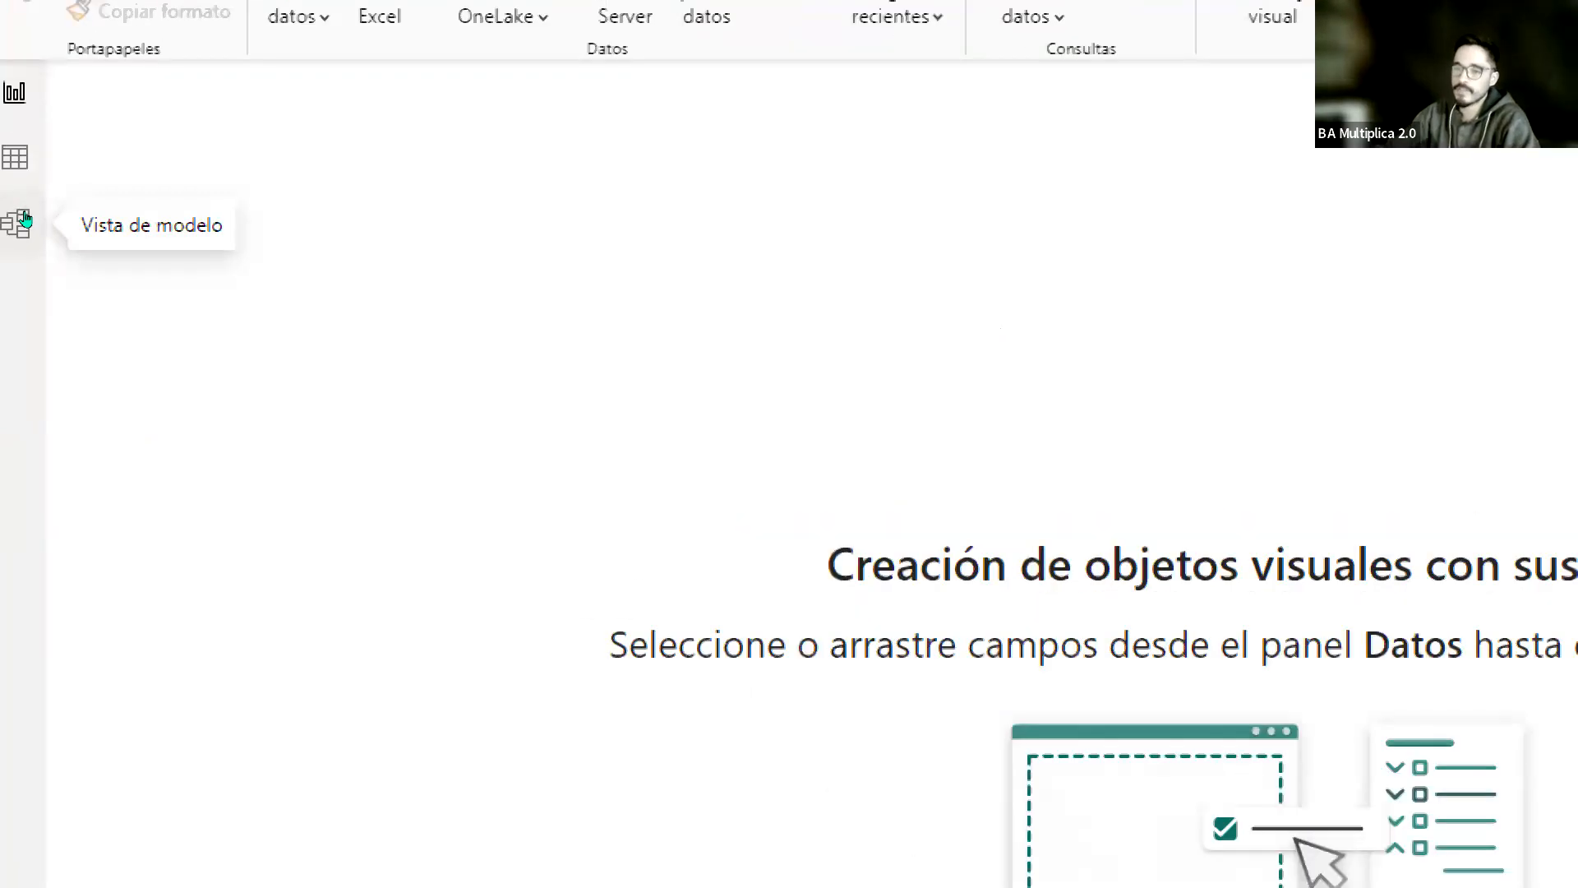
click(19, 213)
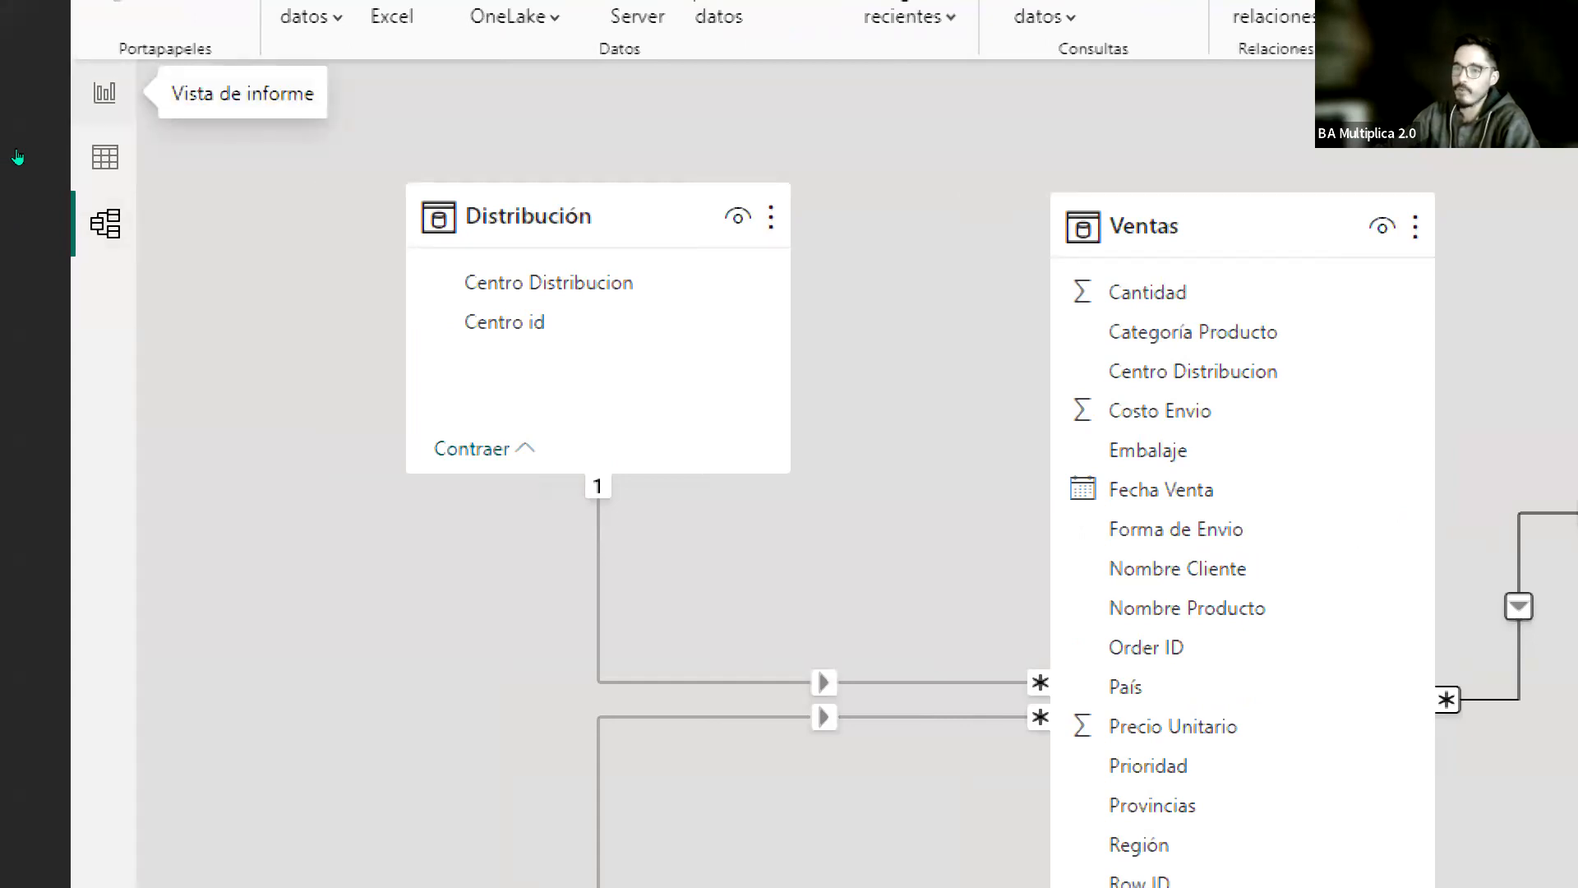
click(104, 92)
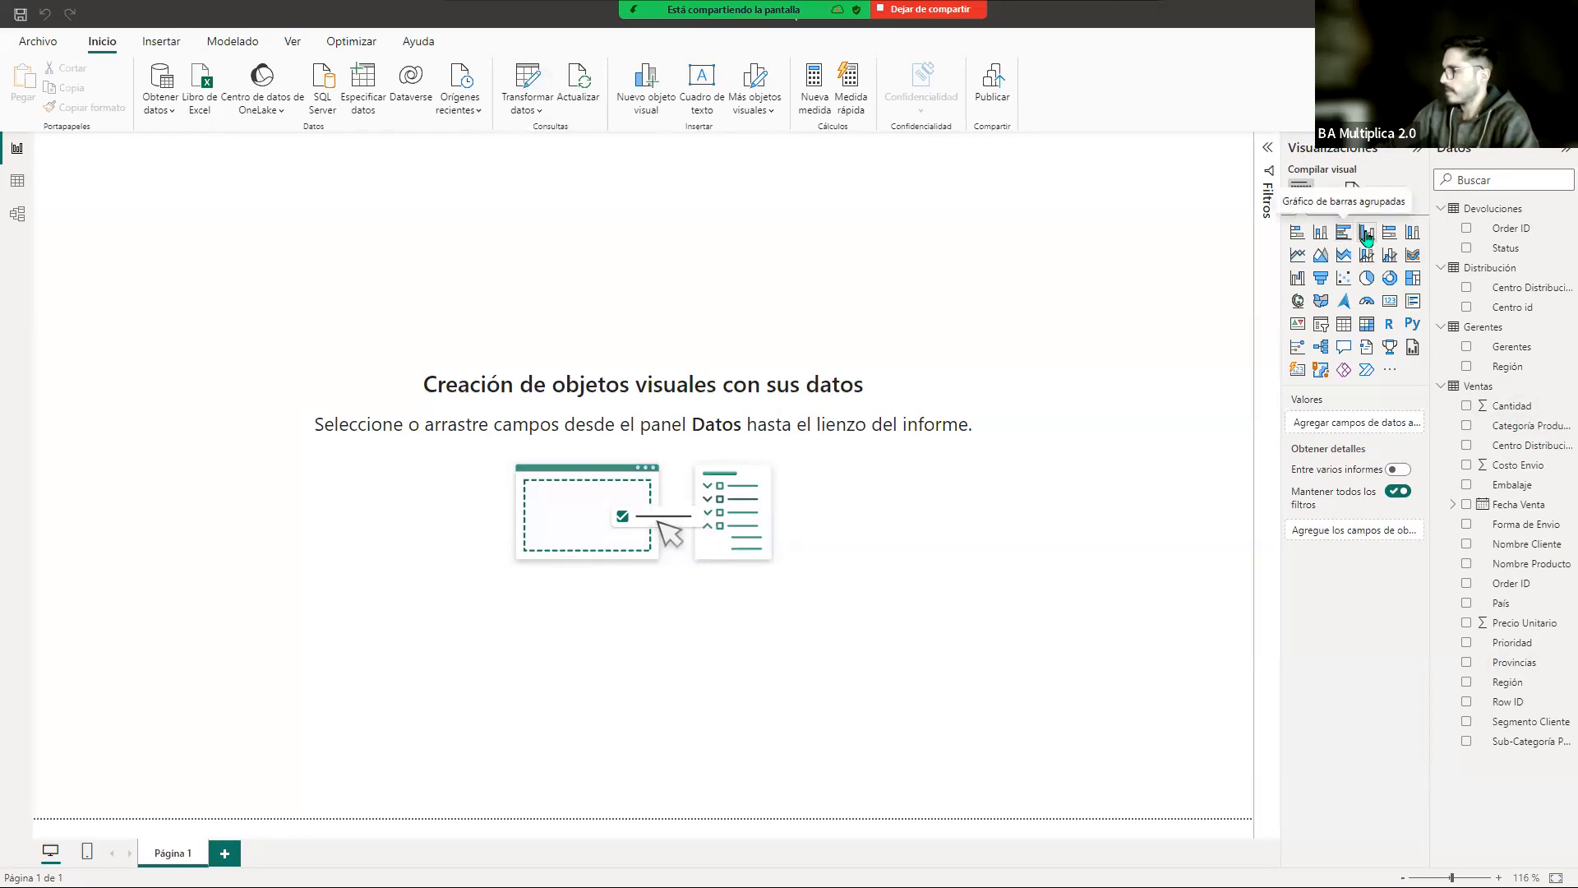
click(1321, 234)
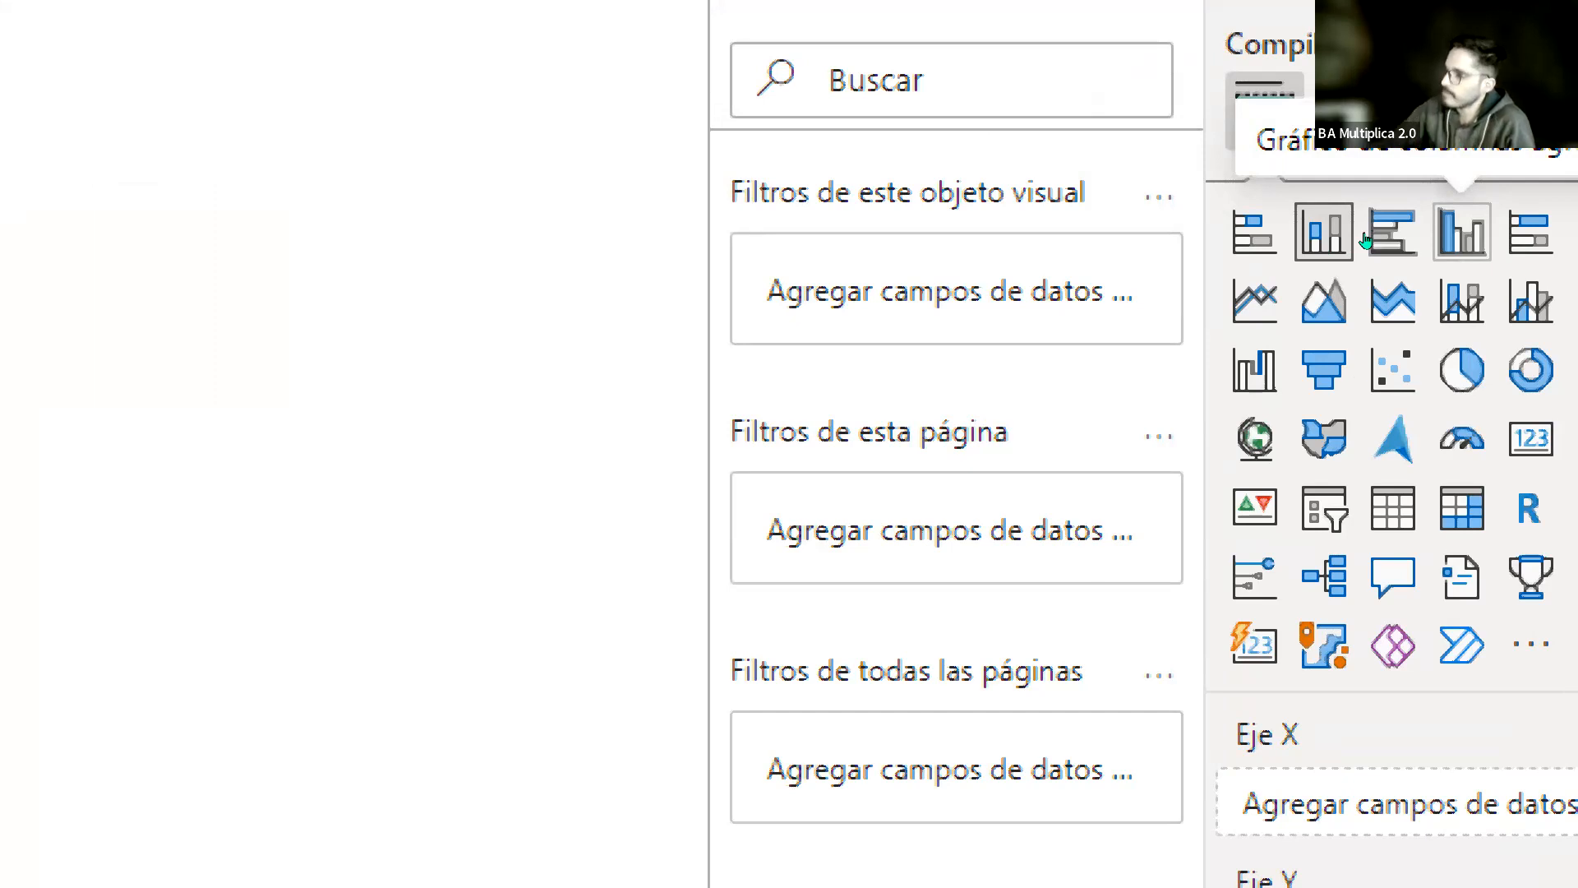
click(1319, 241)
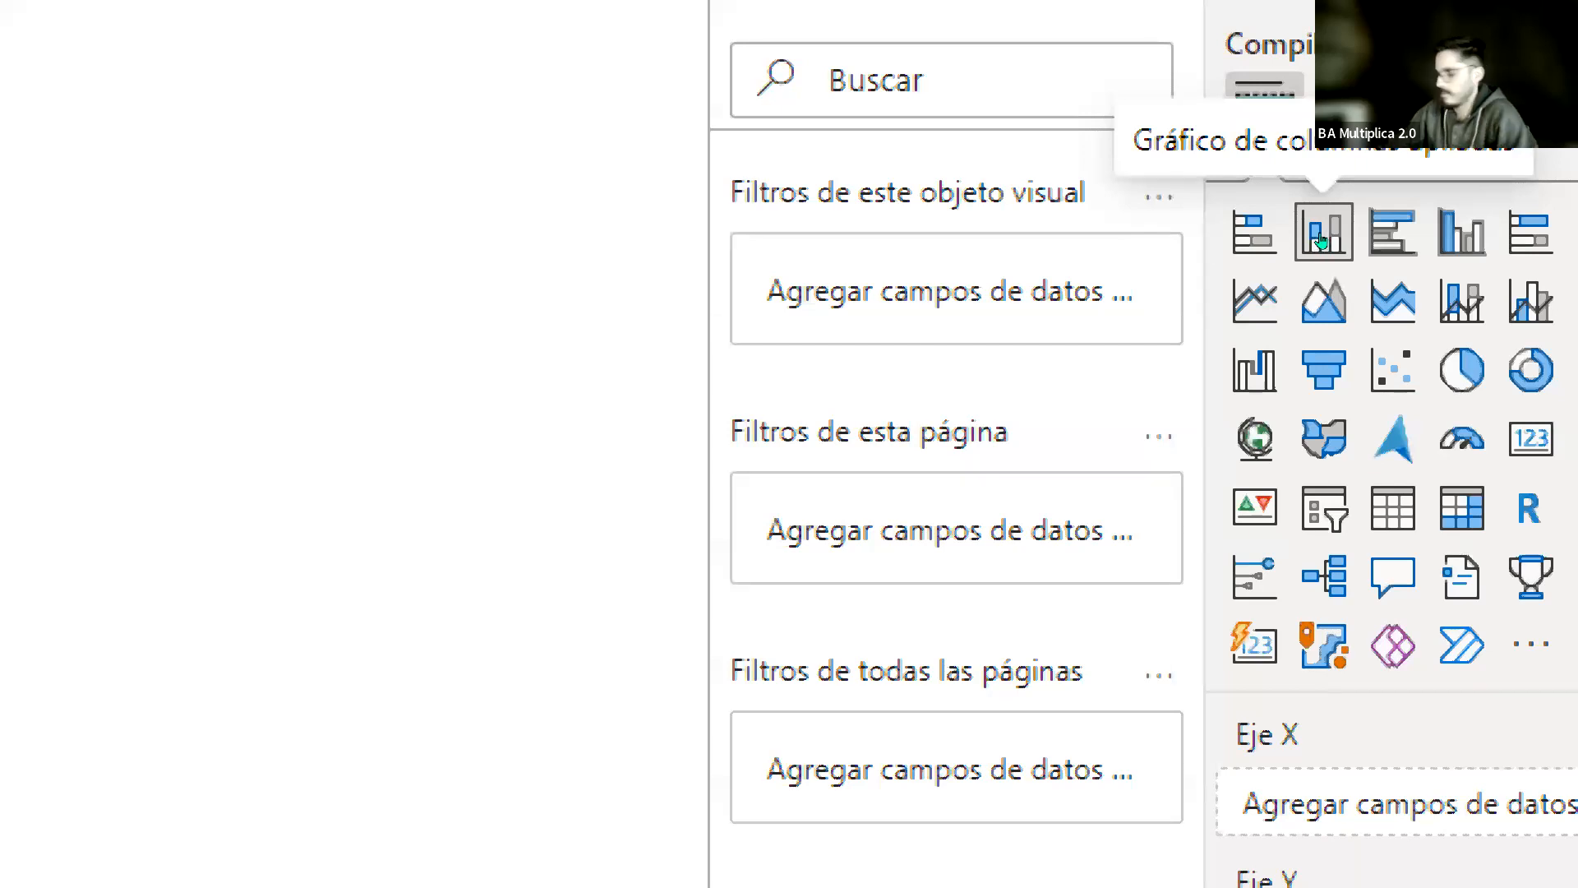
click(1322, 241)
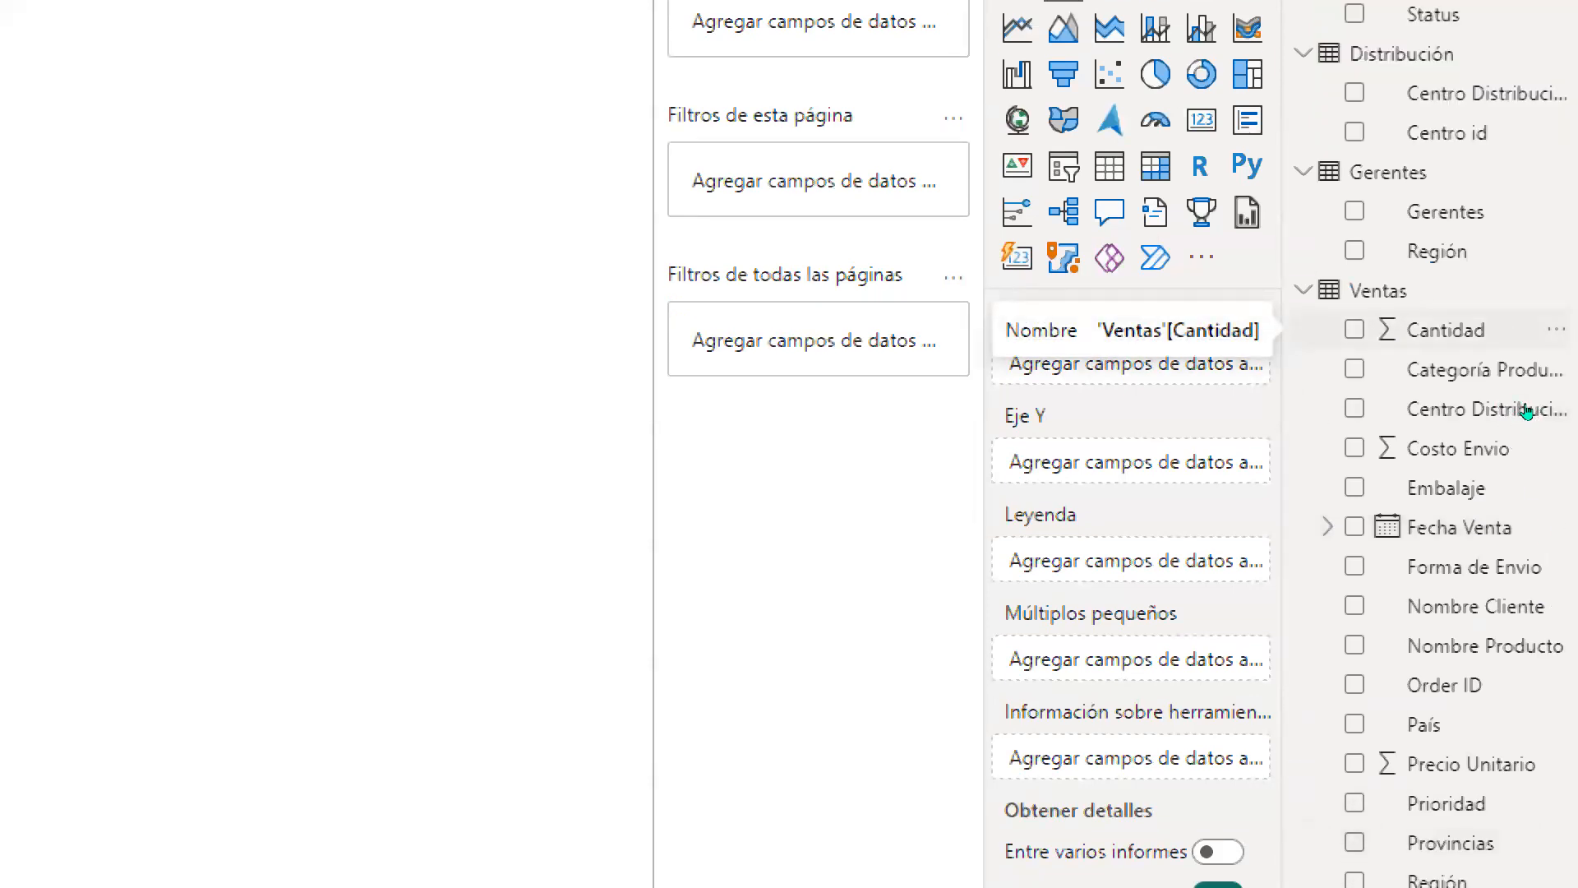
drag(1447, 329, 1314, 483)
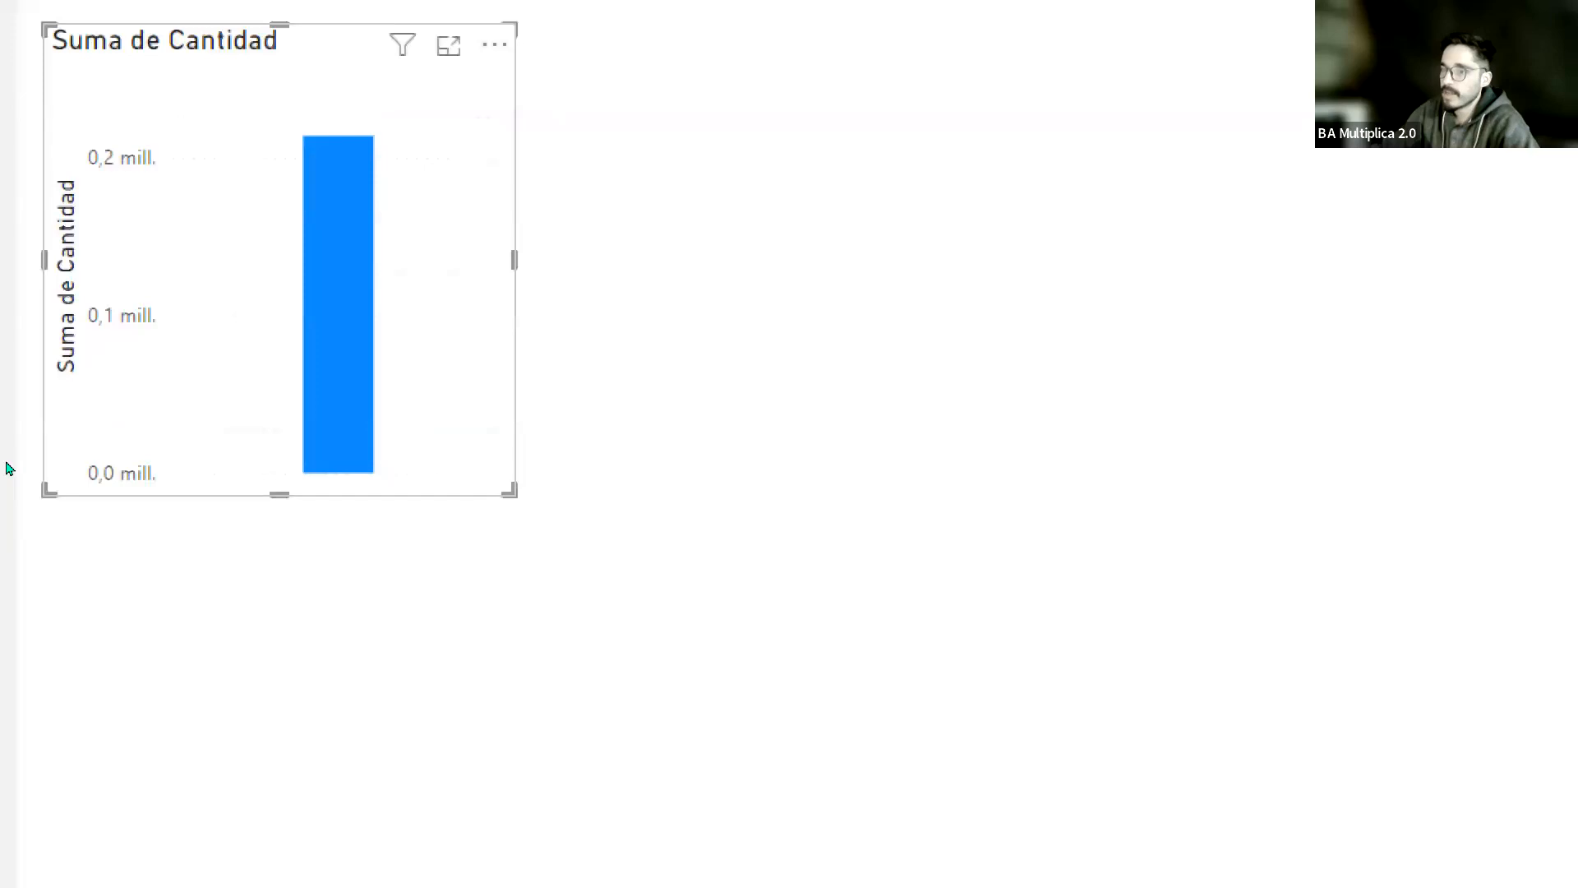
Step: Check the Cantidad column of Ventas in Table view and compare it with the column's tooltip in the report chart
mouse_move(202, 313)
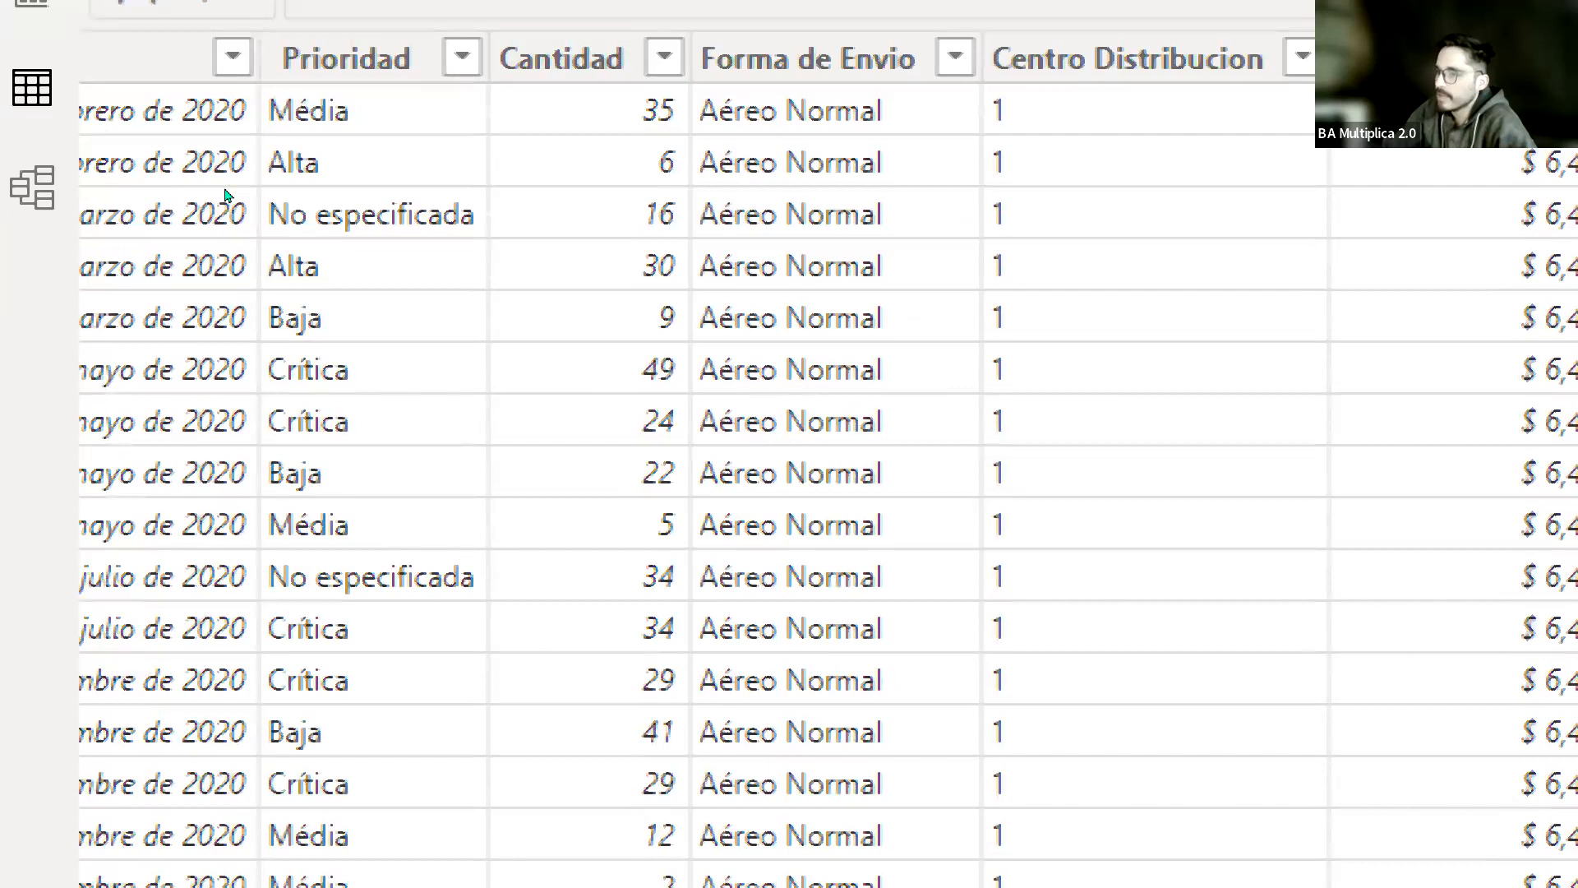
scroll(575, 200, right, 5)
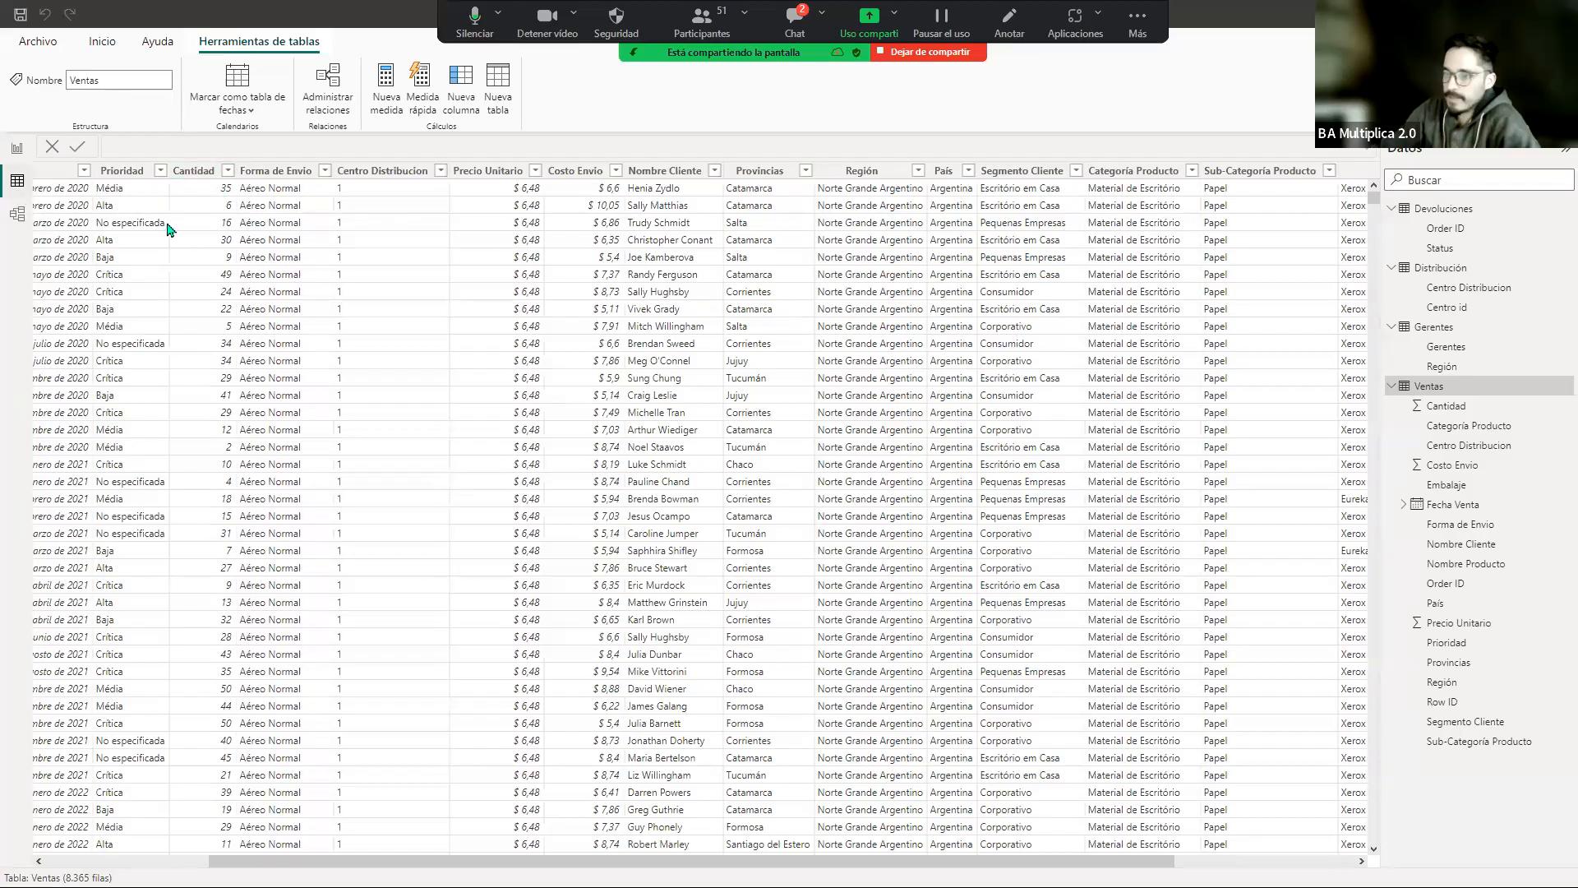
click(17, 151)
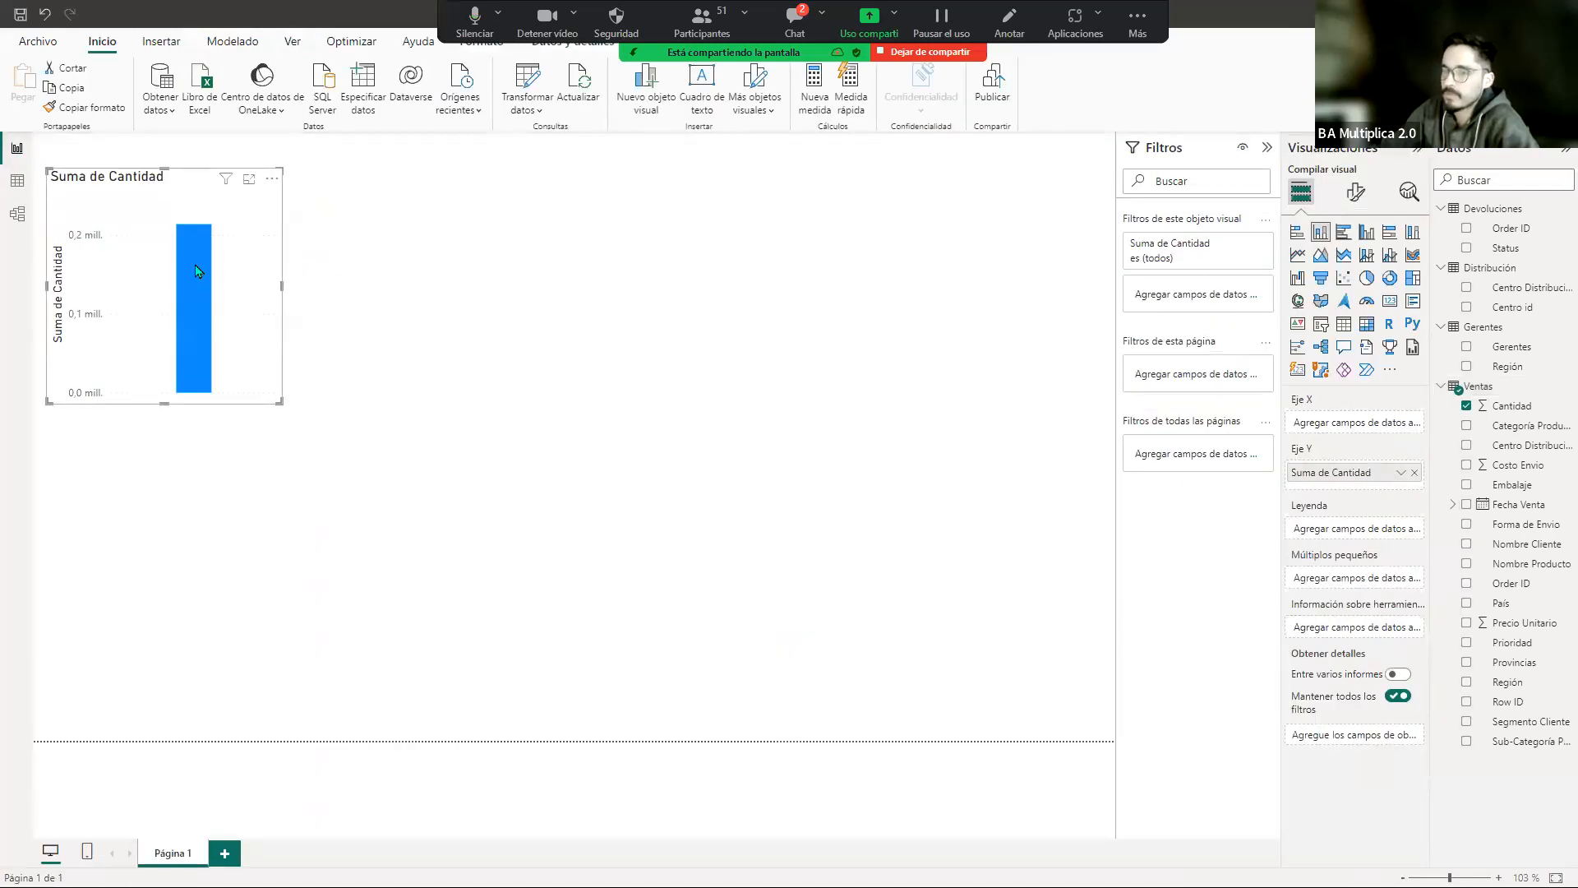
mouse_move(201, 306)
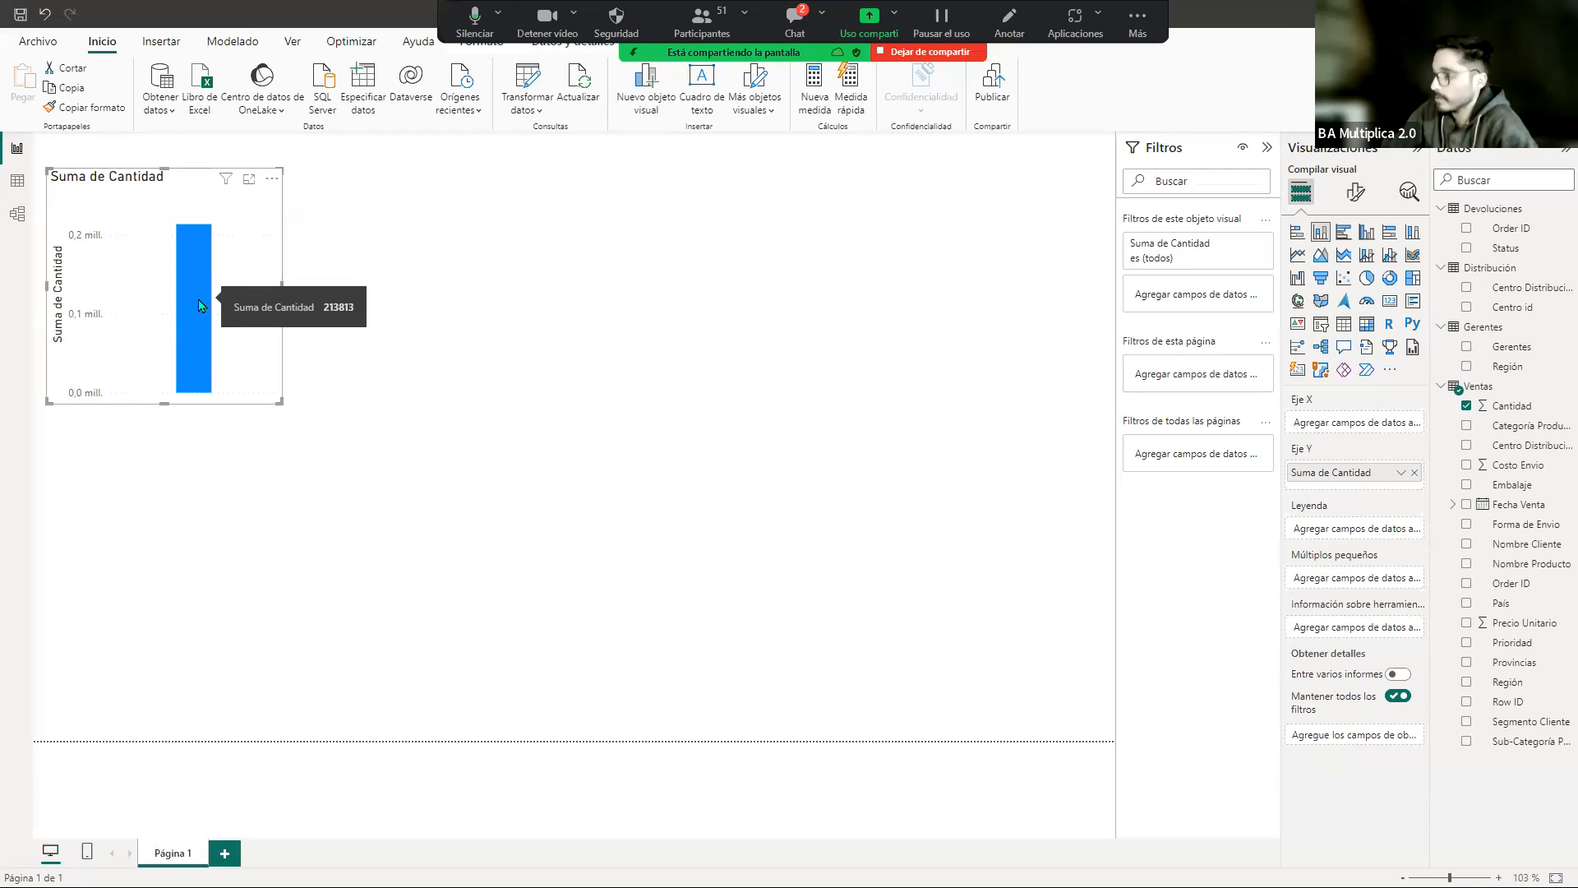
Step: Rename the chart's Y-axis value as Productos Vendidos
double_click(1338, 475)
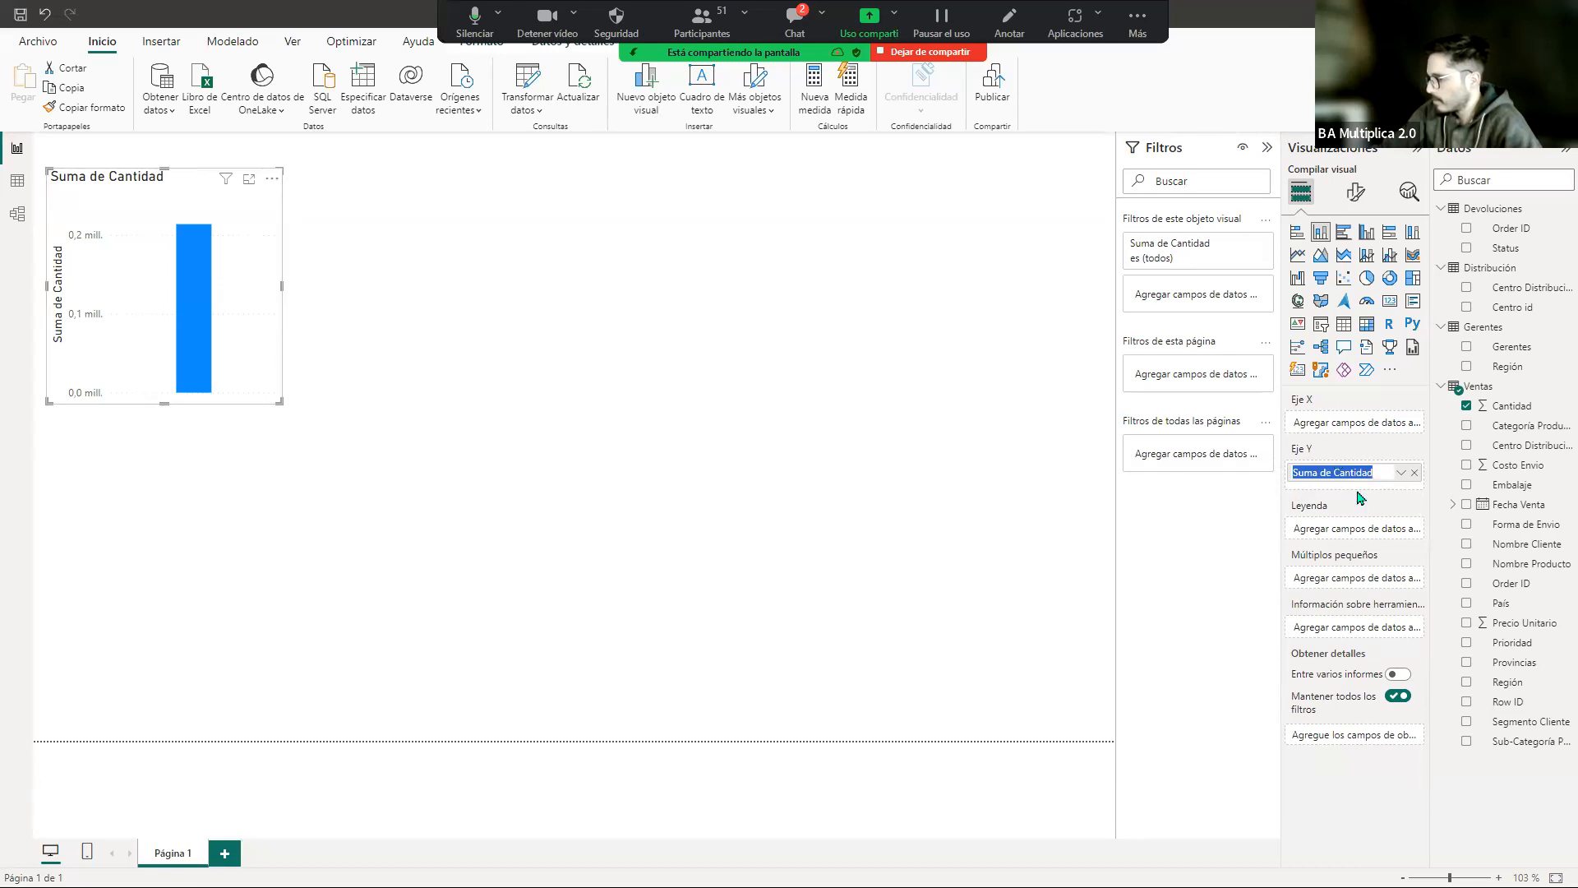
text(Productos Vendi)
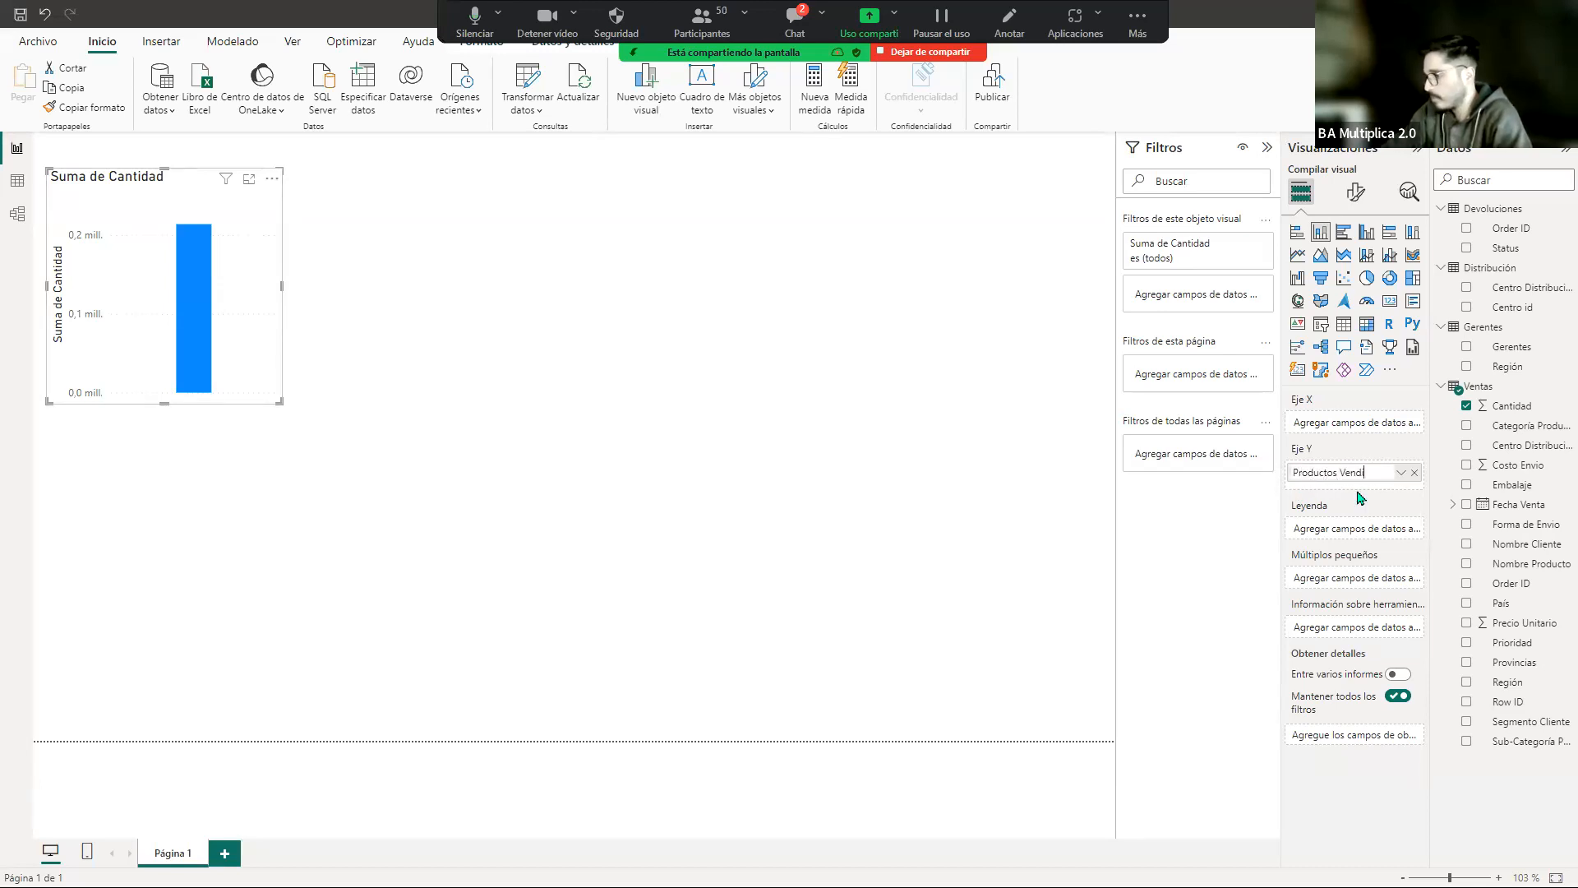
text(dos)
key(Return)
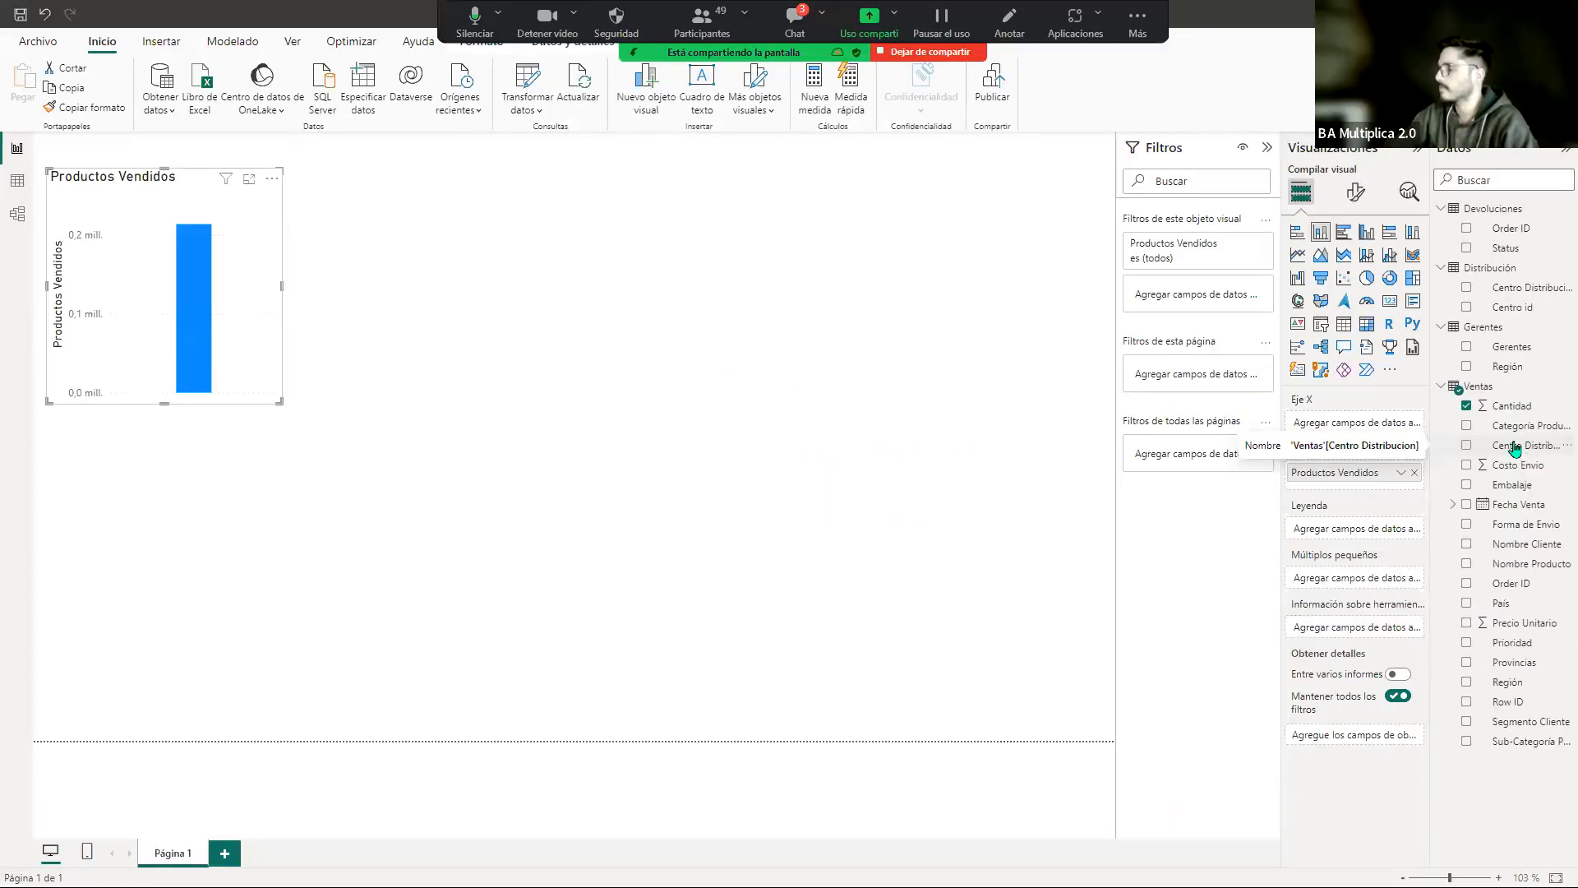
Step: Place the Centro Distribucion field of Ventas on the chart's X axis and check the Distribución table in Model view
drag(1520, 455, 1511, 446)
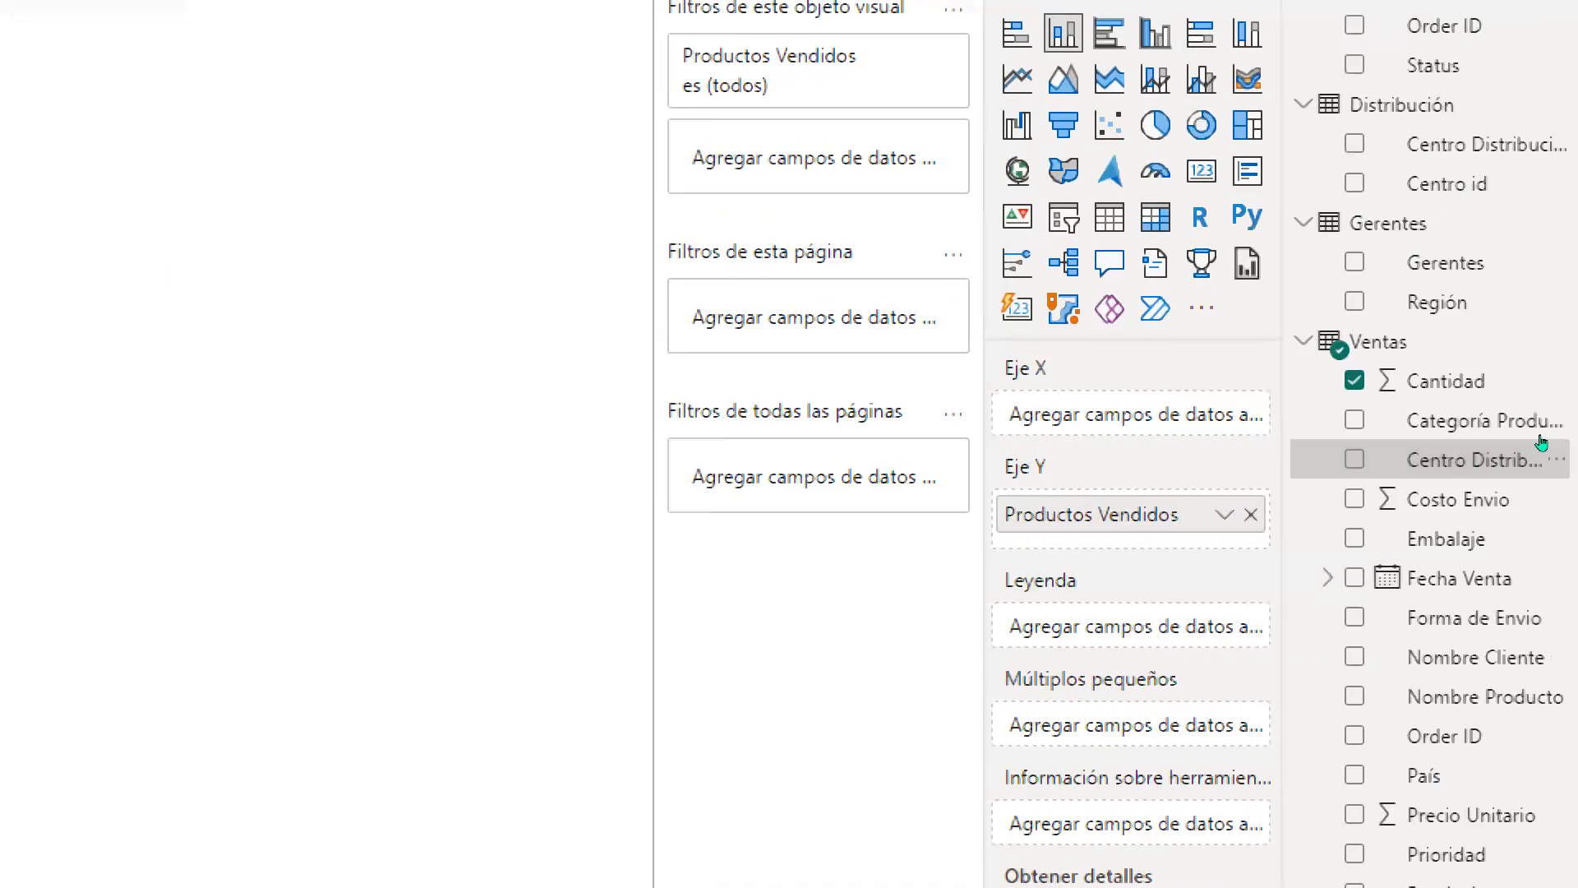
drag(1524, 450, 1368, 415)
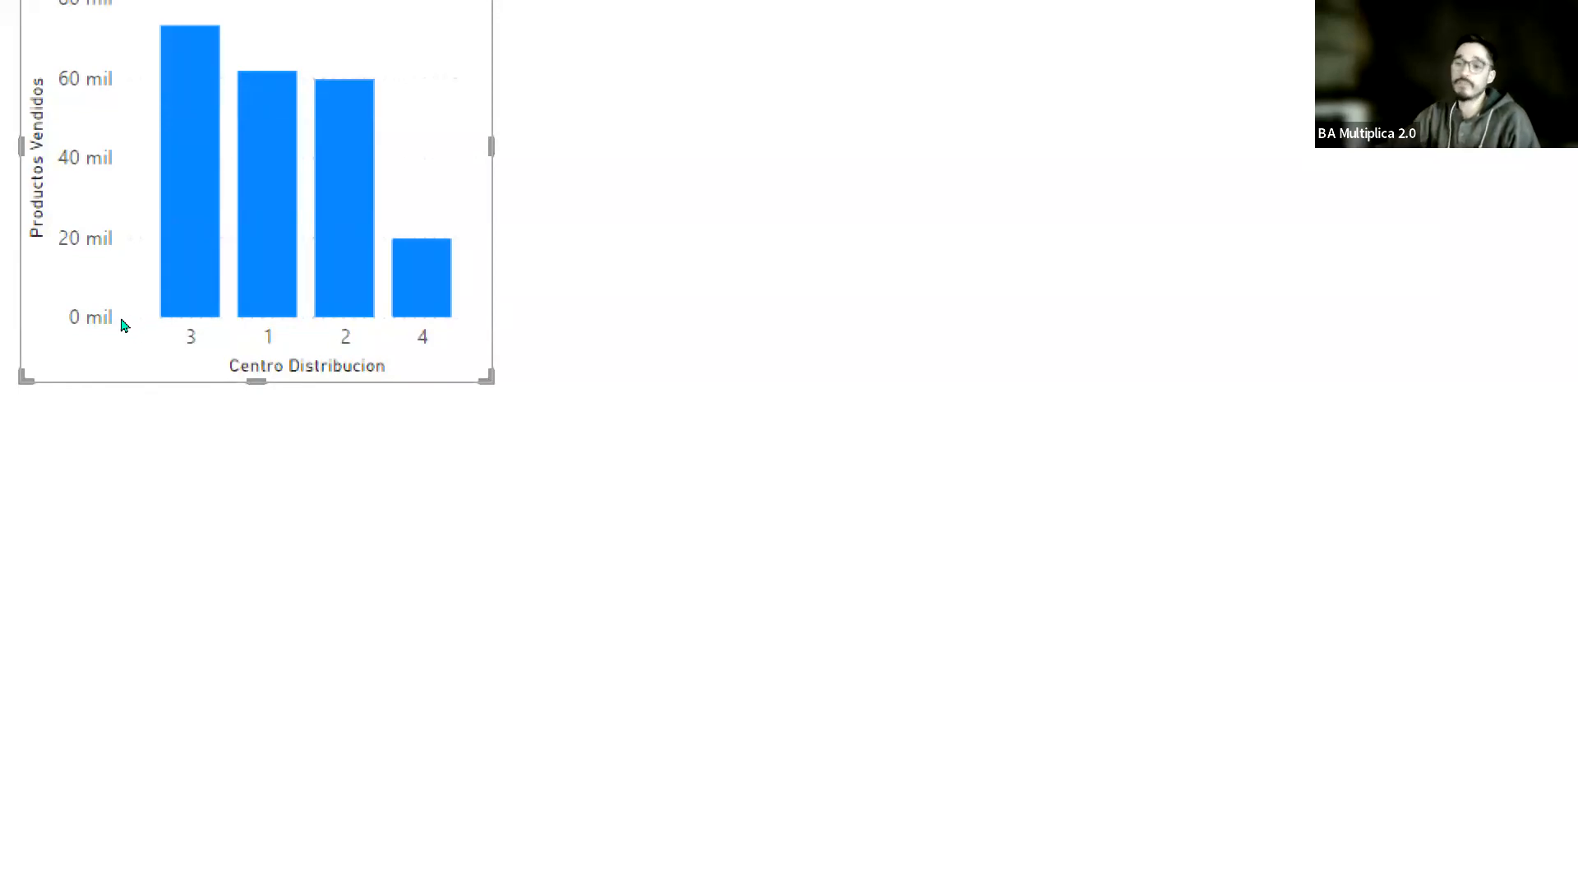
scroll(252, 328, up, 2)
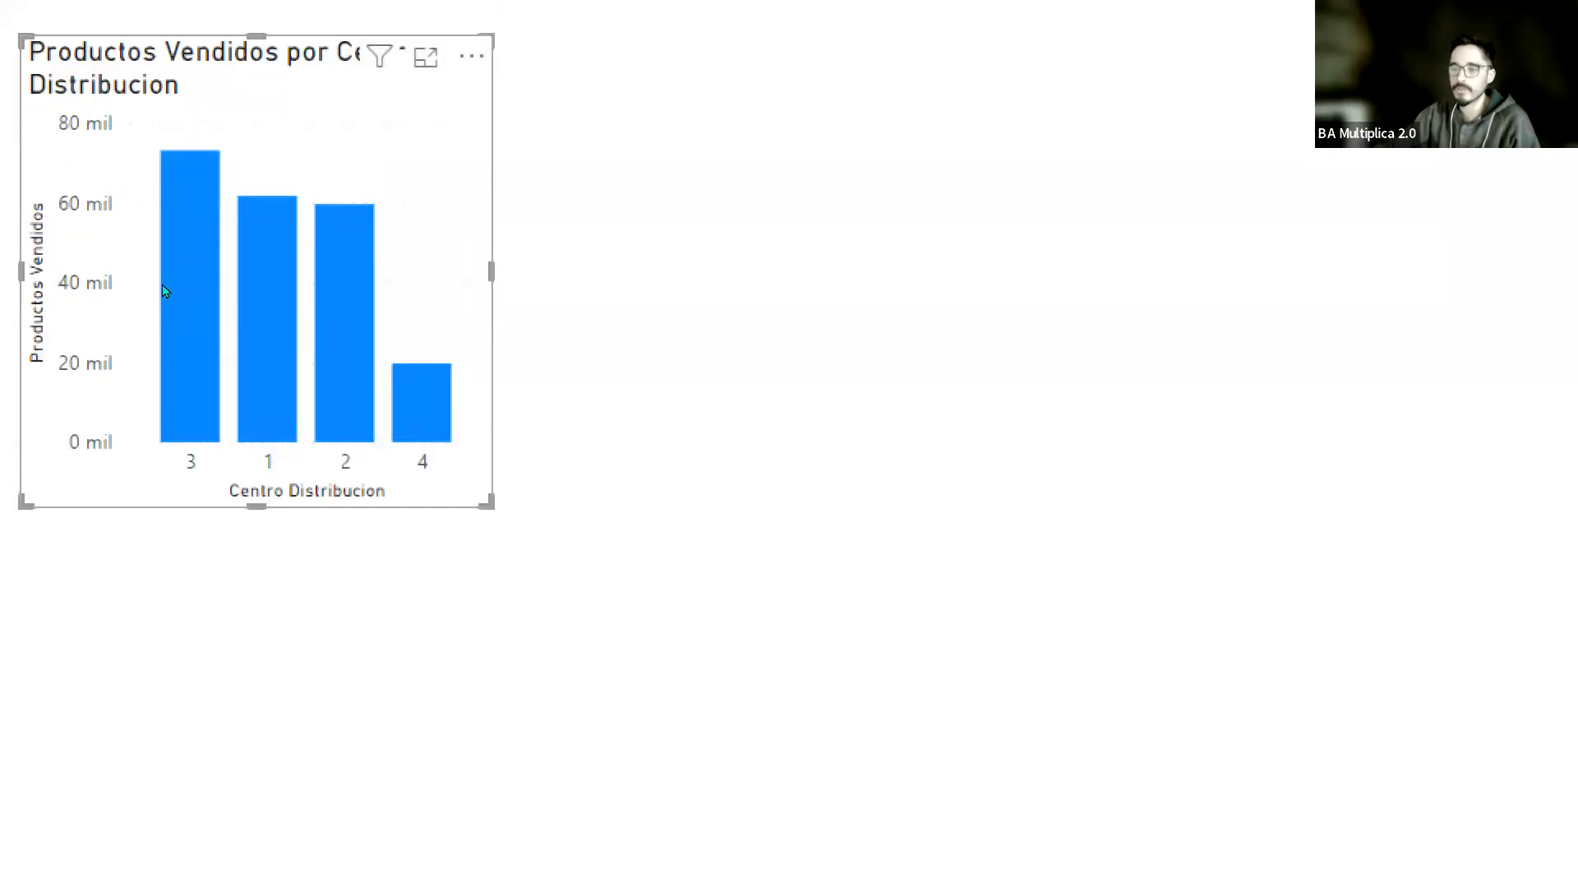
mouse_move(144, 337)
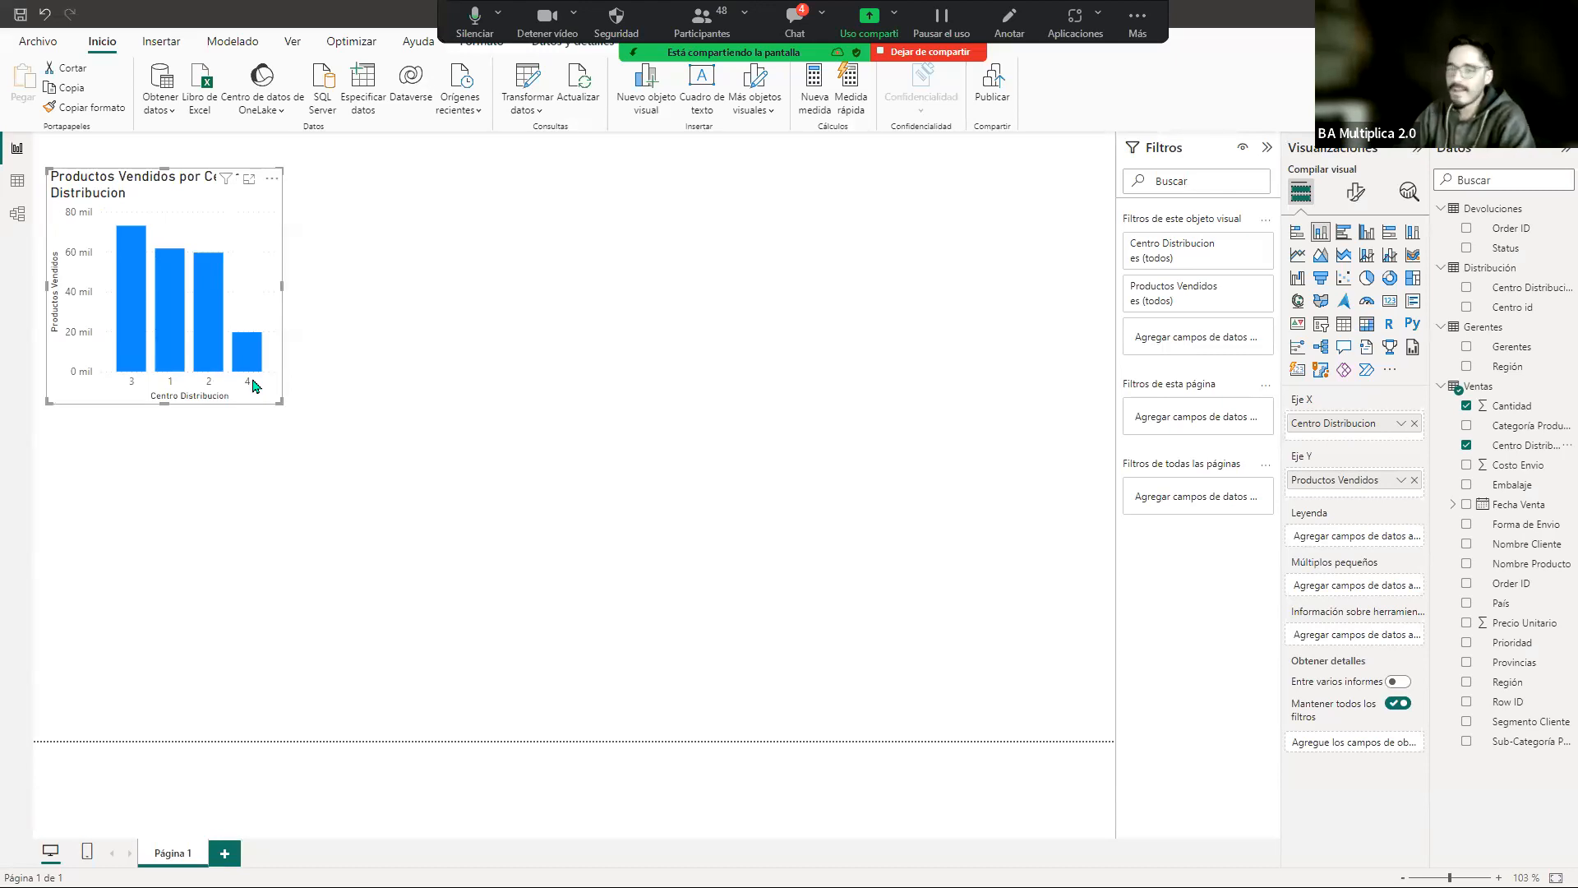
click(17, 213)
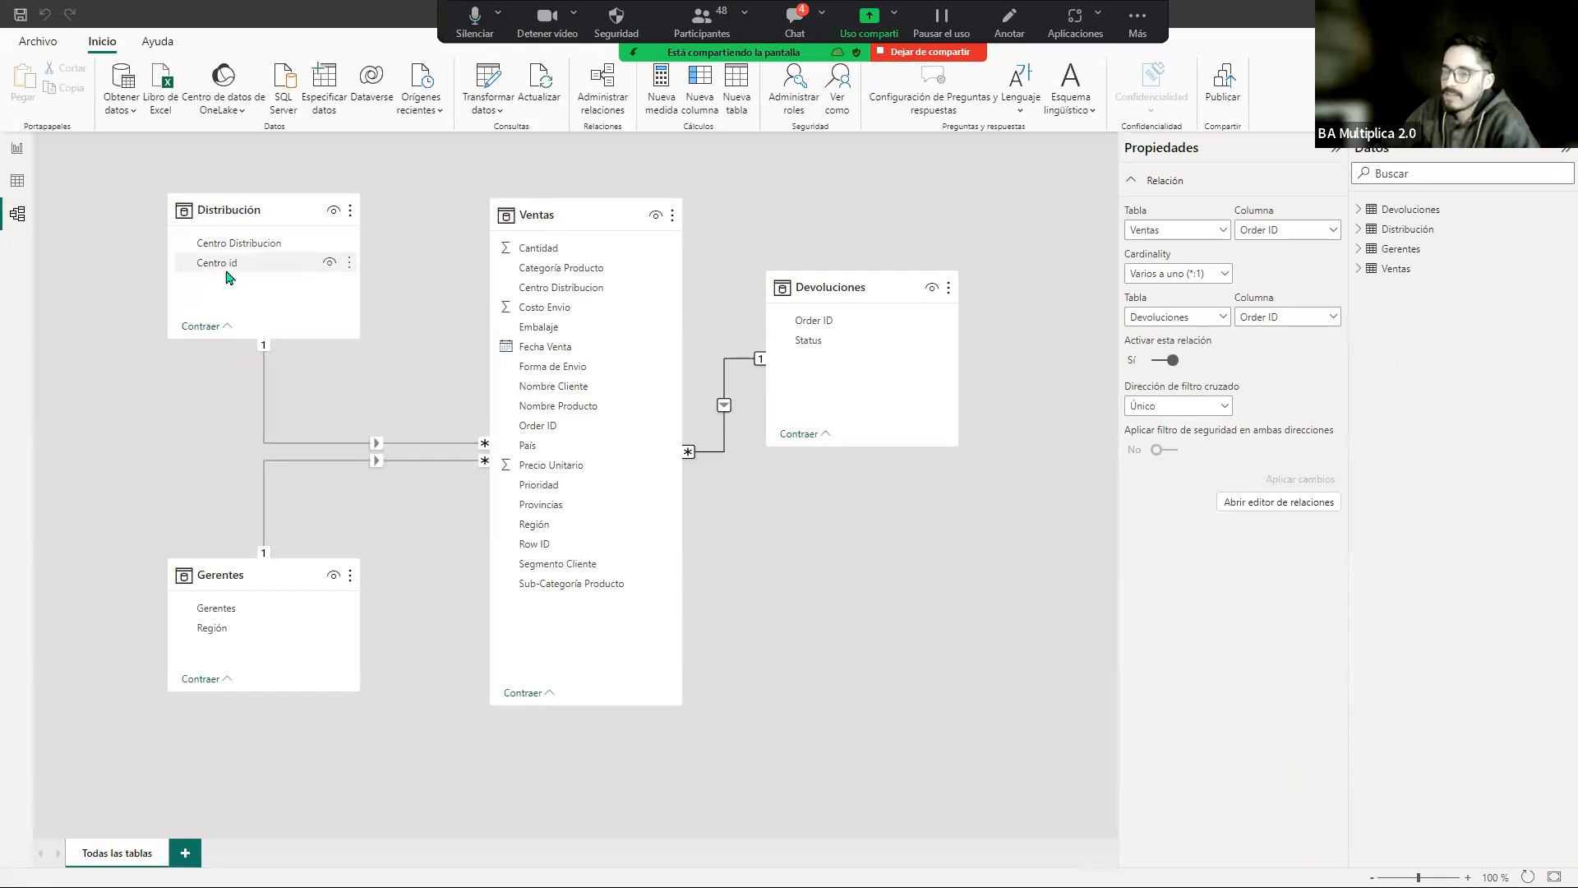
click(16, 148)
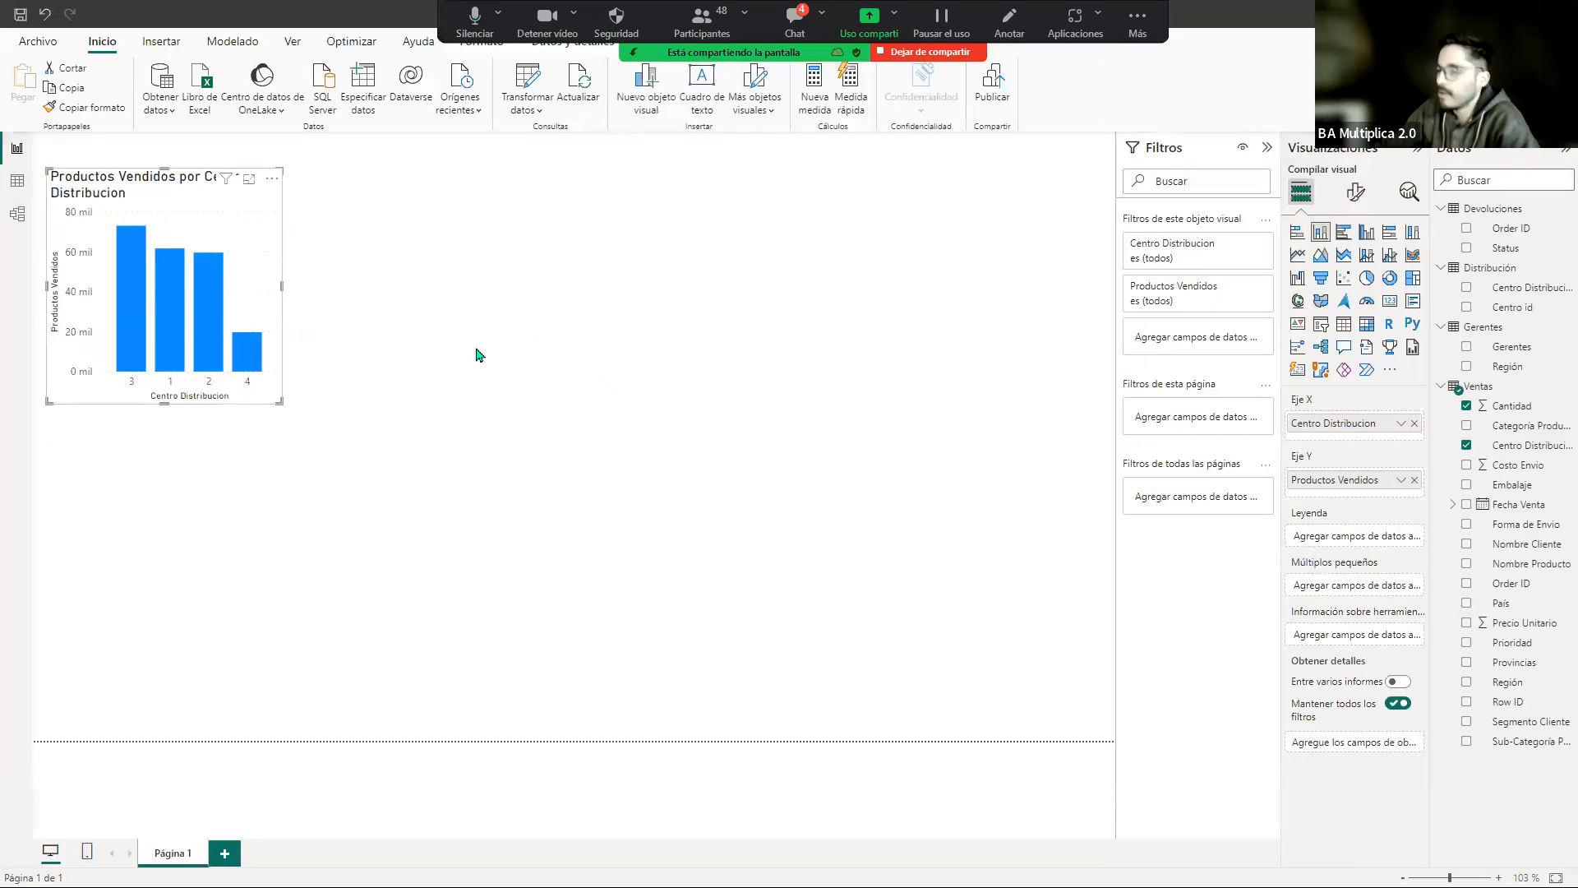
Step: Rebuild the column chart with Cantidad from Ventas on the Y axis and Centro Distribucion from the Distribución table on the X axis
click(1414, 480)
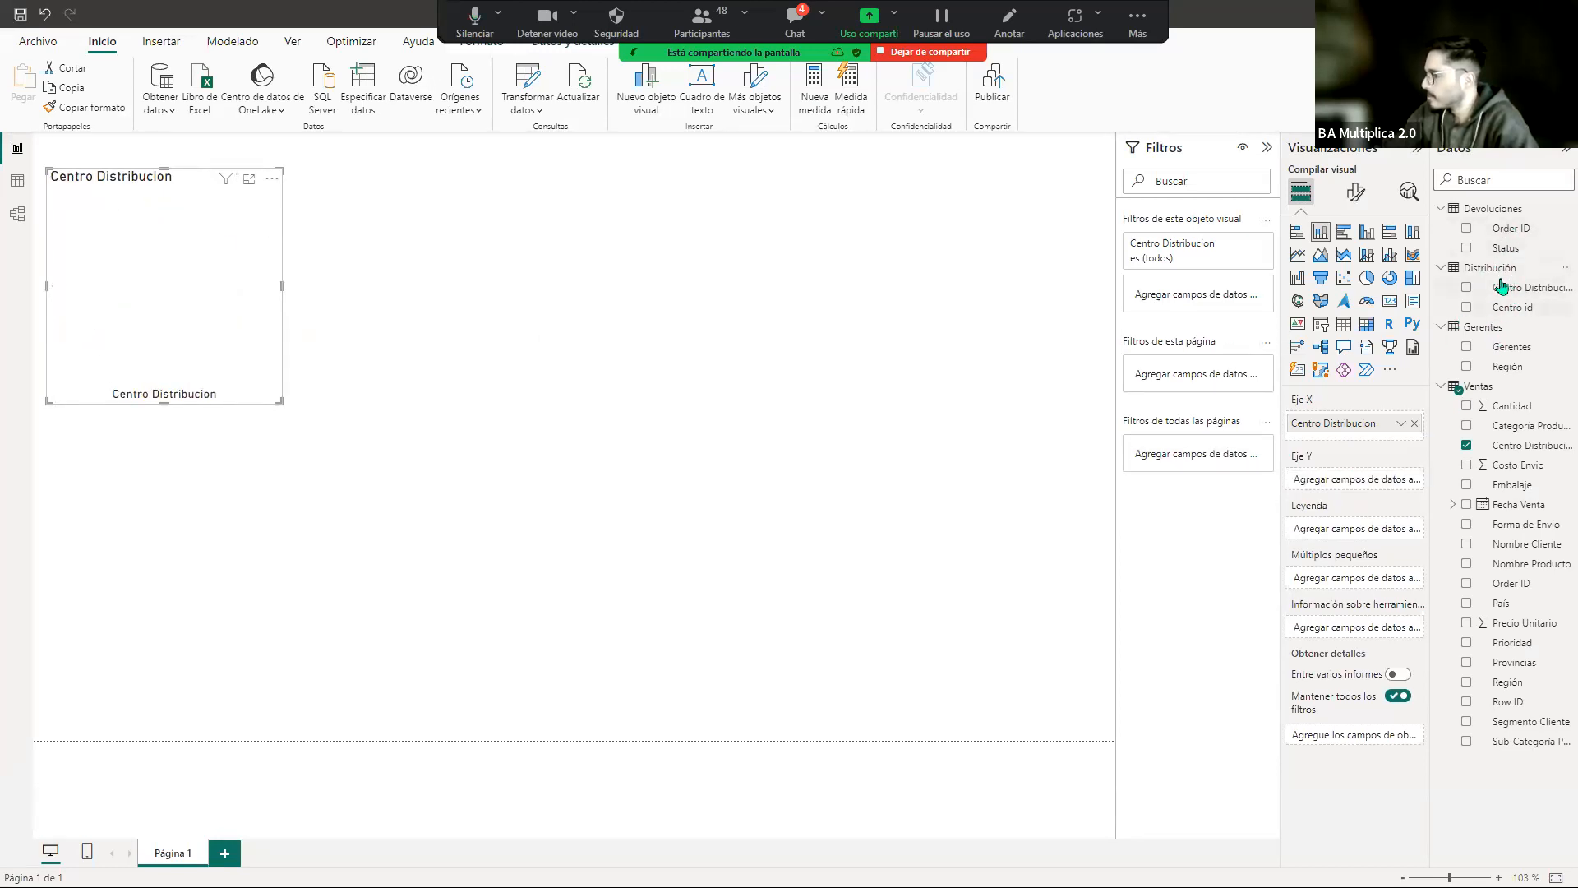
drag(1520, 294, 1404, 484)
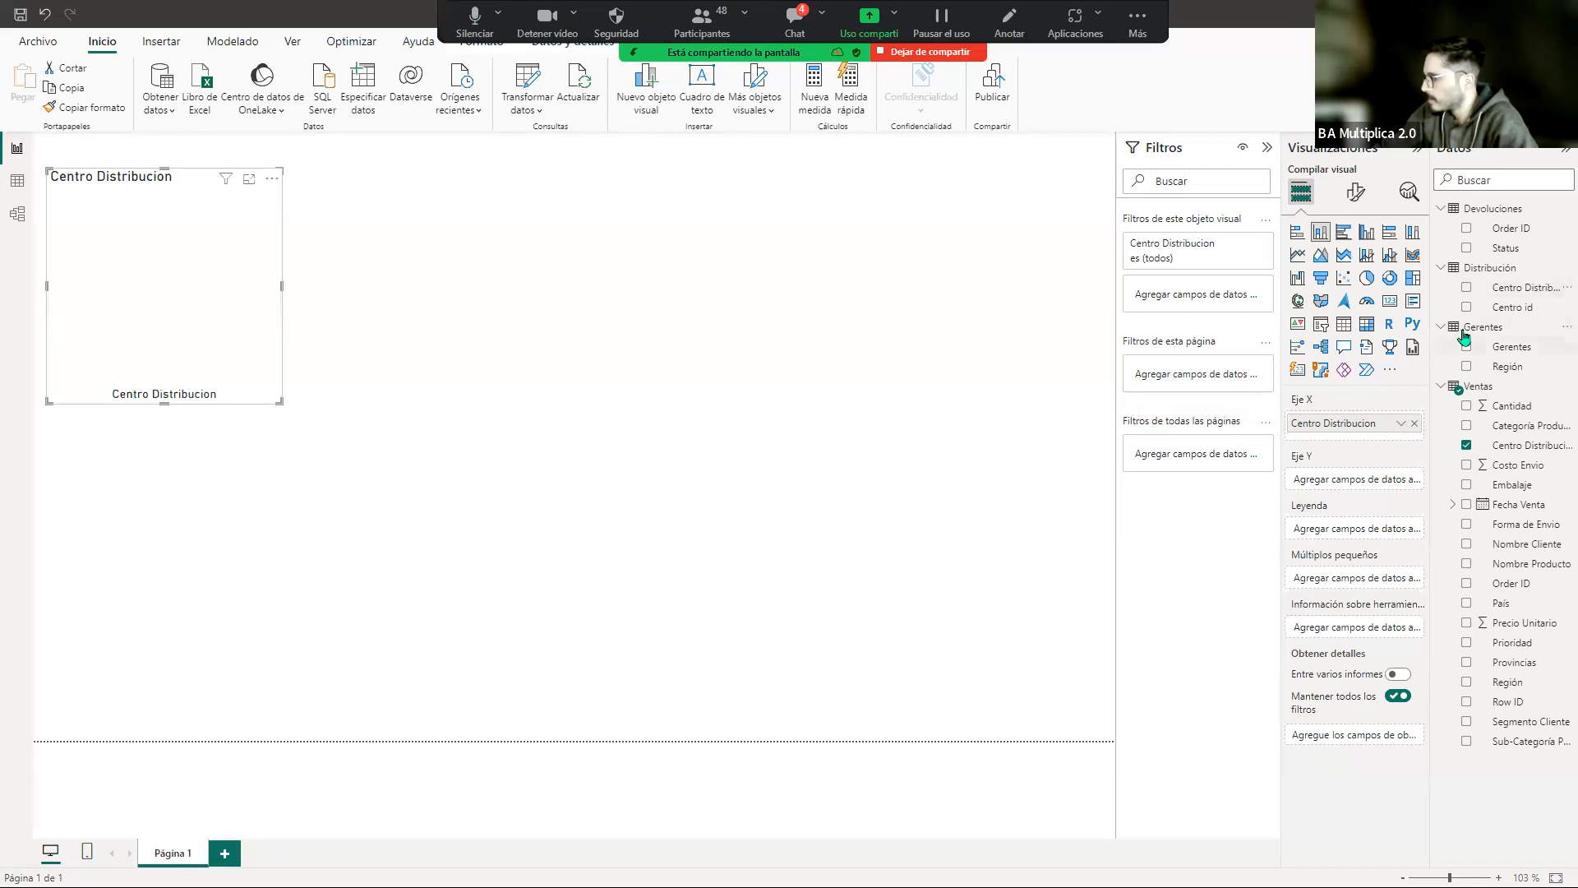
click(1415, 424)
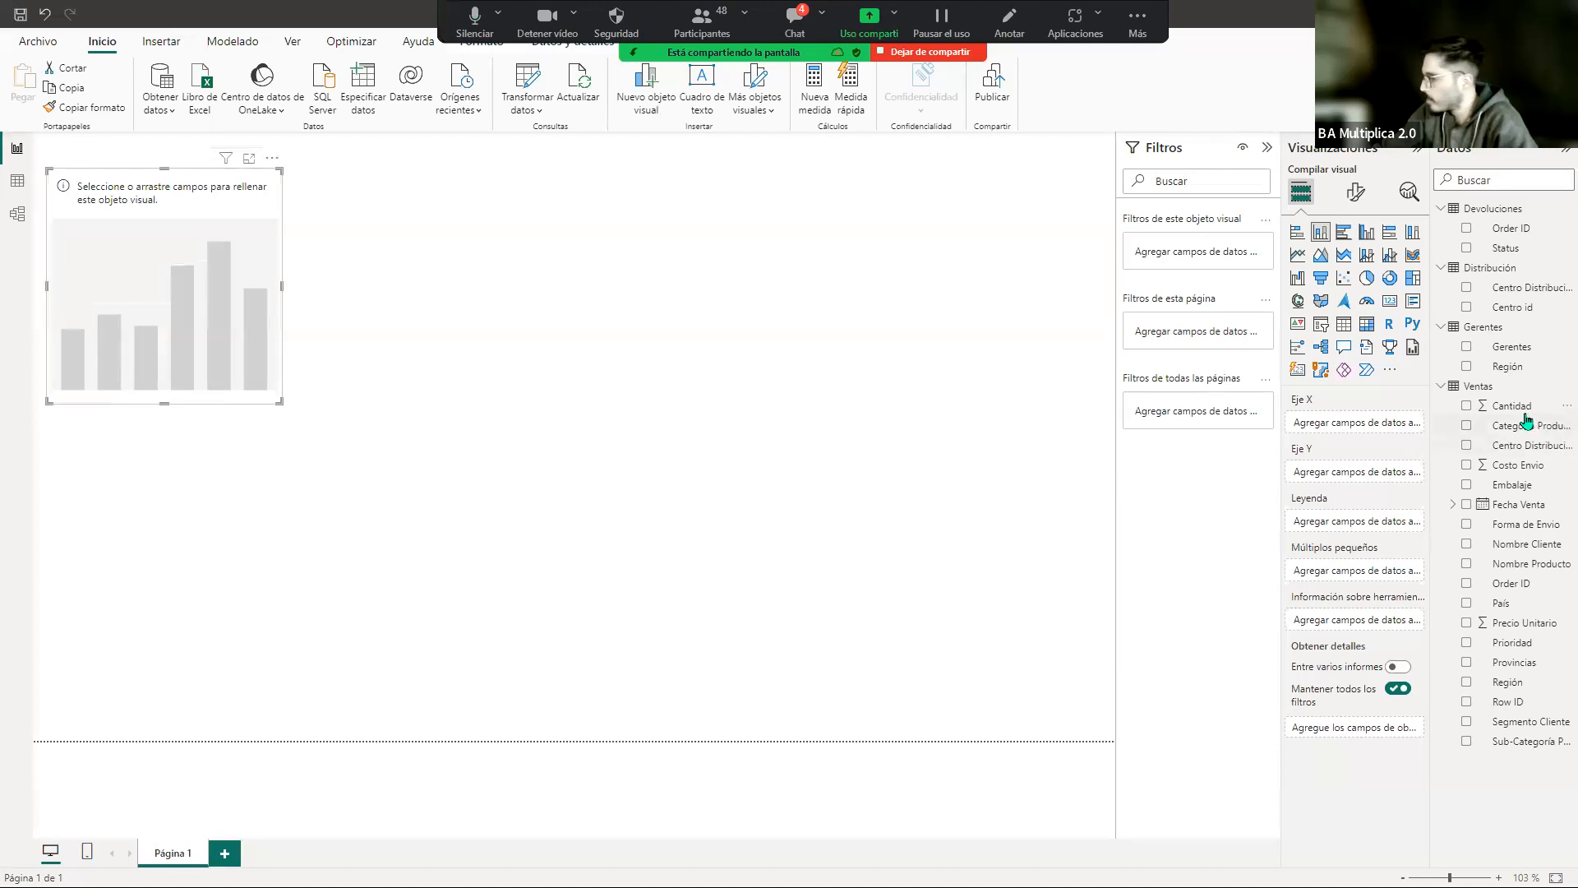
drag(1516, 408, 1385, 481)
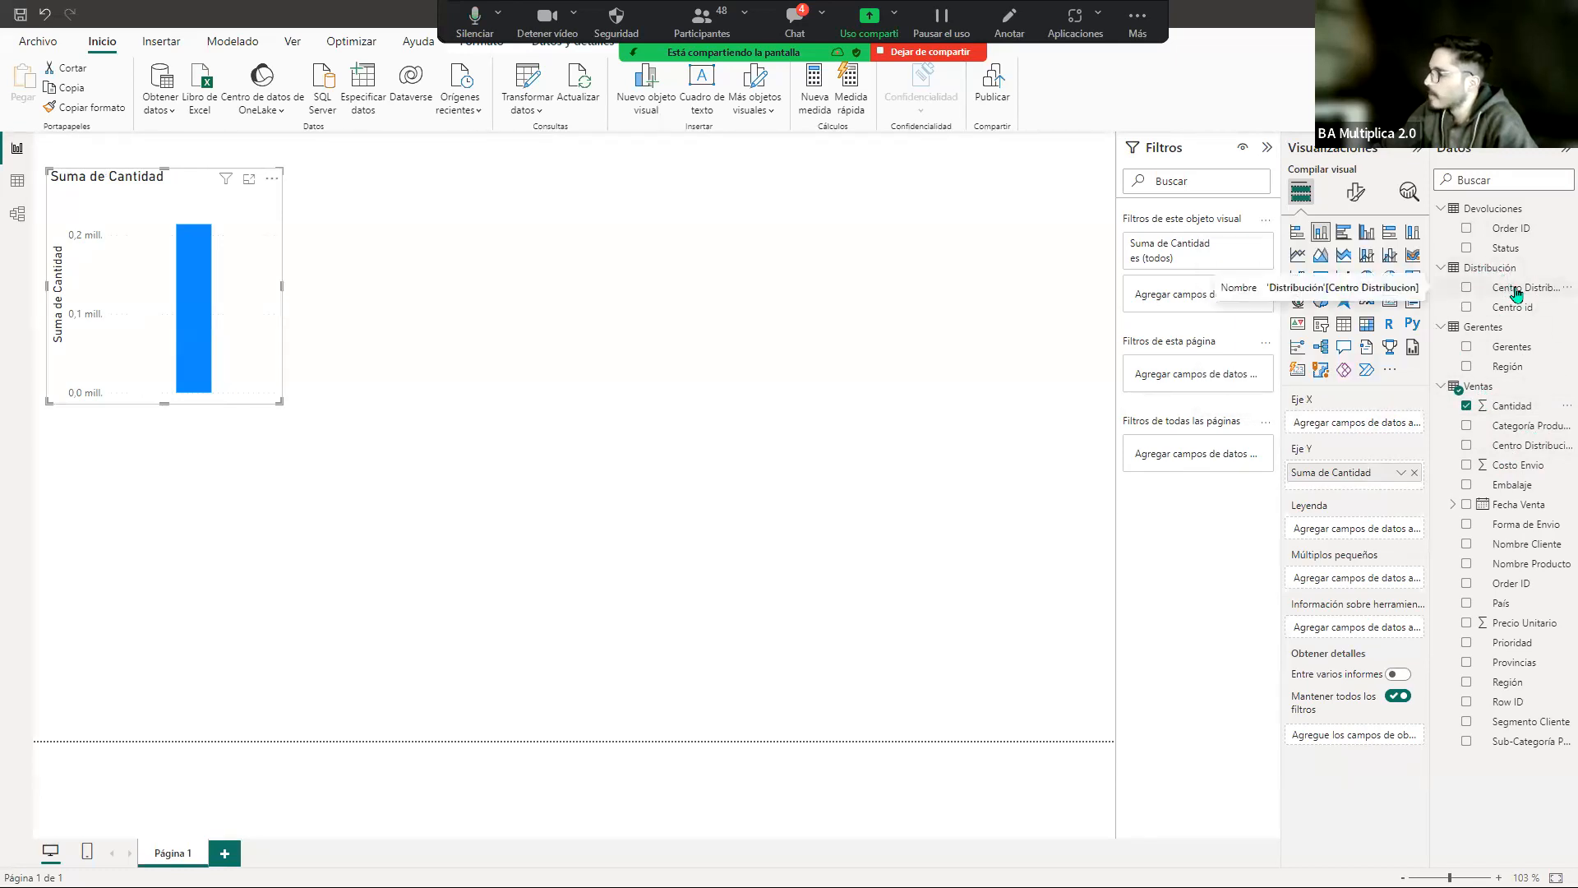
drag(1517, 291, 1366, 424)
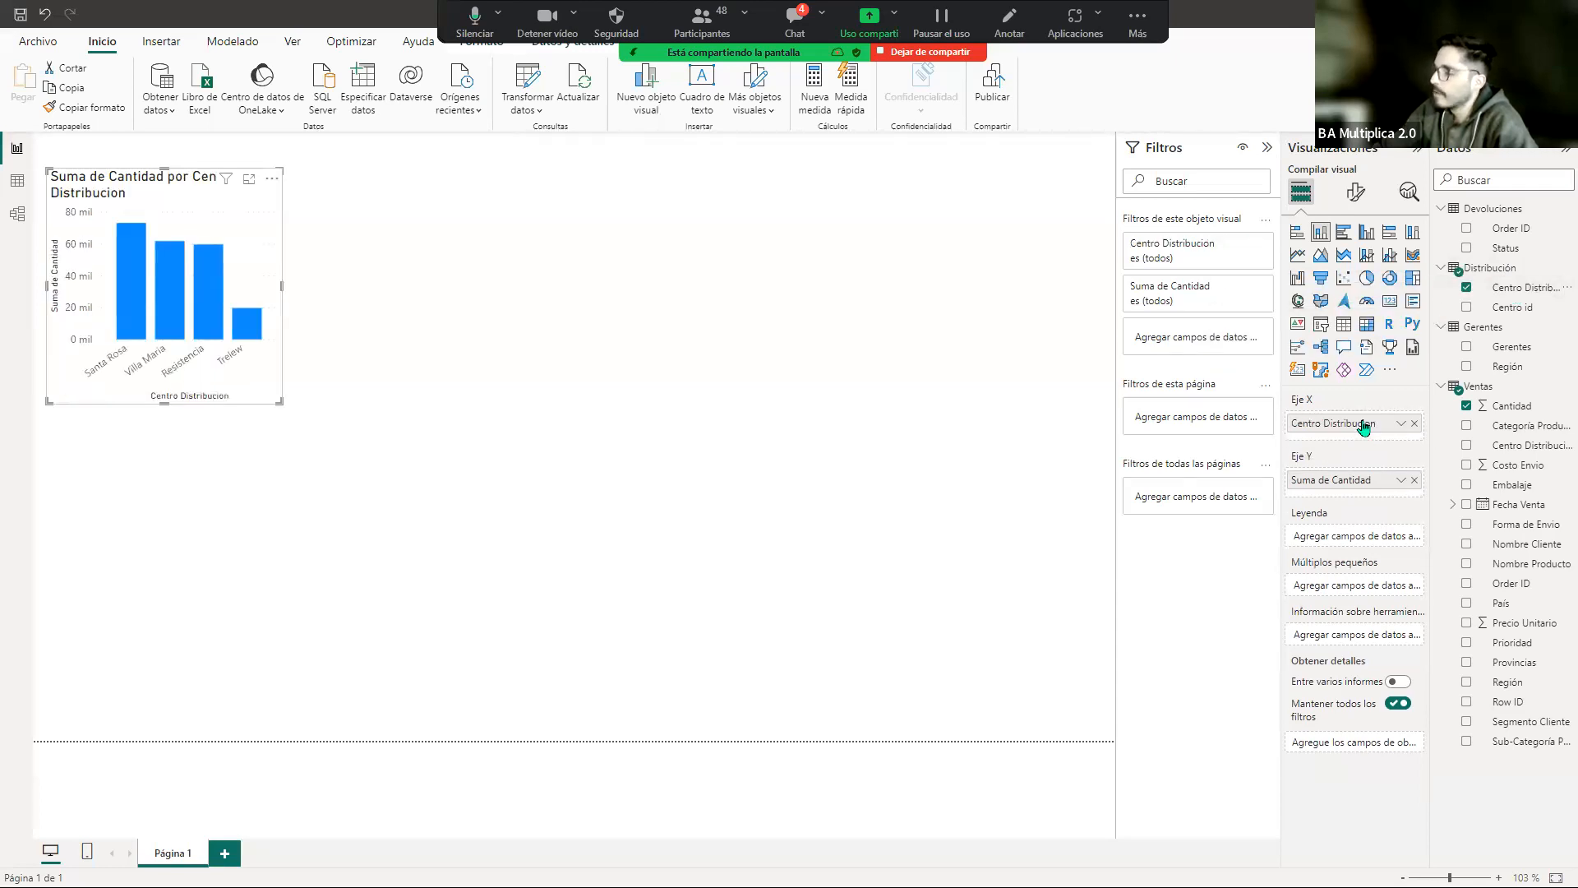
Step: Enlarge the column chart in width and height so its title and category labels fit, ending in Report view
drag(281, 285, 439, 294)
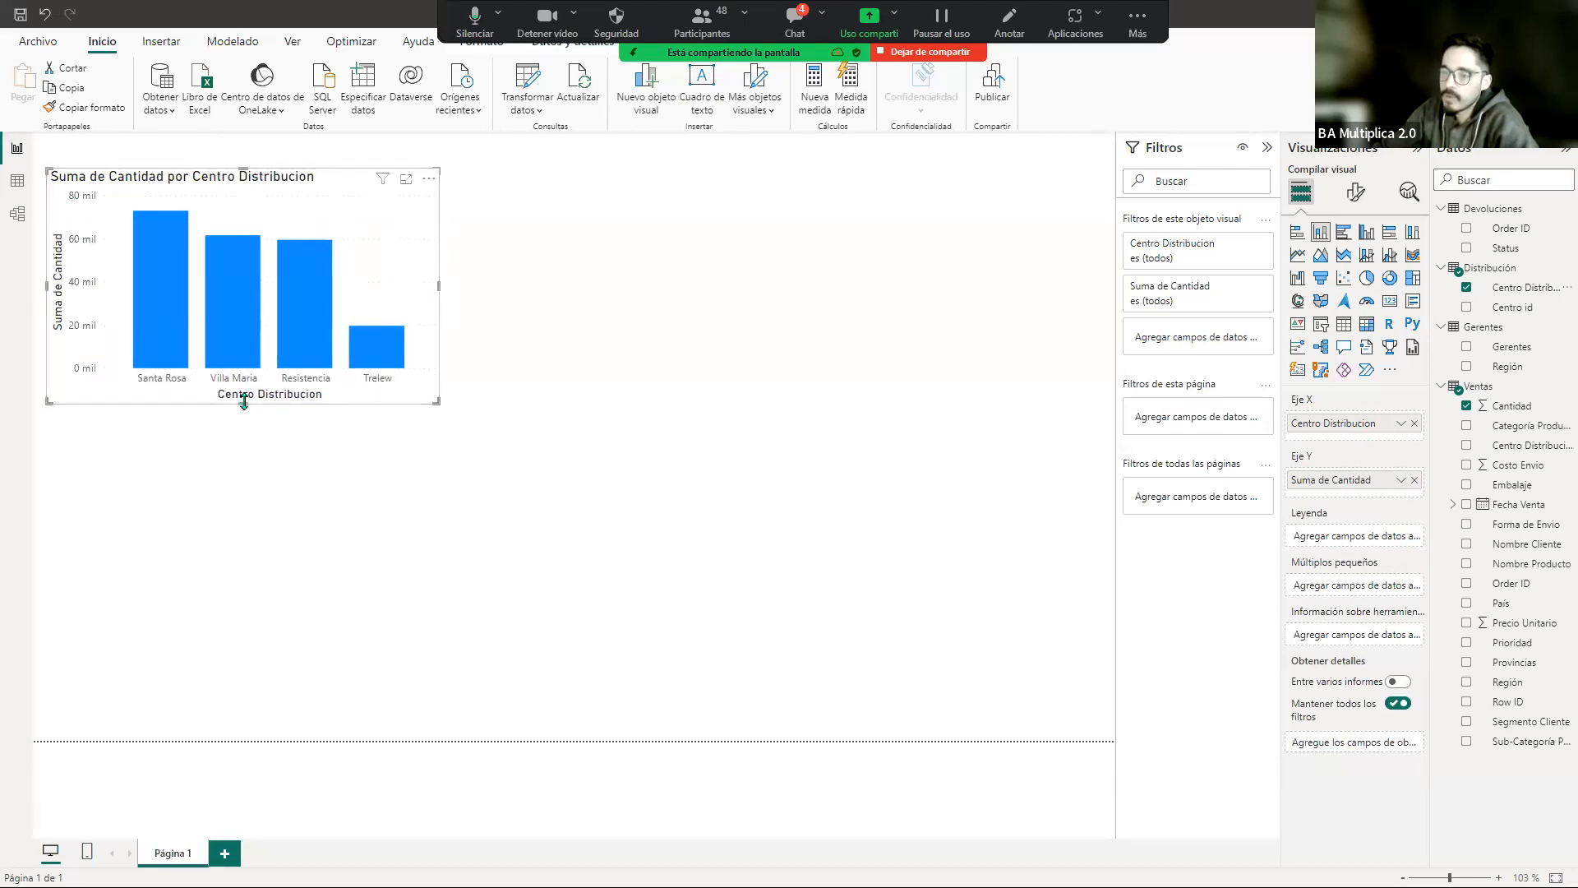
drag(245, 404, 243, 425)
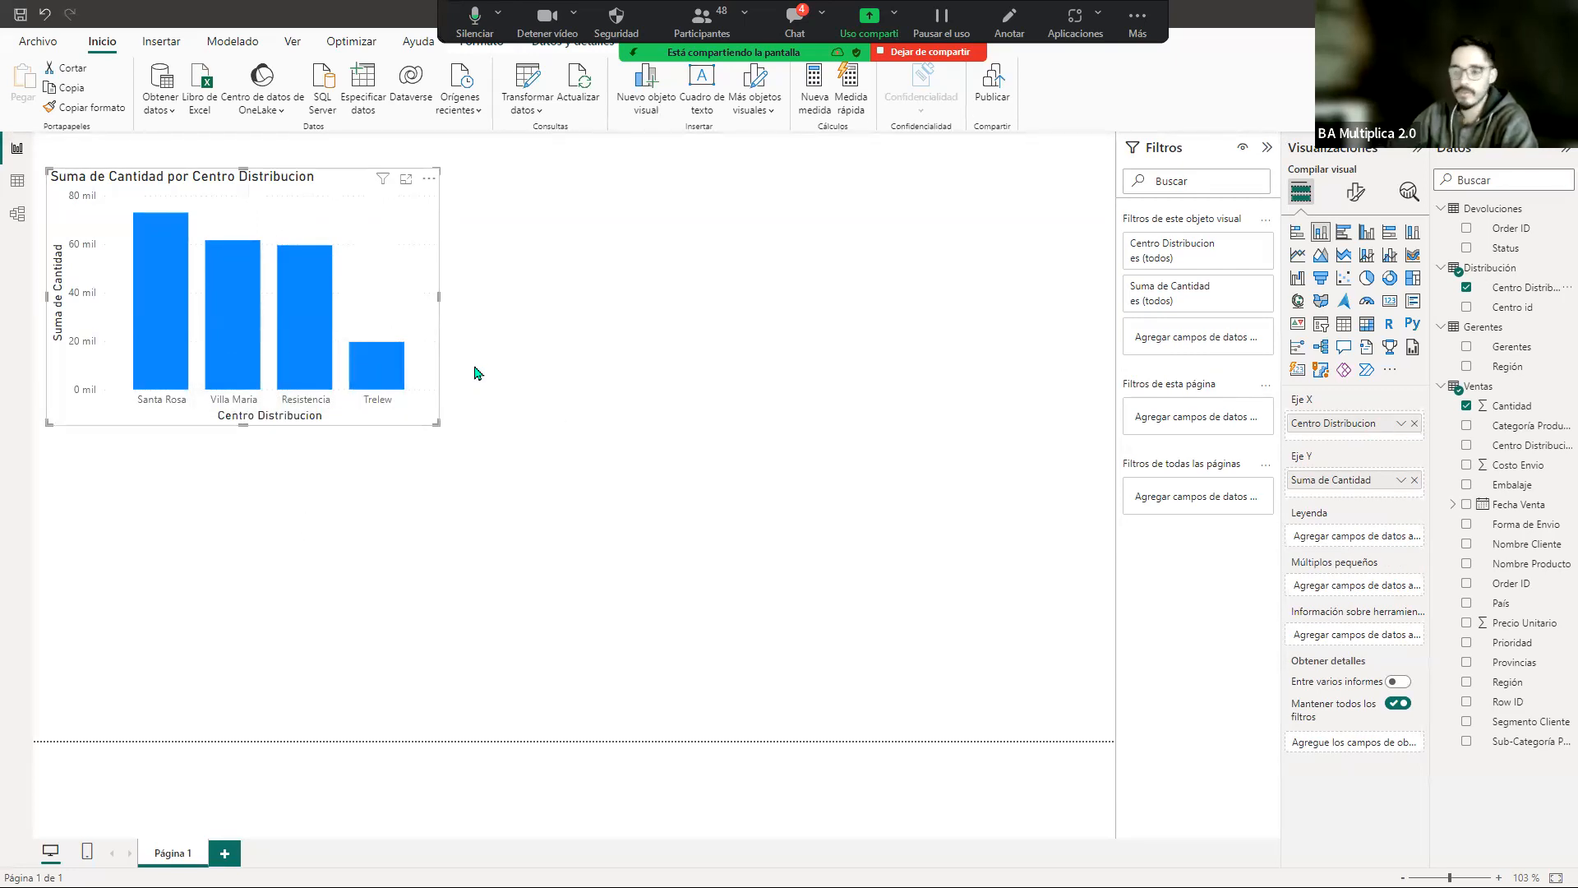
drag(243, 425, 247, 479)
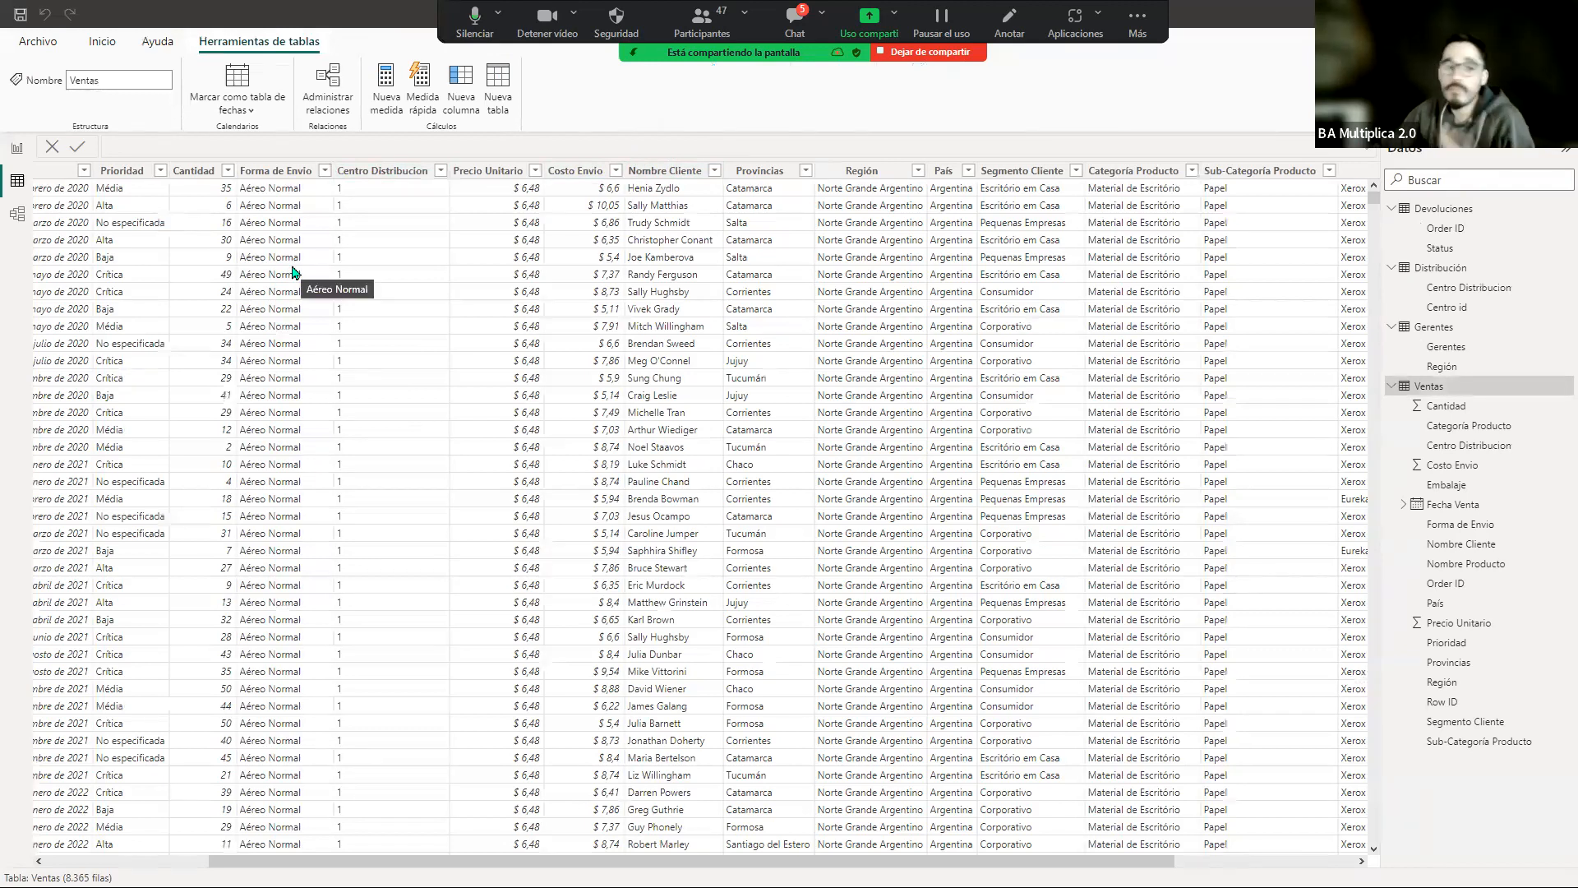
click(16, 148)
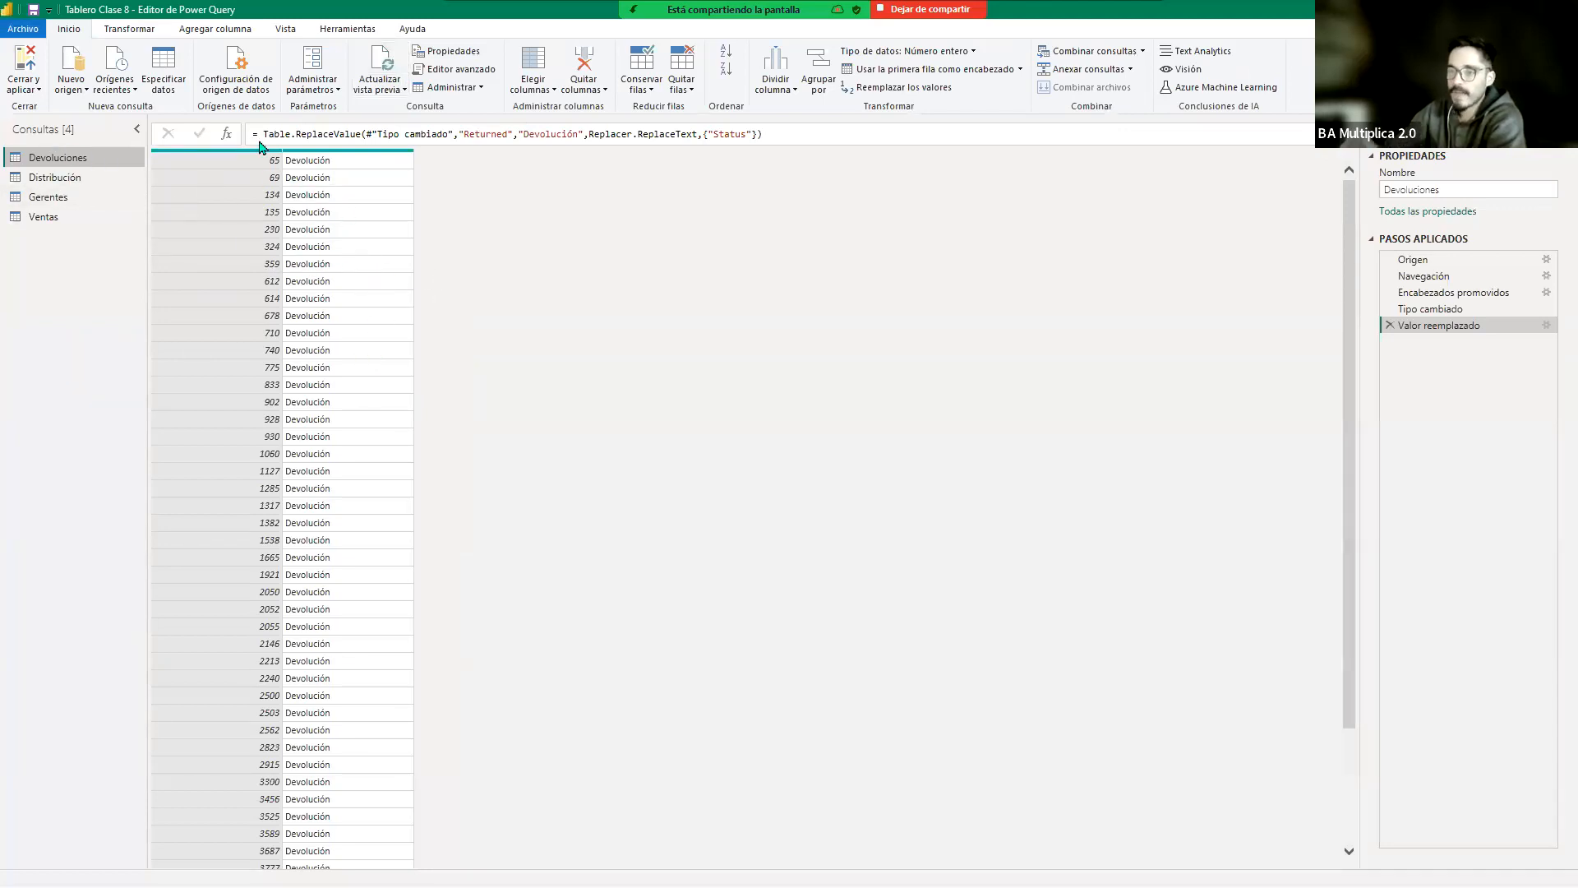
Step: Review the Distribución, Gerentes and Ventas queries in the Power Query Editor, examining the rows of Ventas
click(57, 177)
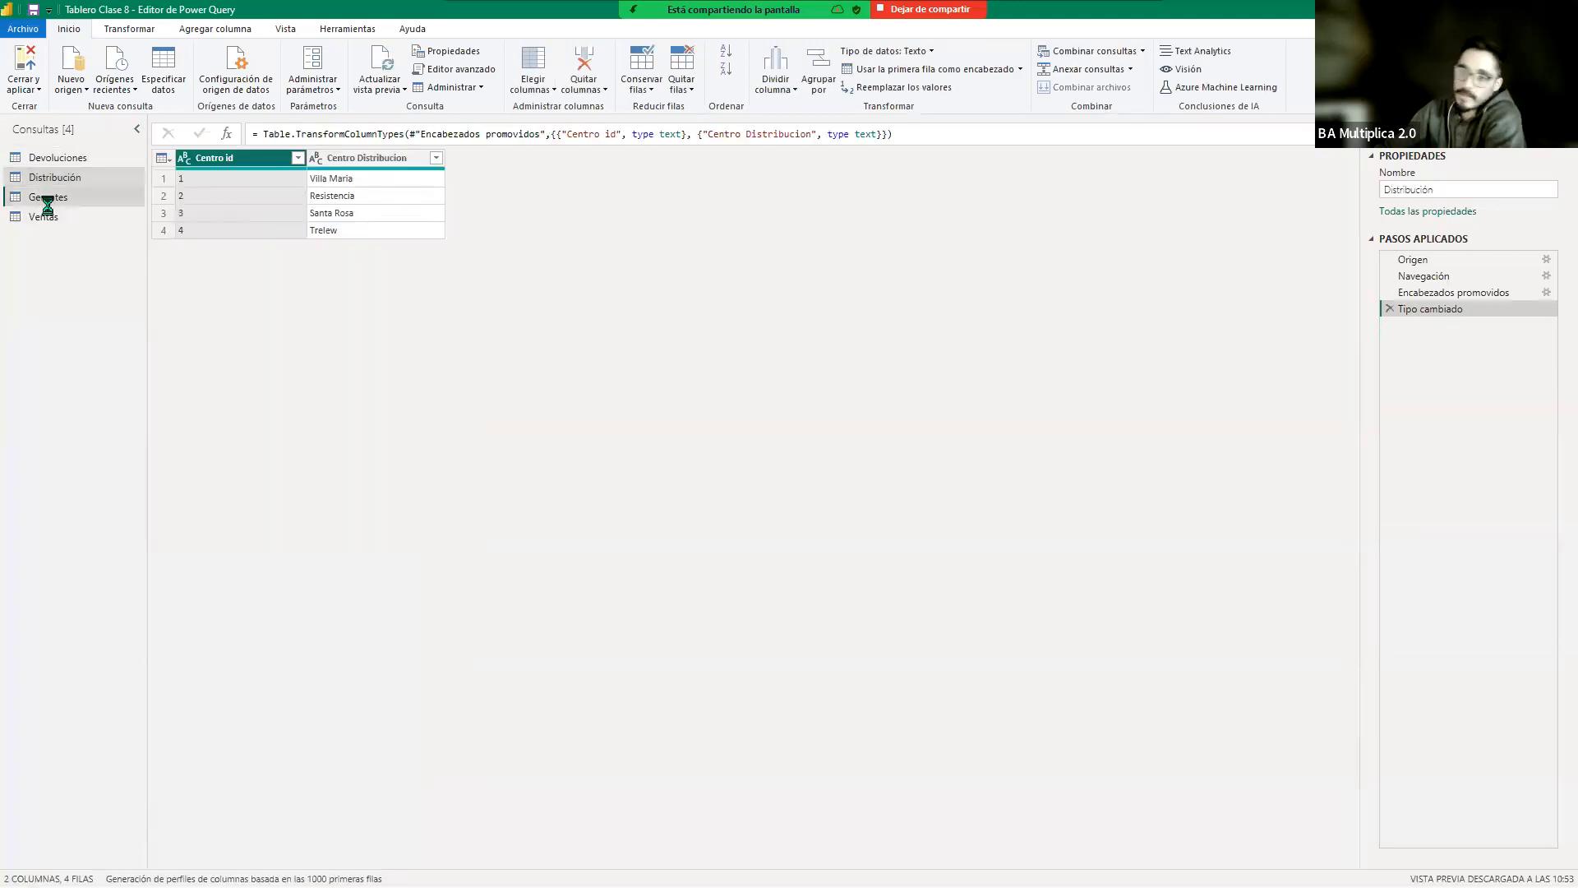
click(46, 197)
click(44, 217)
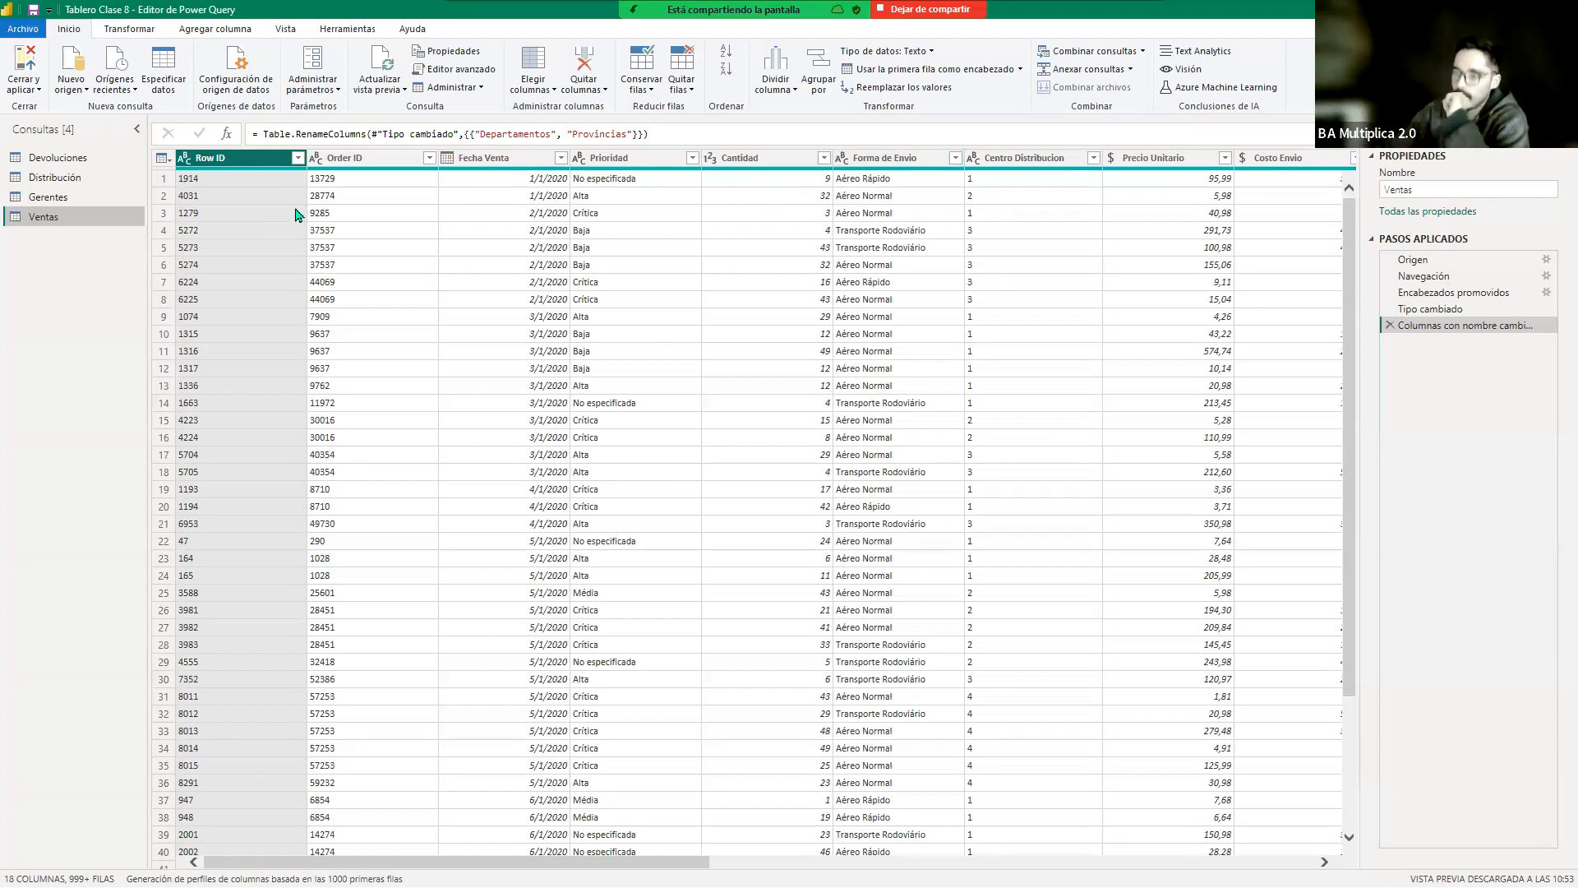
scroll(657, 596, down, 3)
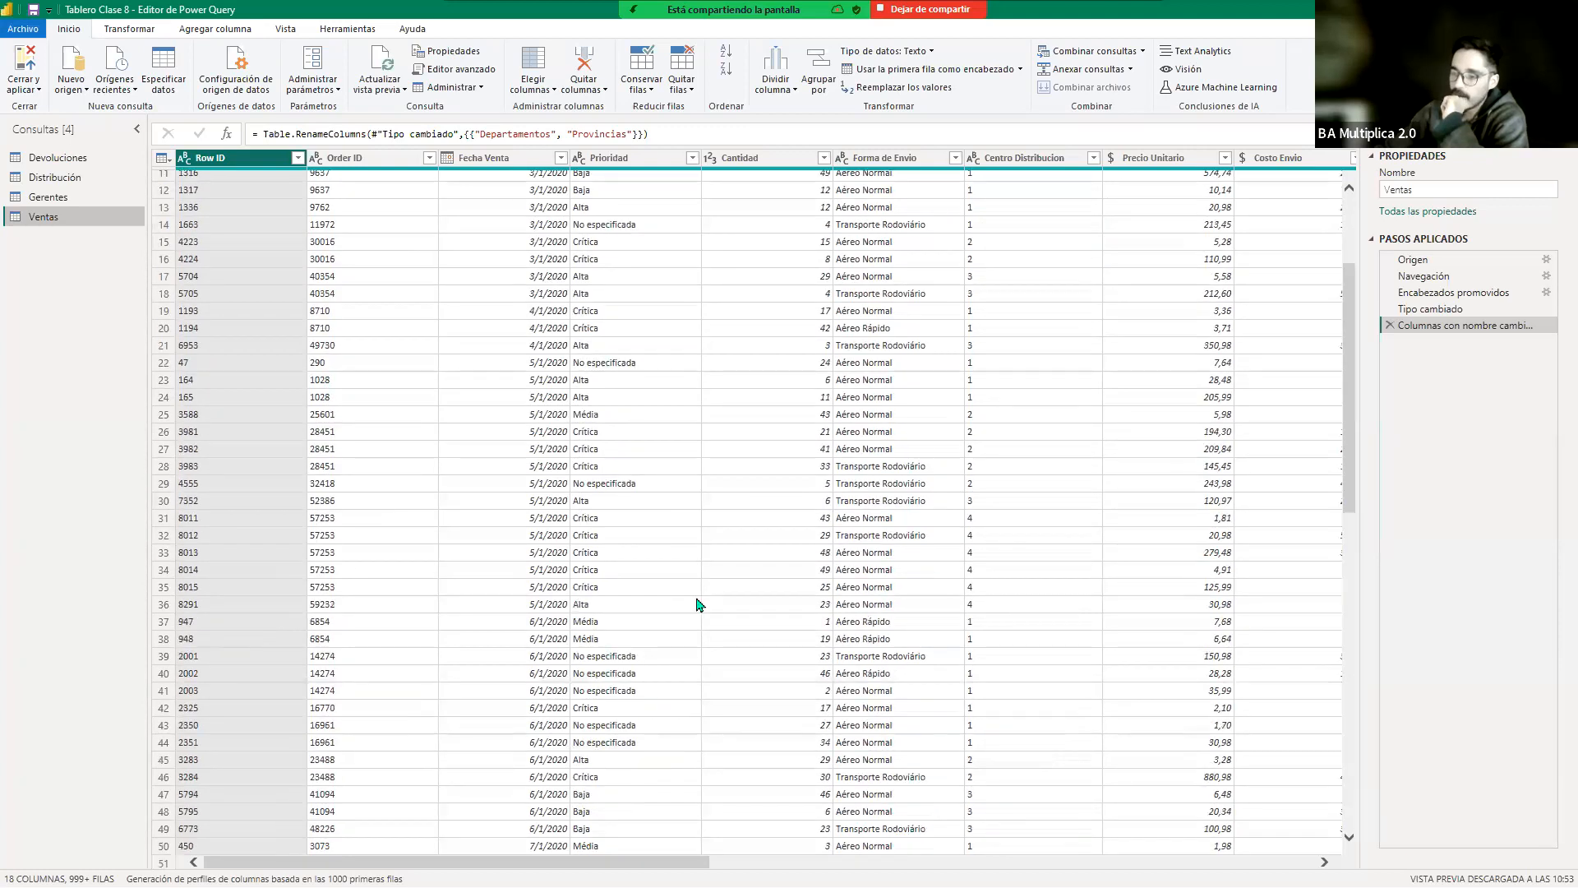
scroll(697, 604, down, 20)
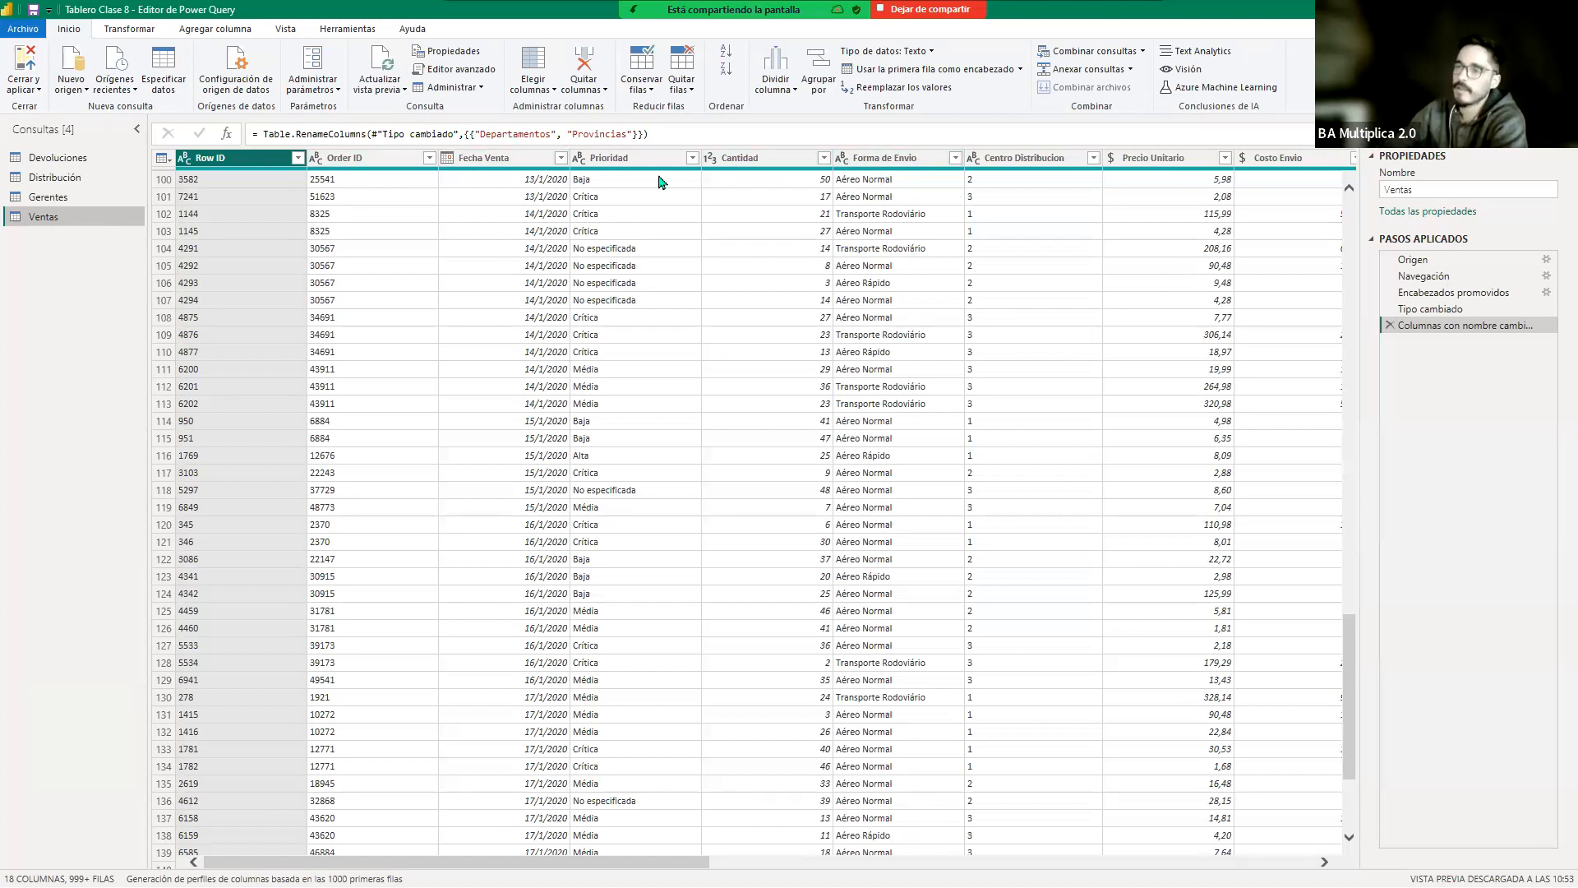
scroll(477, 238, up, 1)
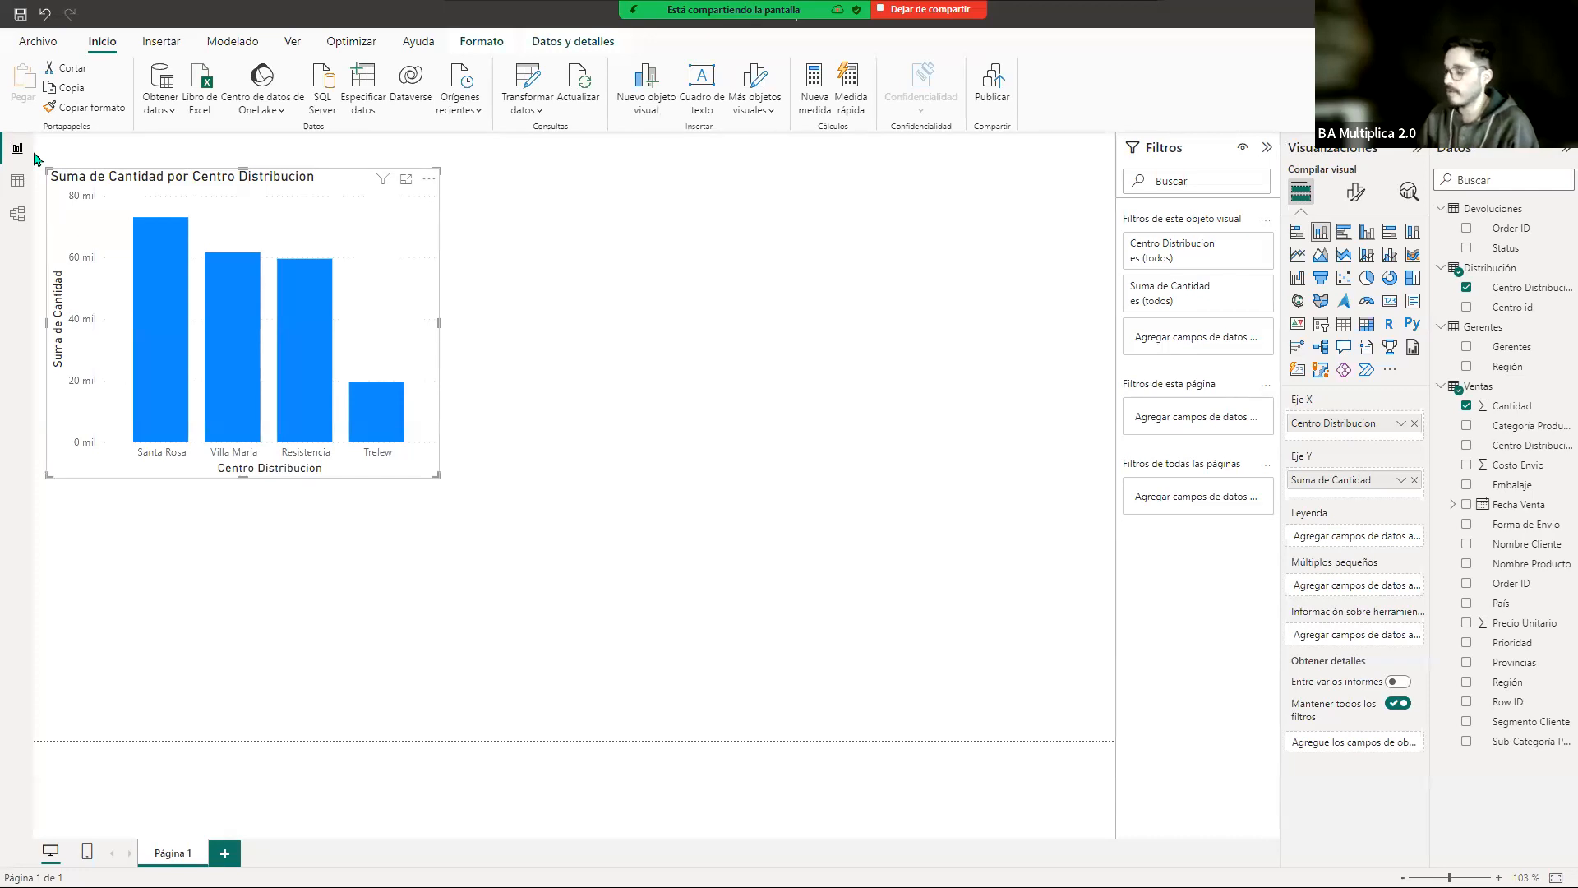
click(585, 310)
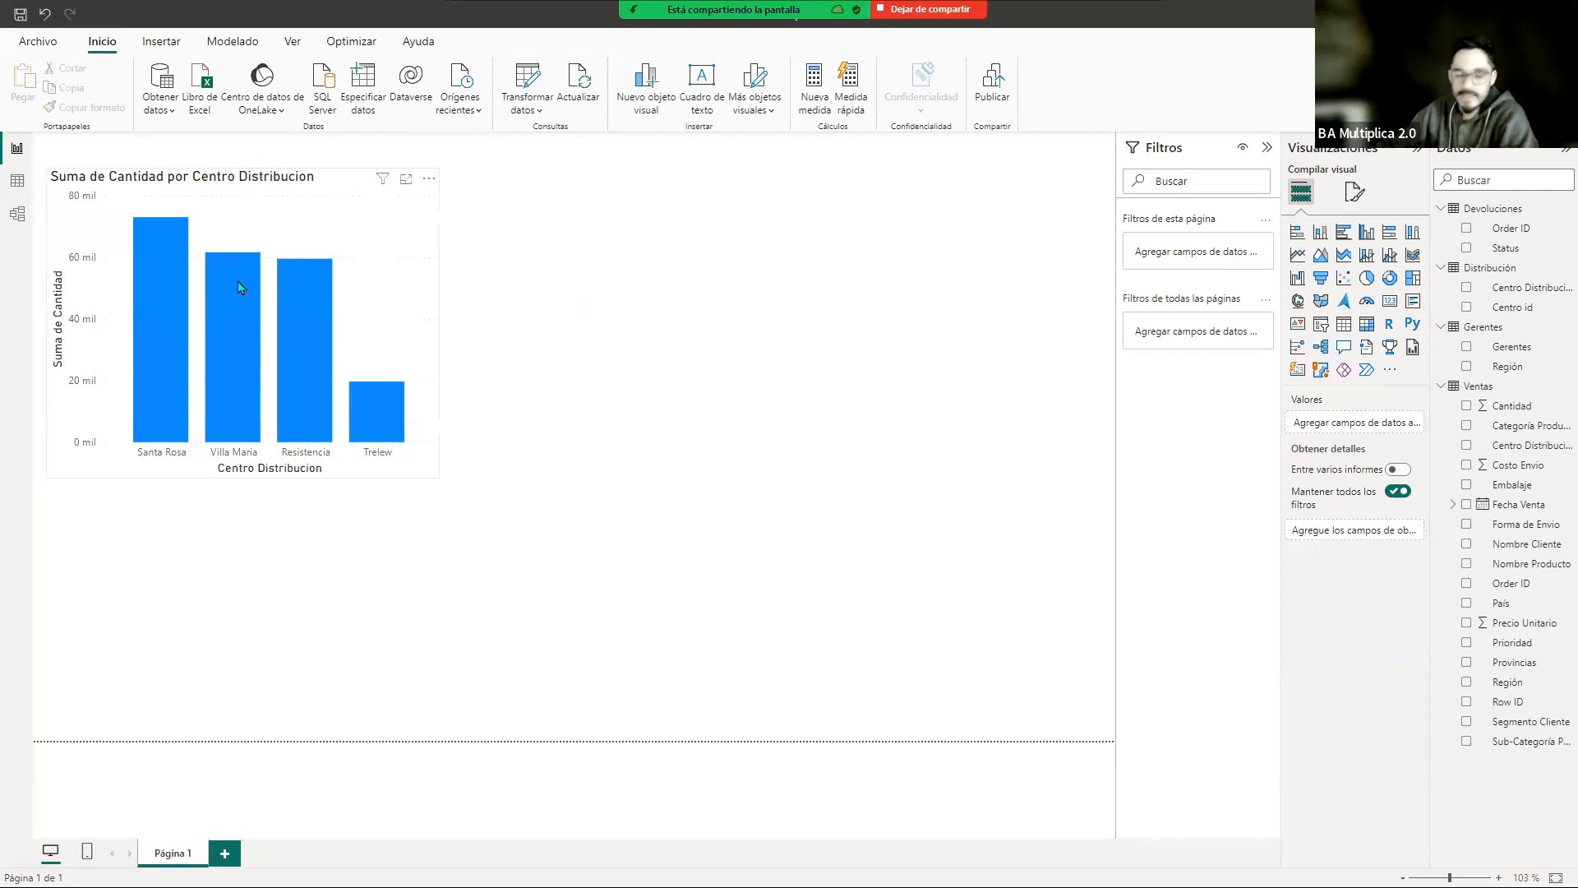
click(359, 194)
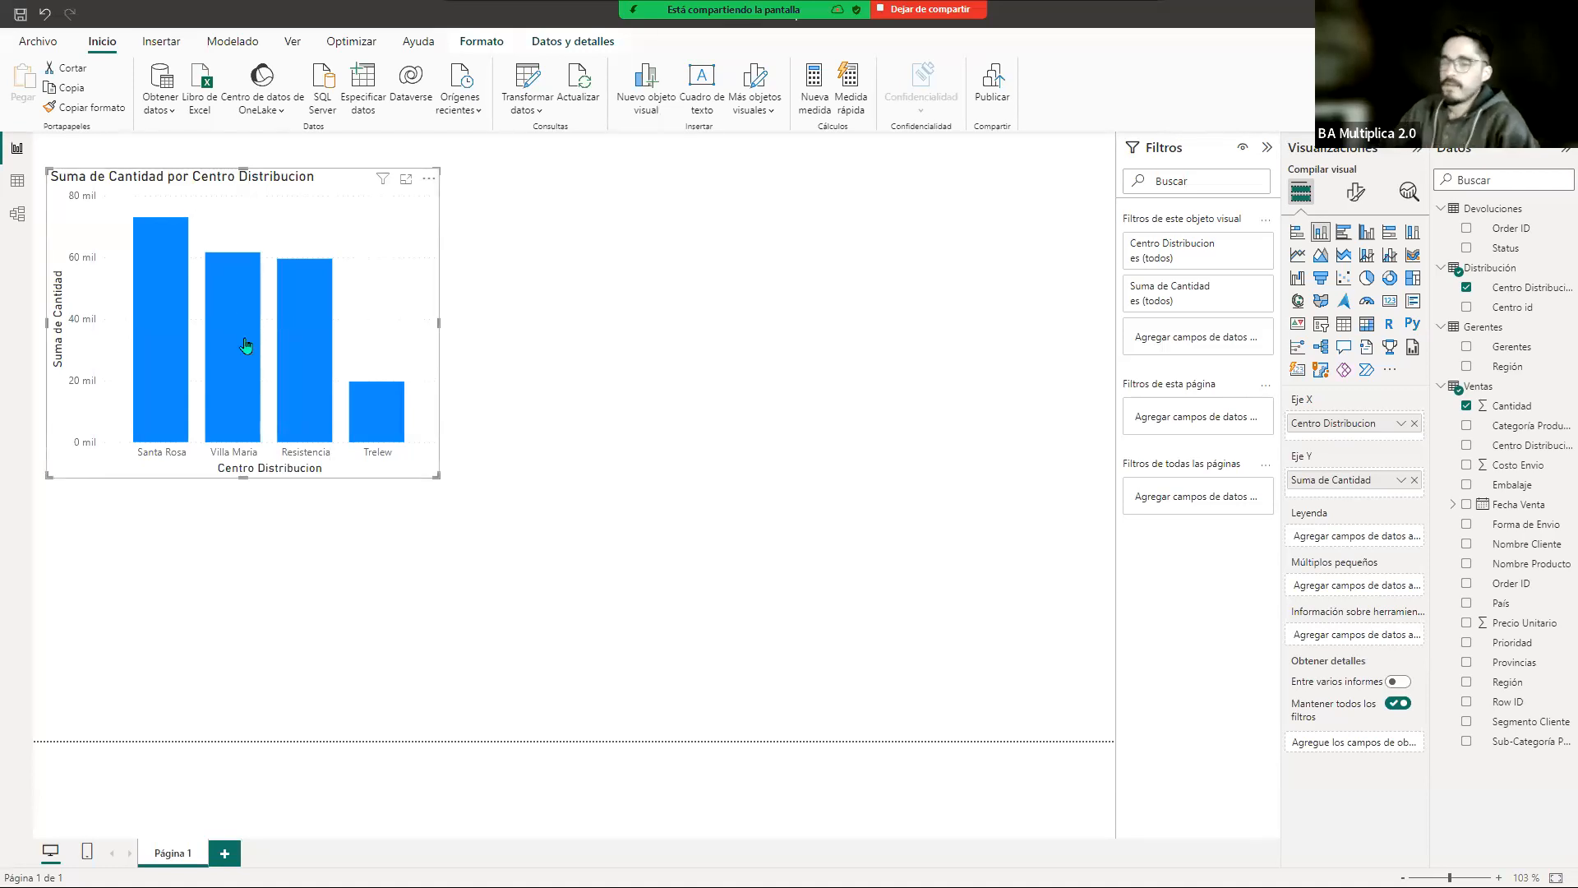
Step: Add the Forma de Envio field as the legend of the Cantidad by Centro Distribucion column chart
mouse_move(234, 323)
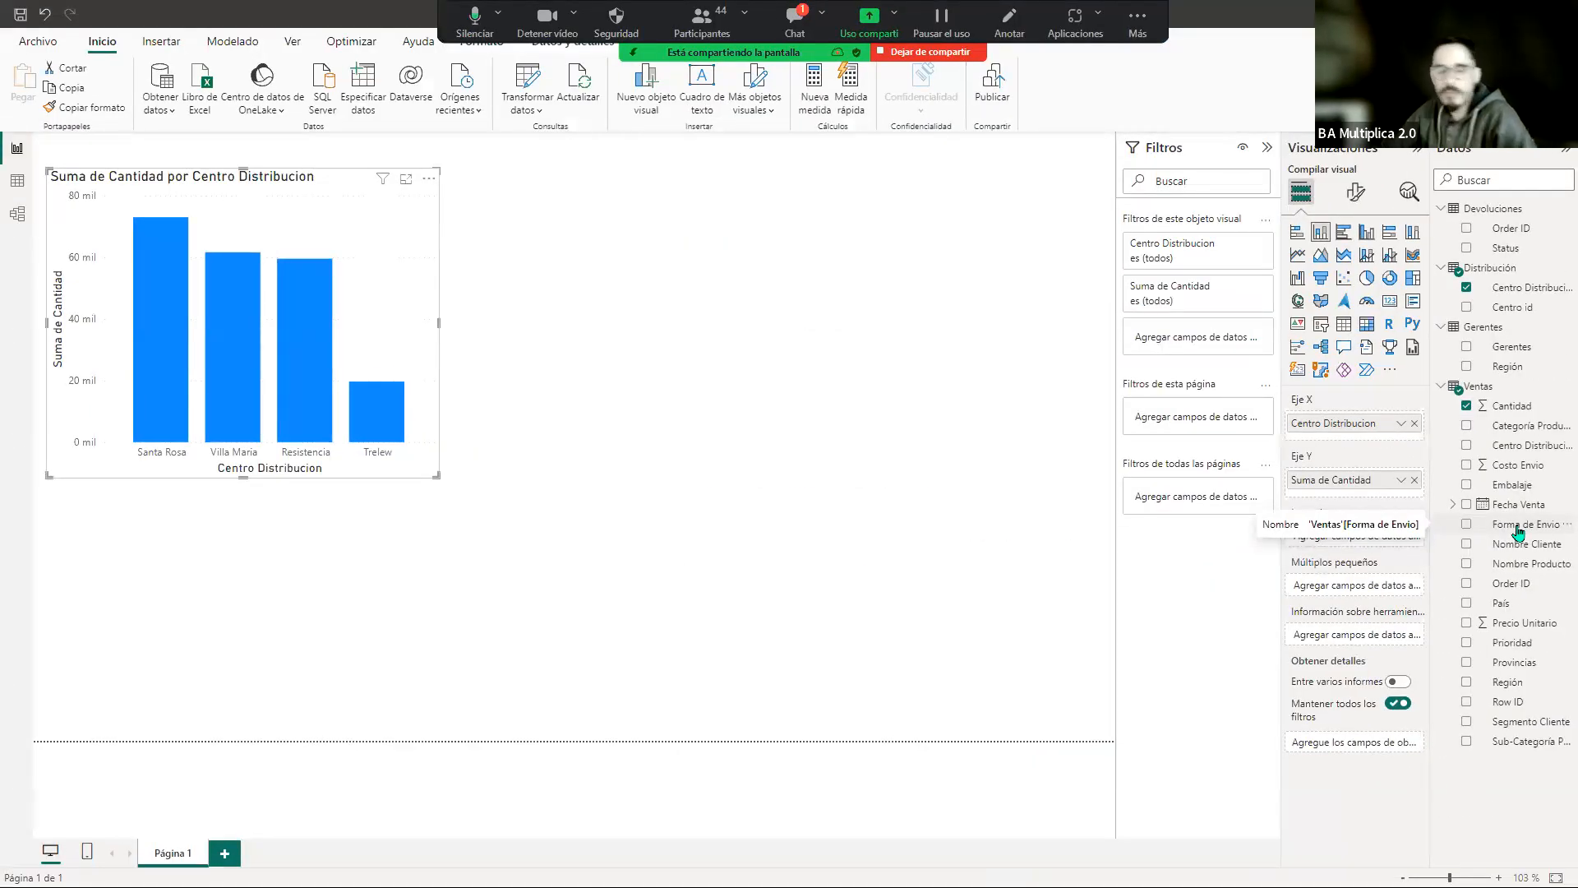
drag(1518, 533, 1362, 536)
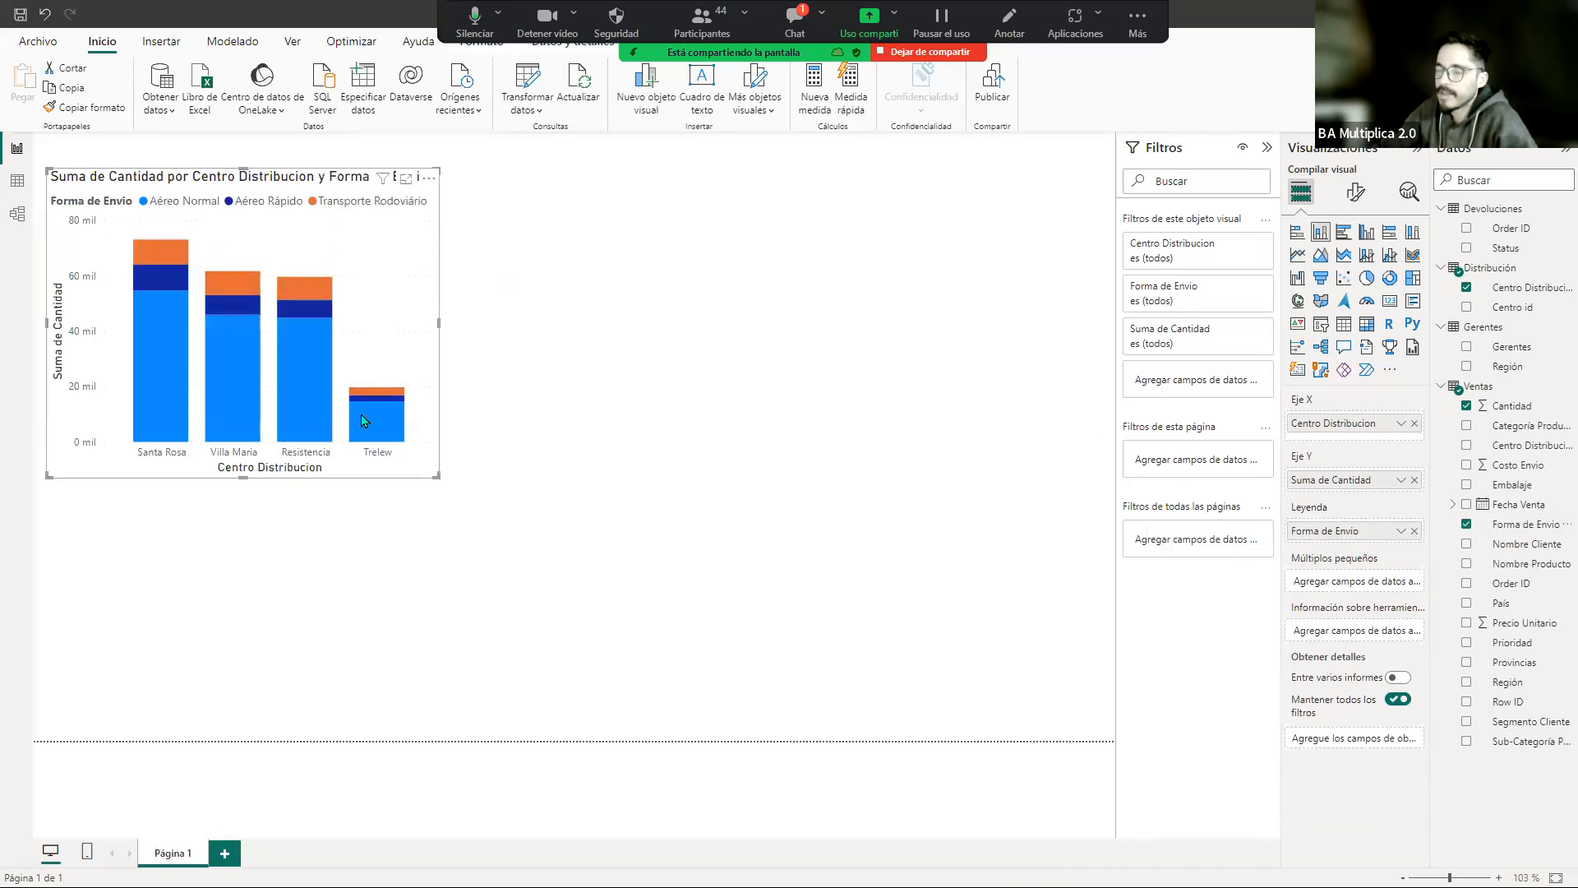
mouse_move(361, 415)
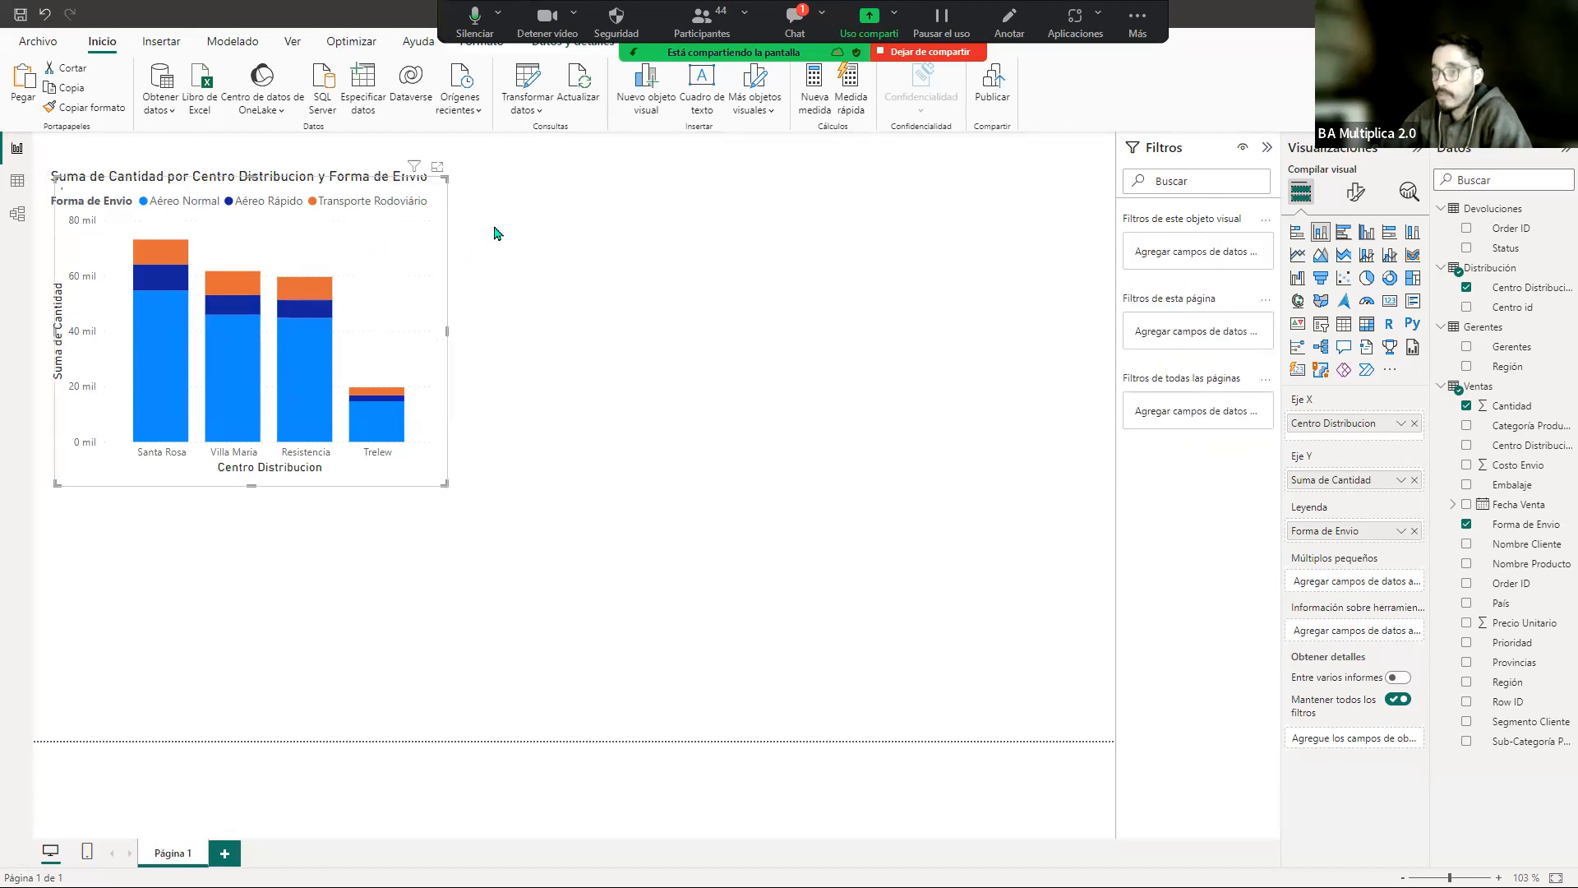
Step: Duplicate the stacked column chart and place the single copy beside the original, aligned with its upper edge
drag(304, 199, 312, 207)
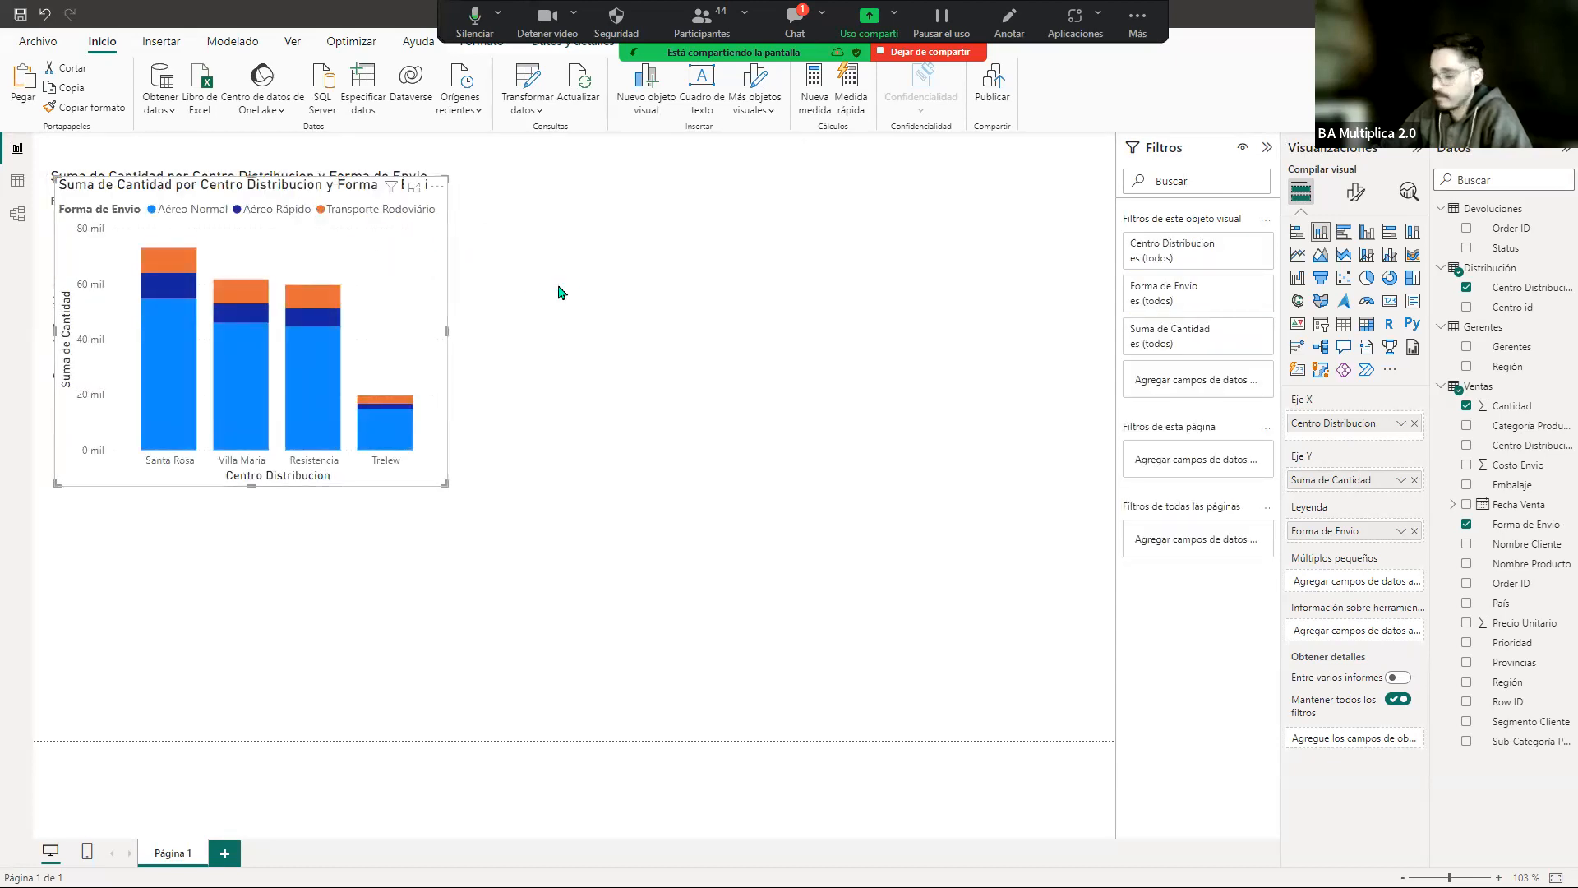
key(ctrl+z)
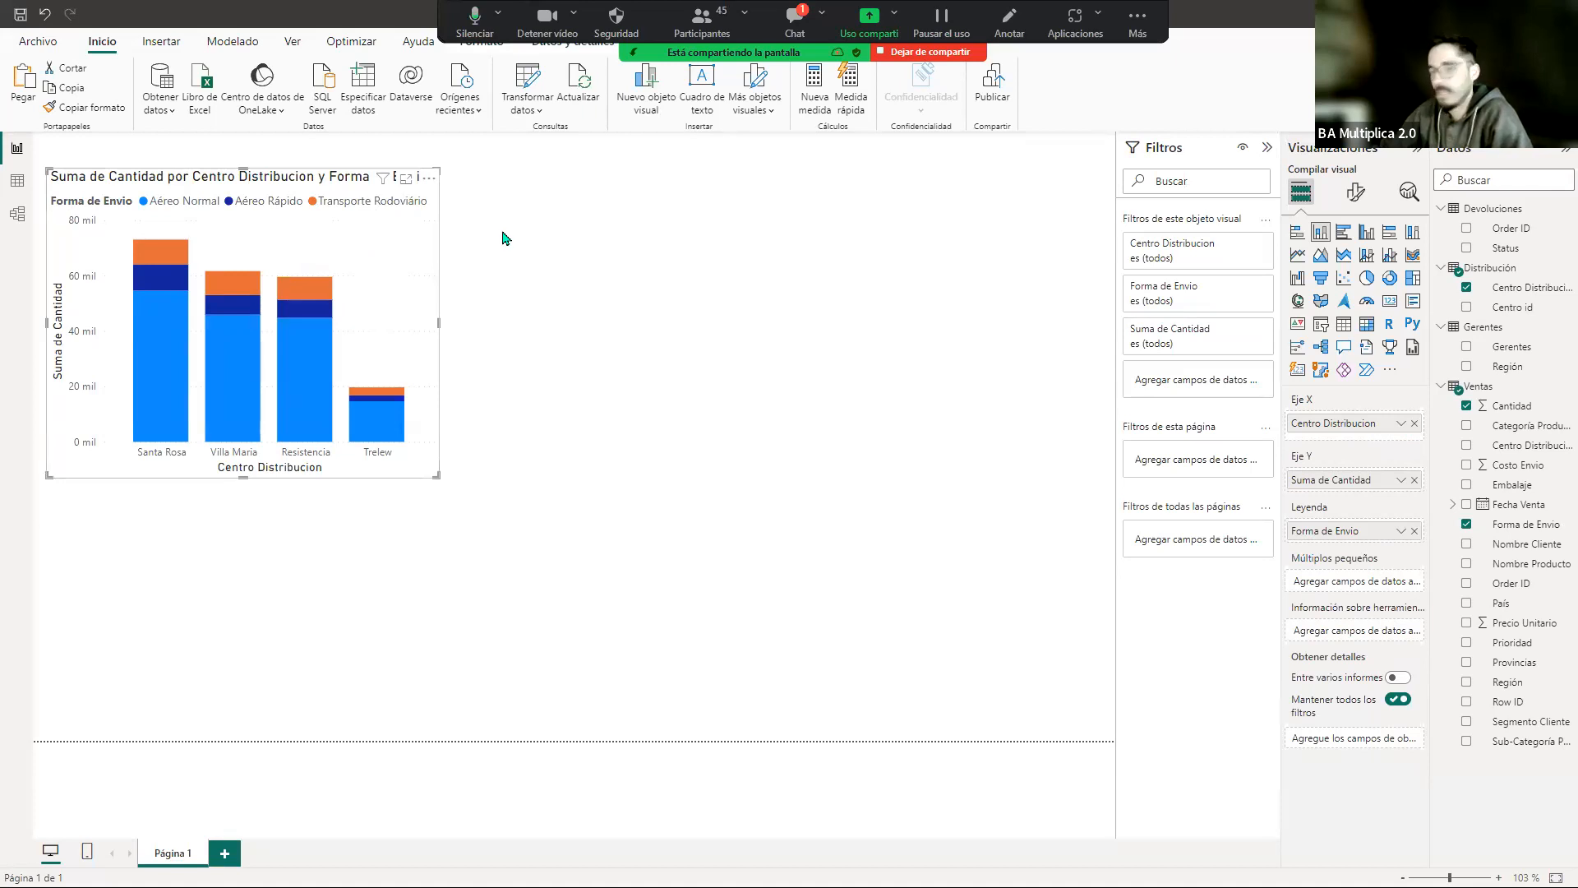
key(ctrl+v)
key(ctrl+v)
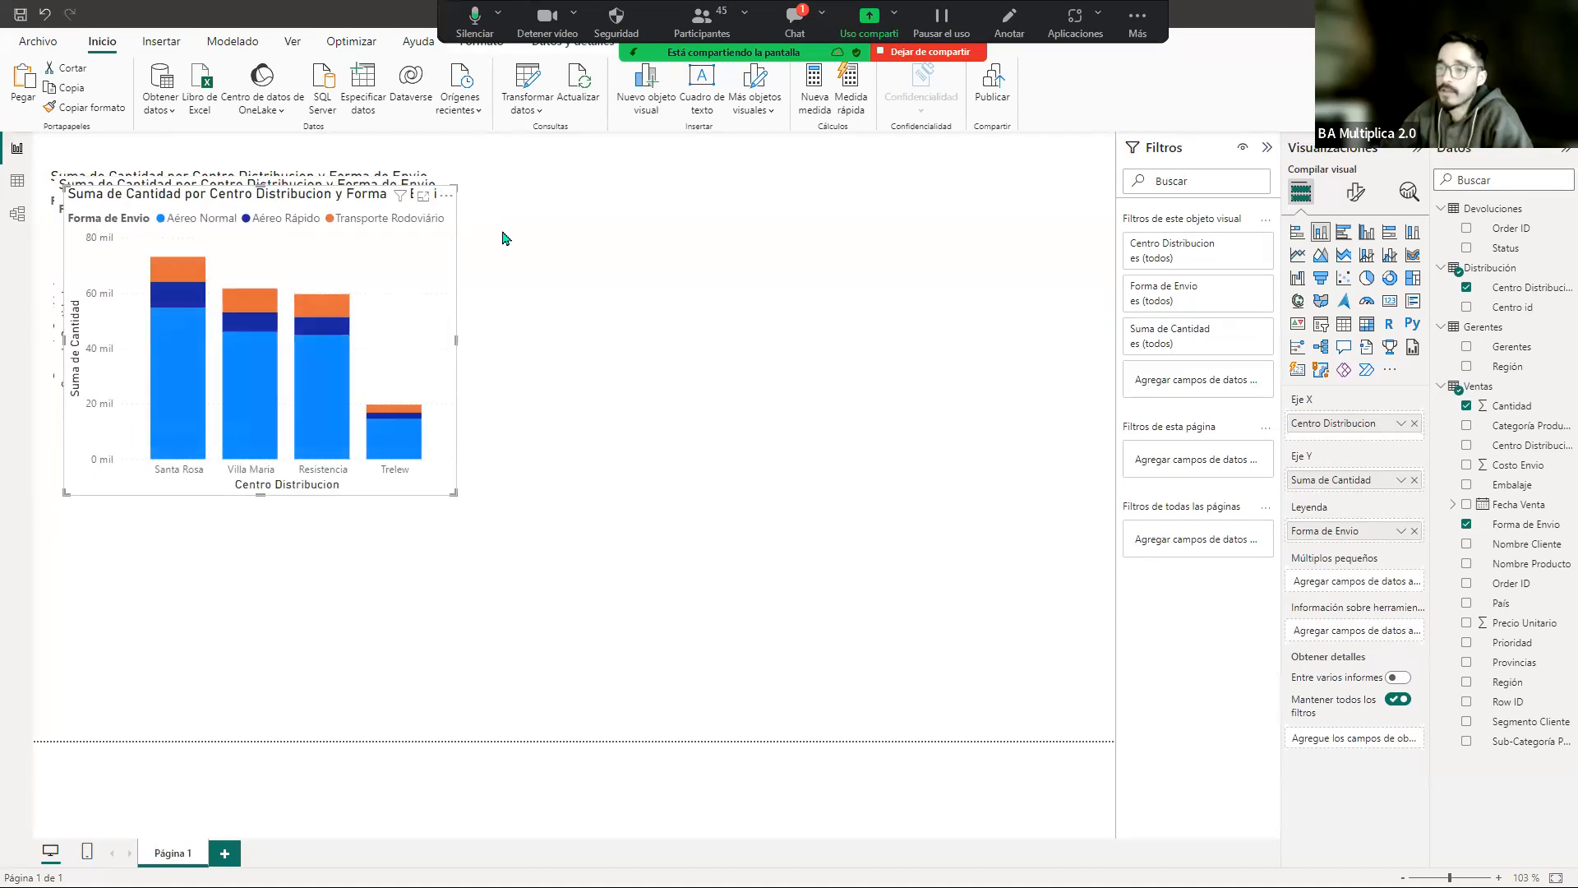
key(ctrl+z)
drag(370, 200, 787, 197)
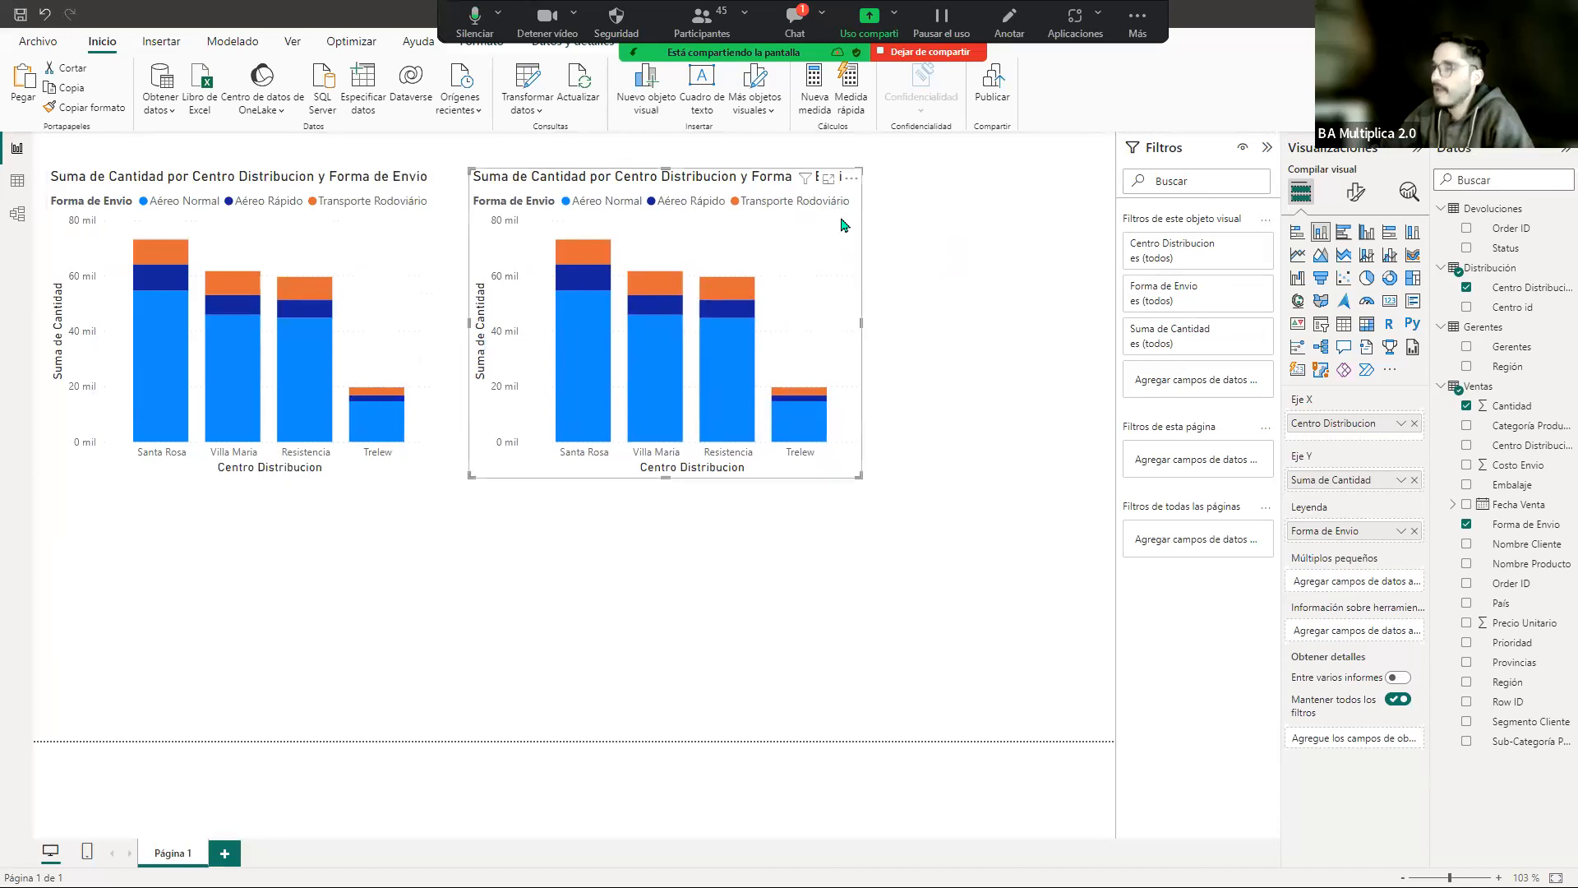
Step: Convert the copied chart to a clustered column chart and inspect the Transporte Rodoviário column for Santa Rosa
click(1367, 234)
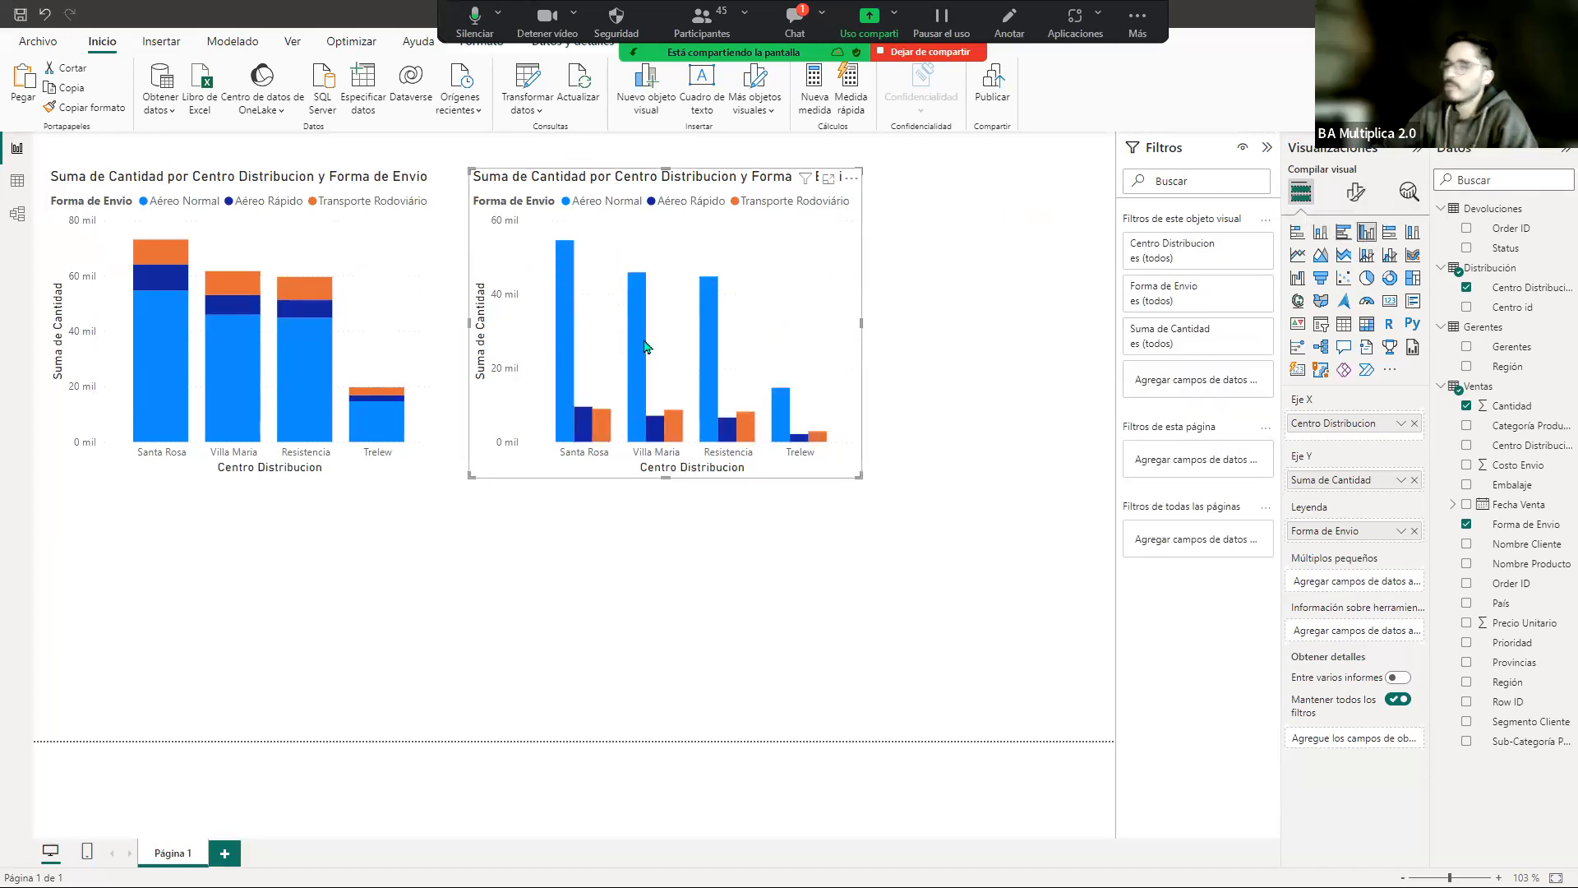
mouse_move(645, 346)
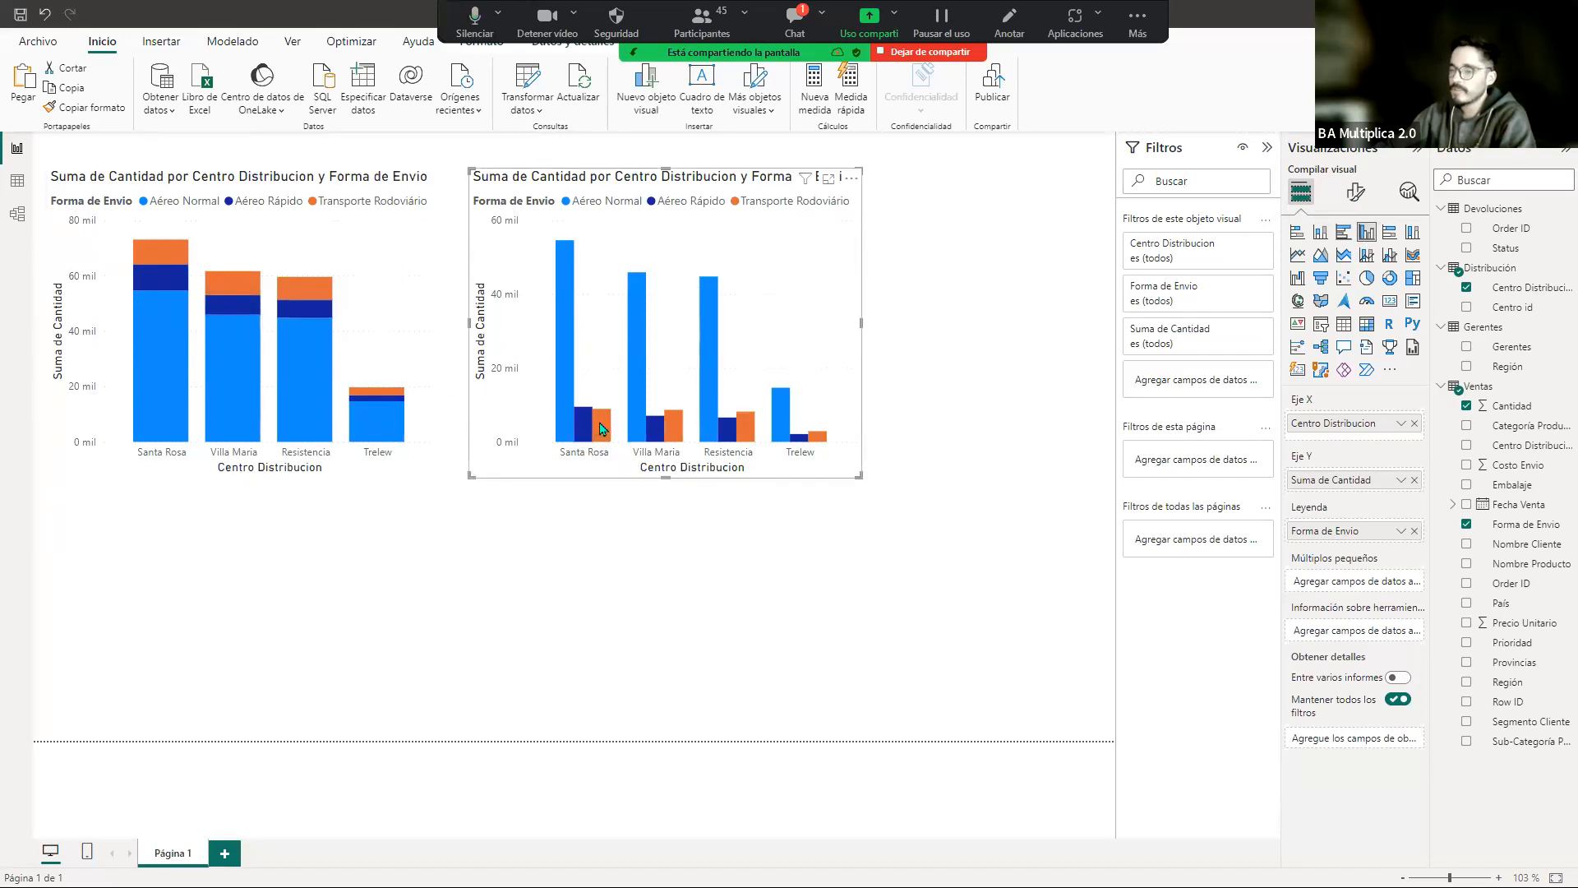
mouse_move(603, 428)
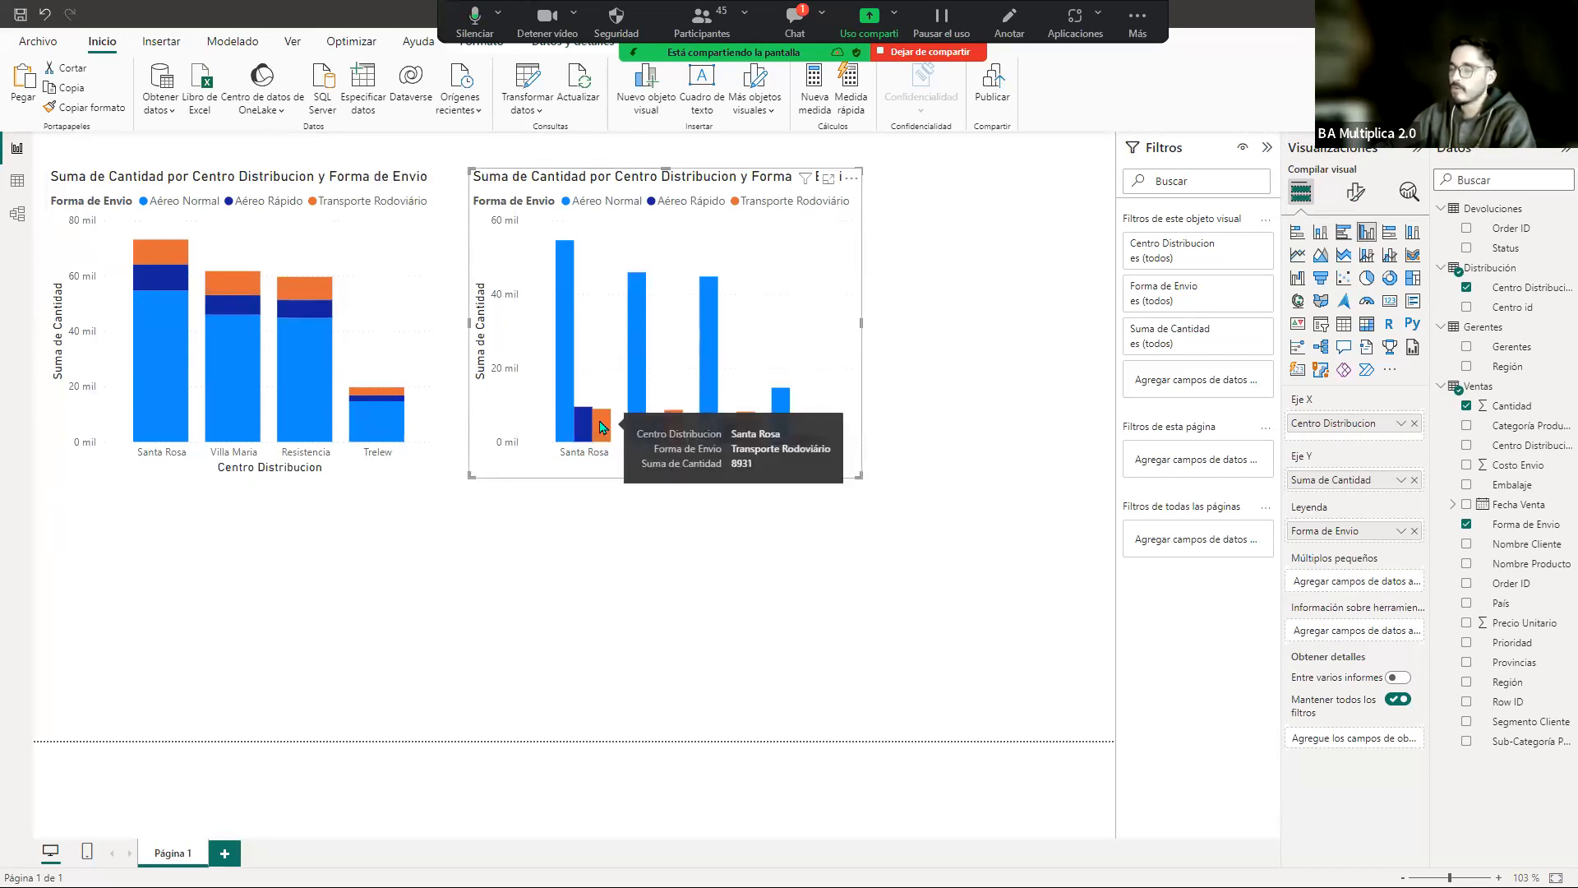
mouse_move(652, 440)
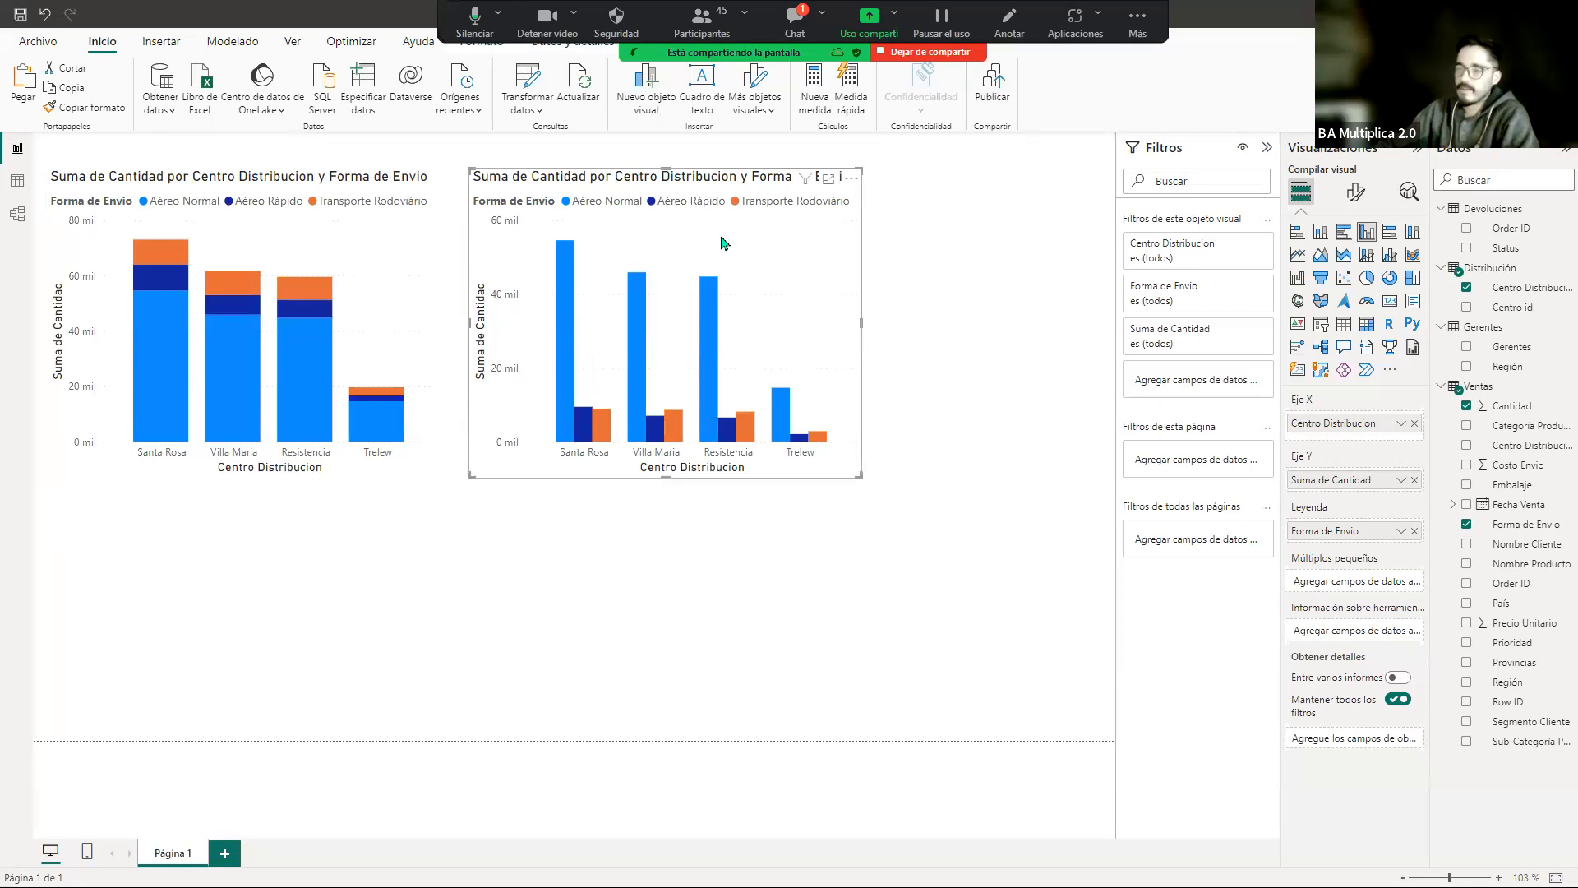
Step: Widen the clustered column chart and move it farther from the stacked column chart
click(396, 270)
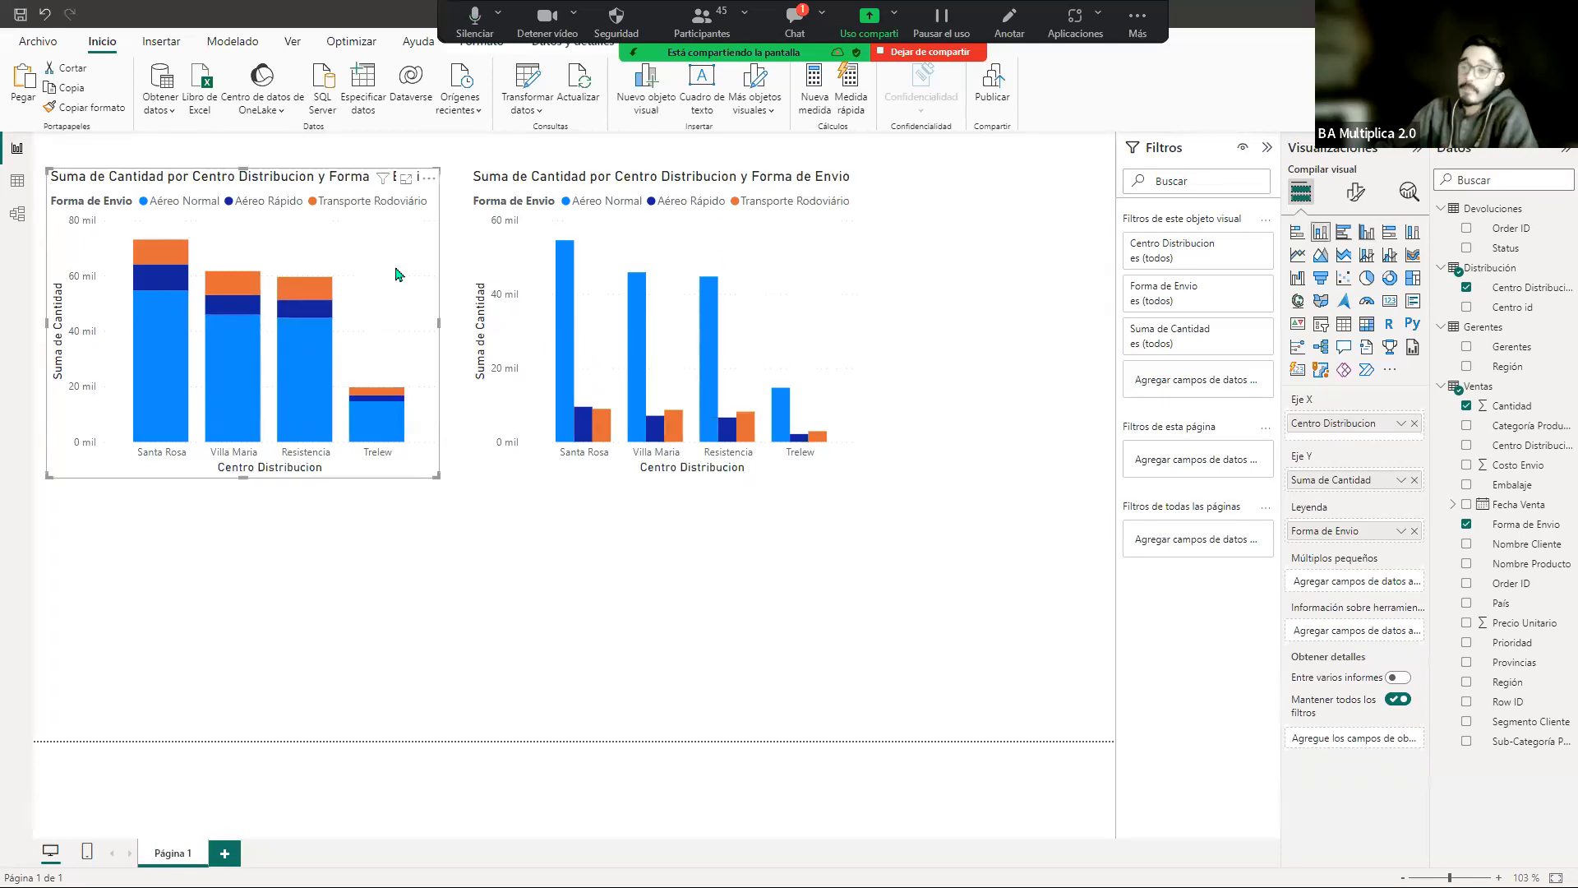
click(731, 261)
drag(862, 326, 953, 335)
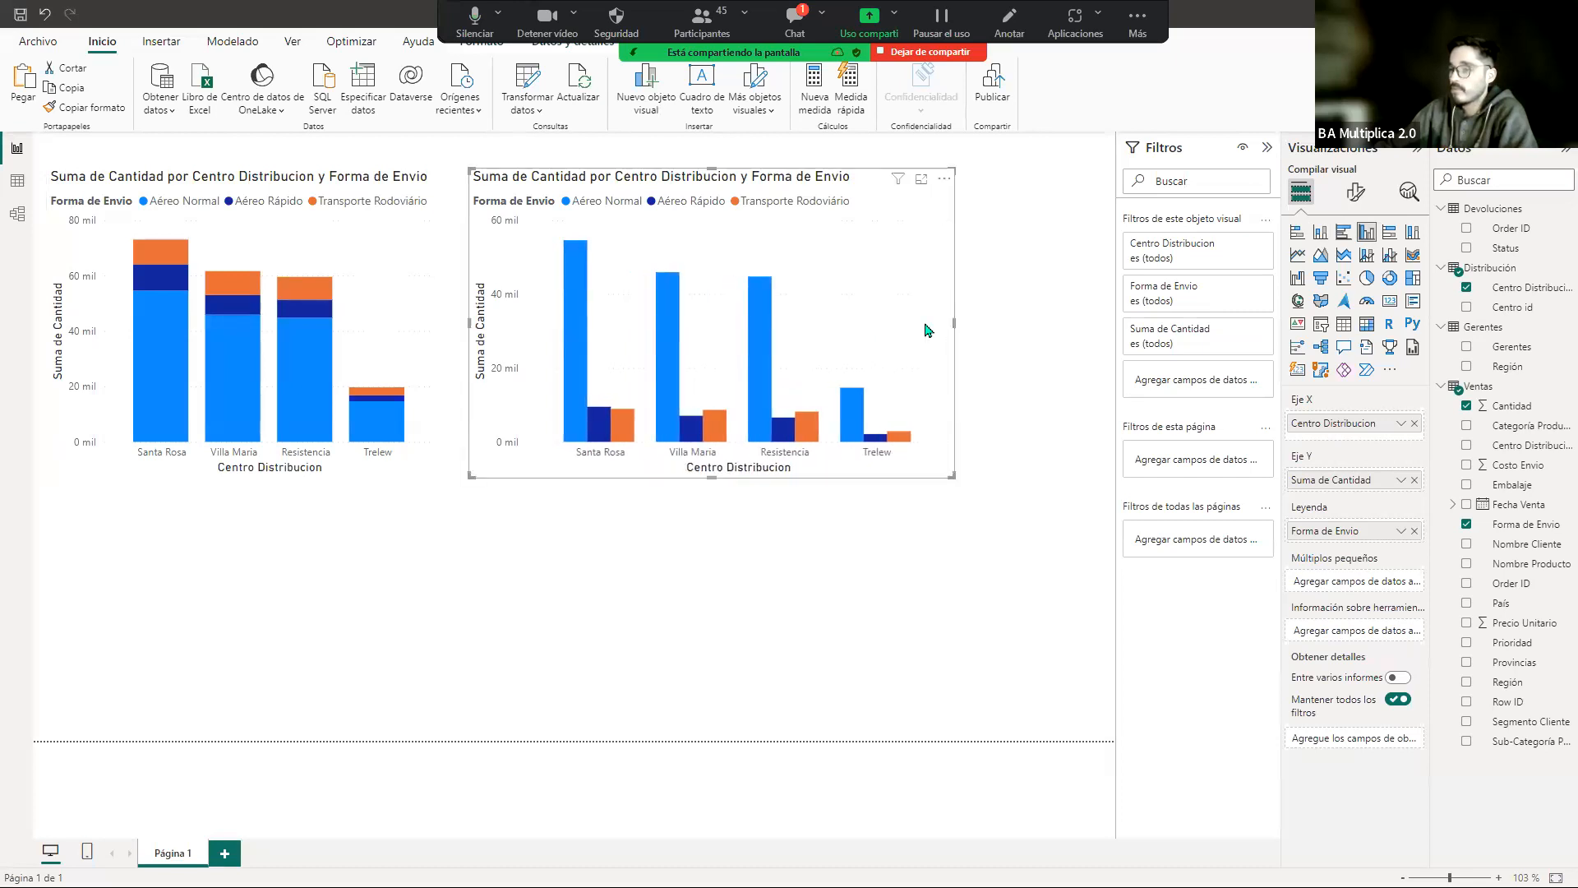
drag(707, 190, 763, 187)
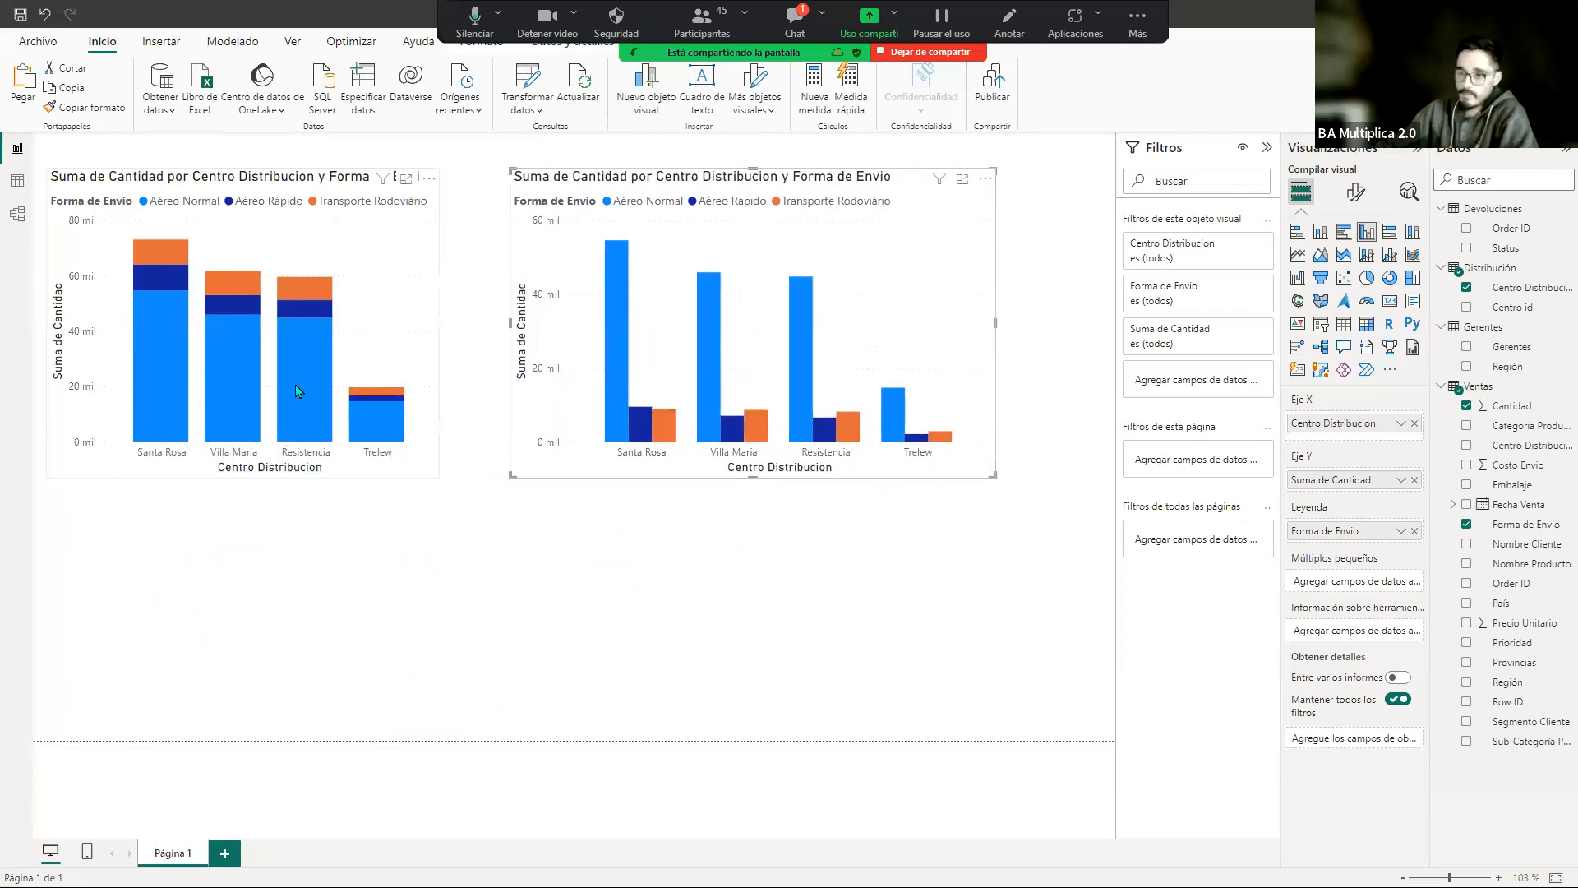
Step: Convert the widened copy of the chart to a clustered bar chart
mouse_move(249, 320)
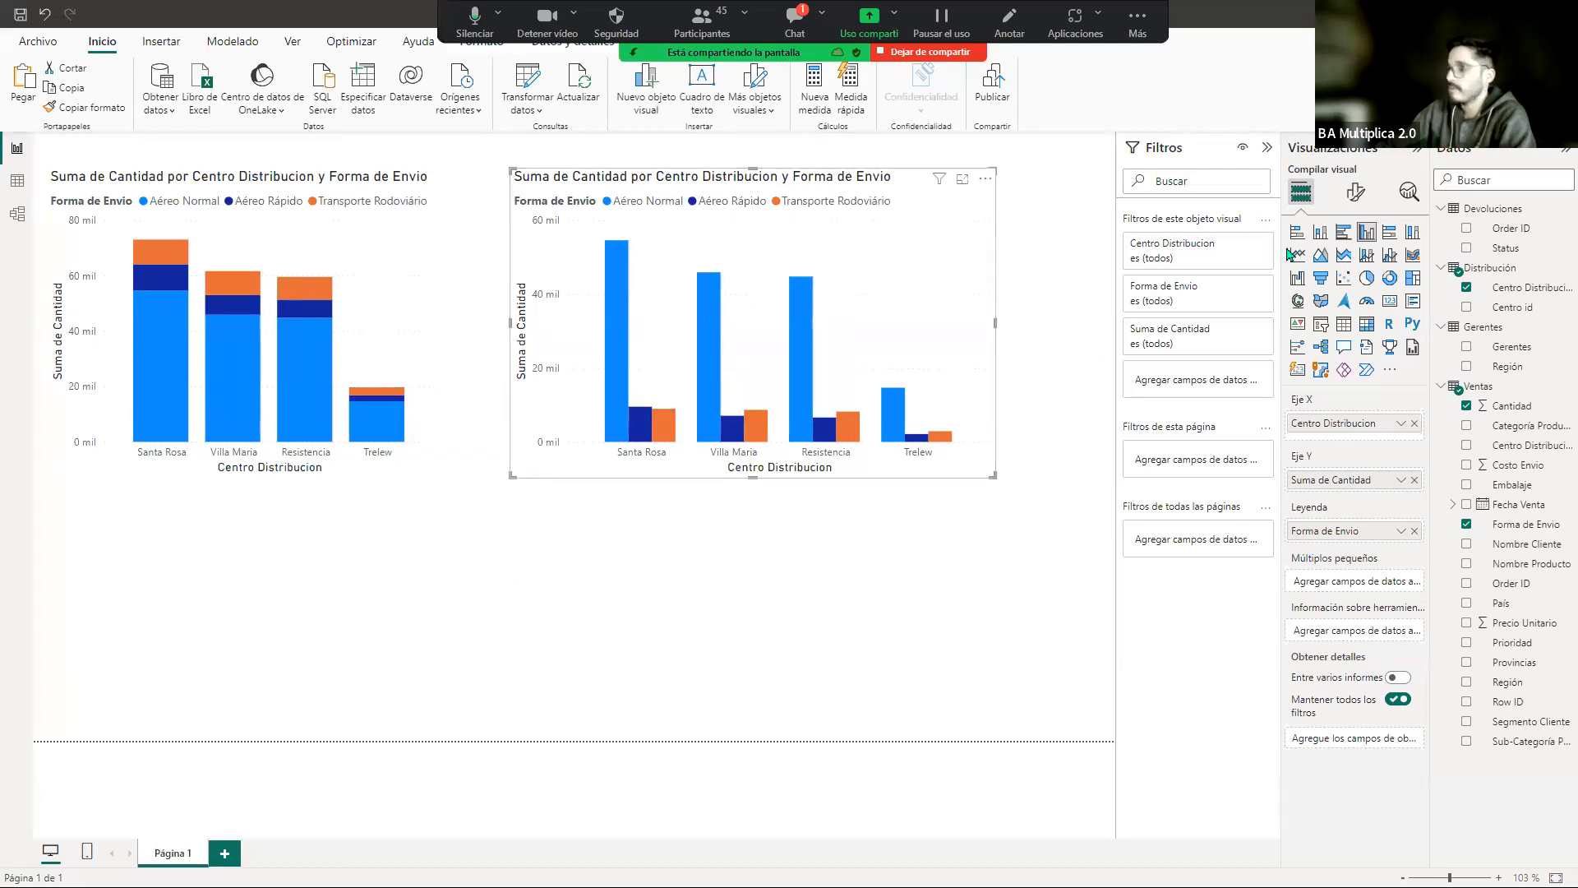
click(1343, 234)
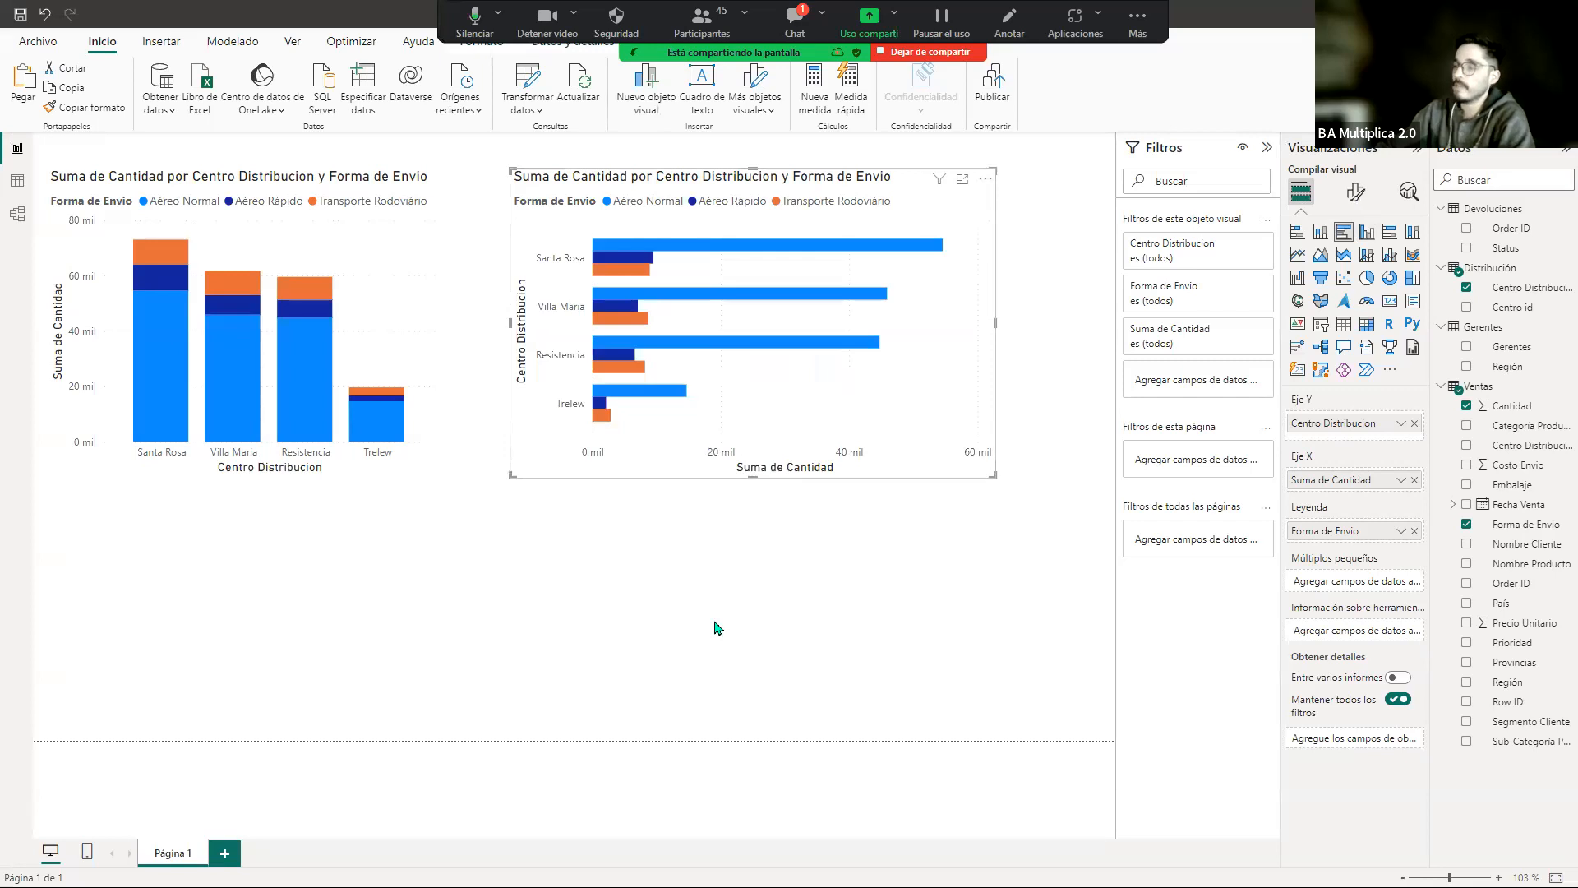
mouse_move(893, 248)
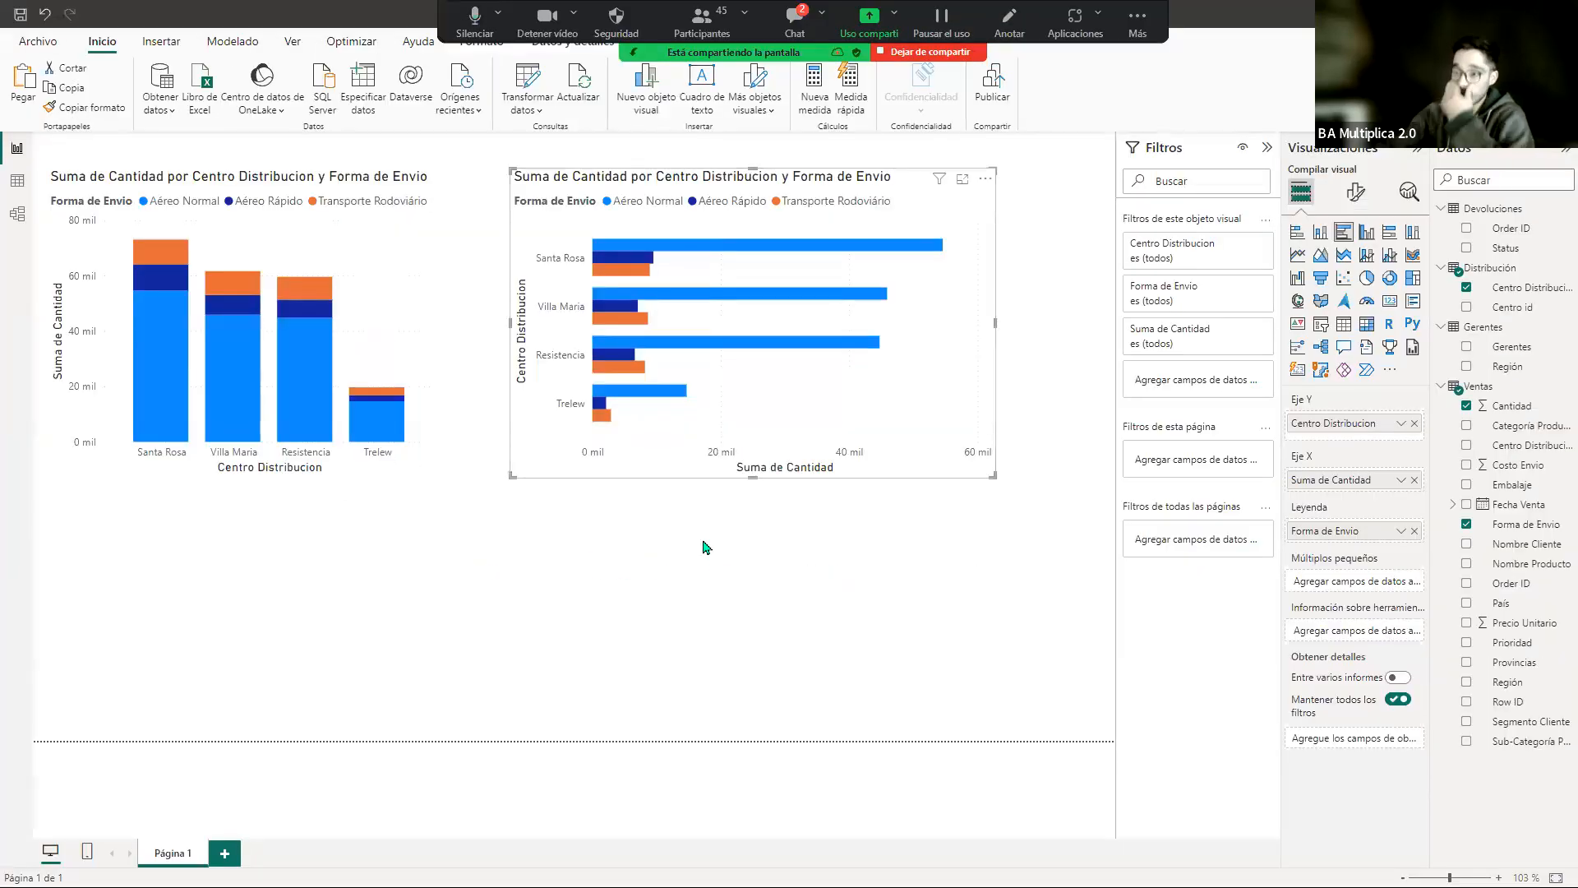
Step: Move both charts slightly higher on the page and save the report
drag(735, 325, 734, 308)
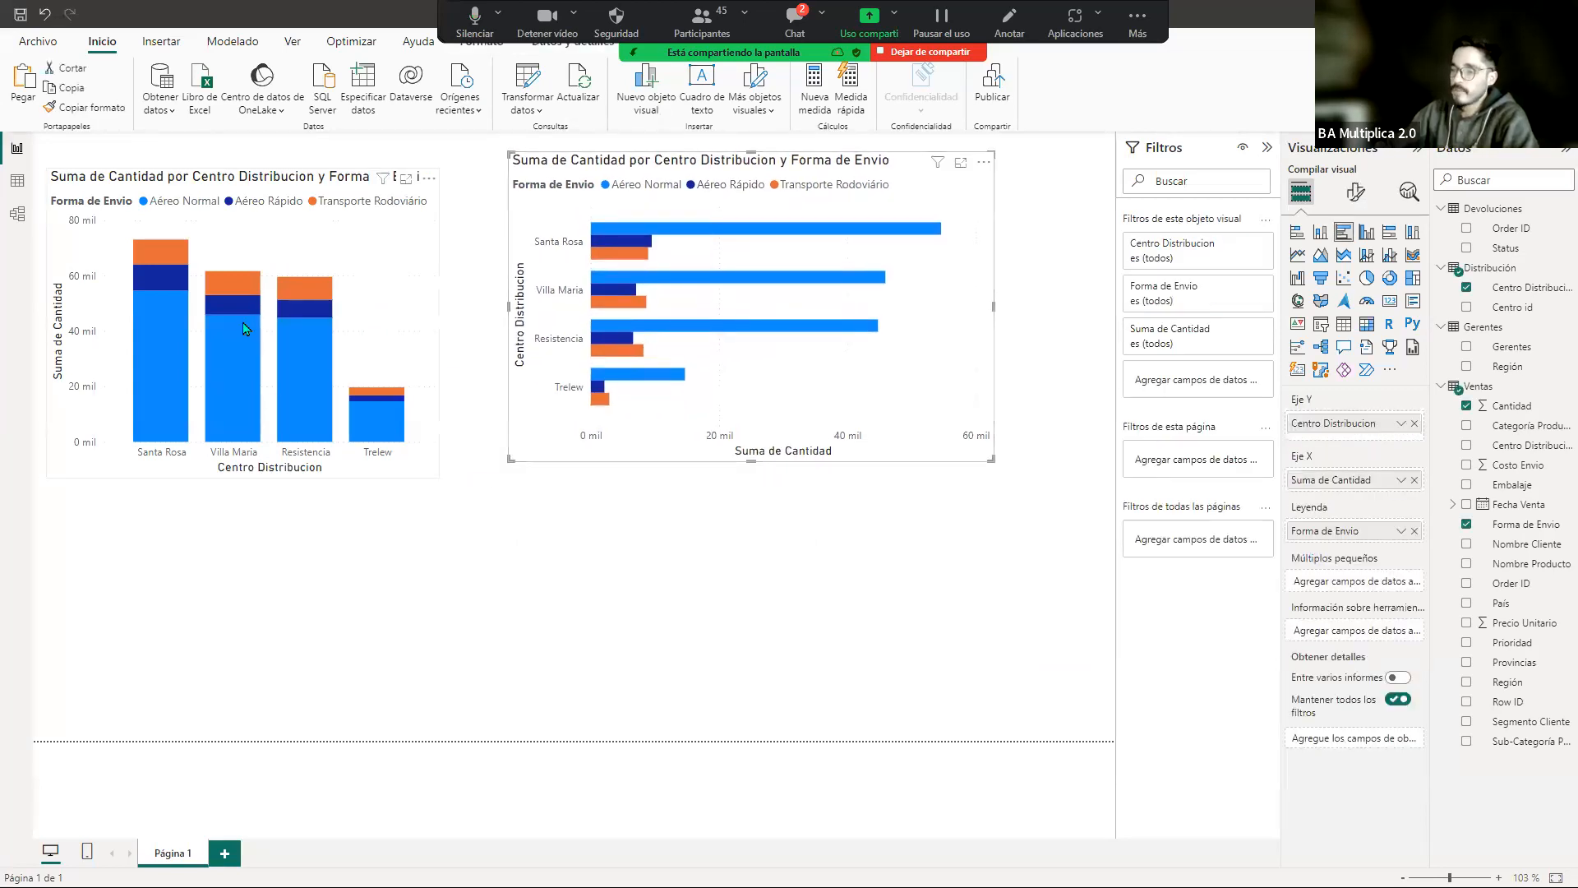
drag(244, 329, 265, 312)
click(407, 547)
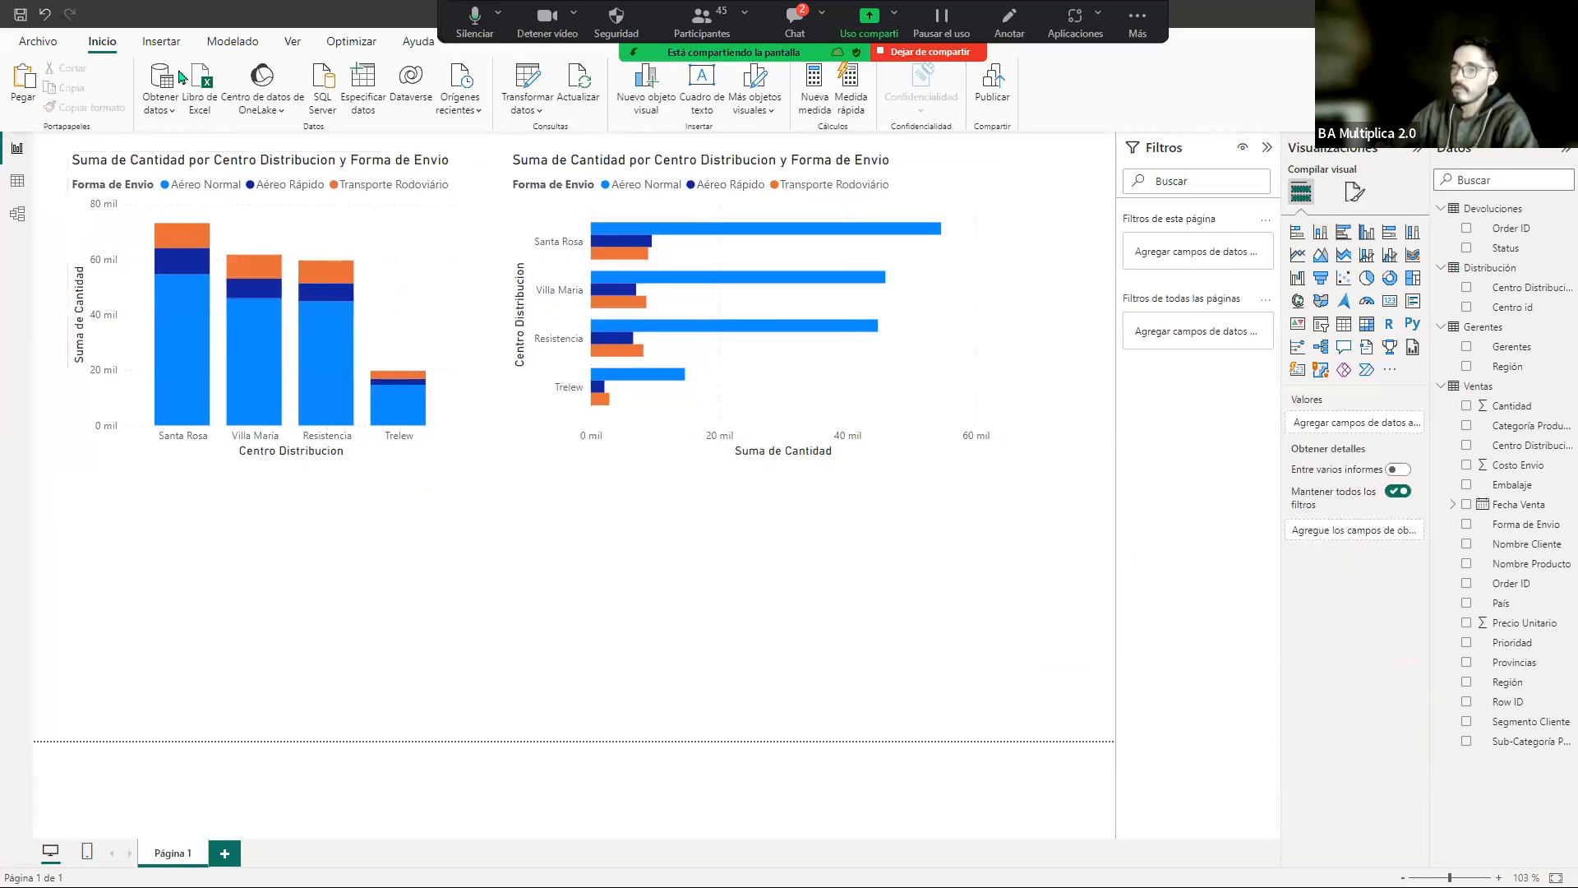
click(20, 17)
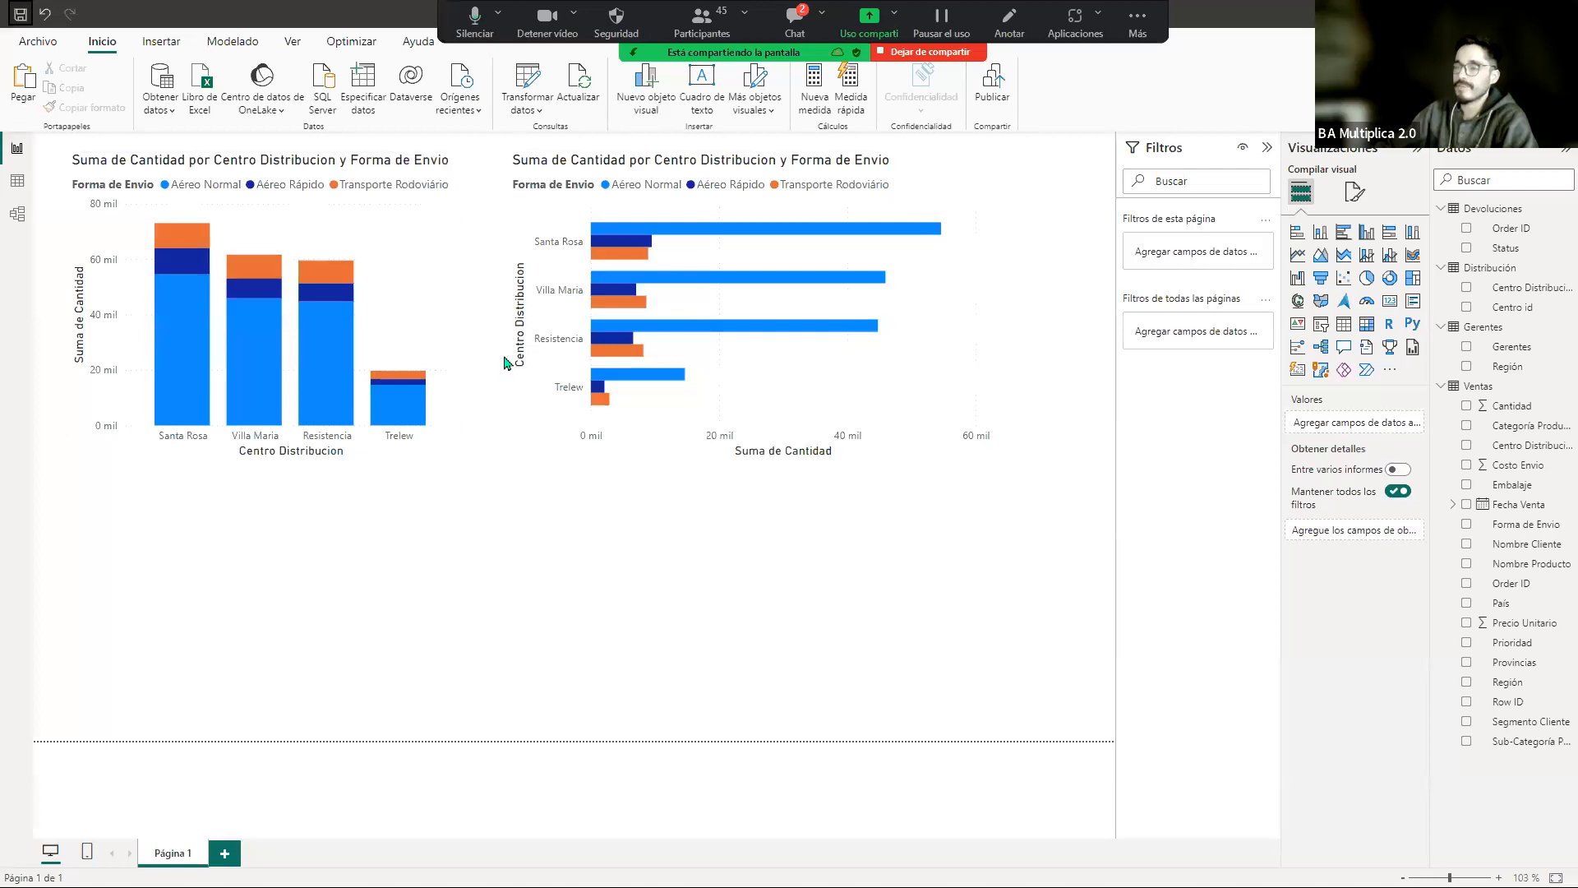
Step: Switch to the Power Query Editor and review the Devoluciones, Distribución, Gerentes and Ventas queries with their applied steps
click(530, 78)
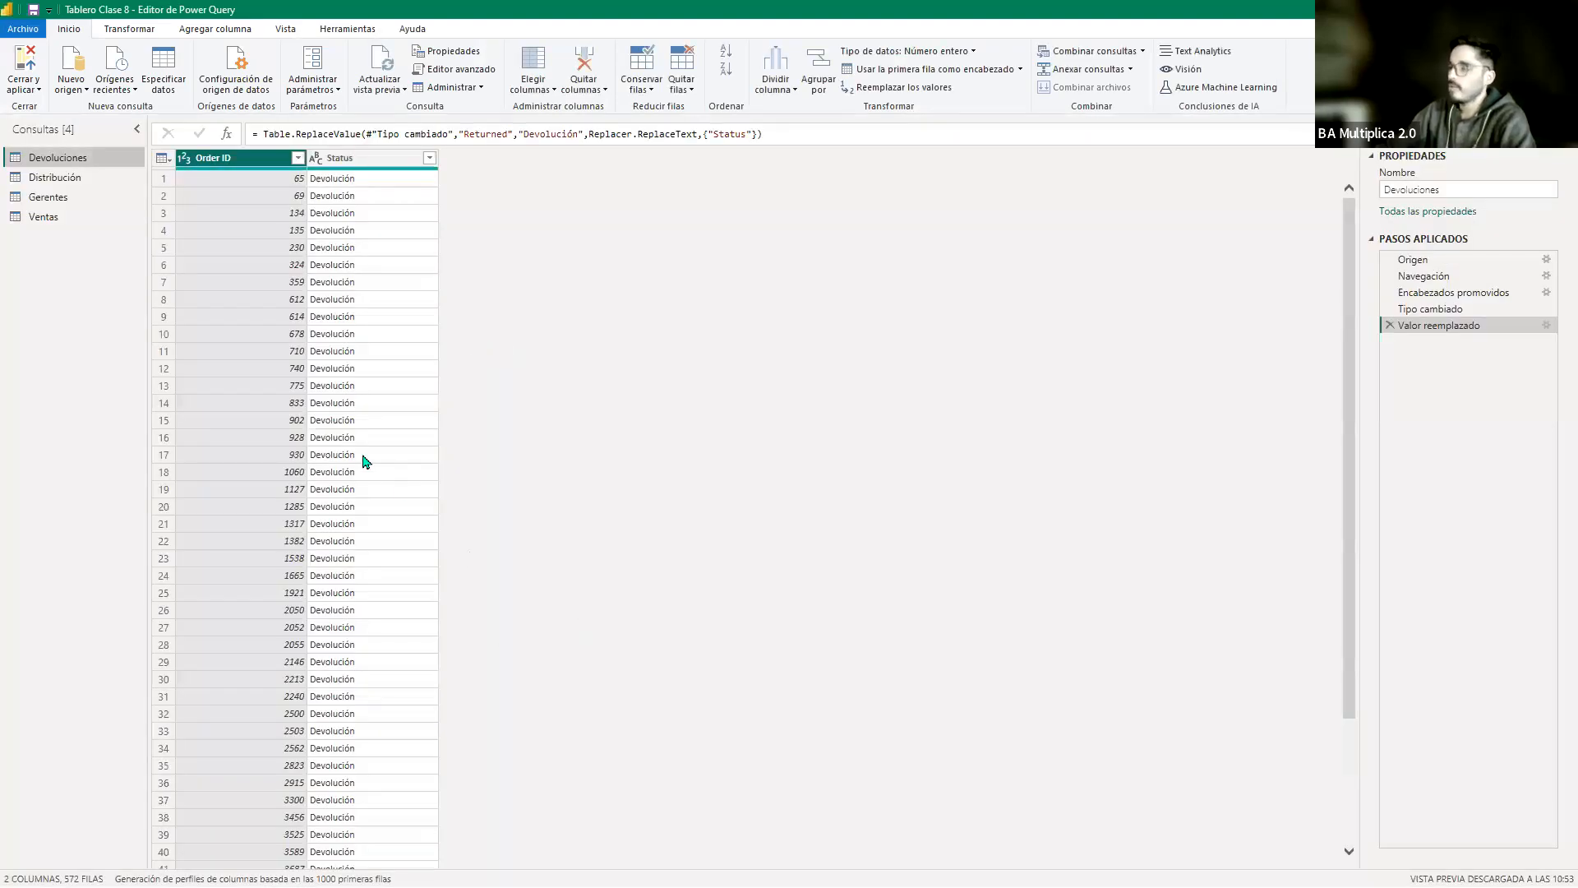
click(50, 178)
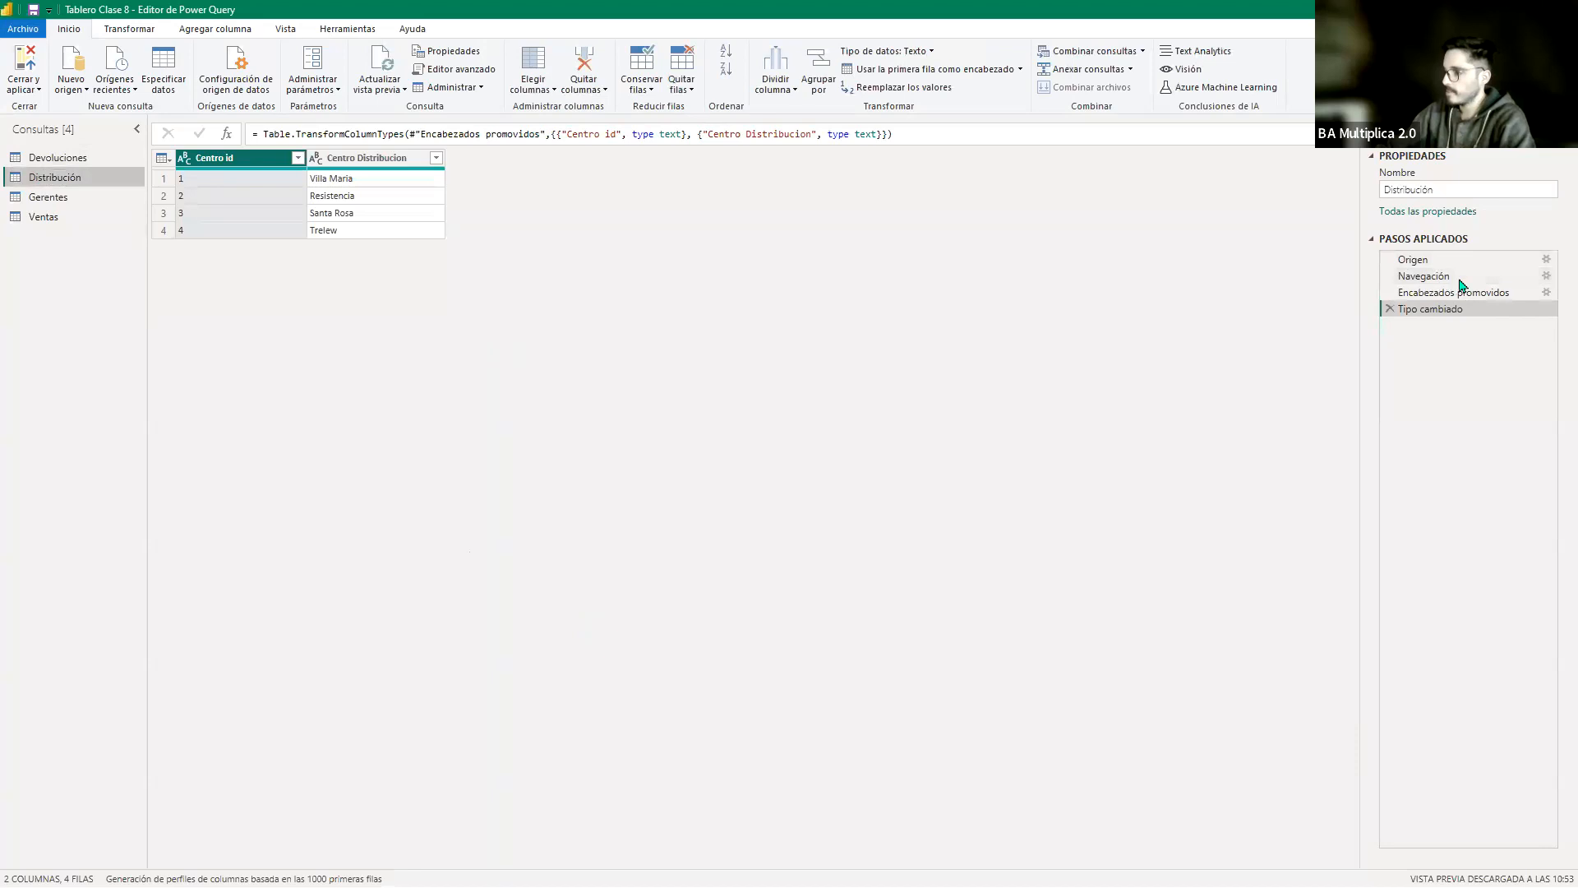
click(51, 199)
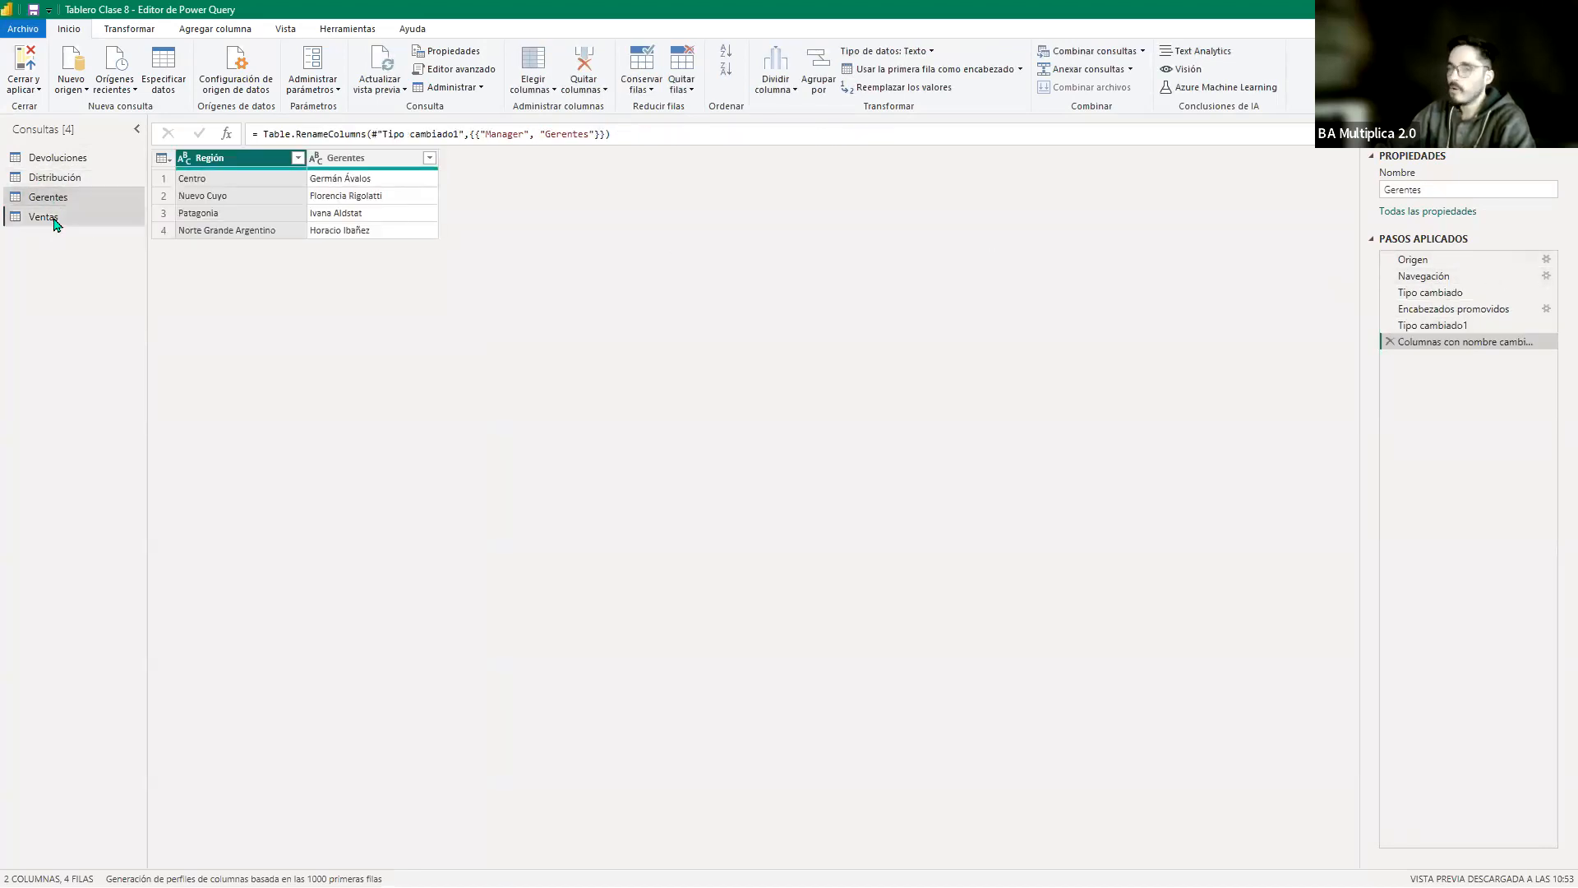
click(51, 218)
click(51, 158)
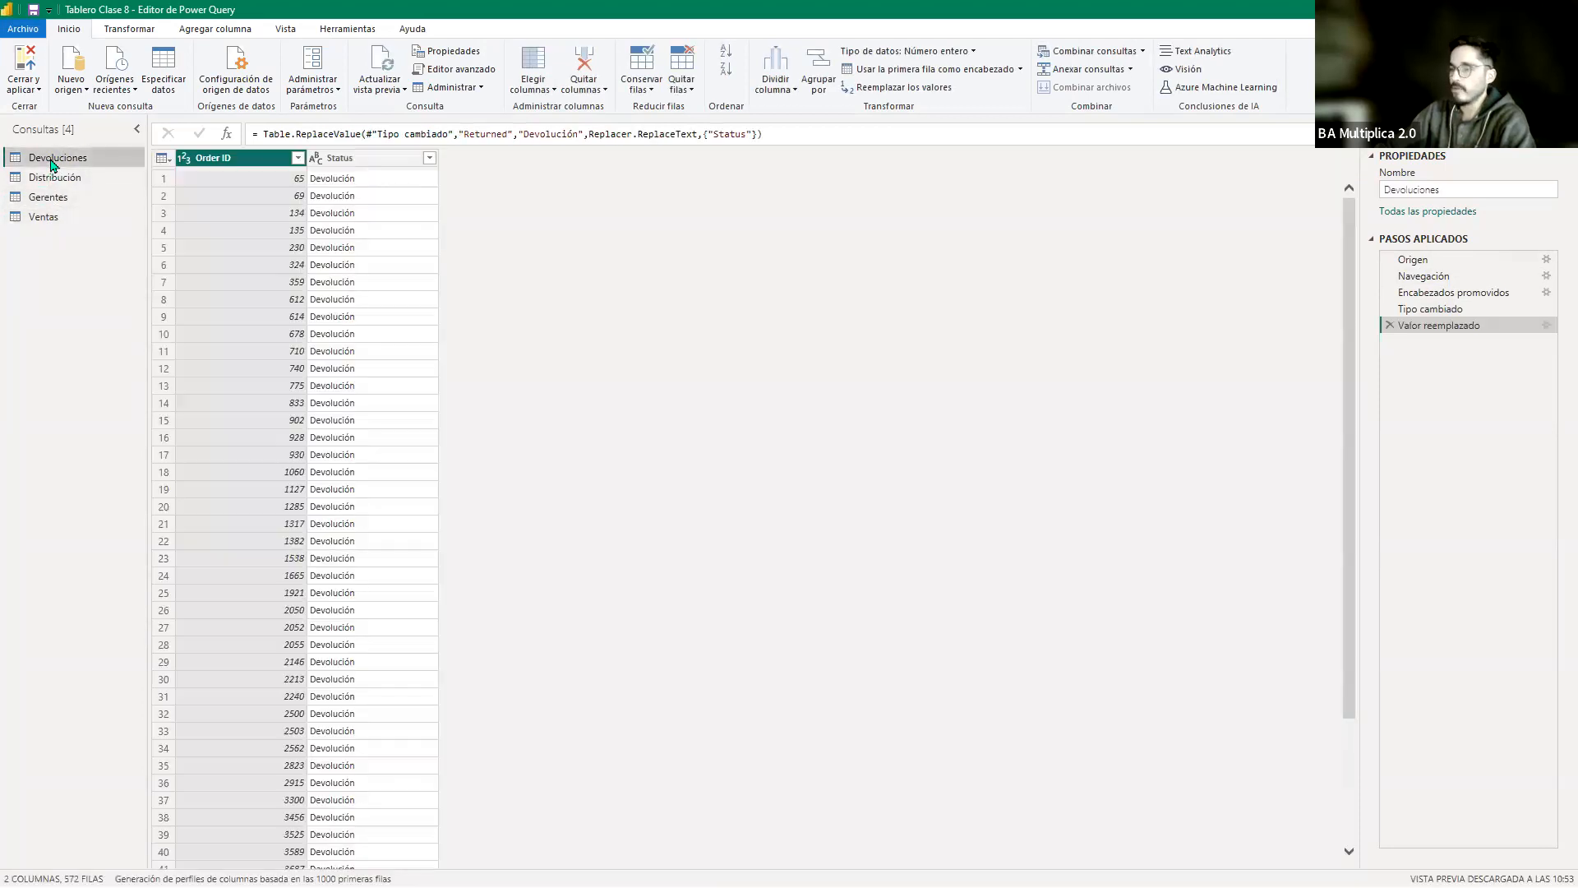
click(50, 179)
click(51, 198)
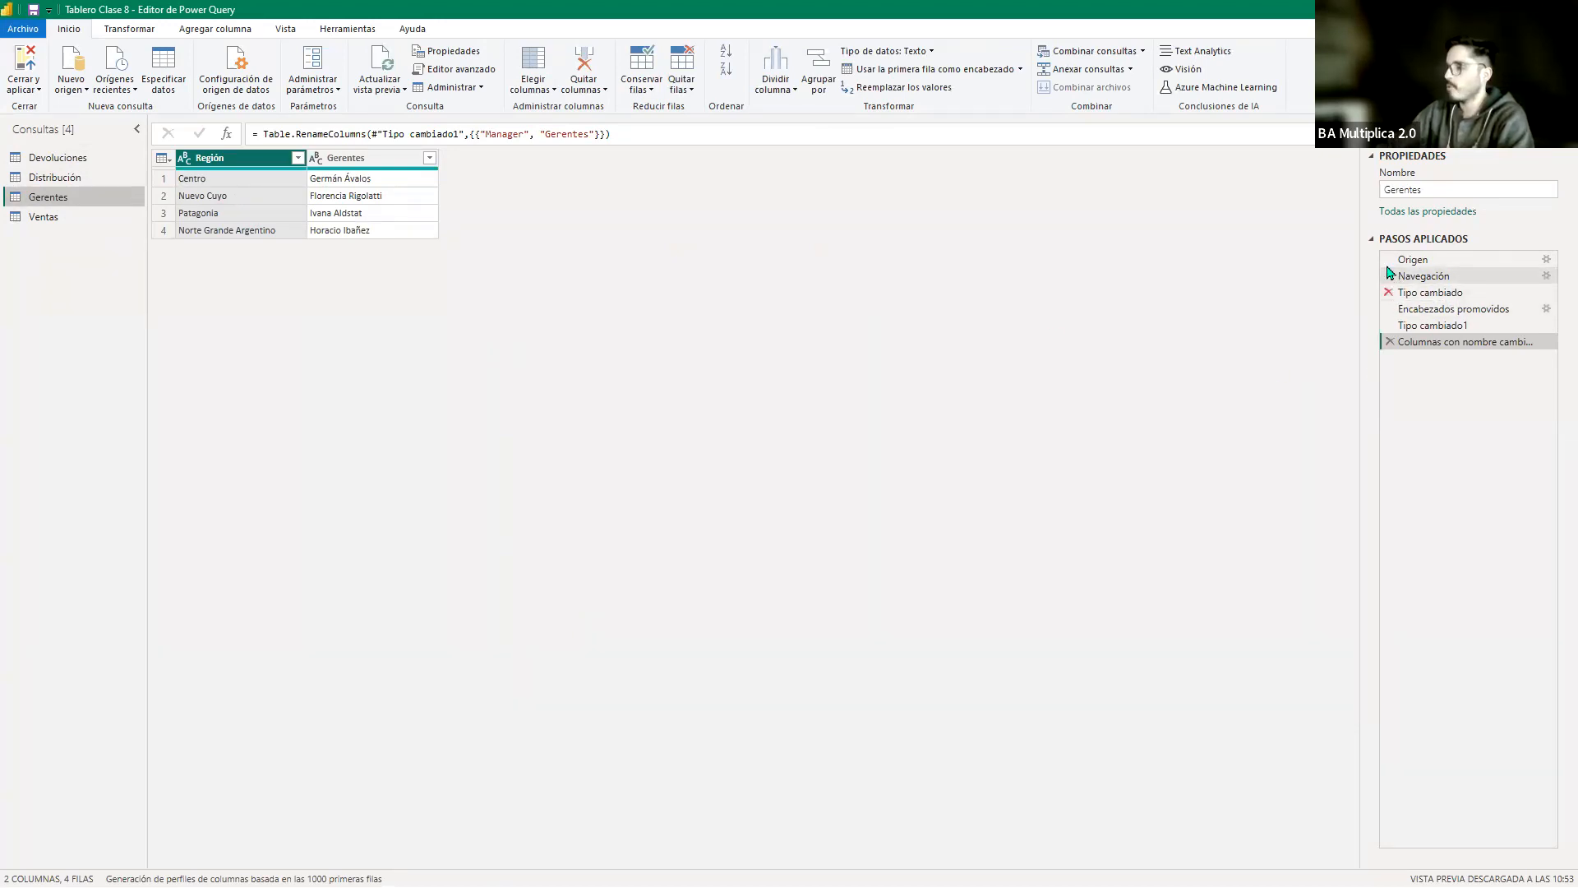
click(51, 217)
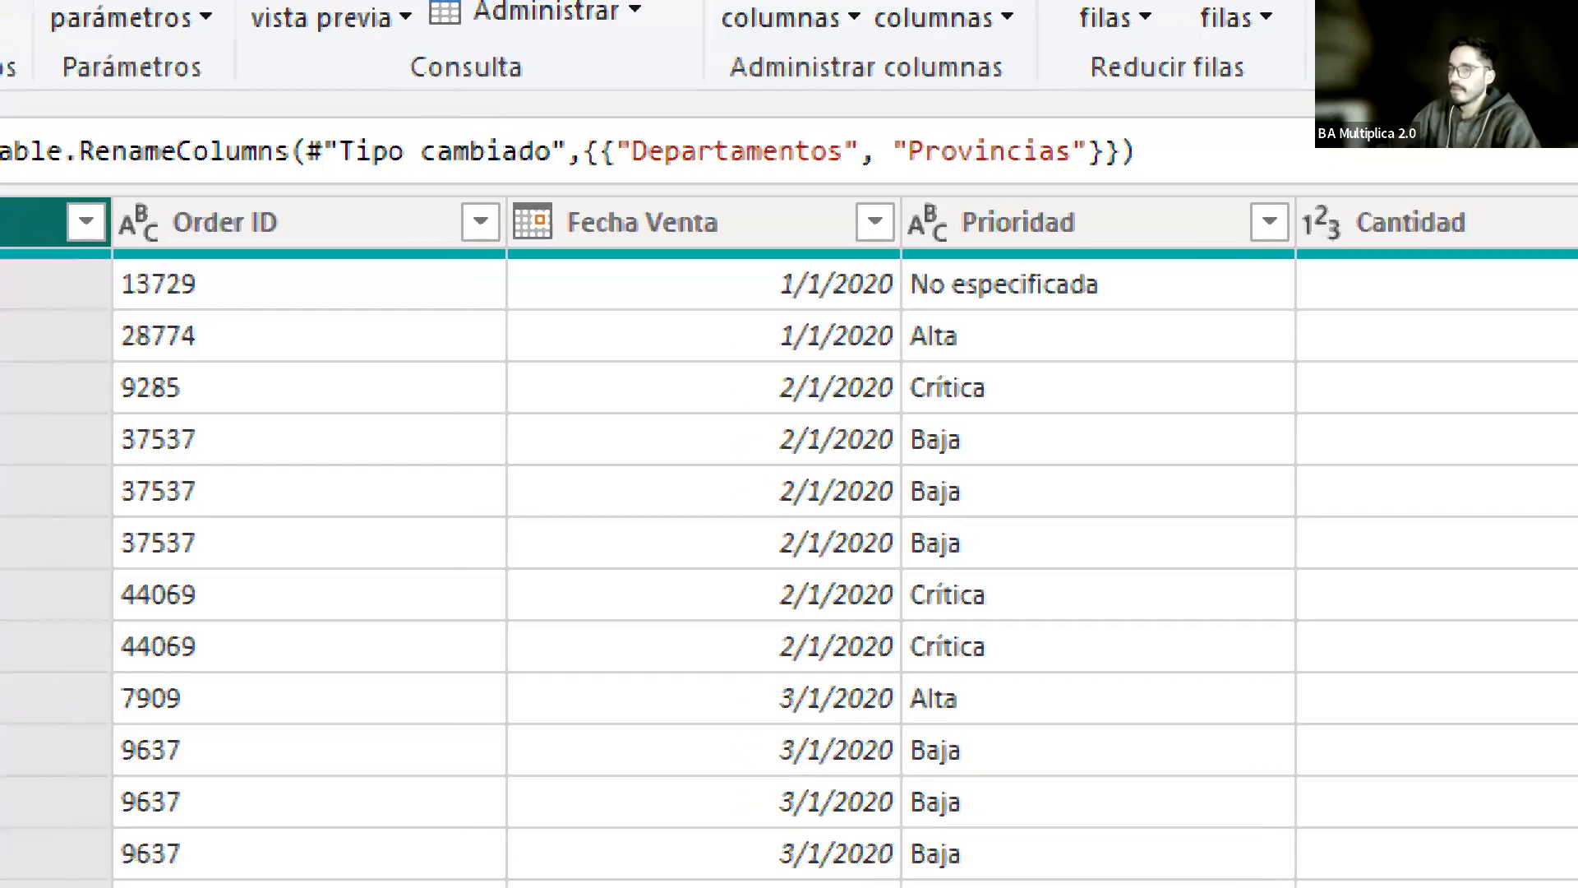
Step: Examine the Table.RenameColumns formula of the Ventas query, highlighting its function, previous-step reference and column-name arguments
drag(262, 134, 658, 138)
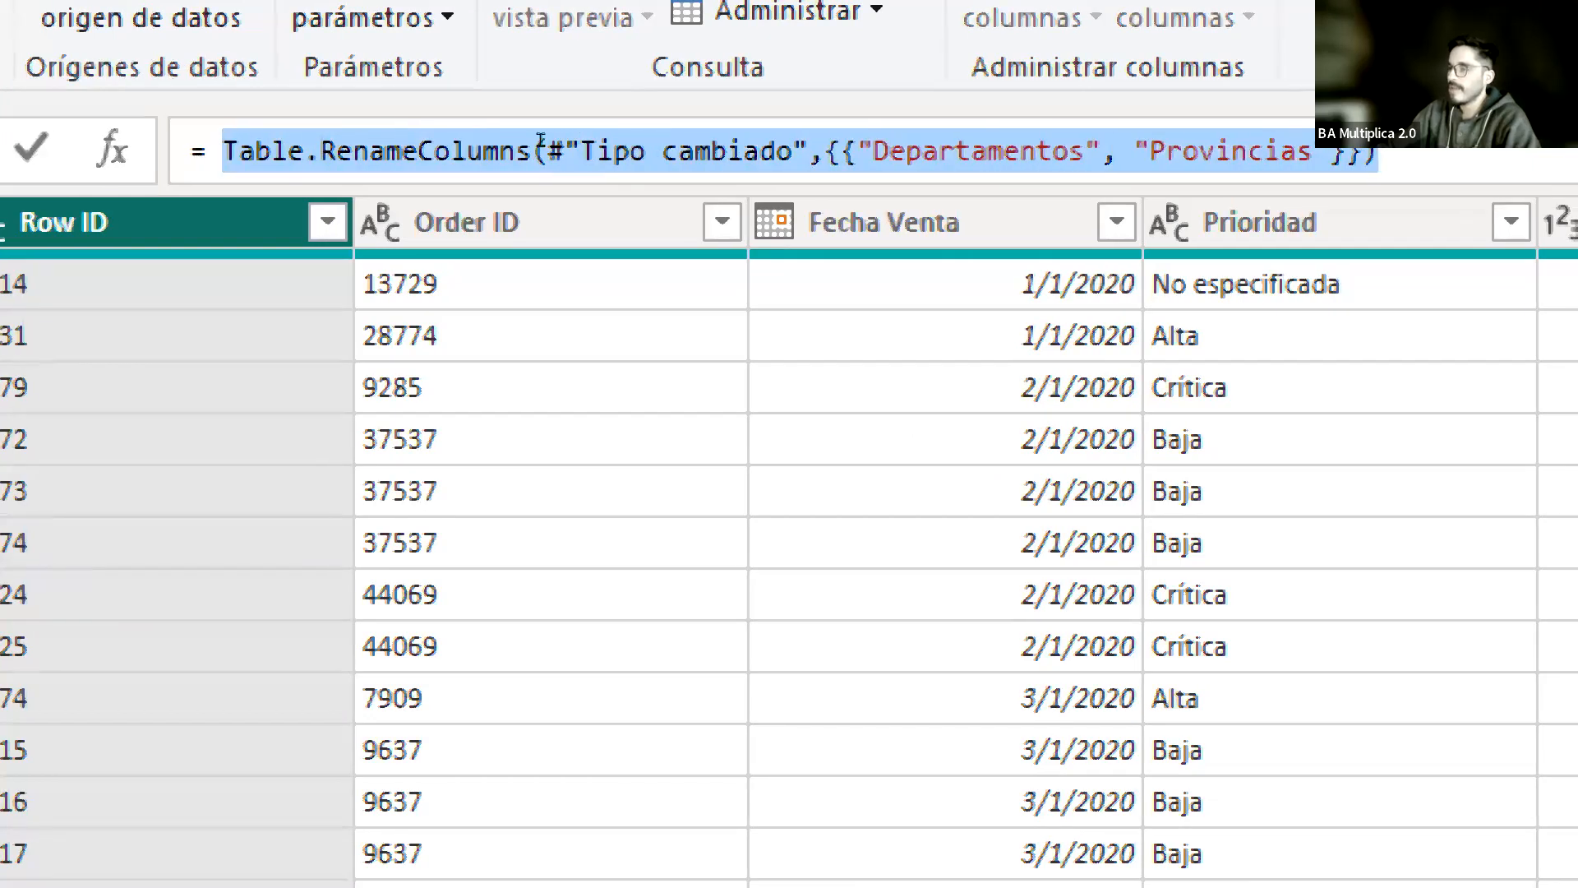
click(262, 140)
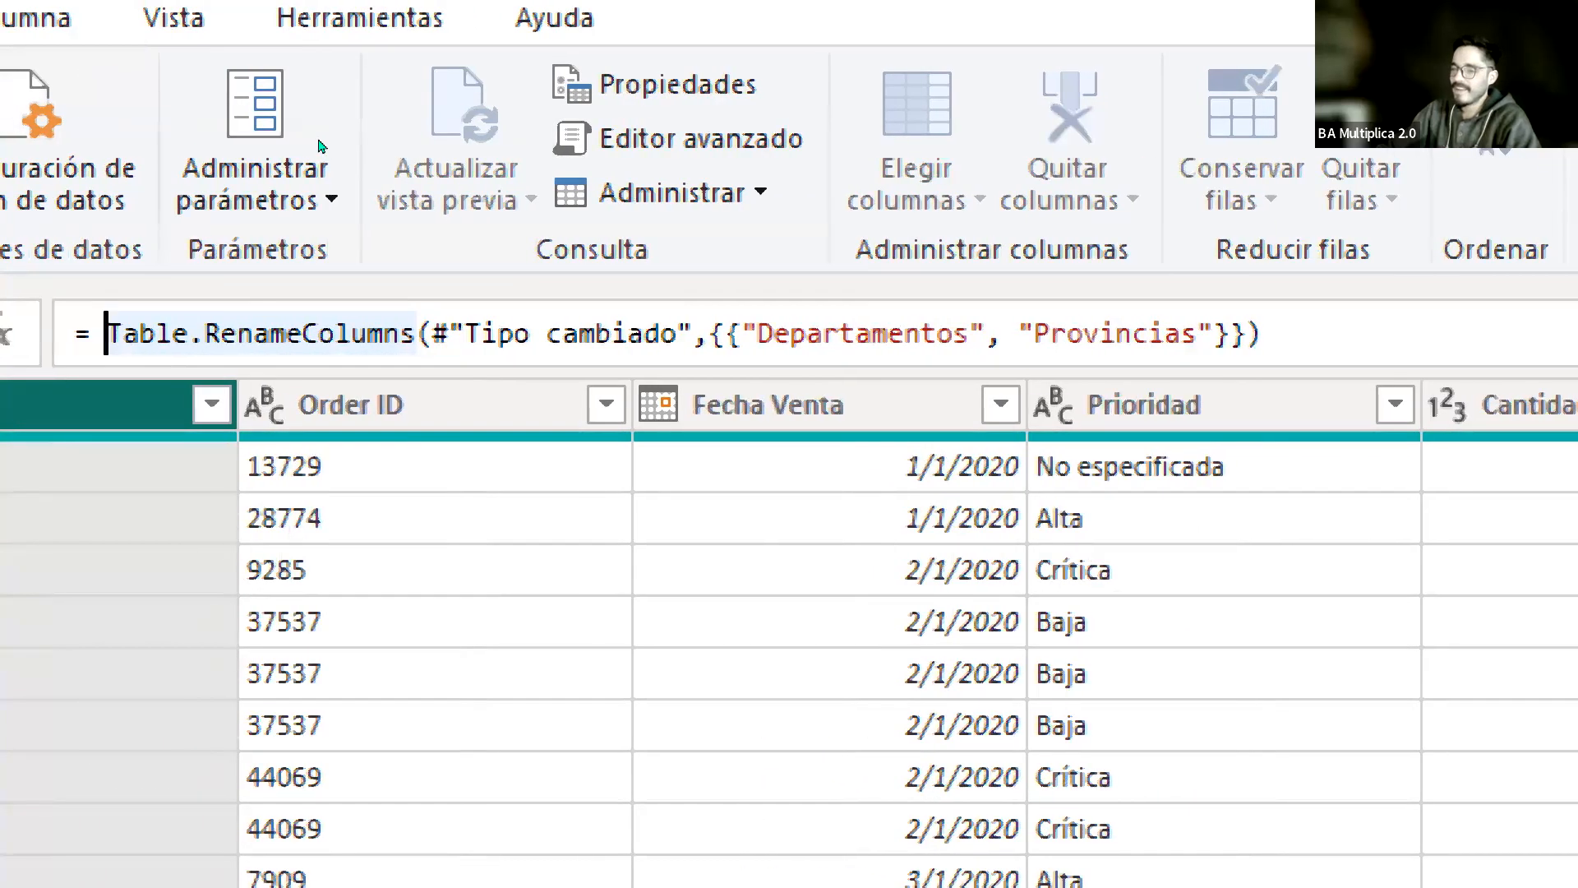
key(shift+Right)
key(shift+Right)
key(shift+Right)
key(shift+Right)
key(shift+Right)
key(shift+Right)
key(shift+Right)
key(shift+Right)
key(shift+Right)
key(shift+Right)
key(shift+Right)
key(shift+Right)
key(shift+Right)
key(shift+Right)
key(shift+Right)
key(shift+Right)
key(shift+Right)
key(shift+Right)
key(shift+Right)
key(shift+Right)
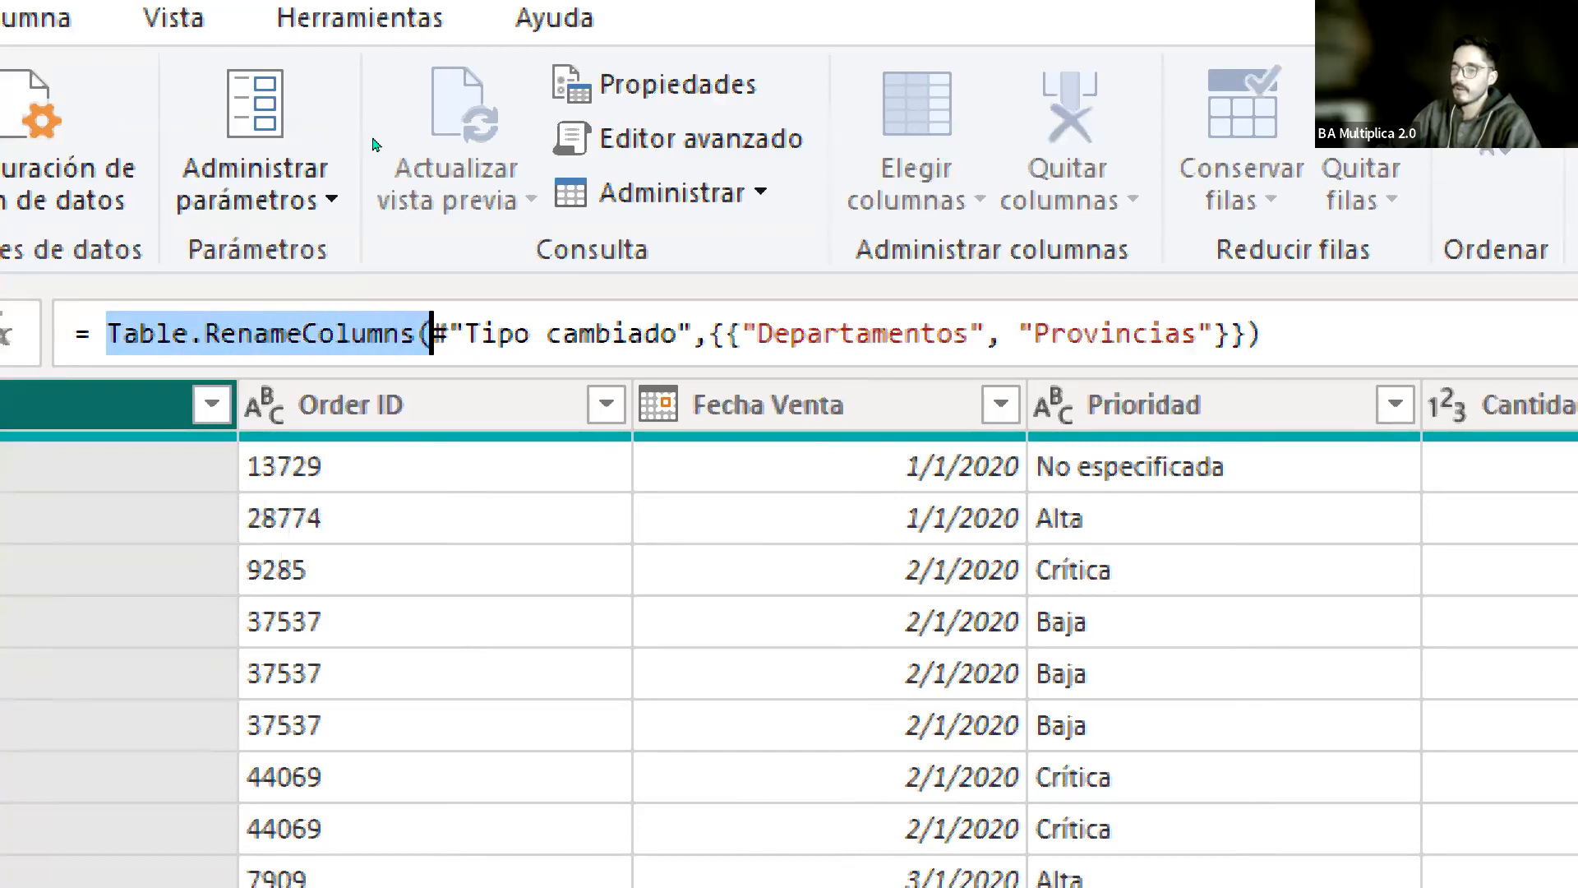
key(shift+Right)
key(shift+Right)
key(shift+Right)
key(shift+Right)
key(shift+Right)
key(shift+Right)
key(shift+Right)
key(shift+Right)
key(shift+Right)
key(shift+Right)
key(shift+Right)
key(shift+Right)
key(shift+Right)
key(shift+Right)
key(shift+Right)
key(shift+Right)
key(shift+Right)
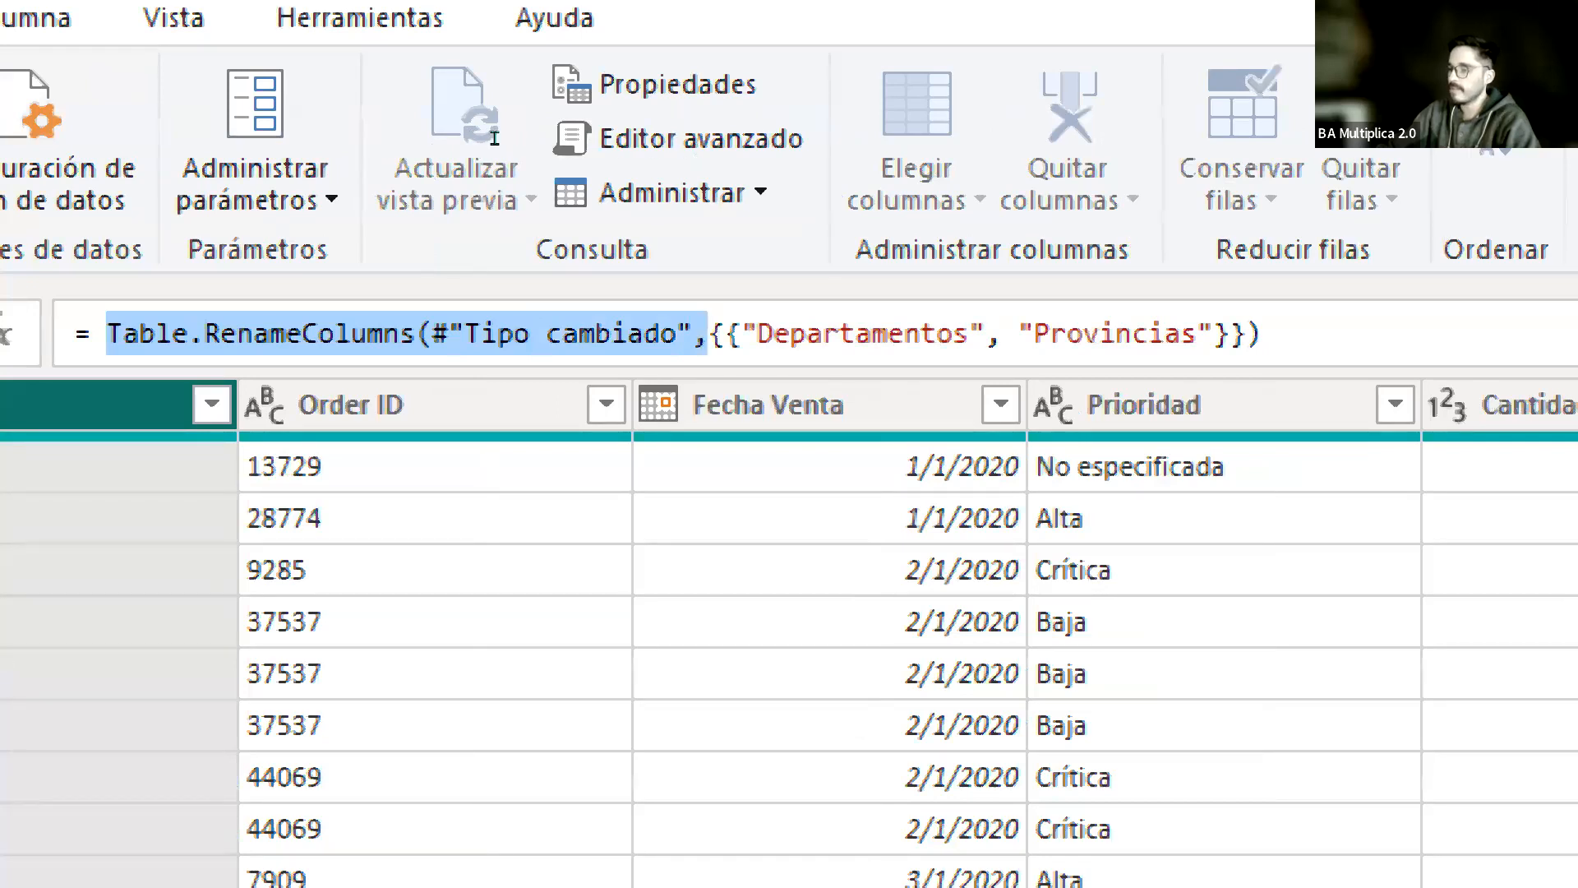
key(End)
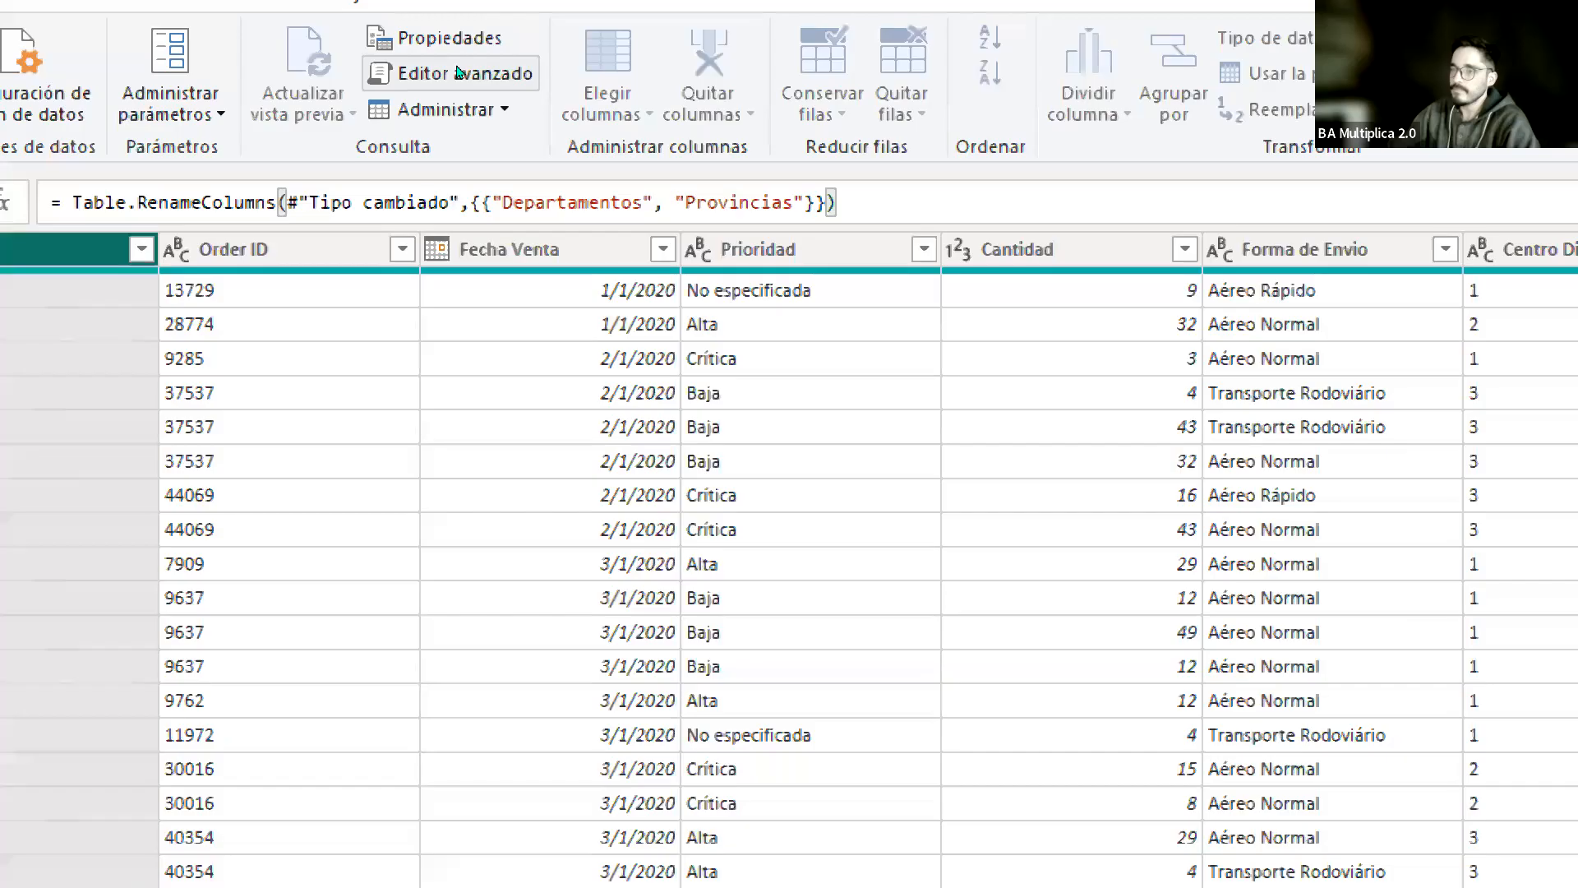
Step: Review the full M code of the Ventas query in the advanced editor and leave it without editing
click(458, 70)
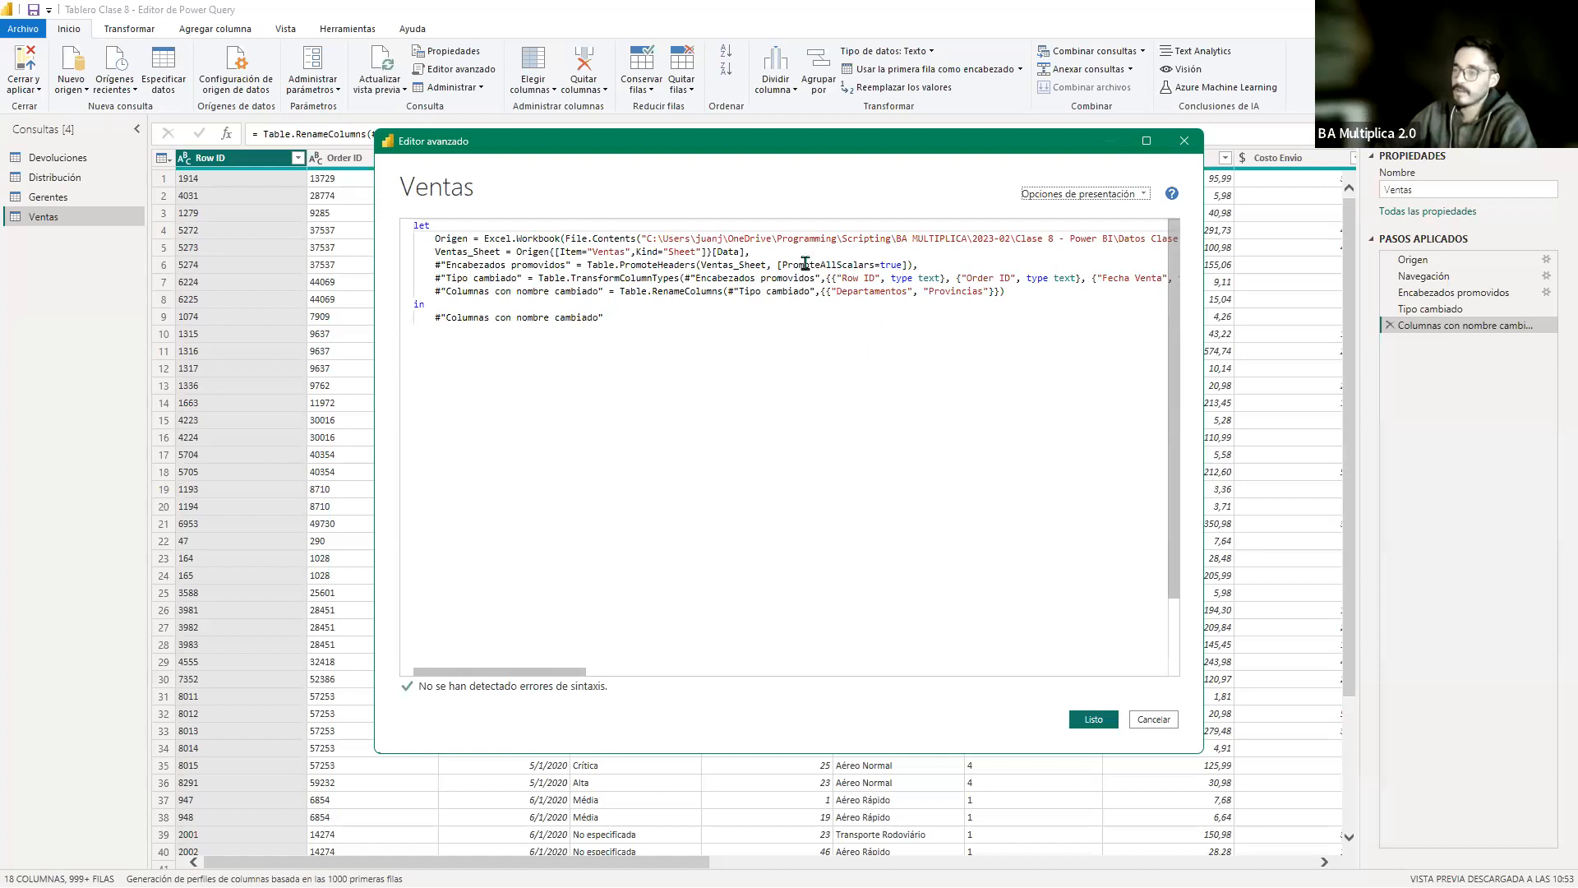
click(1153, 720)
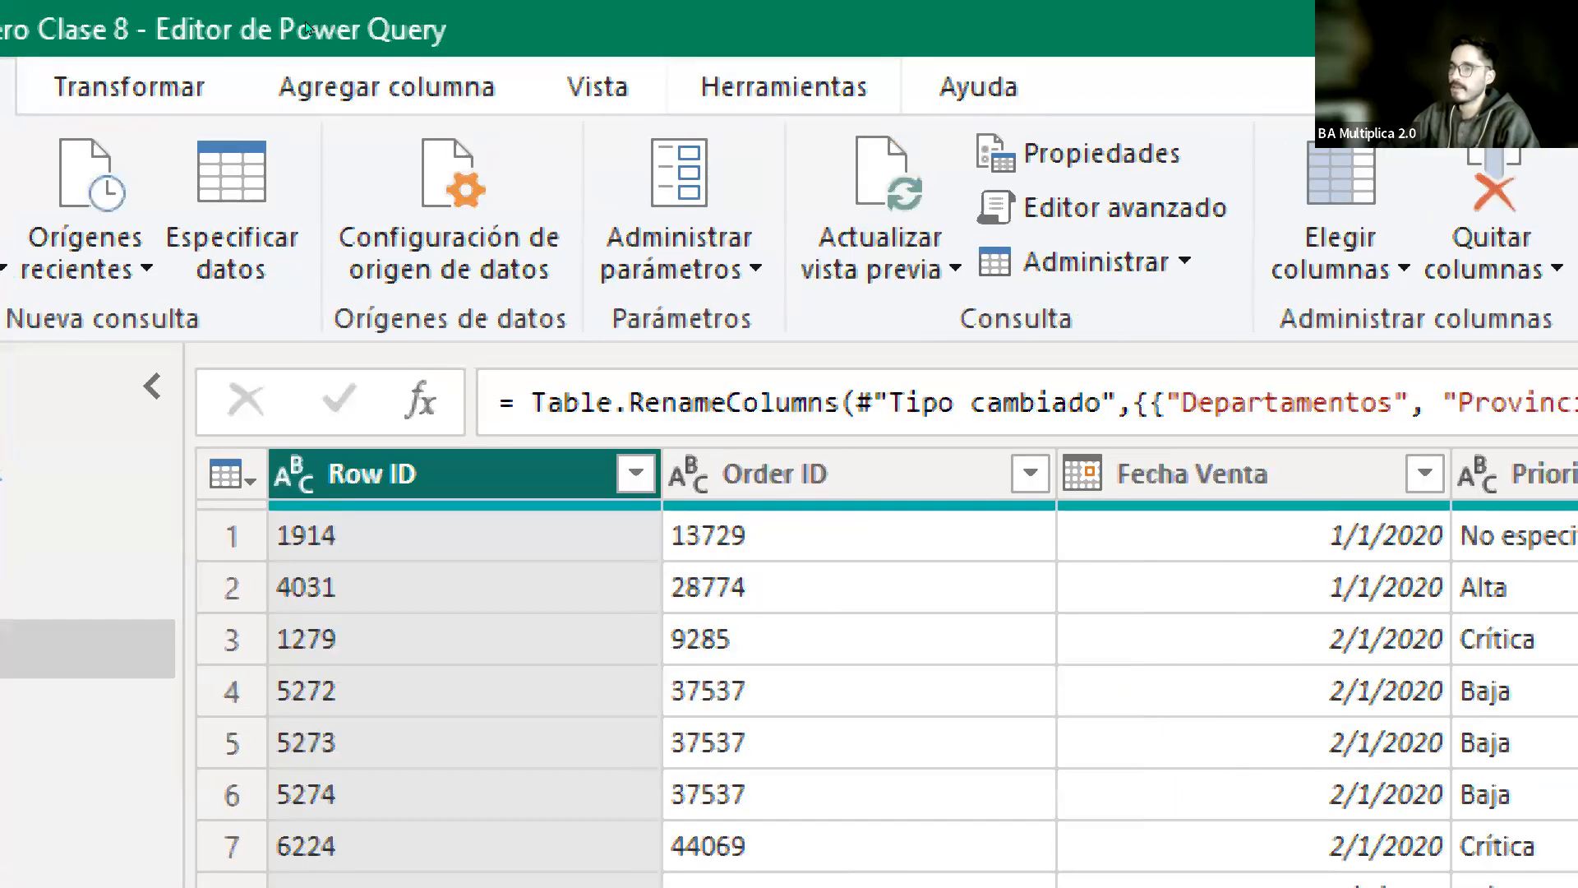
Step: Show the column quality indicators in the data preview of the Ventas query
click(598, 86)
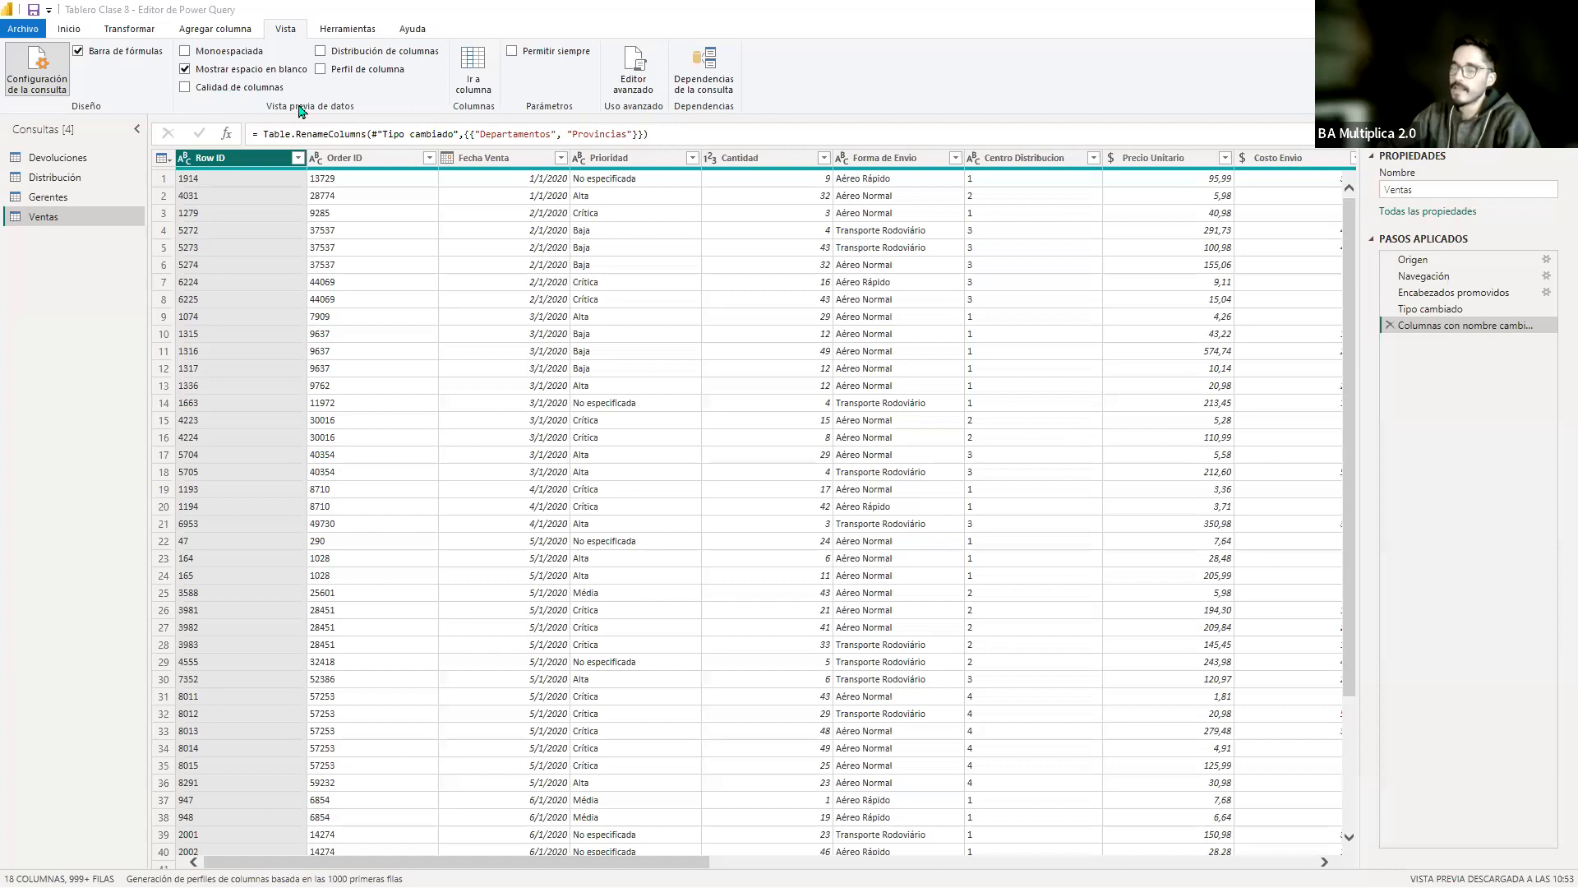
click(185, 88)
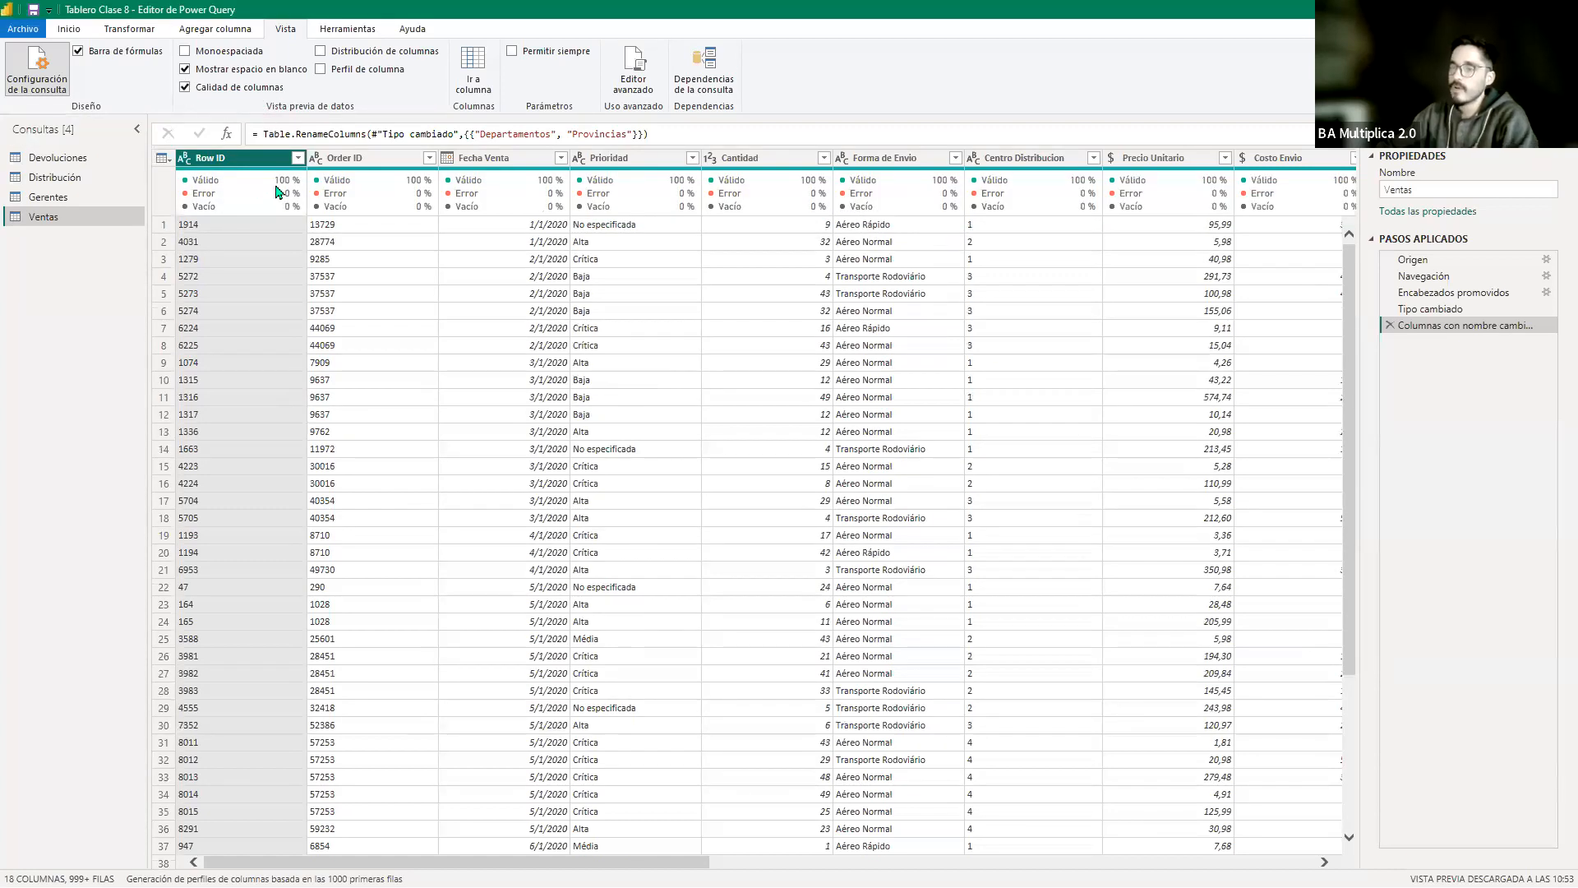
Step: Examine the valid, error and empty percentages of the Ventas columns and inspect the Precio Unitario column's filter list without changing it
mouse_move(277, 192)
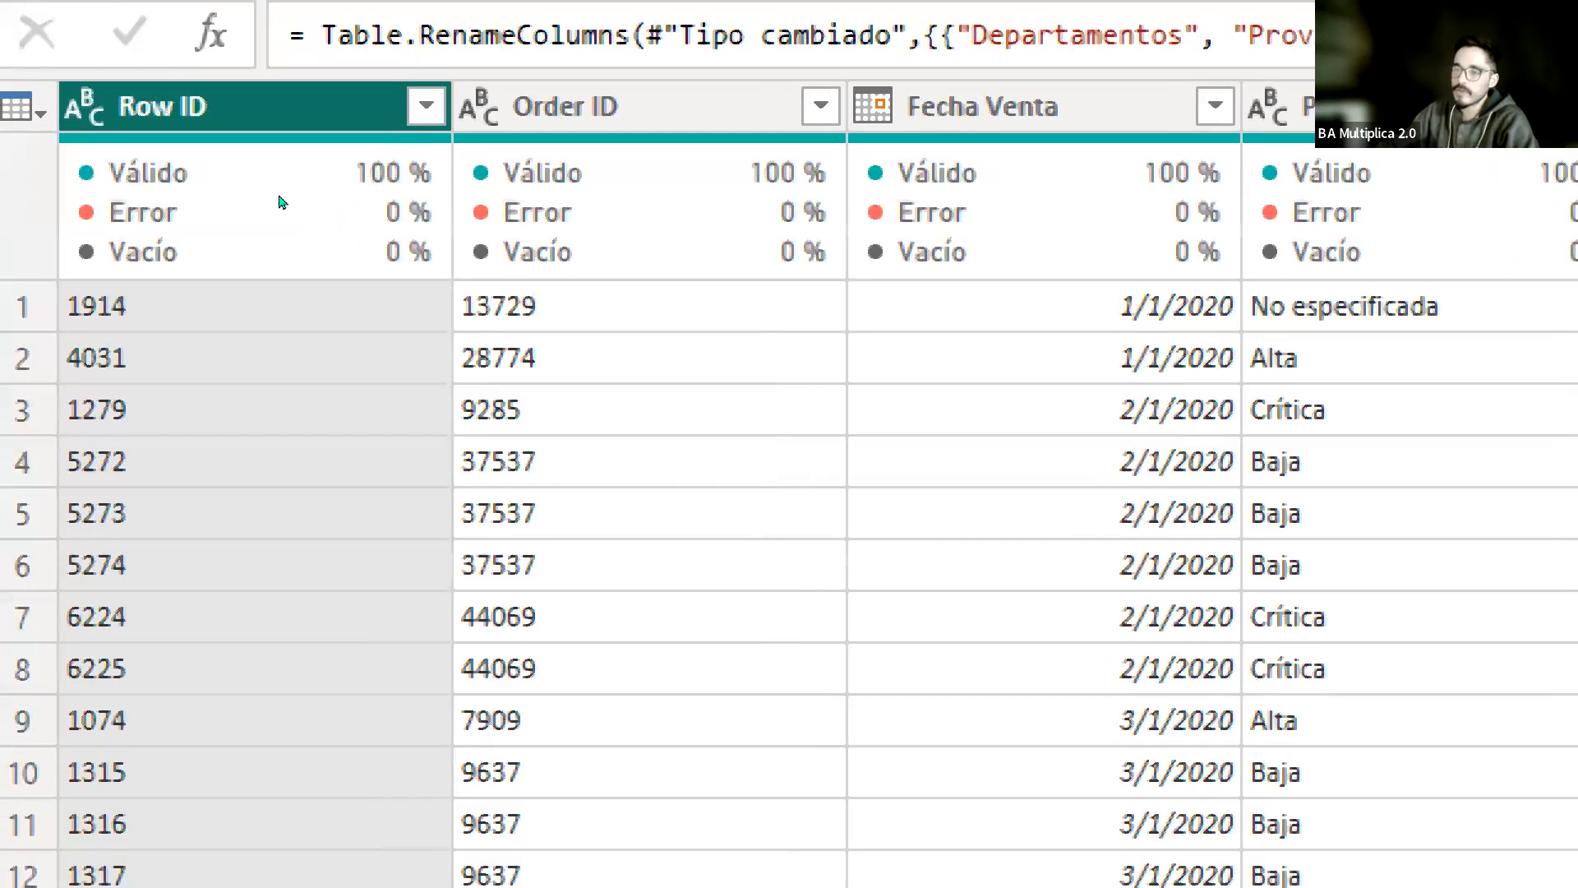
mouse_move(293, 201)
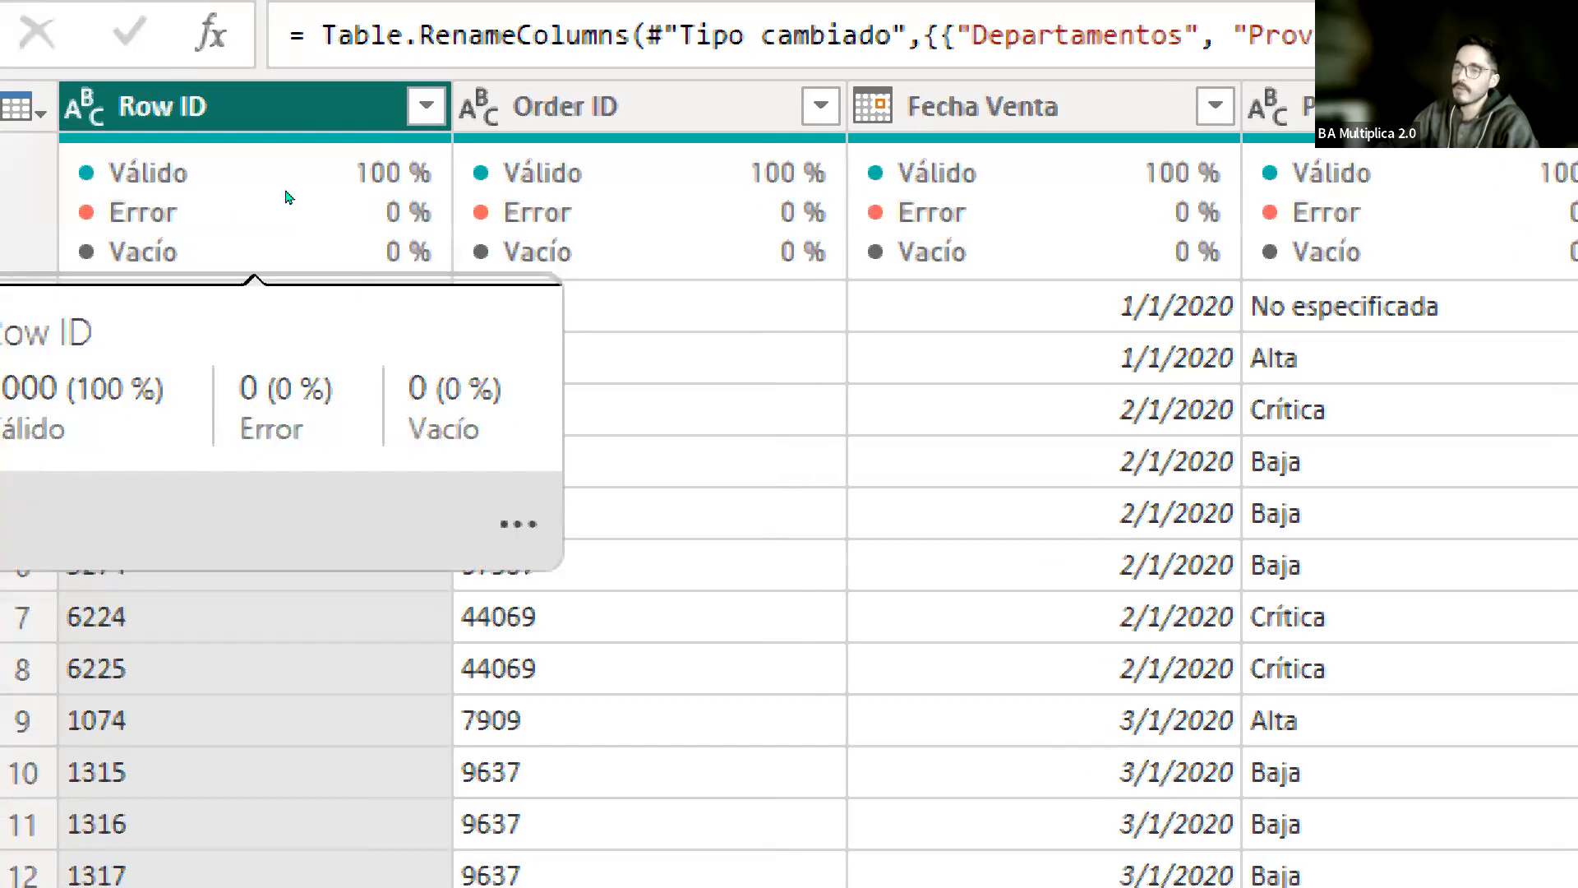
mouse_move(471, 220)
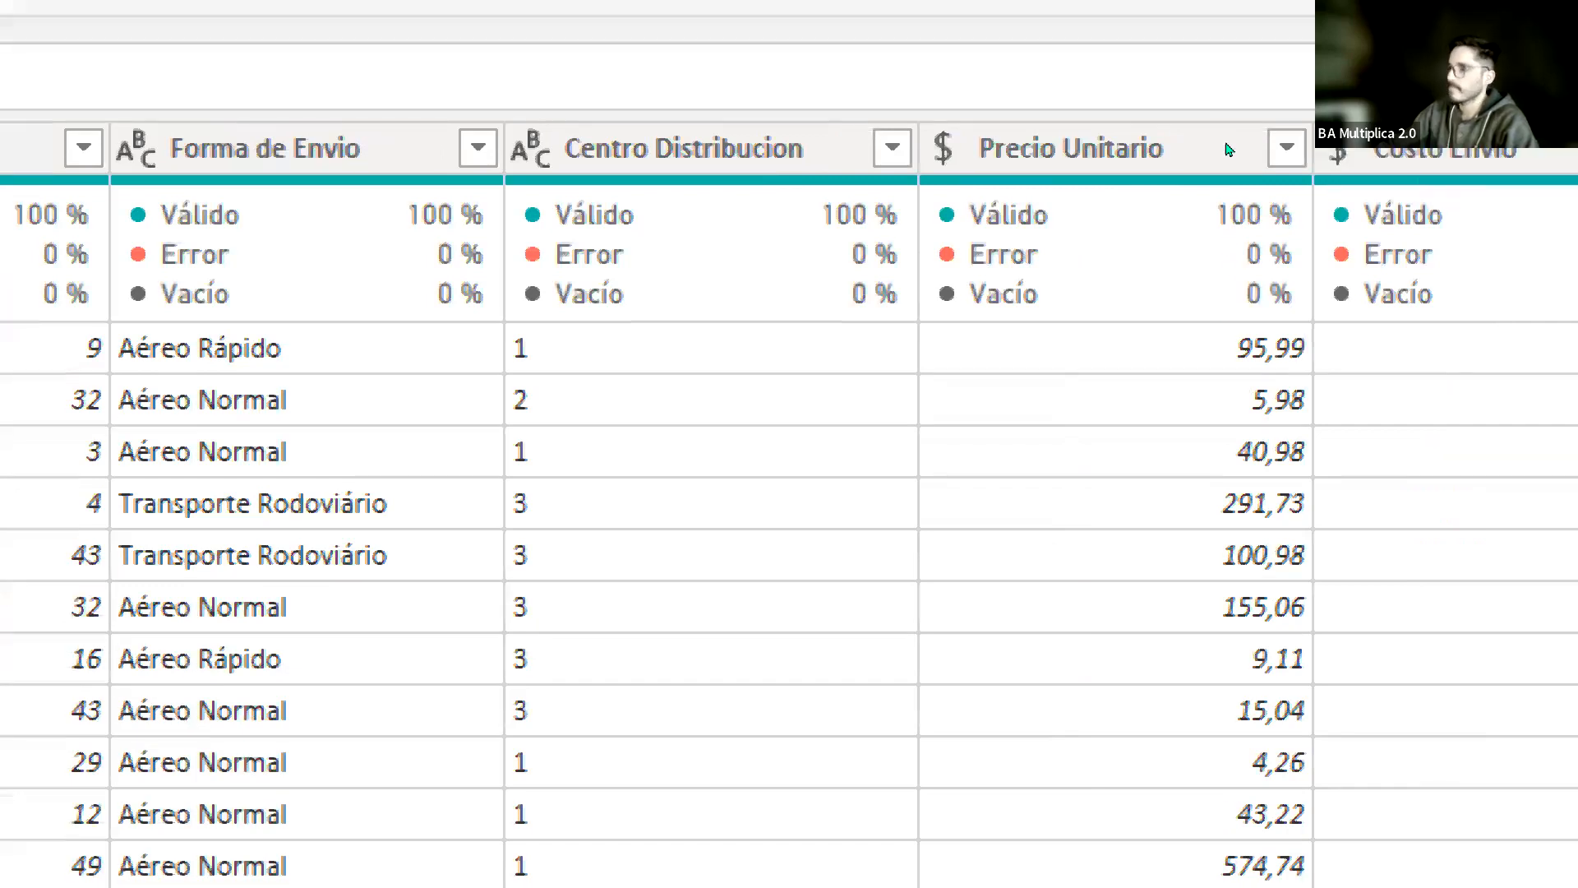
mouse_move(1217, 202)
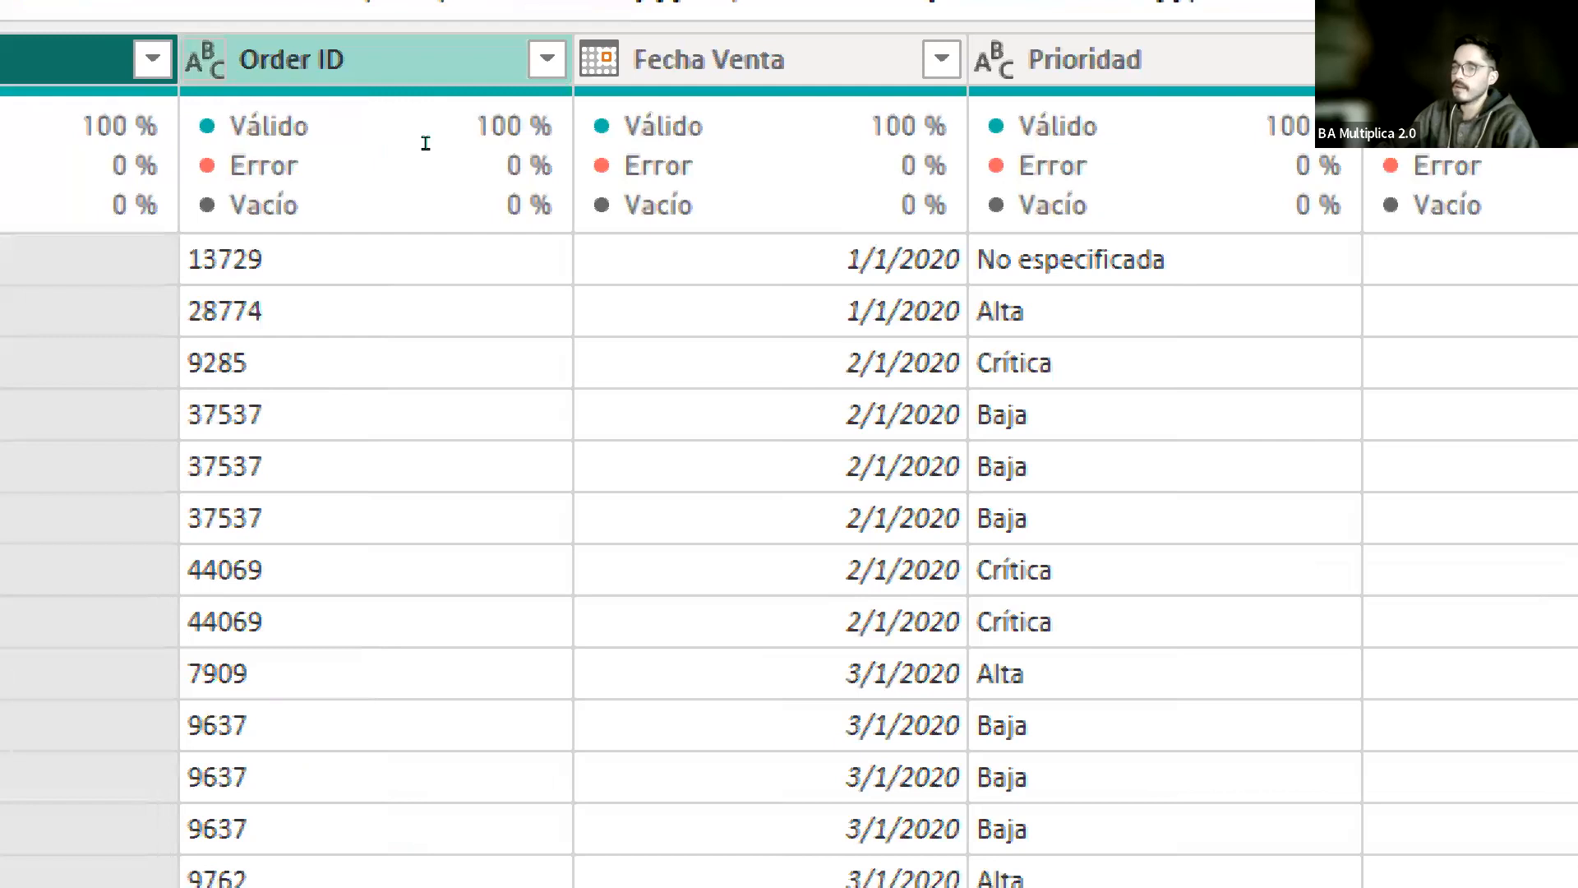
mouse_move(426, 189)
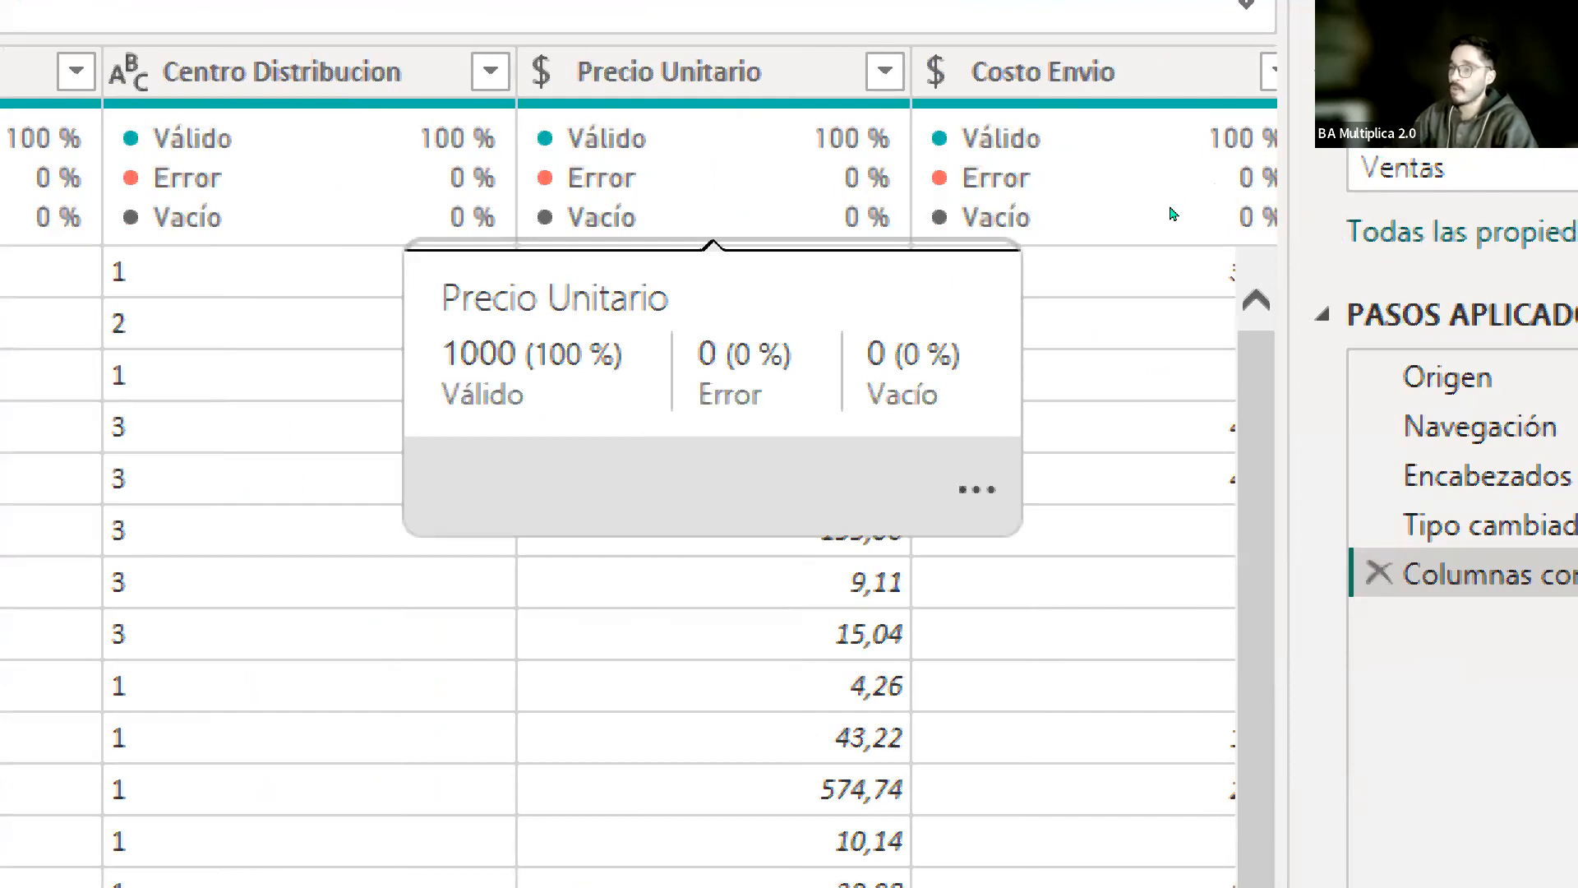
click(885, 72)
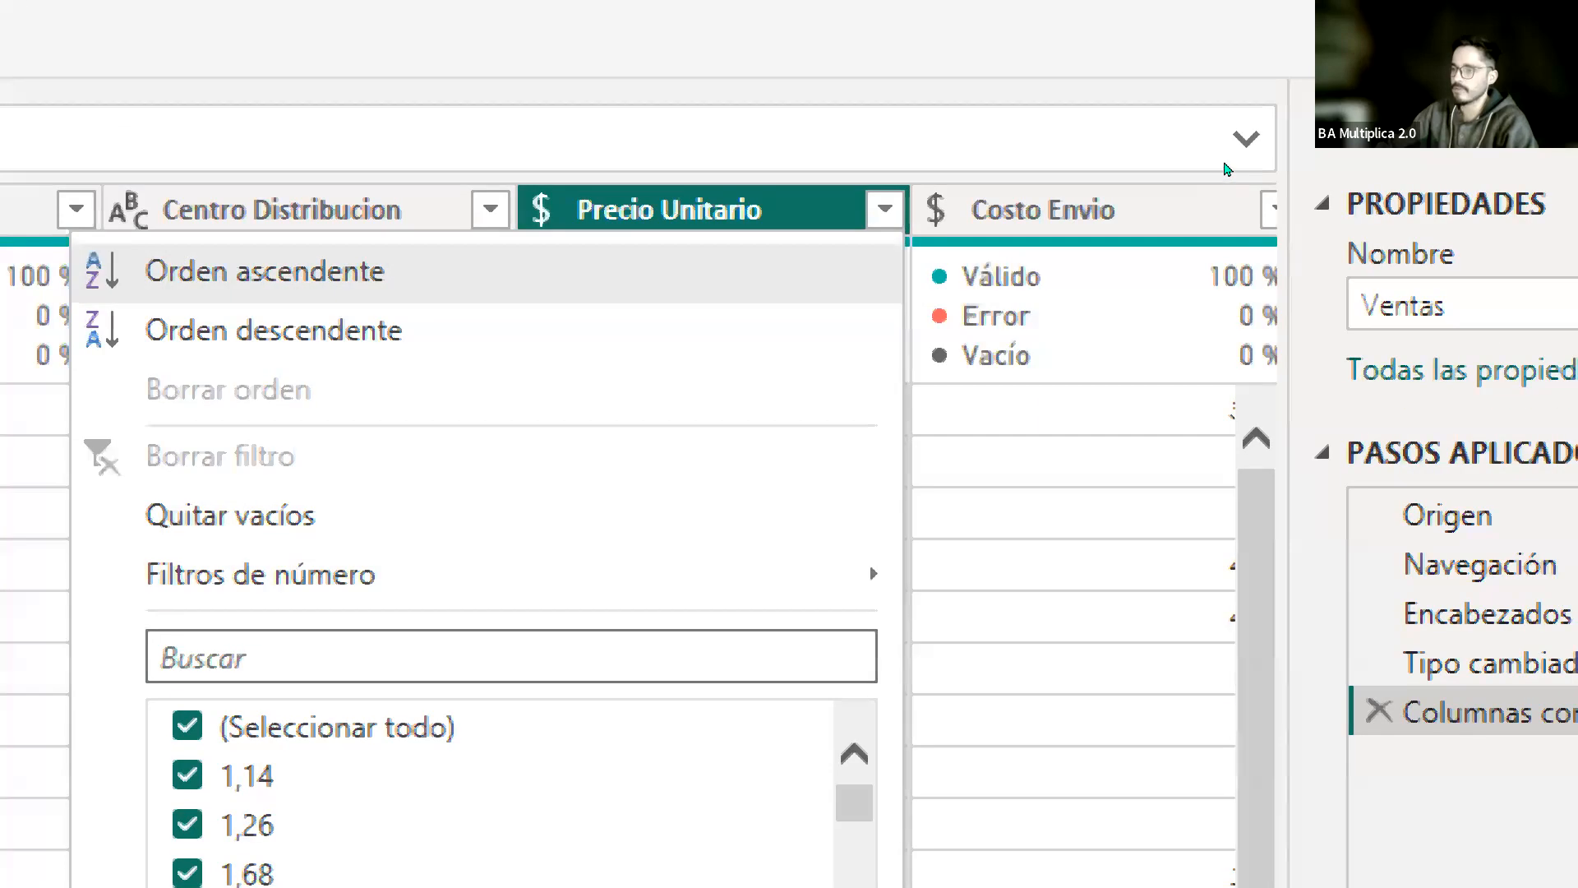
click(1226, 162)
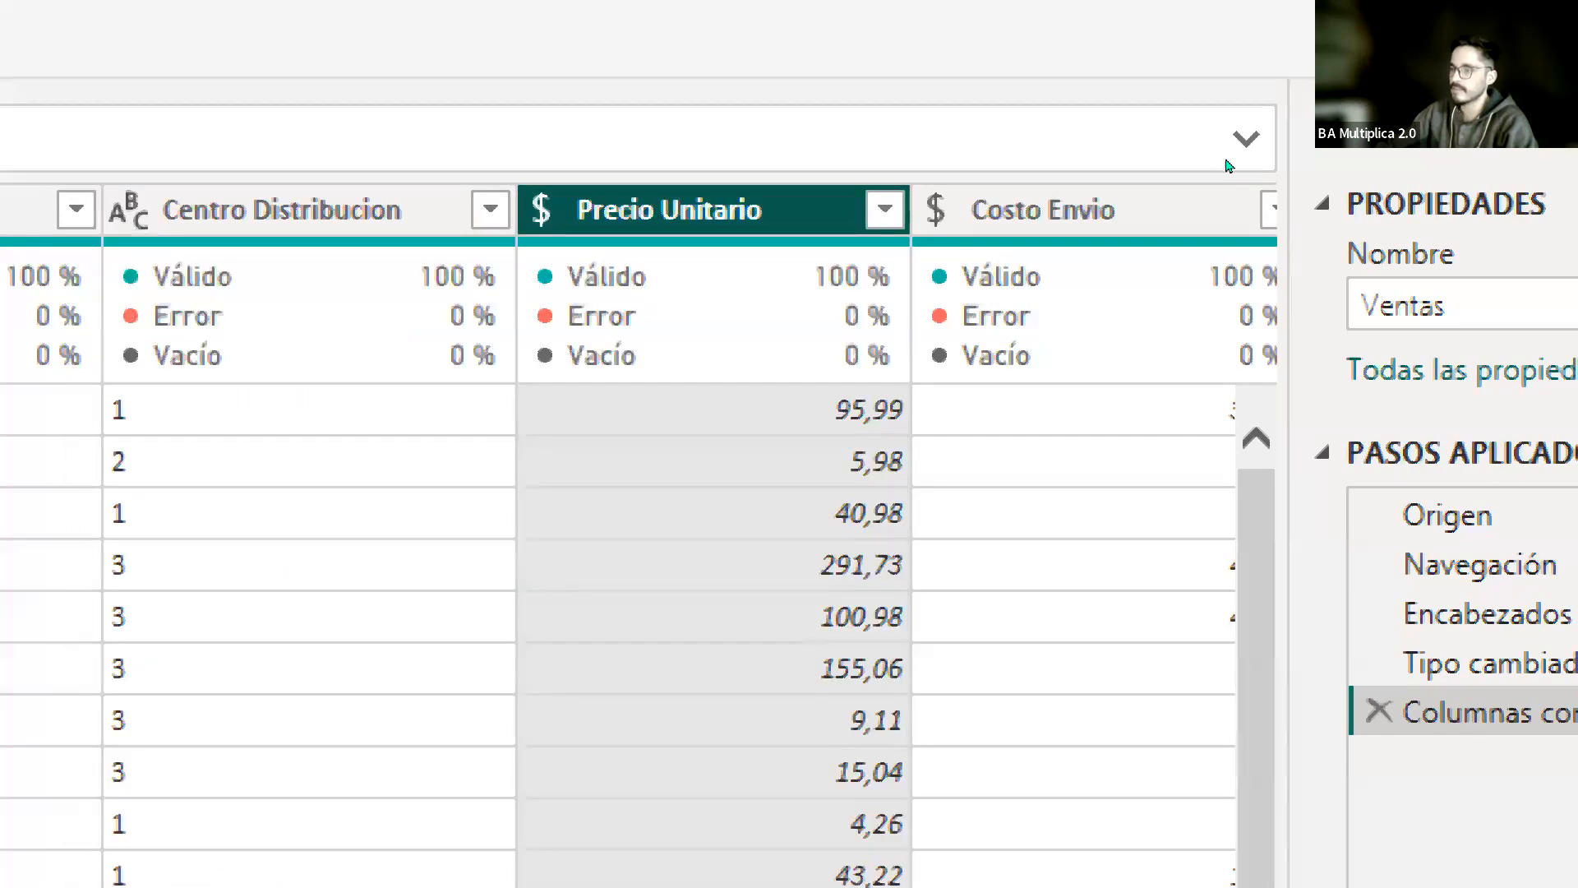
click(885, 208)
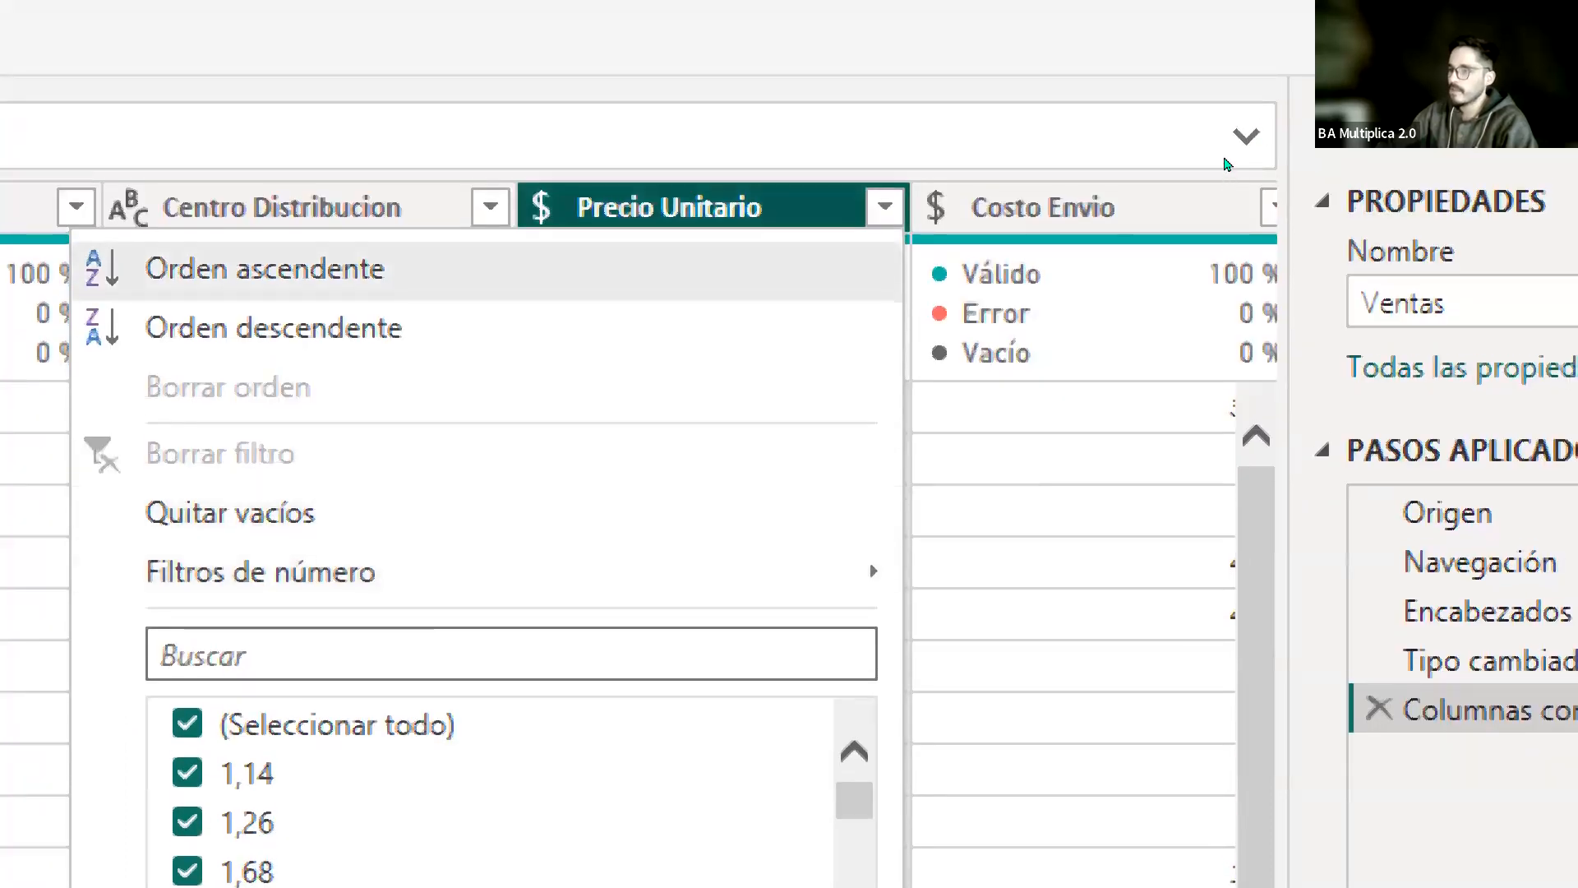
click(1225, 162)
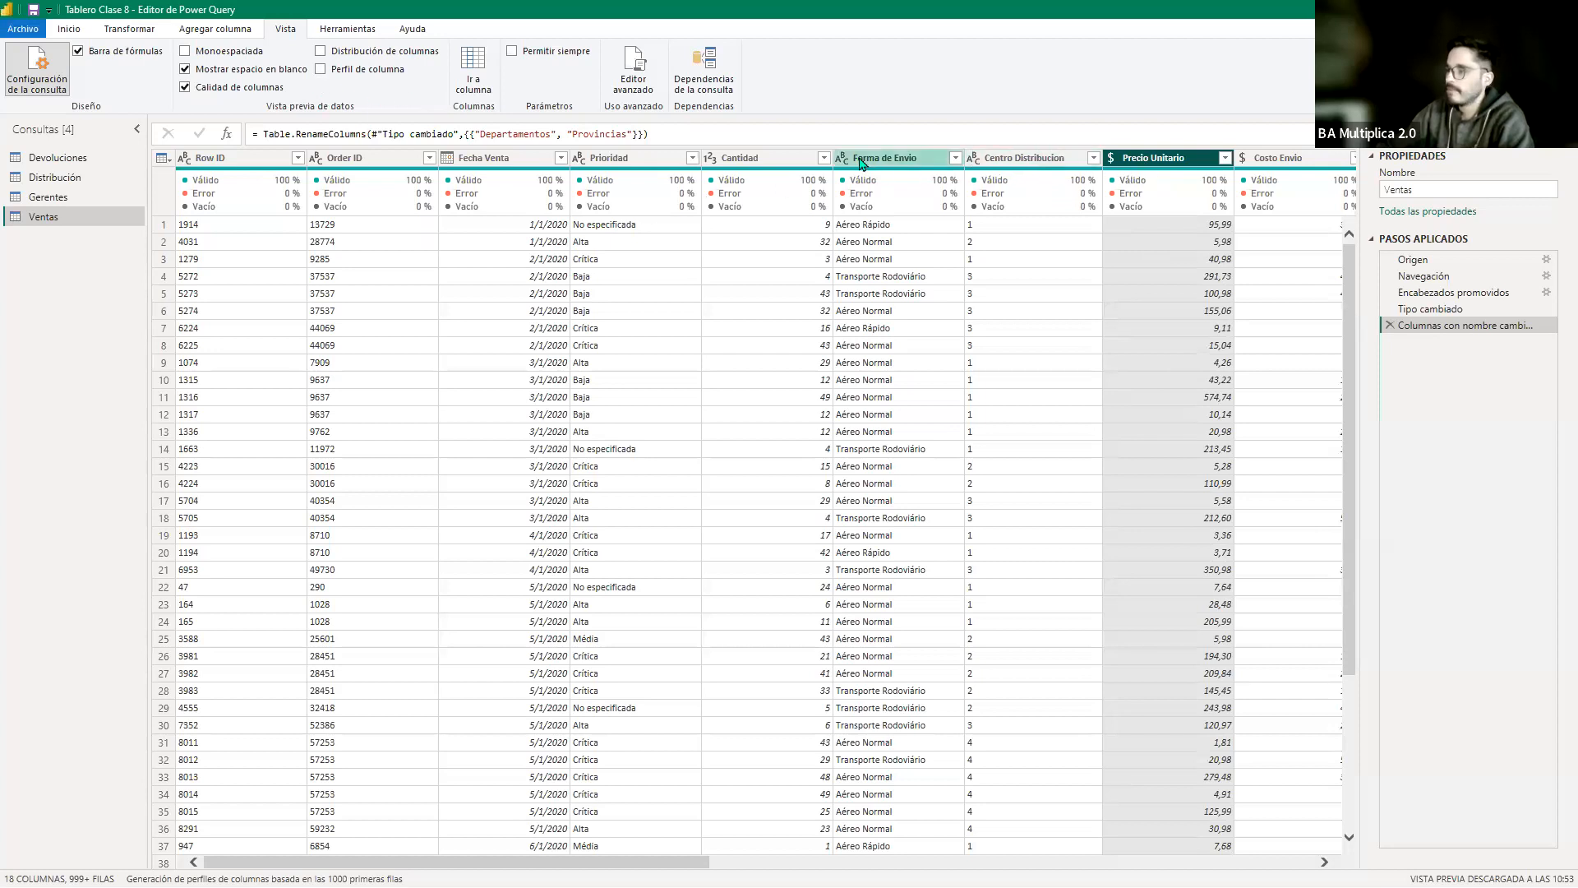
Step: Enable the column profile for the Prioridad column of the Ventas query and examine its statistics and value distribution
click(578, 160)
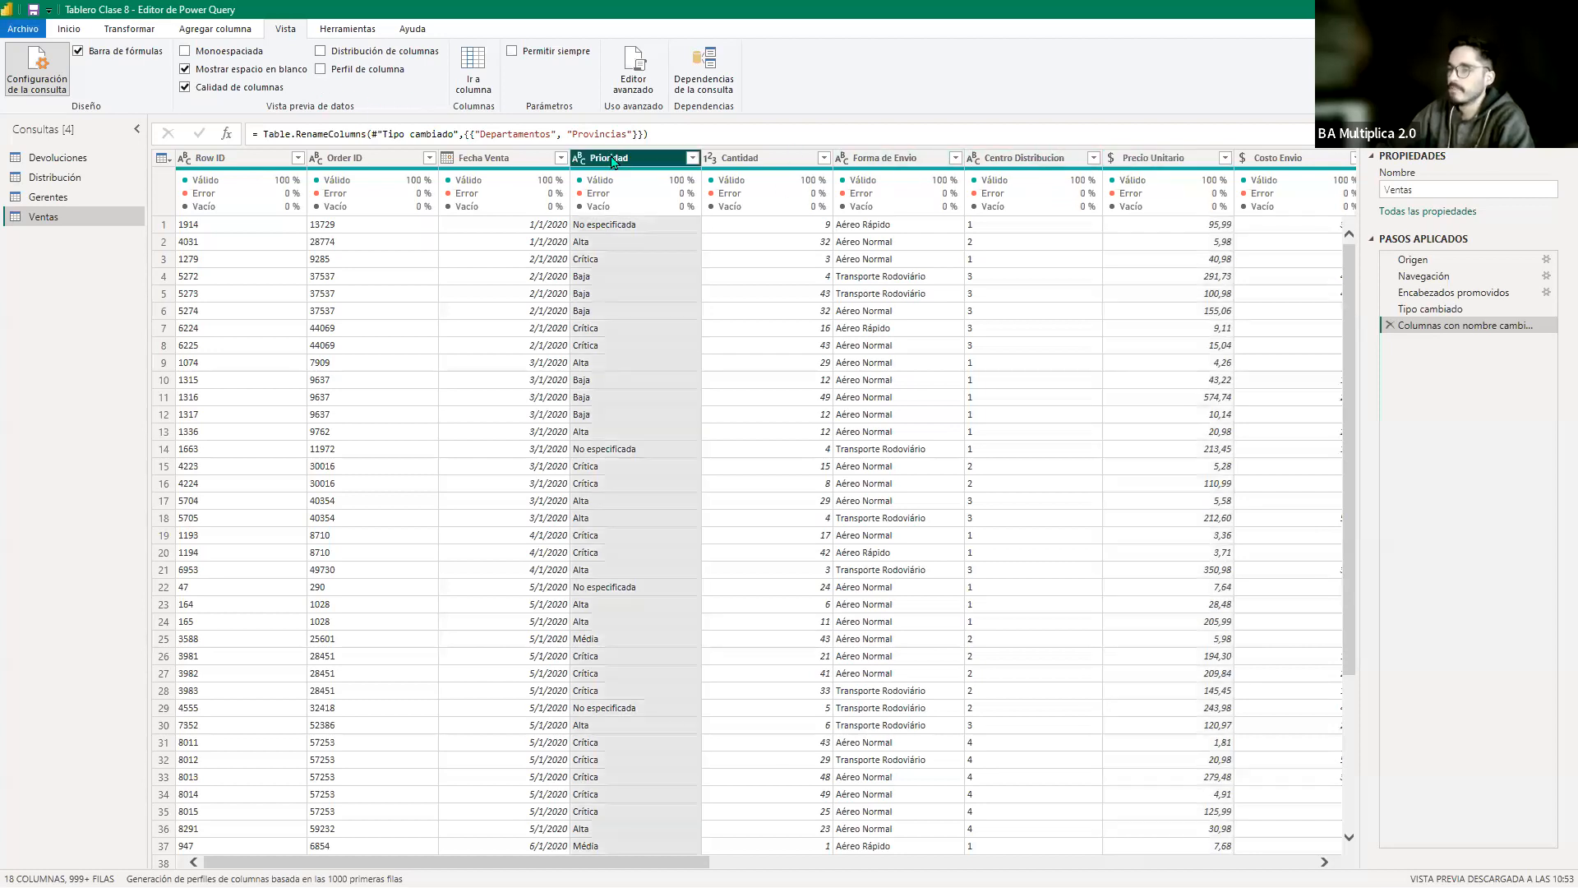
click(353, 73)
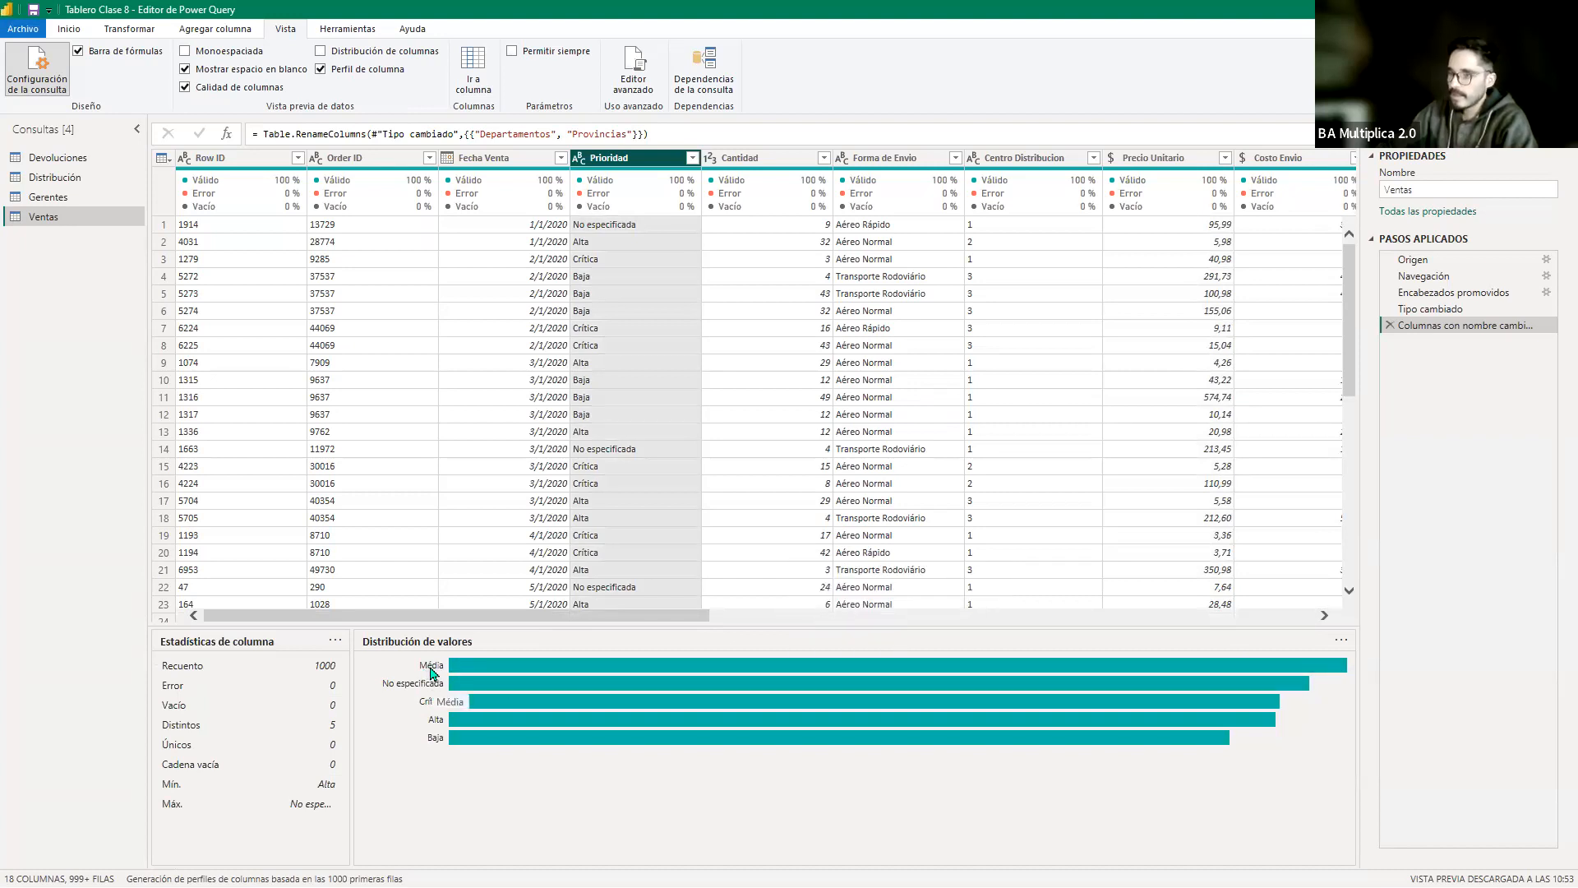
mouse_move(1322, 672)
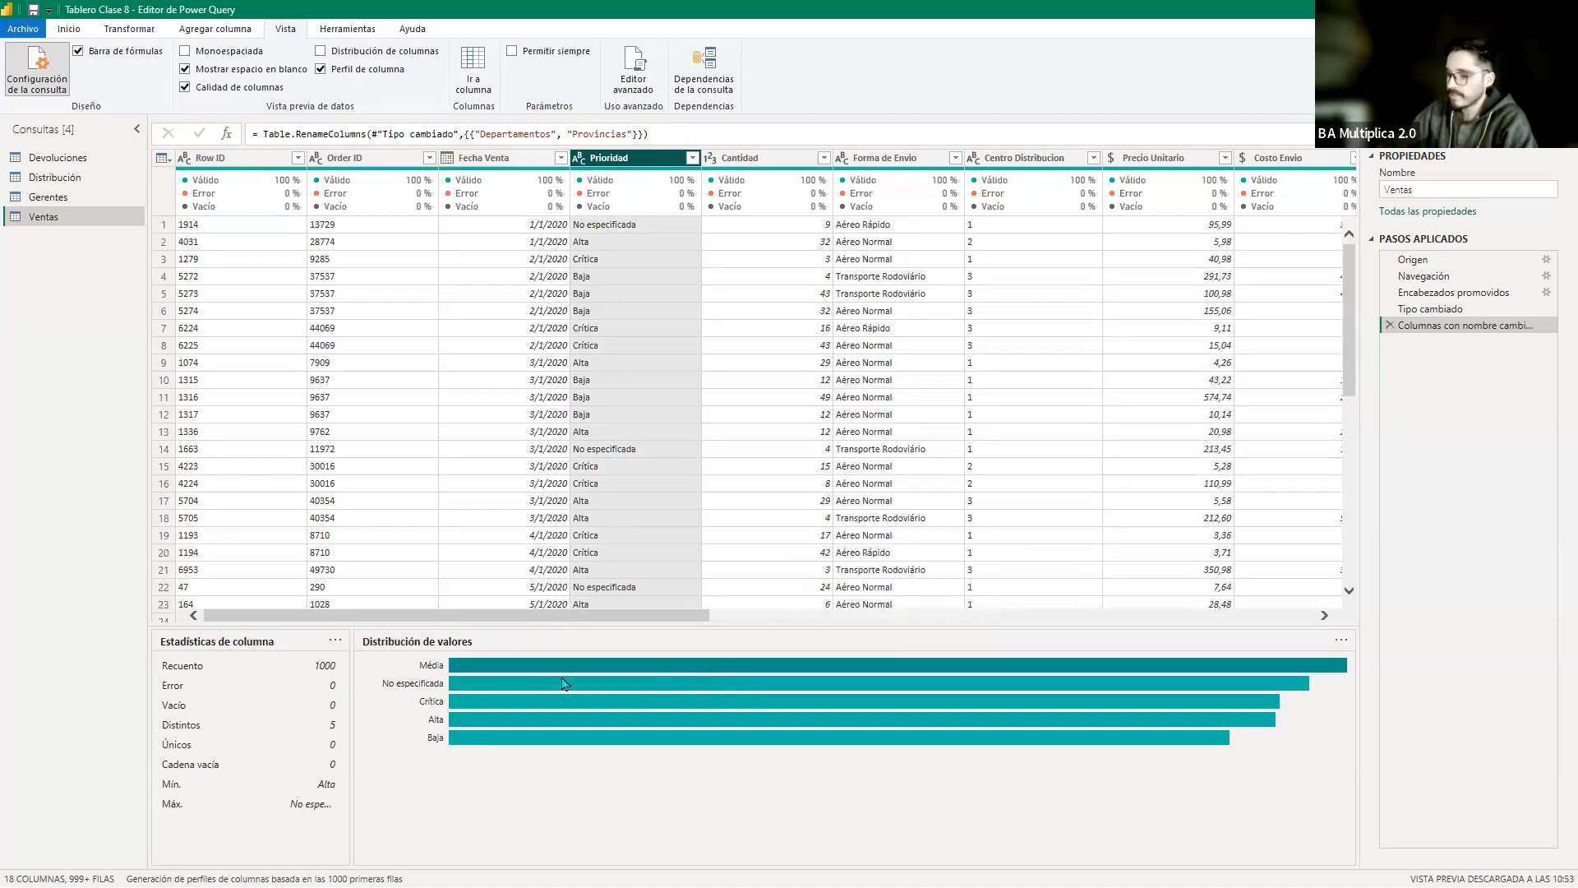
mouse_move(530, 687)
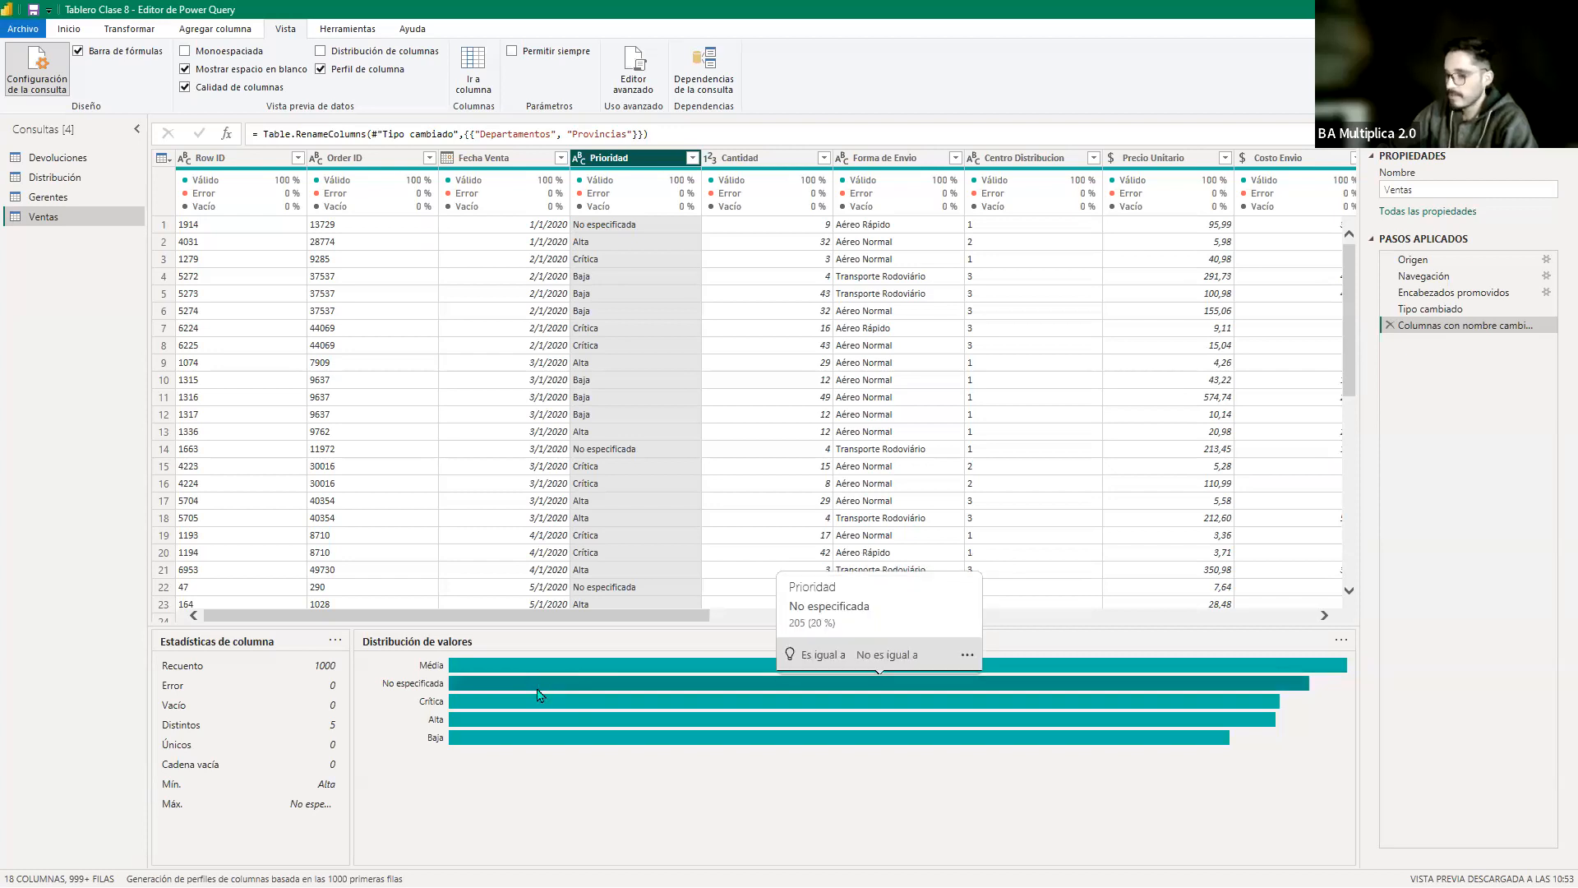
mouse_move(496, 724)
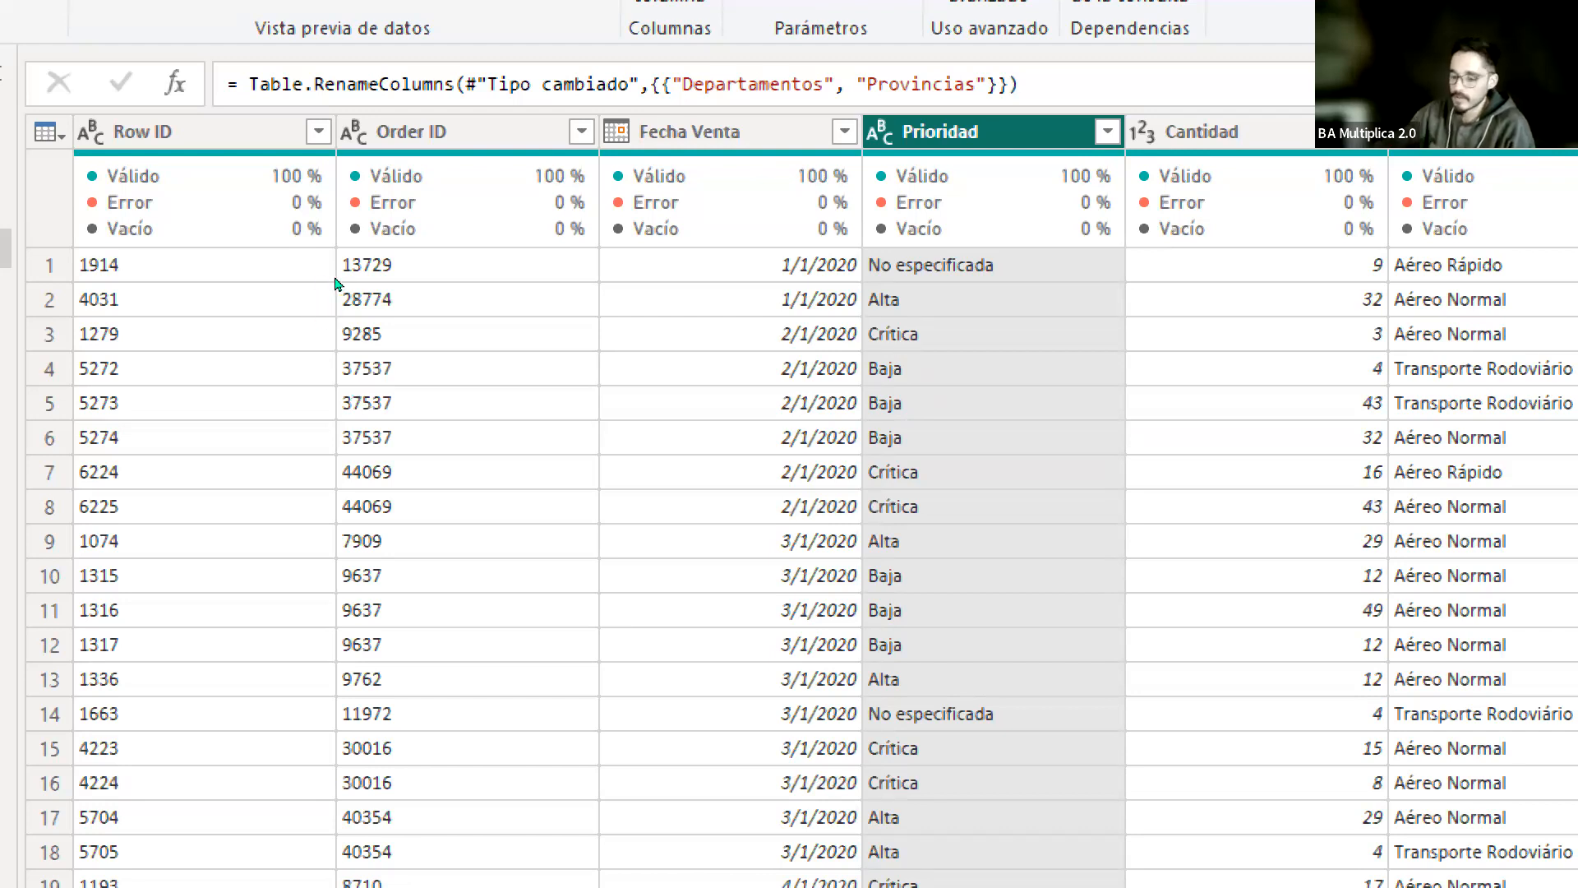
Step: Review the column quality in the Devoluciones and Distribución queries, keeping the quality indicators enabled
click(350, 133)
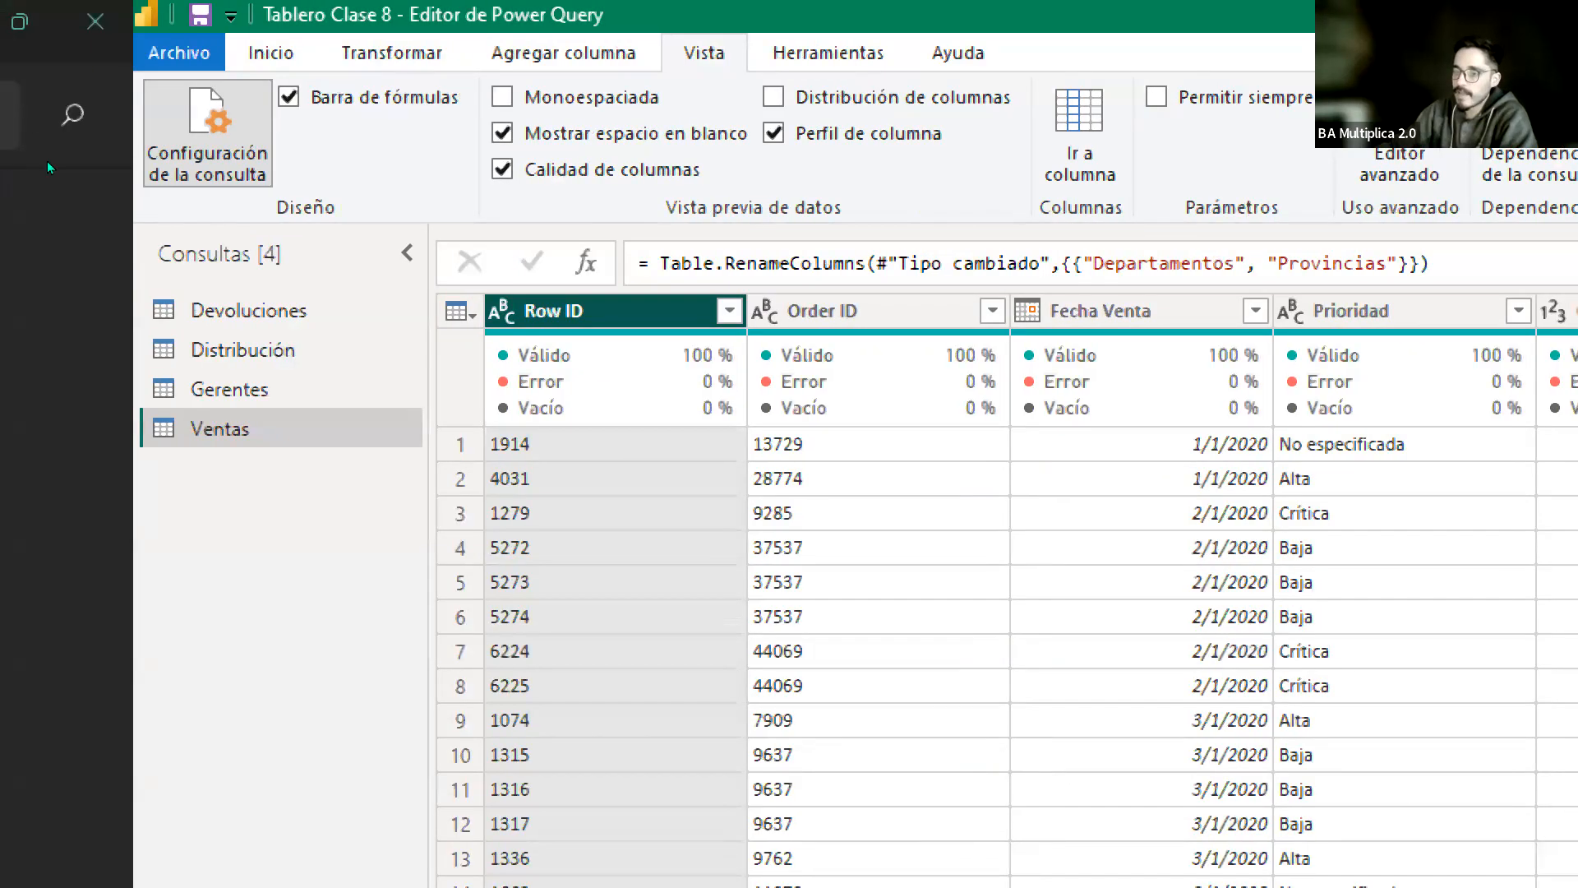
click(239, 311)
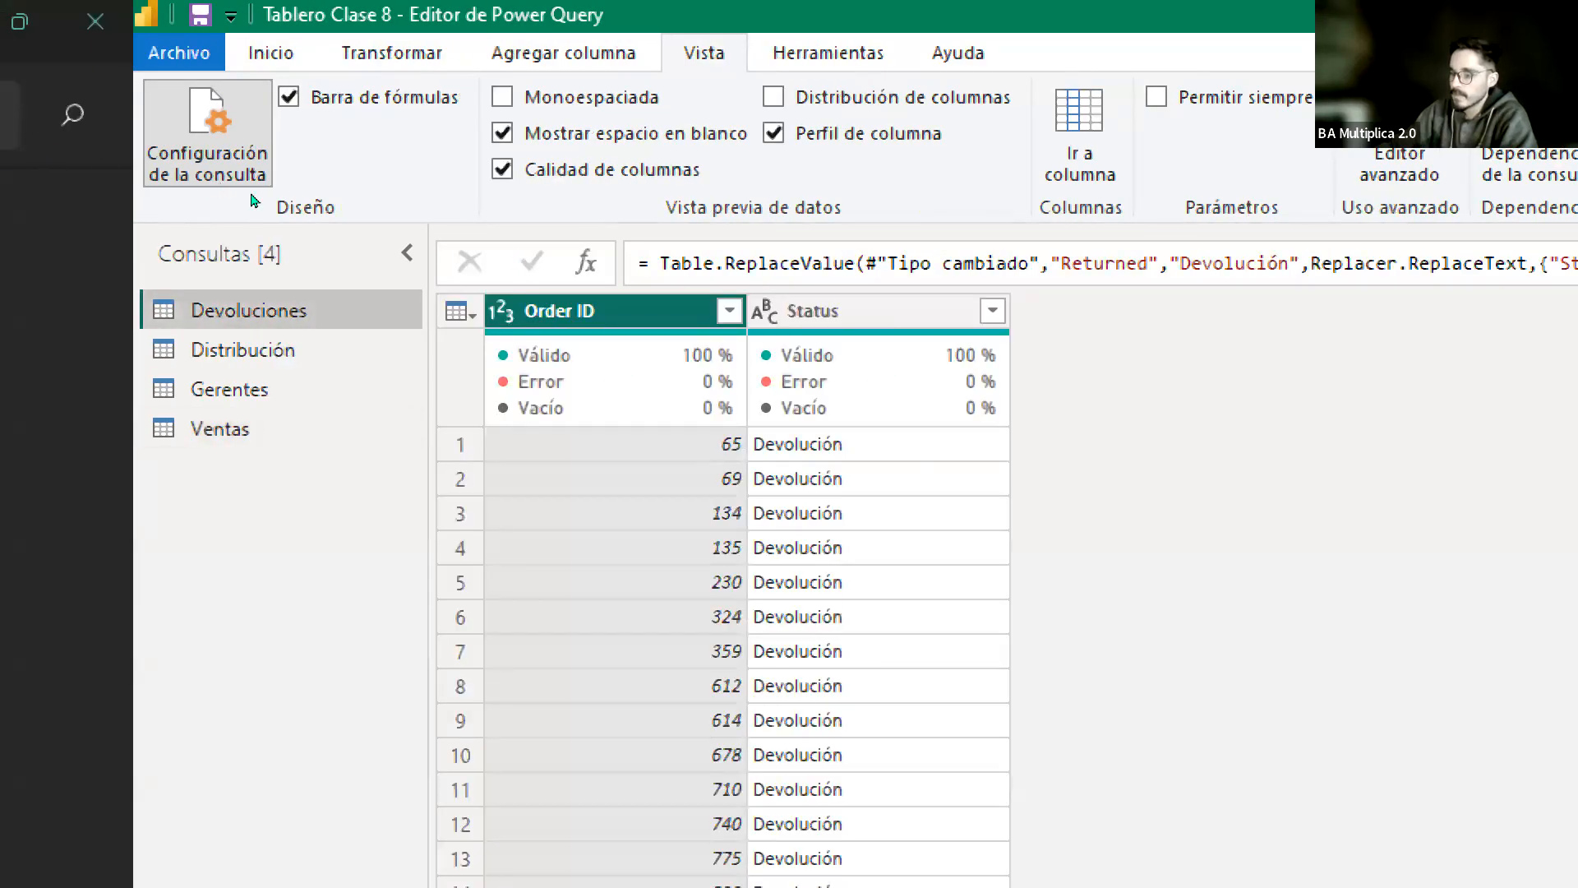
click(240, 349)
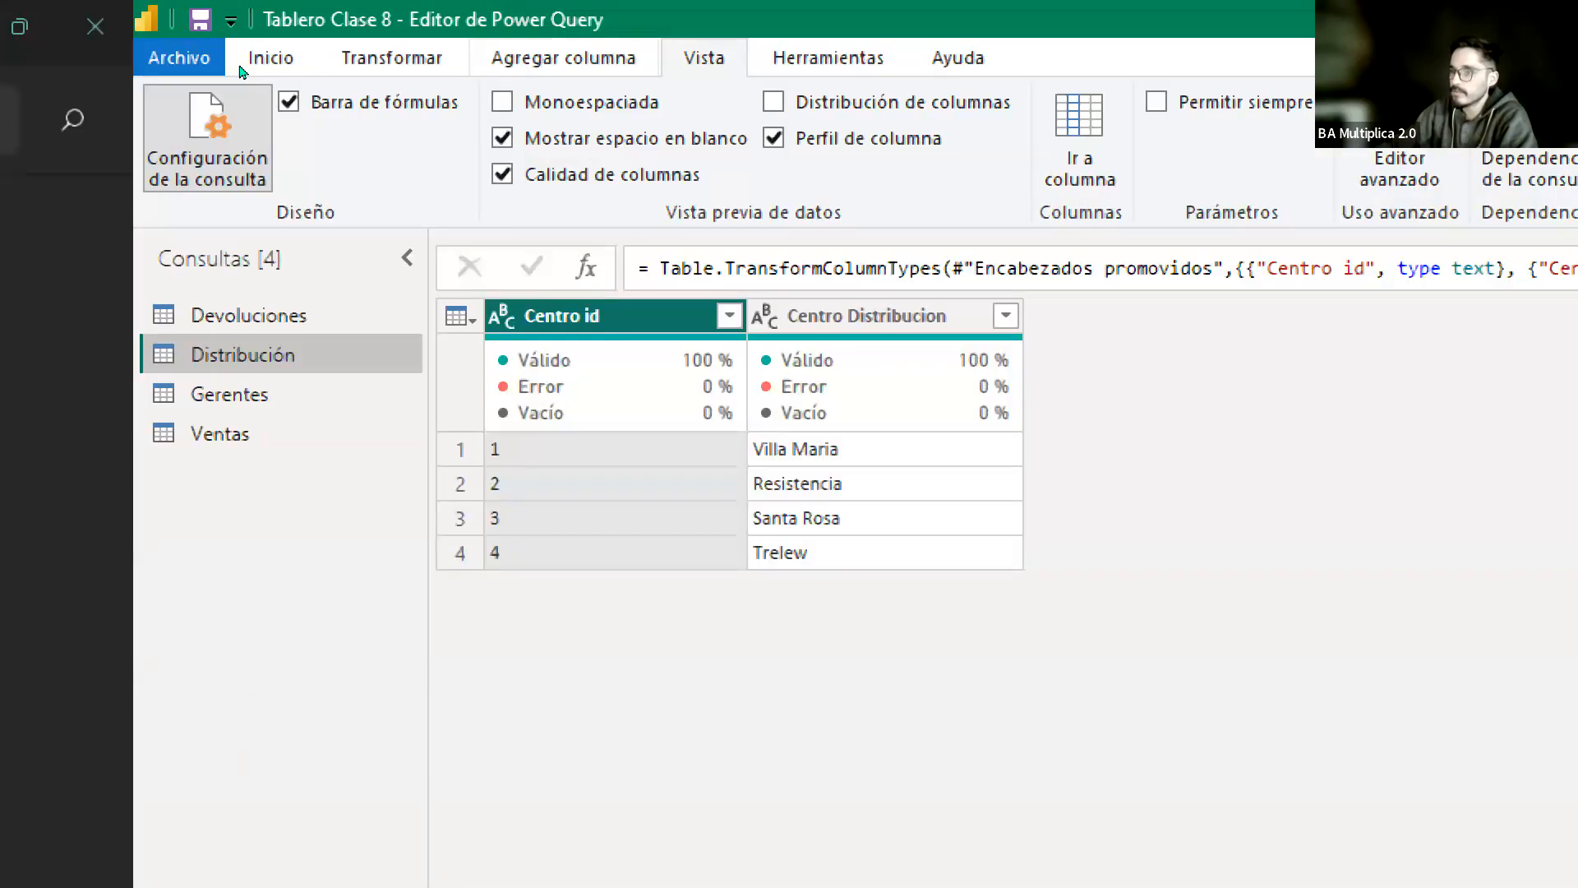
click(503, 174)
click(502, 174)
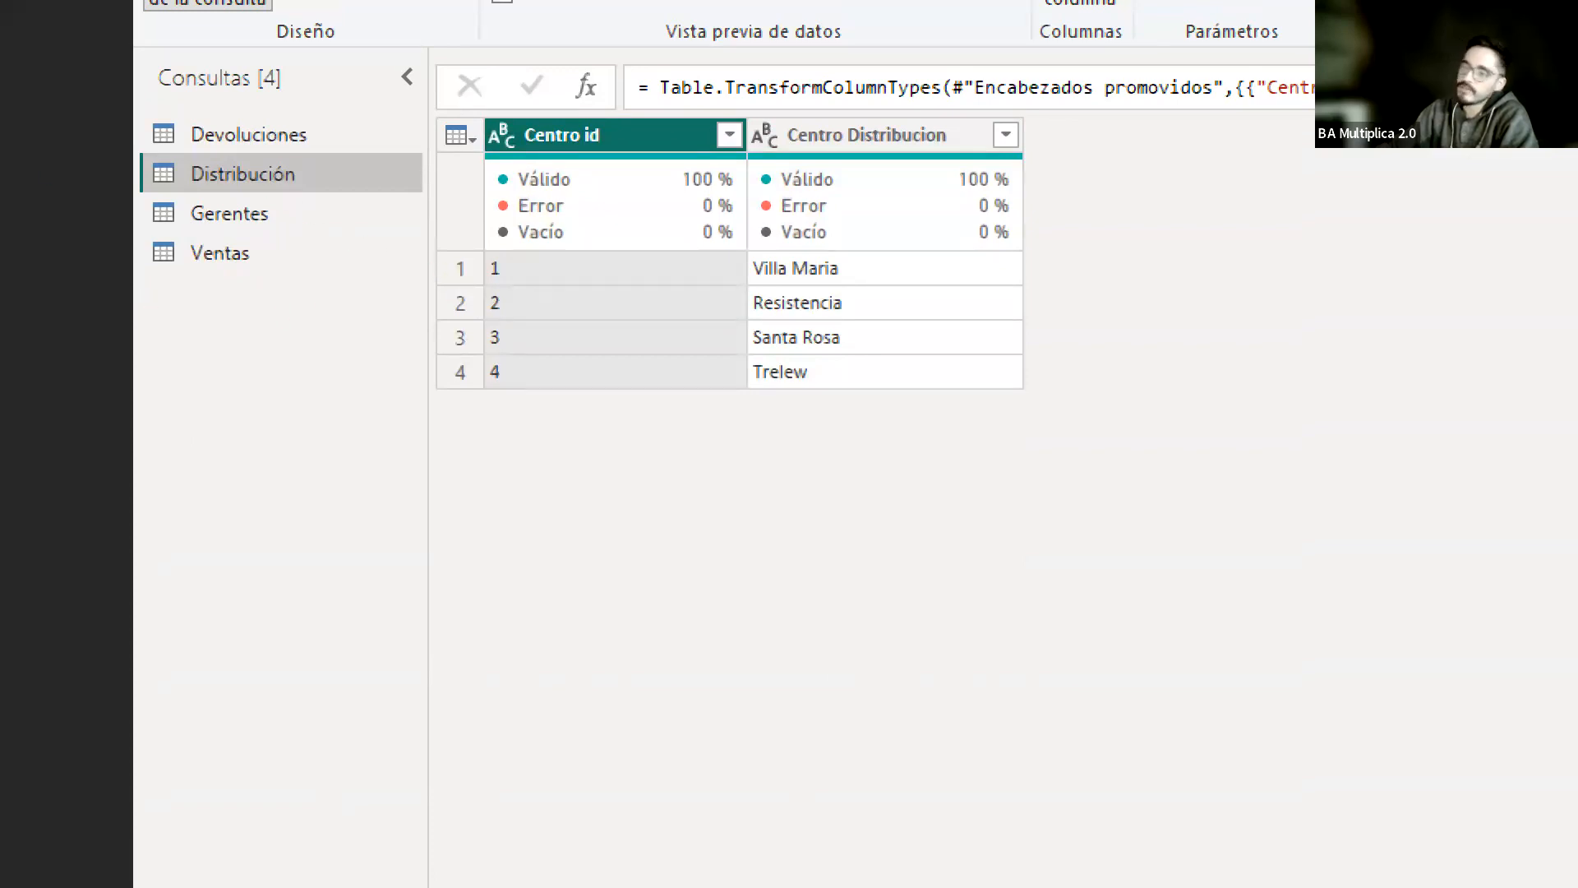
Step: Return to the Ventas query and examine the Cantidad column's full statistics and value distribution
click(223, 256)
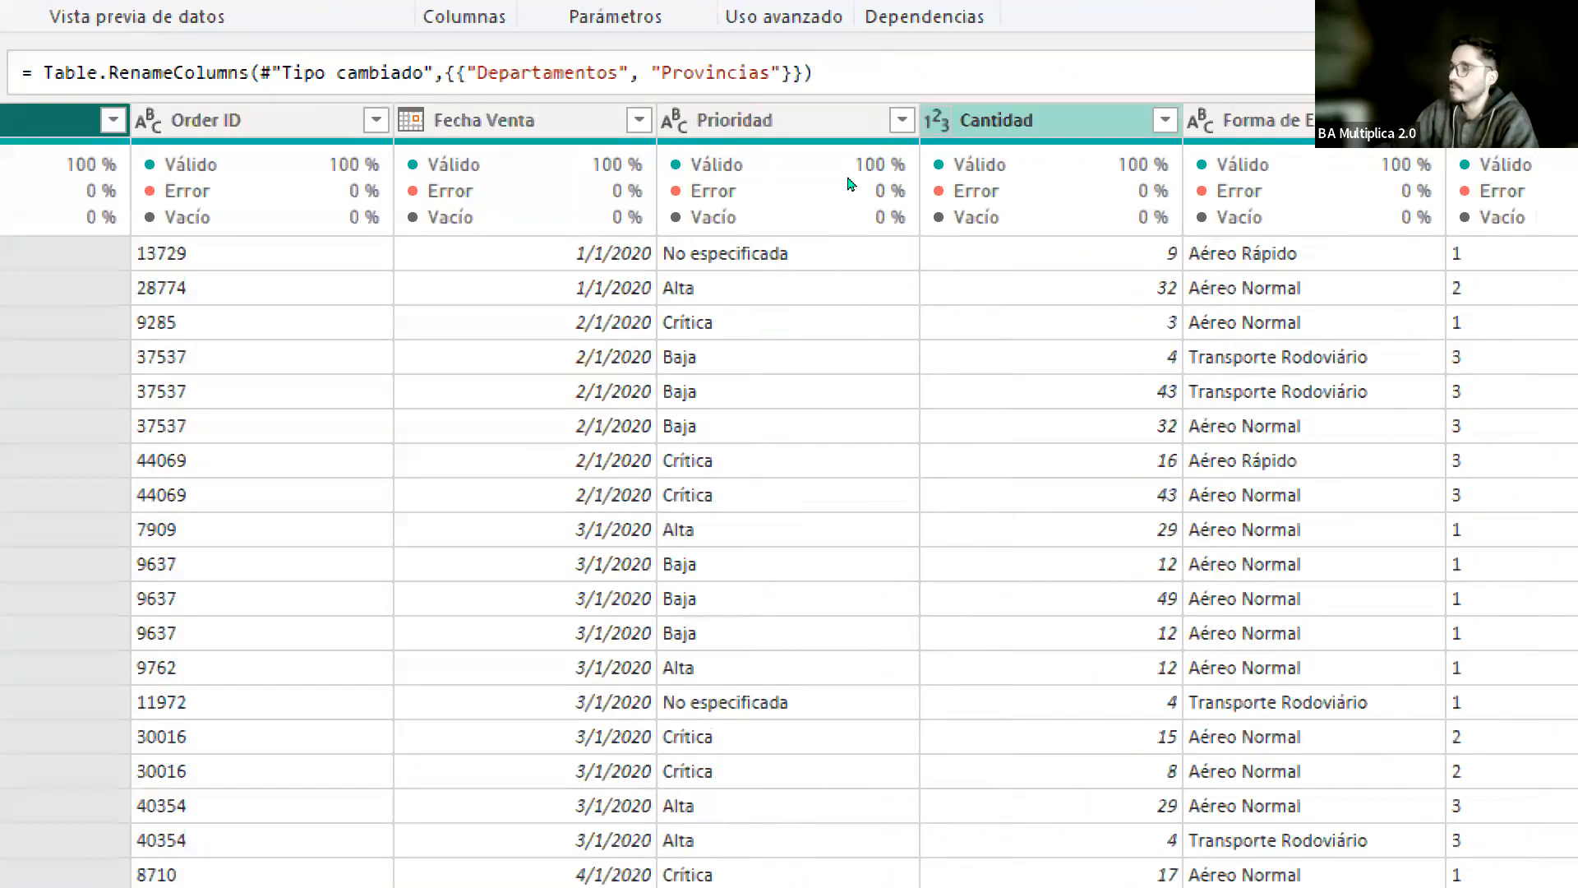
click(1292, 124)
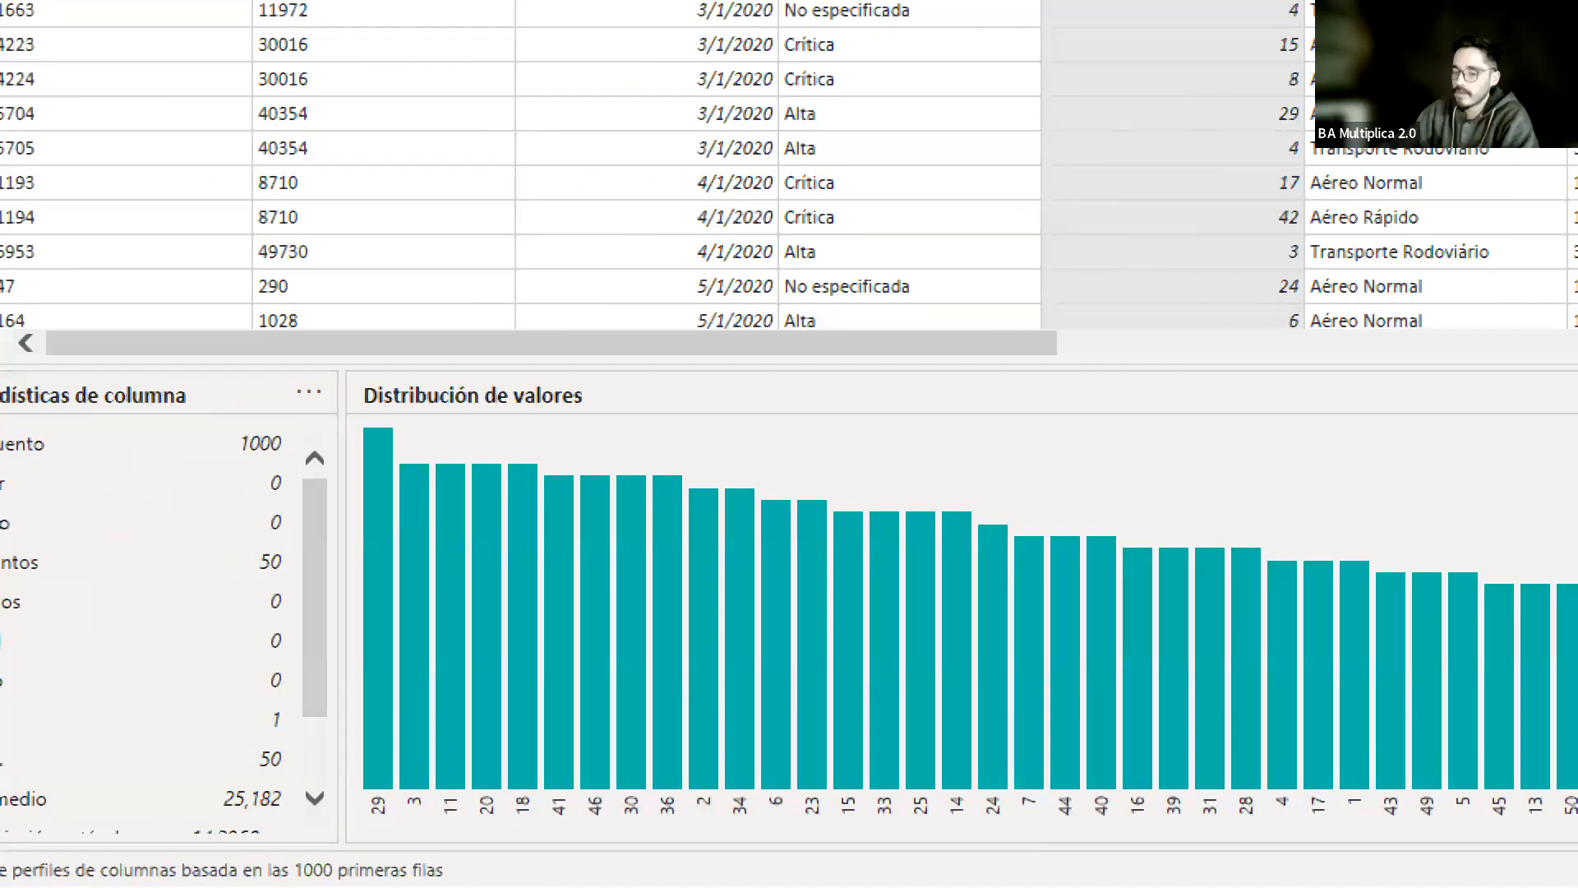
scroll(275, 797, down, 2)
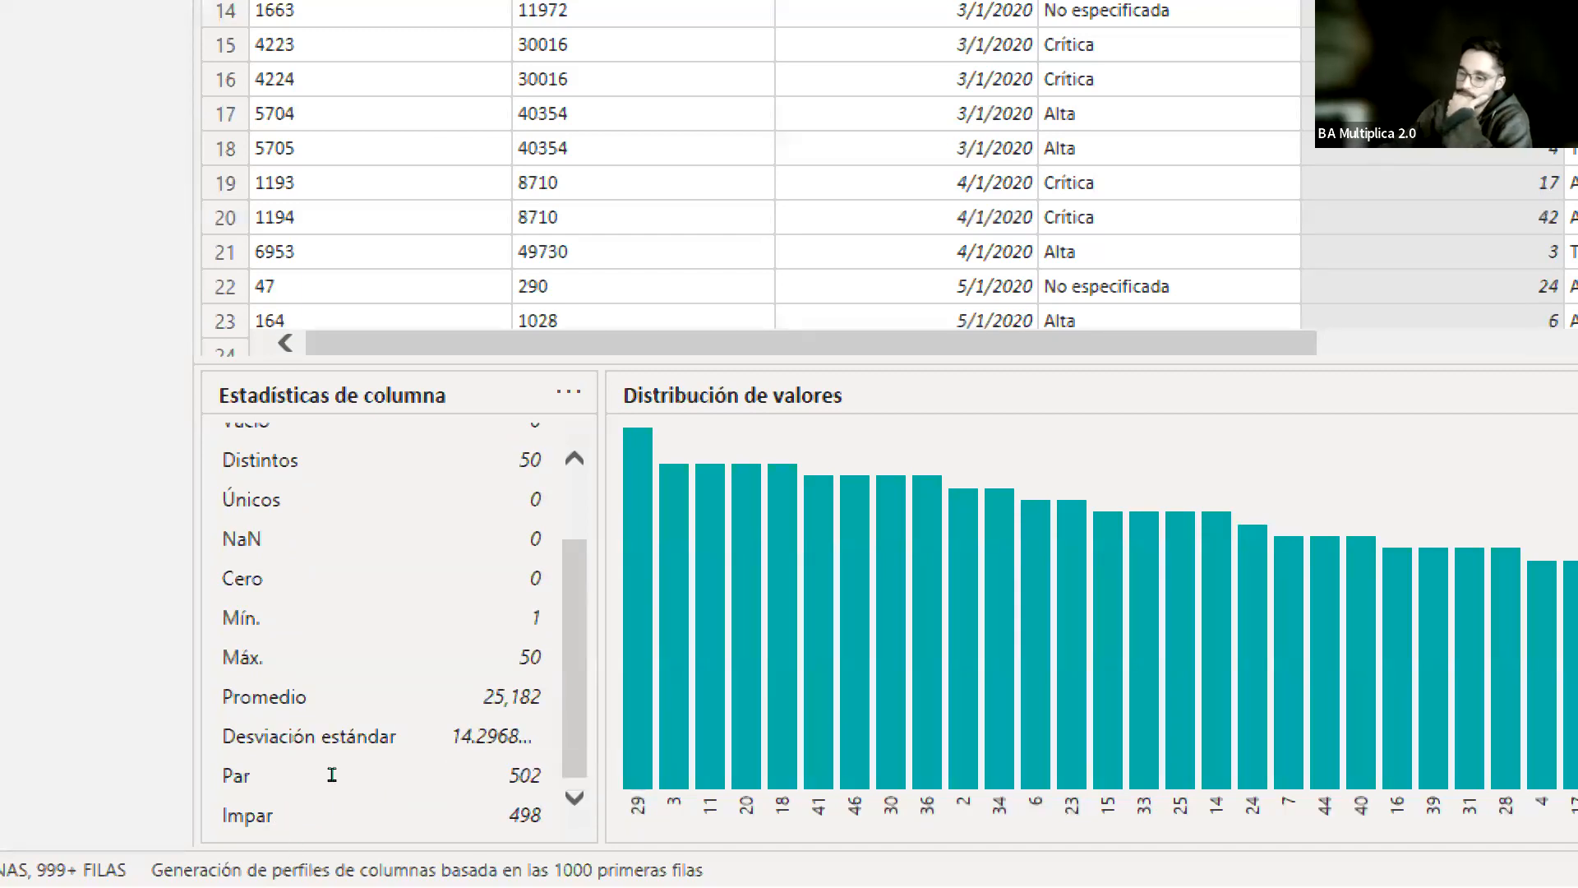
scroll(334, 760, up, 2)
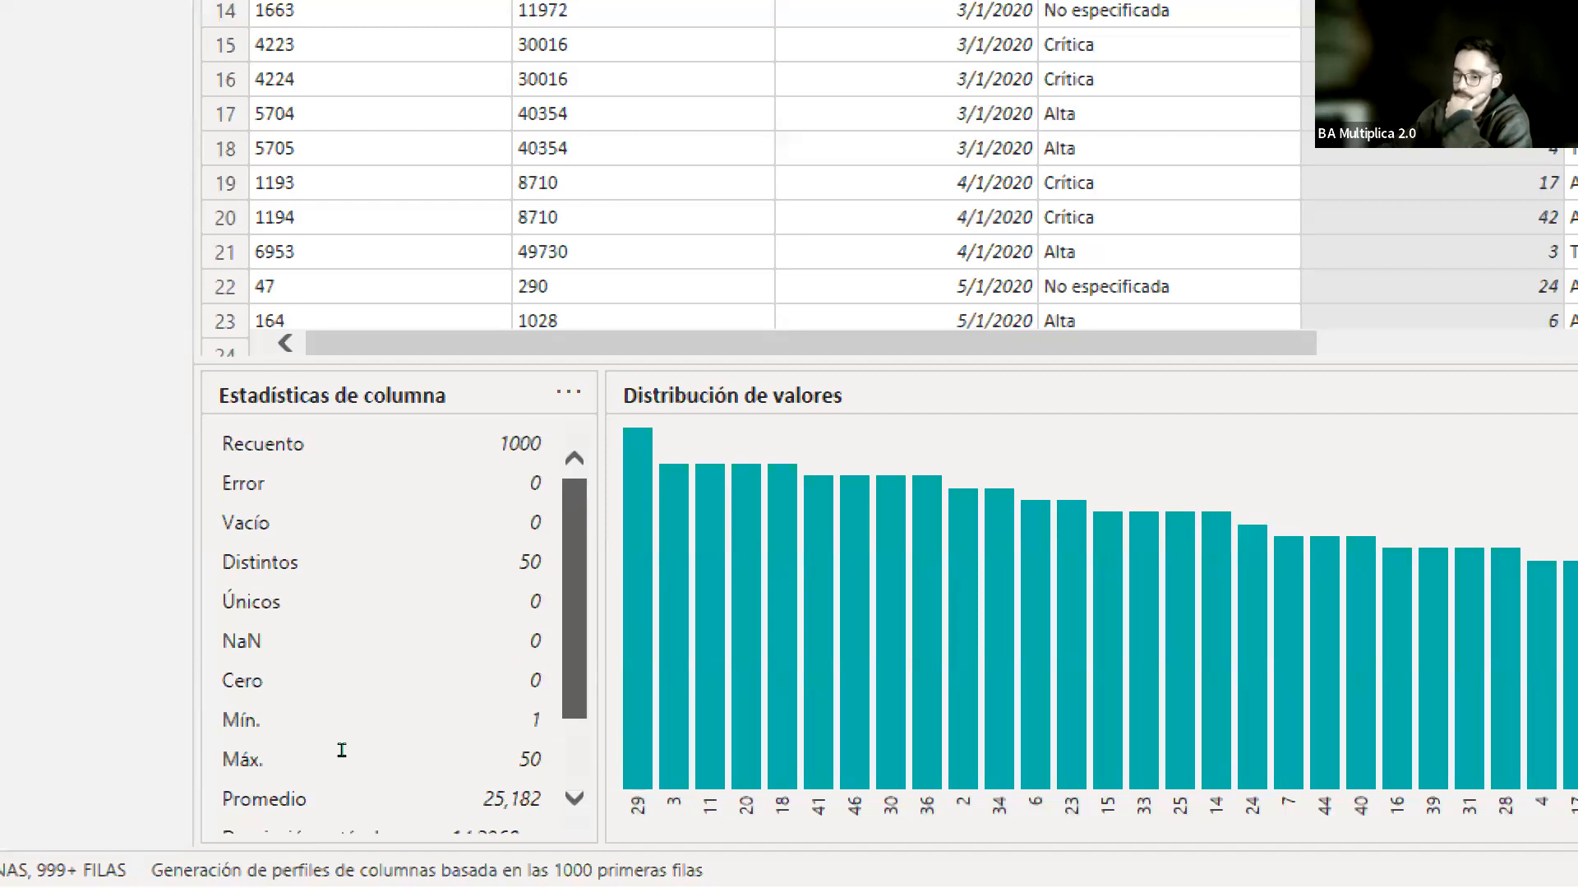
scroll(342, 750, down, 2)
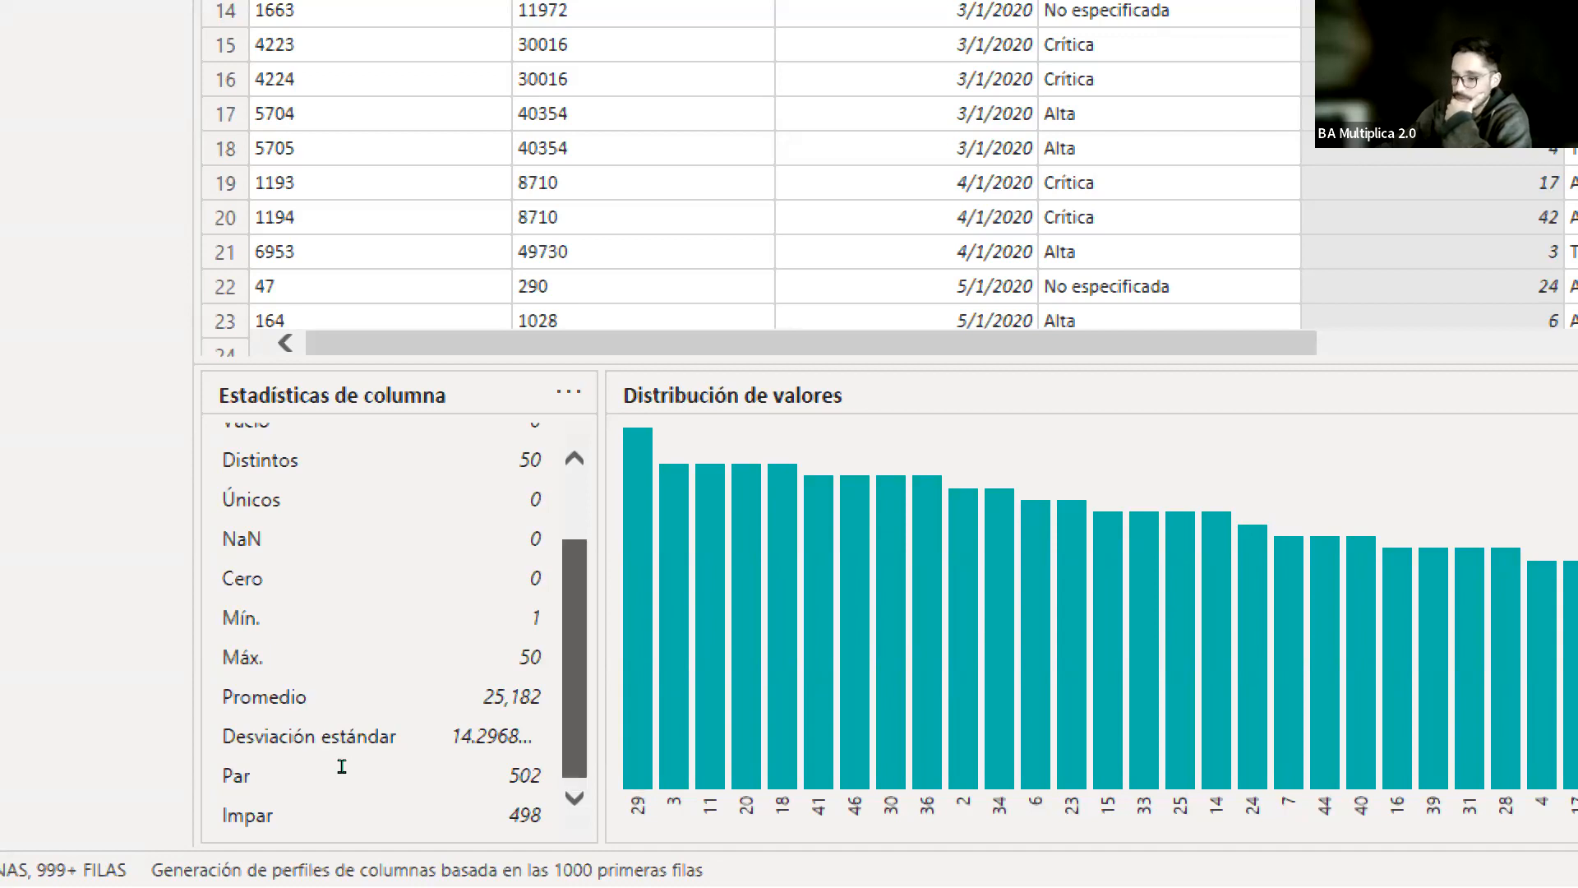
scroll(343, 680, up, 3)
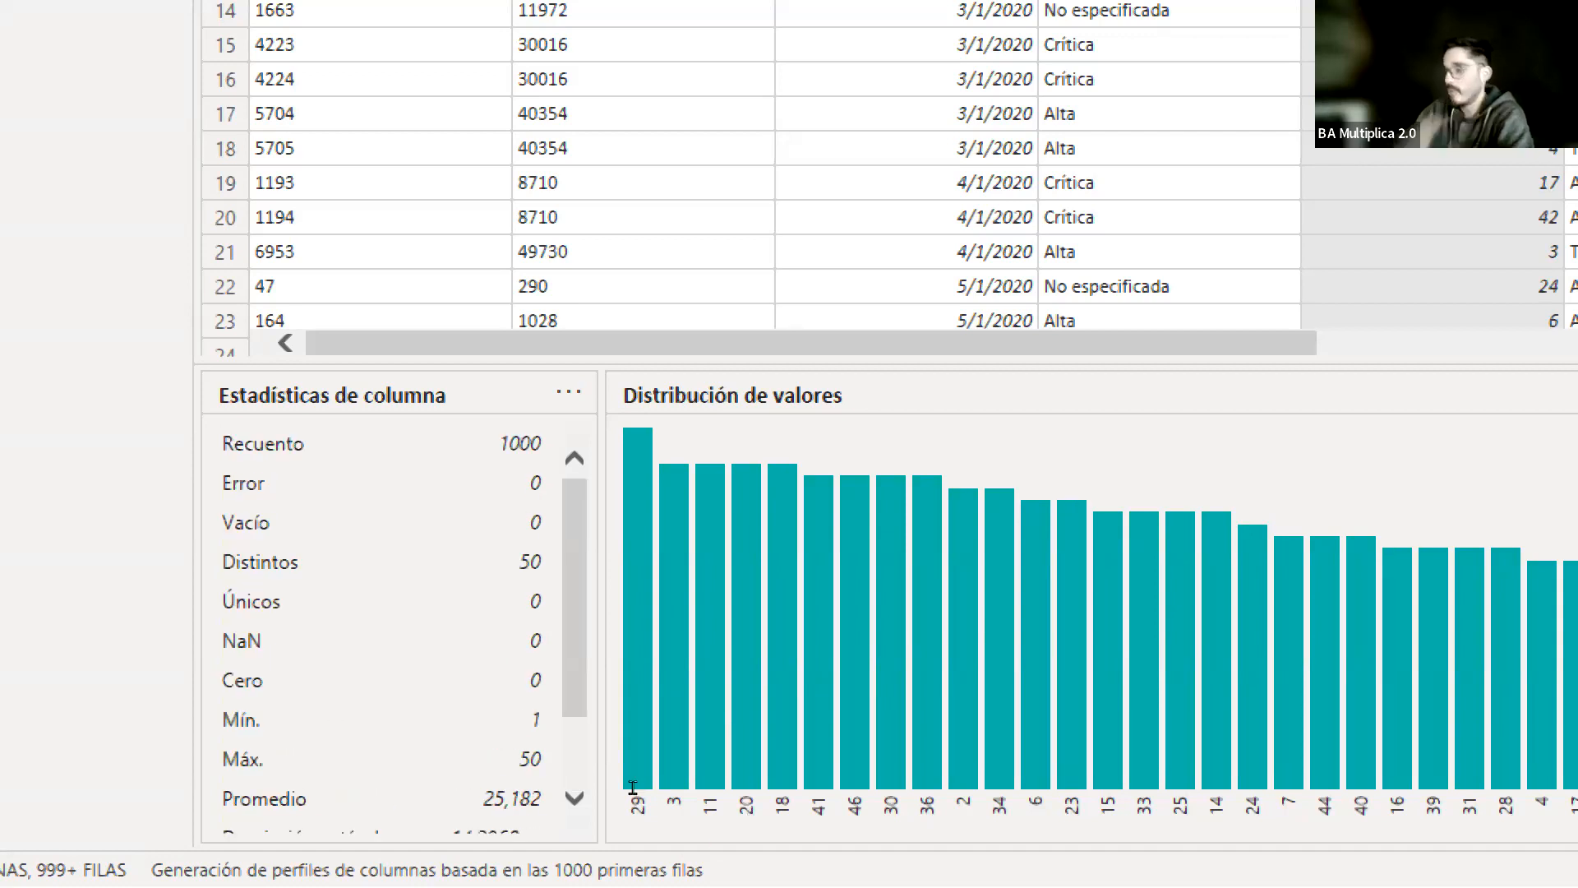
mouse_move(1108, 658)
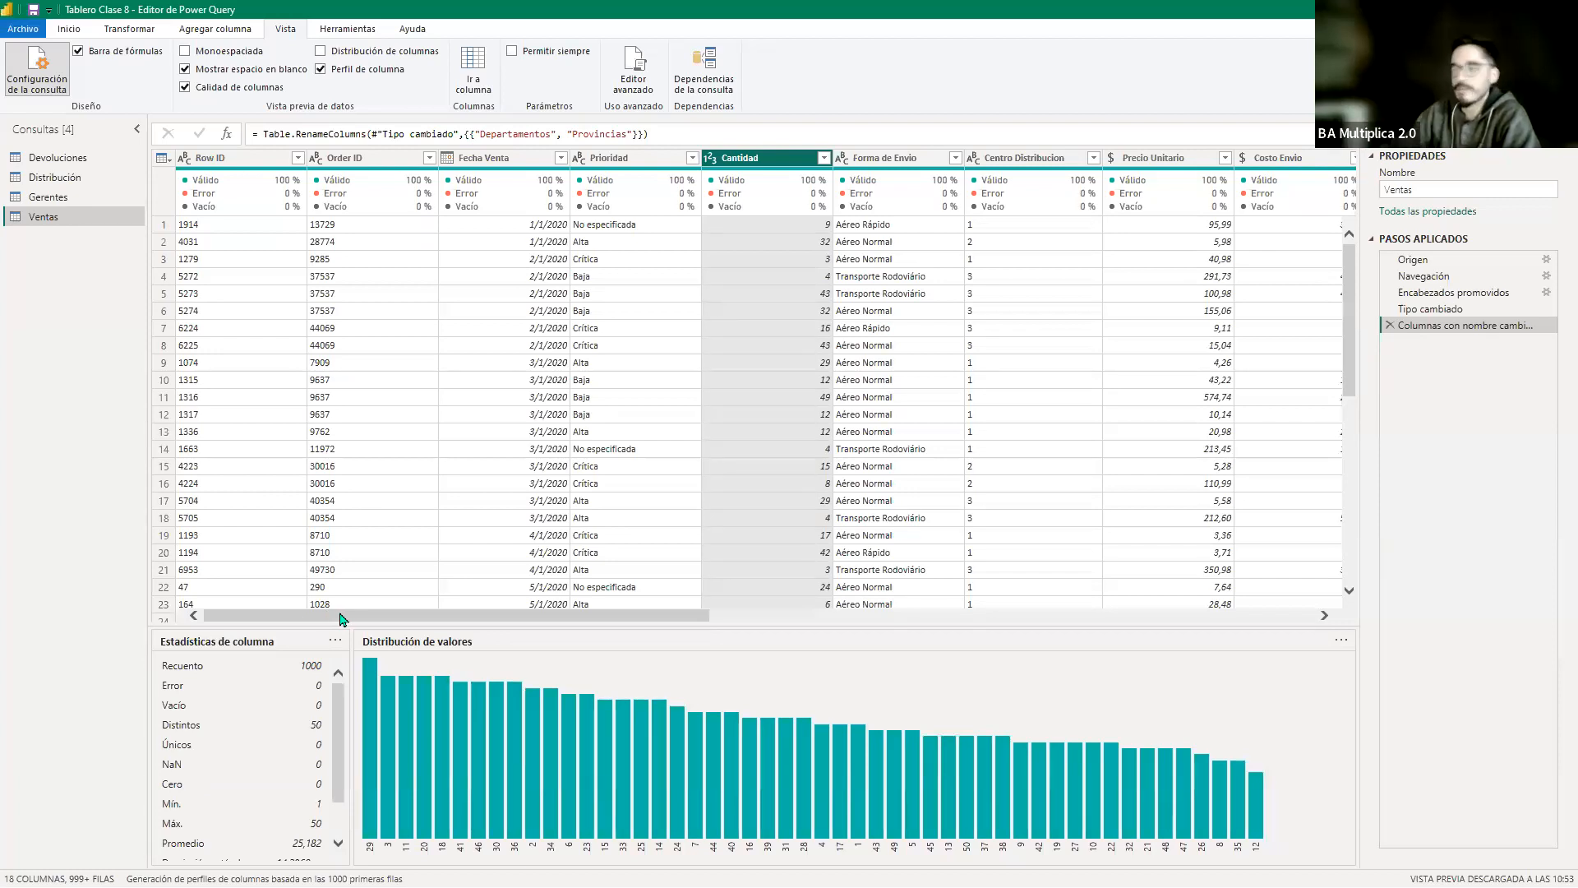
drag(360, 617, 271, 614)
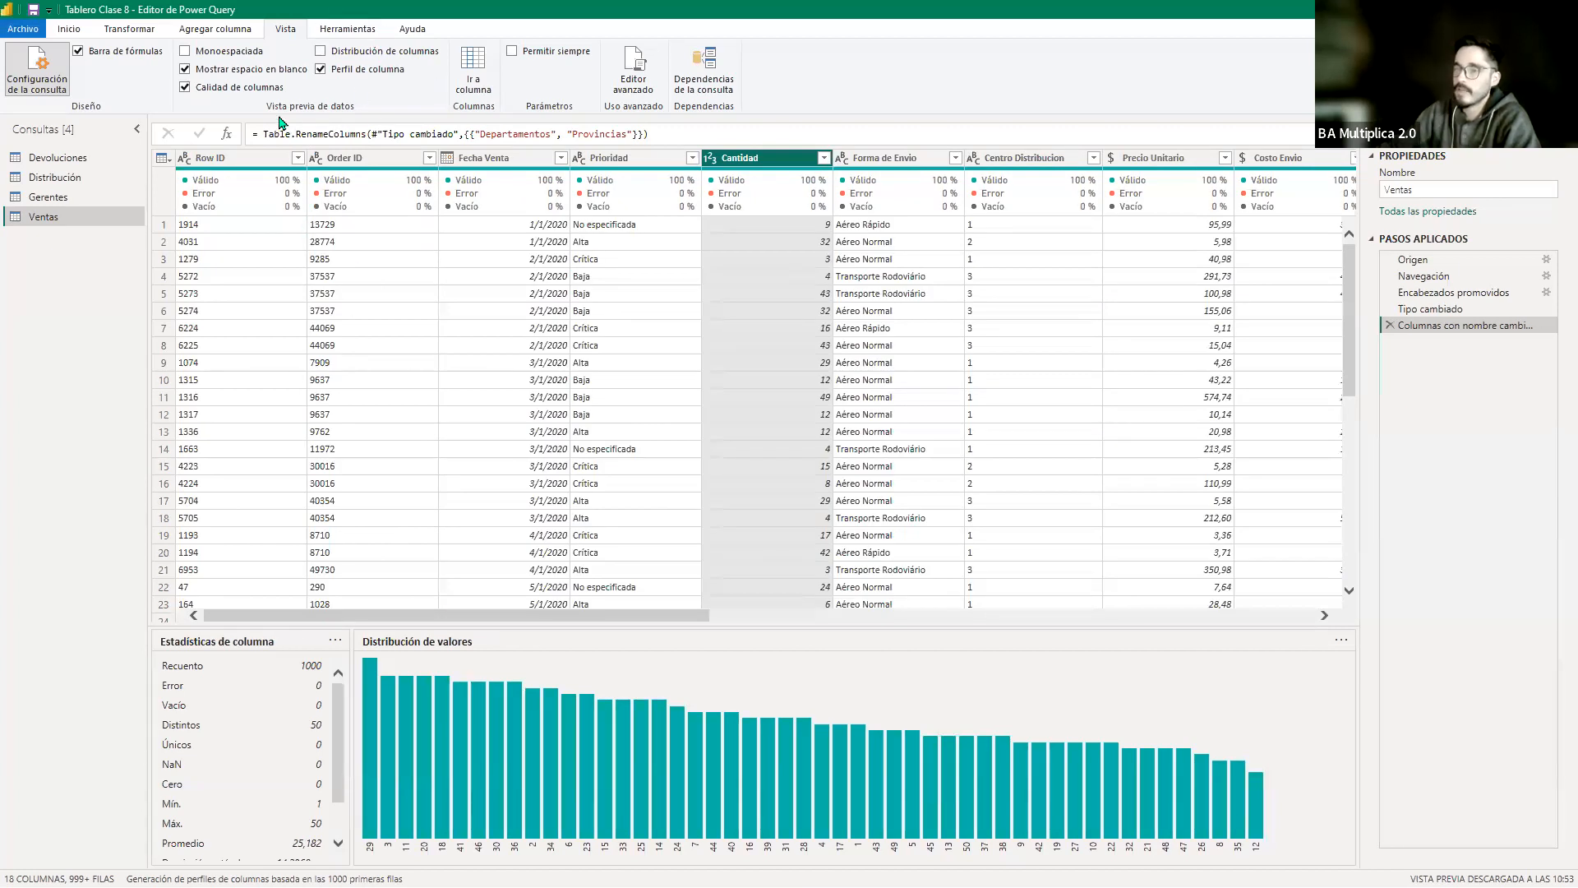
Step: Show the column distribution charts in the Ventas query and review them across all its columns
click(359, 54)
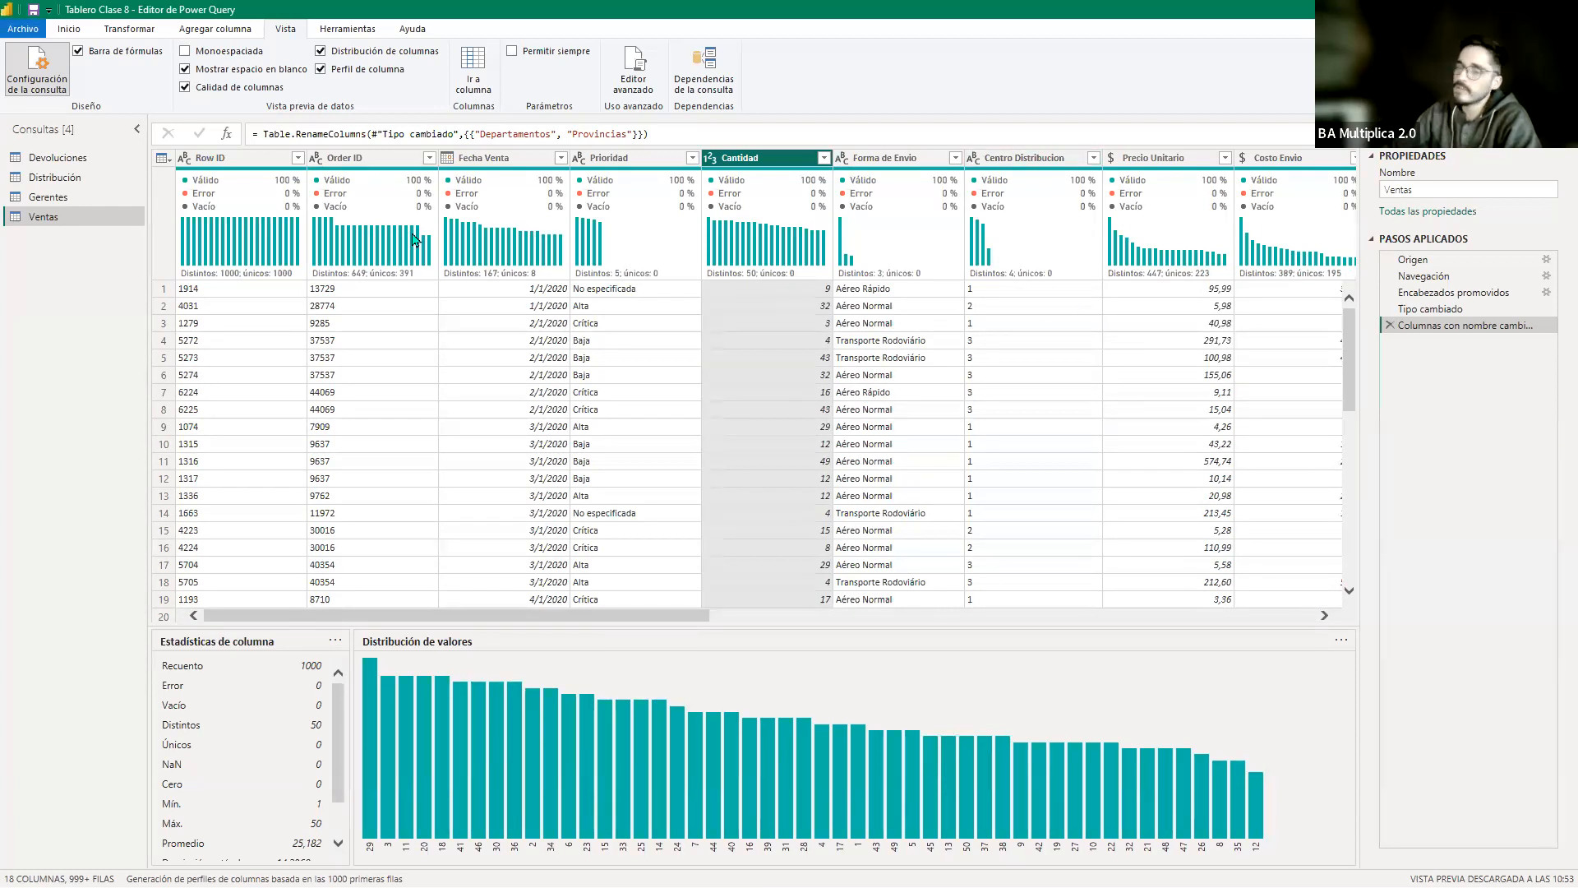
drag(615, 615, 1154, 604)
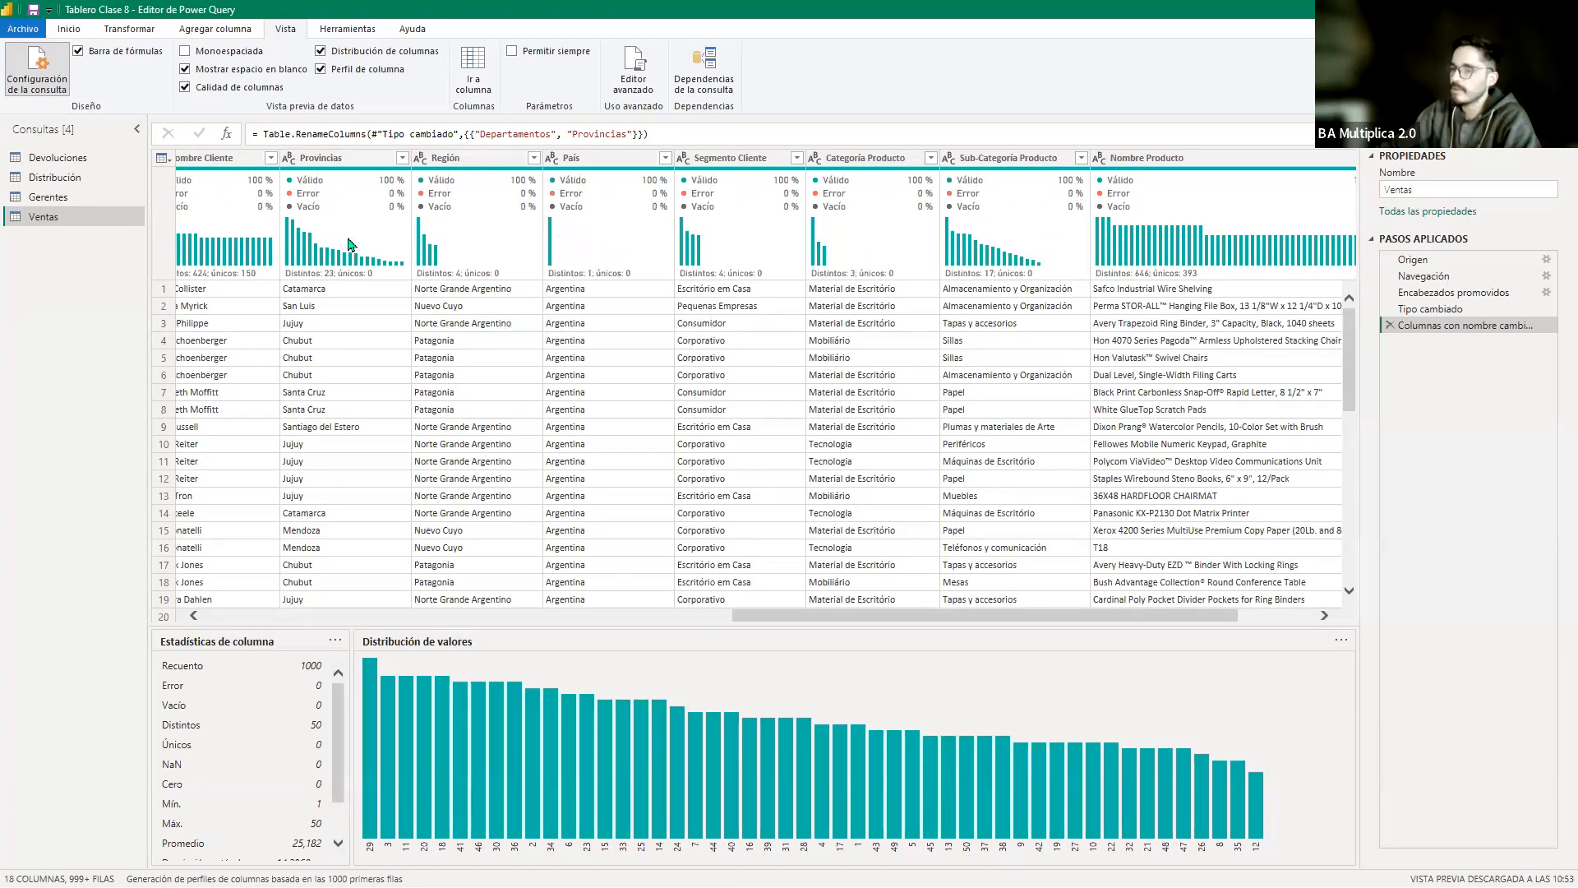
scroll(1001, 612, left, 5)
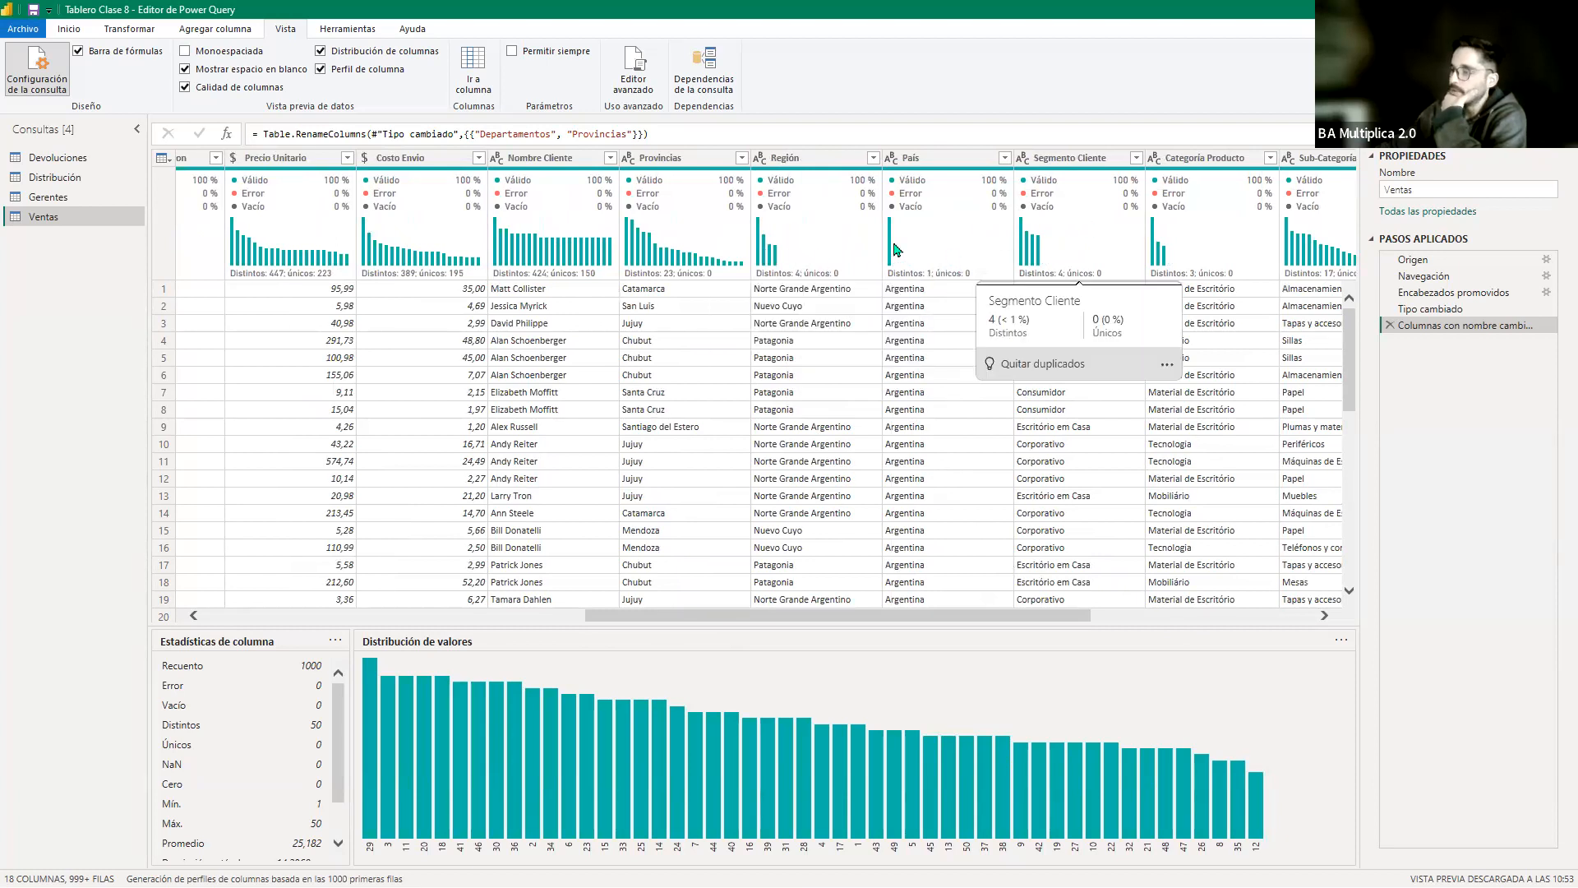
click(194, 615)
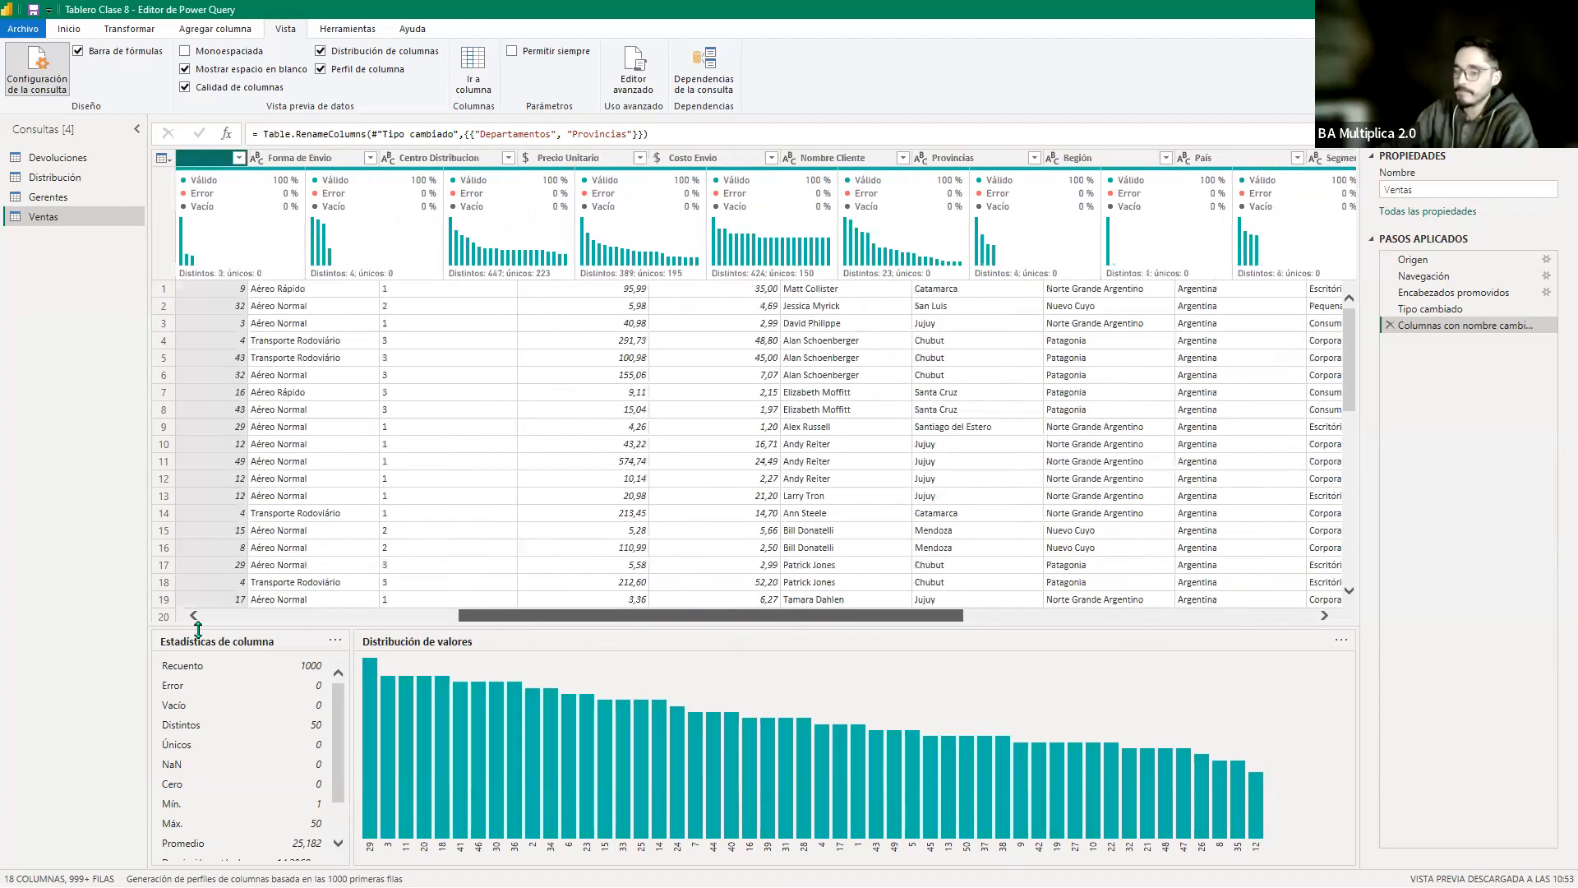
drag(198, 630, 155, 629)
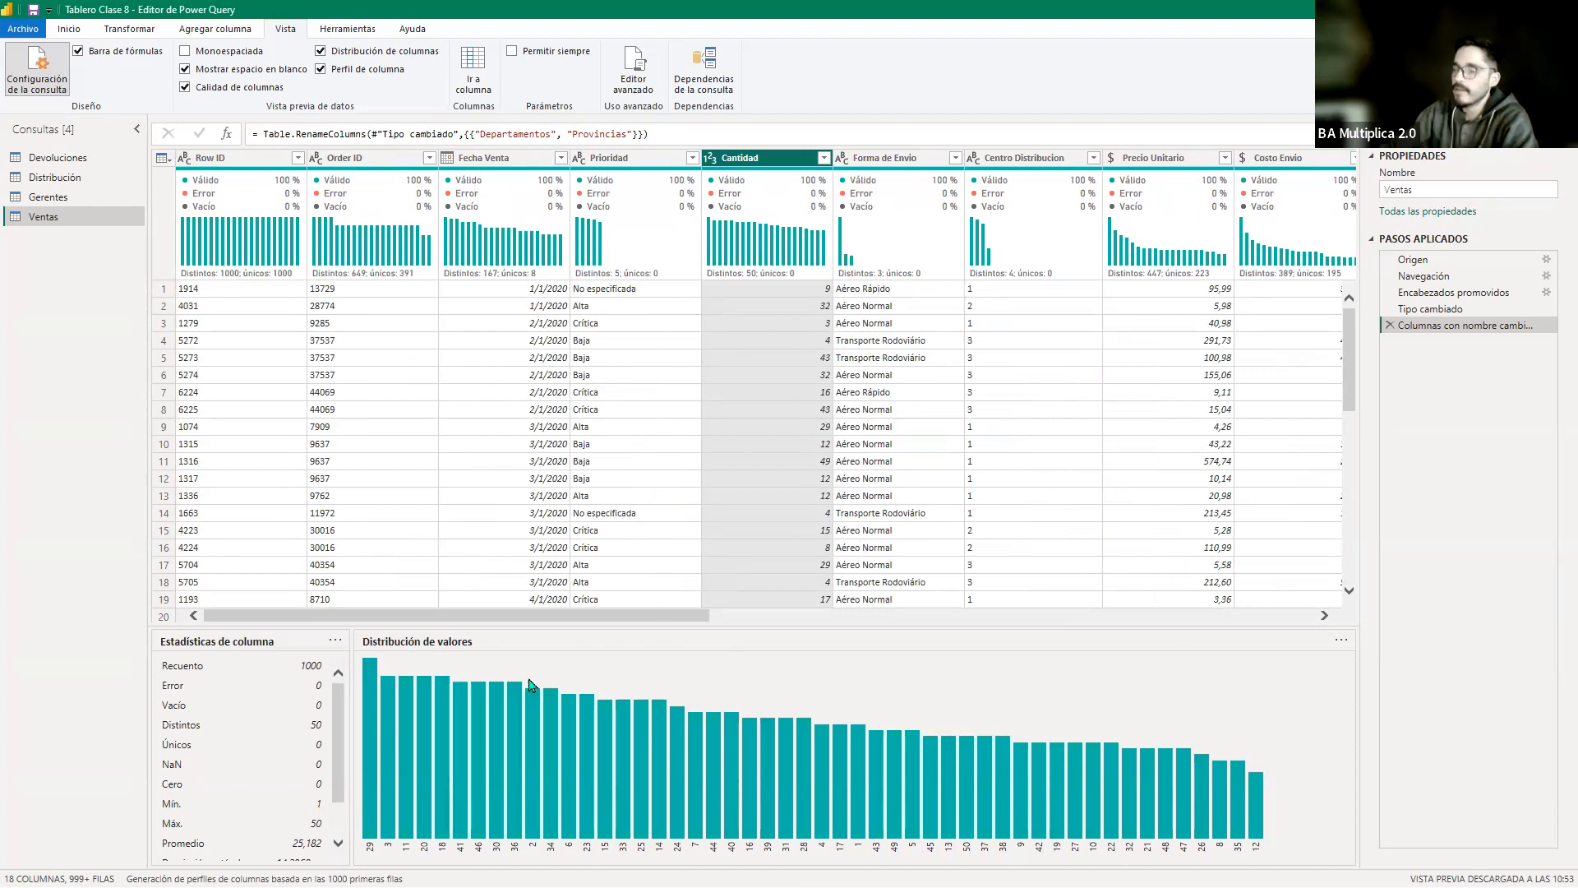
mouse_move(390, 251)
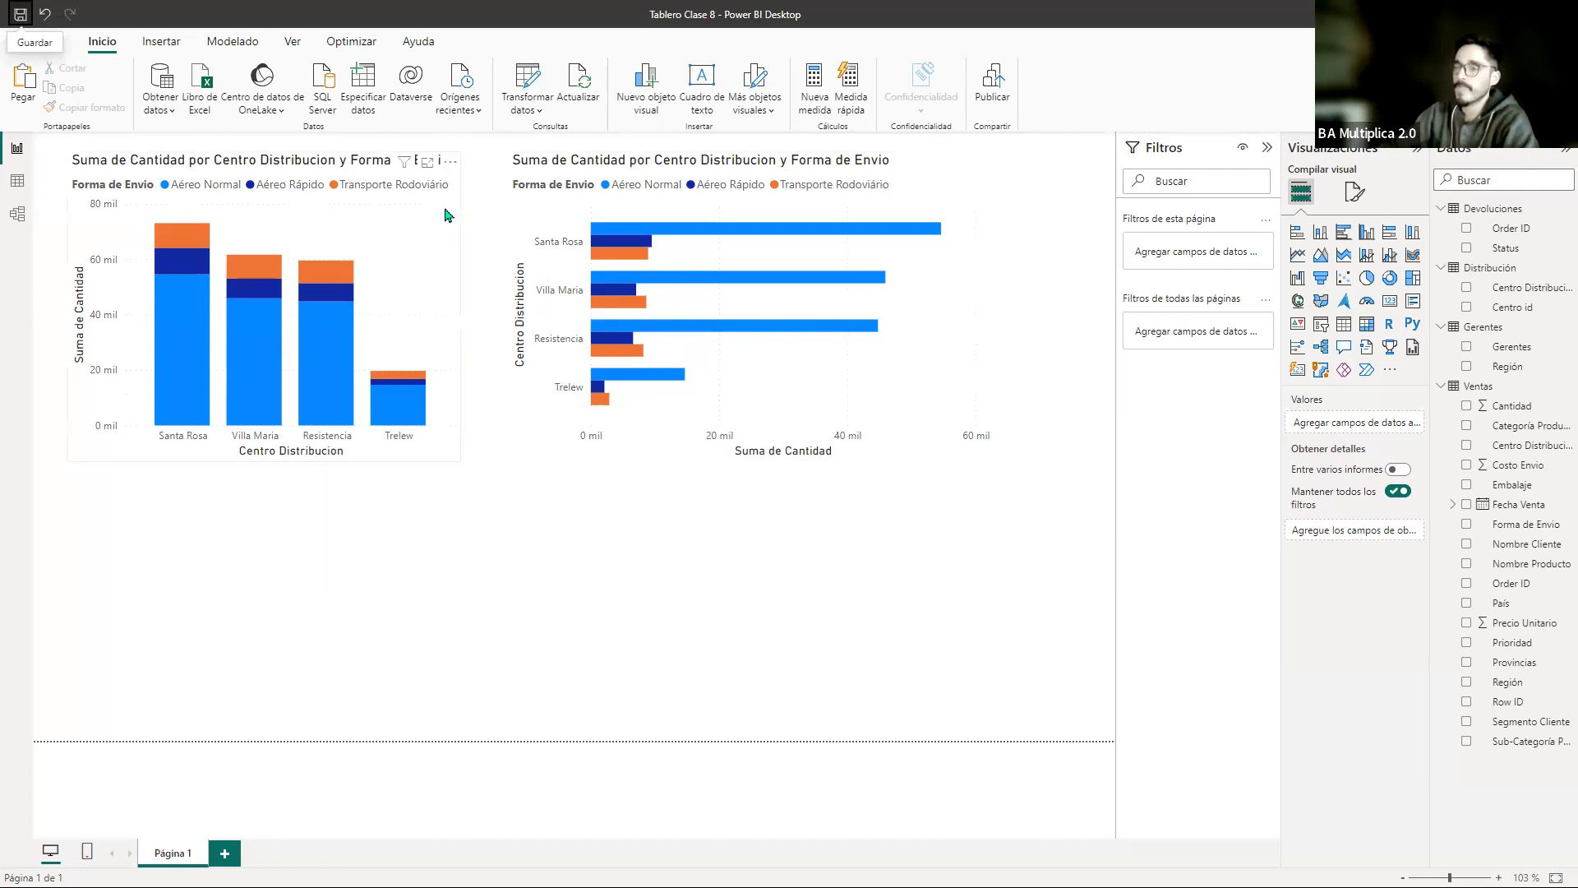
Step: Switch to the Power BI Desktop report and highlight Transporte Rodoviário in the quantity charts through the stacked column chart's legend
click(393, 185)
click(496, 199)
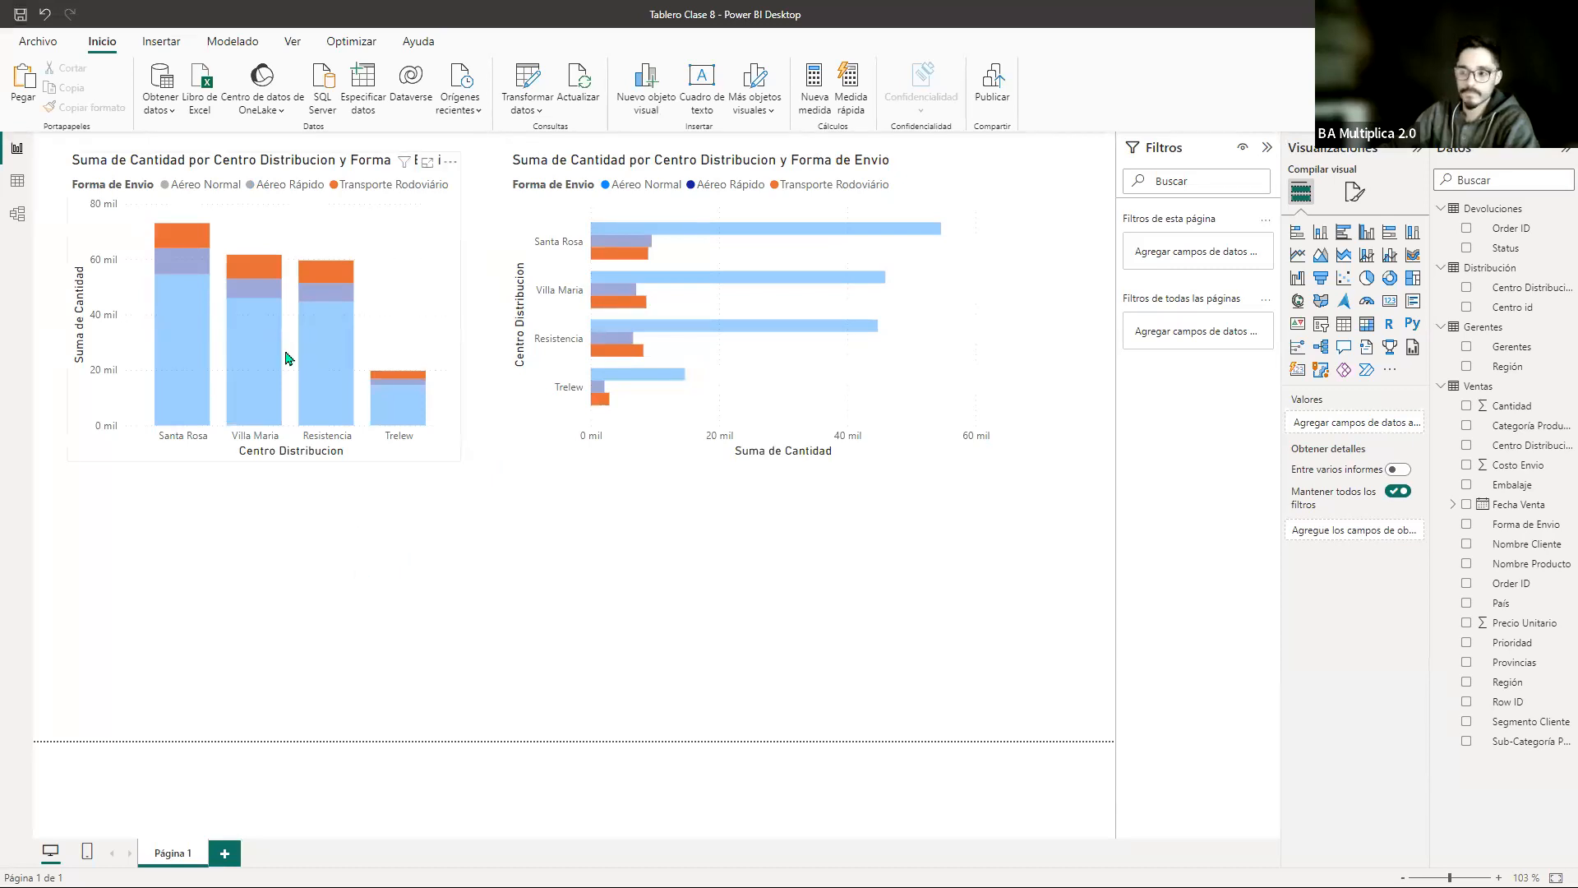
Step: Clear the legend highlight and reduce the height of the stacked column and clustered bar charts so their lower edges align
click(299, 427)
drag(265, 463, 265, 446)
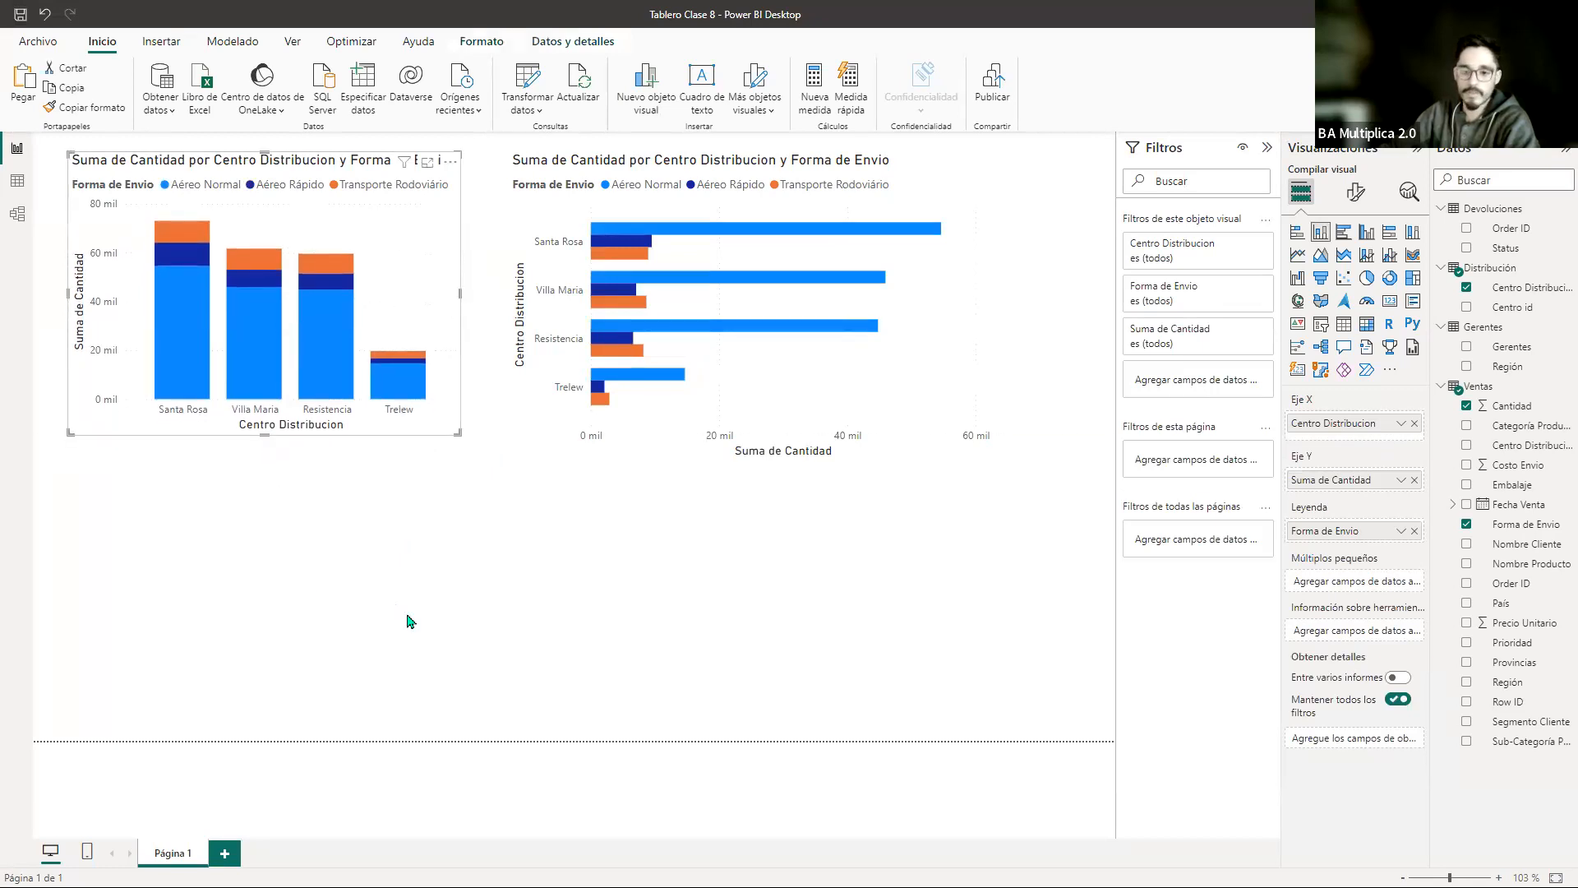
click(568, 441)
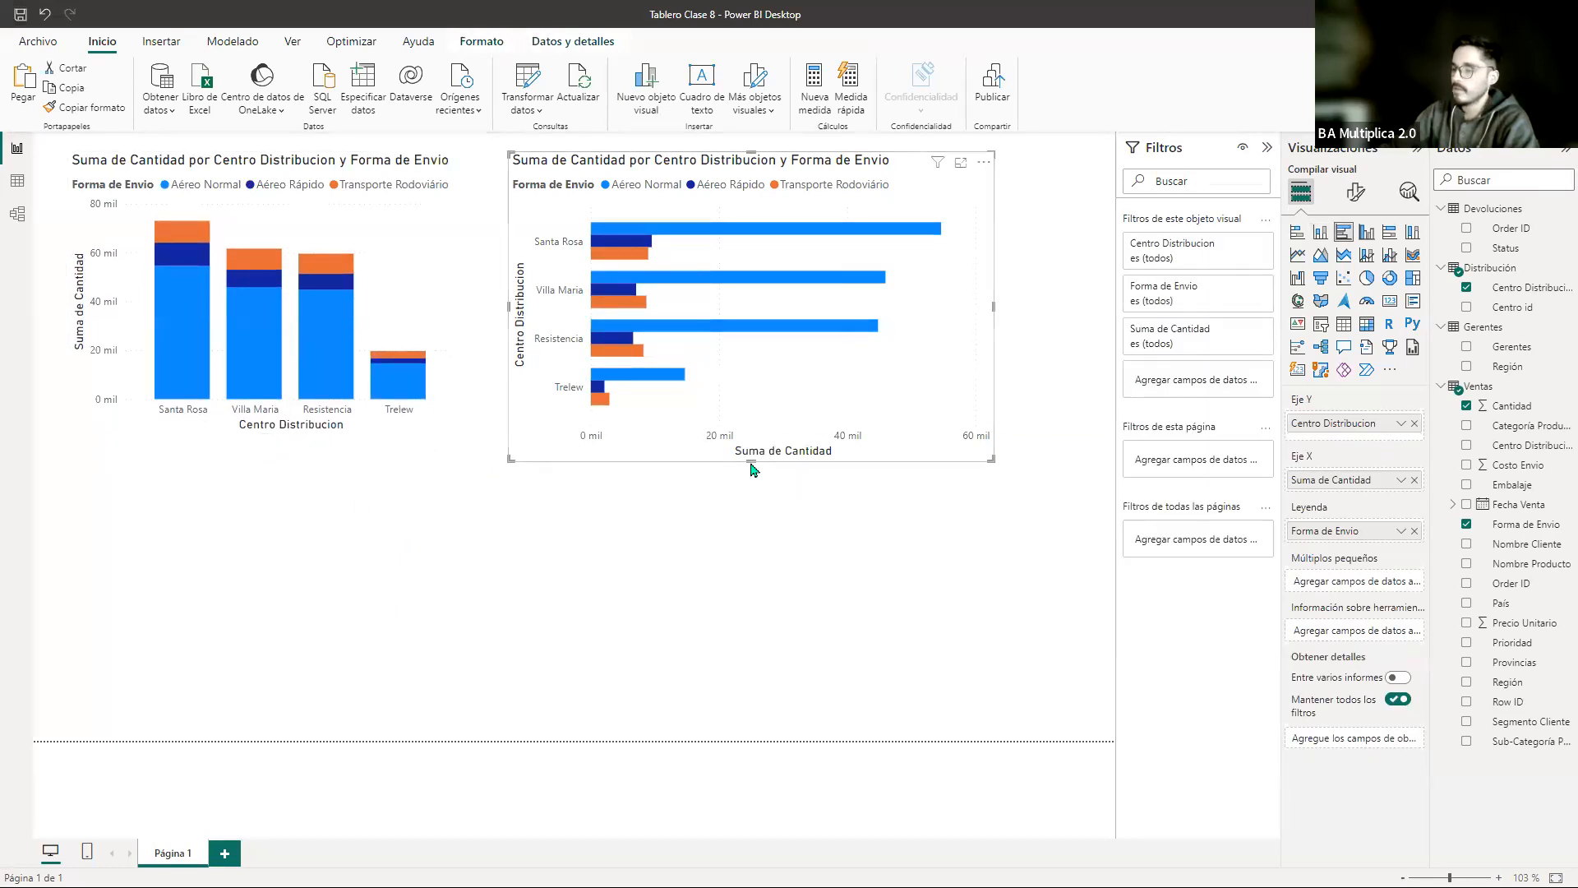
drag(749, 458, 744, 433)
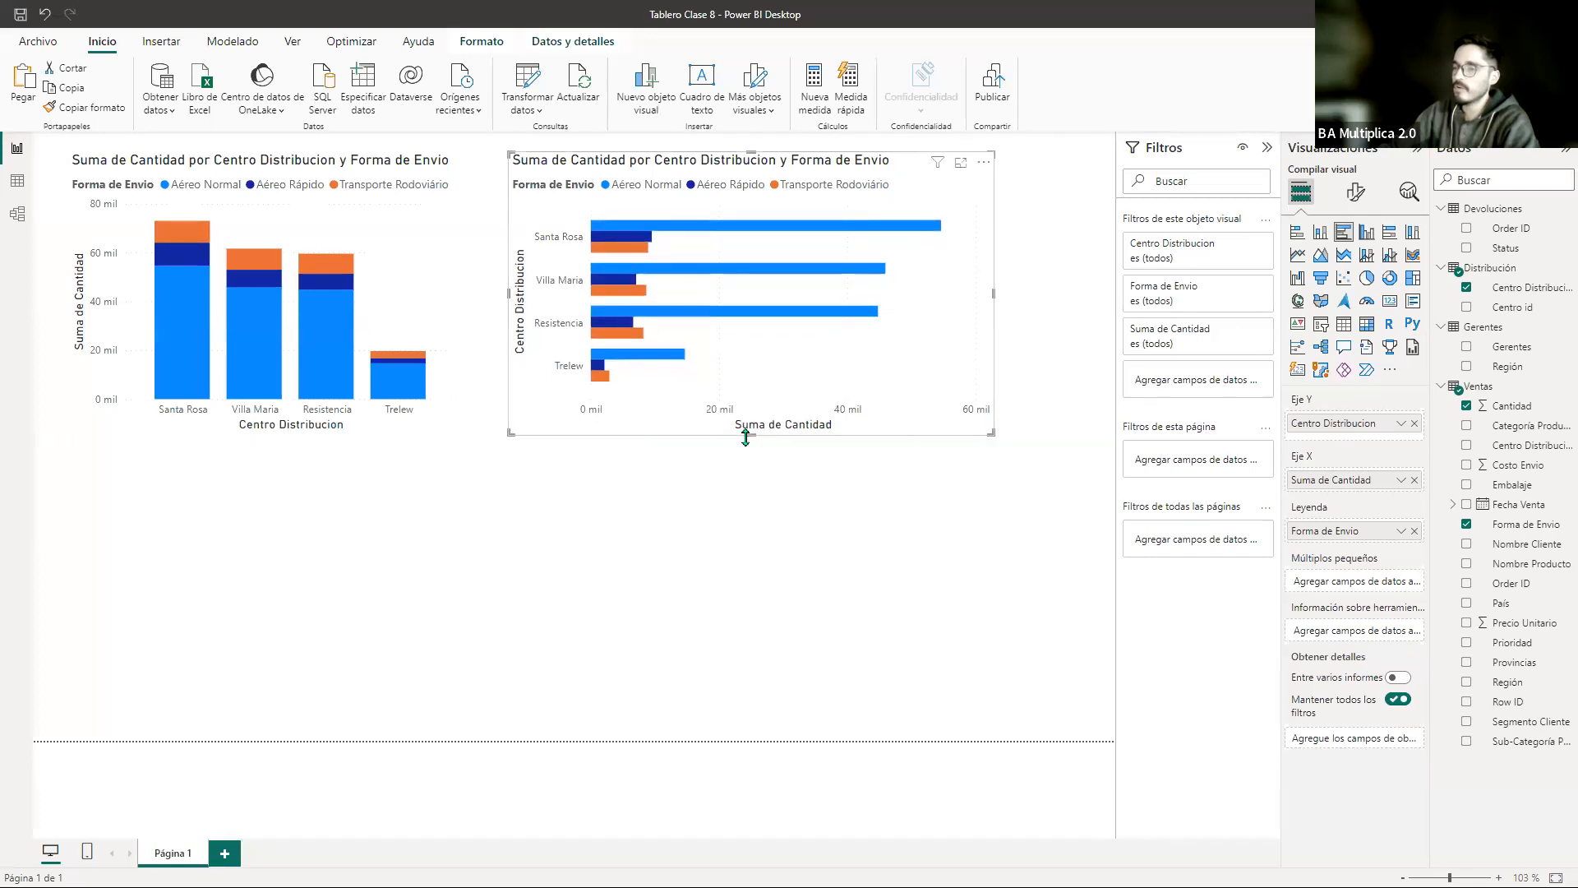
Step: Add a second report page and rename the first page Distribución
double_click(174, 853)
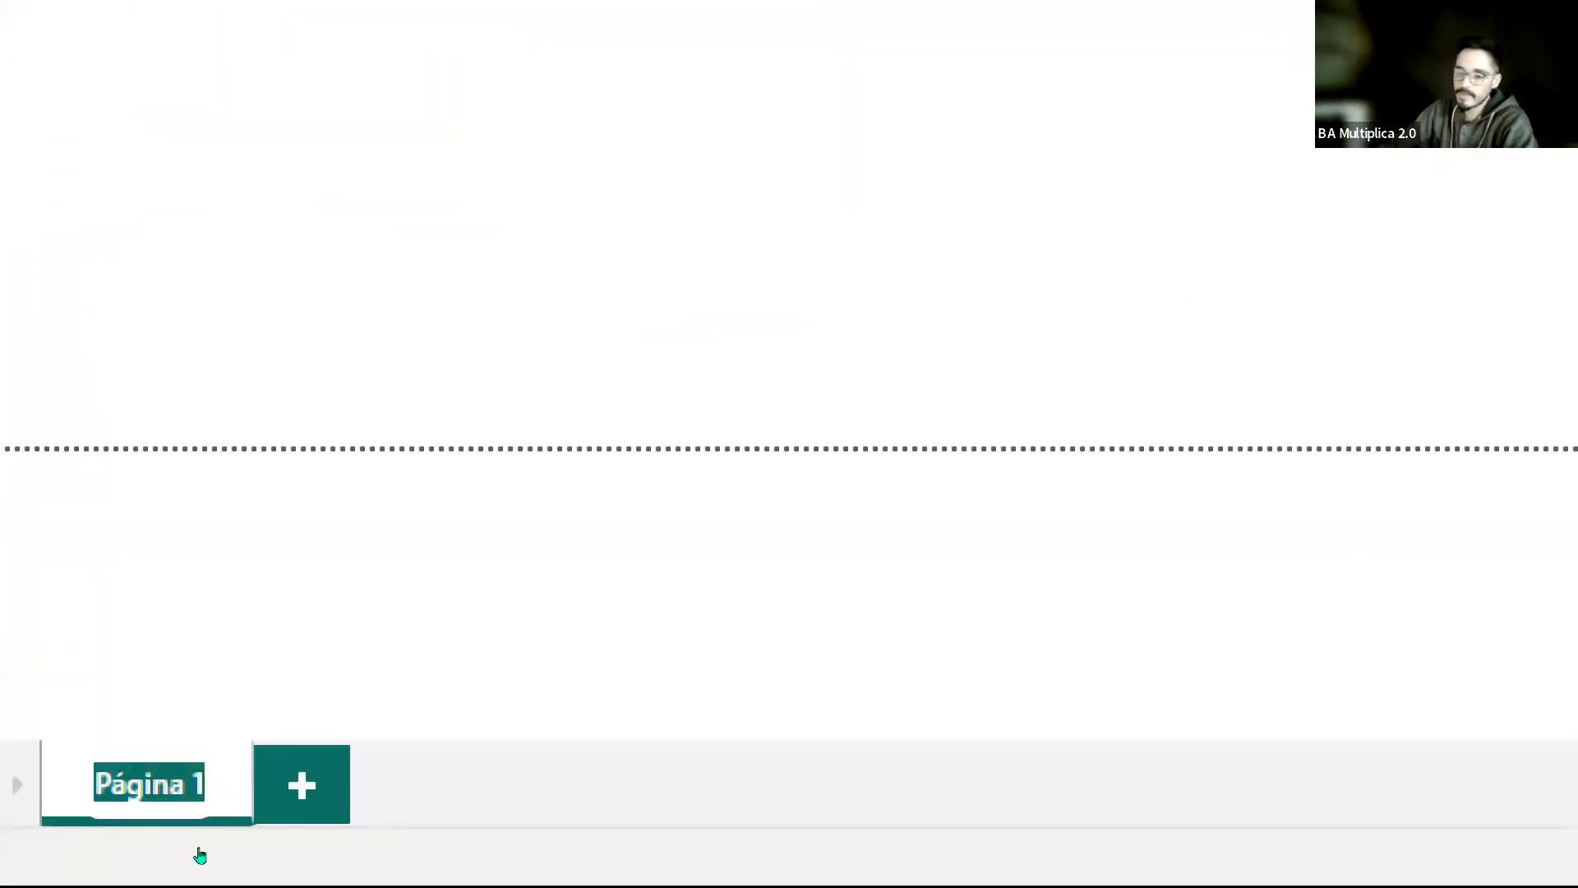
click(301, 785)
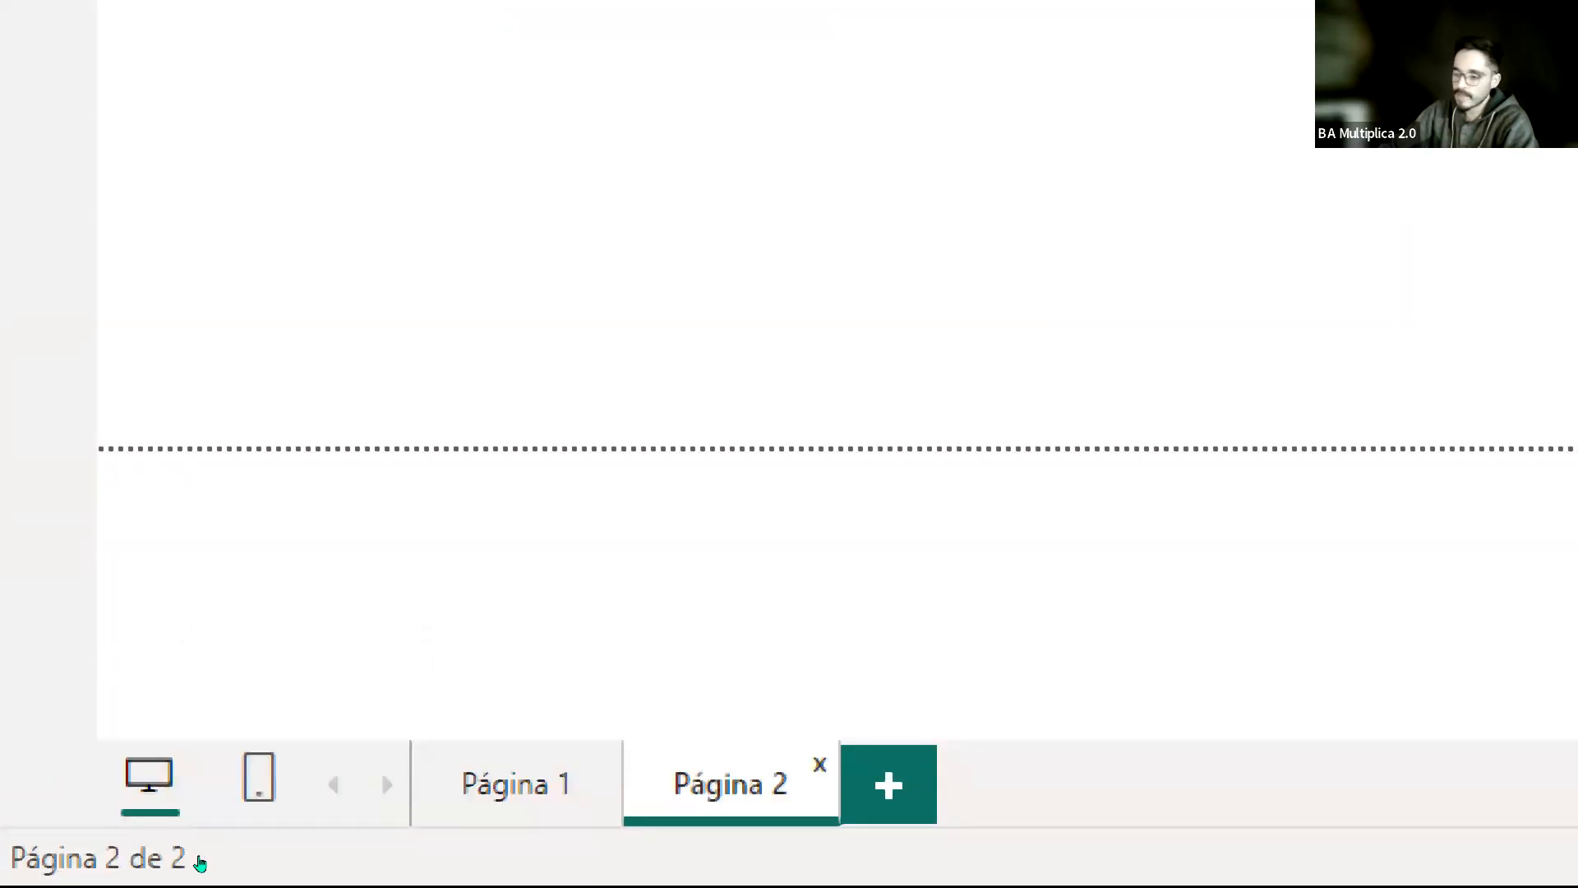
double_click(149, 784)
text(D)
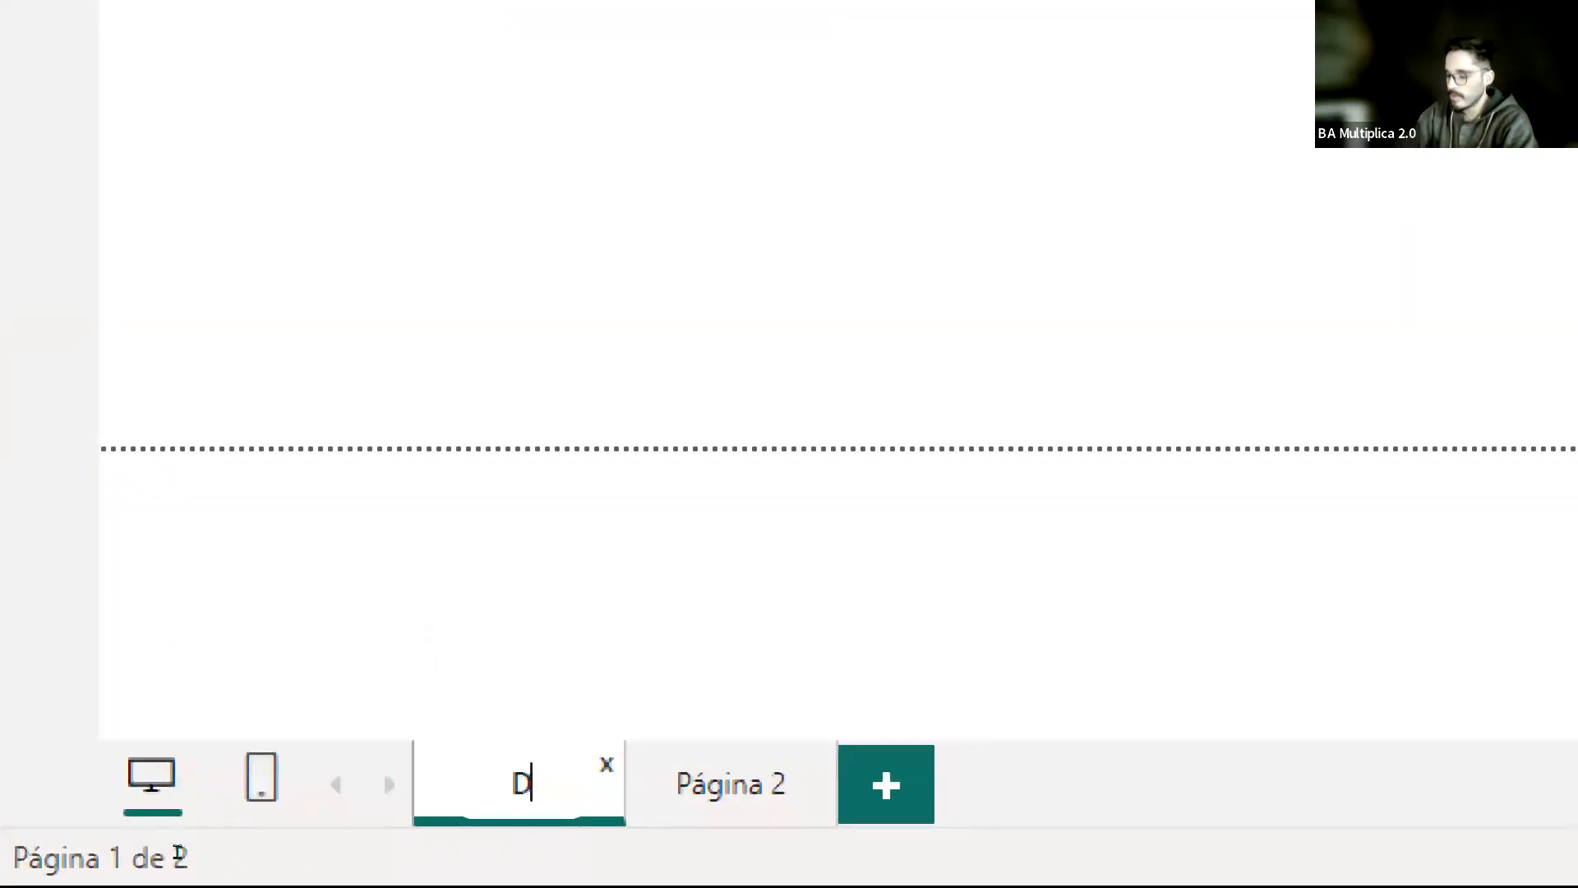
text(istribución)
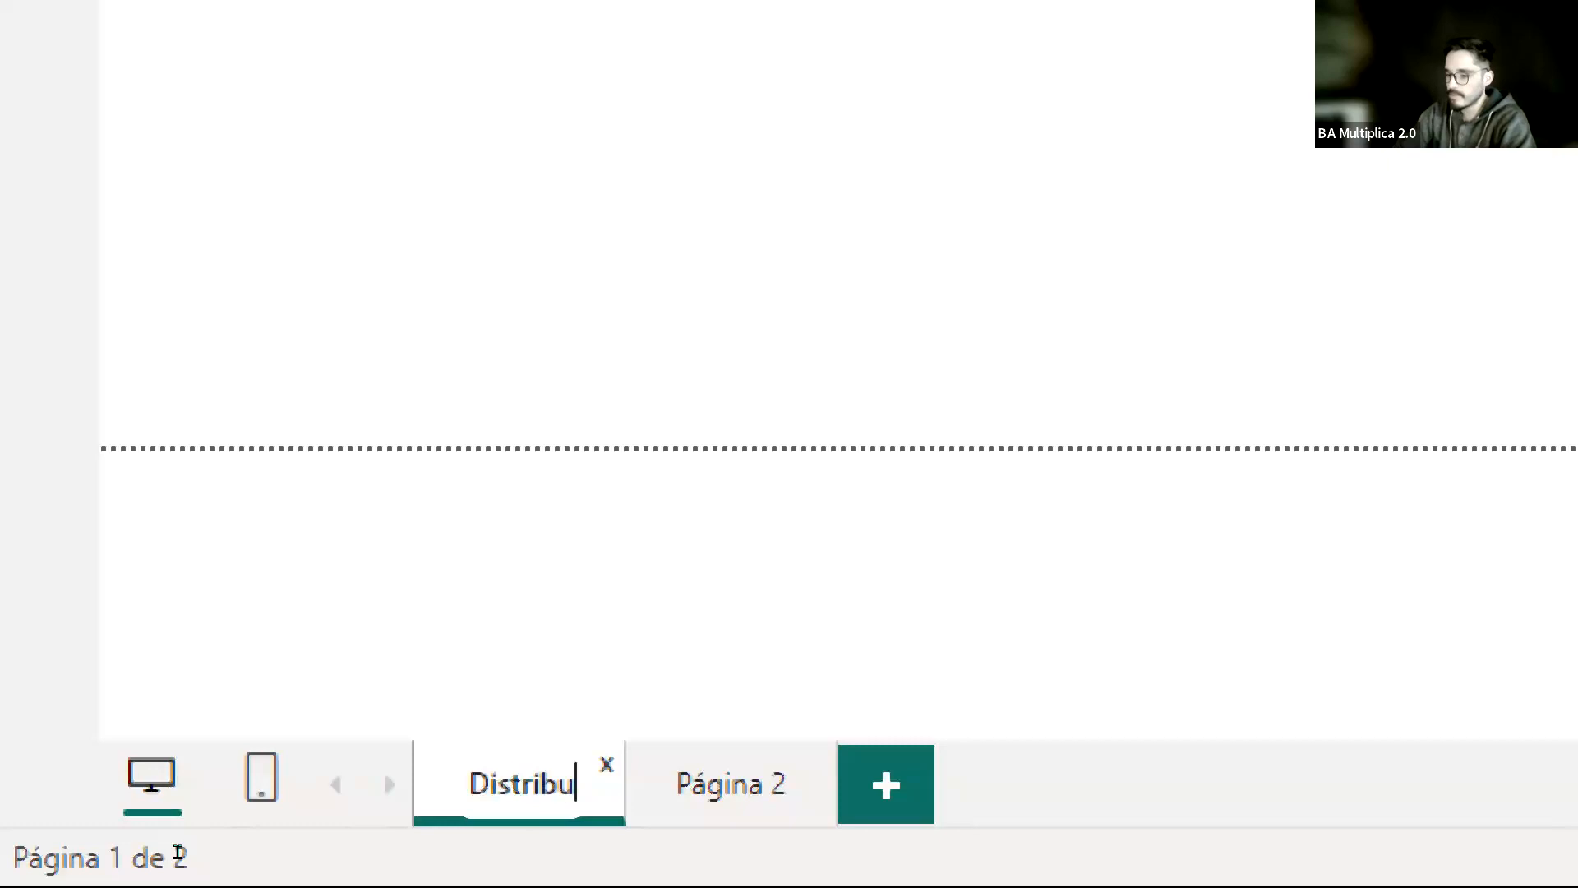
key(Return)
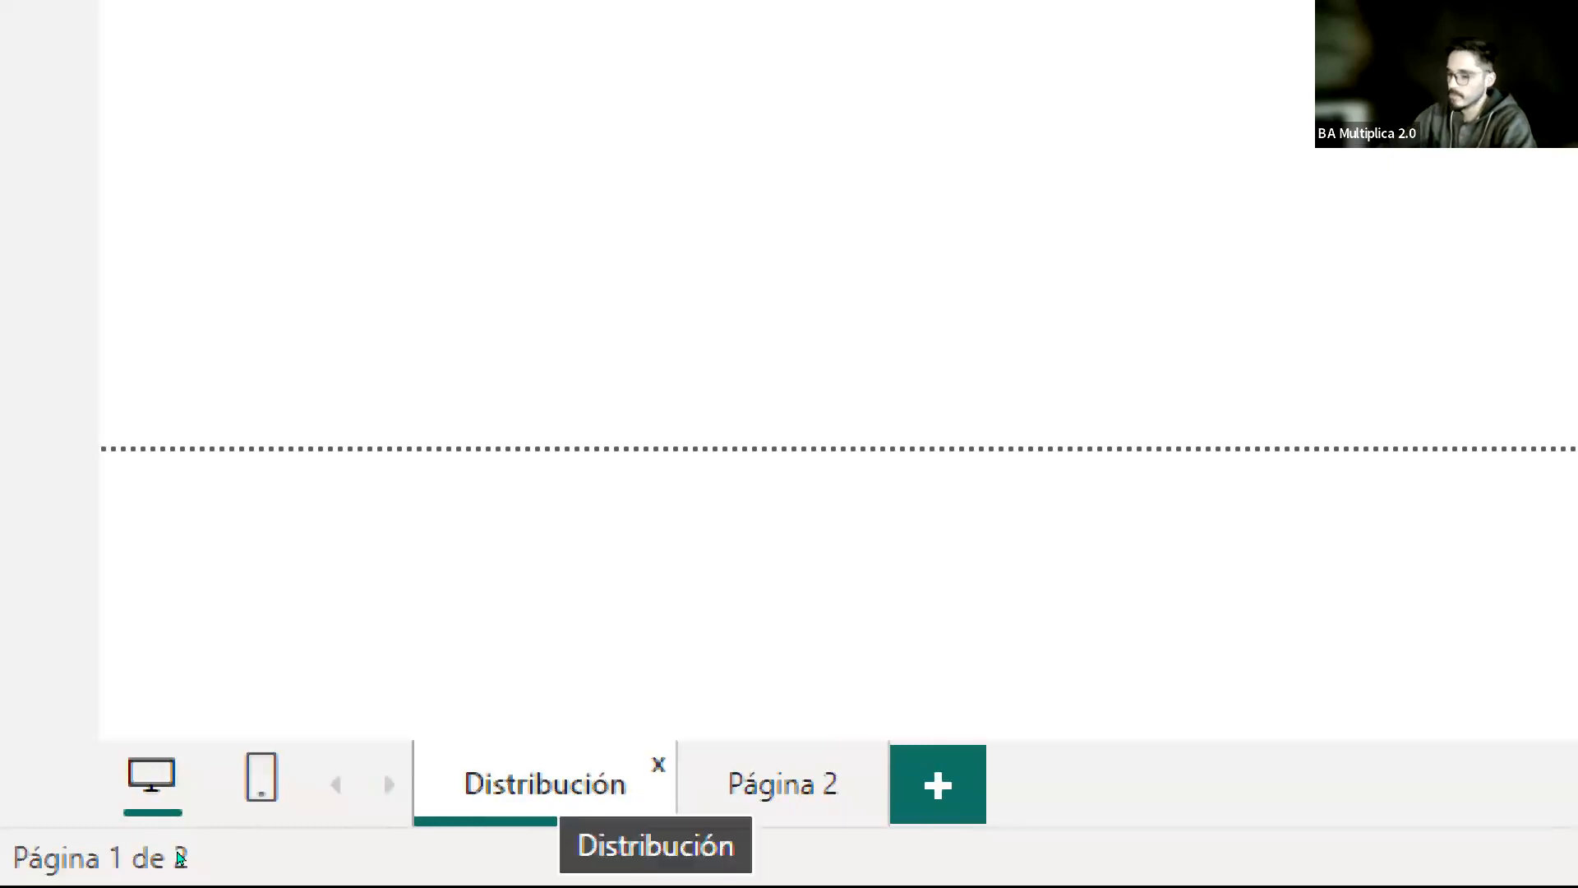
Step: Rename the second report page Ventas
double_click(781, 784)
text(Ventas)
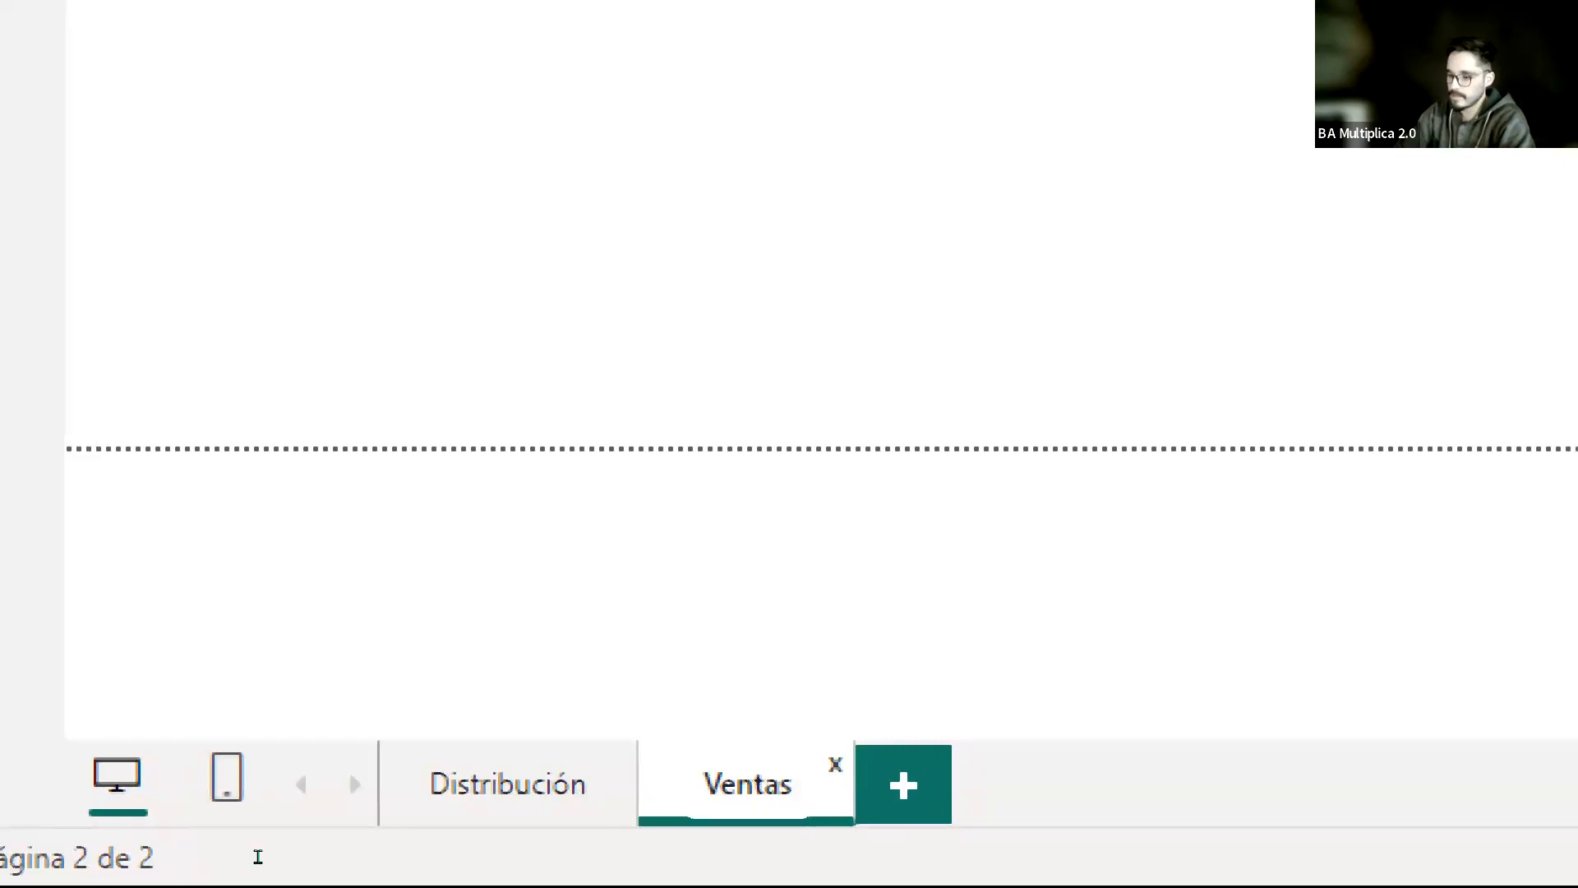
key(Return)
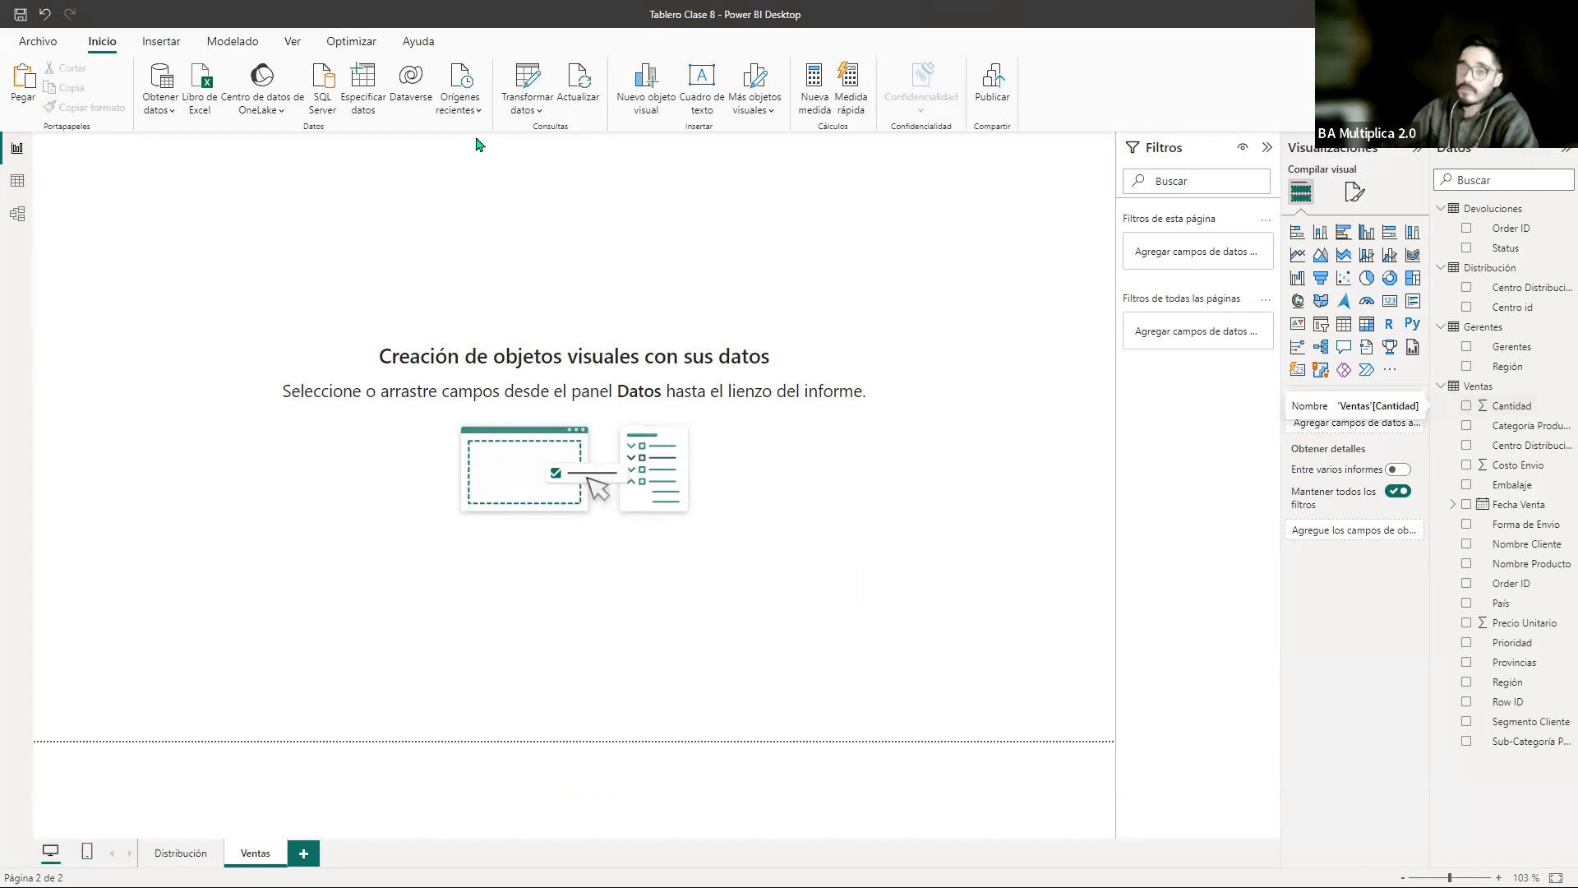
Step: Show the Ventas table's data and review its columns, including Precio Unitario, Costo Envio and Cantidad
click(17, 182)
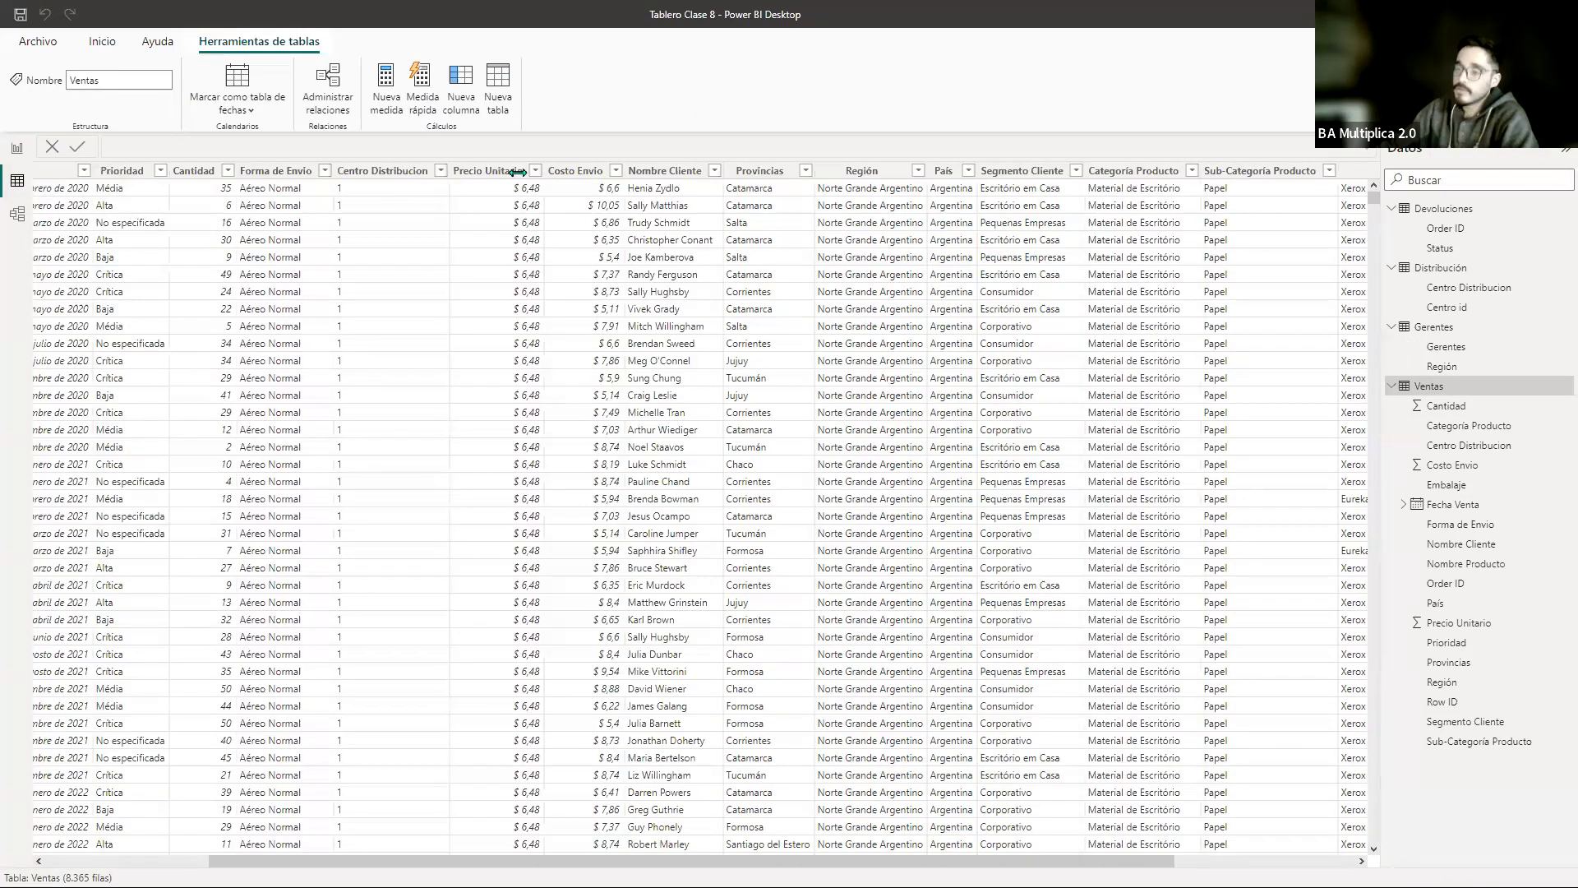
click(580, 171)
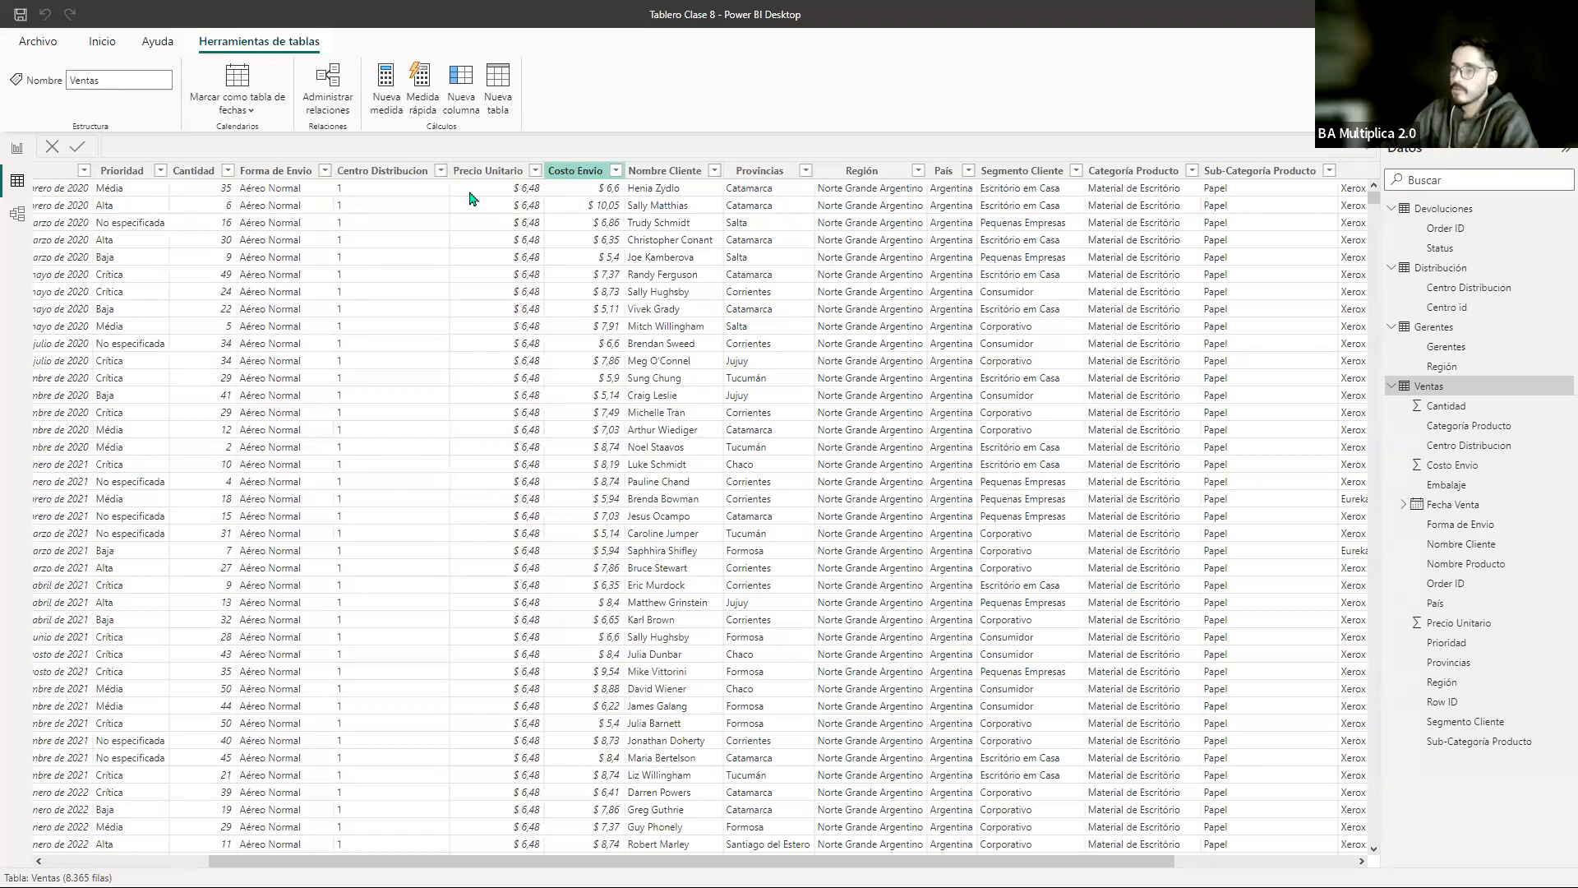
drag(559, 862, 1325, 240)
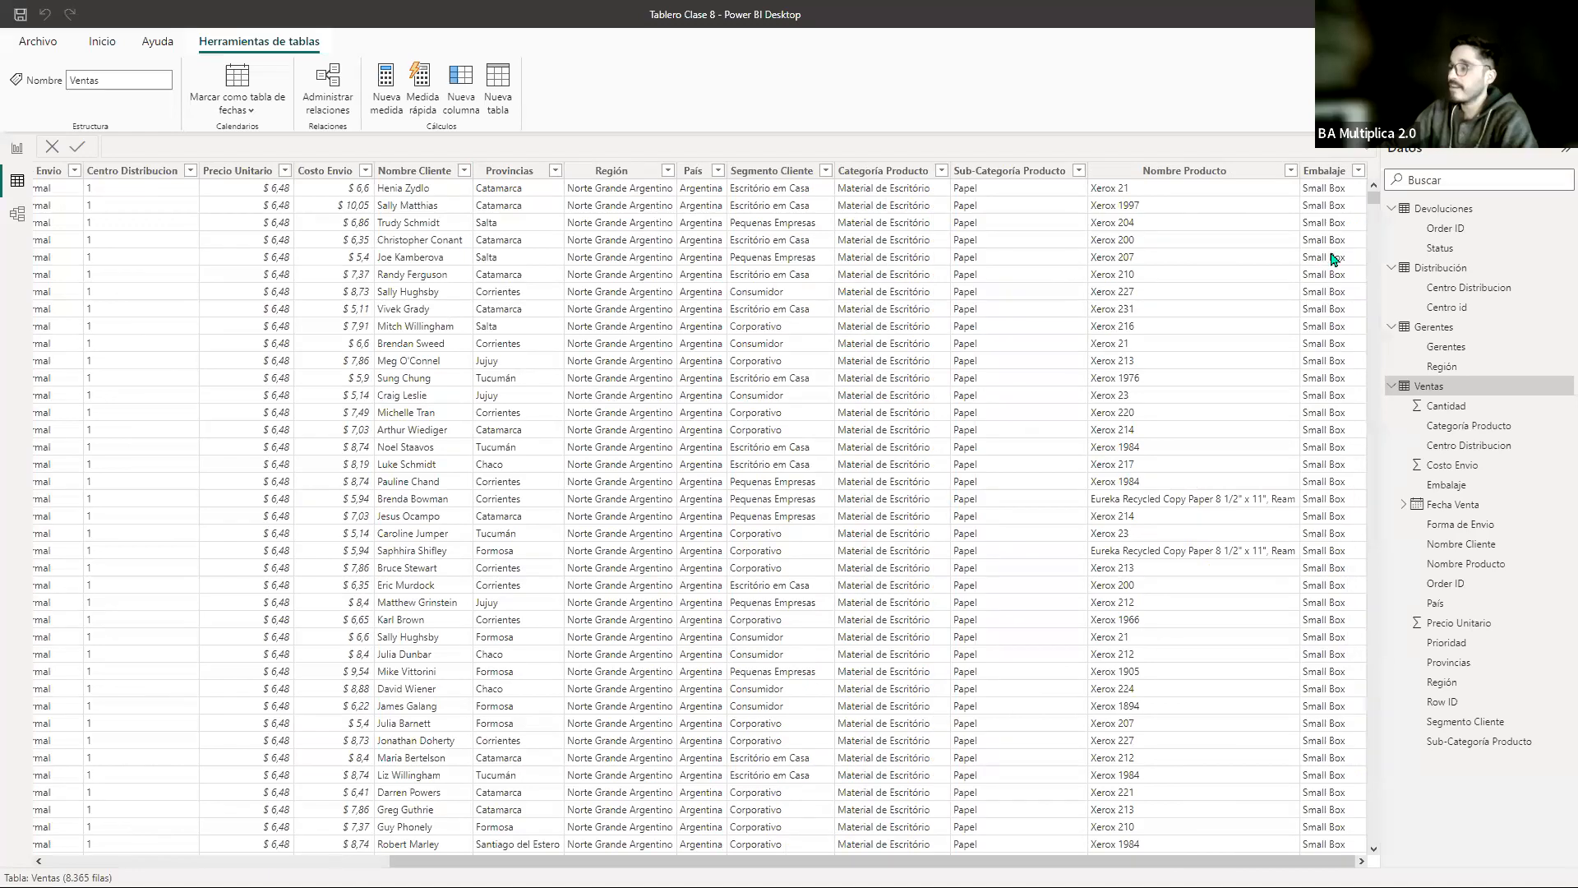
drag(1032, 860, 668, 534)
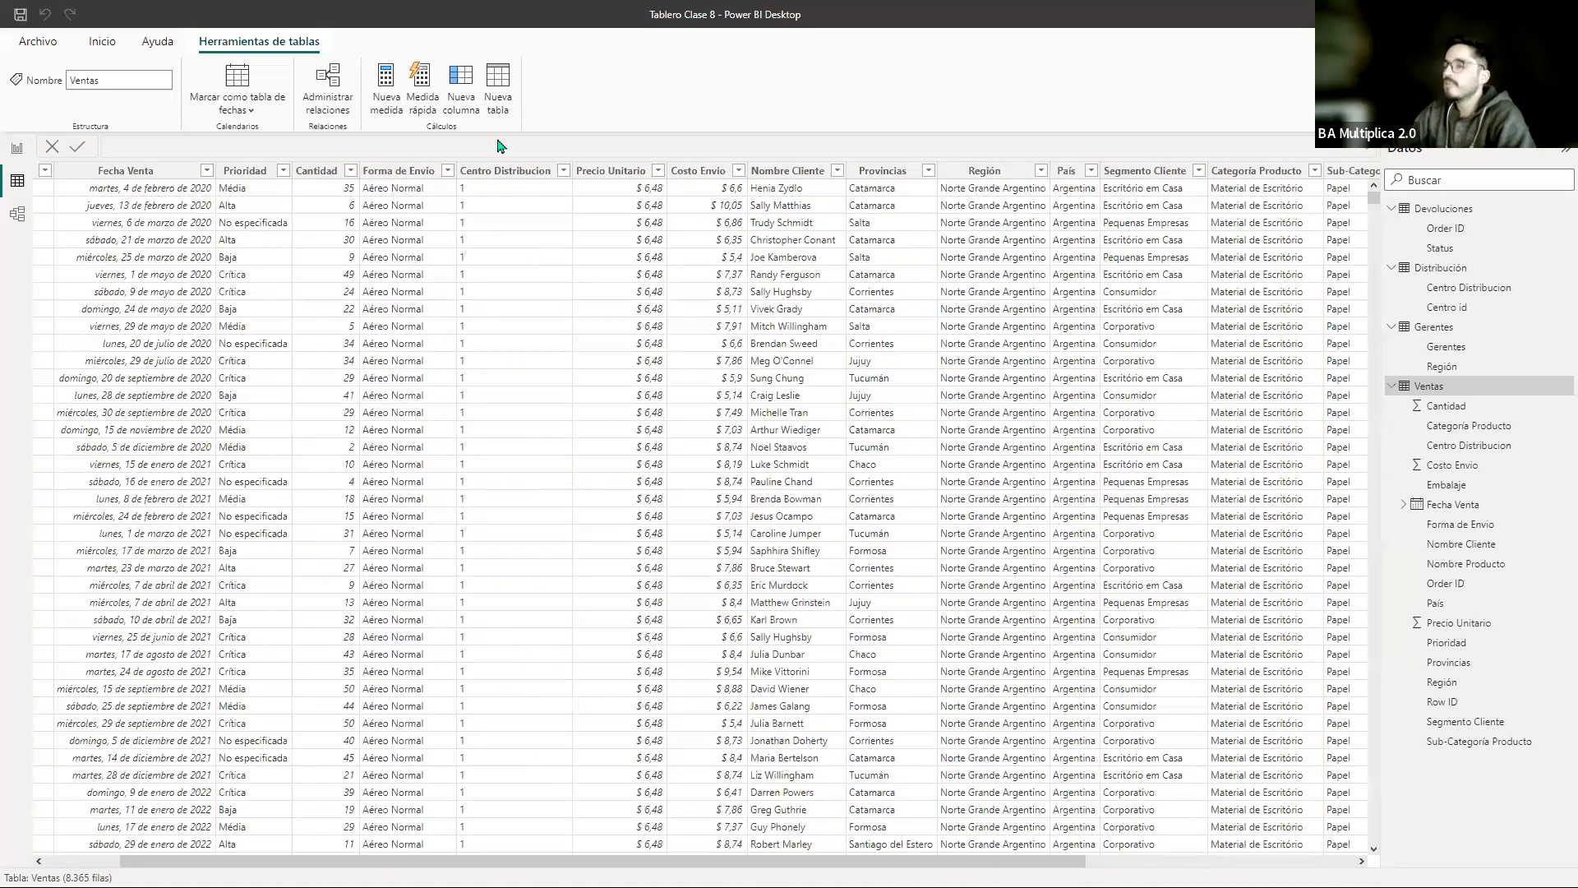
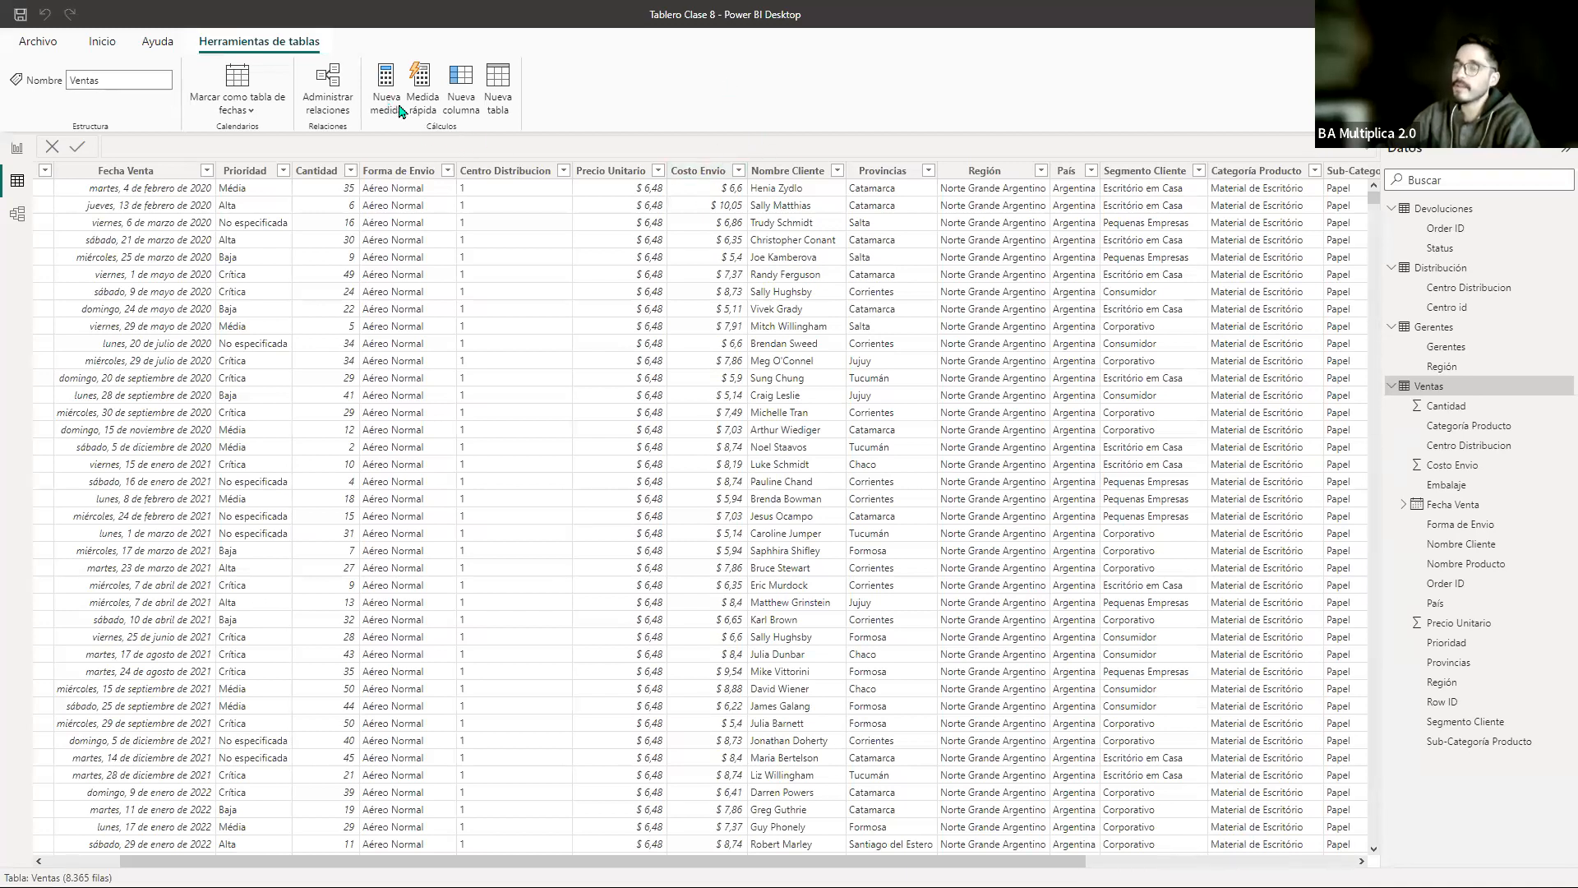
Step: Add a calculated column to the Ventas table and name it Total Ventas in its formula
click(462, 83)
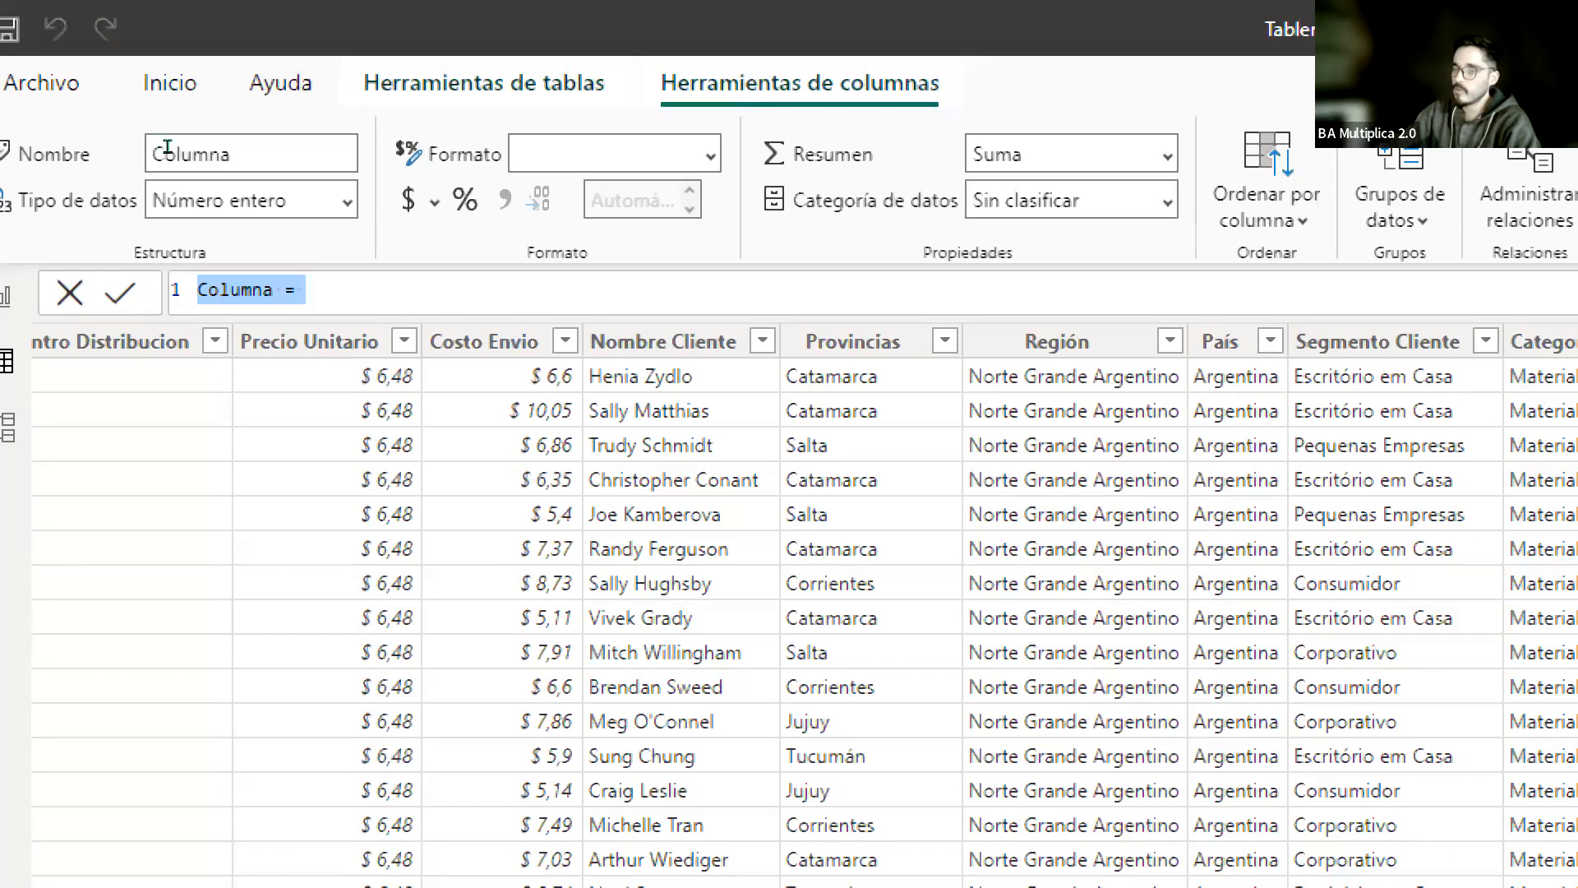
key(Right)
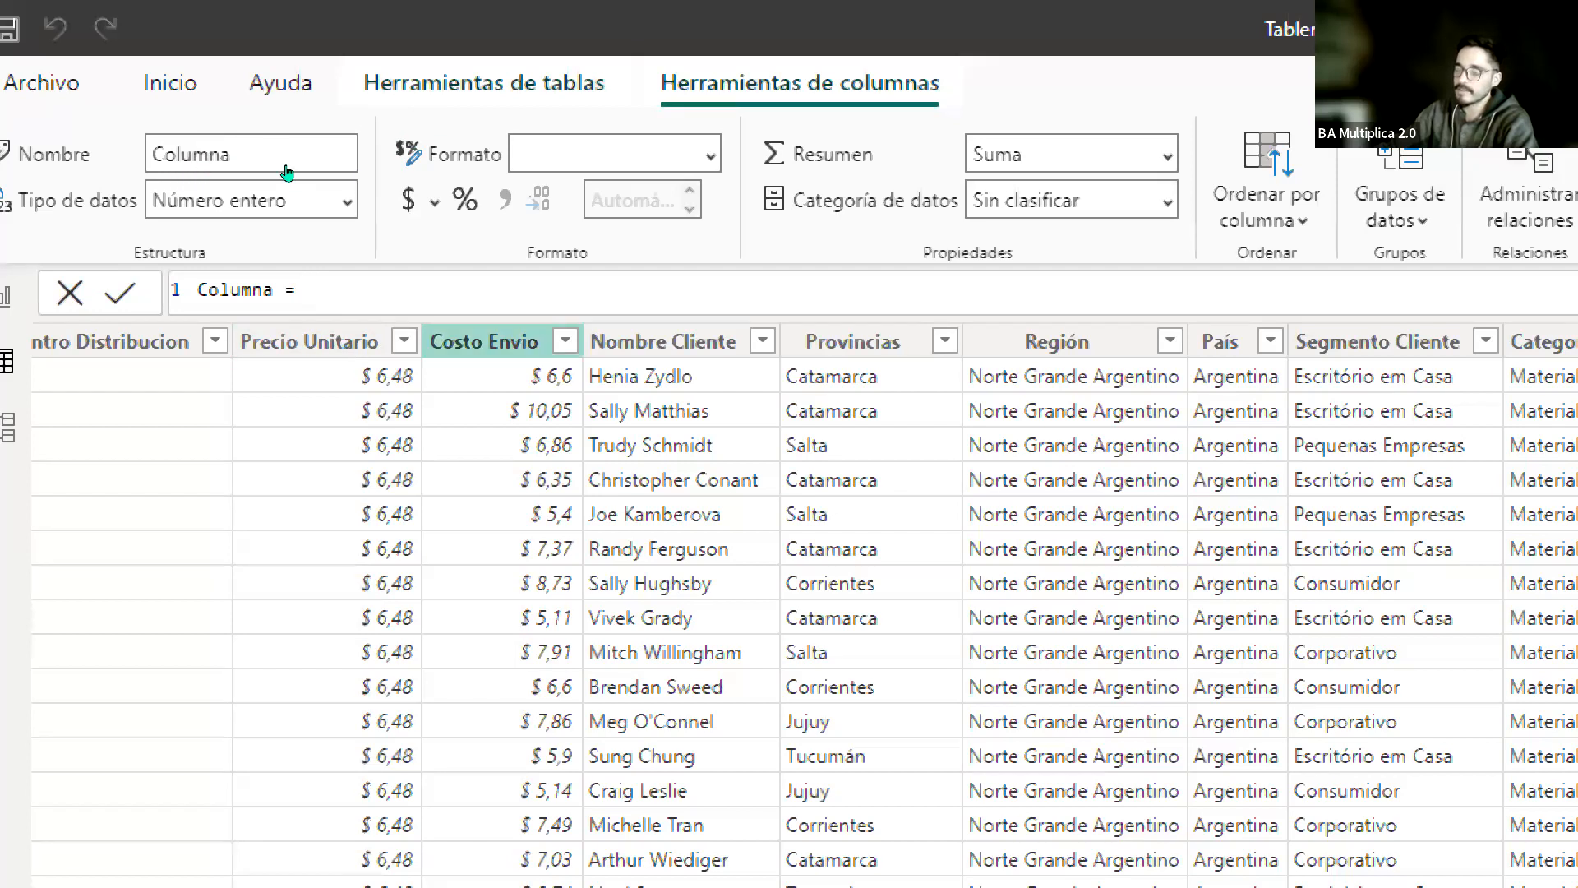
double_click(219, 291)
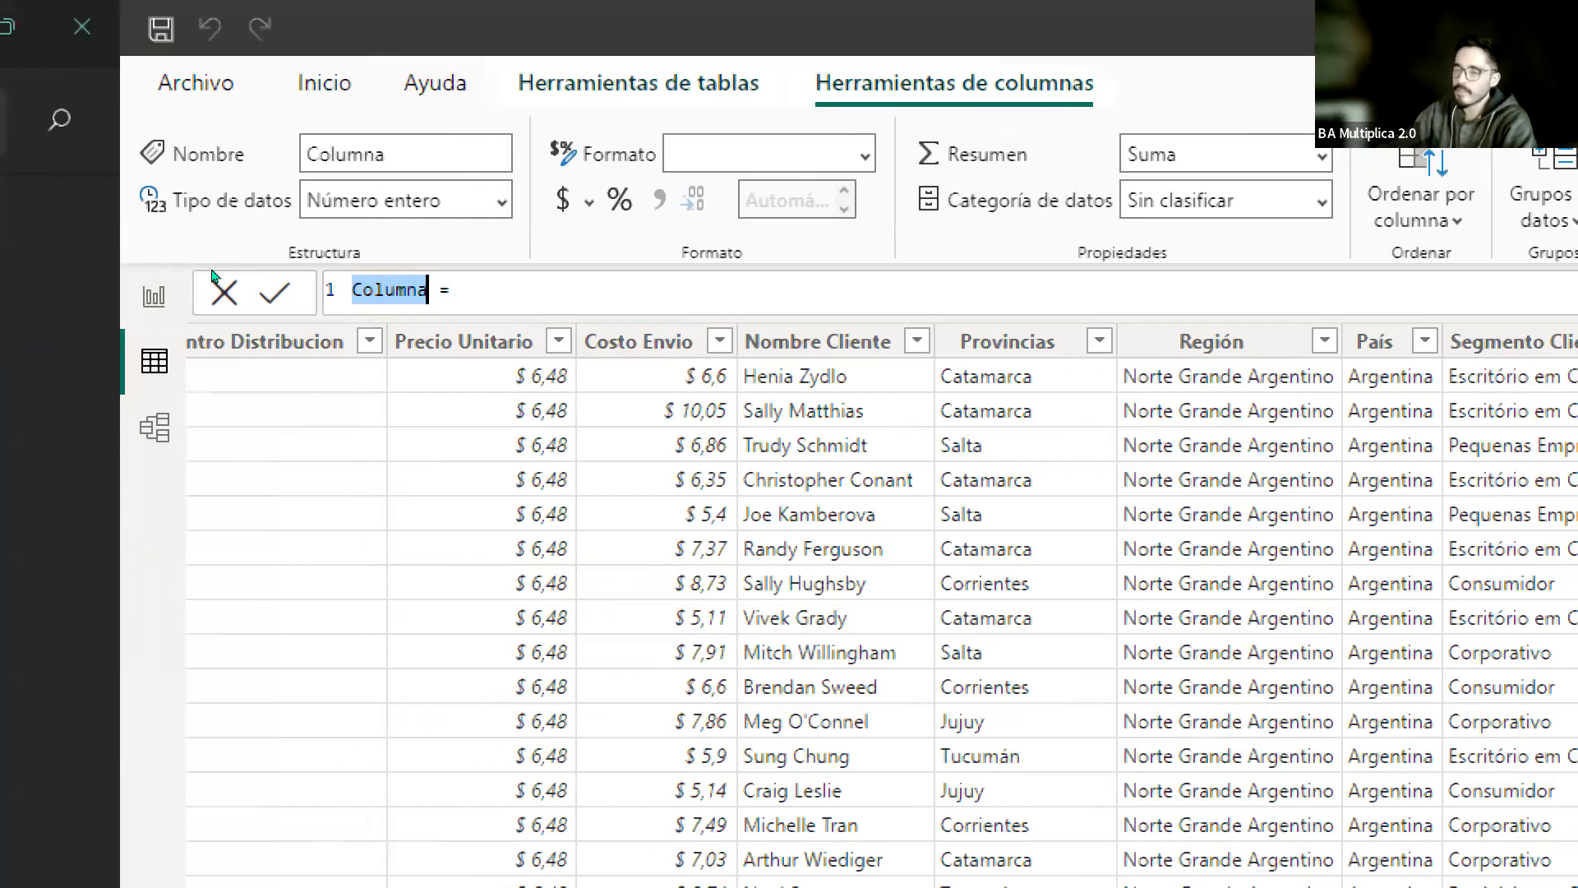
key(End)
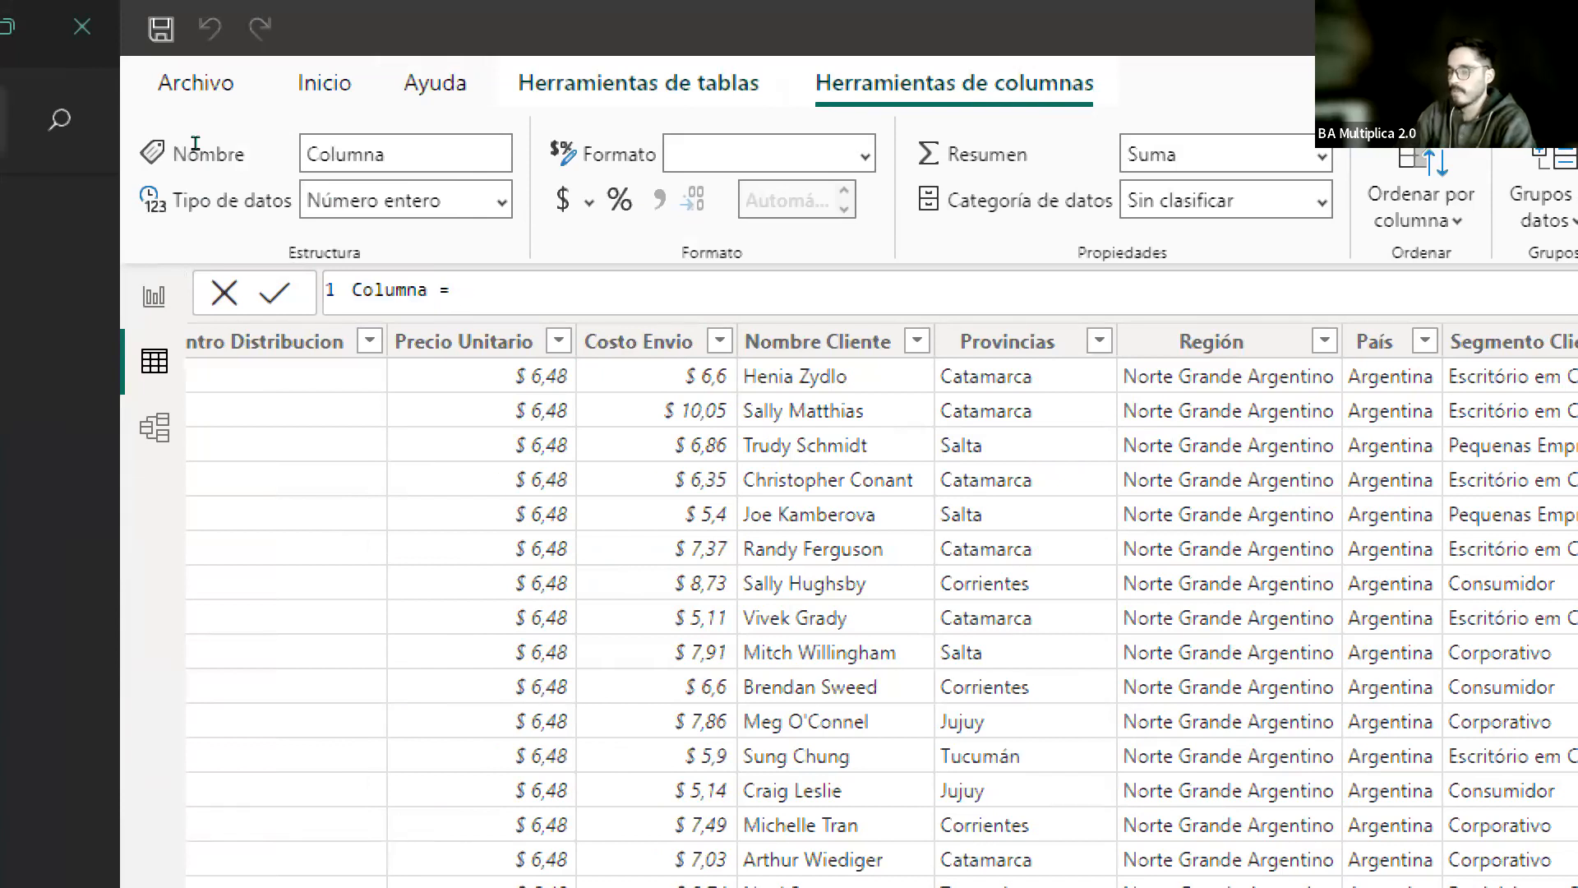
double_click(385, 289)
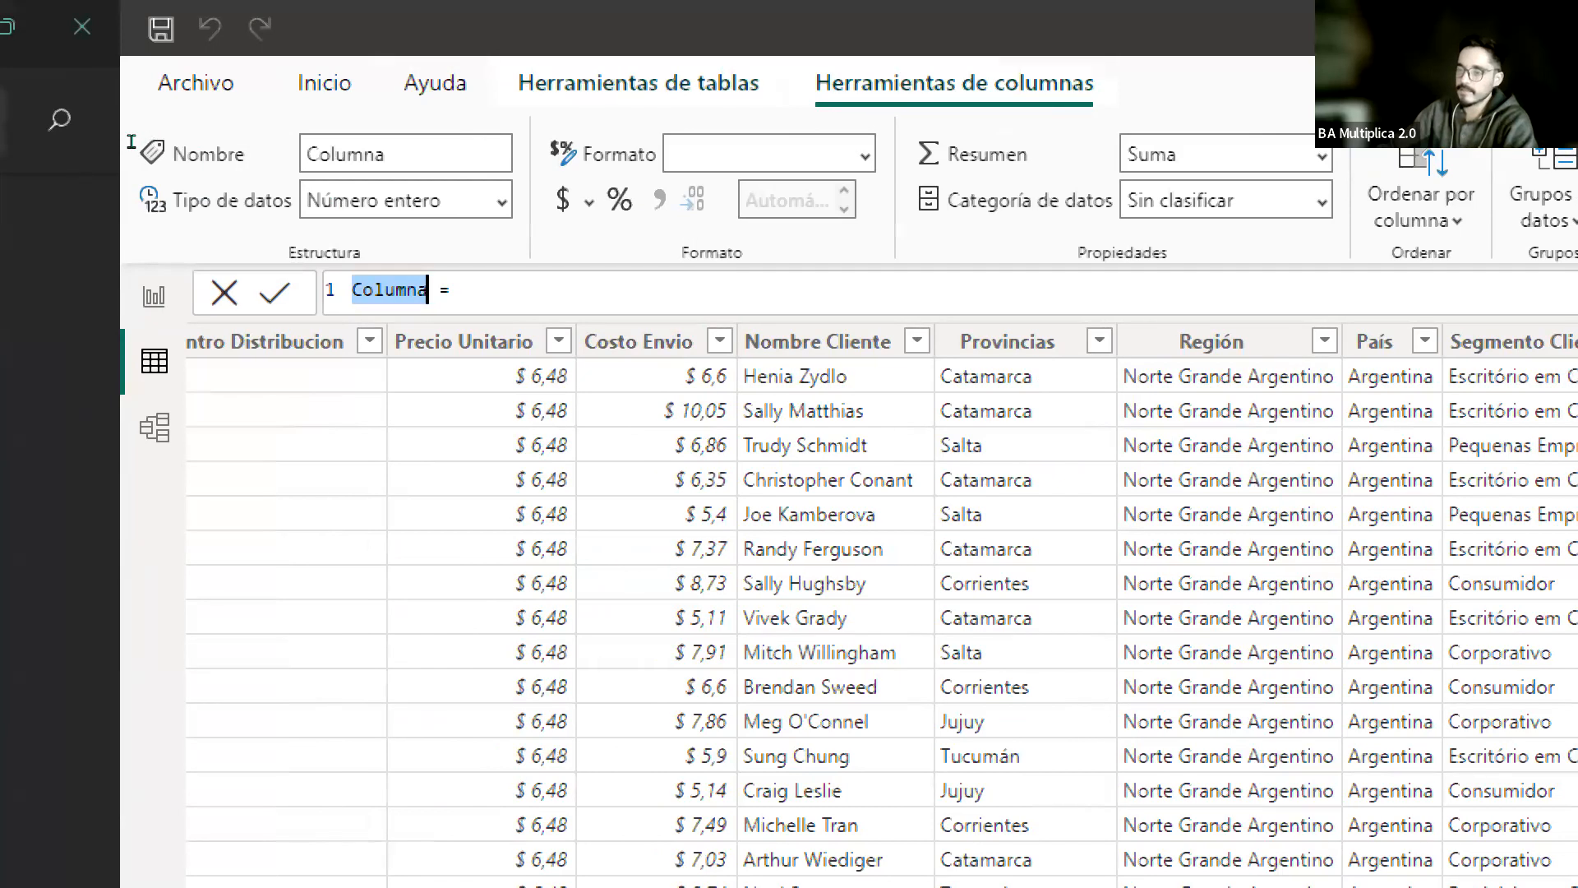
text(Total Verntas)
key(End)
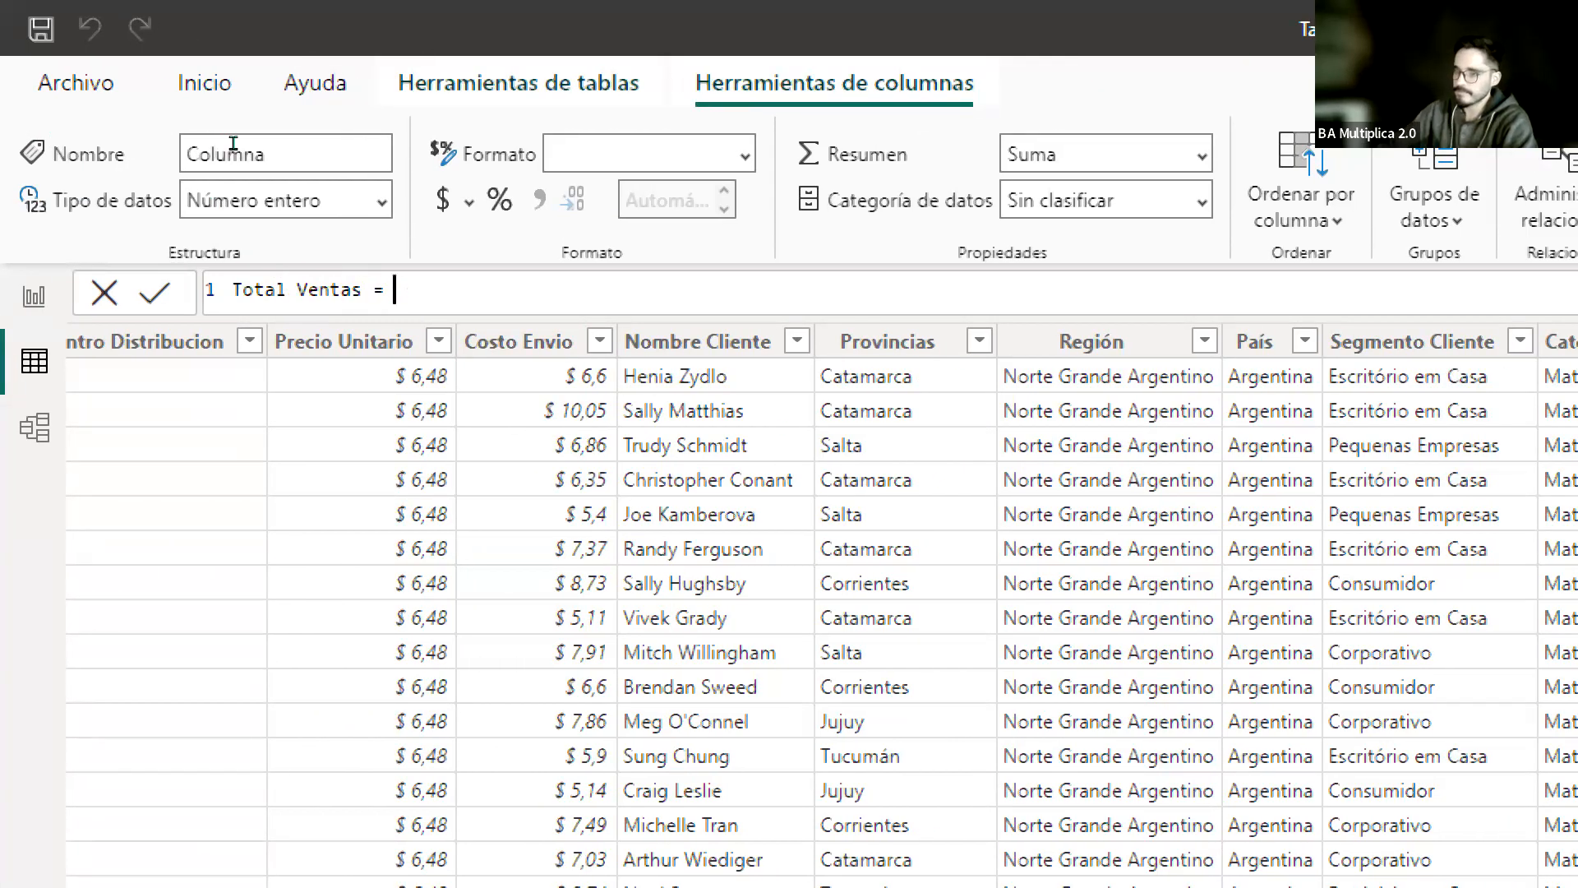
key(Home)
key(shift+Right)
key(shift+Right)
key(shift+Right)
key(shift+Right)
key(shift+Right)
key(shift+Right)
key(shift+Right)
key(shift+Right)
key(shift+Right)
key(shift+Right)
key(shift+Right)
key(shift+Right)
key(shift+Right)
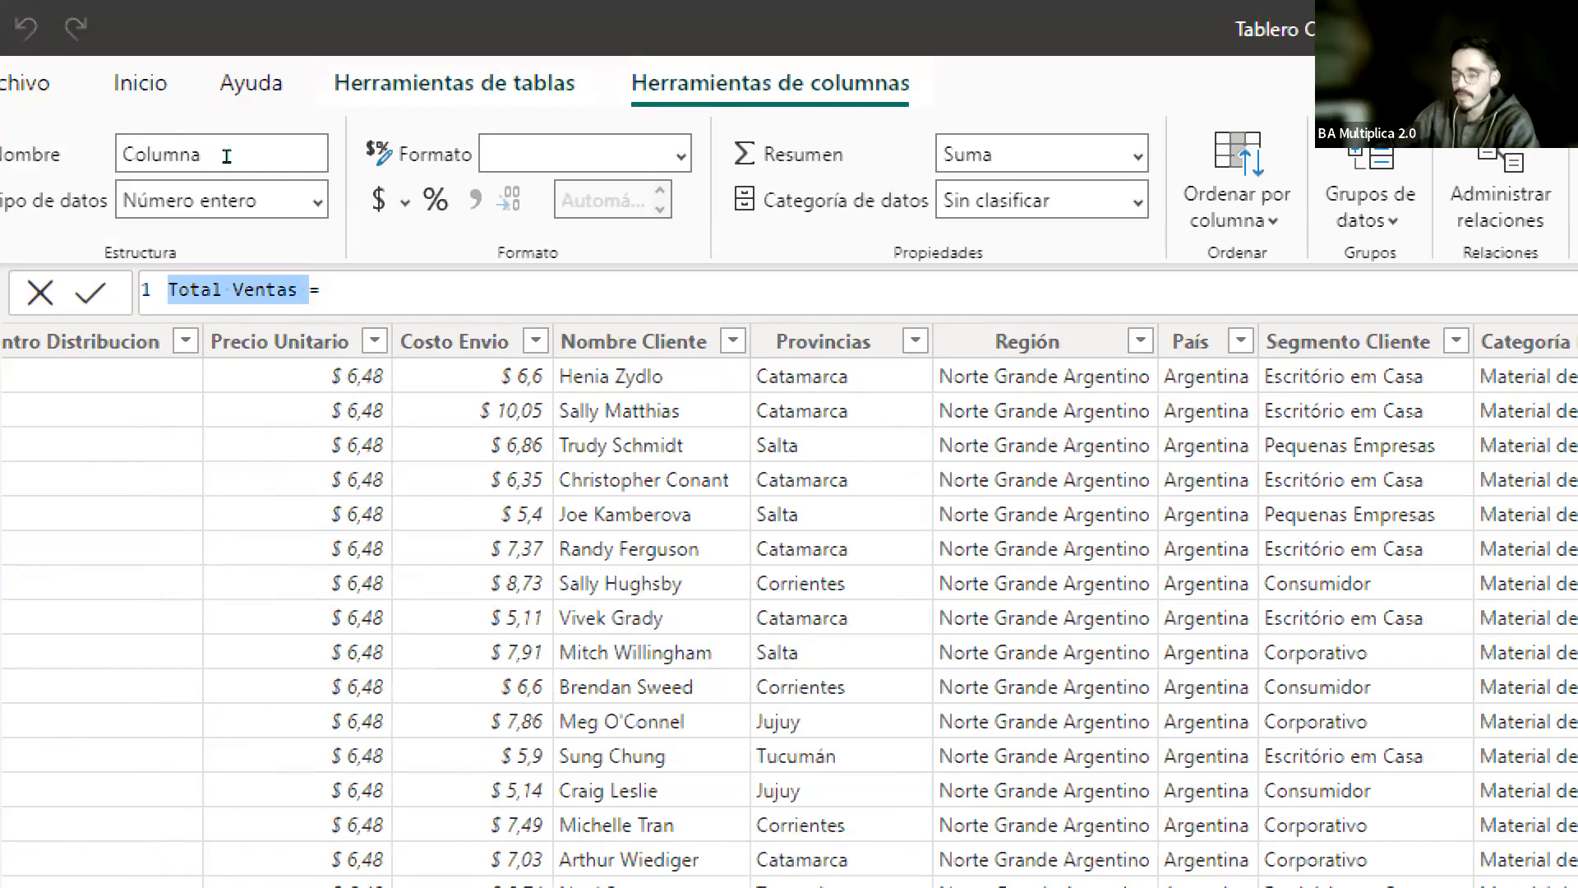
Step: Complete the Total Ventas column's formula as Ventas[Precio Unitario]*Ventas[Cantidad] and apply it
key(End)
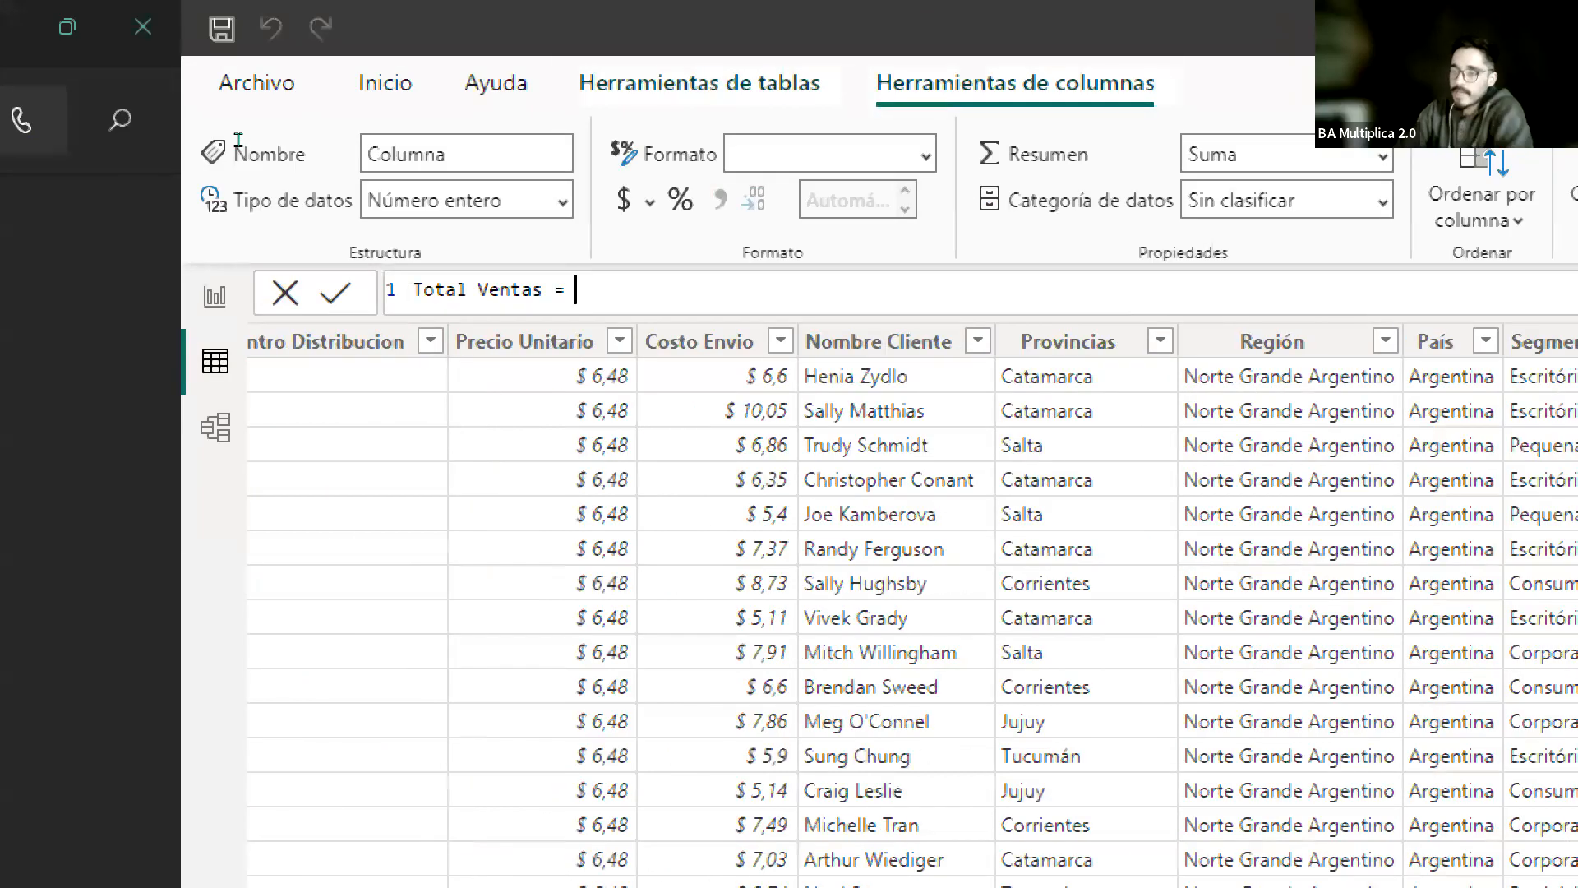
text(prec)
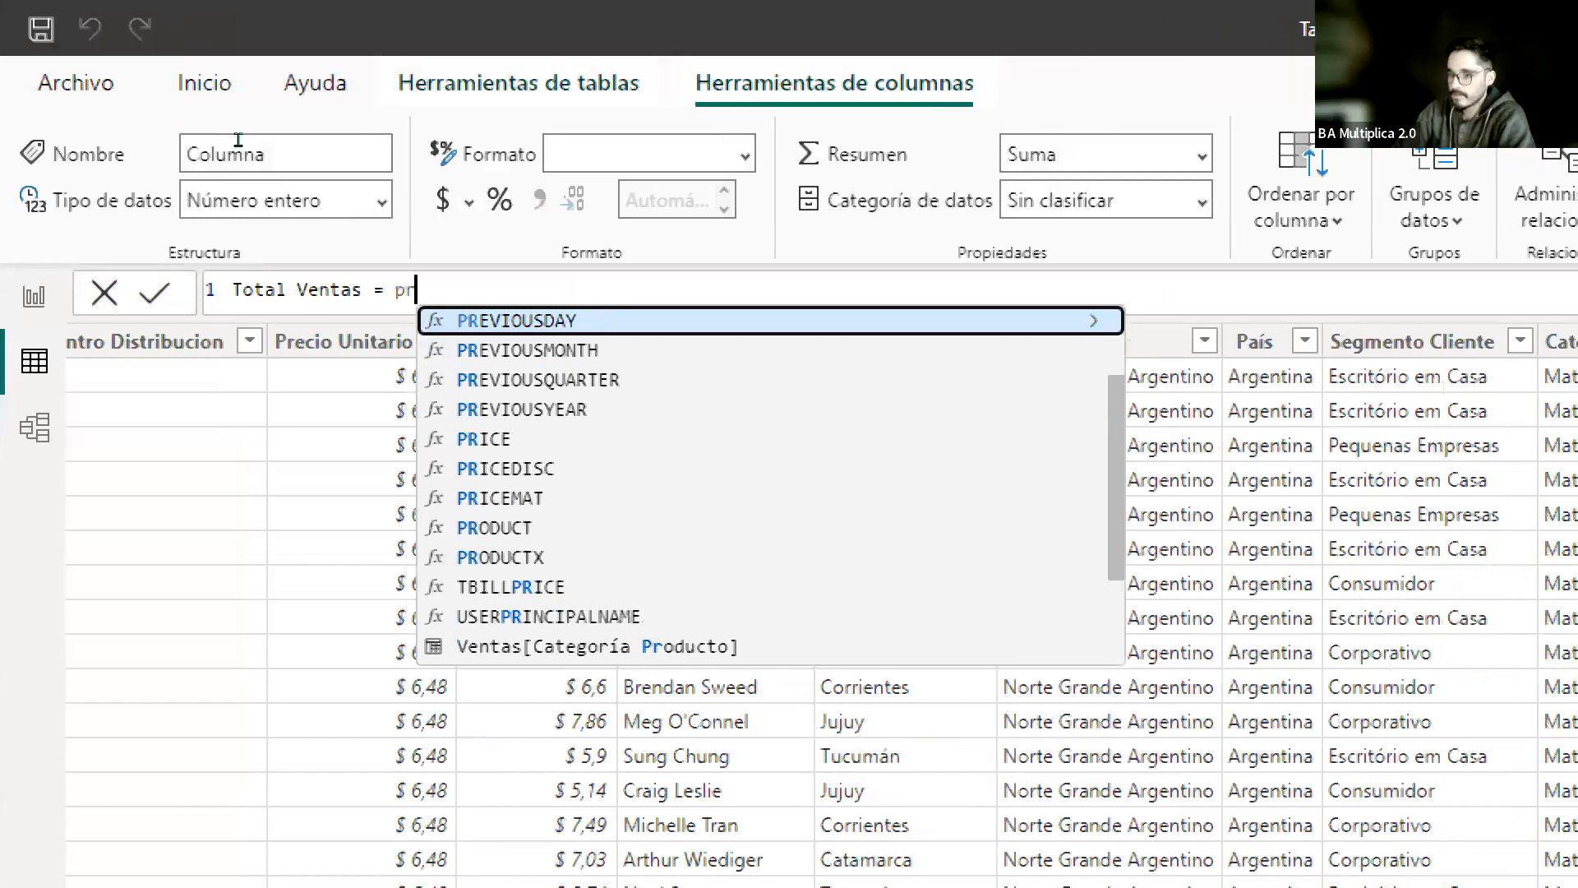
text(i)
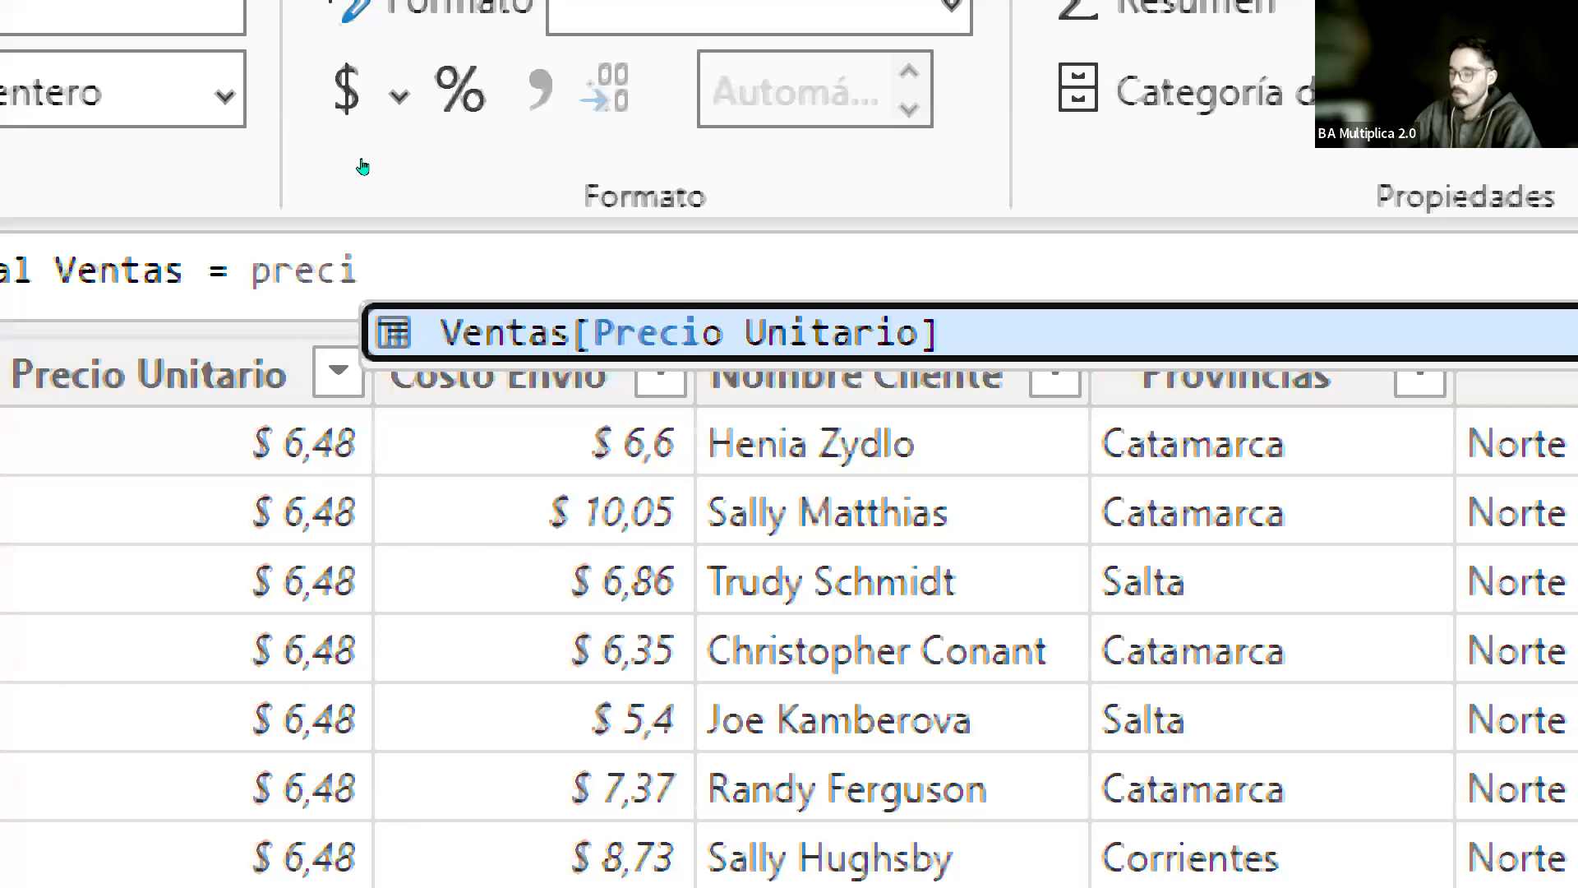
key(Tab)
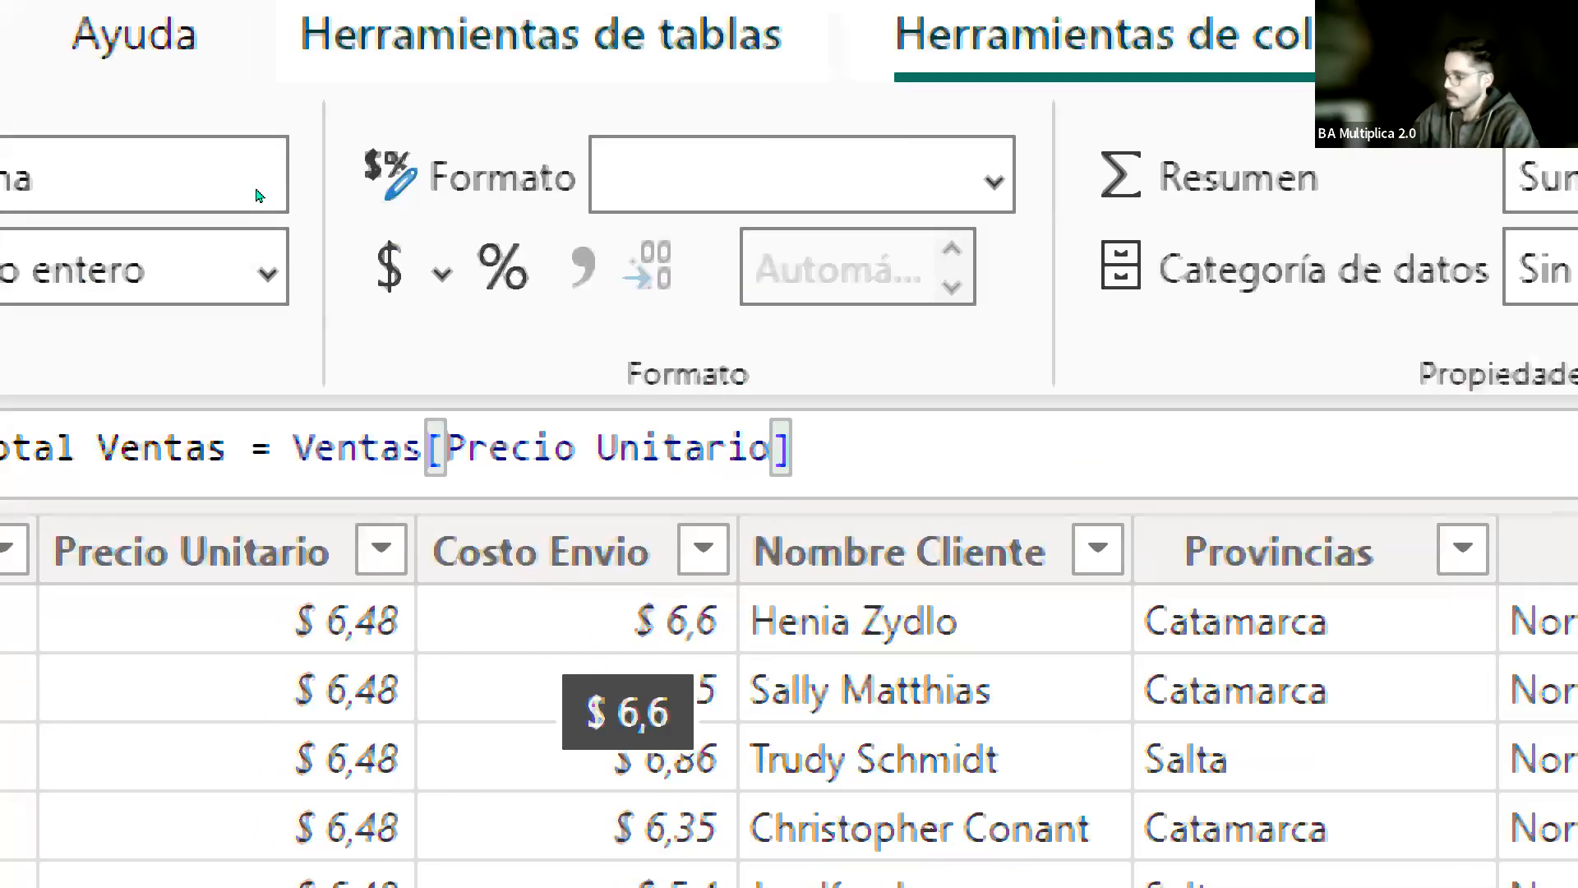
text(*)
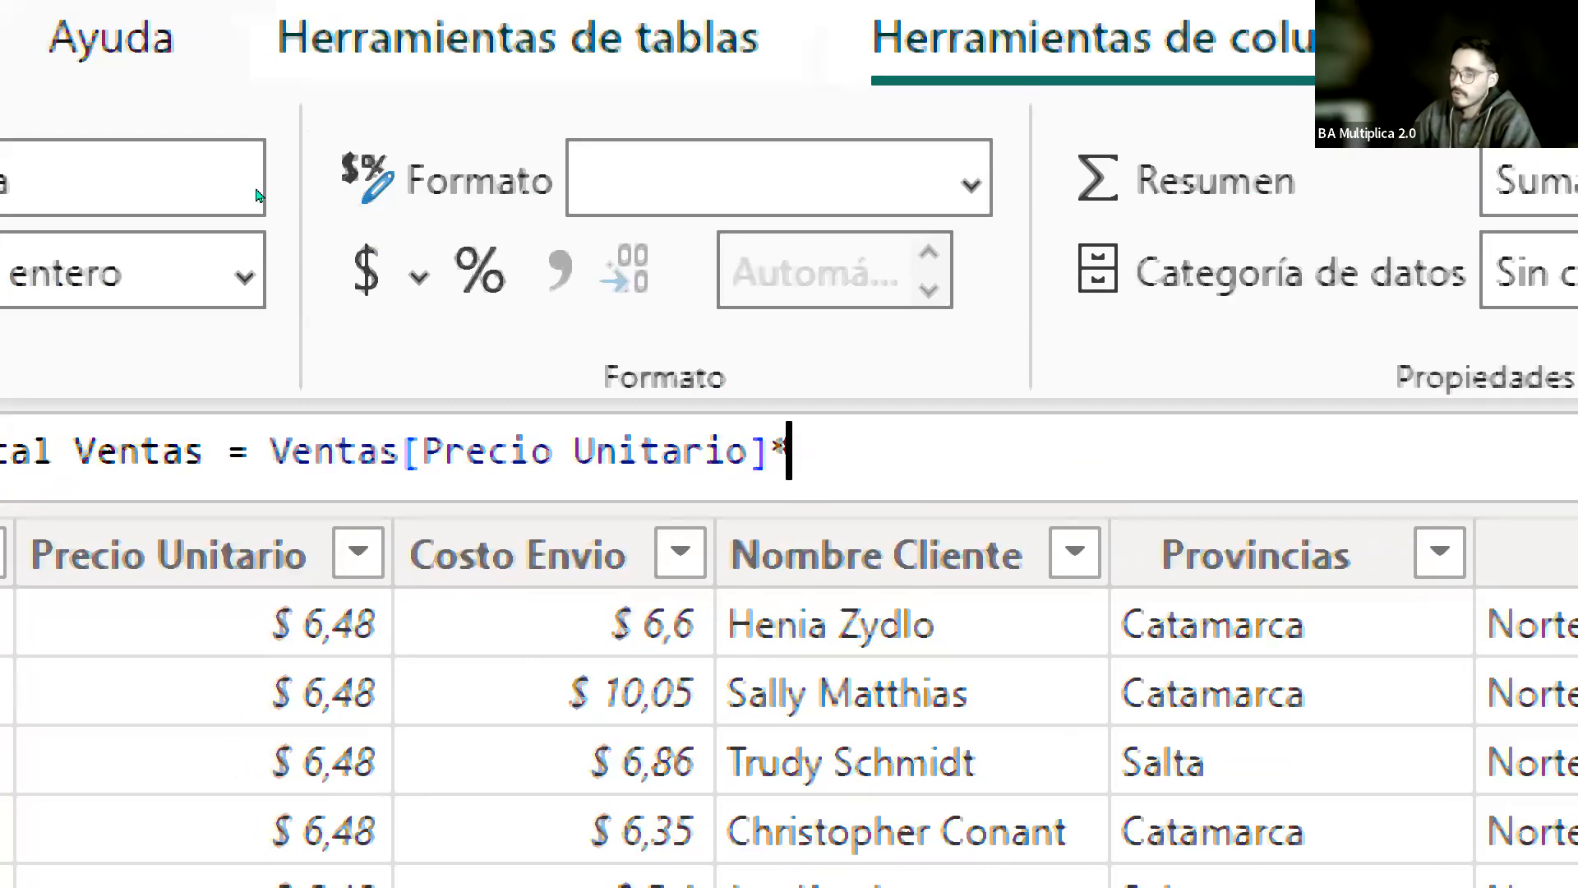
text(cantid)
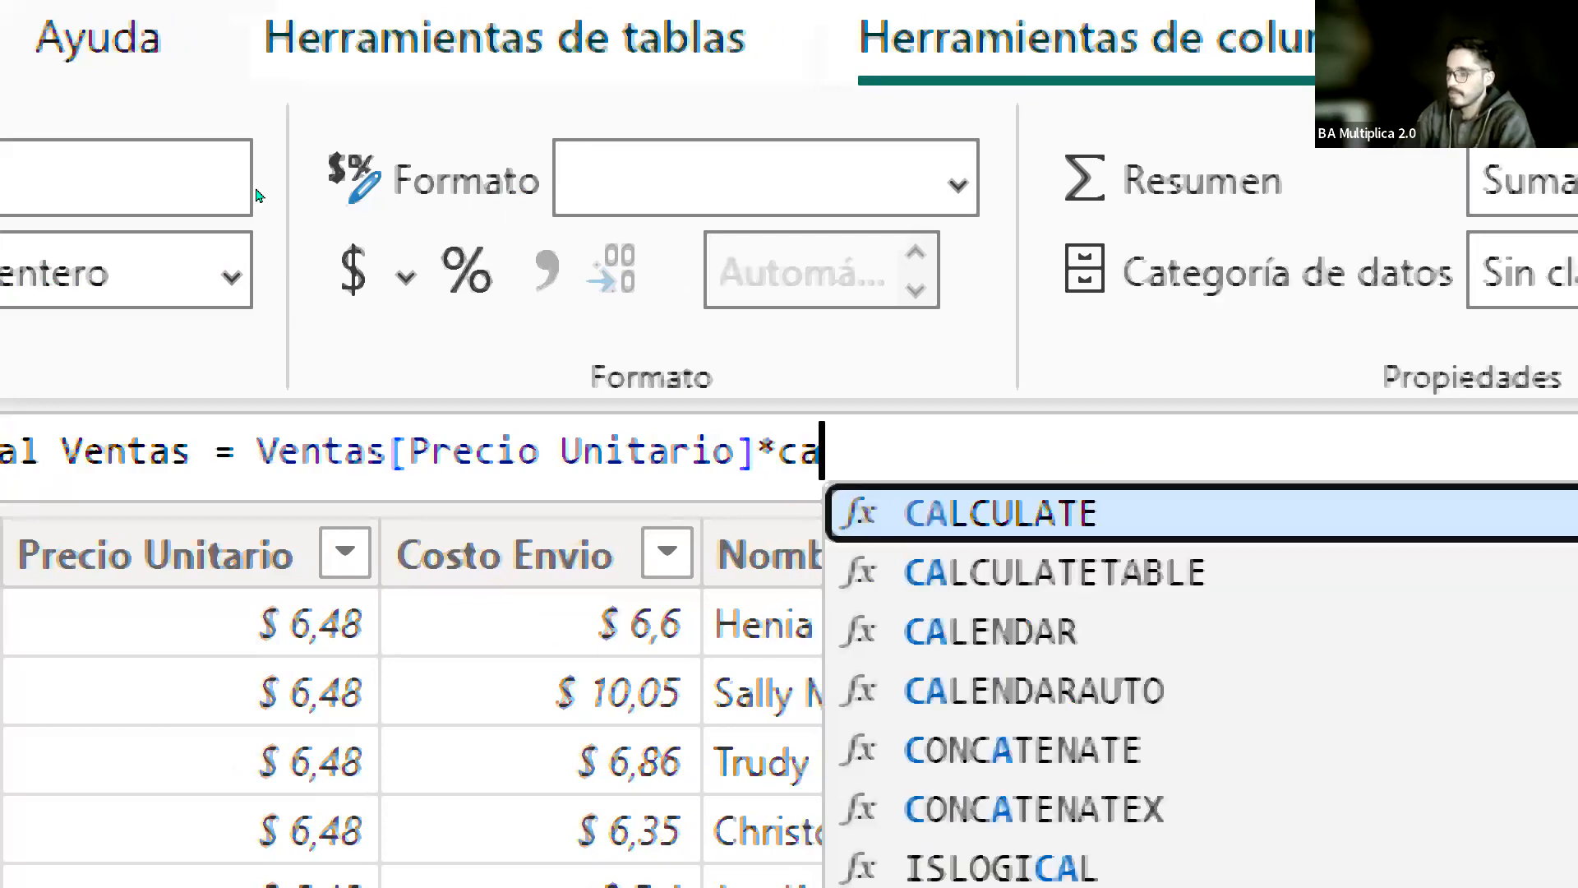
text(a)
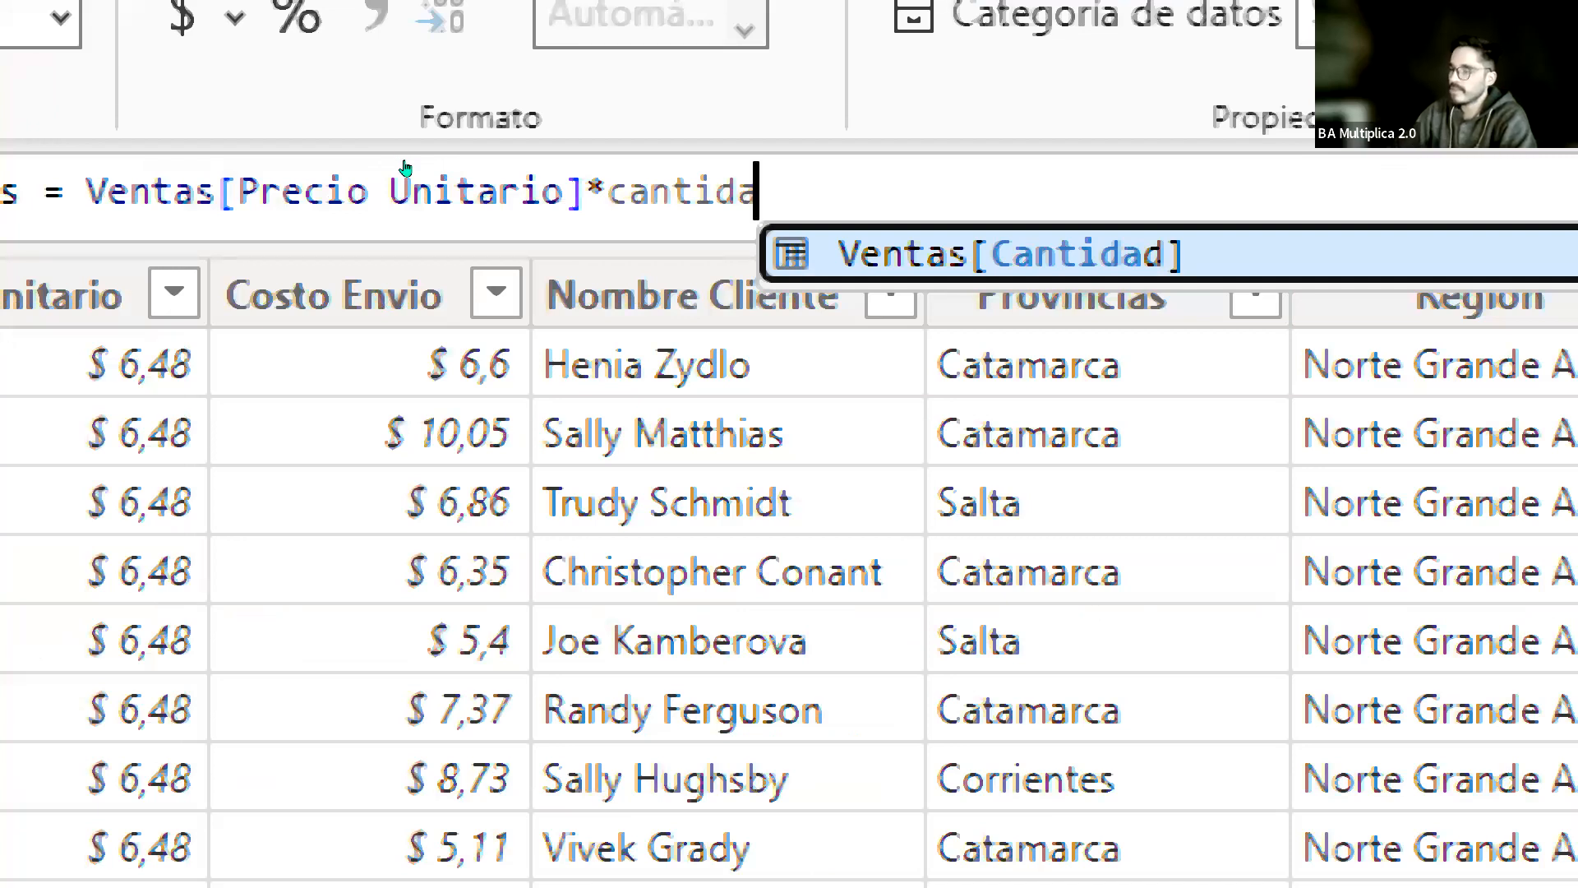
key(Tab)
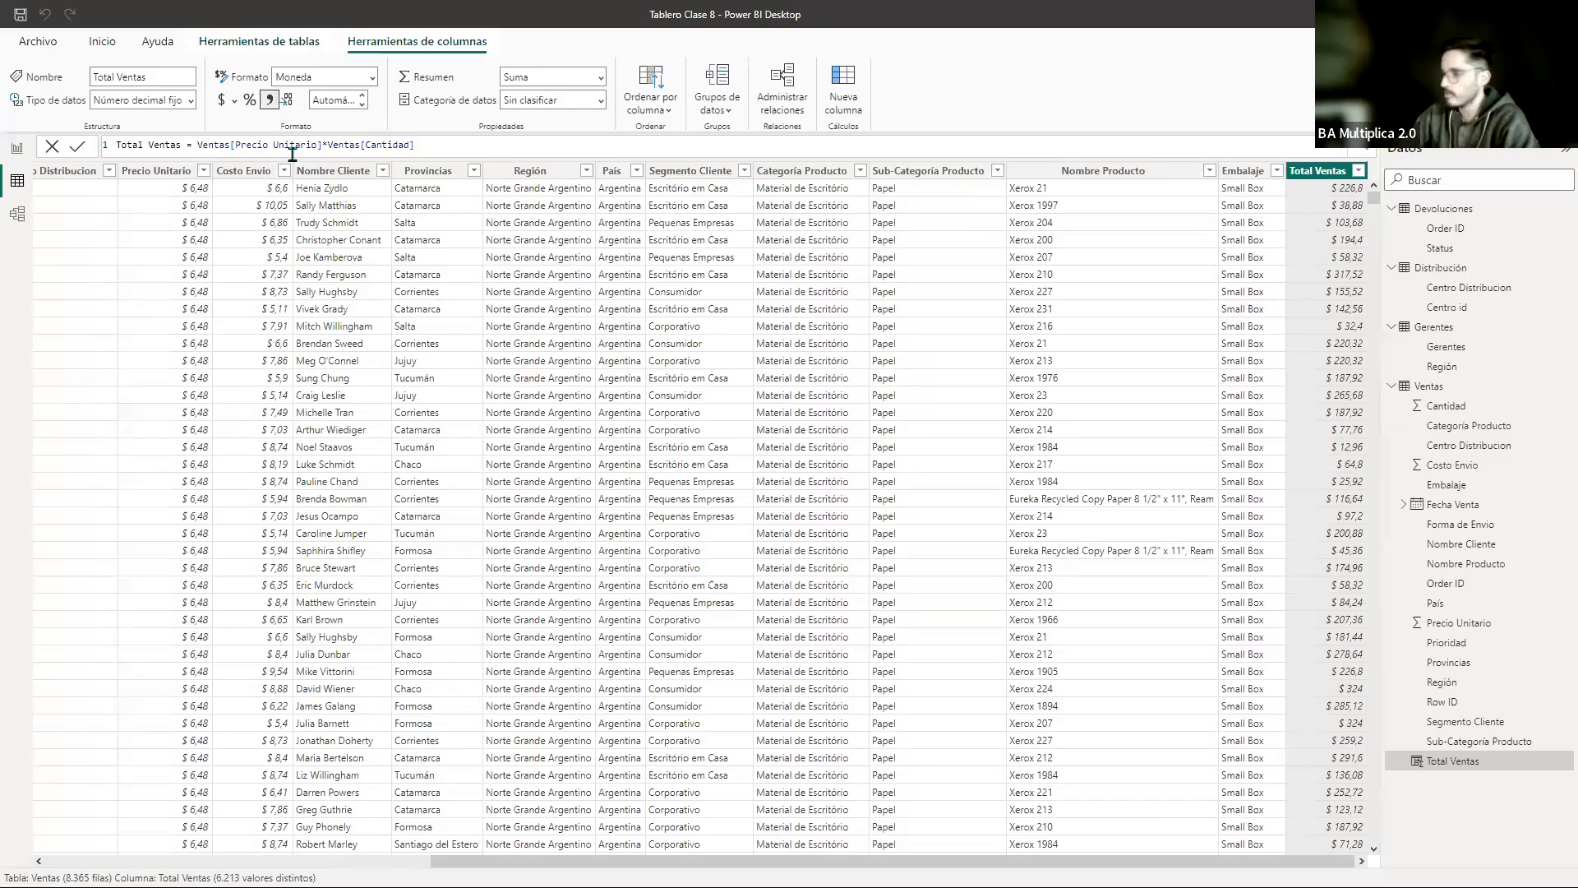
drag(1024, 862, 1087, 840)
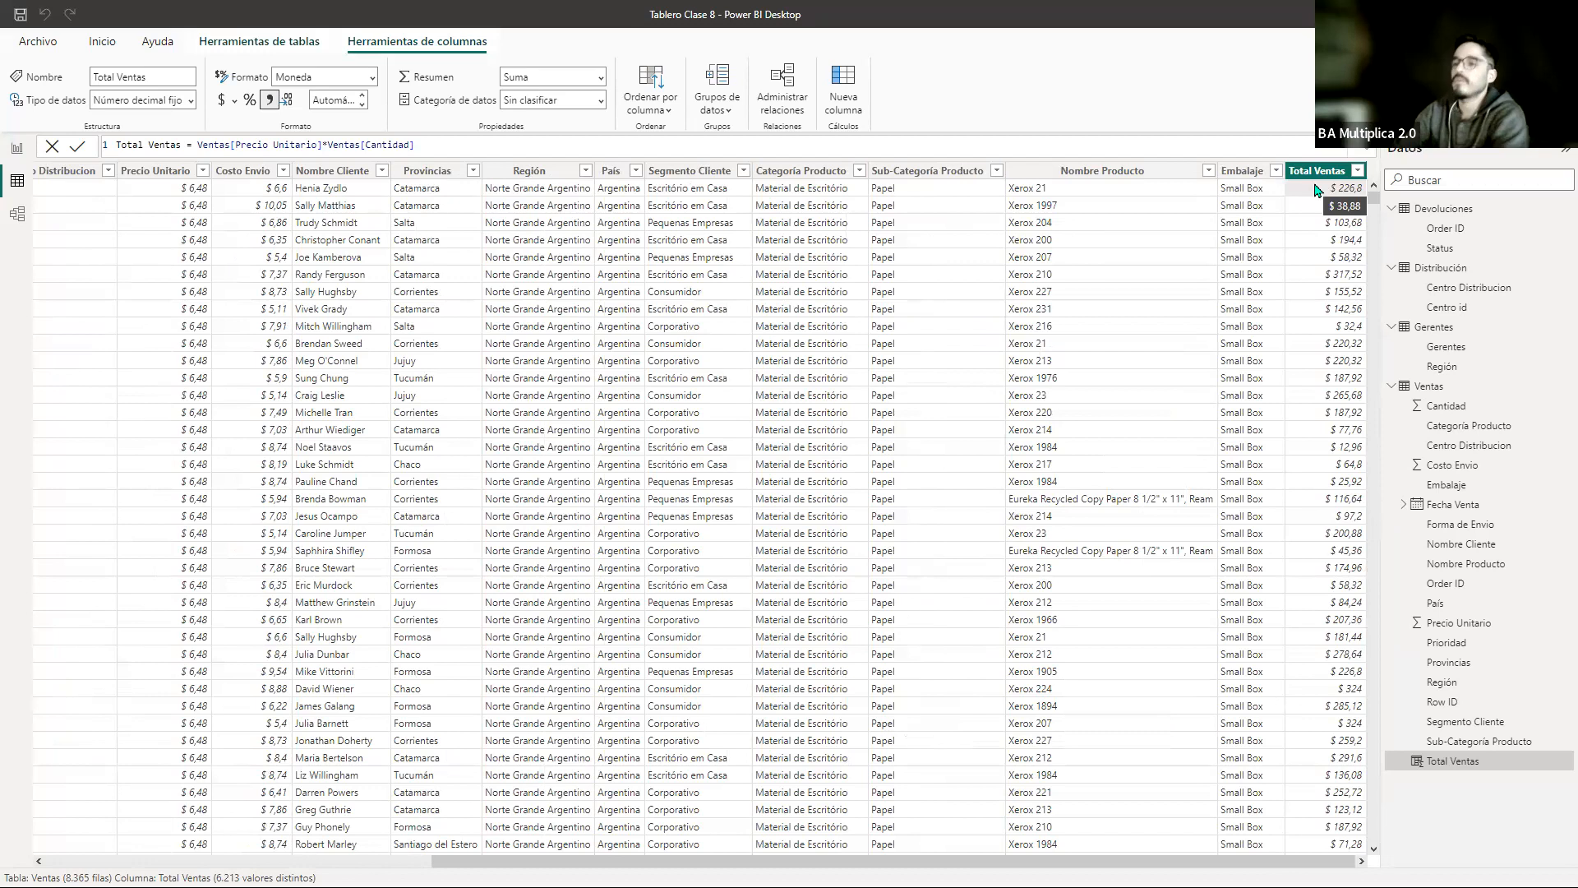
drag(436, 144, 199, 144)
click(446, 145)
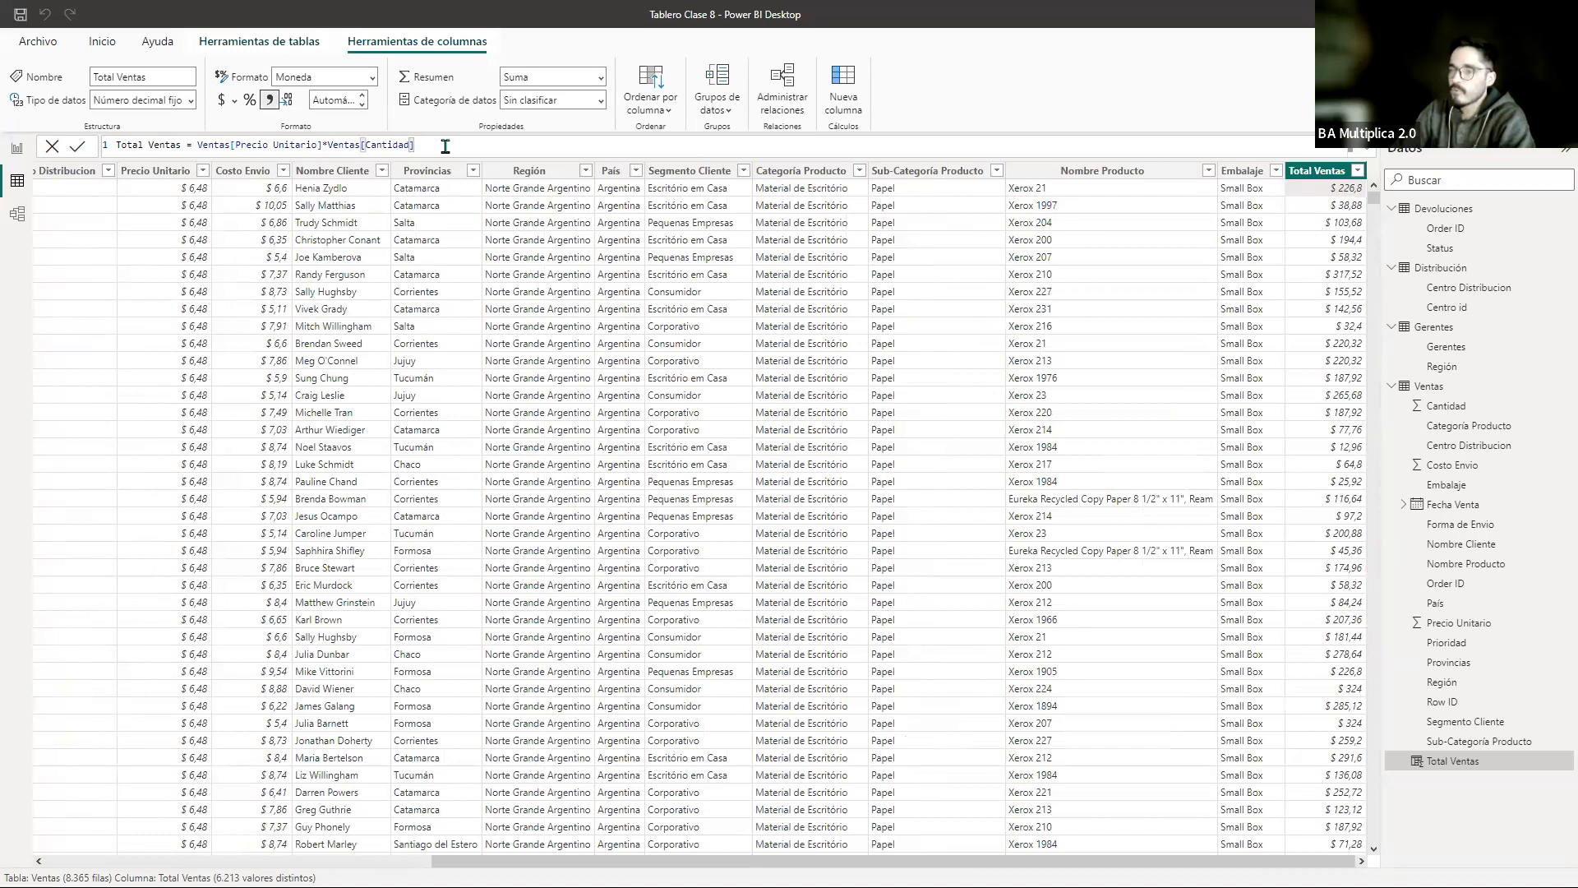
text(su)
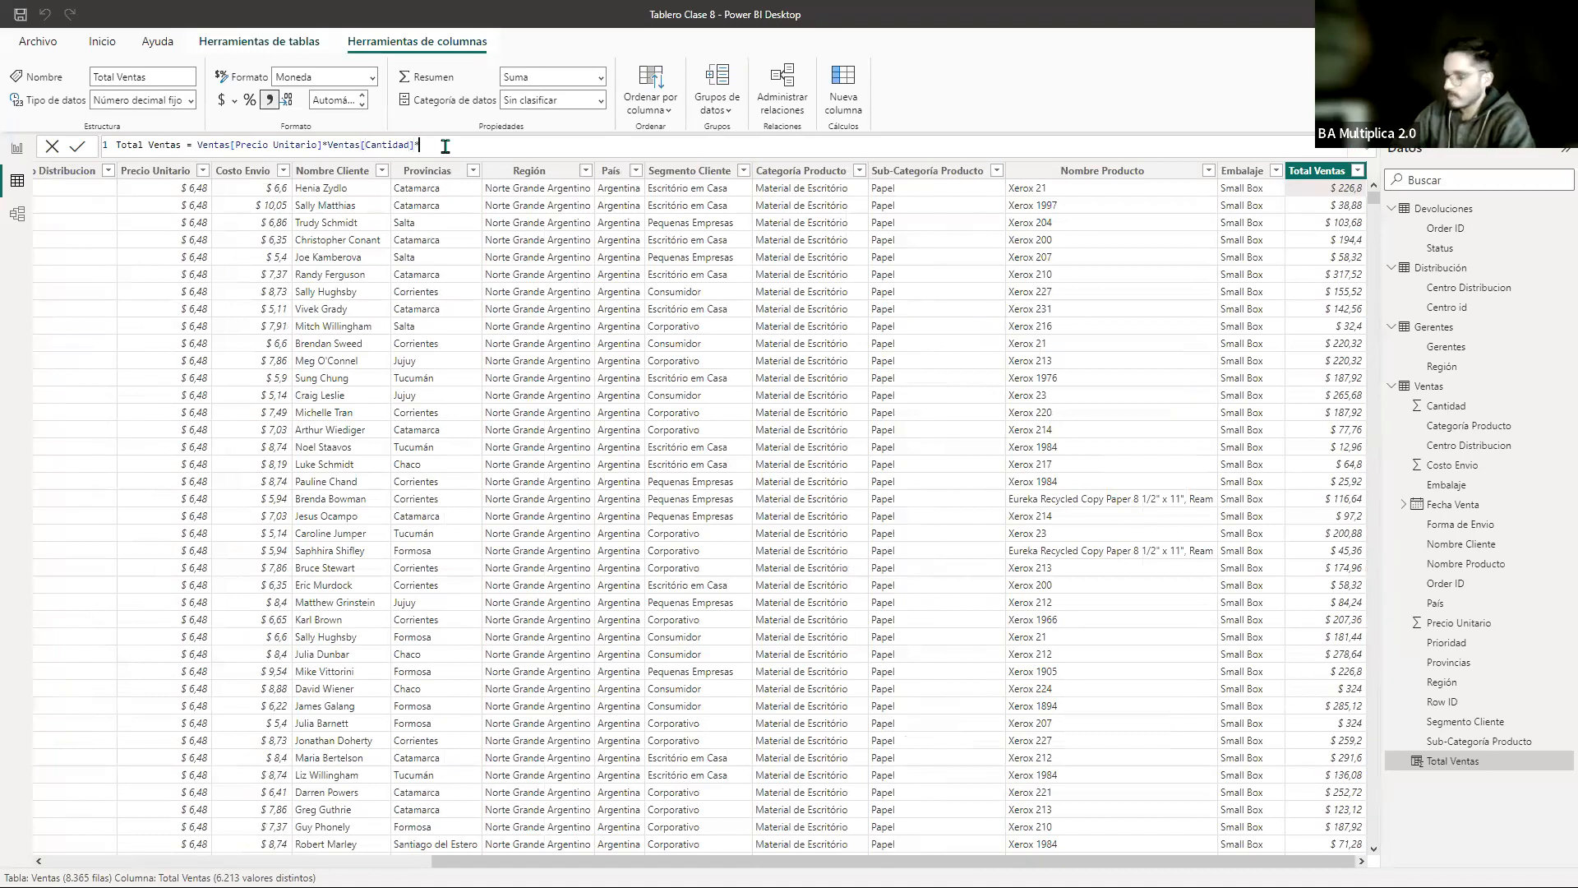
text(s)
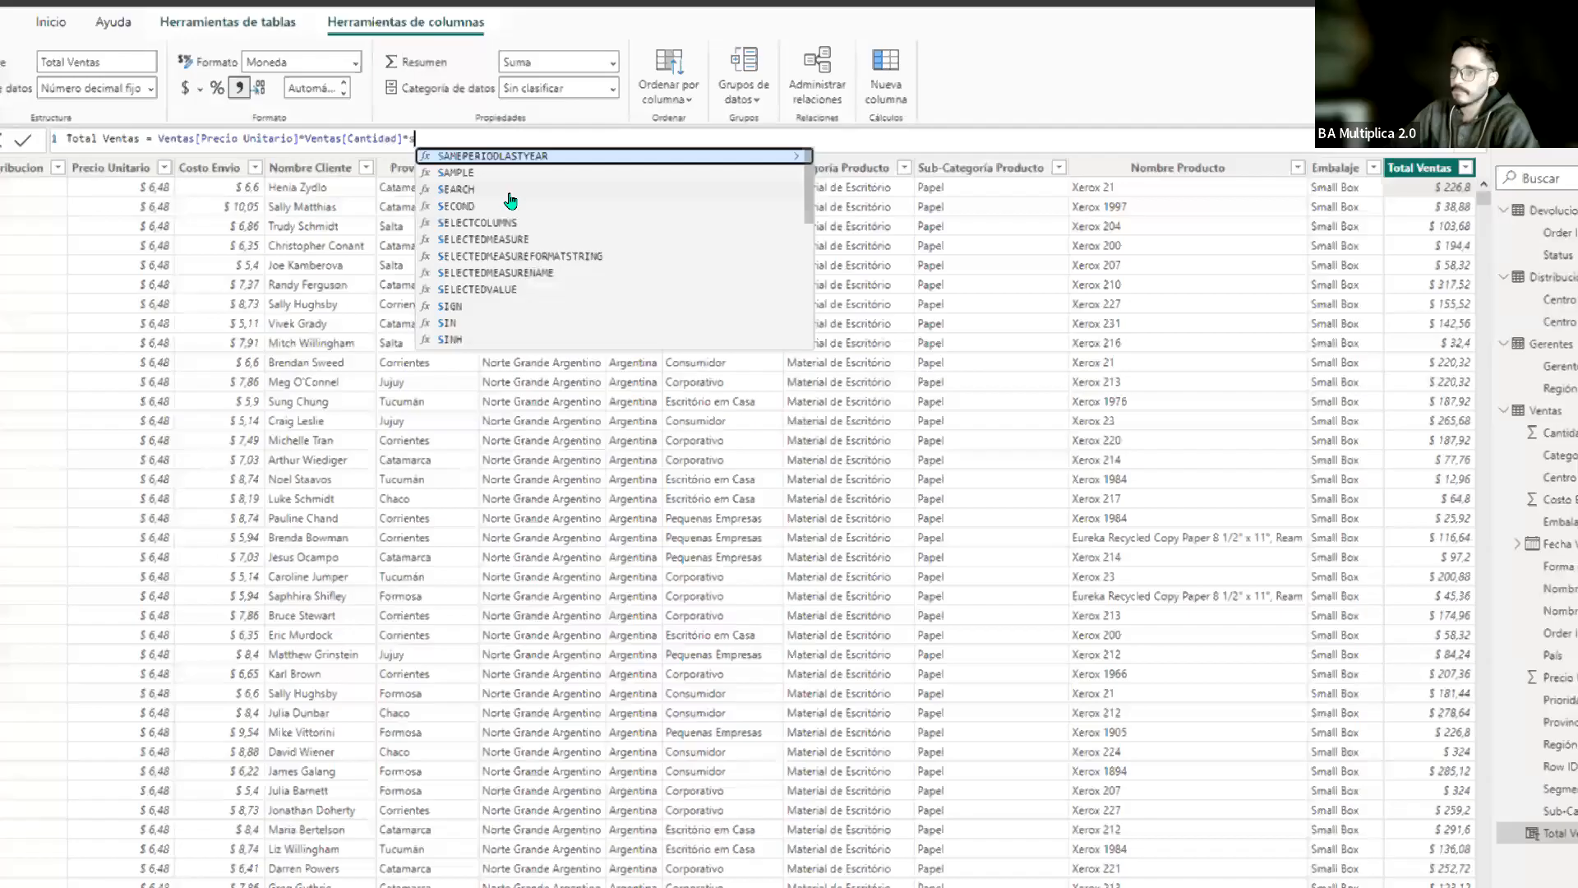
text(um)
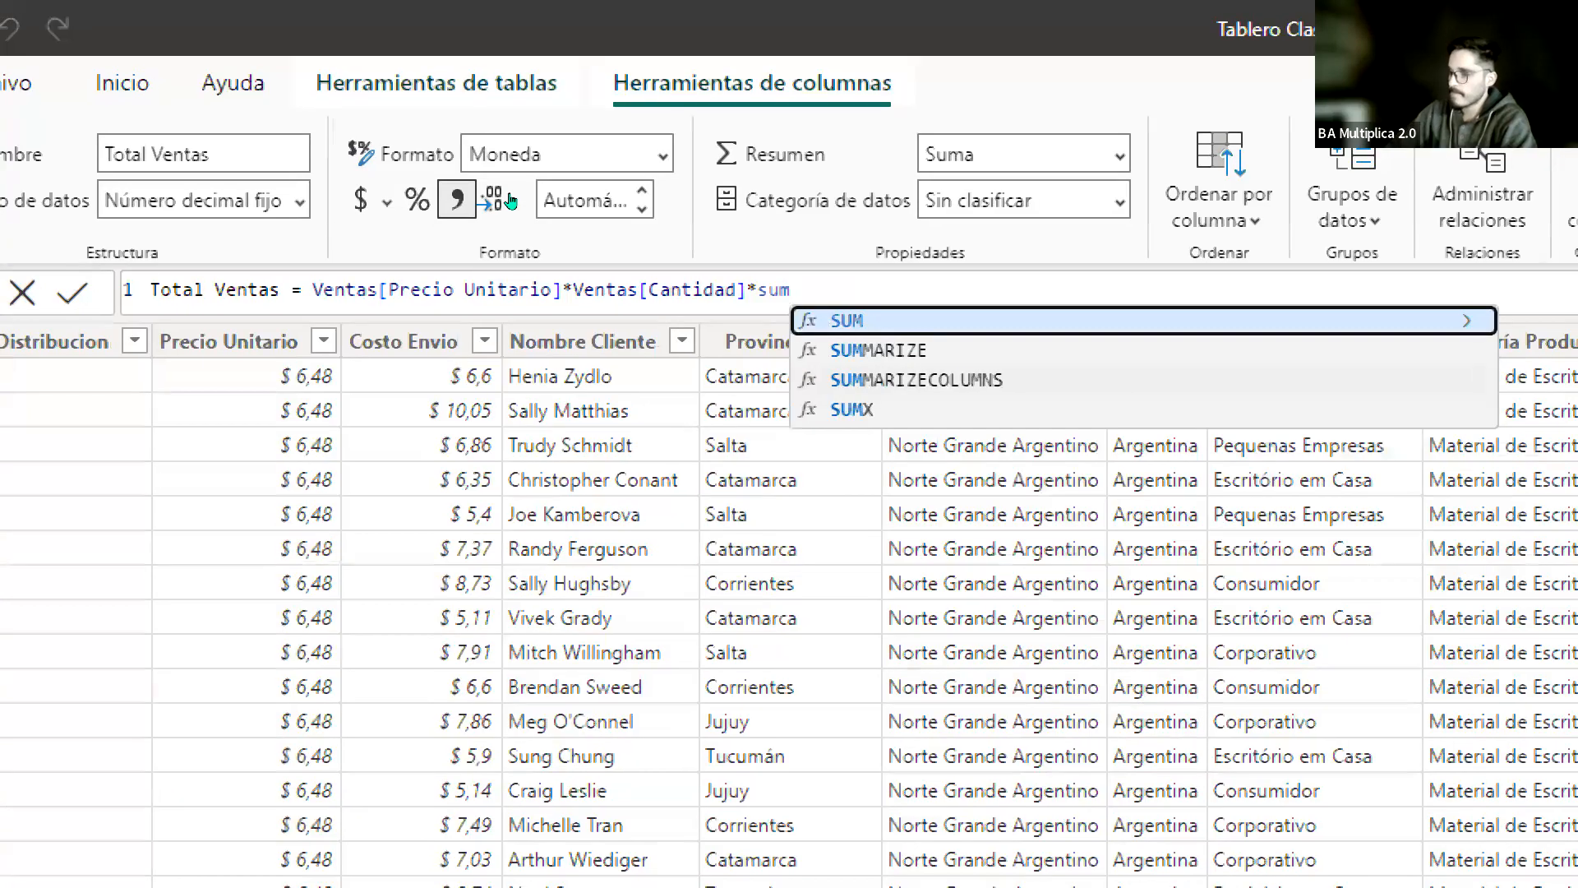
key(Tab)
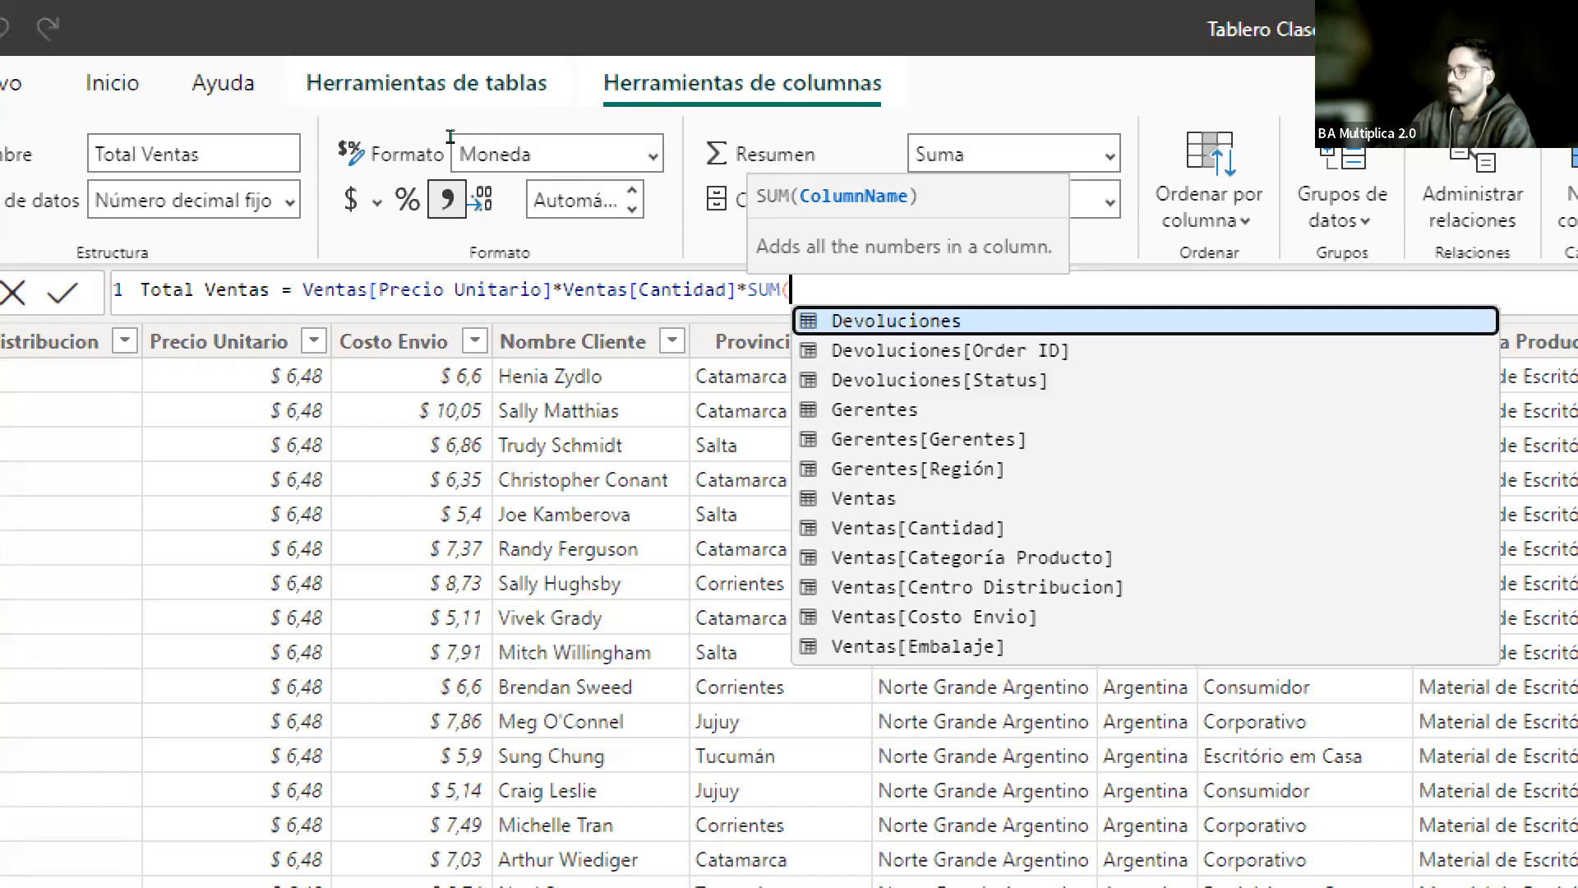
key(BackSpace)
key(BackSpace)
key(BackSpace)
key(BackSpace)
key(BackSpace)
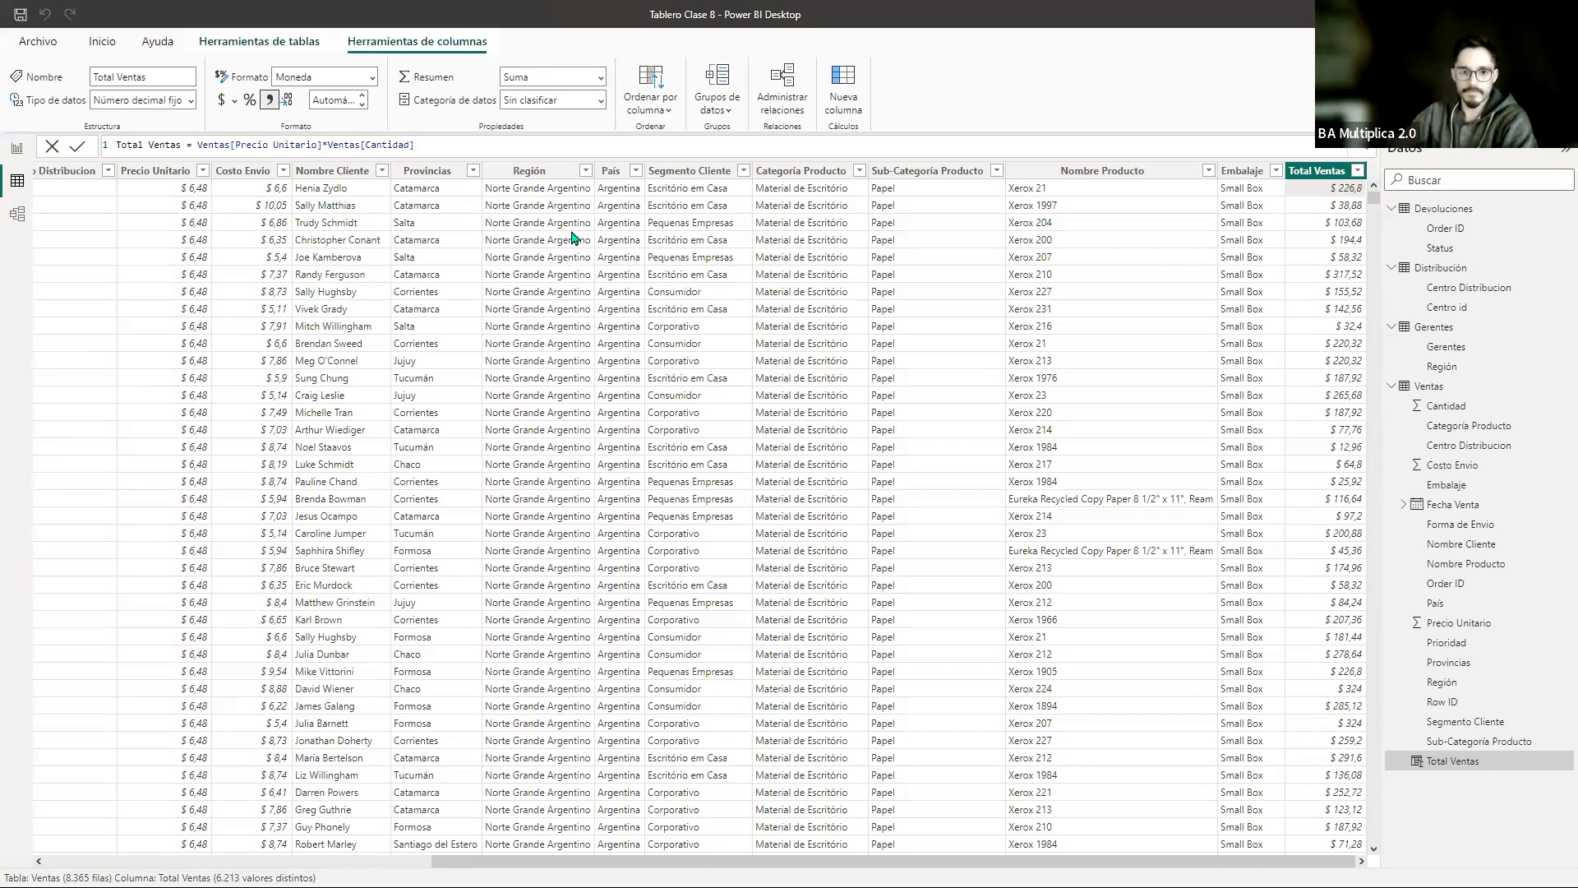
Step: Add a line chart to the Ventas report page, widen it across the page and move it slightly lower
click(17, 151)
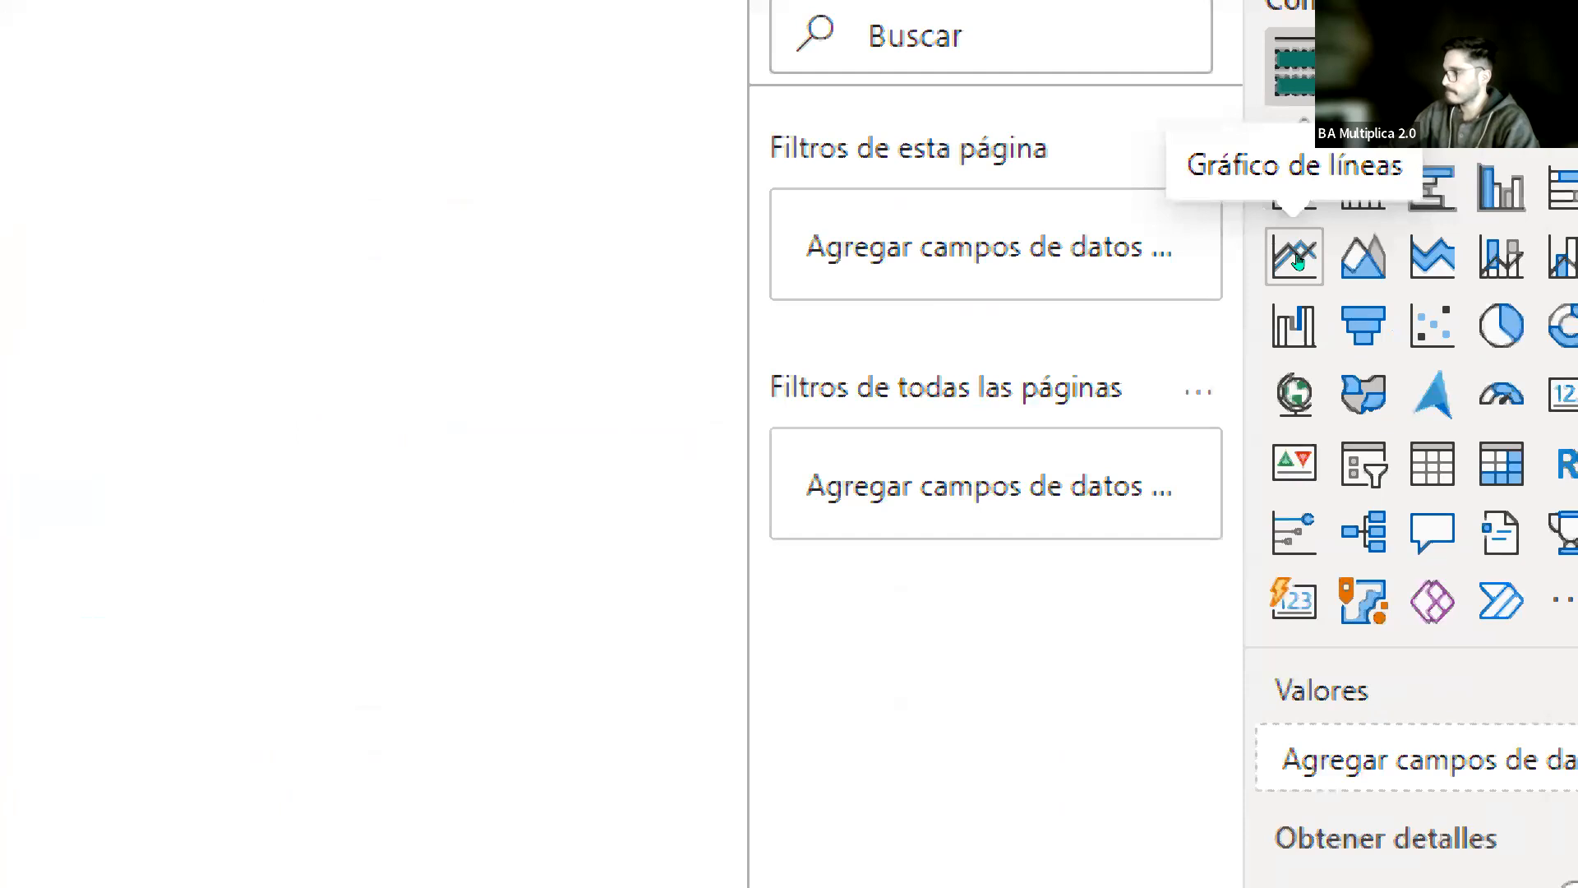
click(1296, 261)
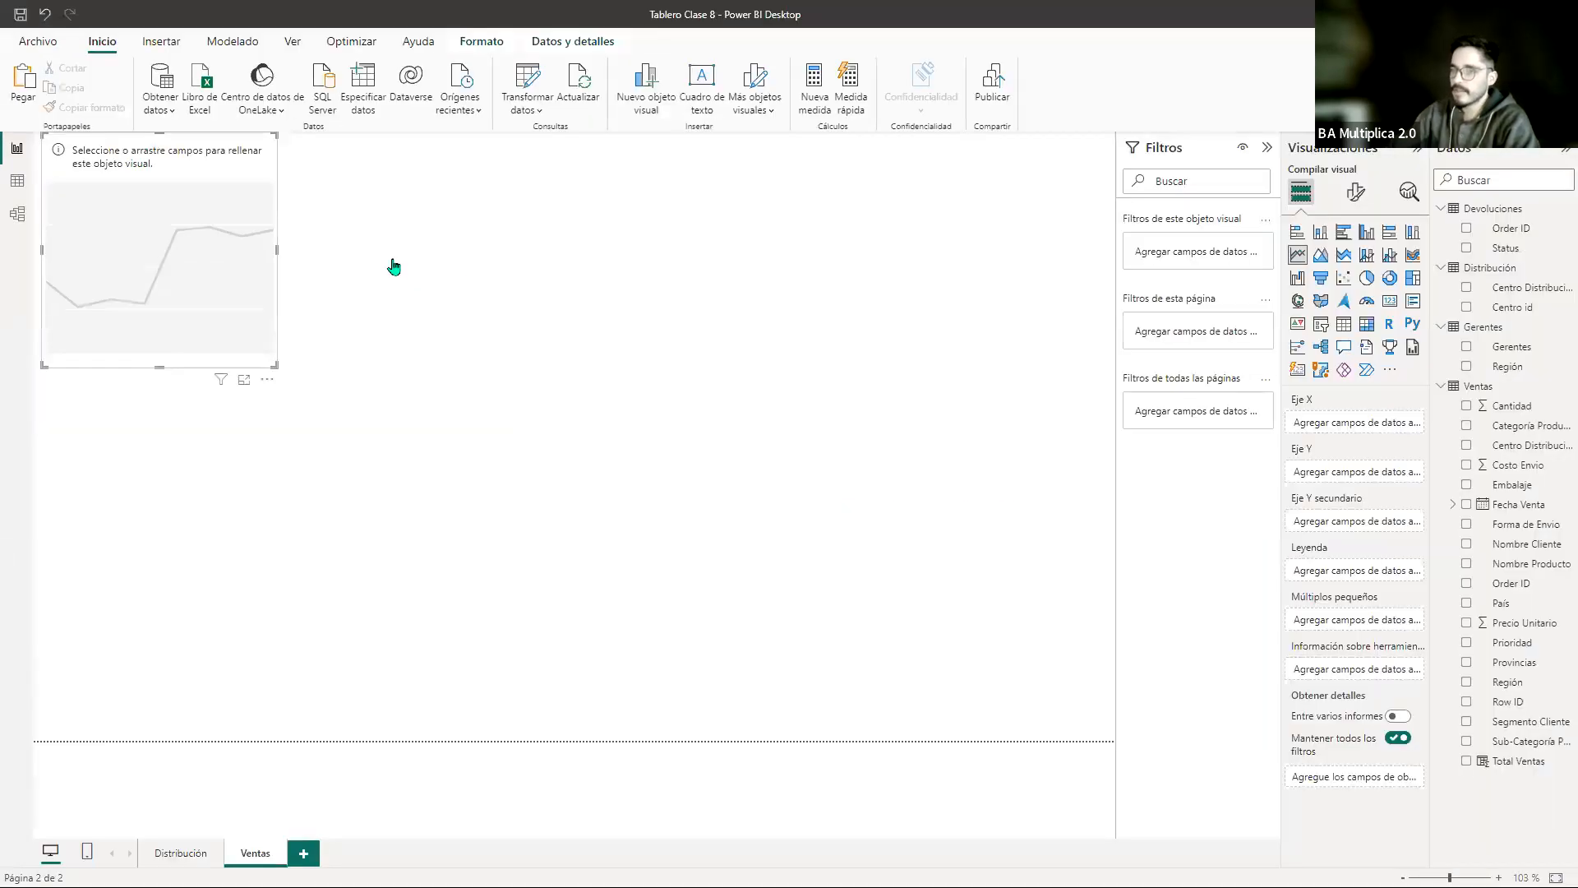
drag(277, 250, 1091, 263)
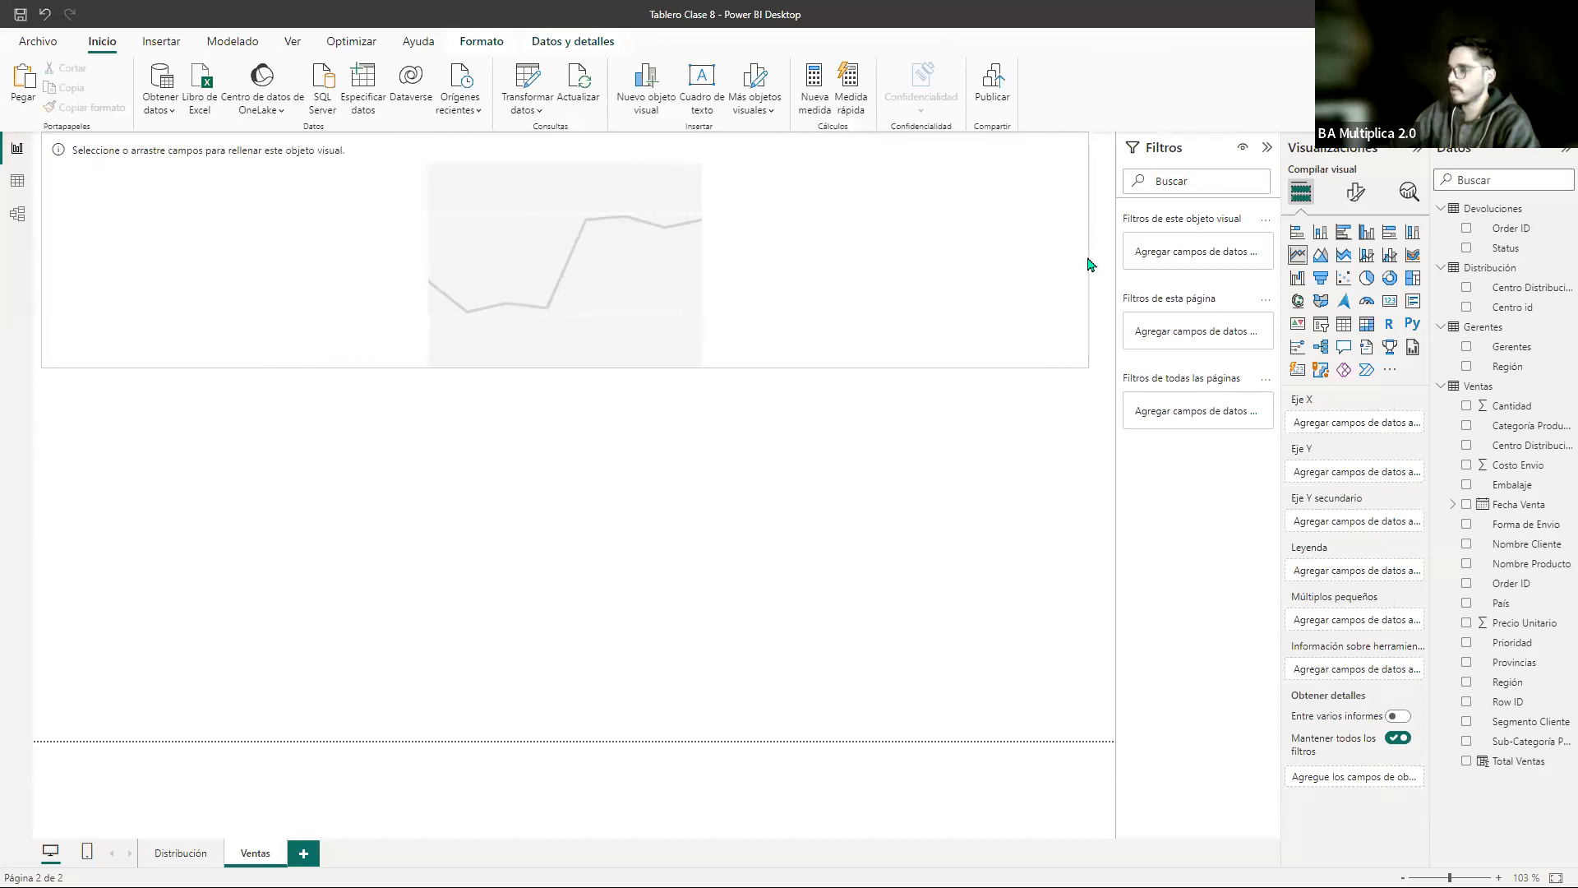
drag(817, 151, 821, 220)
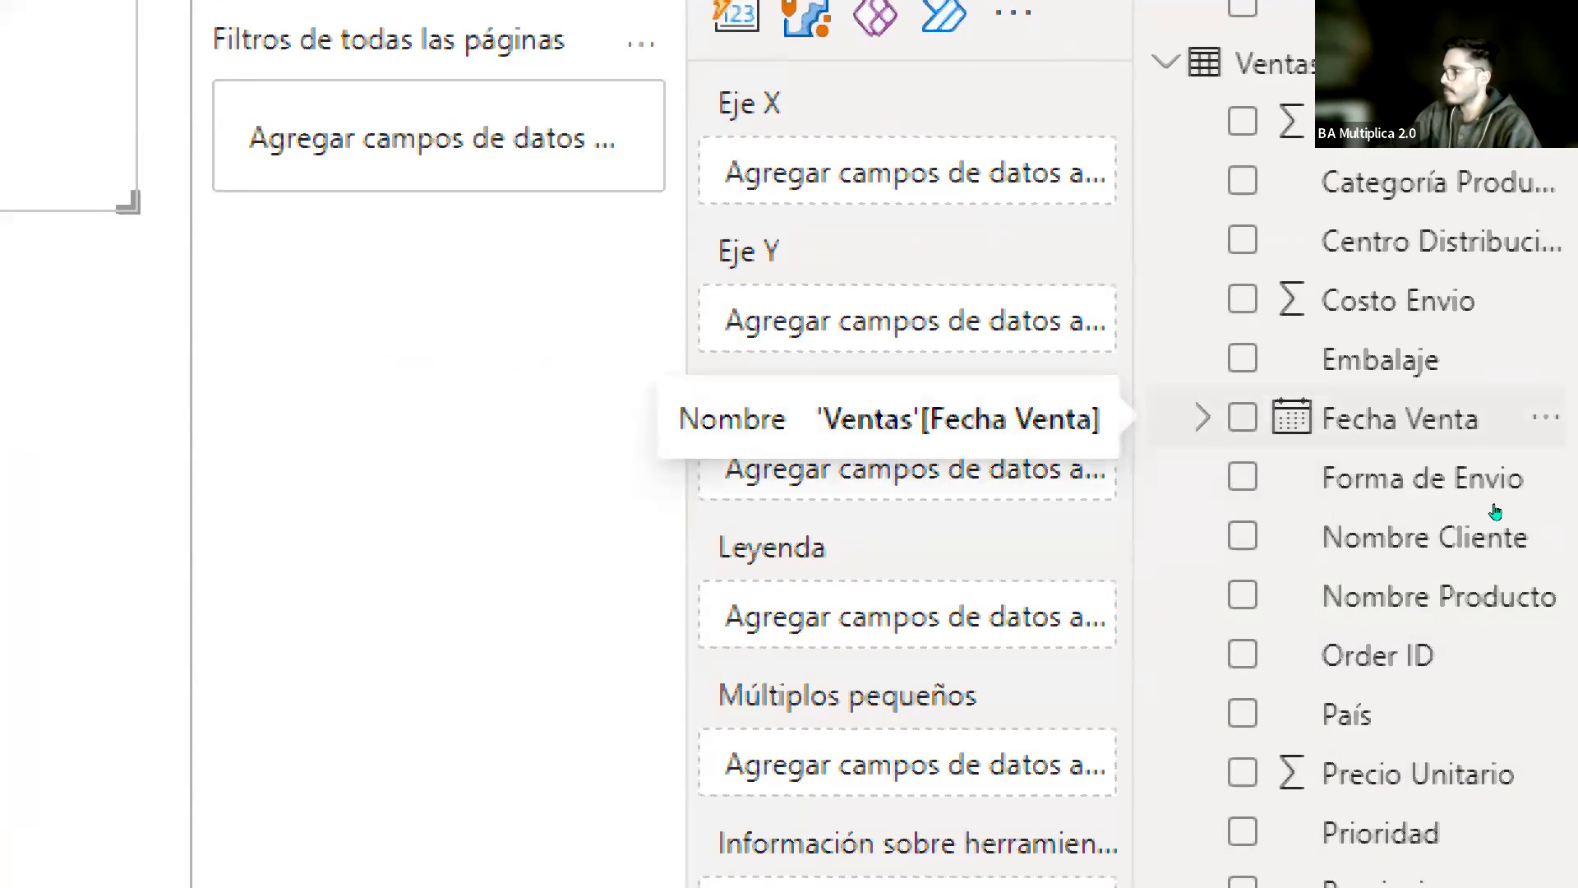
Step: Plot Total Ventas on the line chart's Y axis against Año from the Fecha Venta date hierarchy on the X axis
click(1202, 418)
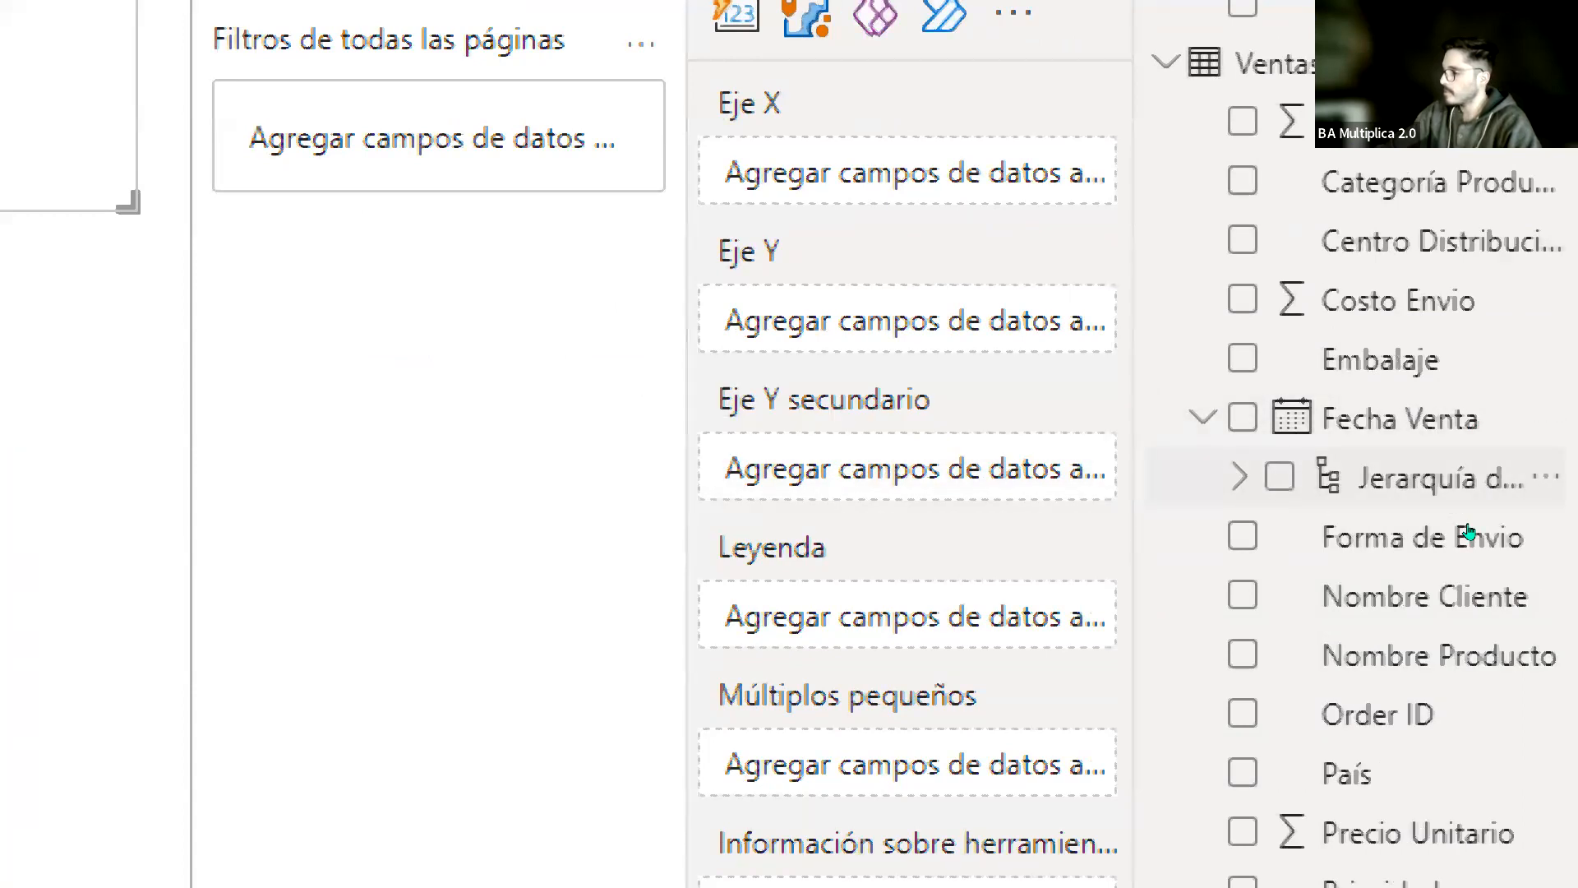
click(1240, 477)
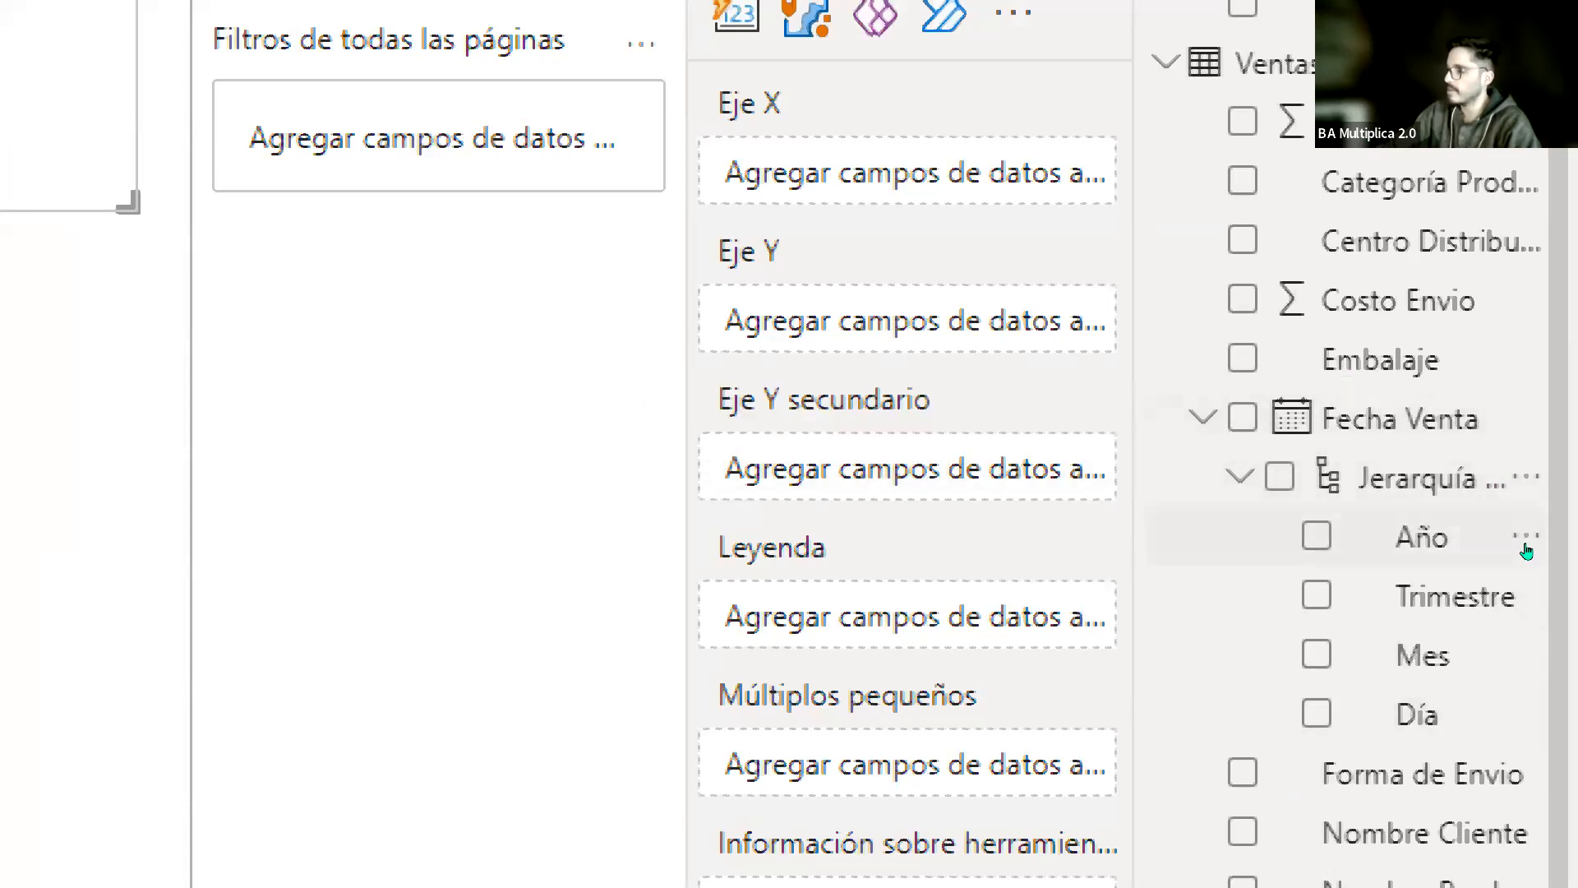
drag(1527, 551, 1081, 170)
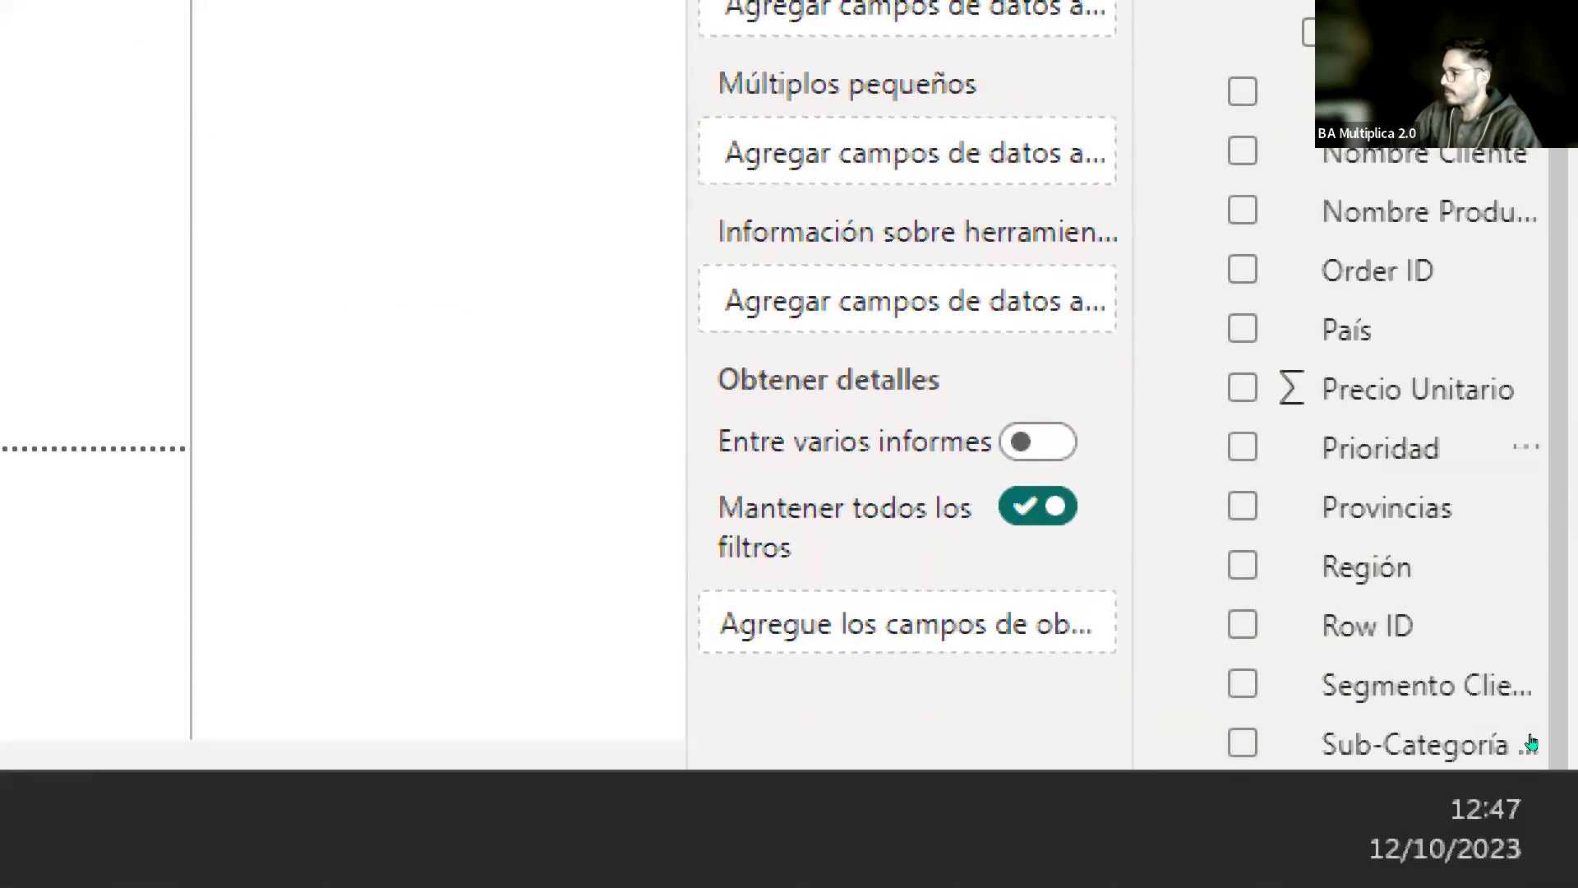
scroll(1531, 737, down, 1)
drag(1512, 776, 935, 31)
drag(935, 105, 1039, 116)
drag(1358, 485, 1357, 495)
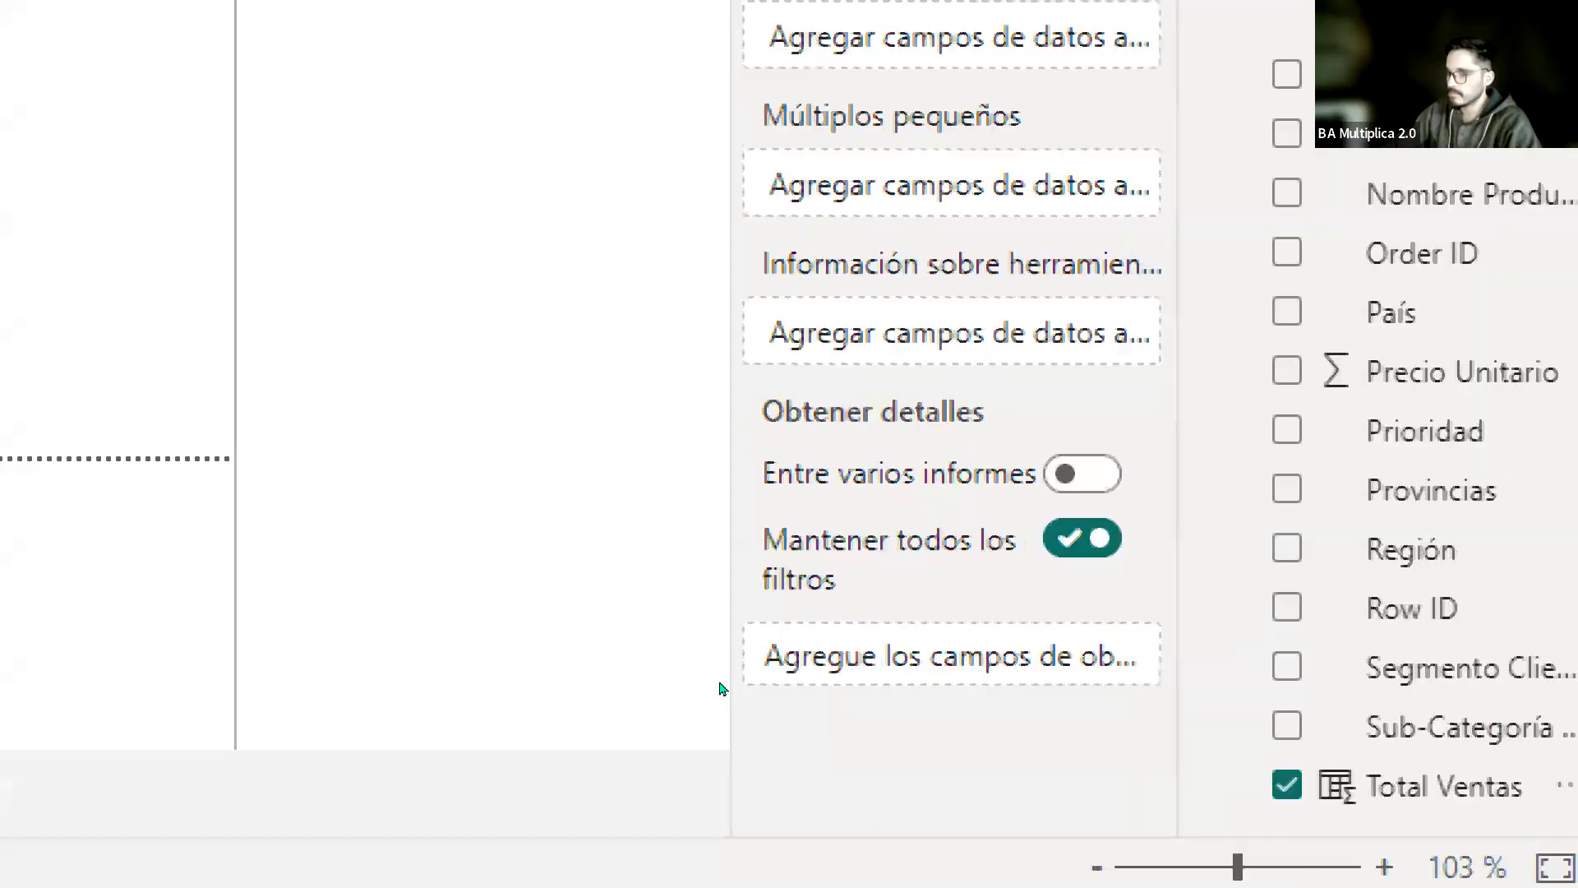
Step: Replace Año on the line chart's X axis with the complete Fecha Venta date hierarchy
mouse_move(313, 337)
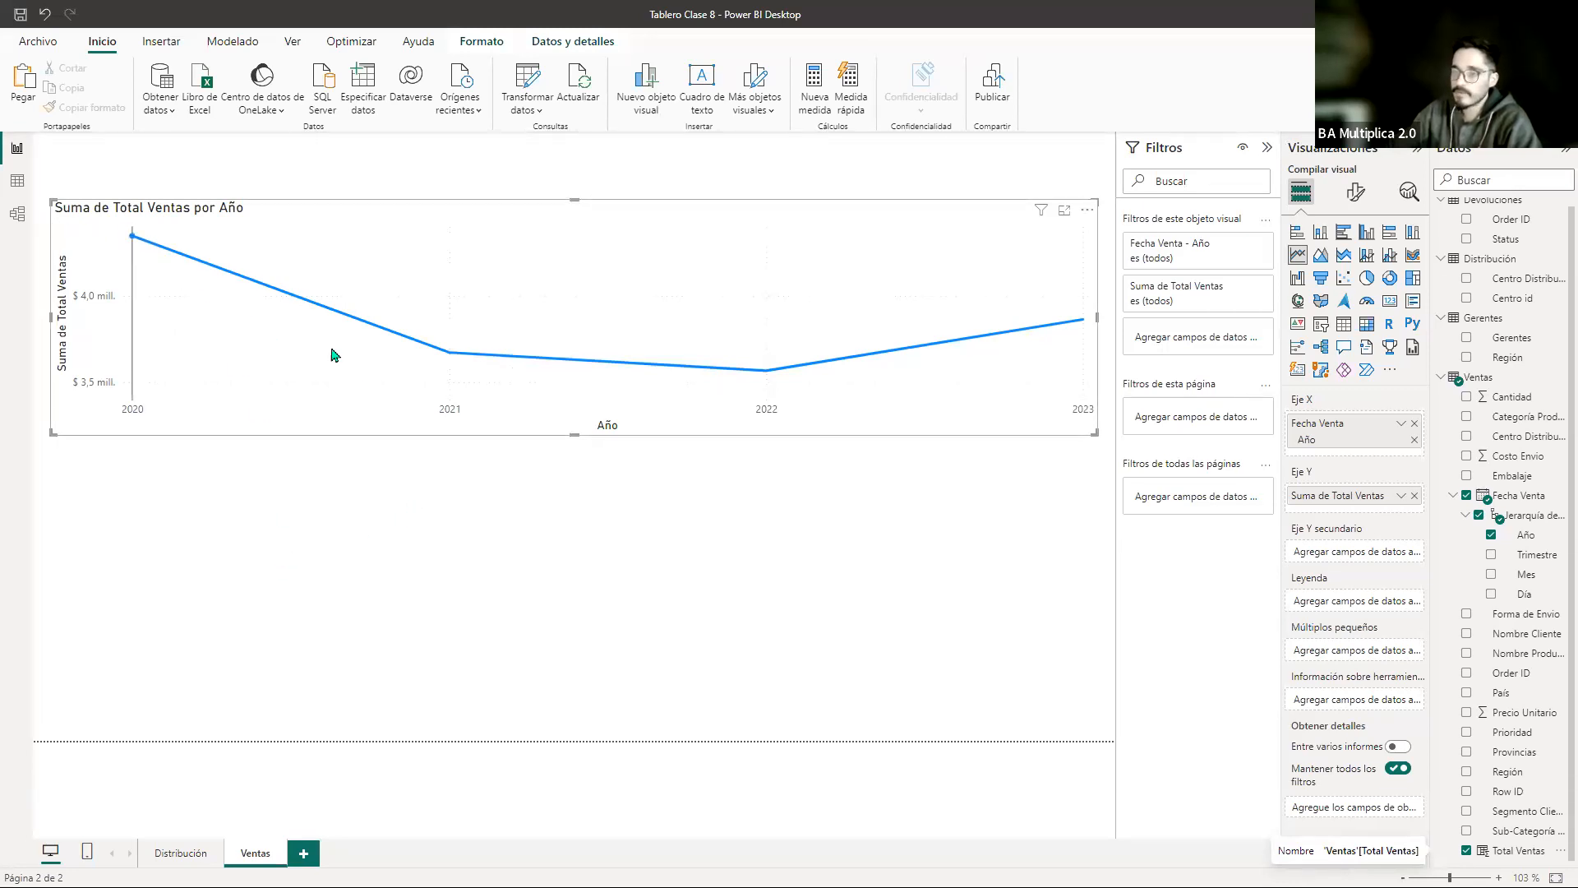
mouse_move(446, 367)
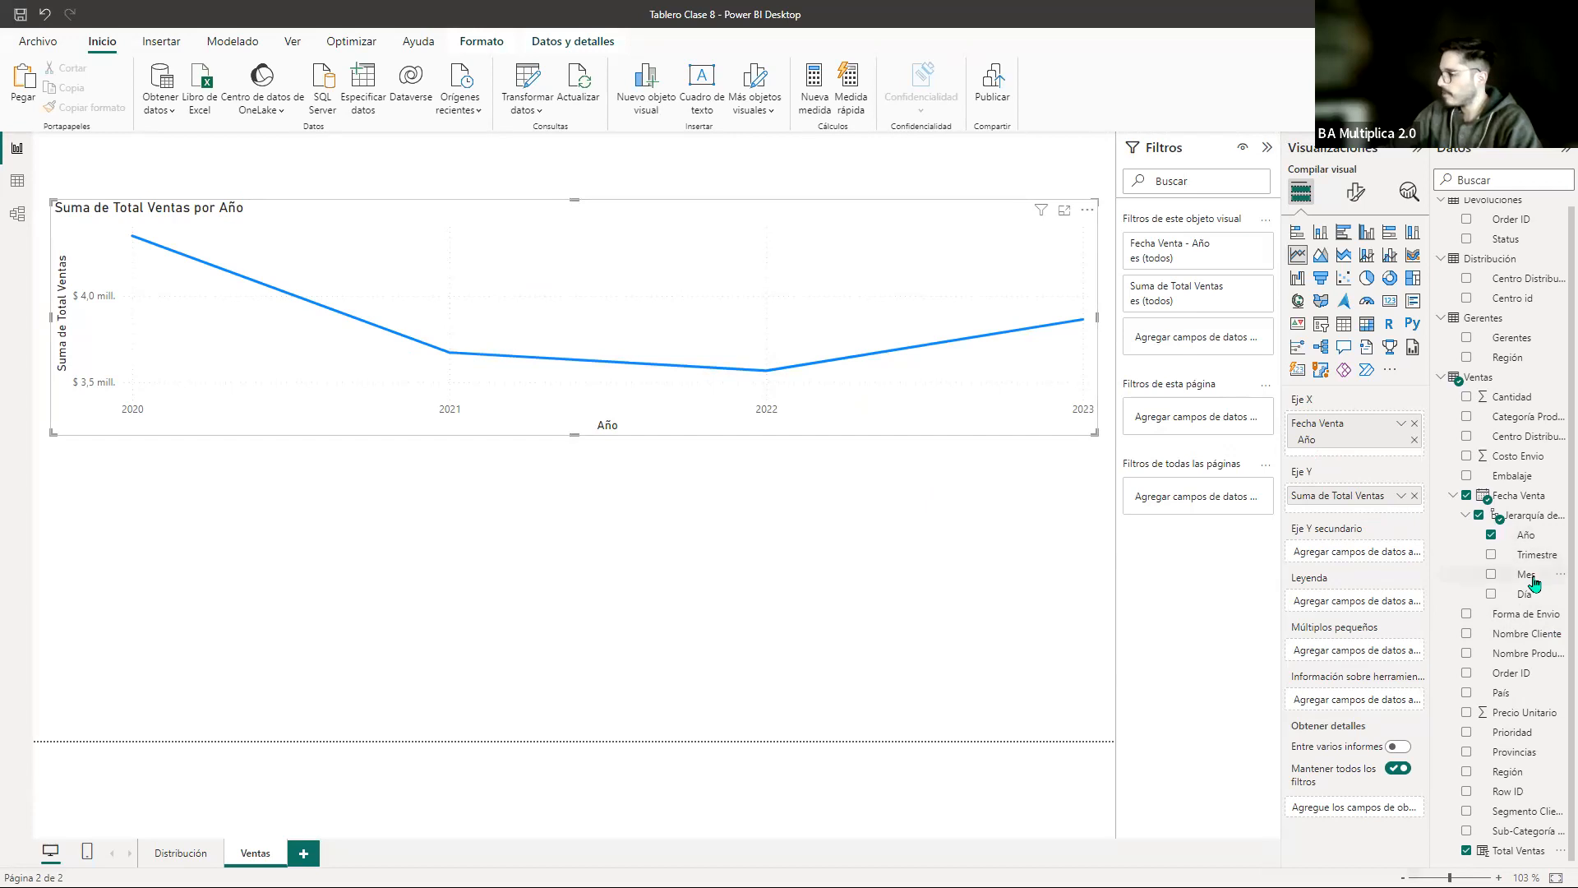
click(1414, 424)
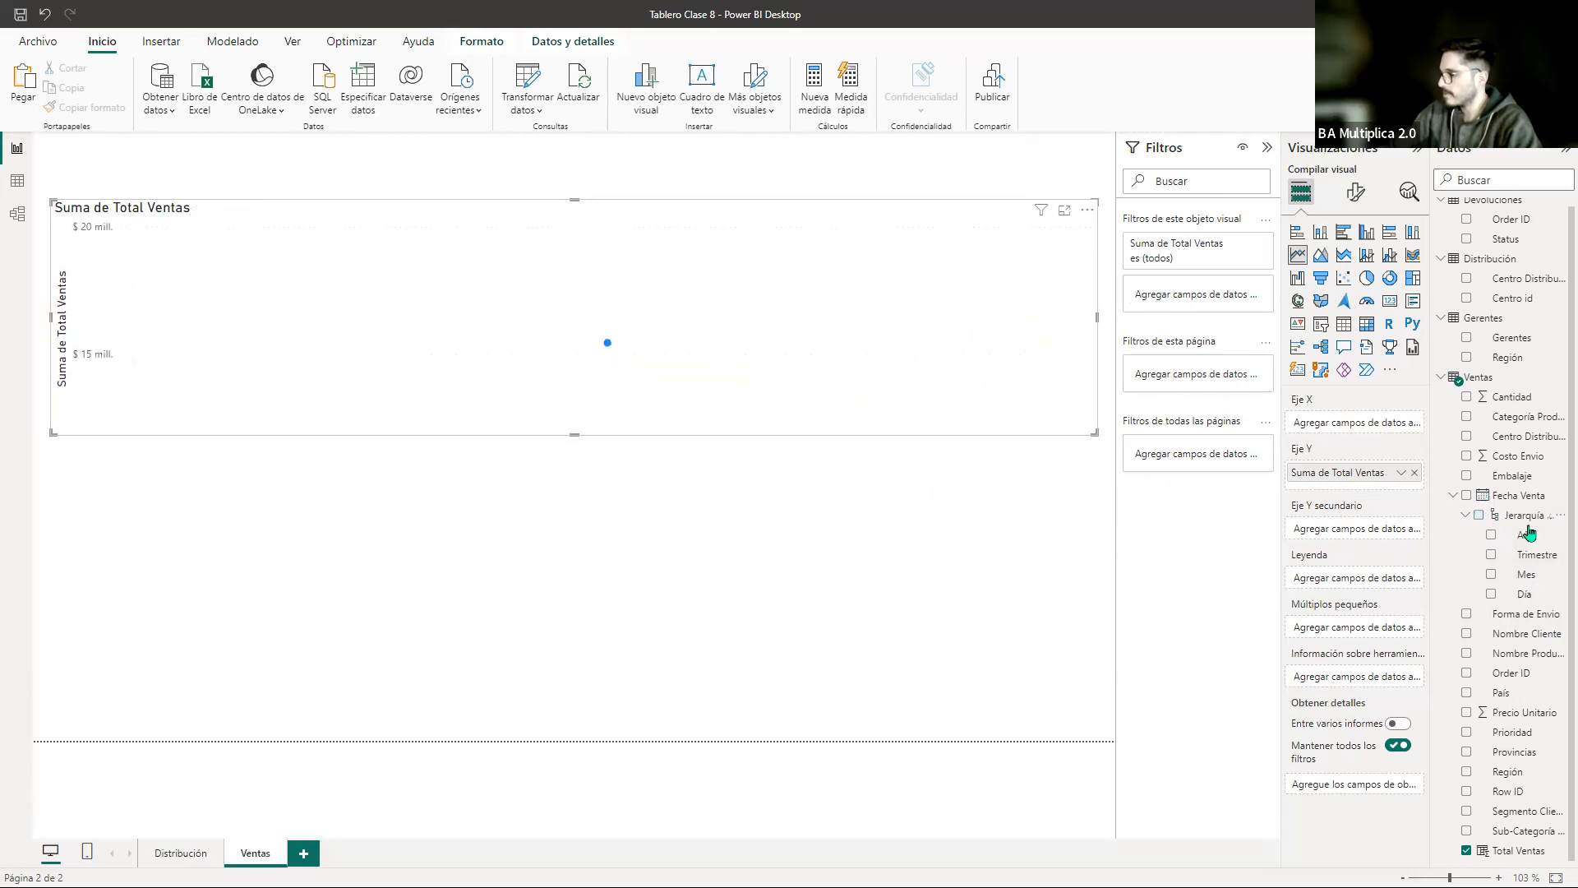
drag(1525, 516, 1367, 424)
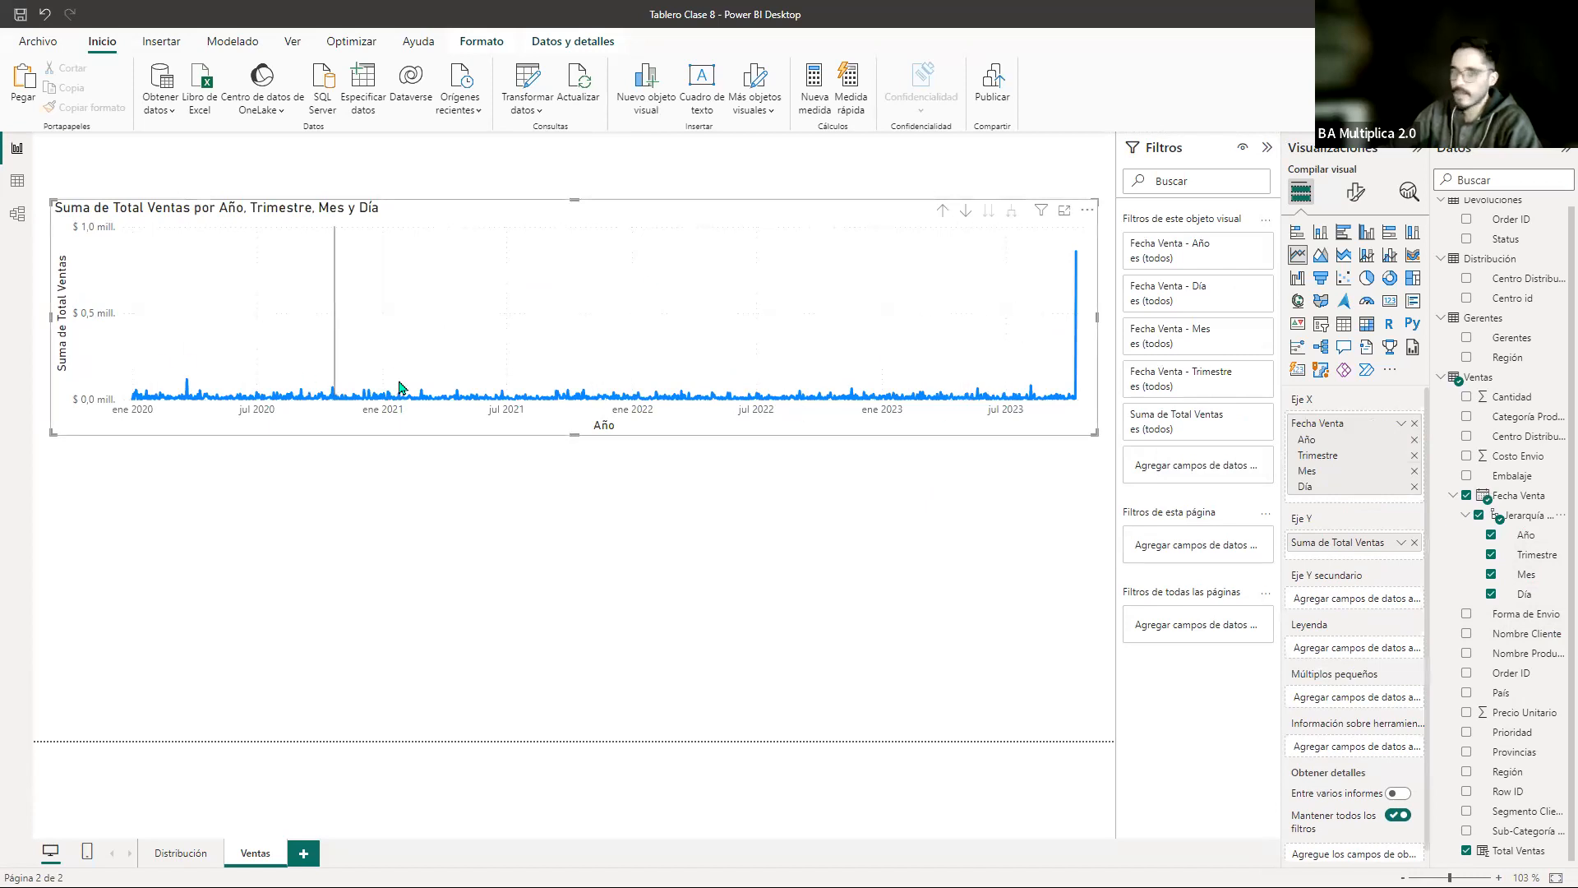
Step: Drill the line chart up from the day level to the Año level
click(965, 215)
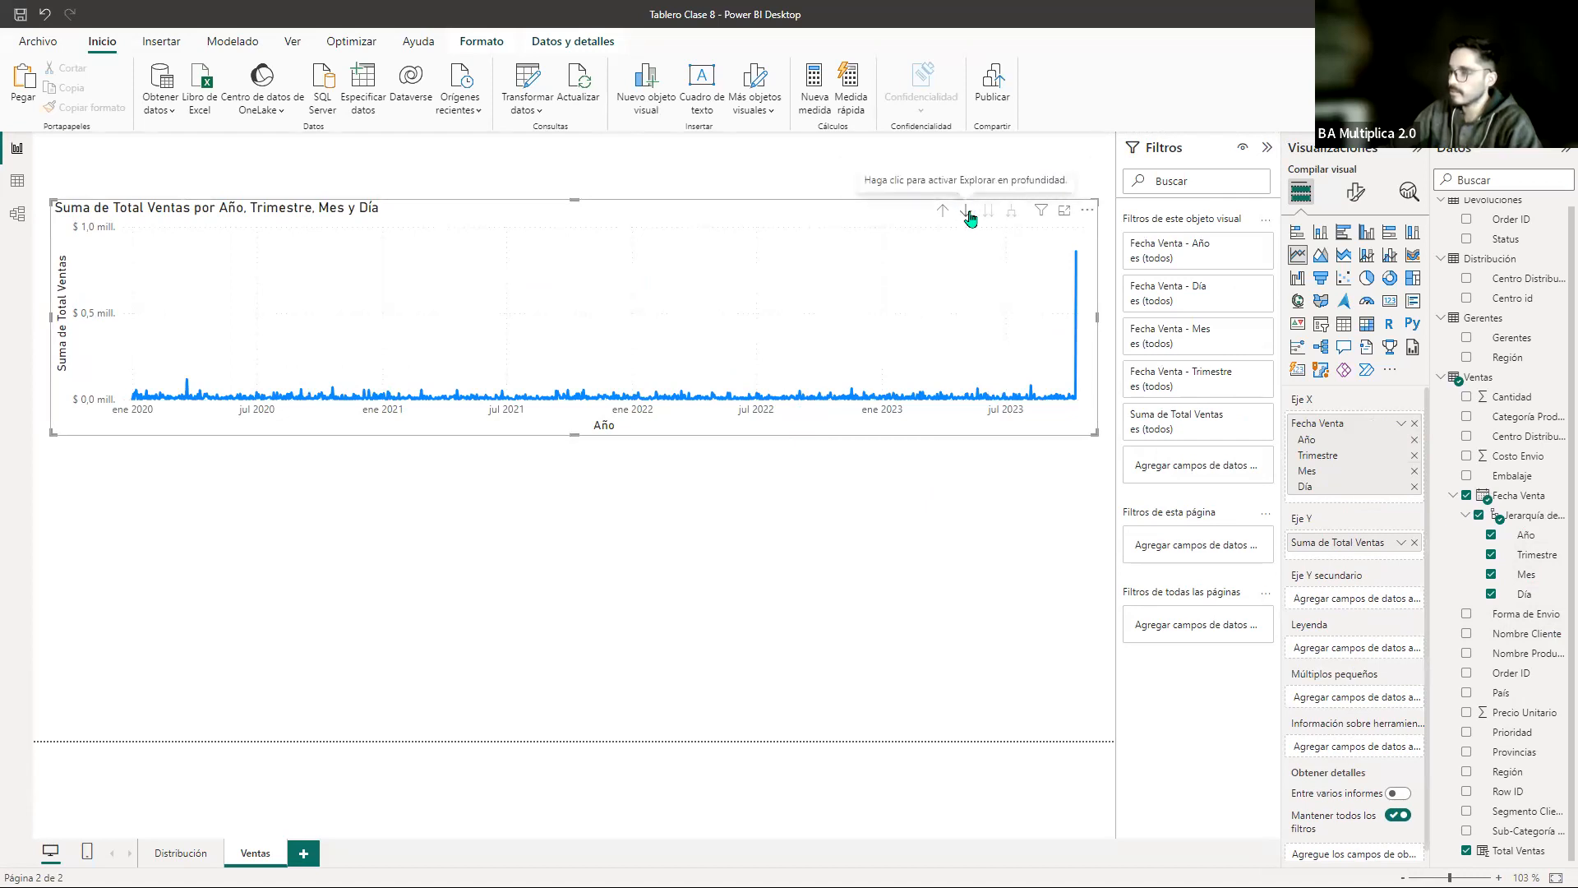
click(942, 215)
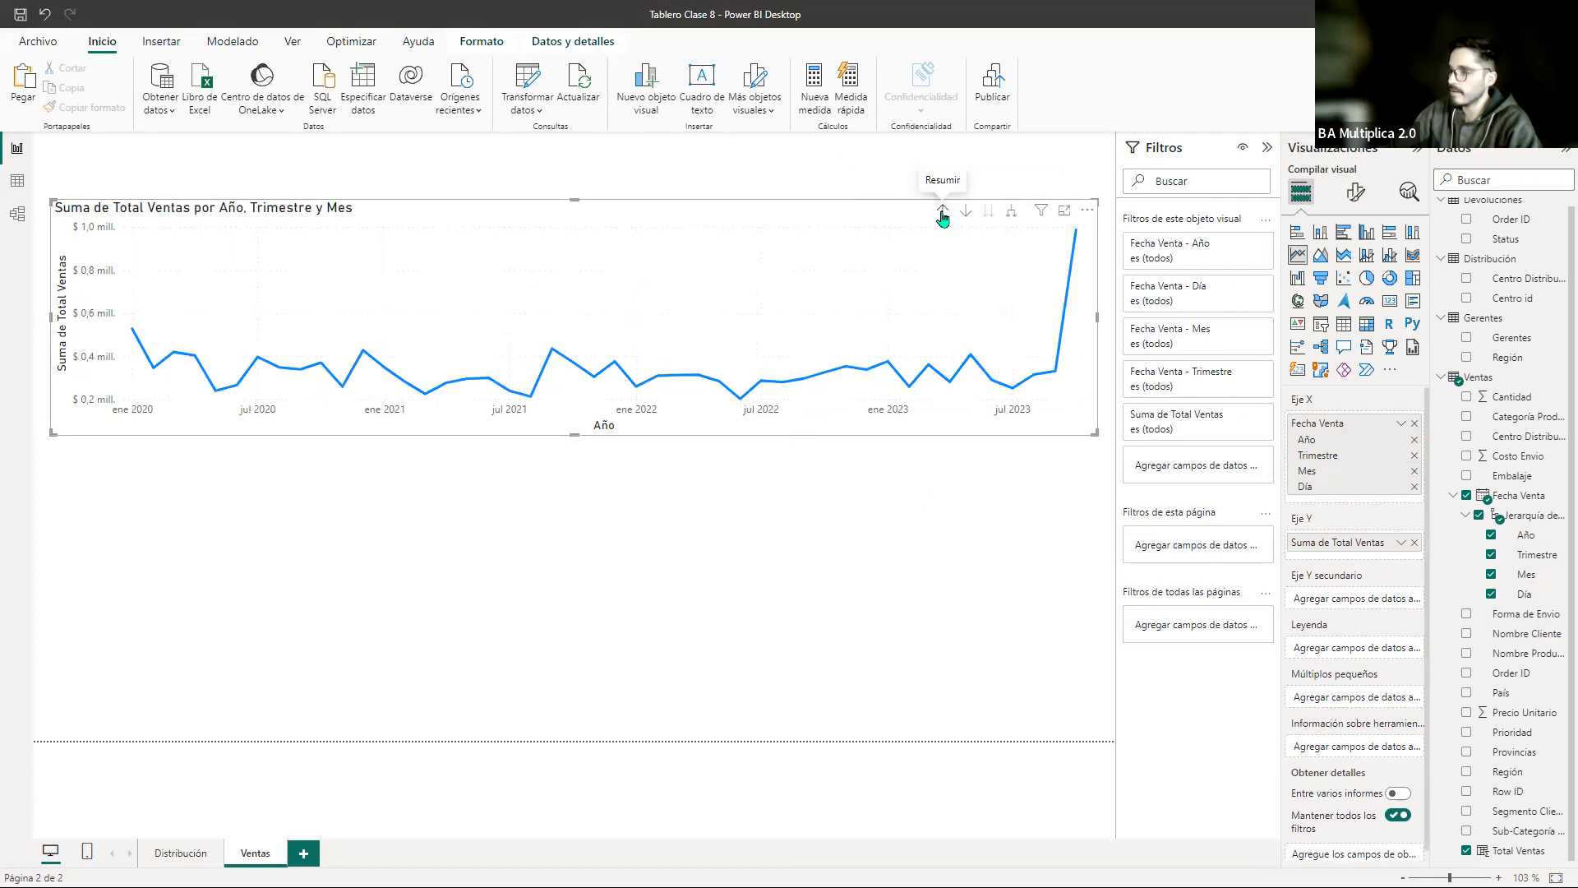
click(943, 215)
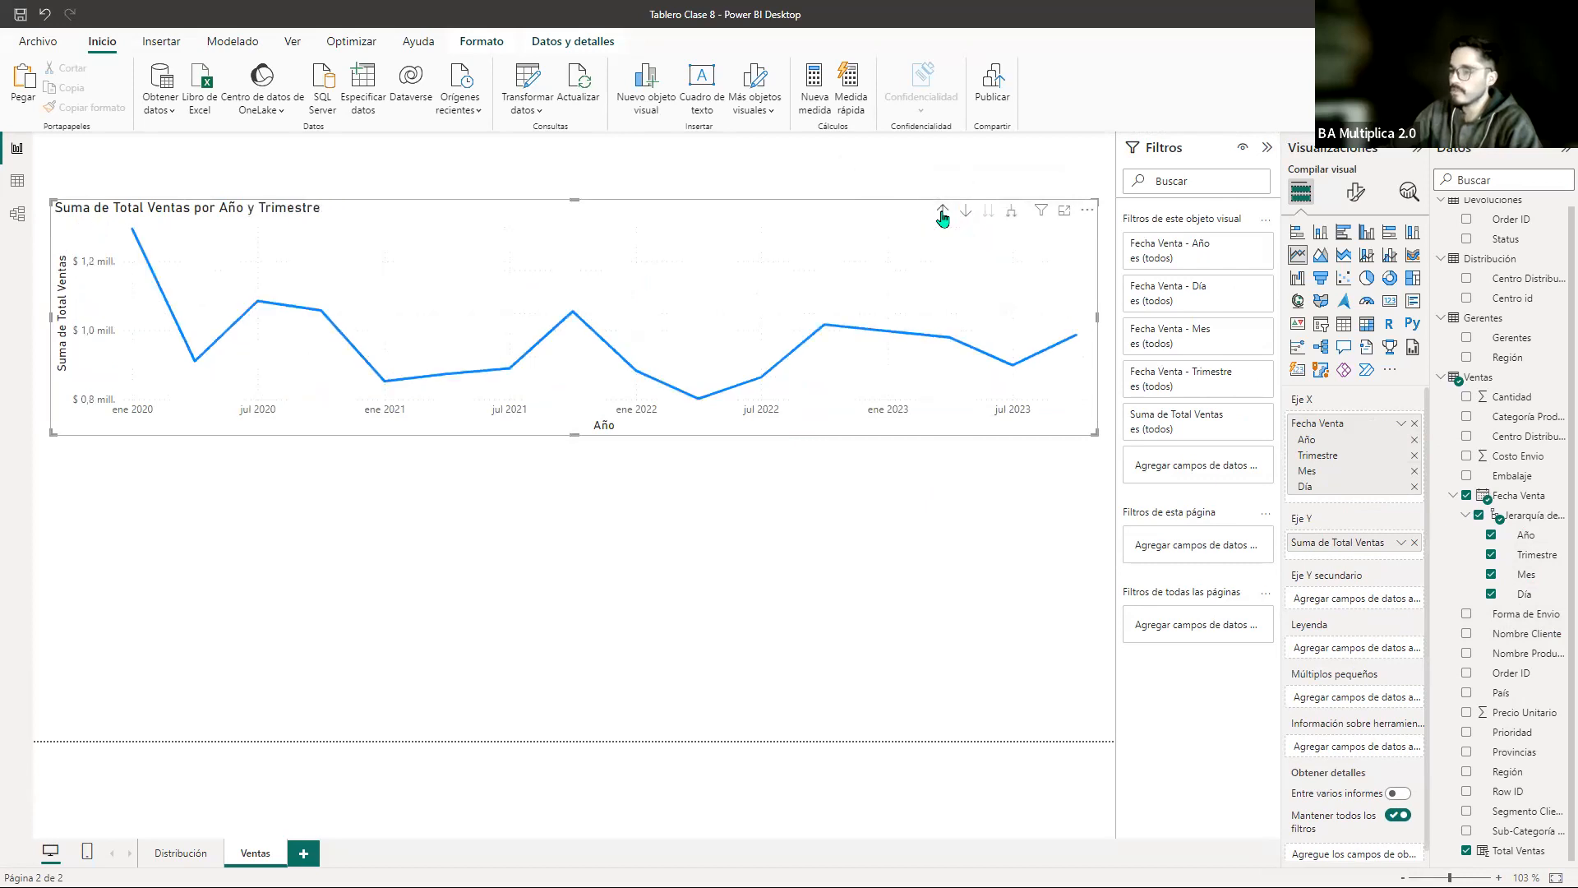
click(943, 215)
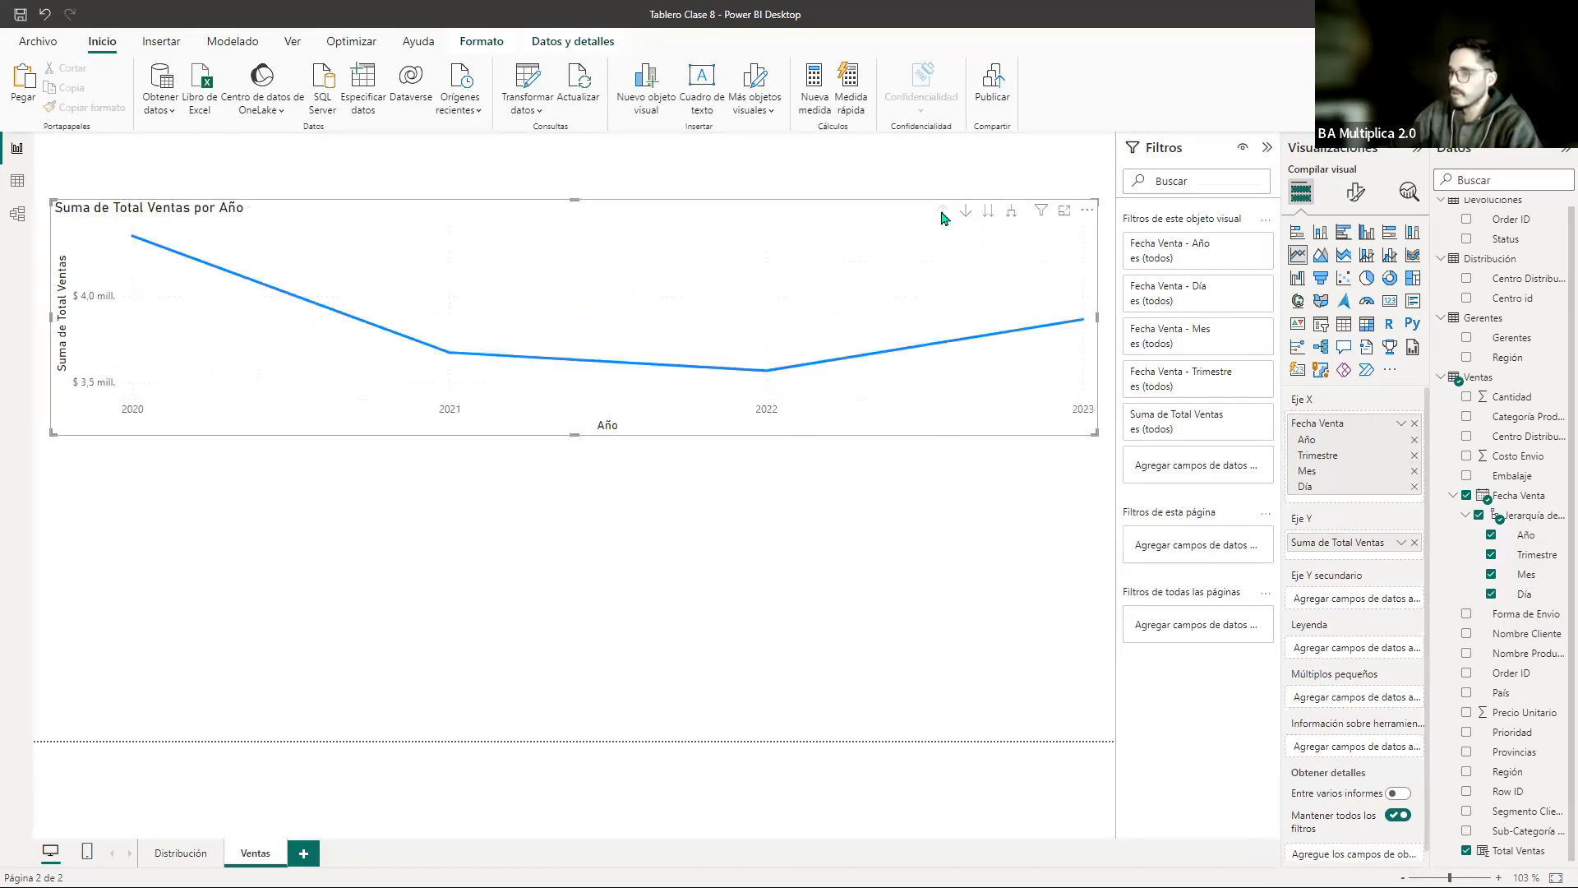
Step: Turn on drill-down mode, view the chart by Trimestre, Mes and Día, and return it to the Año level
click(966, 212)
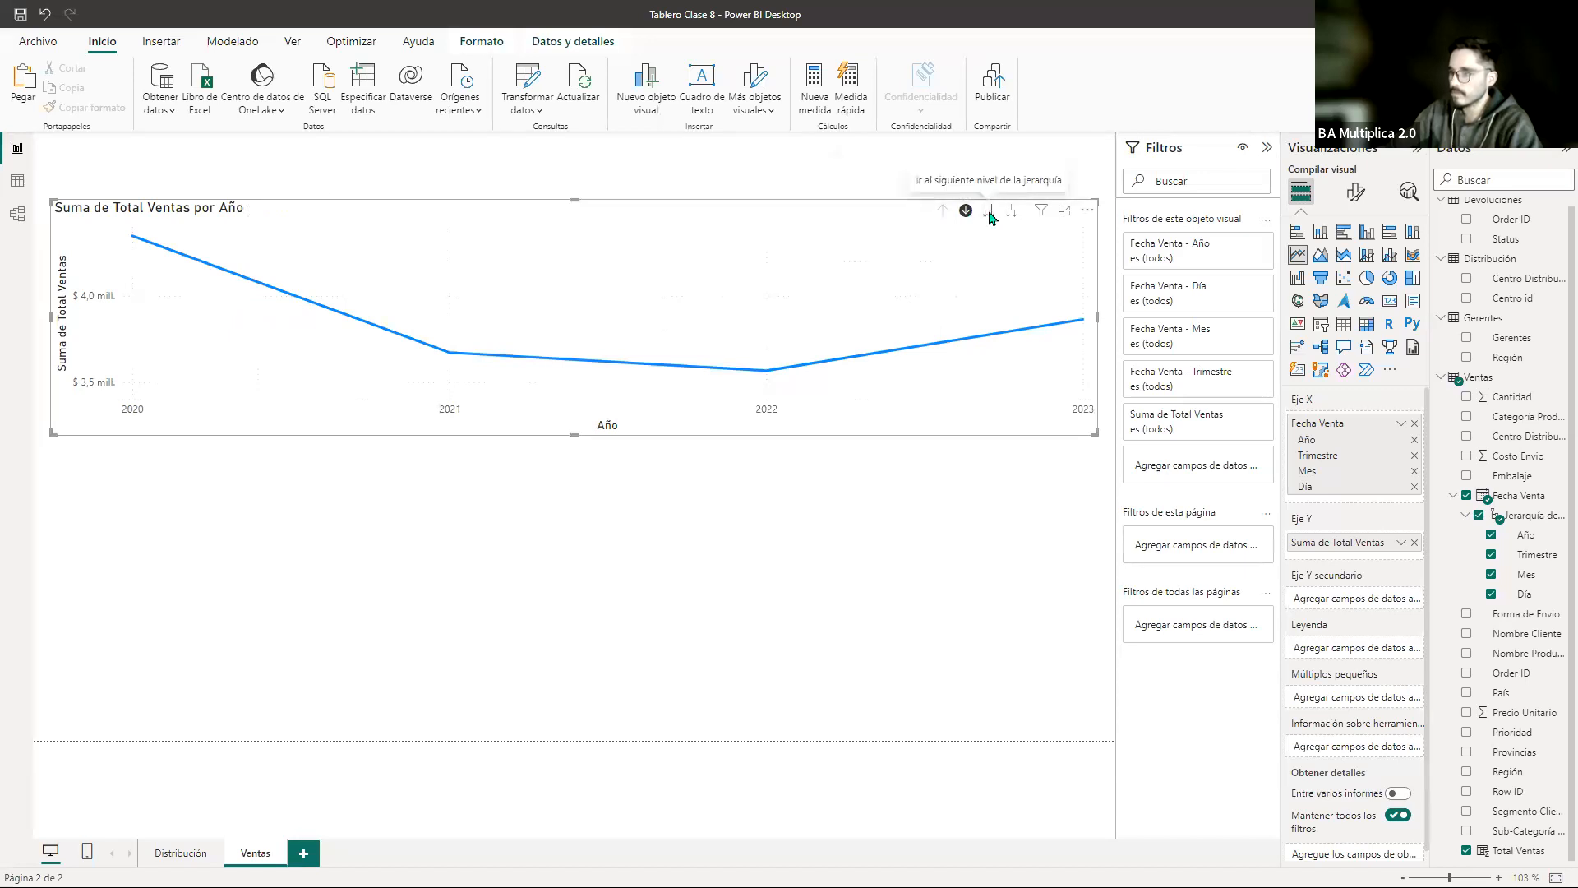
click(989, 212)
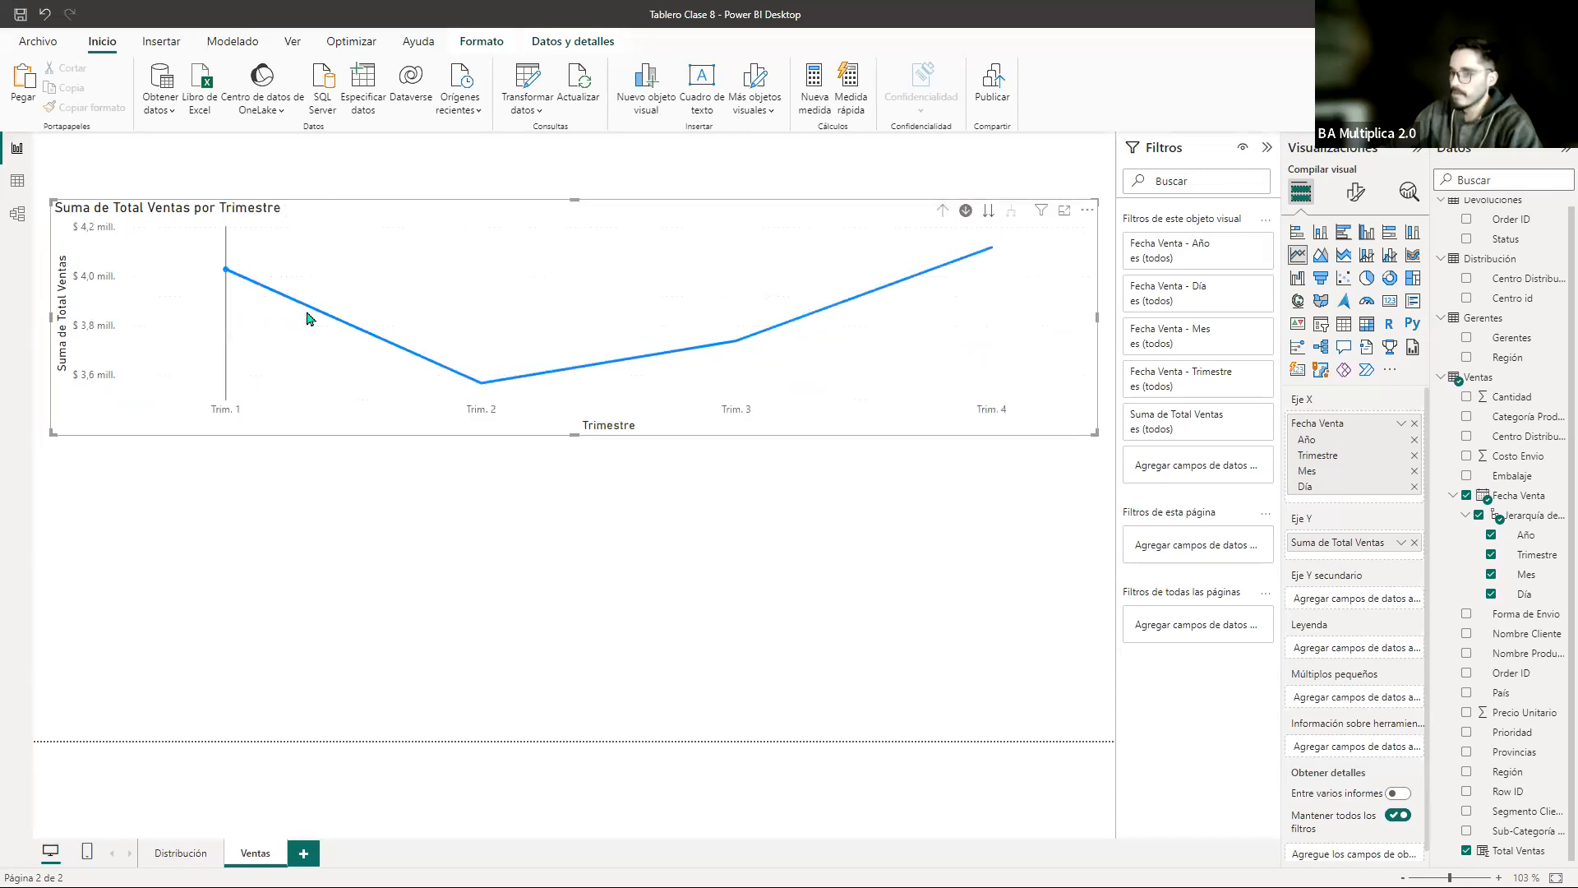
click(991, 214)
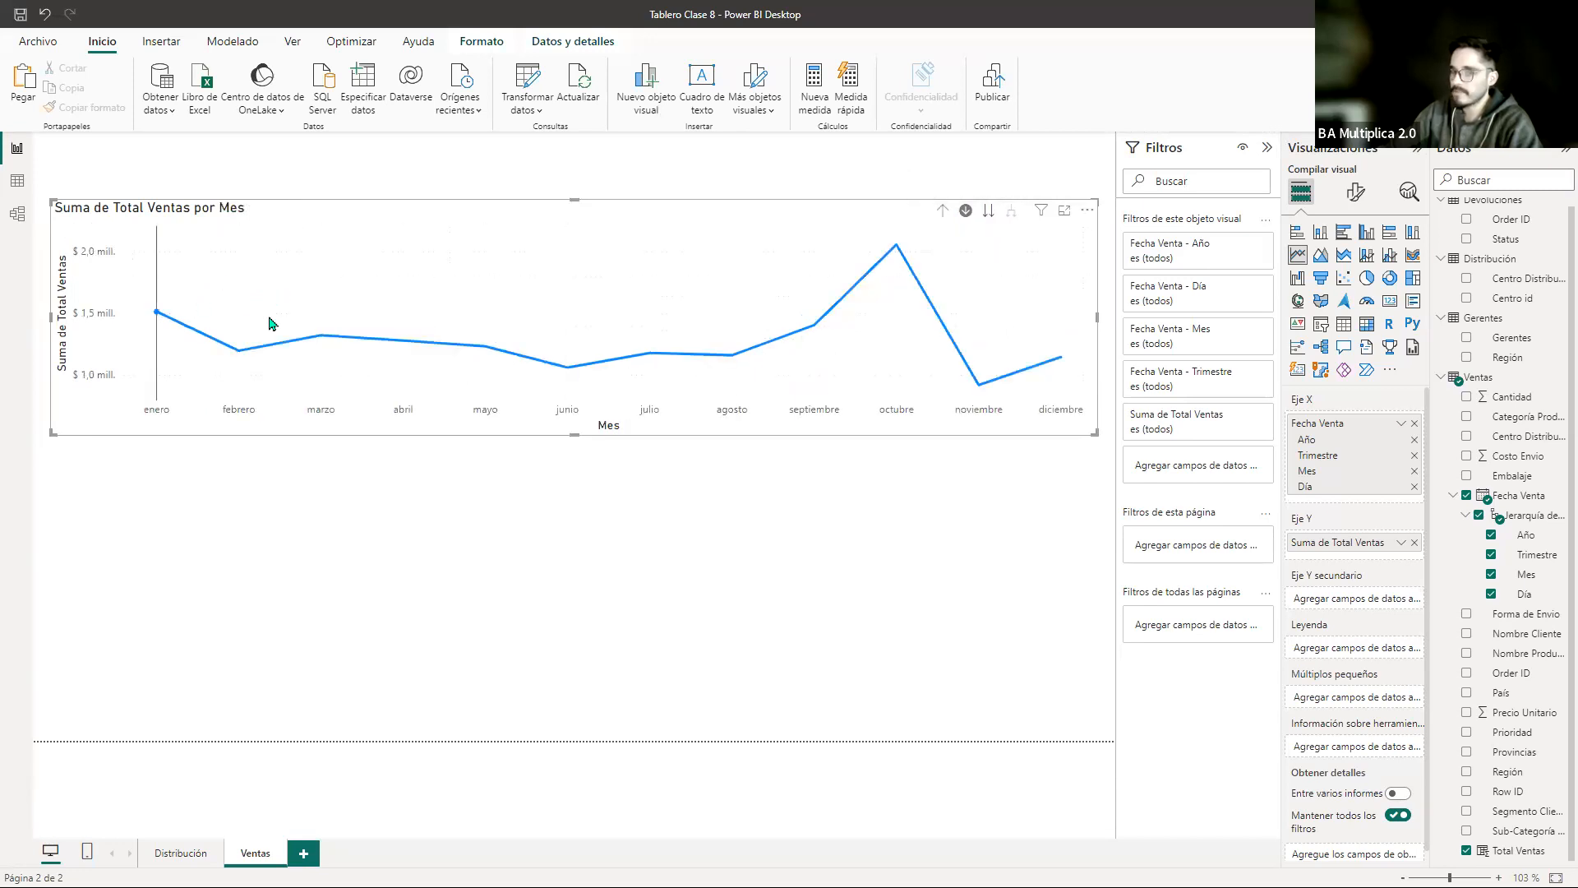
click(990, 214)
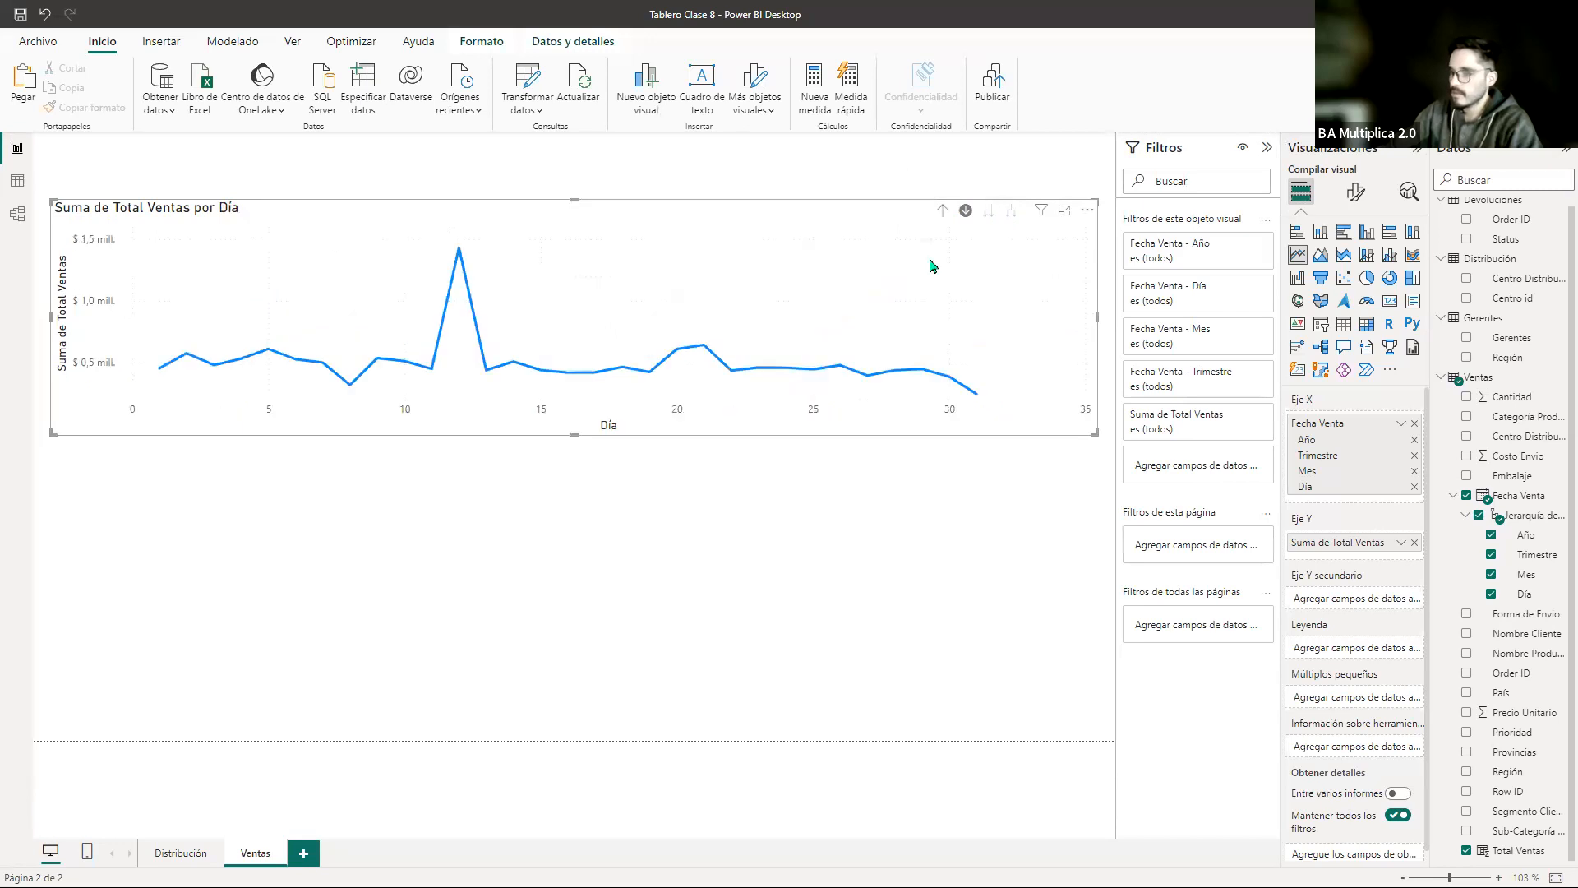
click(945, 213)
click(945, 214)
click(945, 214)
Step: Turn off drill-down mode and step through the hierarchy levels from Trimestre to Día again, returning to Año
click(966, 213)
click(991, 214)
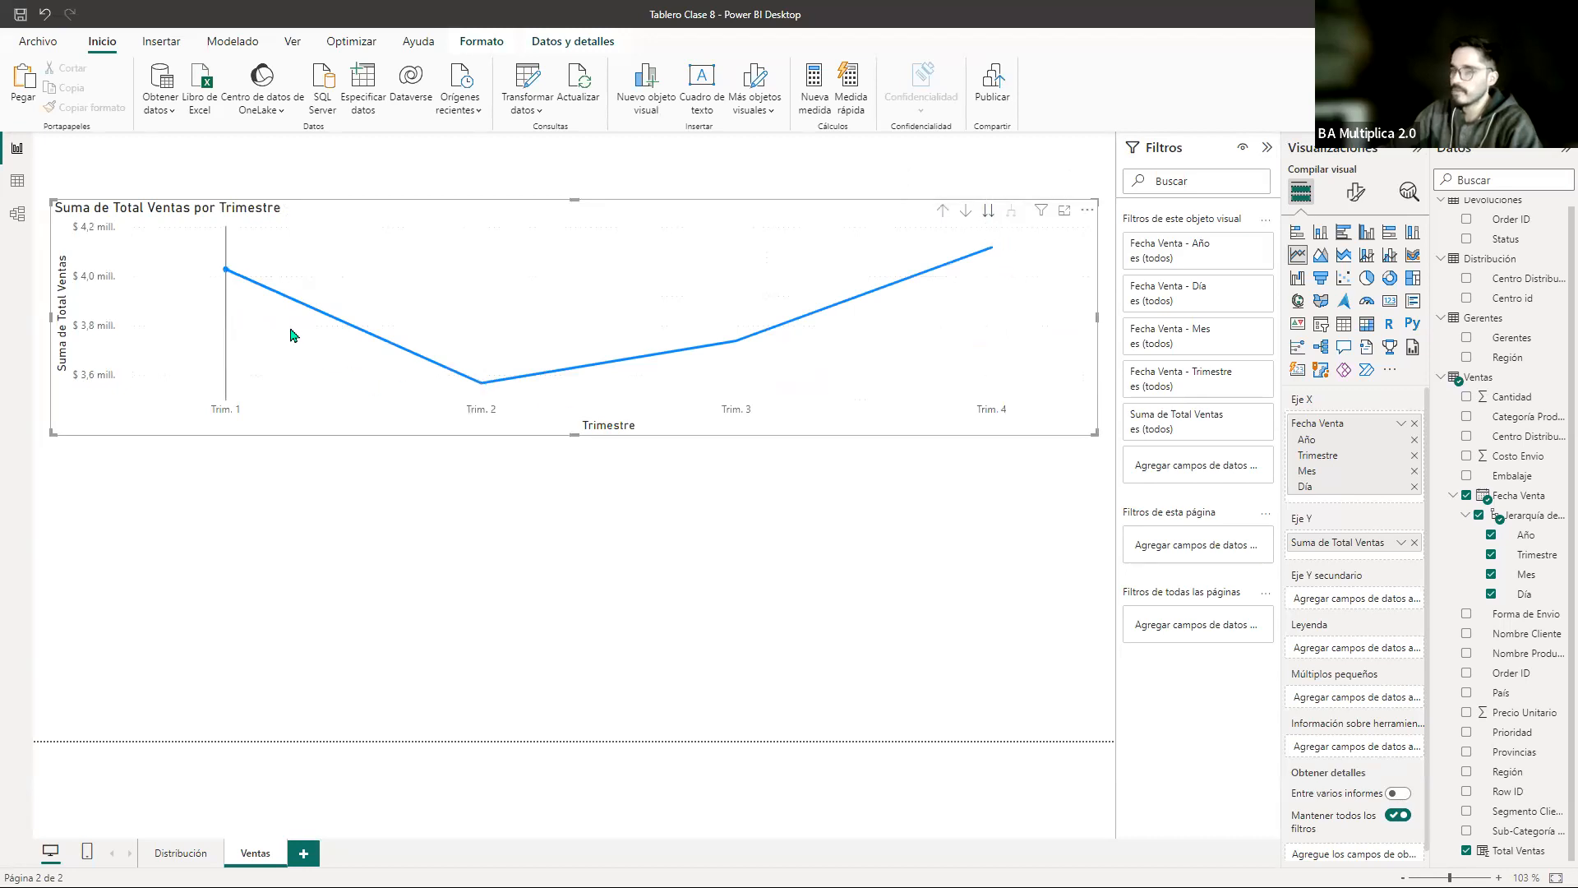
click(988, 215)
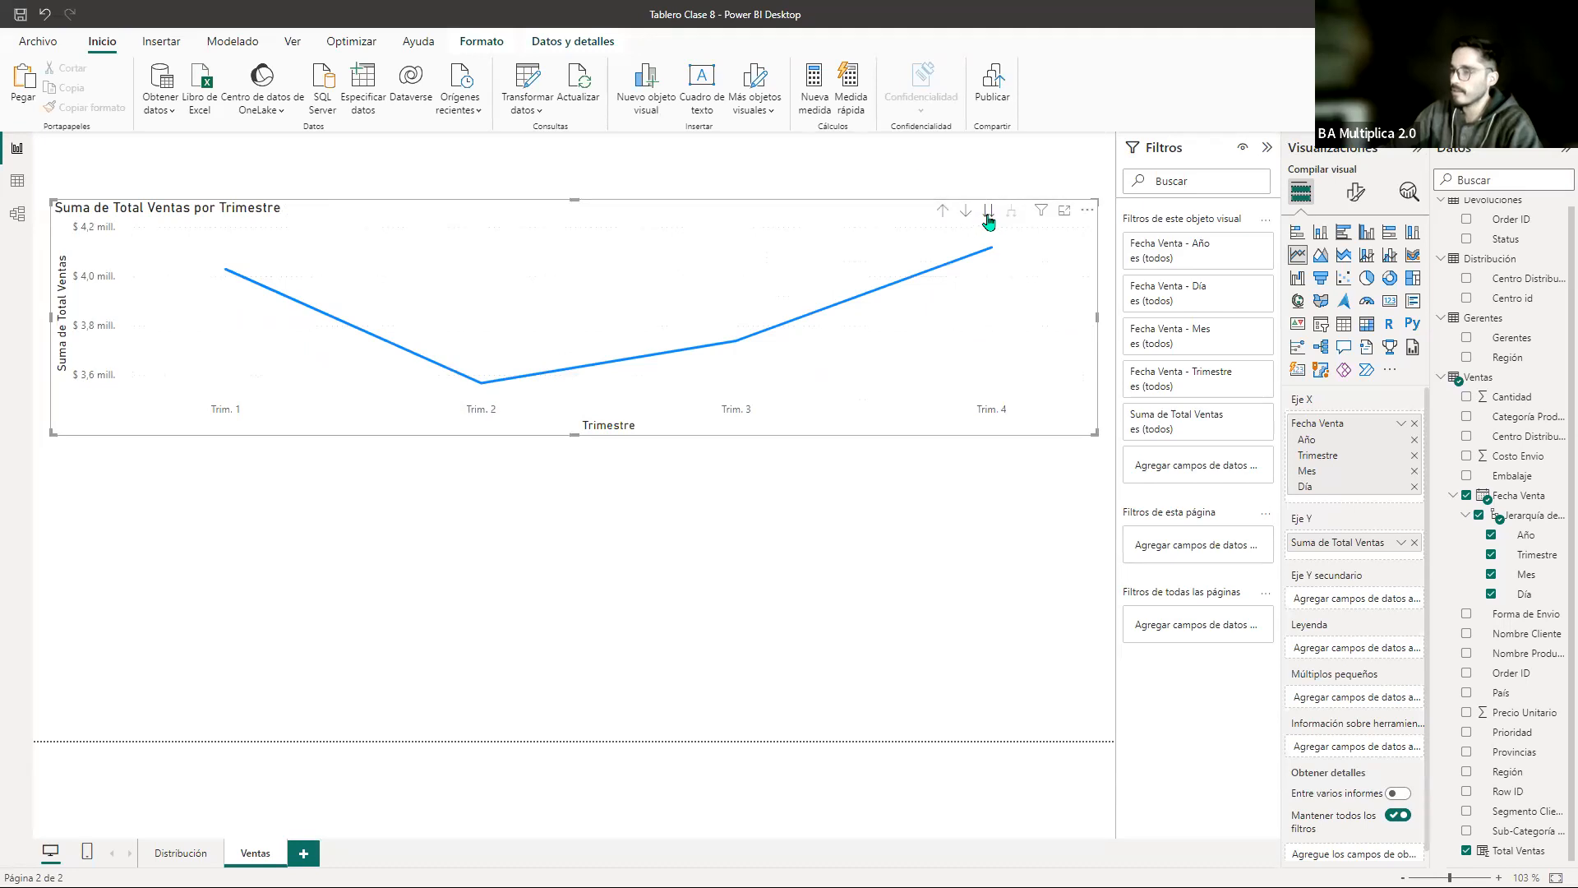
click(990, 216)
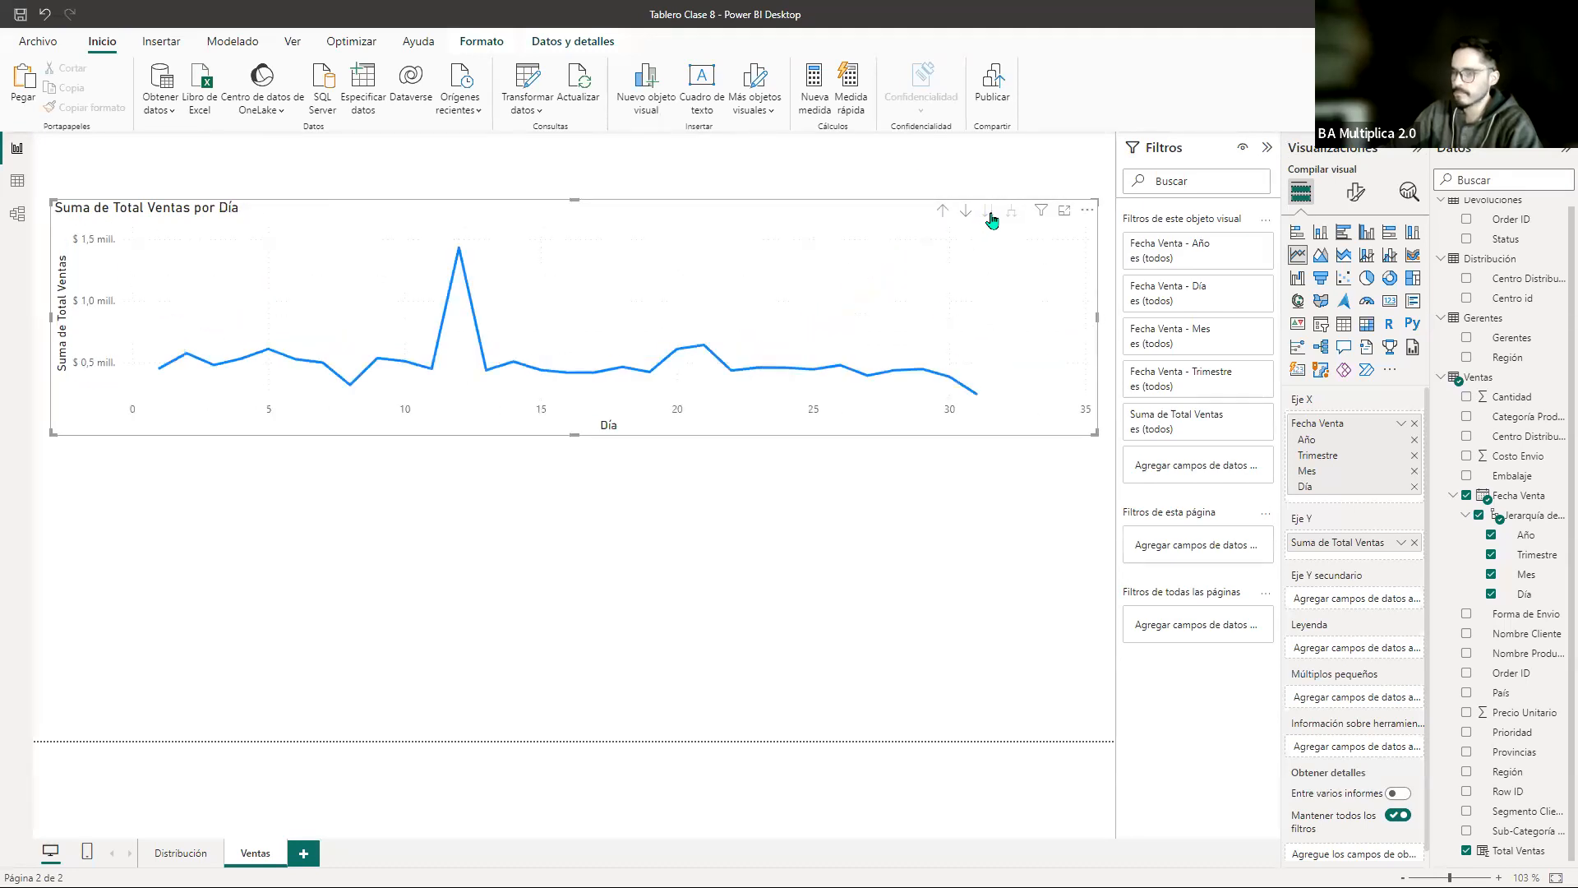
click(946, 215)
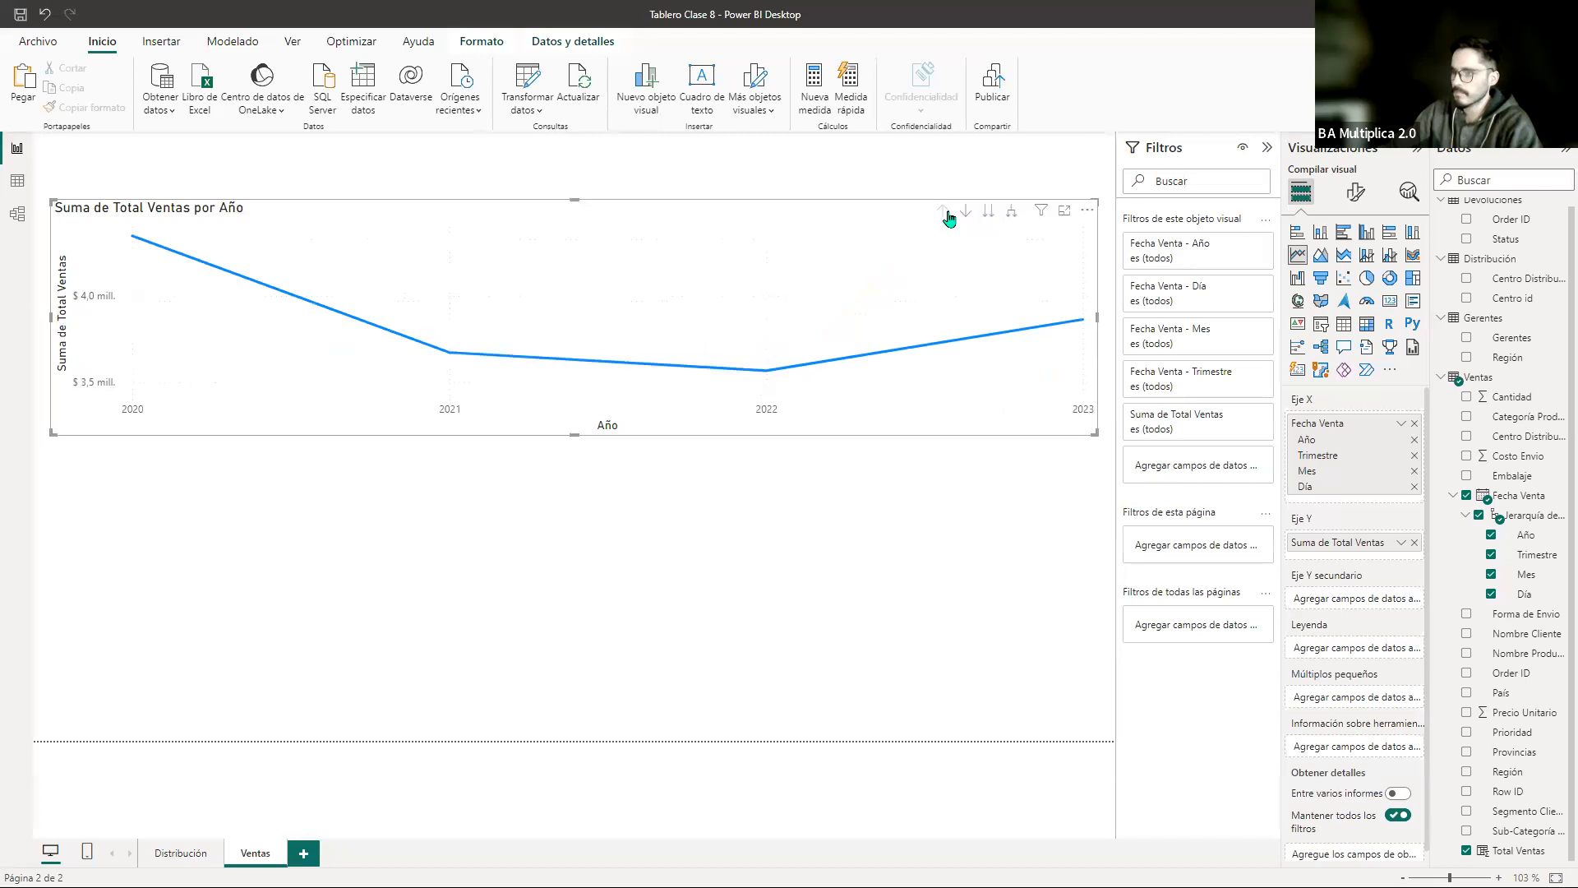
Step: Expand the chart through combined Año, Trimestre and Mes levels, collapse it to Año and switch to the Trimestre level
click(1013, 216)
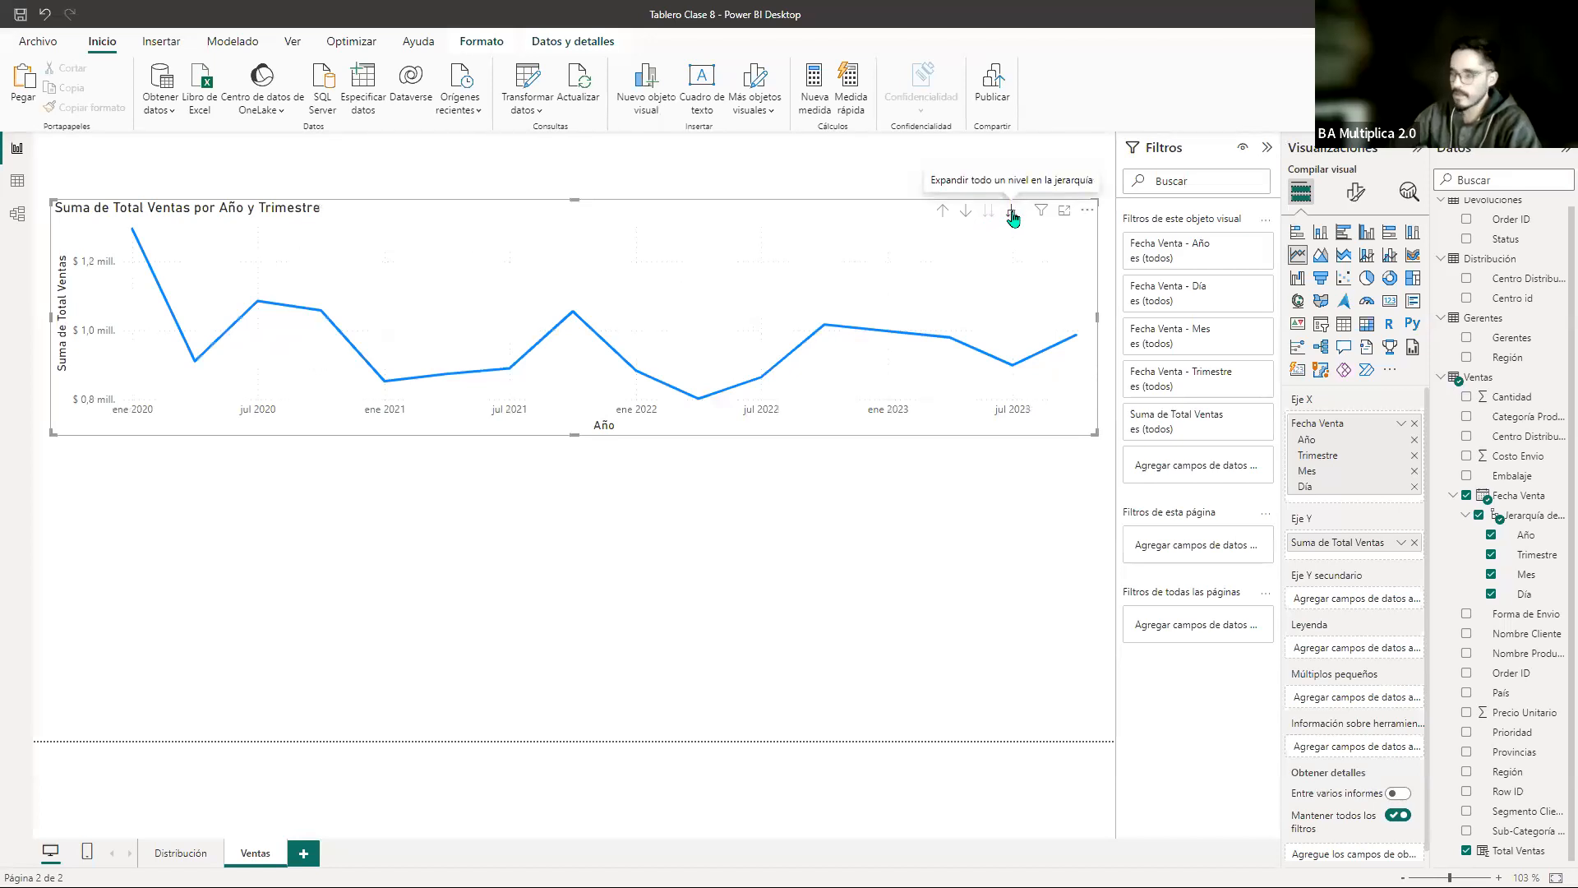
click(1011, 215)
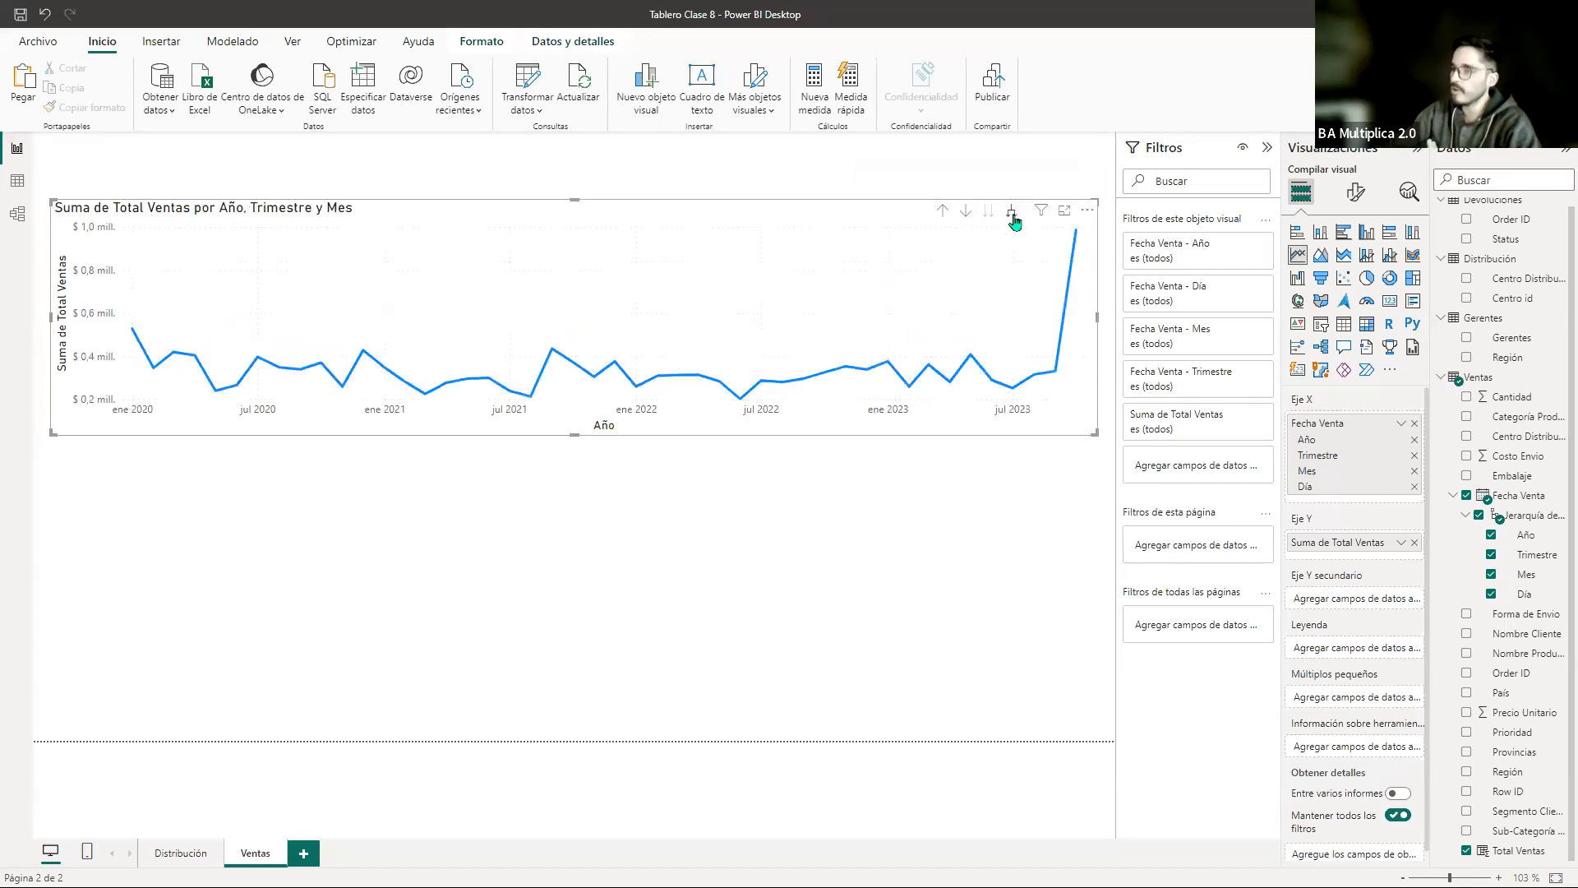
click(943, 212)
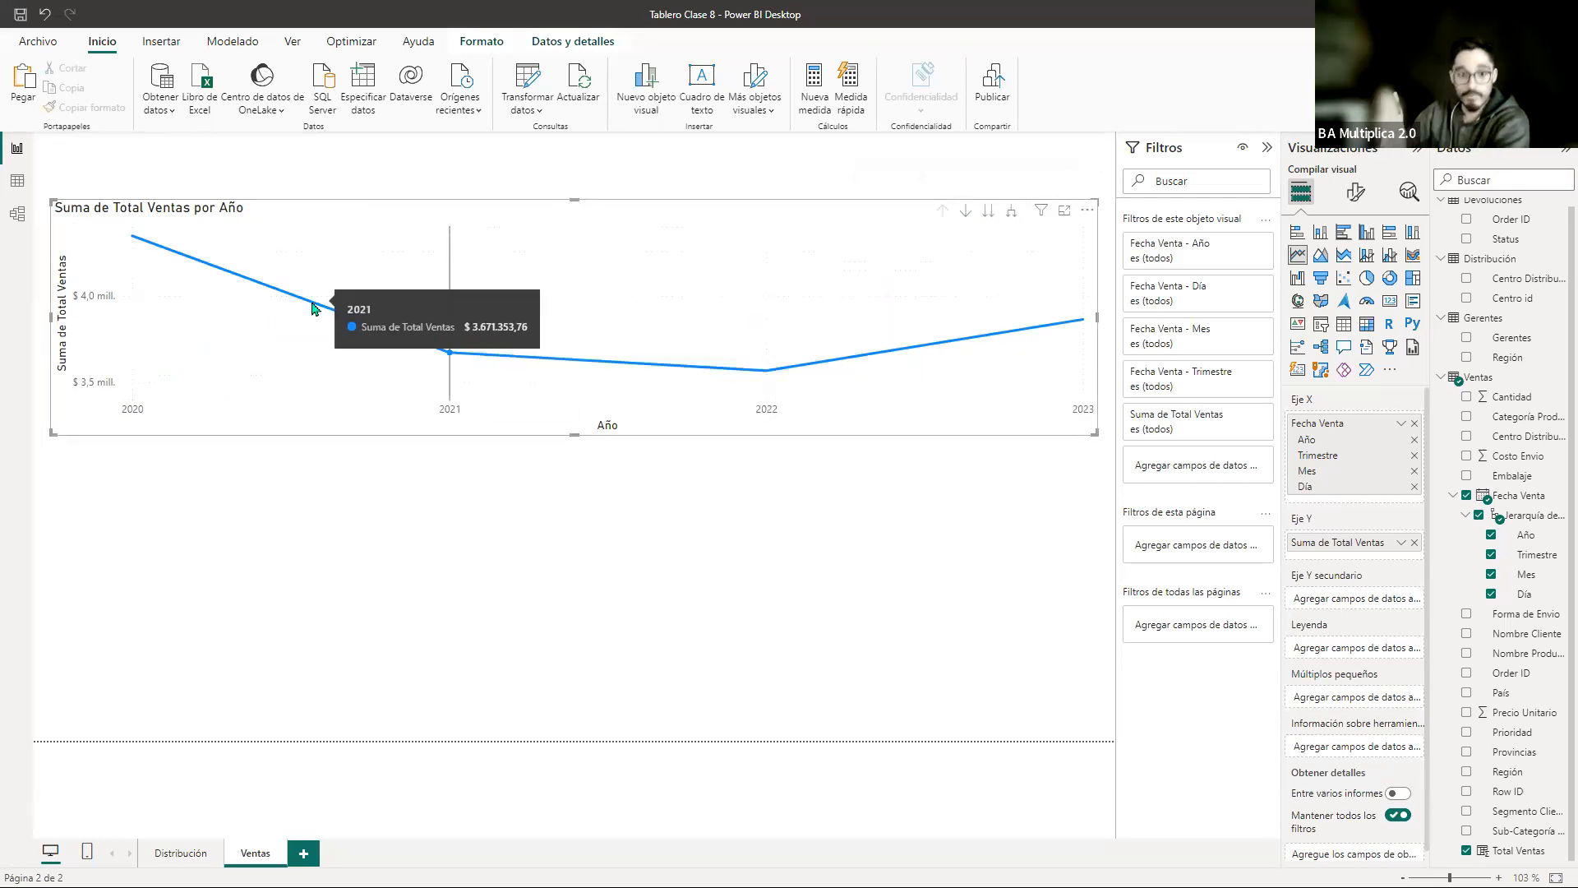
click(988, 212)
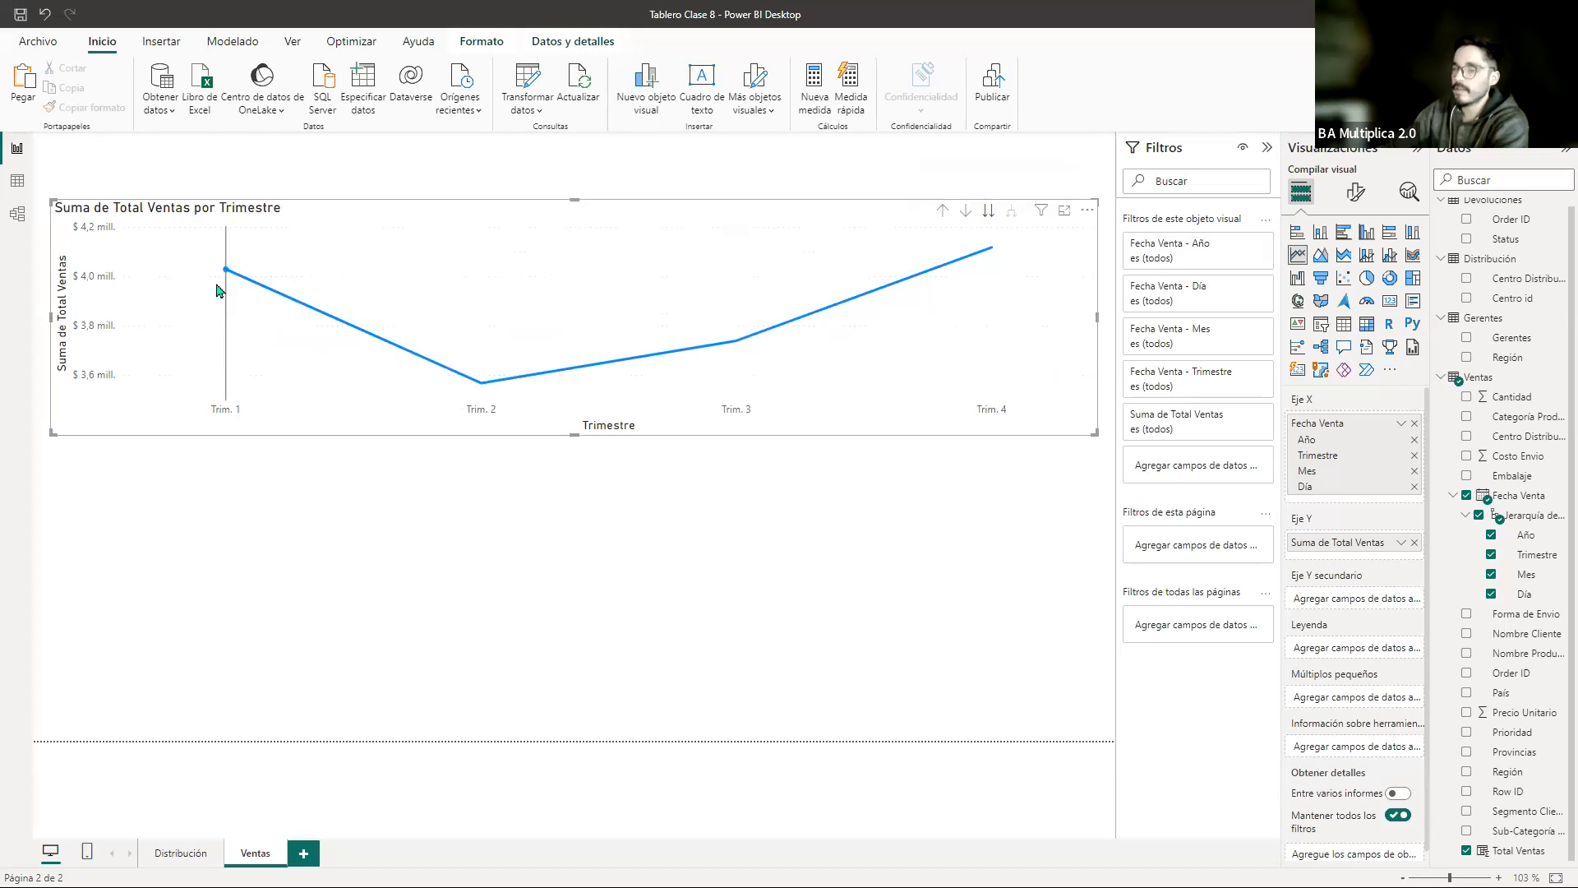
Step: View the line chart at the Mes and Día levels, and return it to the Año level
mouse_move(233, 284)
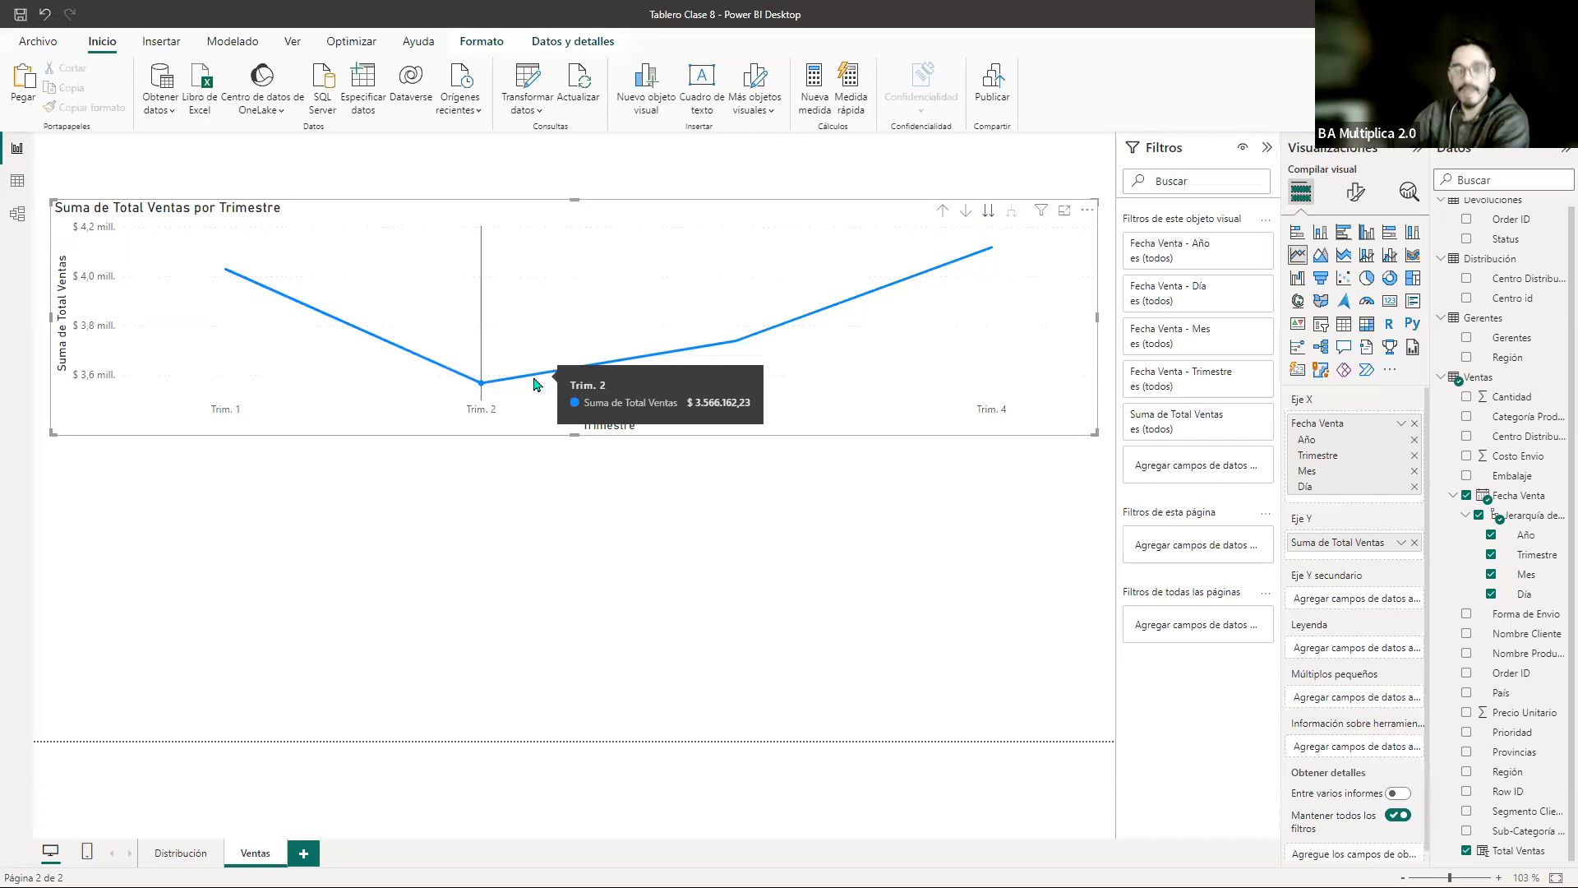
click(988, 211)
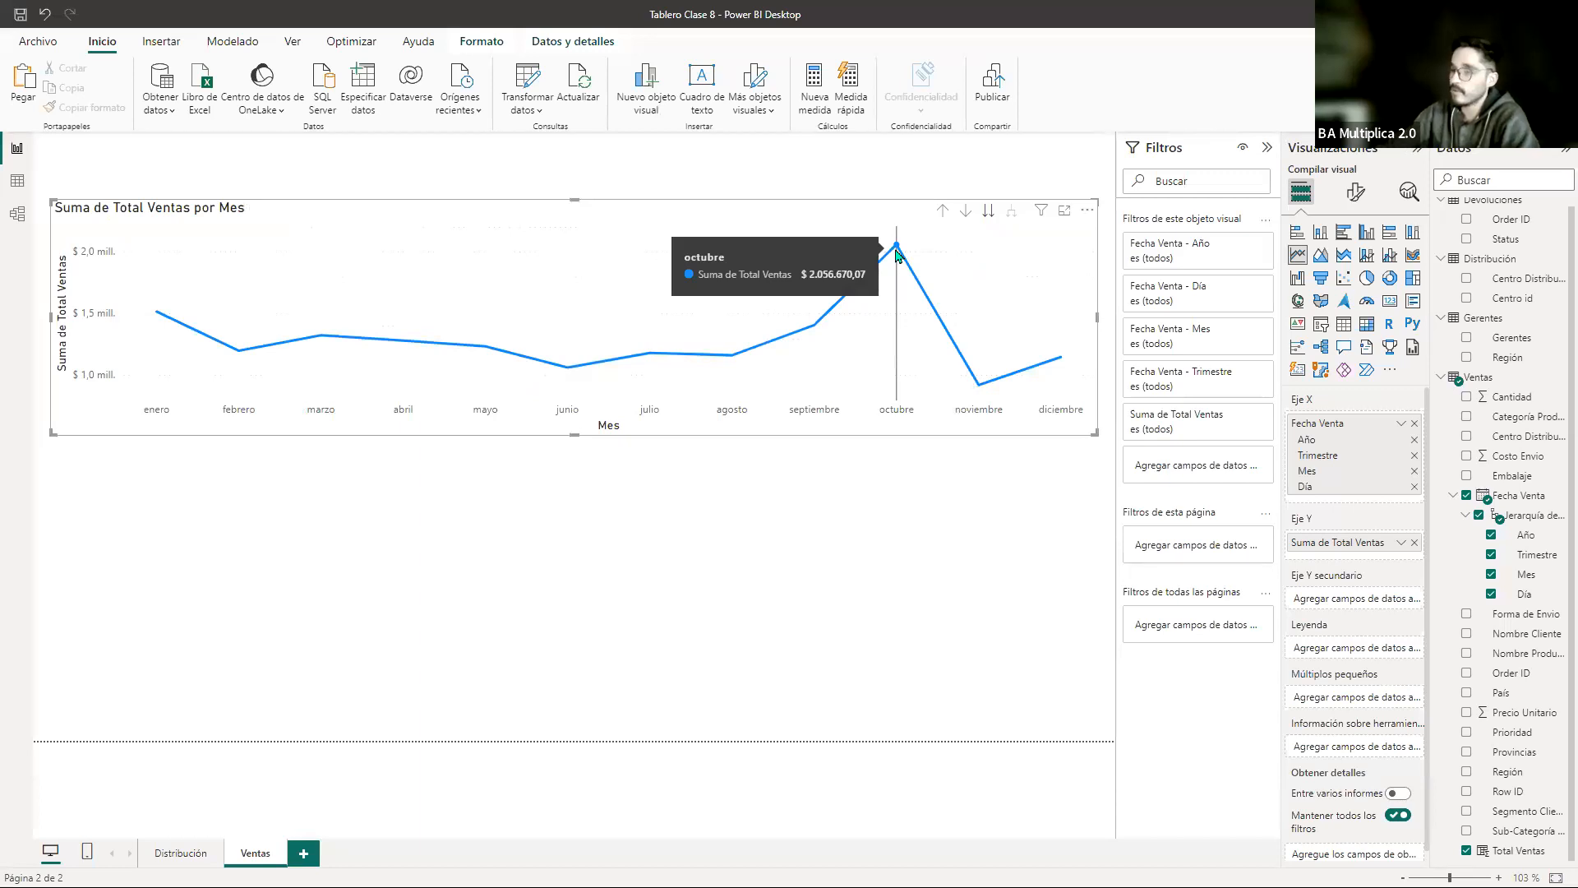
click(989, 215)
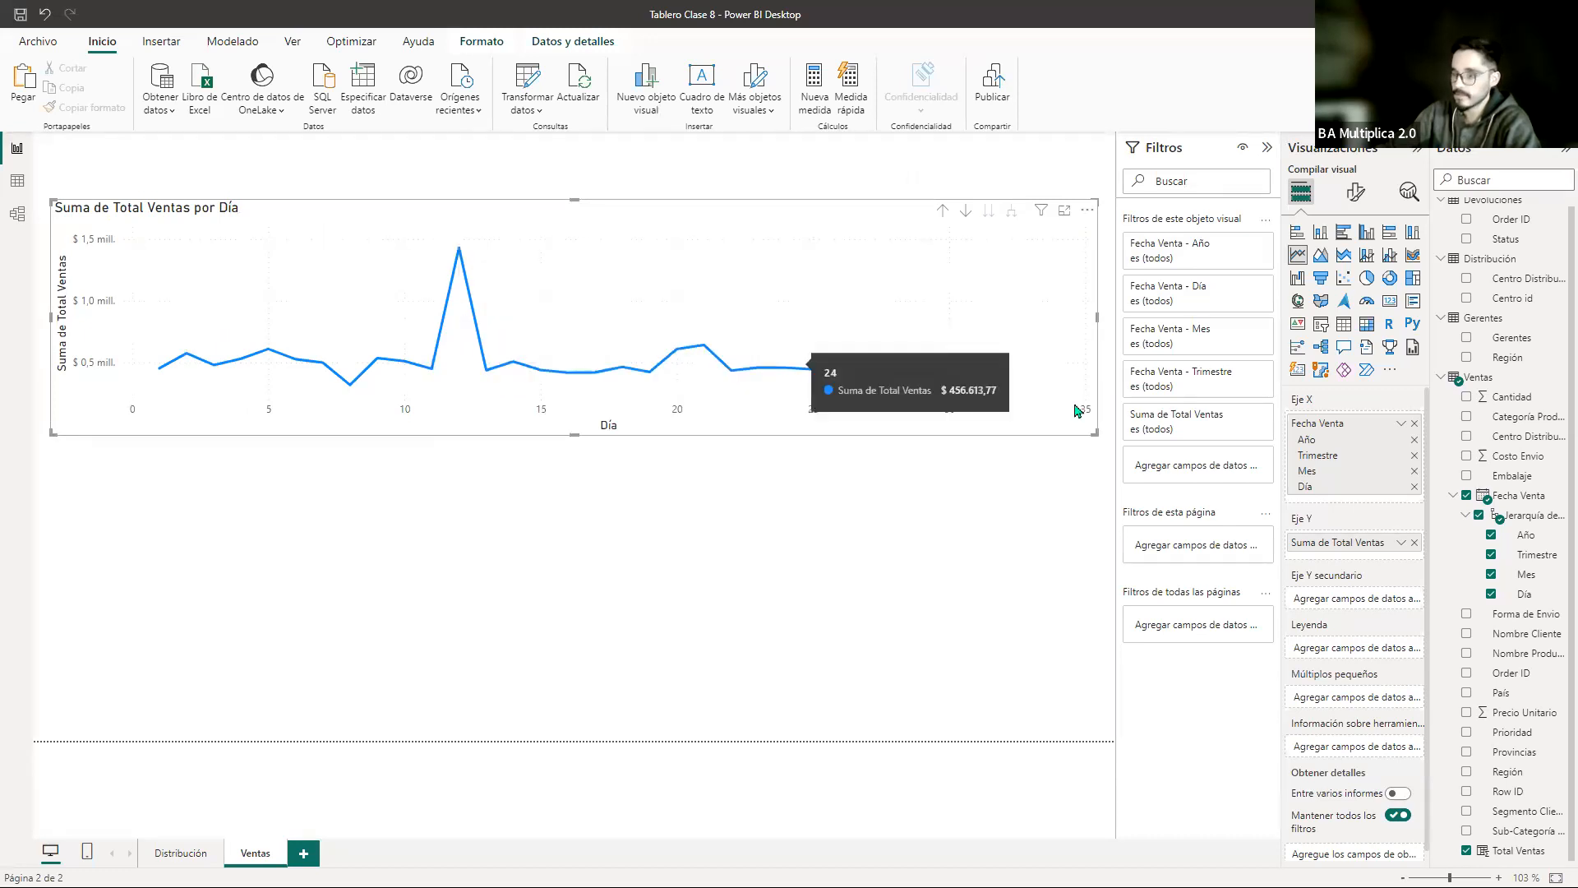
click(944, 212)
click(943, 212)
click(944, 212)
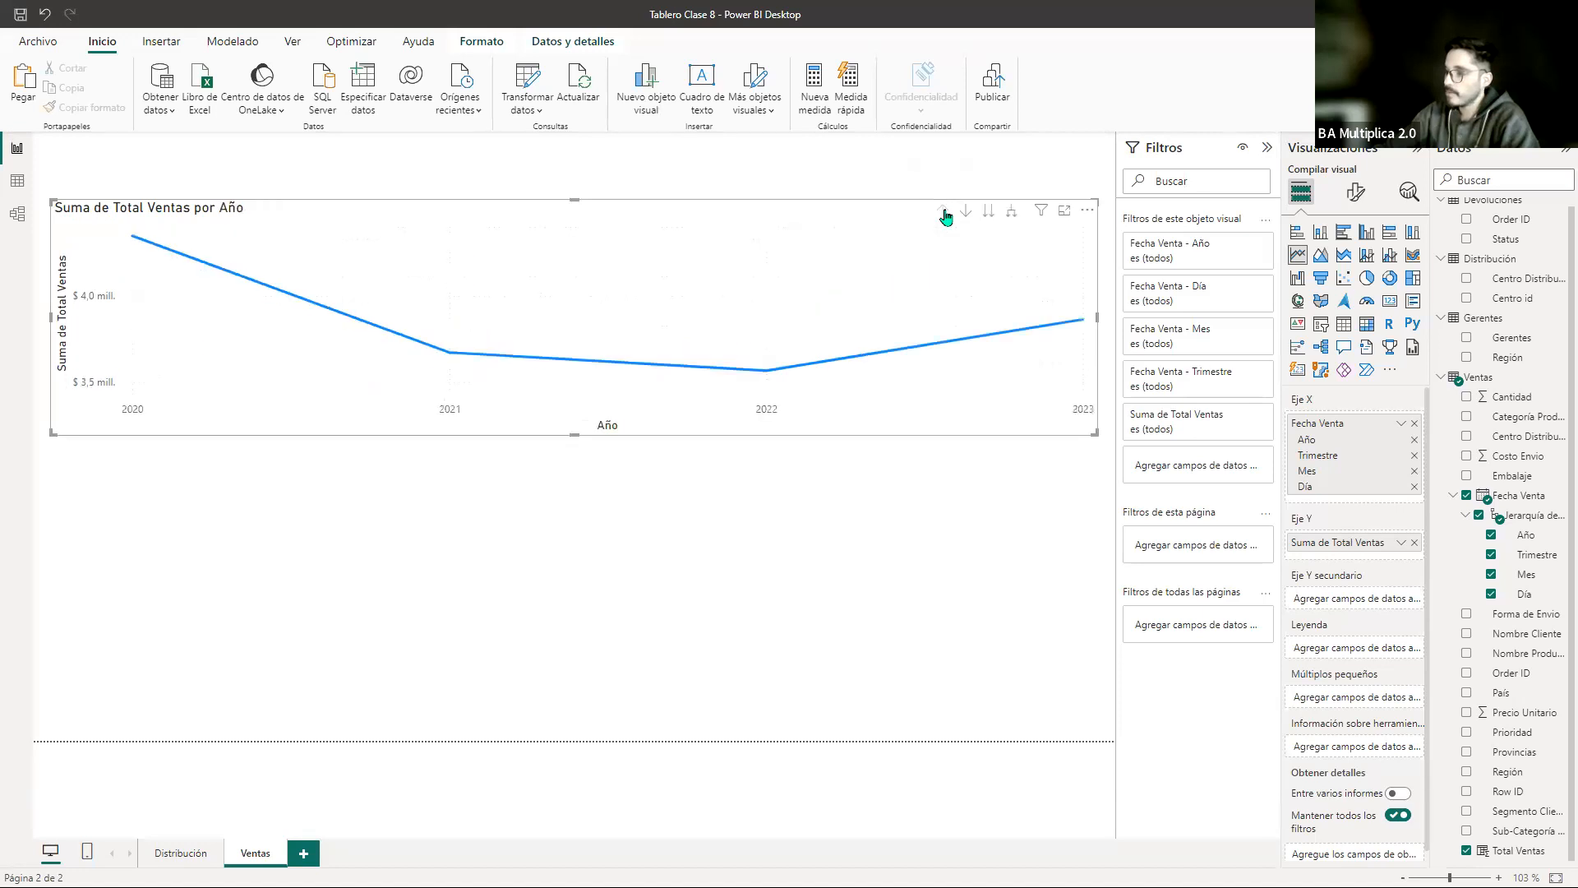
Step: Expand the chart through combined Año, Trimestre, Mes and Día levels, examining the quarterly points, and collapse it back to Año
click(1011, 215)
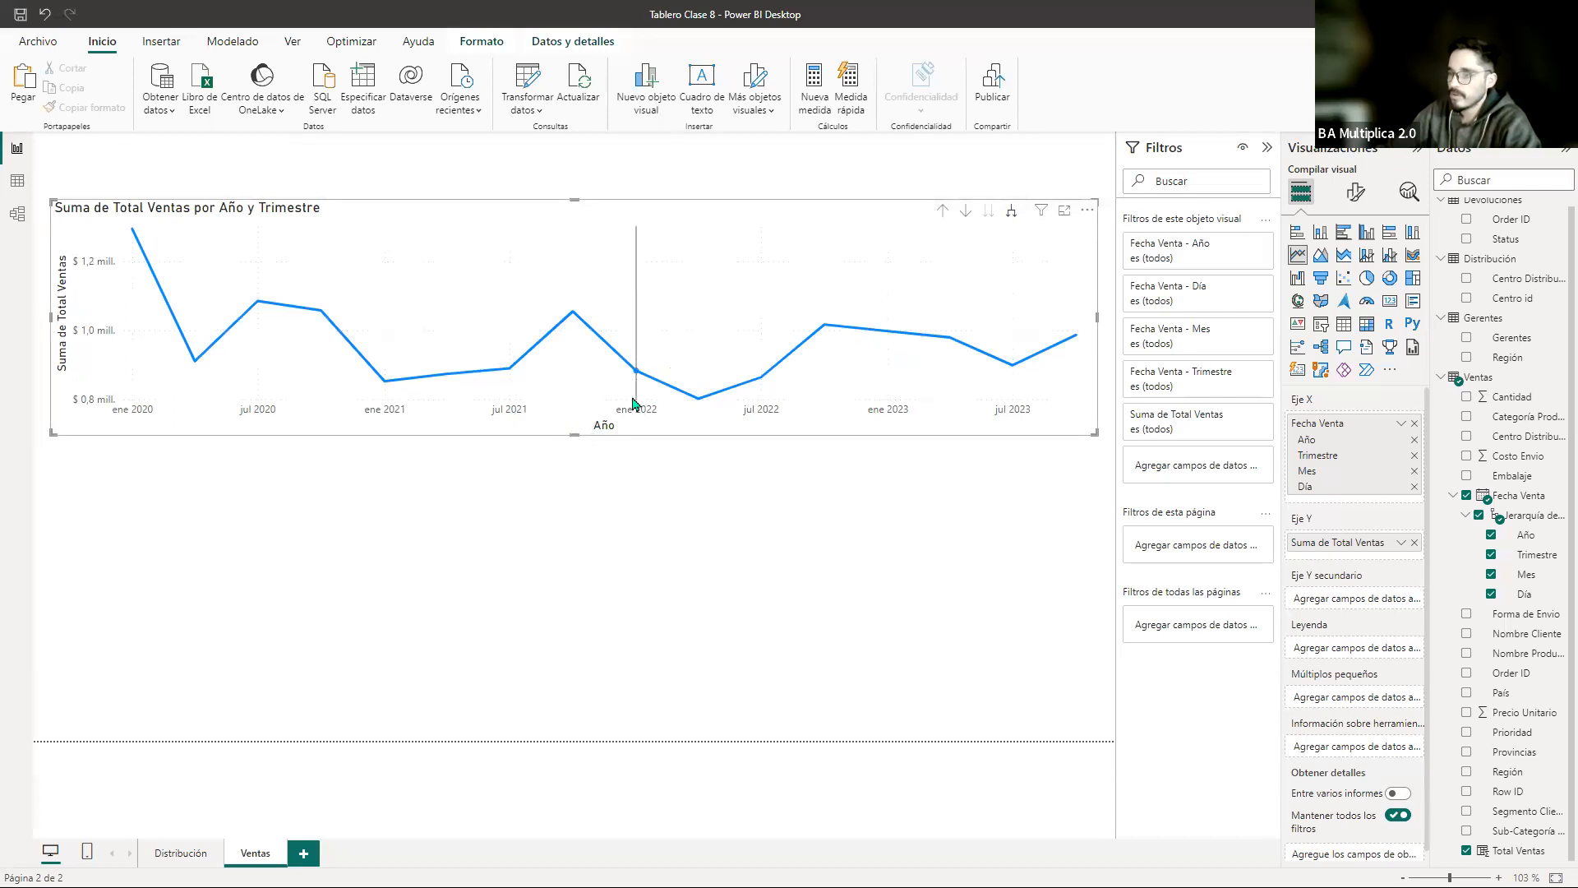
mouse_move(416, 393)
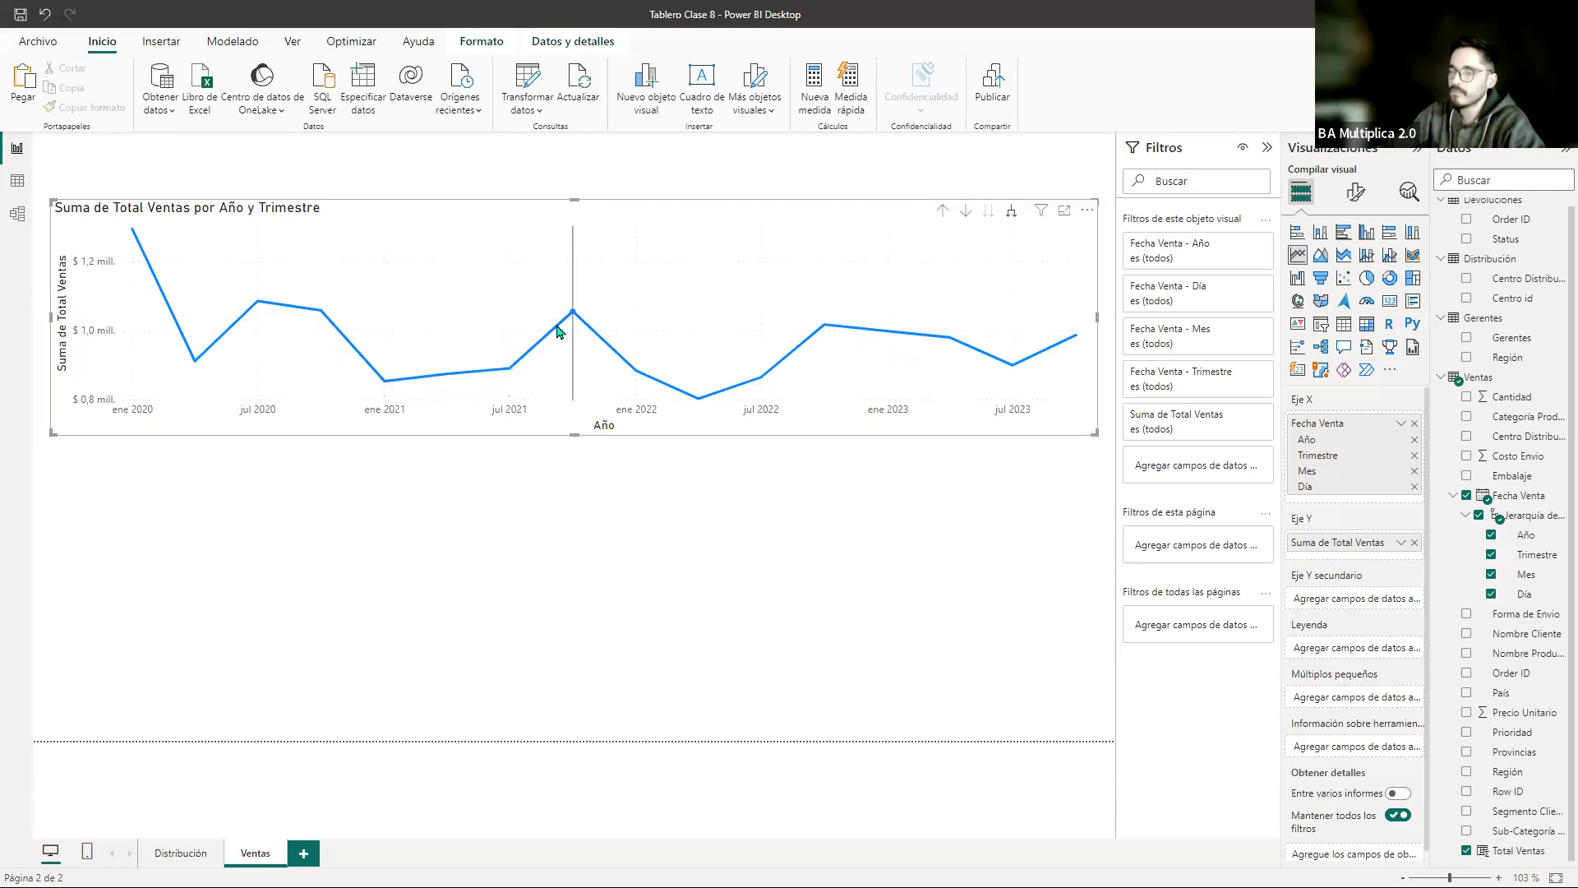
mouse_move(652, 416)
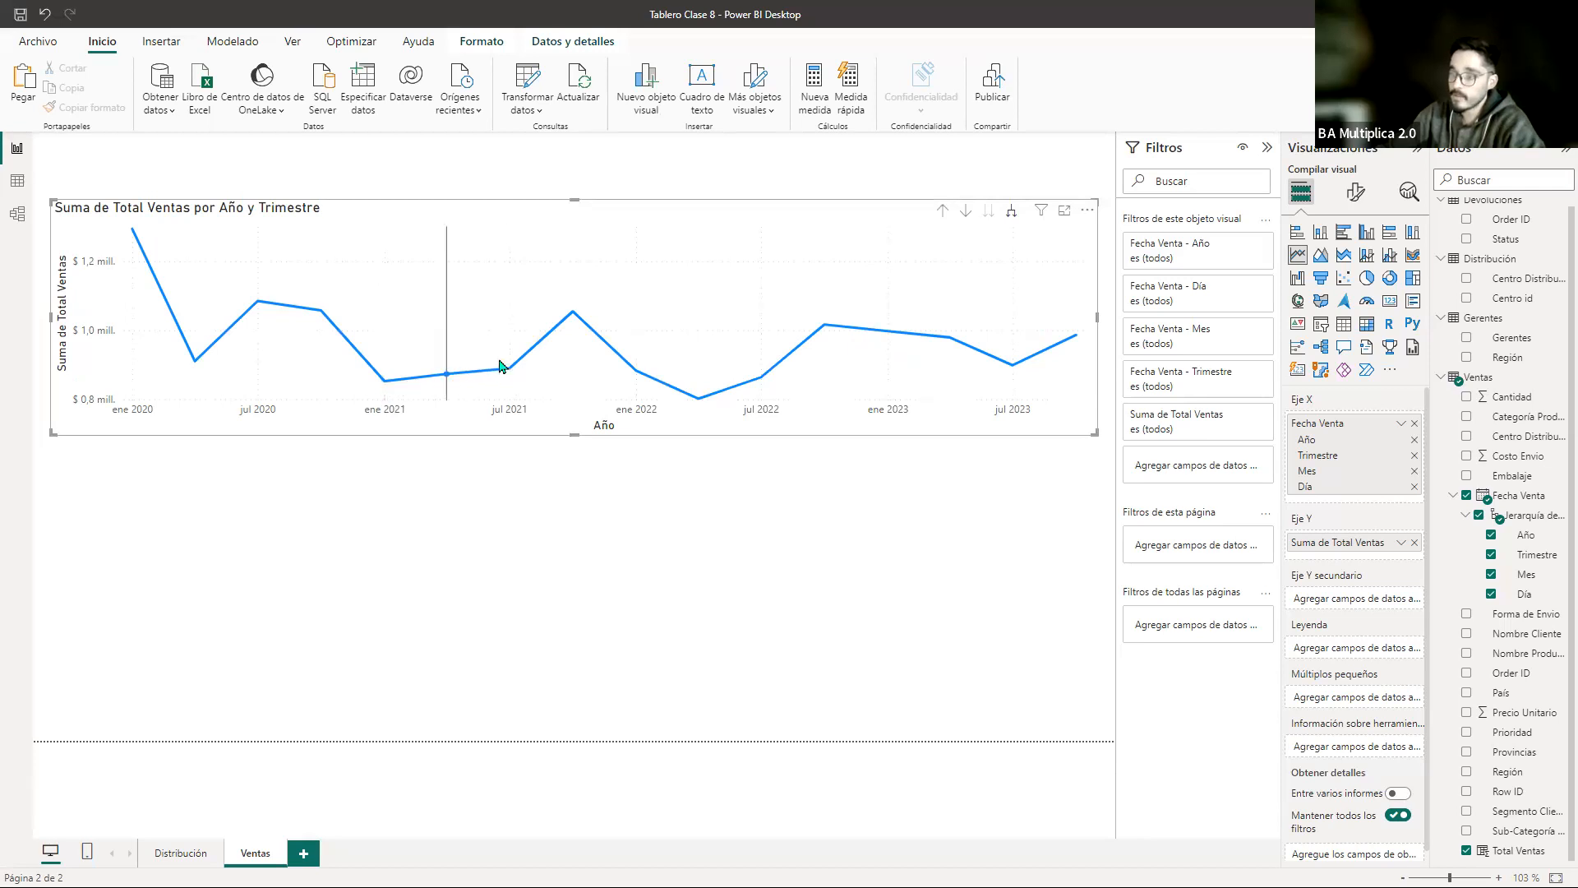
mouse_move(573, 322)
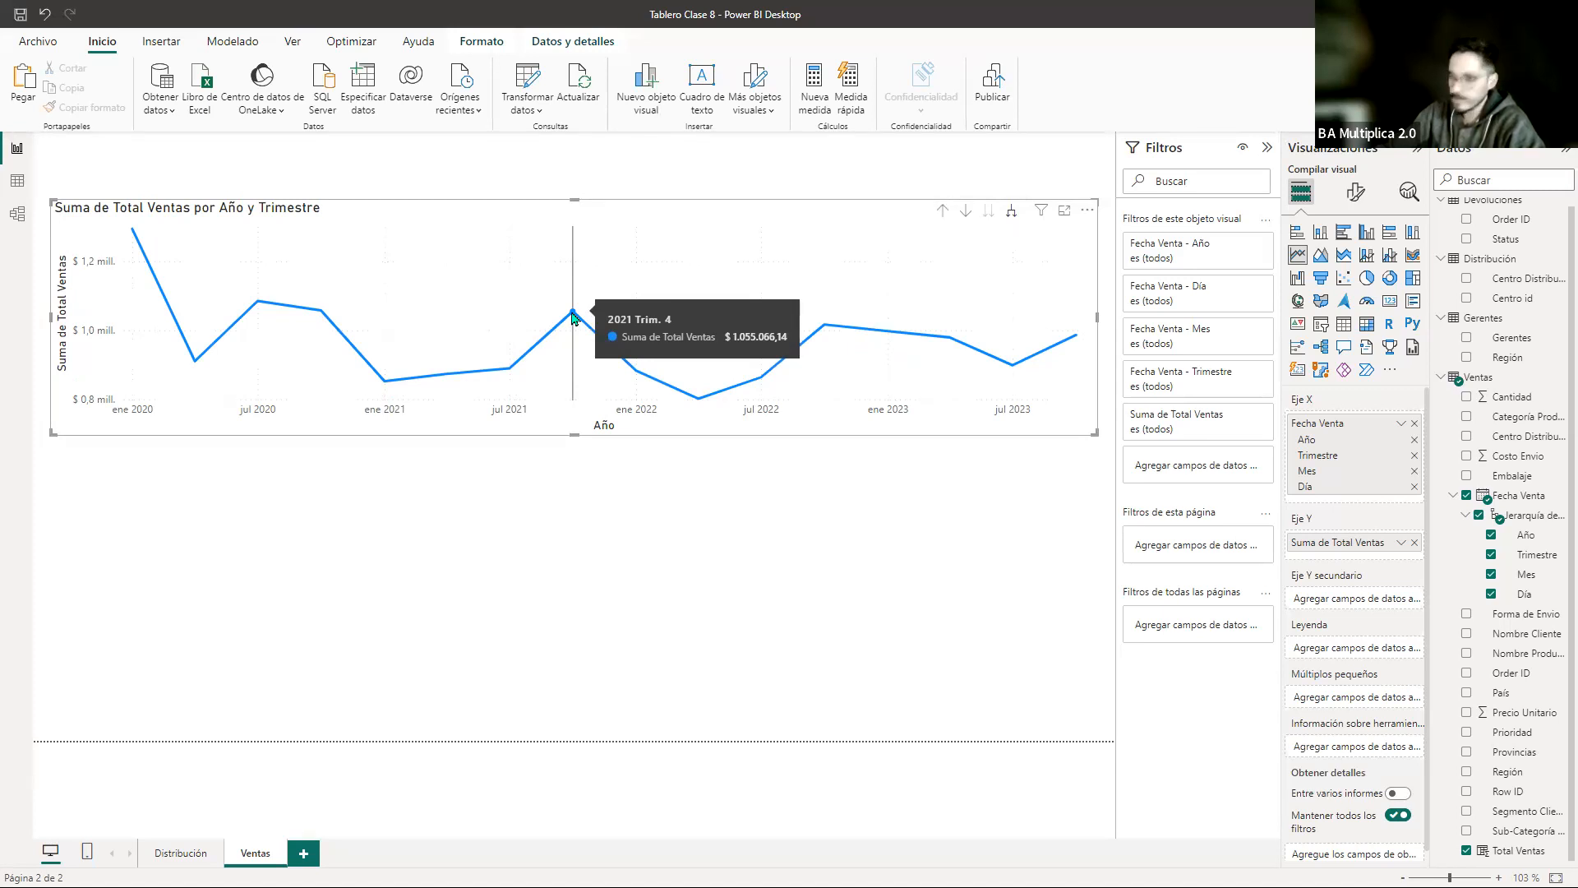
click(1012, 213)
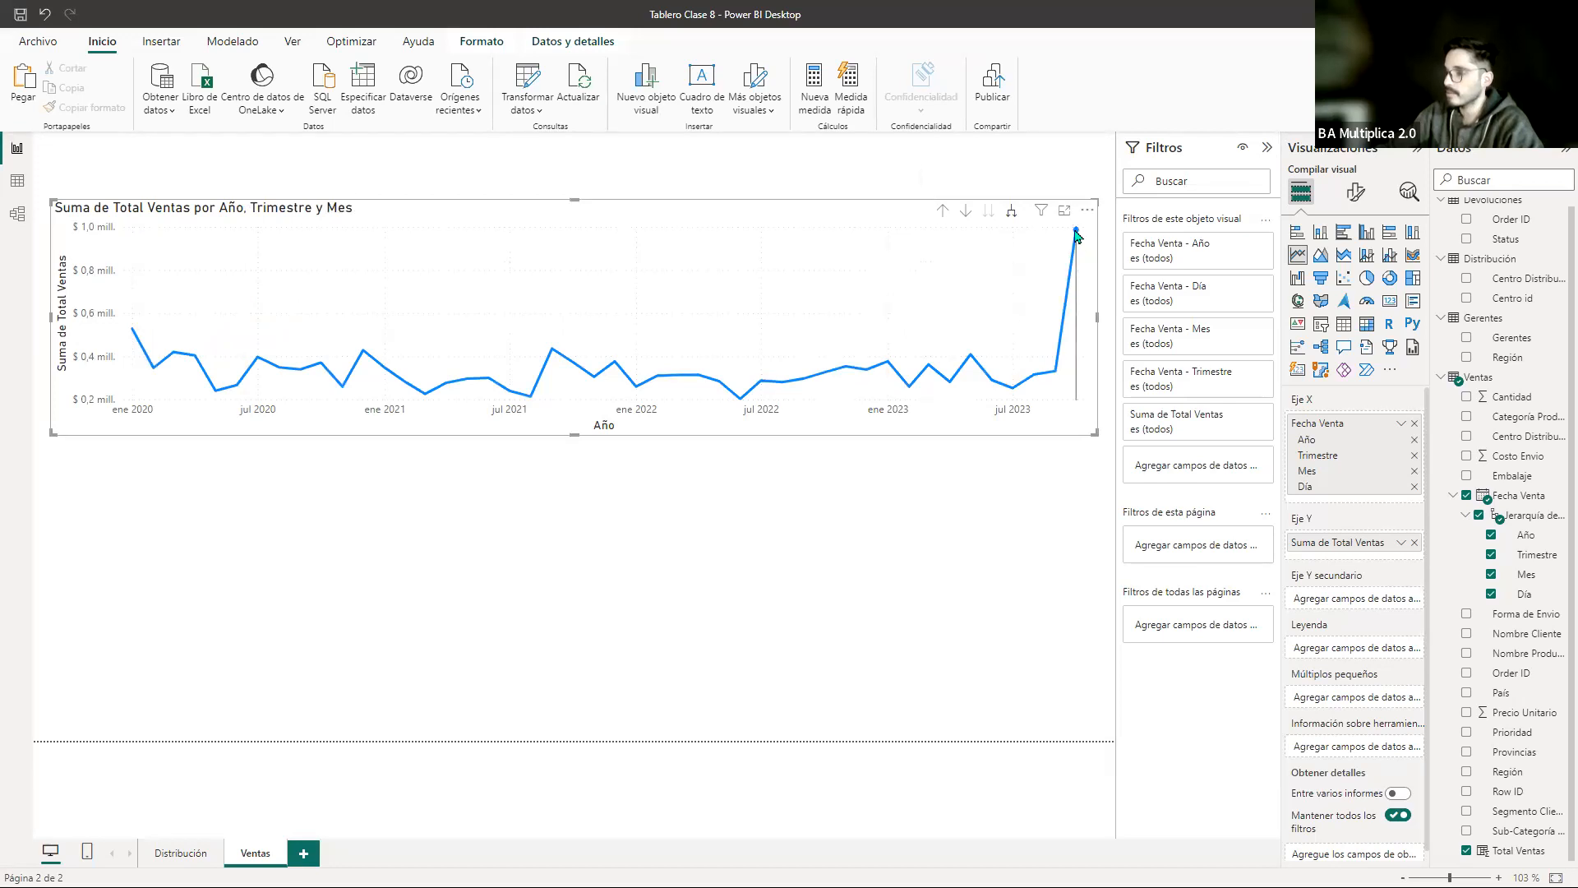
click(1012, 214)
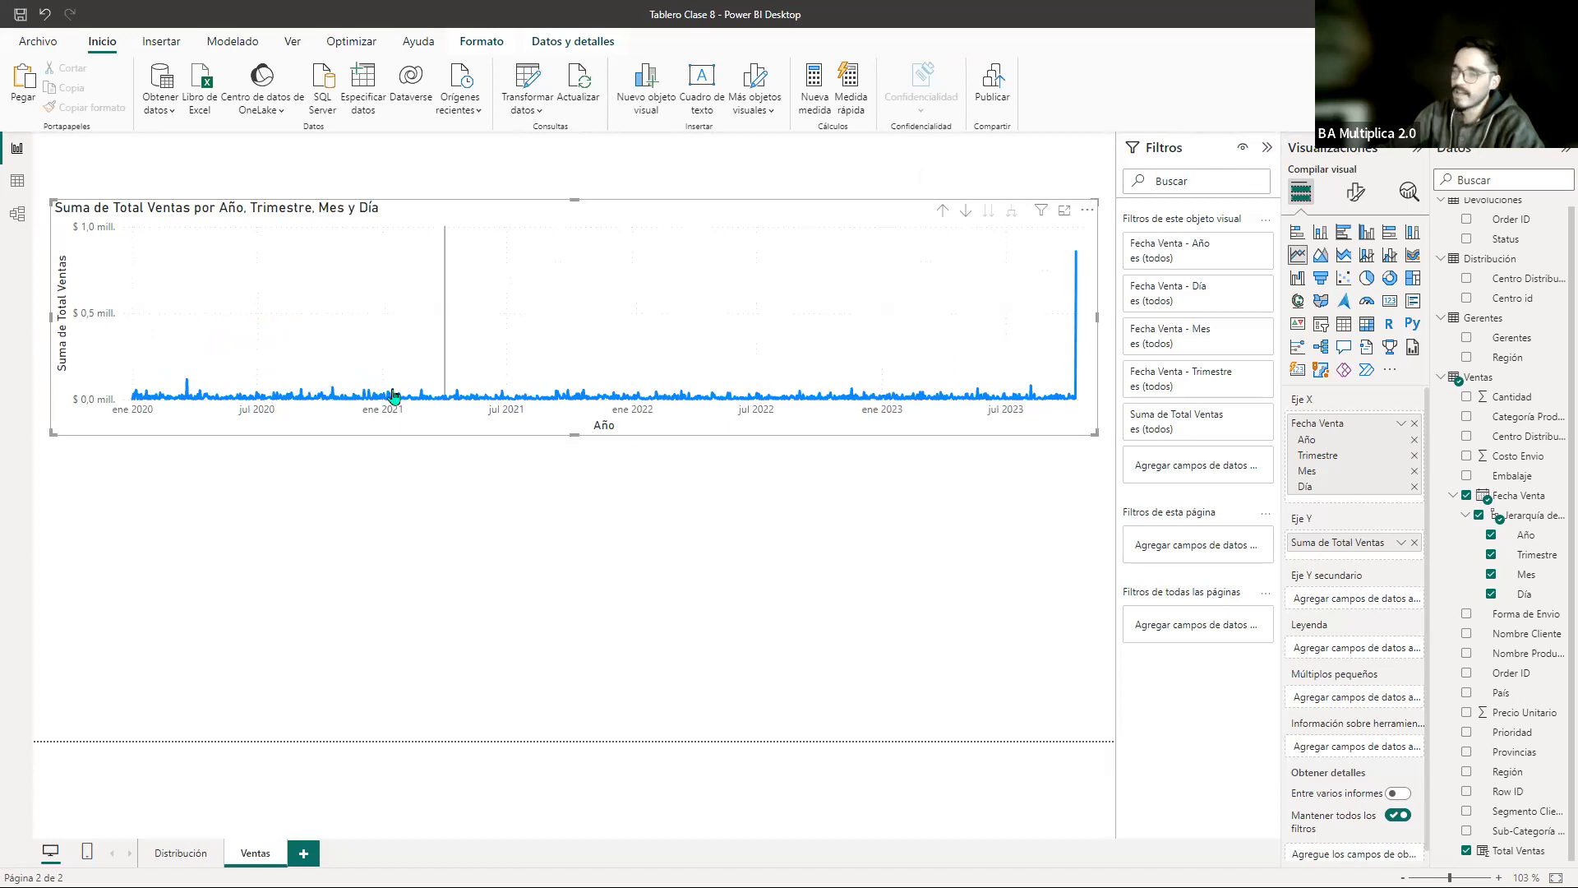
click(944, 212)
click(944, 212)
click(944, 212)
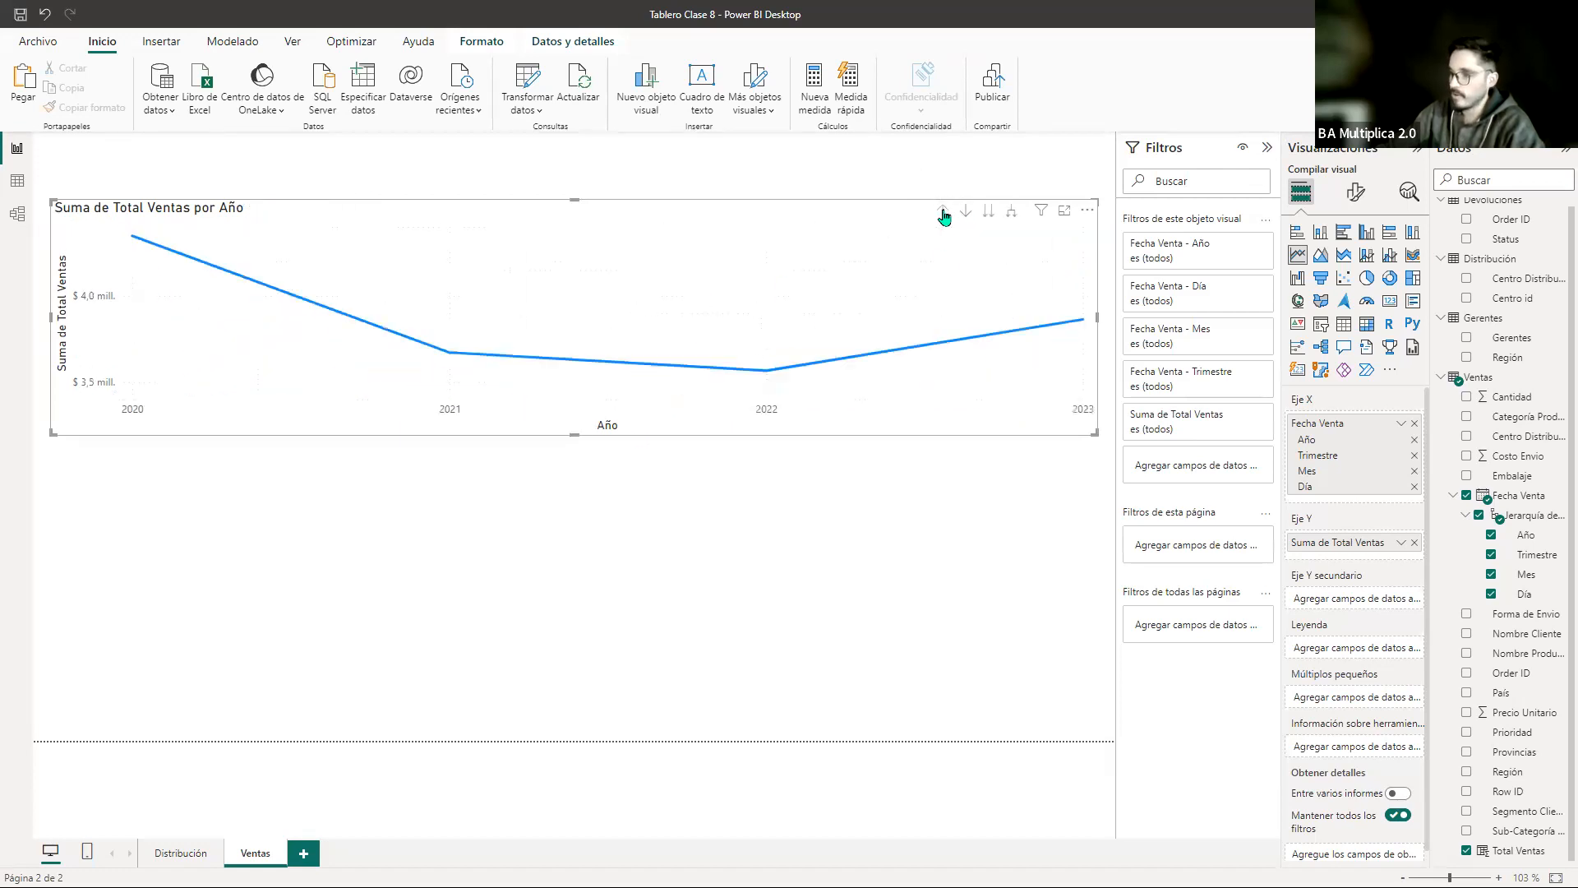
Step: Turn on drill-down mode, expand the whole hierarchy down to Día again, and roll the chart back up to Año
click(967, 212)
click(1013, 214)
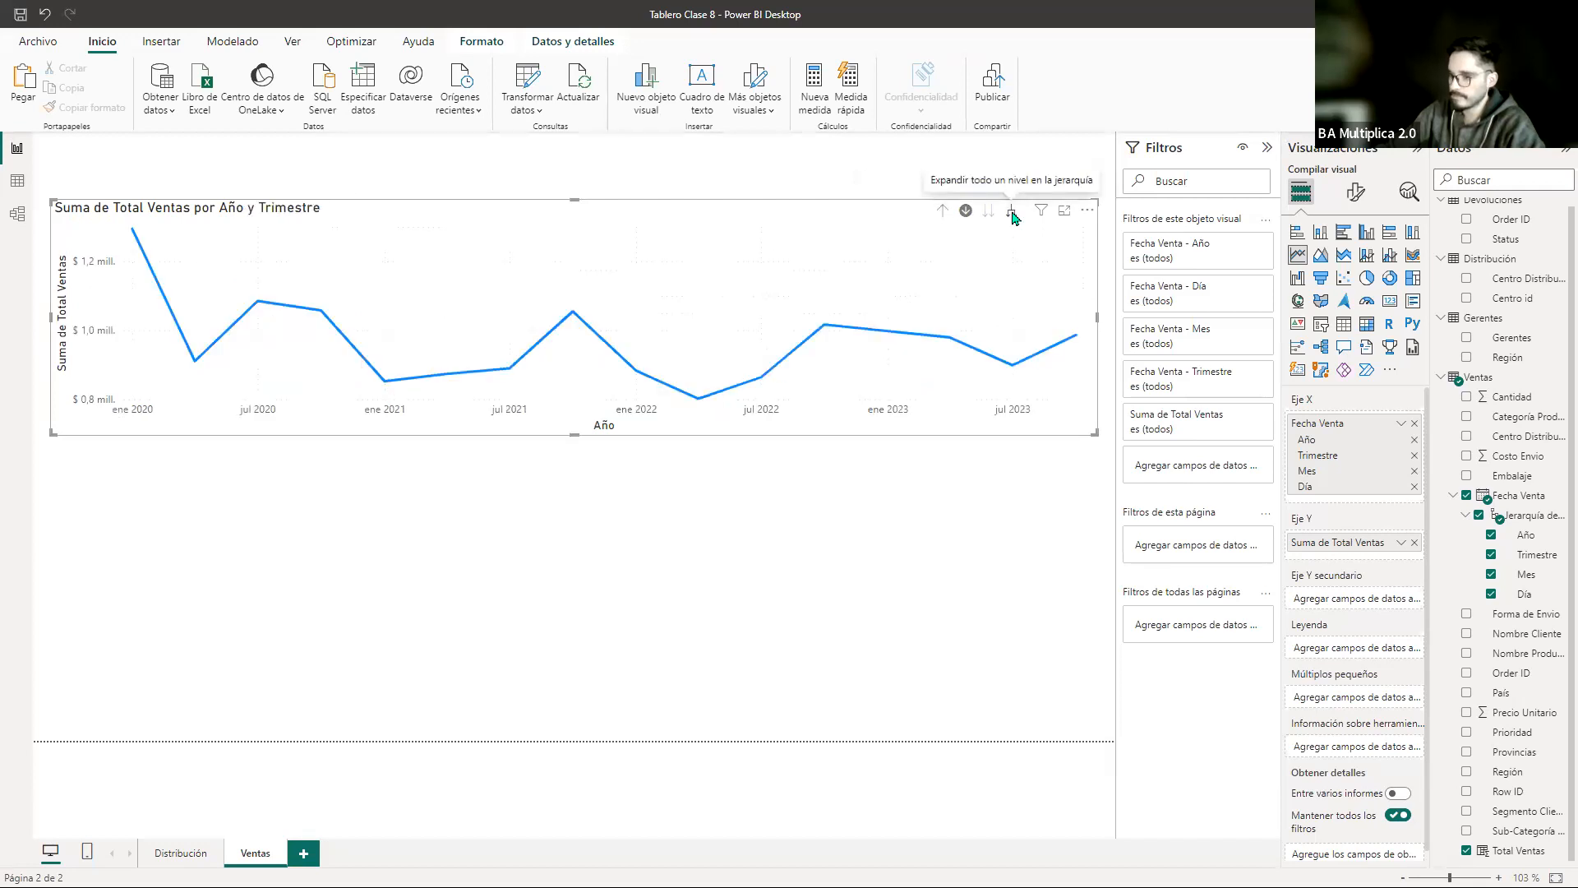
click(1012, 214)
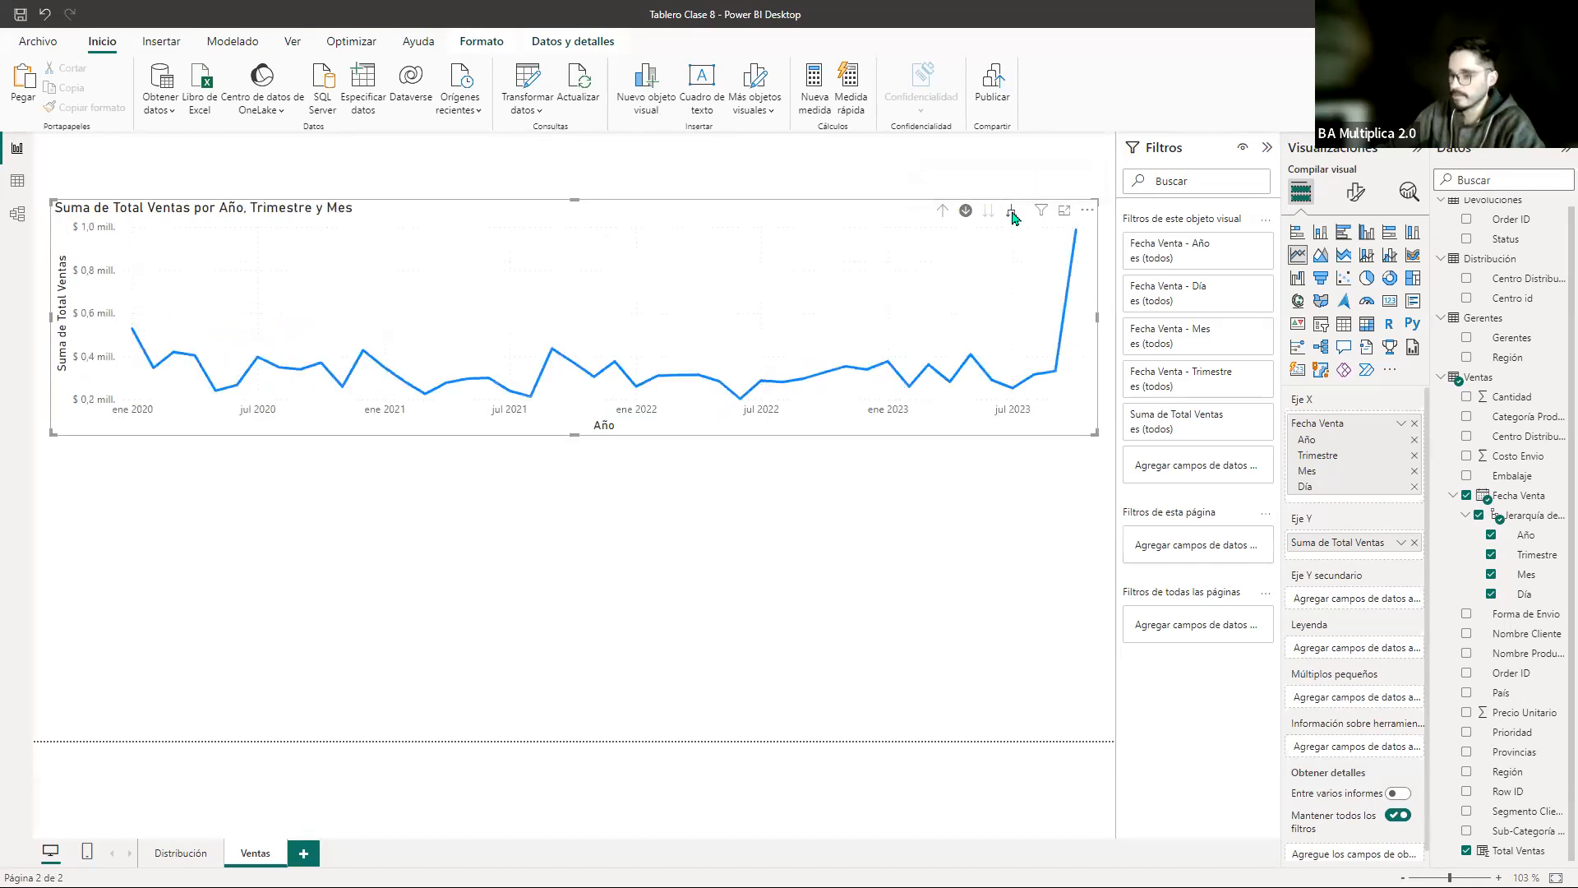
click(1012, 215)
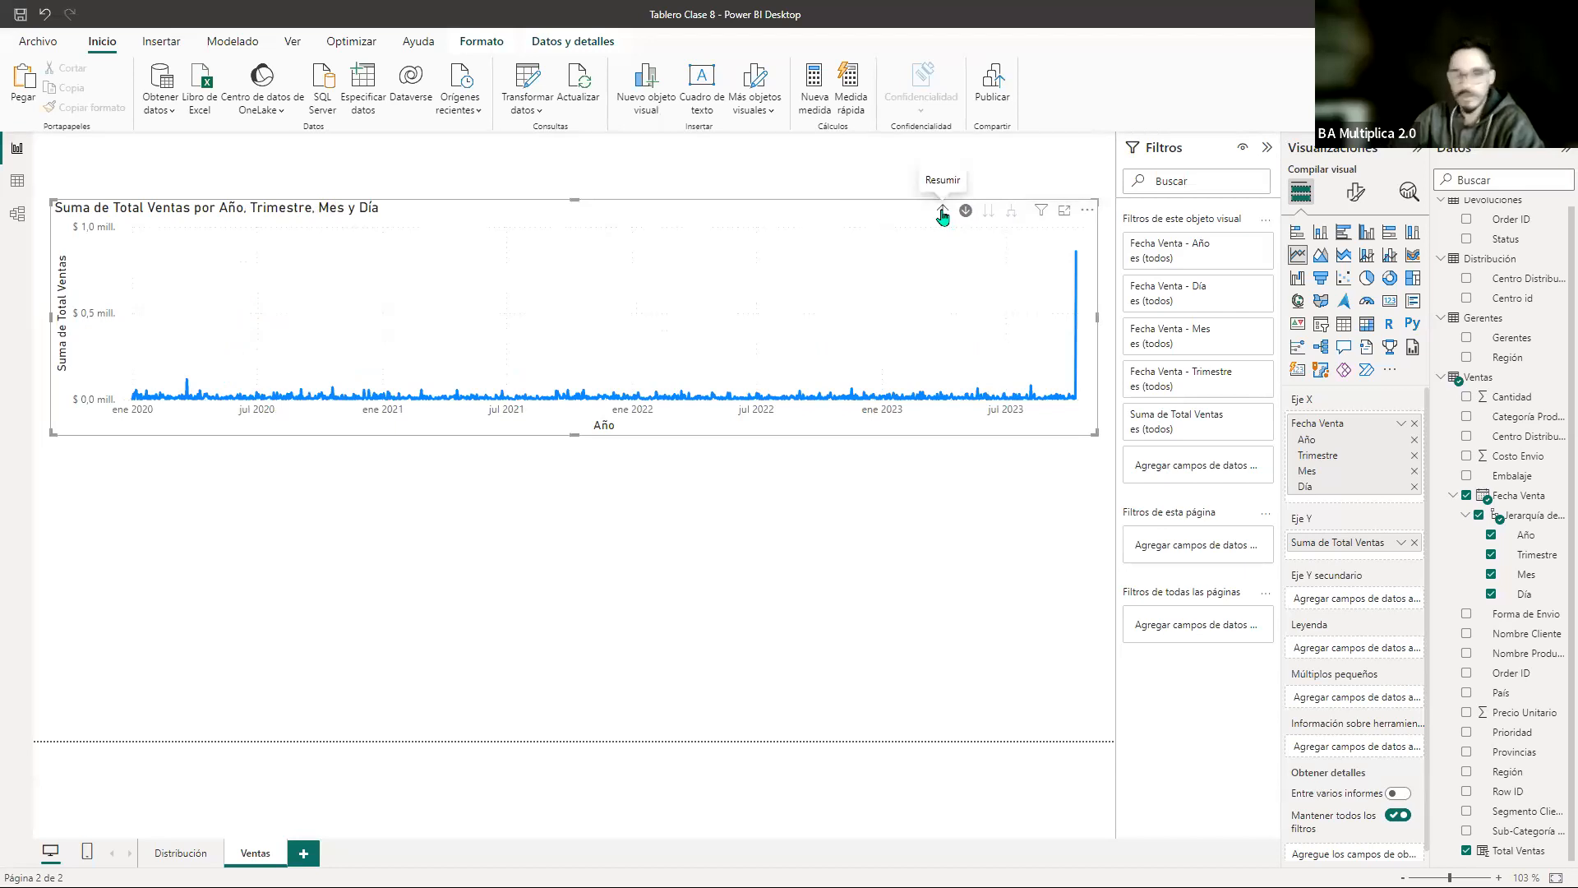
click(943, 212)
click(943, 212)
click(943, 213)
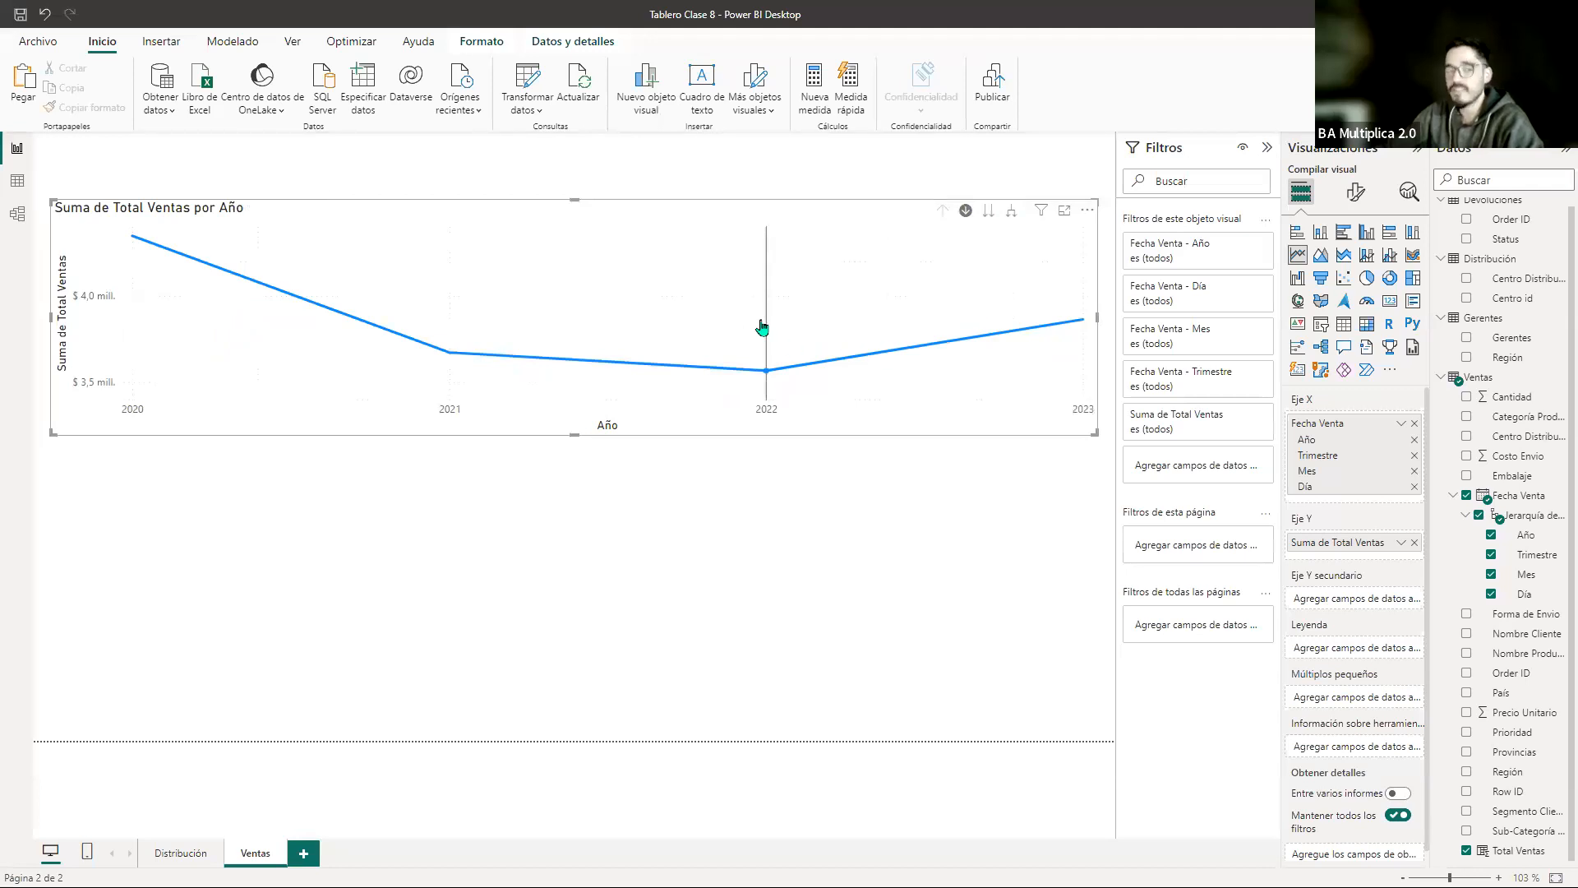
Step: Add a slicer in a narrow strip below the line chart and assign the Fecha Venta field to it
mouse_move(834, 324)
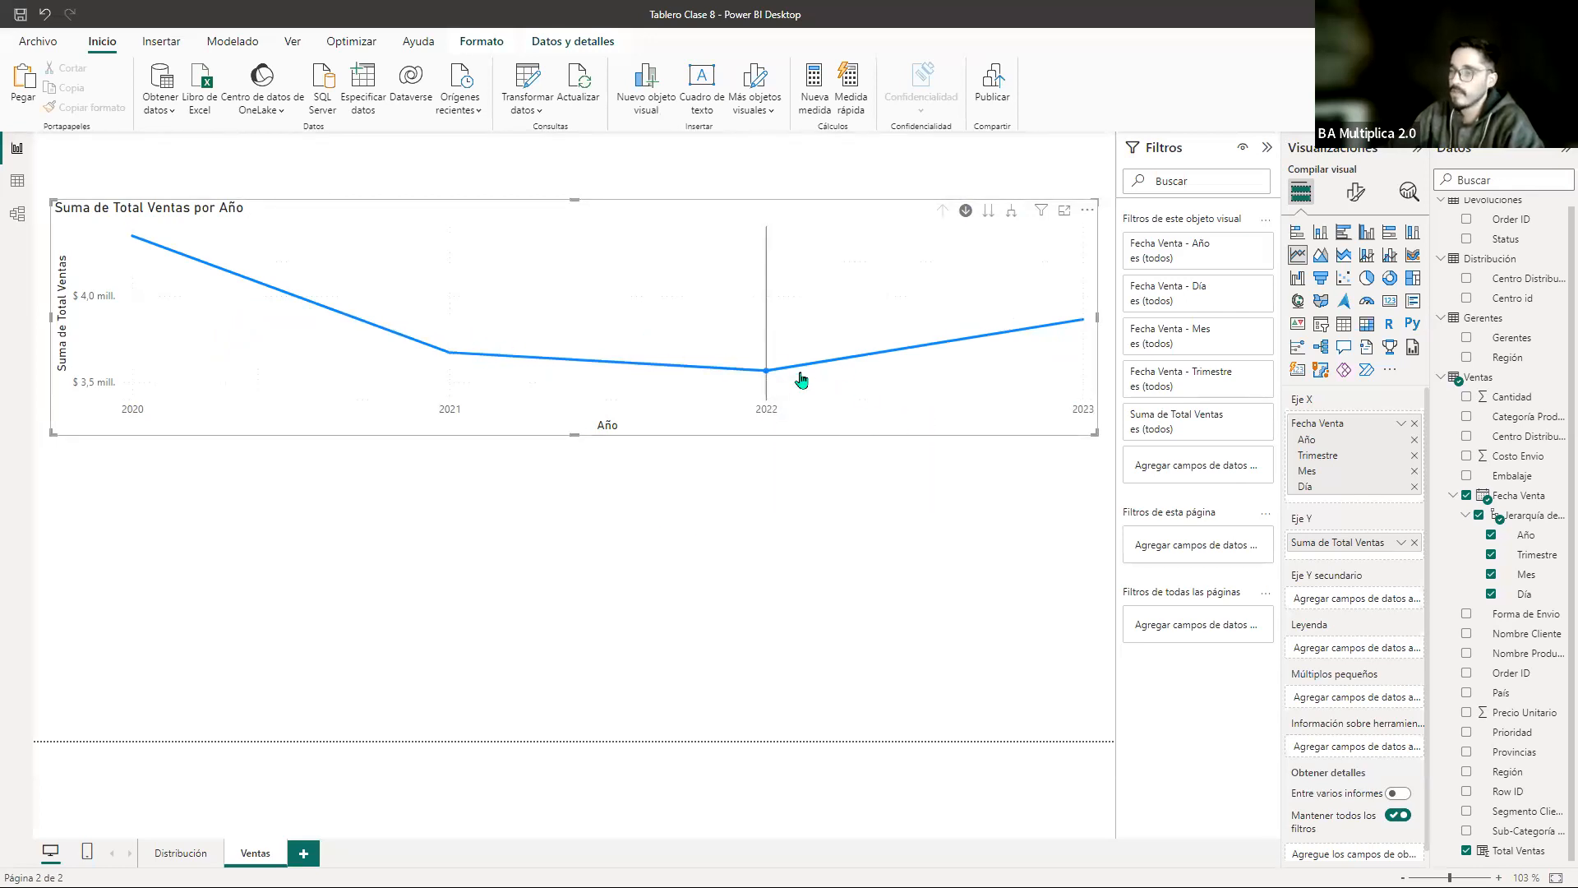
mouse_move(802, 379)
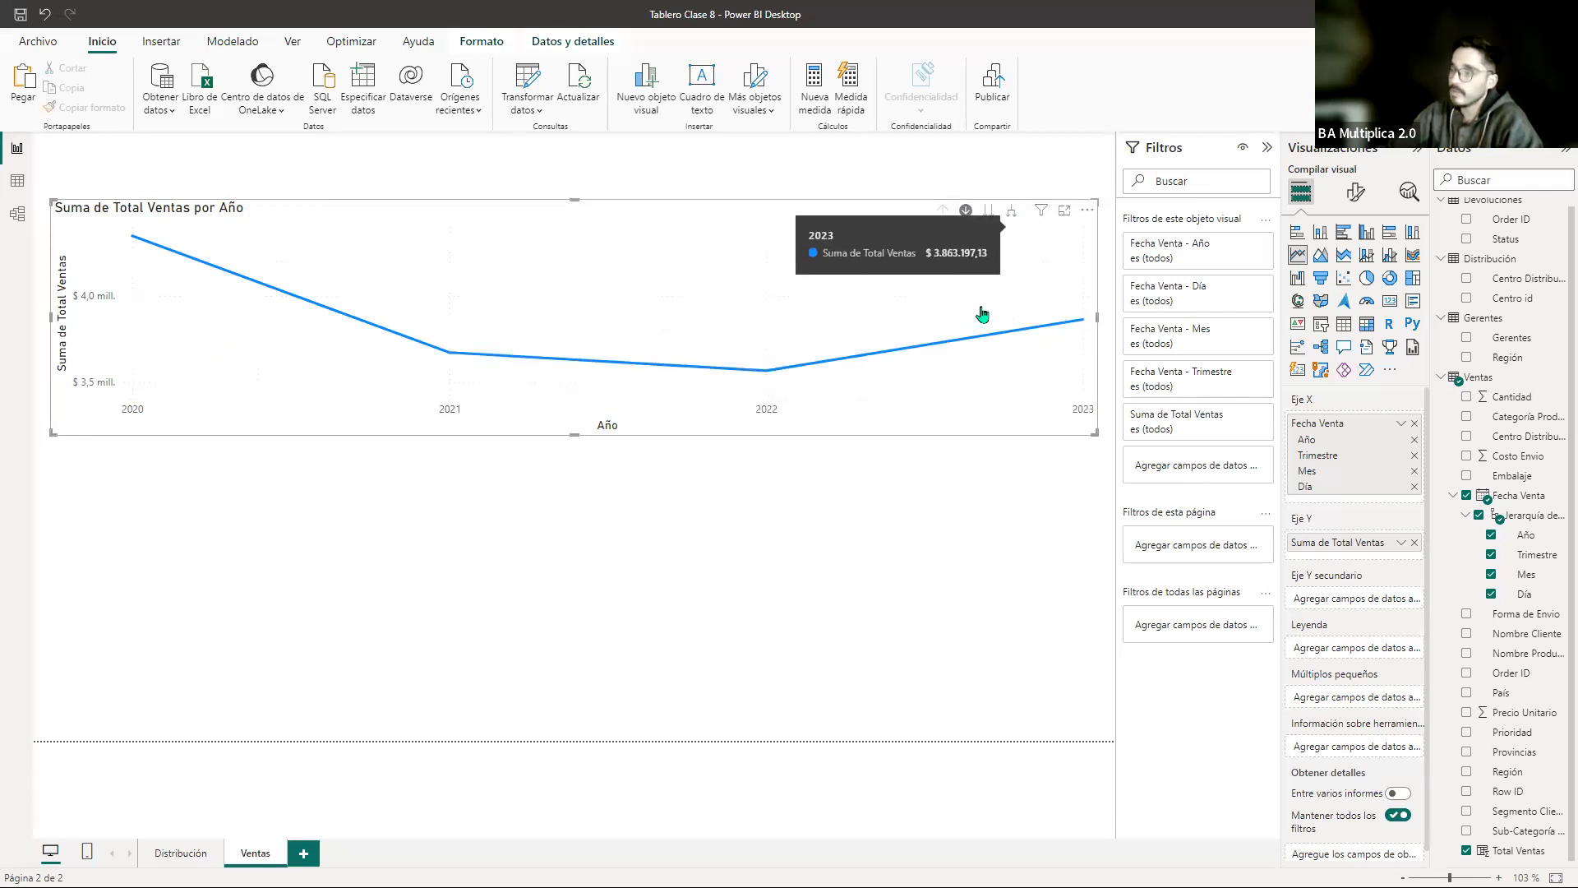
mouse_move(444, 357)
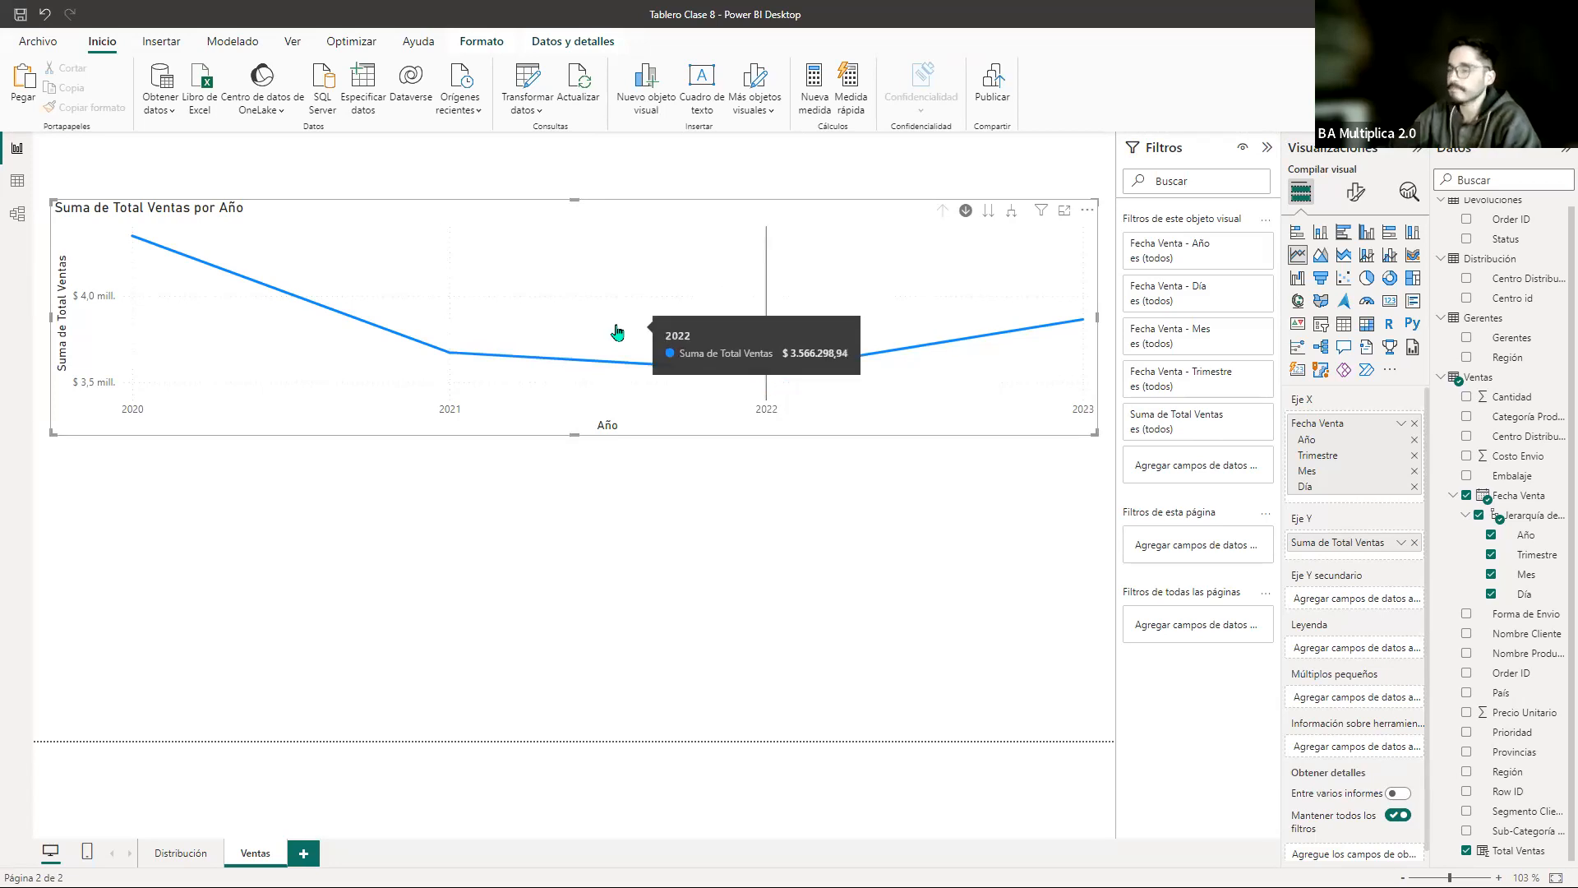
click(573, 175)
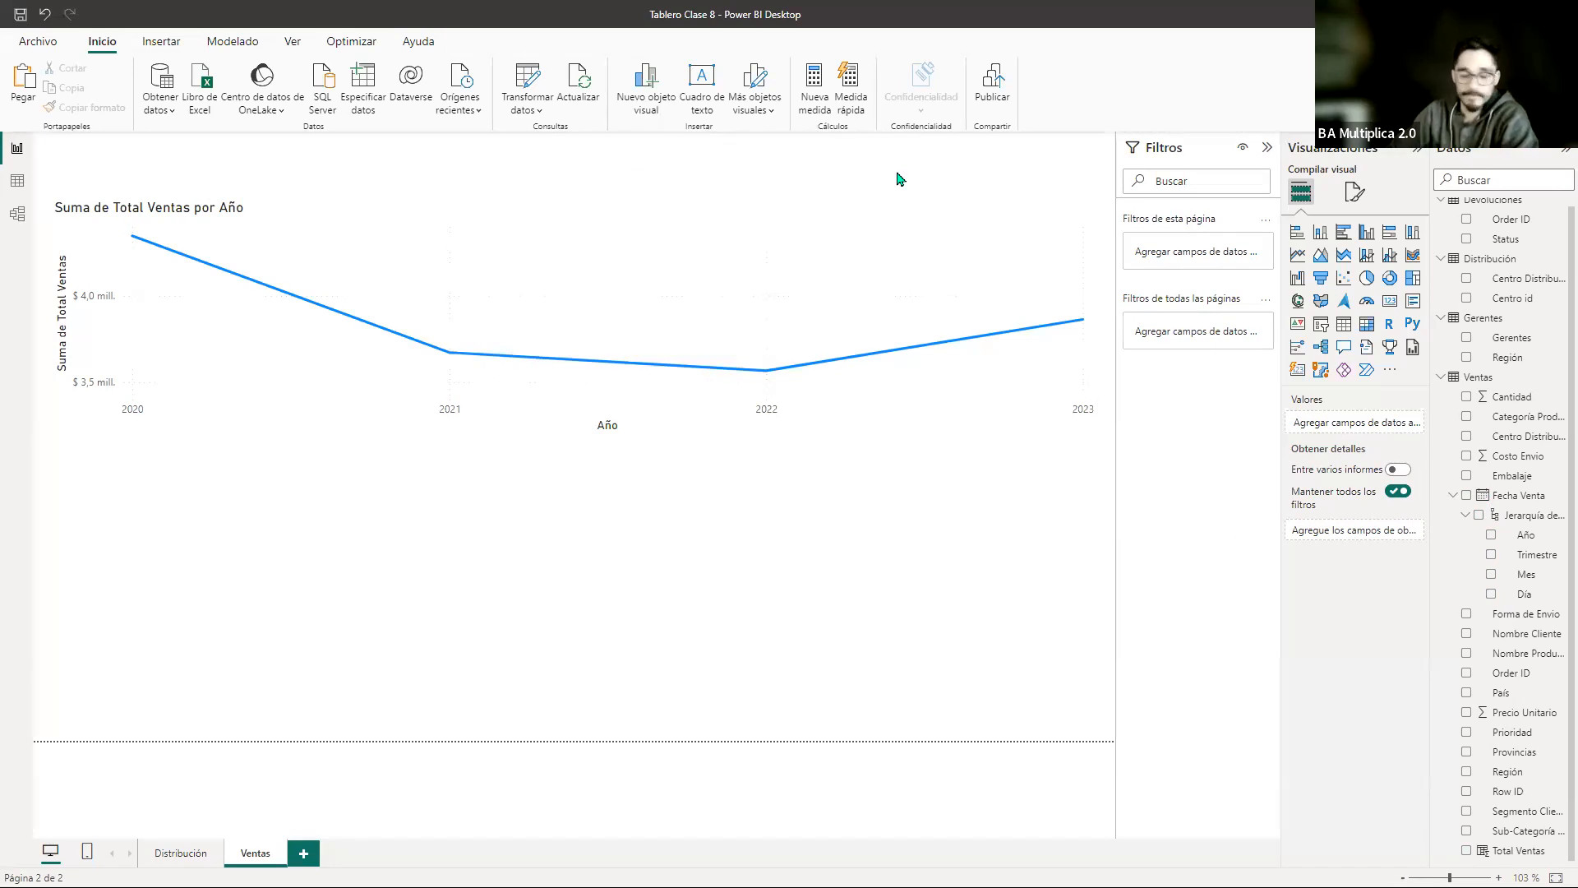
mouse_move(1015, 237)
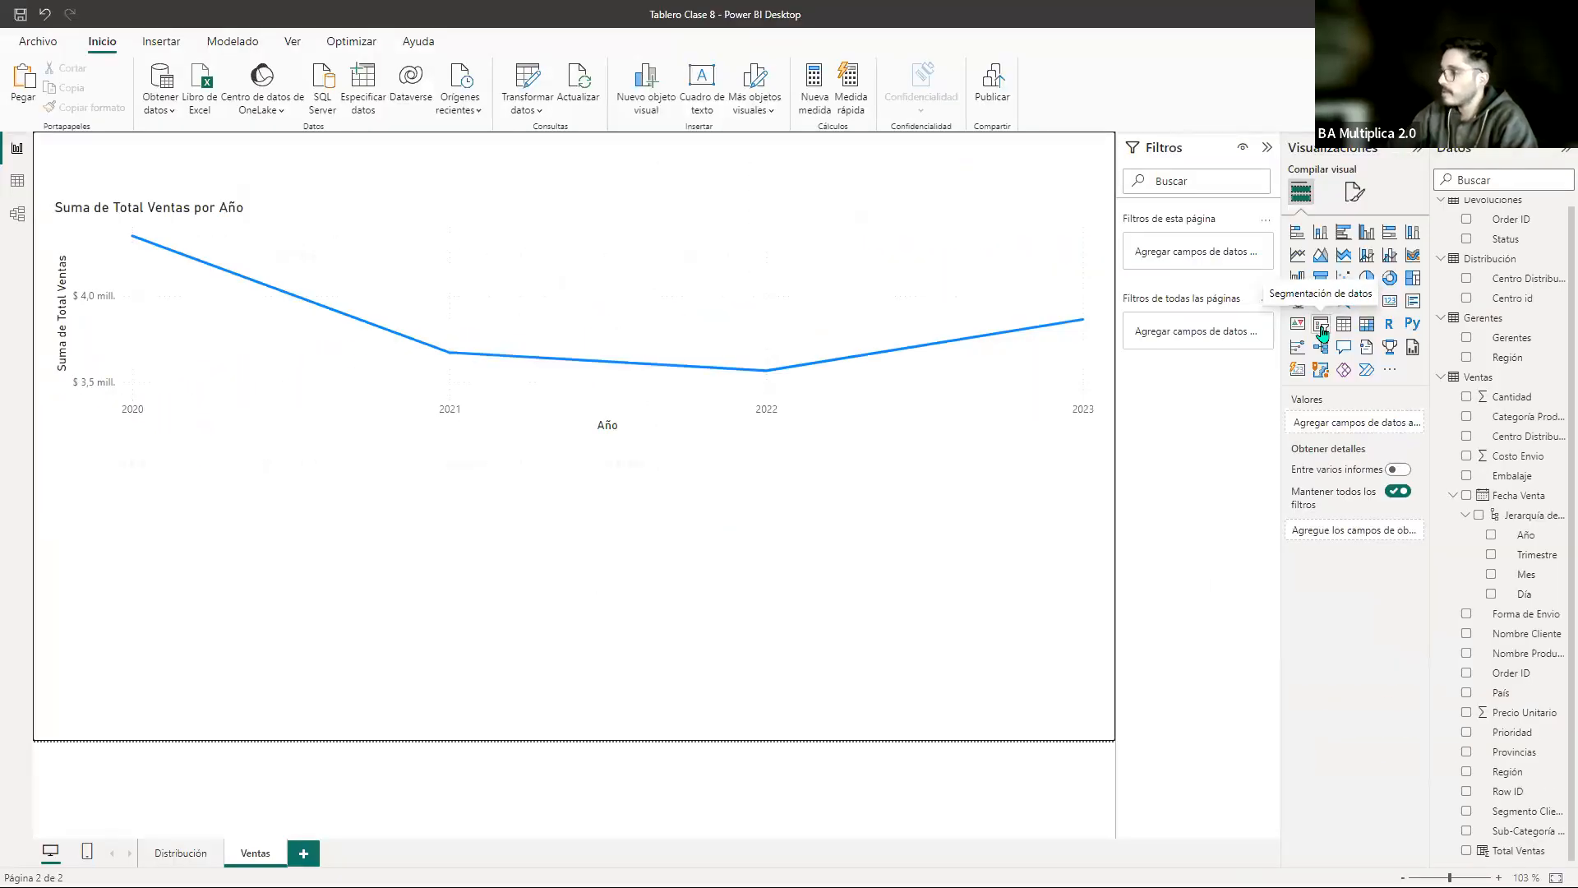
click(1322, 331)
drag(574, 682, 588, 501)
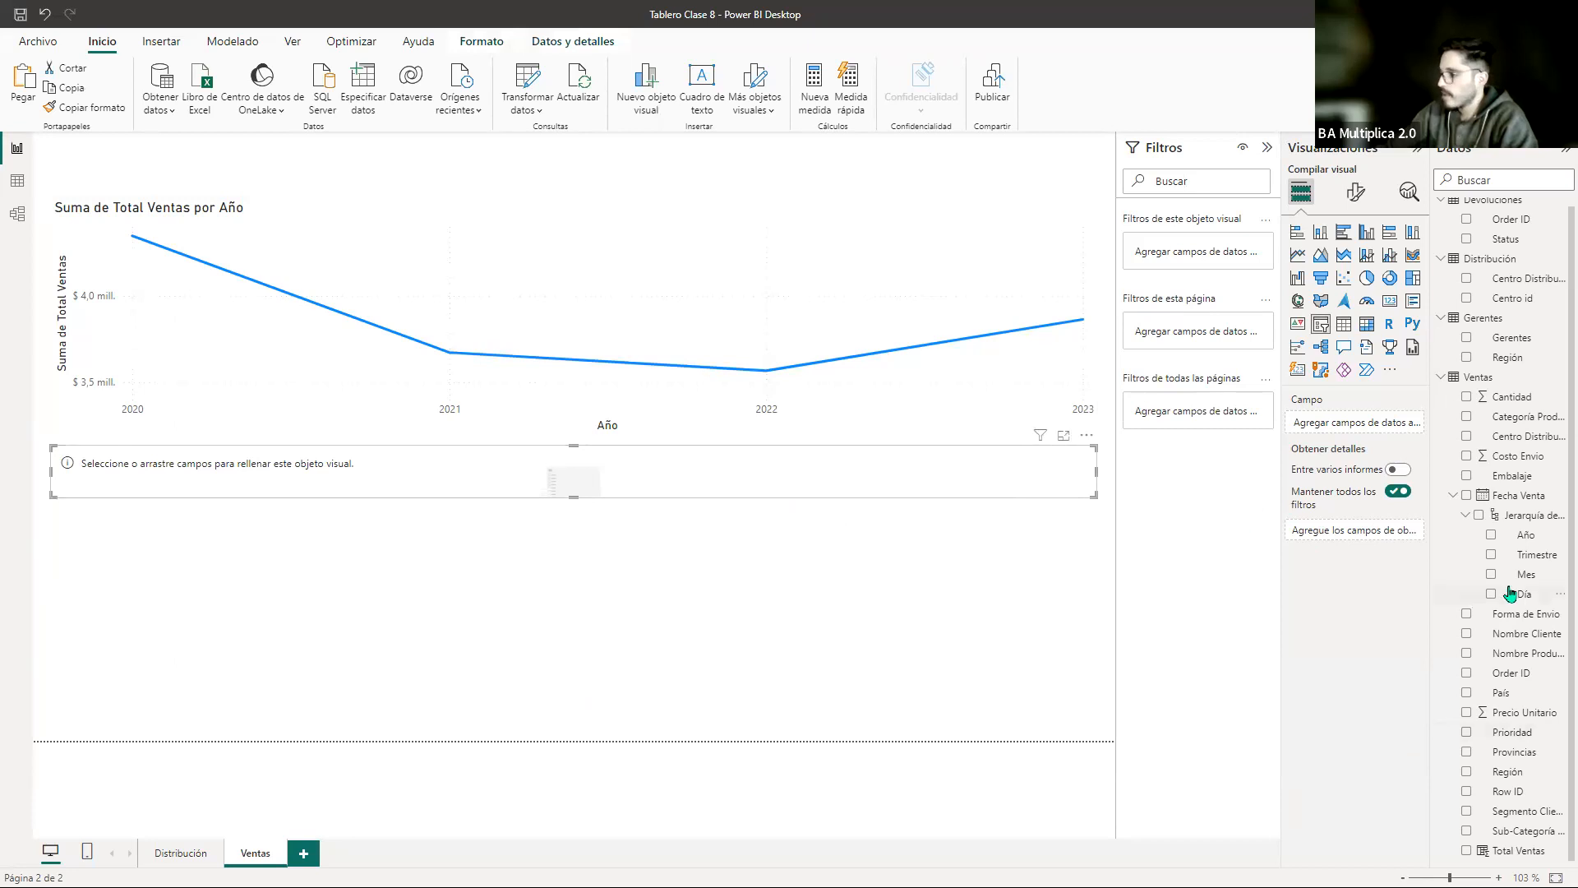
drag(1514, 503, 611, 476)
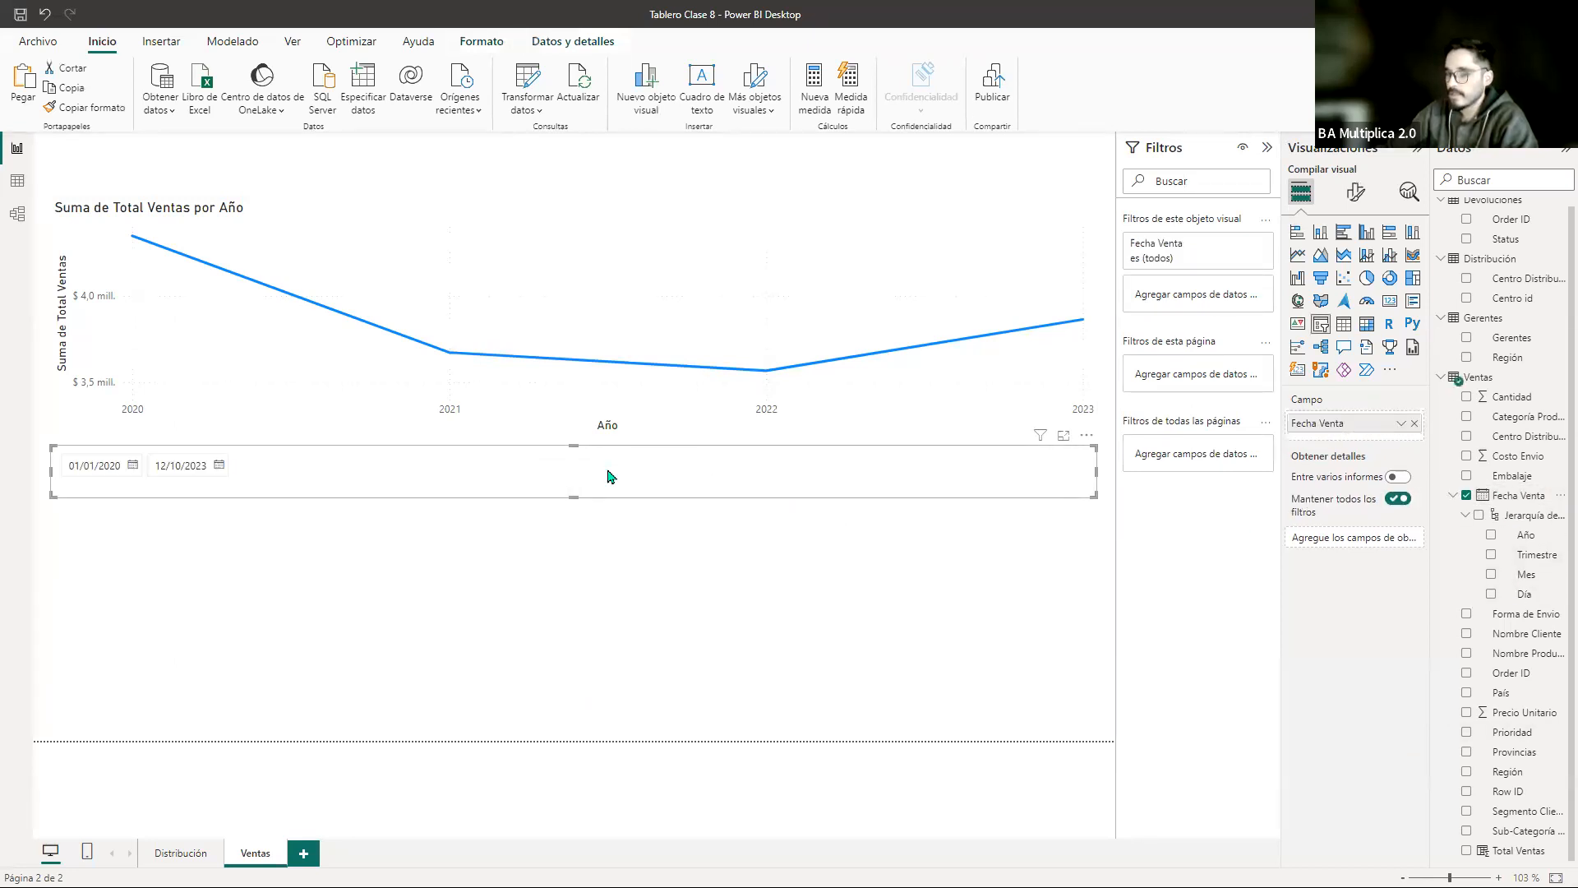
Step: Increase the Fecha Venta slicer's height enough to fit its header and range slider
click(1087, 435)
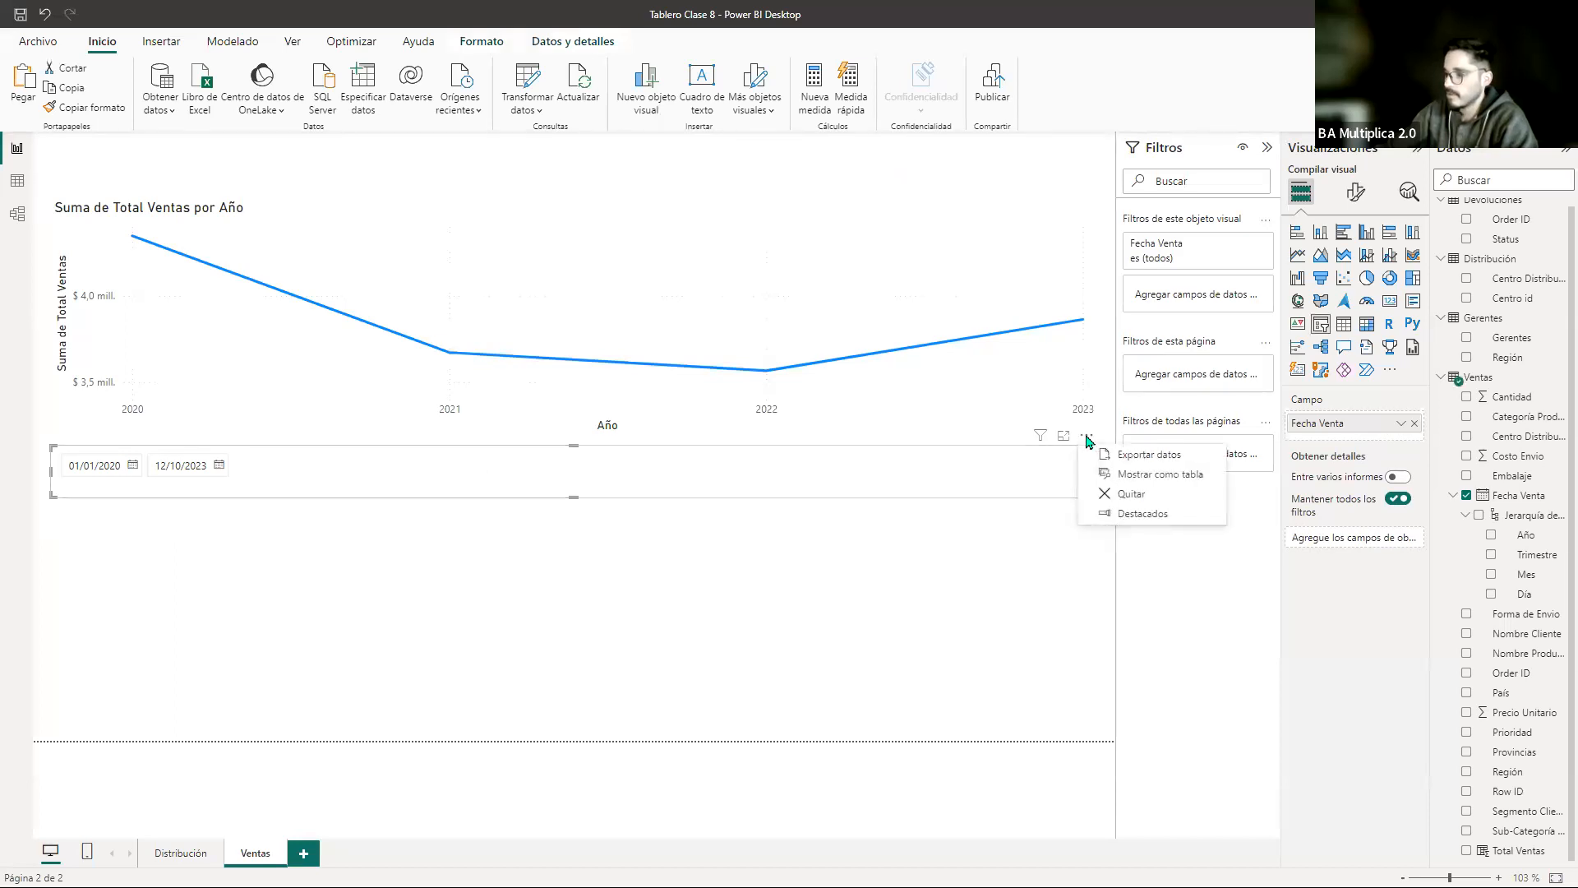
click(1074, 479)
drag(573, 498, 576, 532)
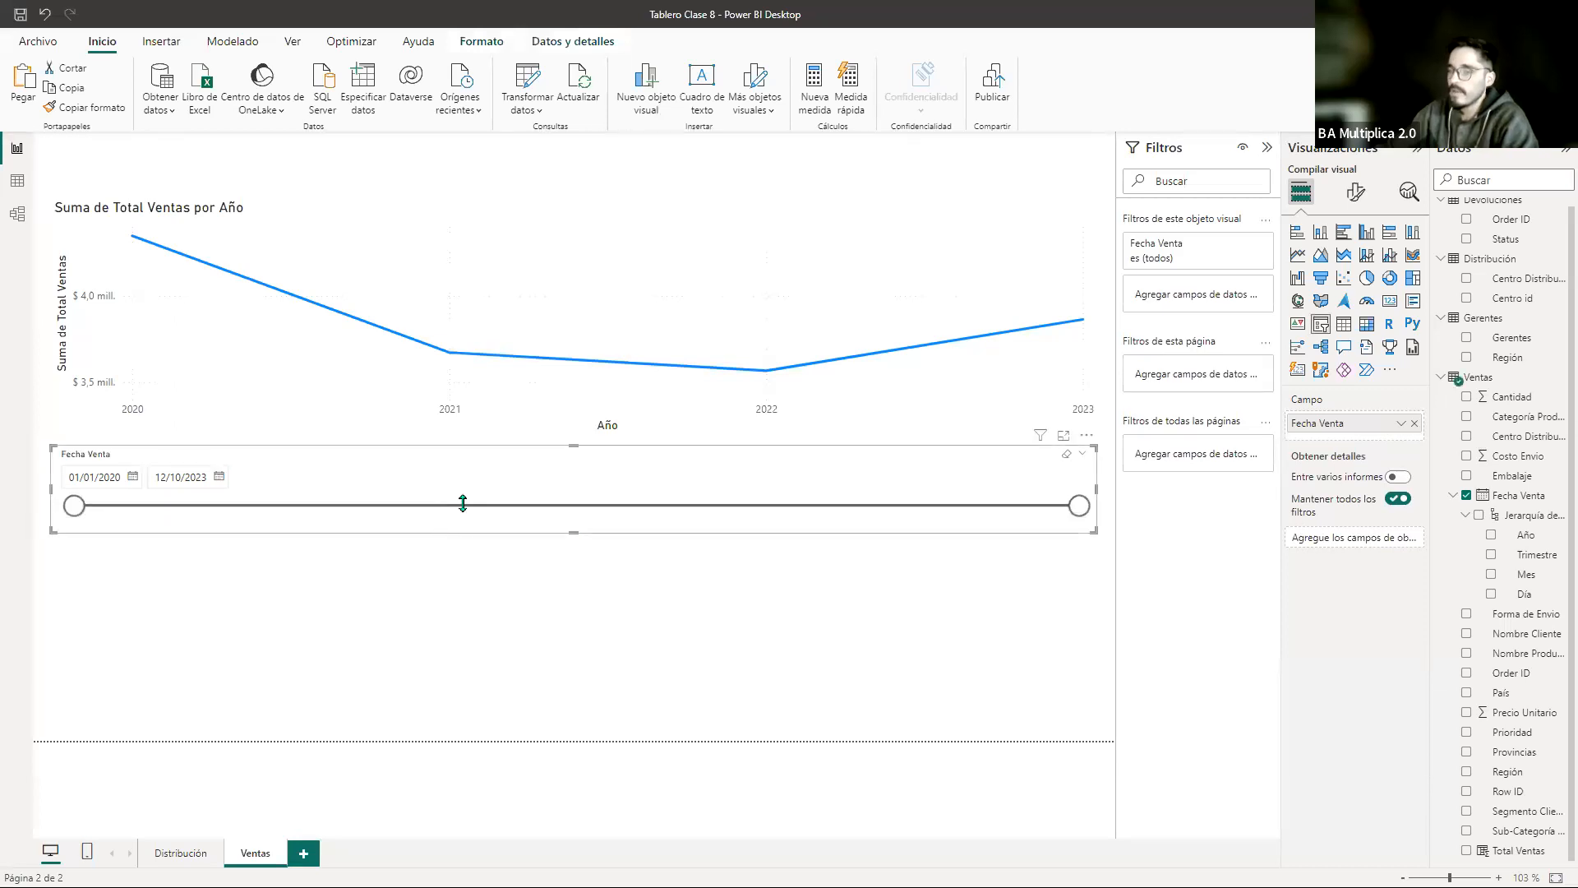
Step: Try the slicer with a start date of 04/04/2021 and restore the start to 01/01/2020
click(134, 479)
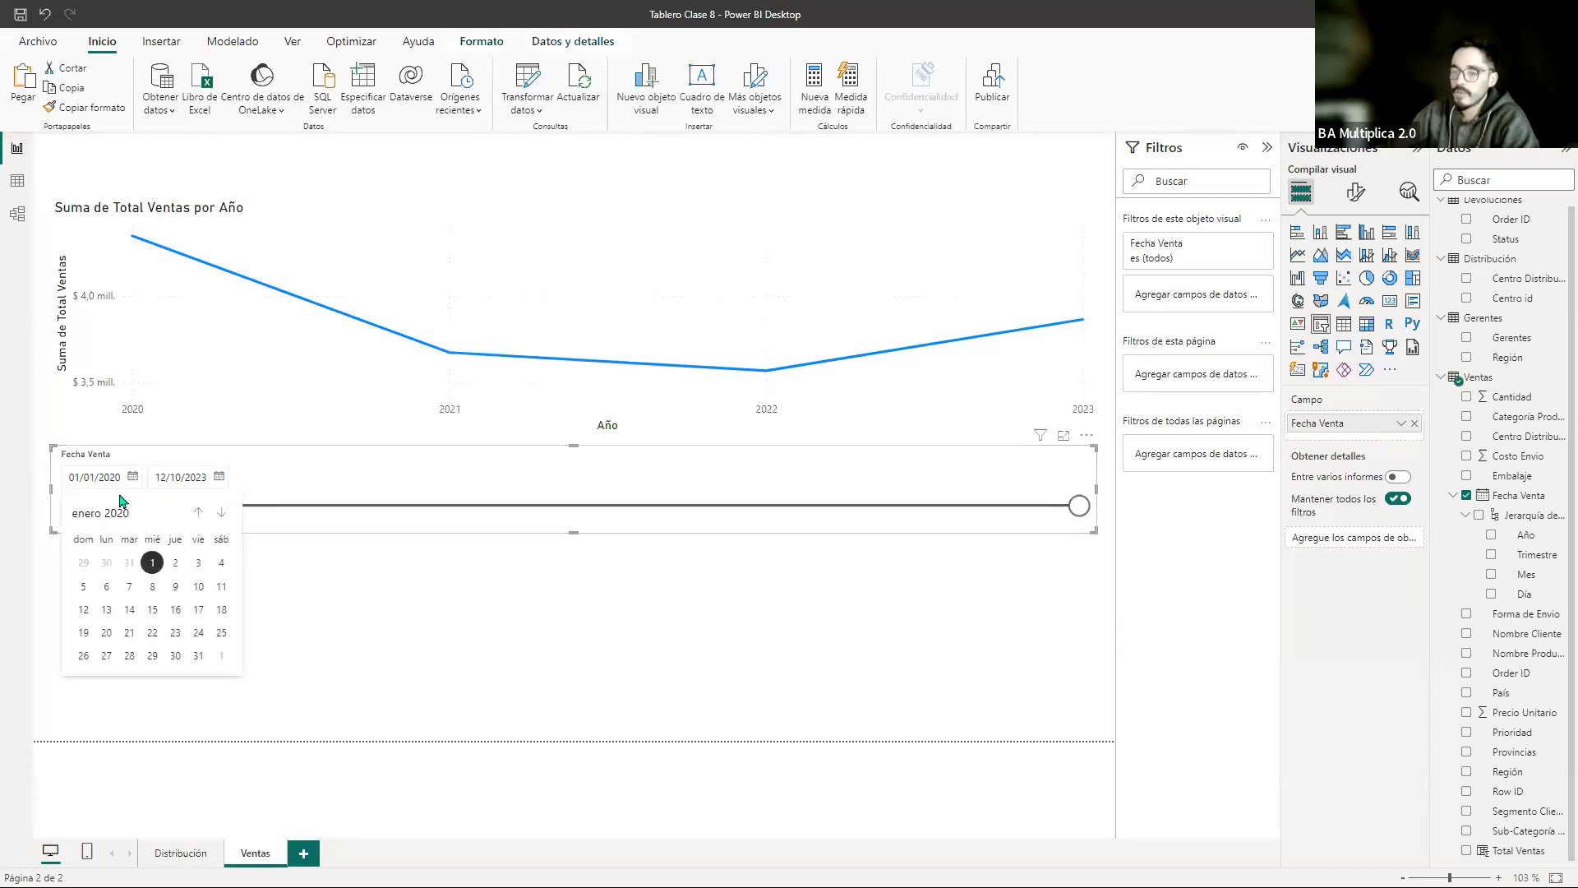
click(284, 499)
drag(80, 505, 423, 539)
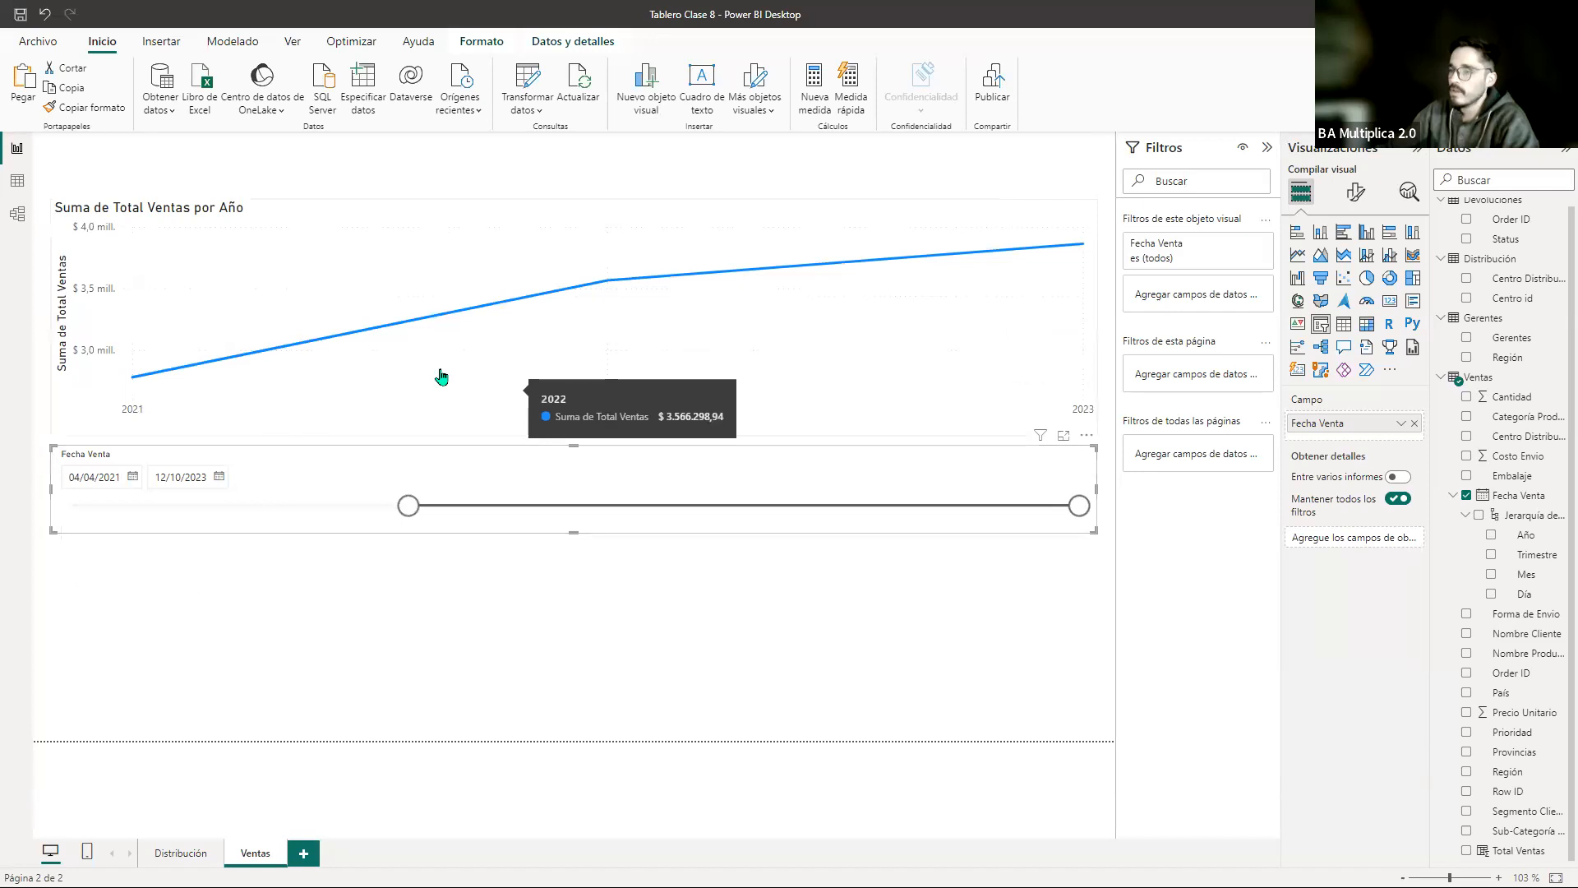
drag(406, 511, 74, 505)
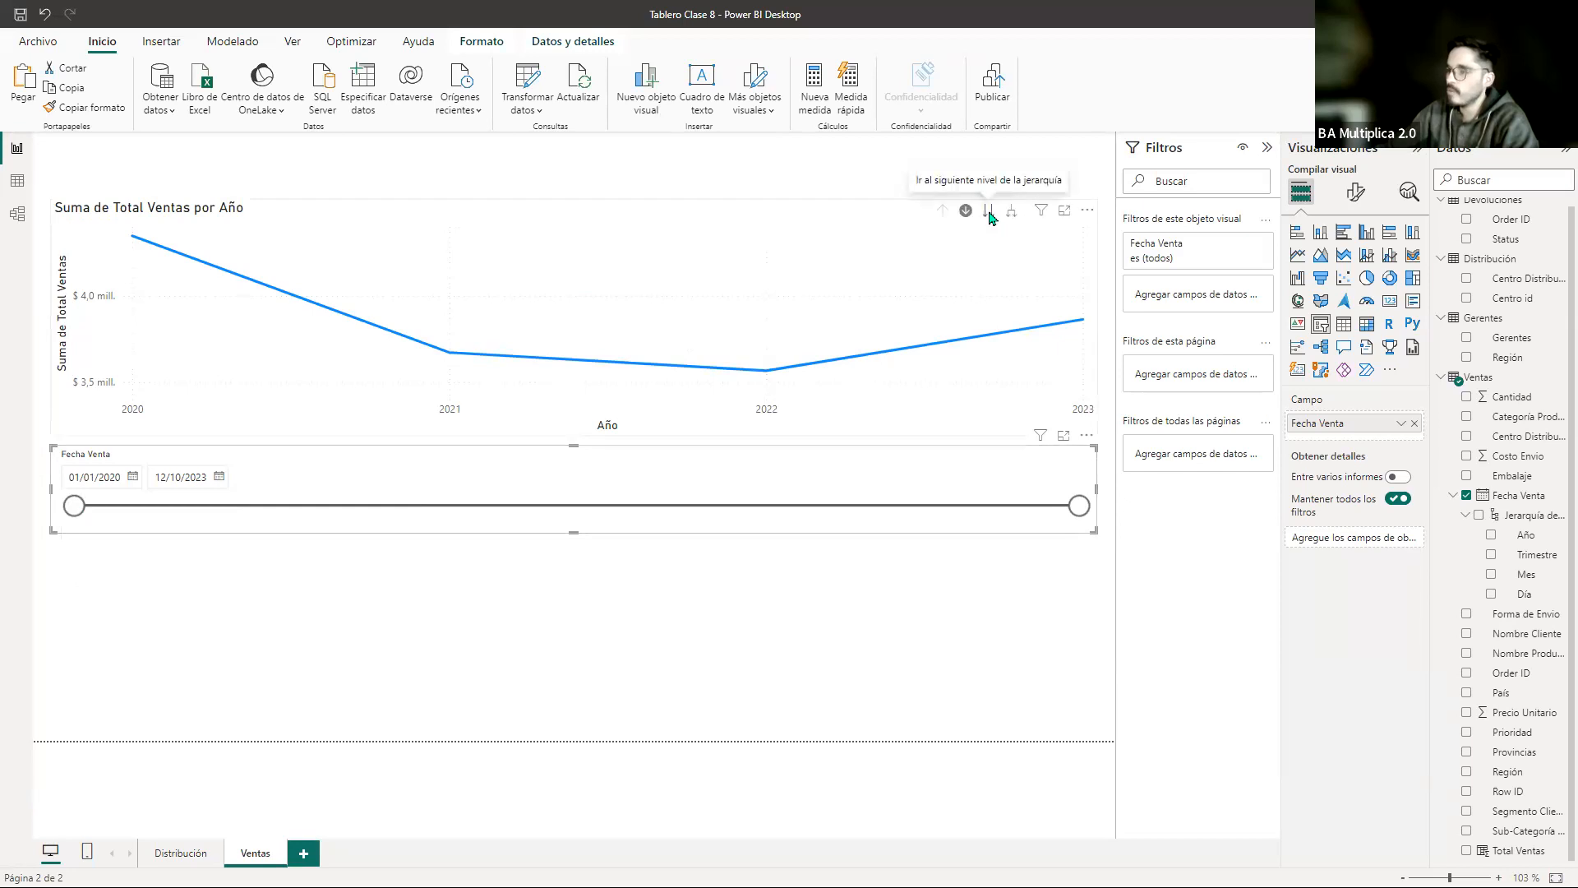
Step: Expand the line chart to show sales by combined Año and Trimestre
click(989, 212)
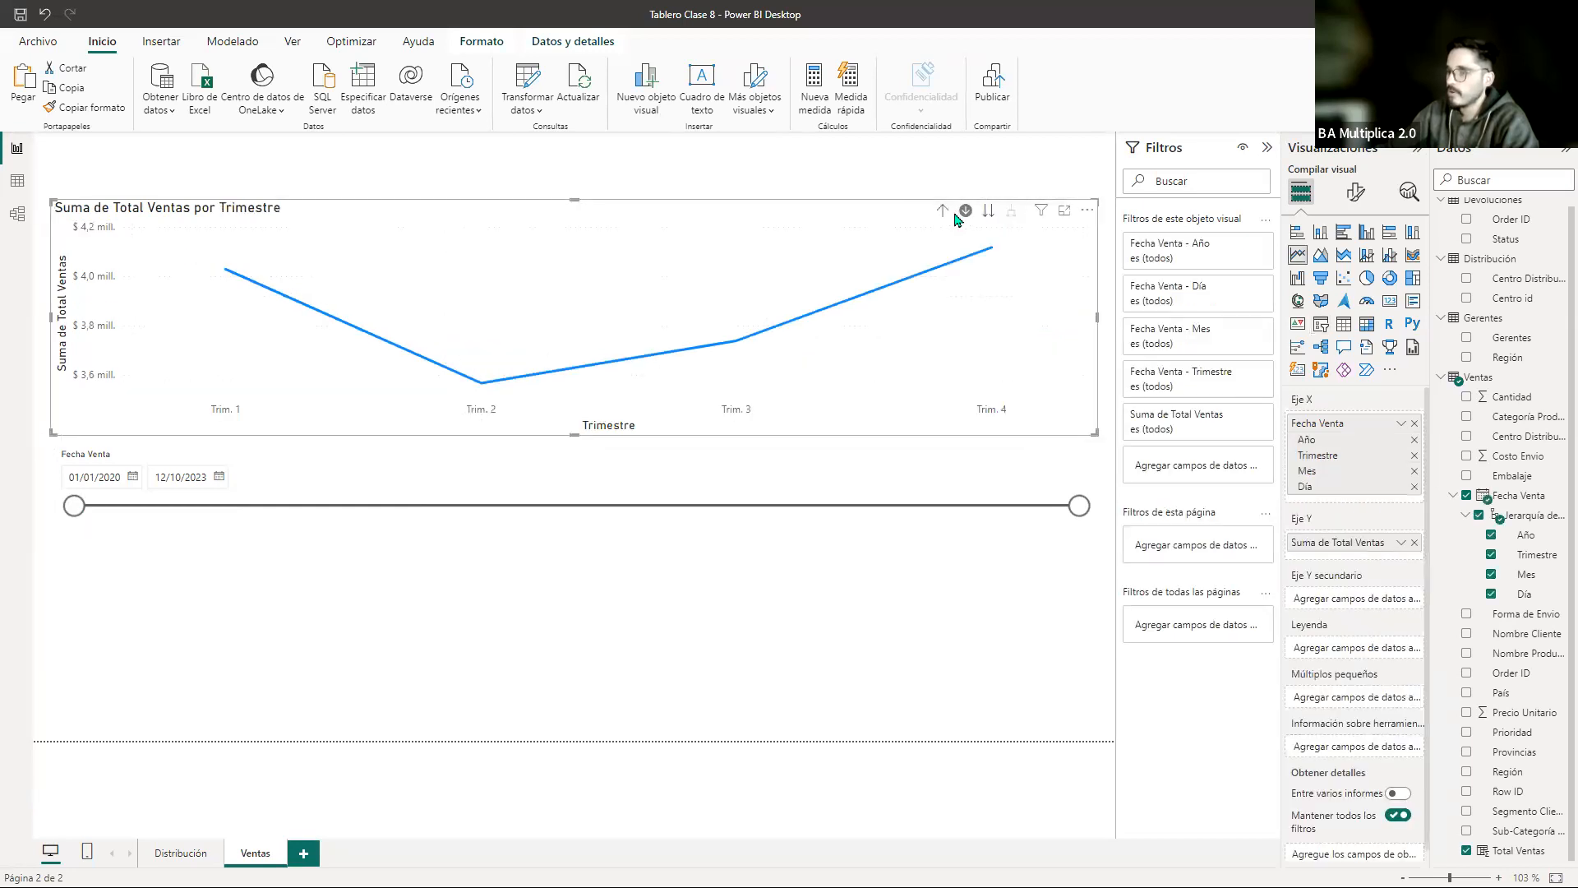
click(1013, 213)
click(1012, 213)
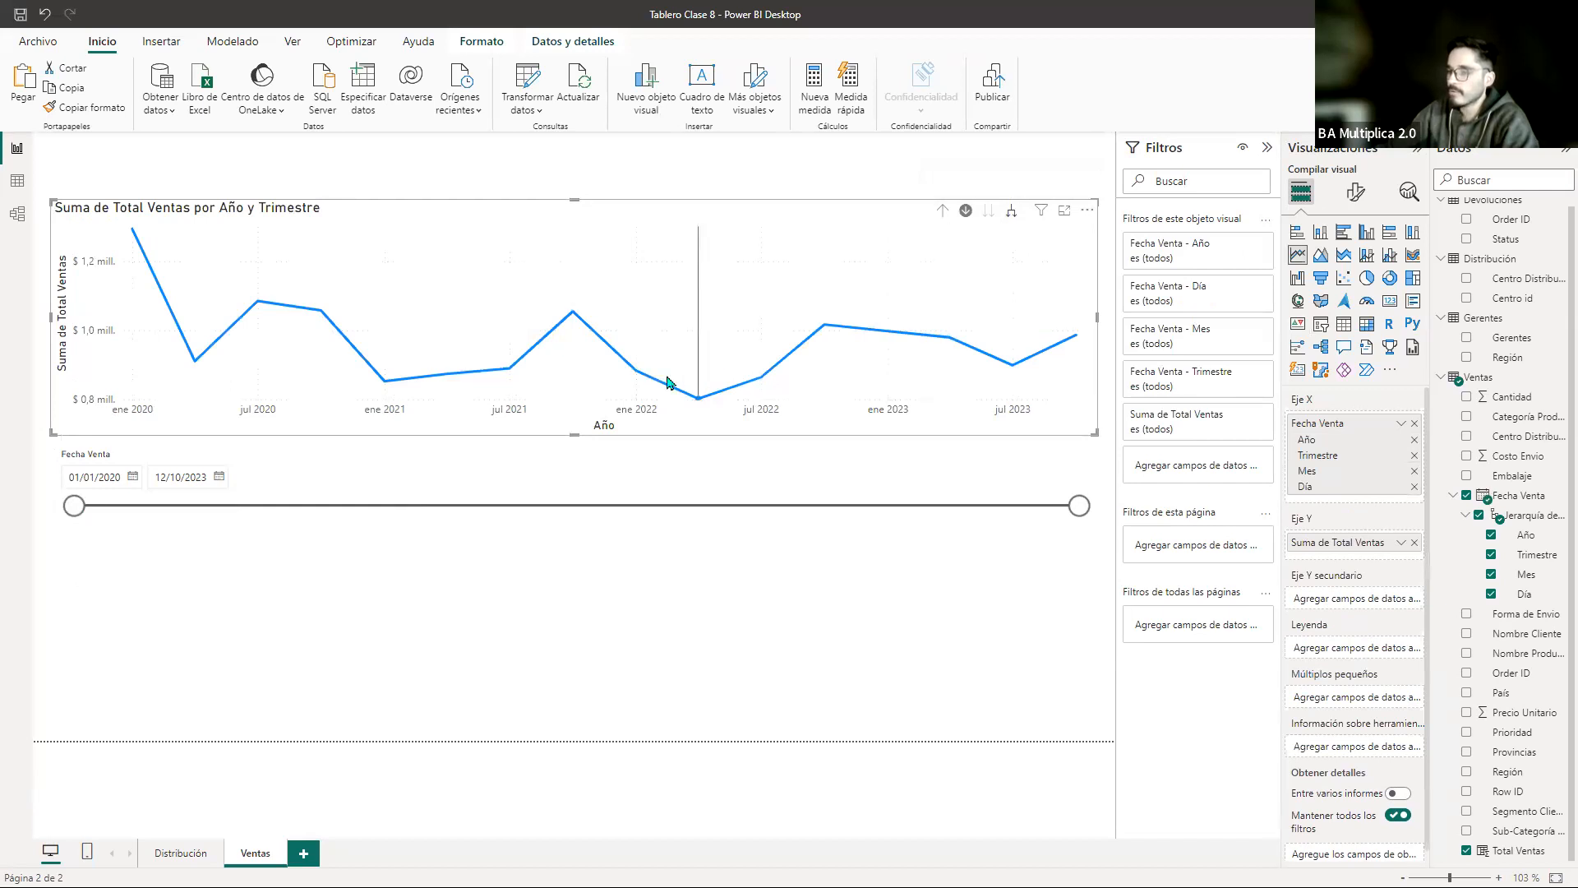
Step: Filter the chart to 09/03/2022 through 20/01/2023 with the slicer, and restore the full range 01/01/2020 to 12/10/2023
drag(76, 507, 658, 493)
drag(1079, 507, 884, 516)
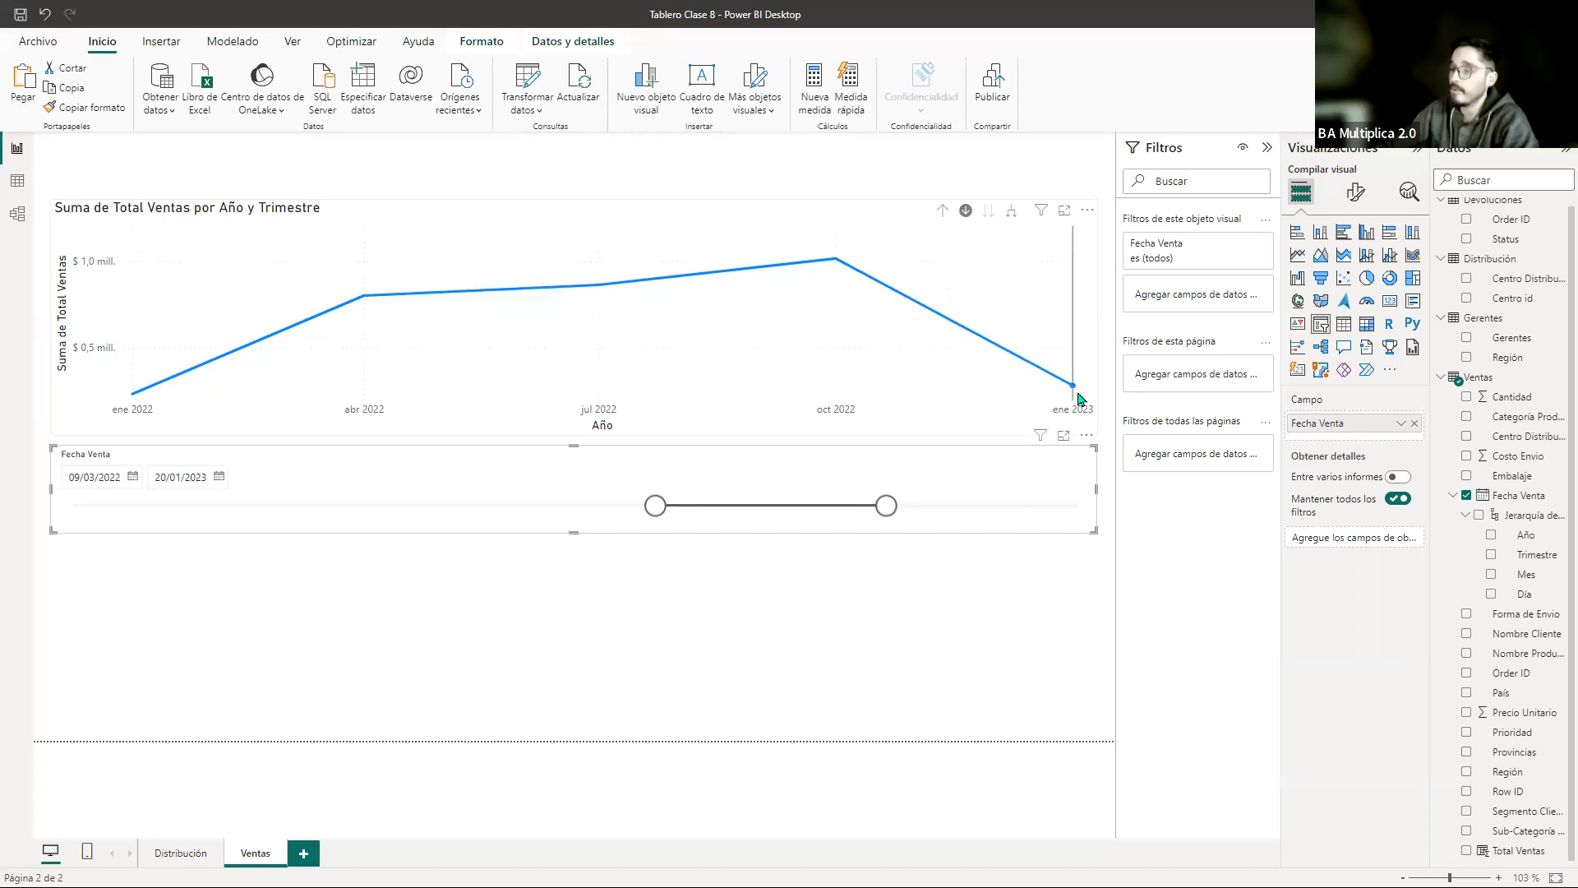
drag(656, 506, 74, 505)
drag(886, 505, 1109, 521)
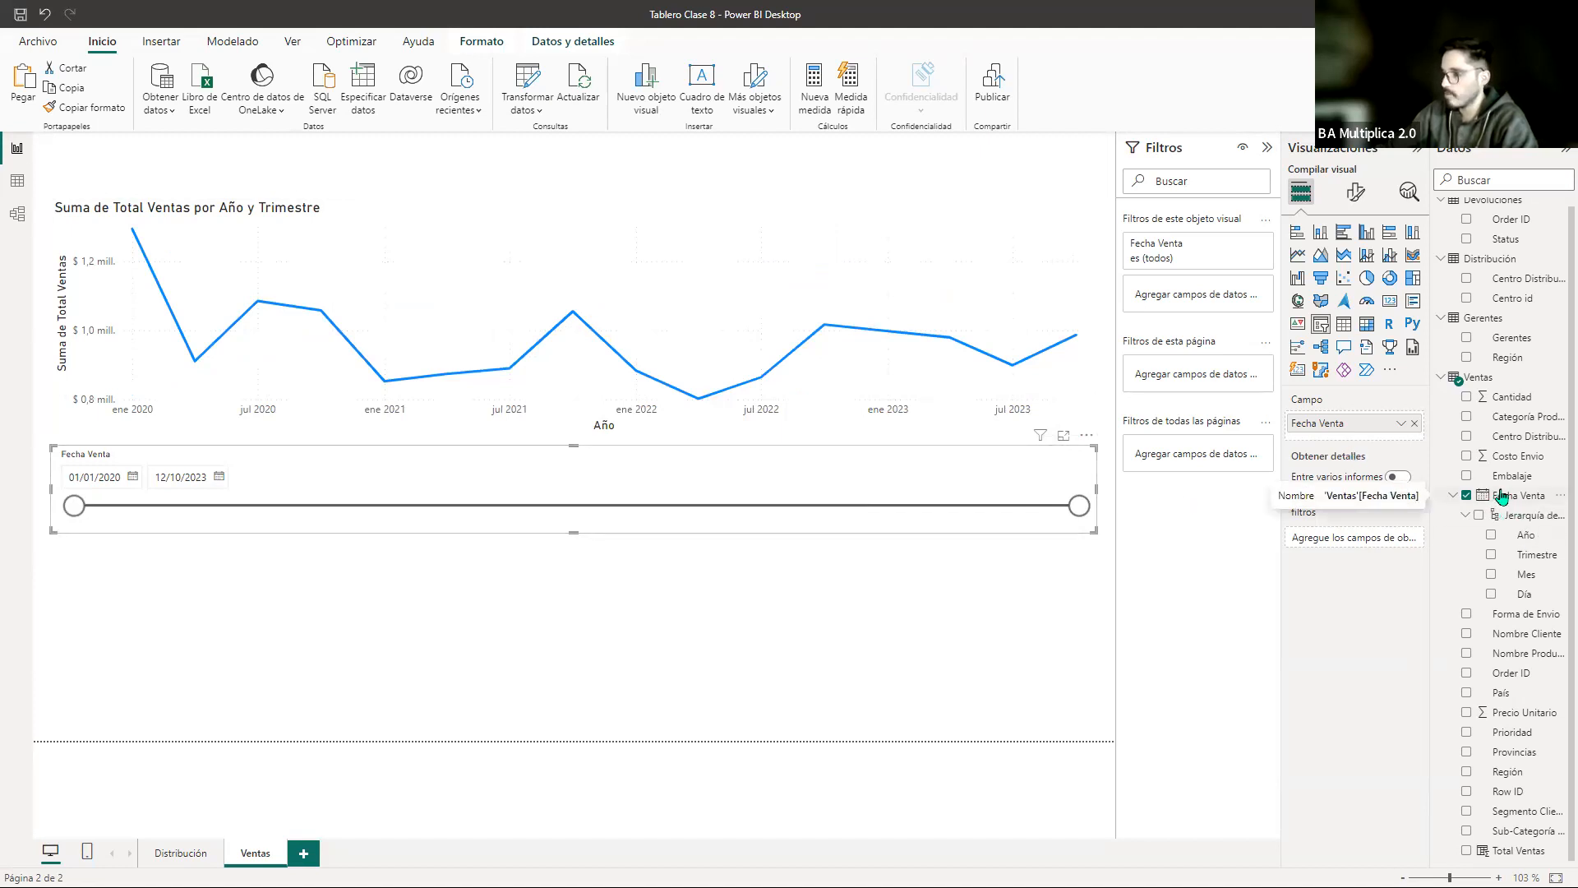
Step: Examine the options and available style choices of the Fecha Venta slicer, leaving its style on Entre
click(614, 546)
click(991, 478)
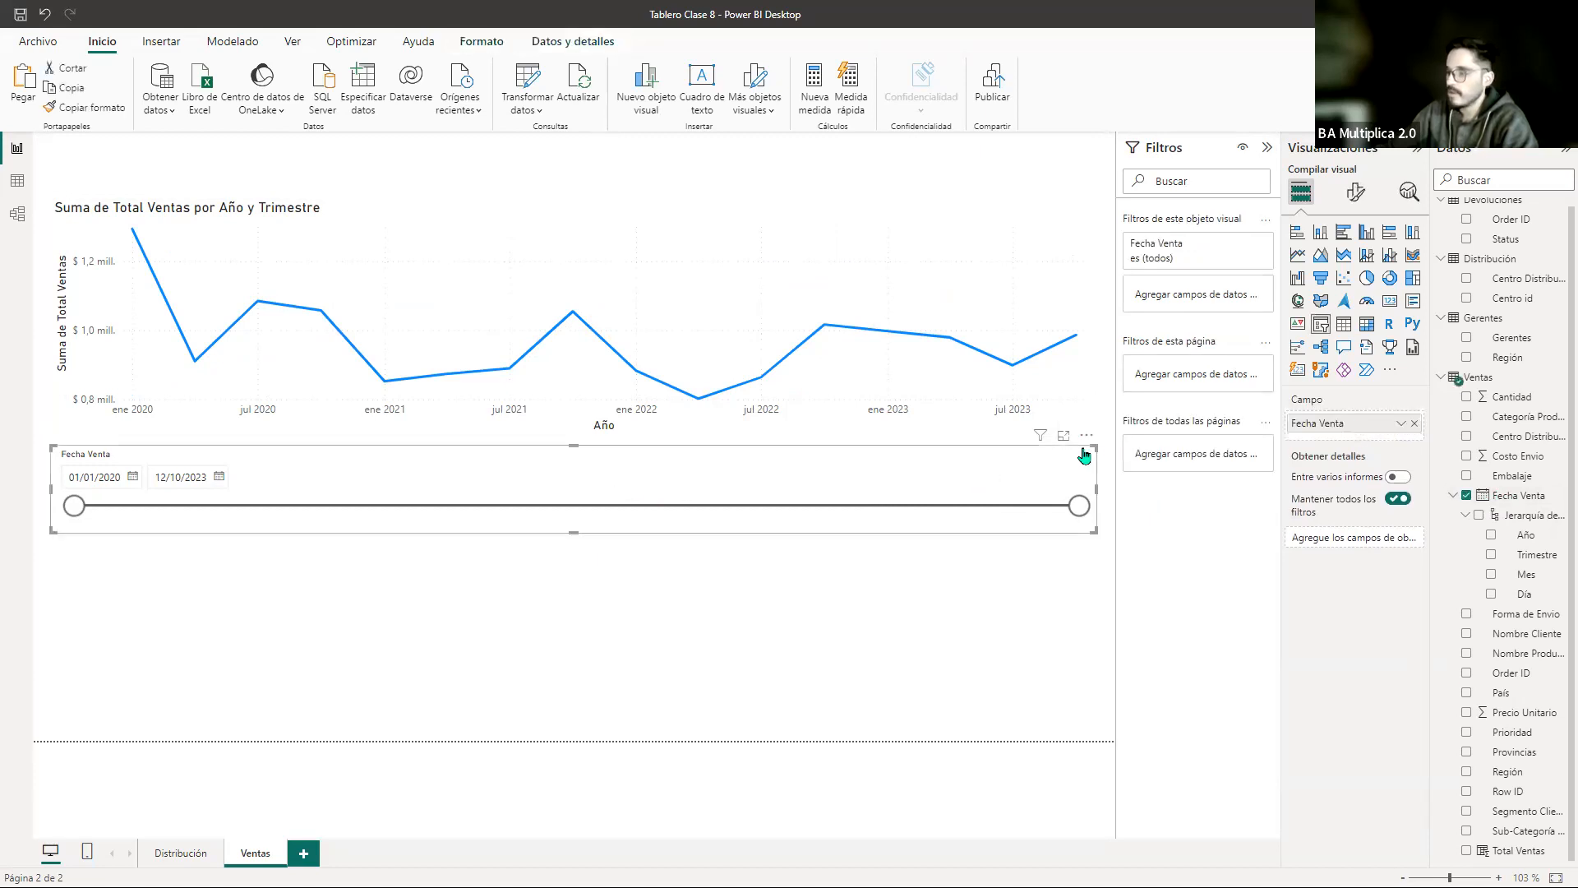
click(1086, 435)
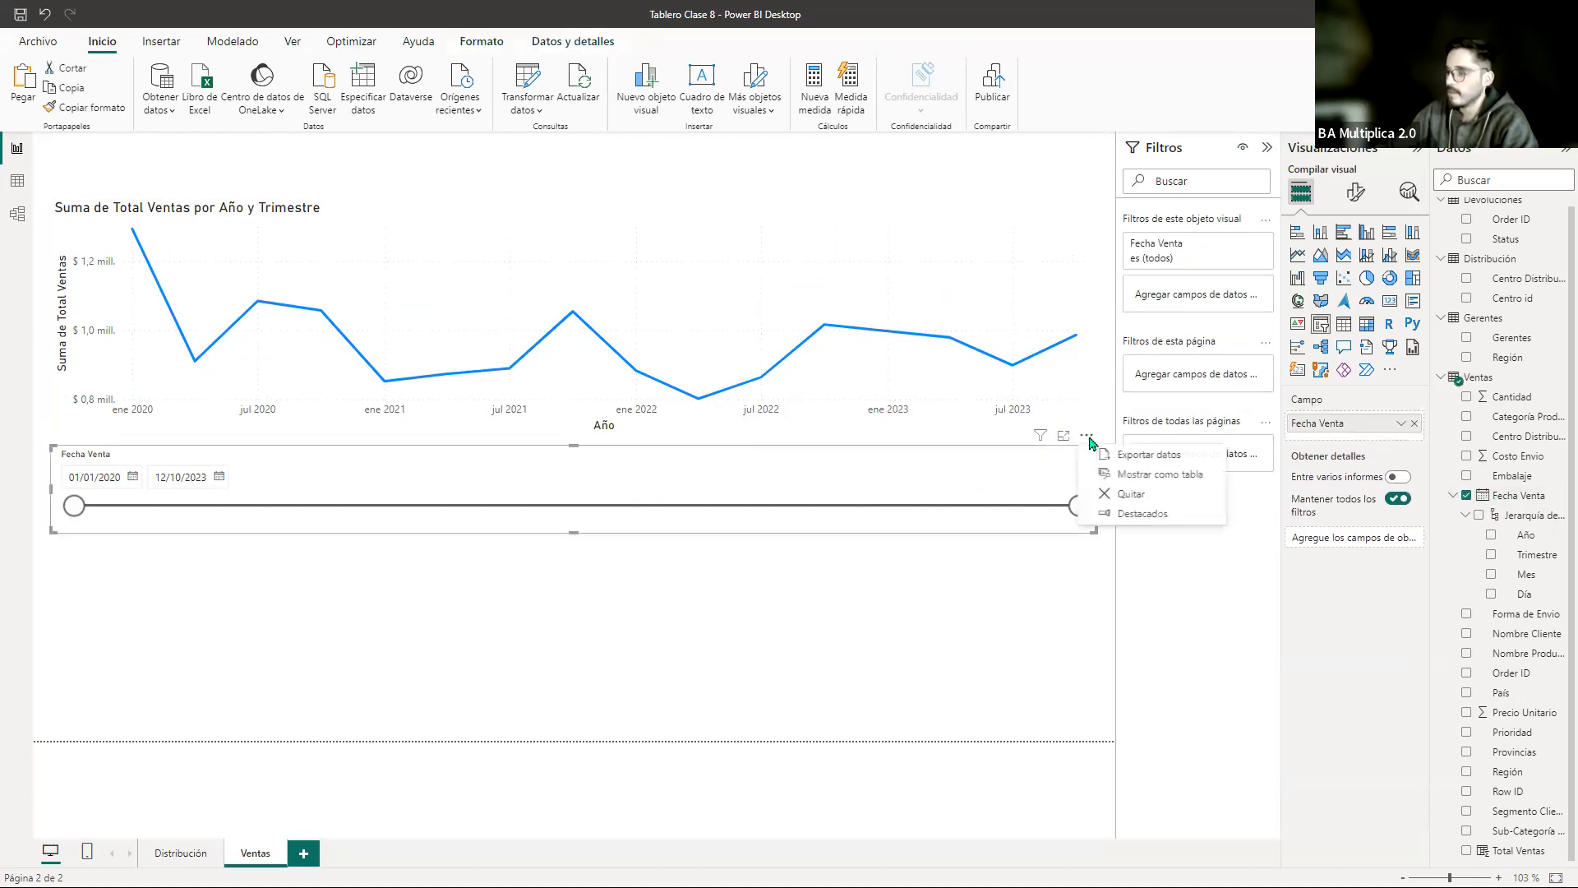
click(1026, 482)
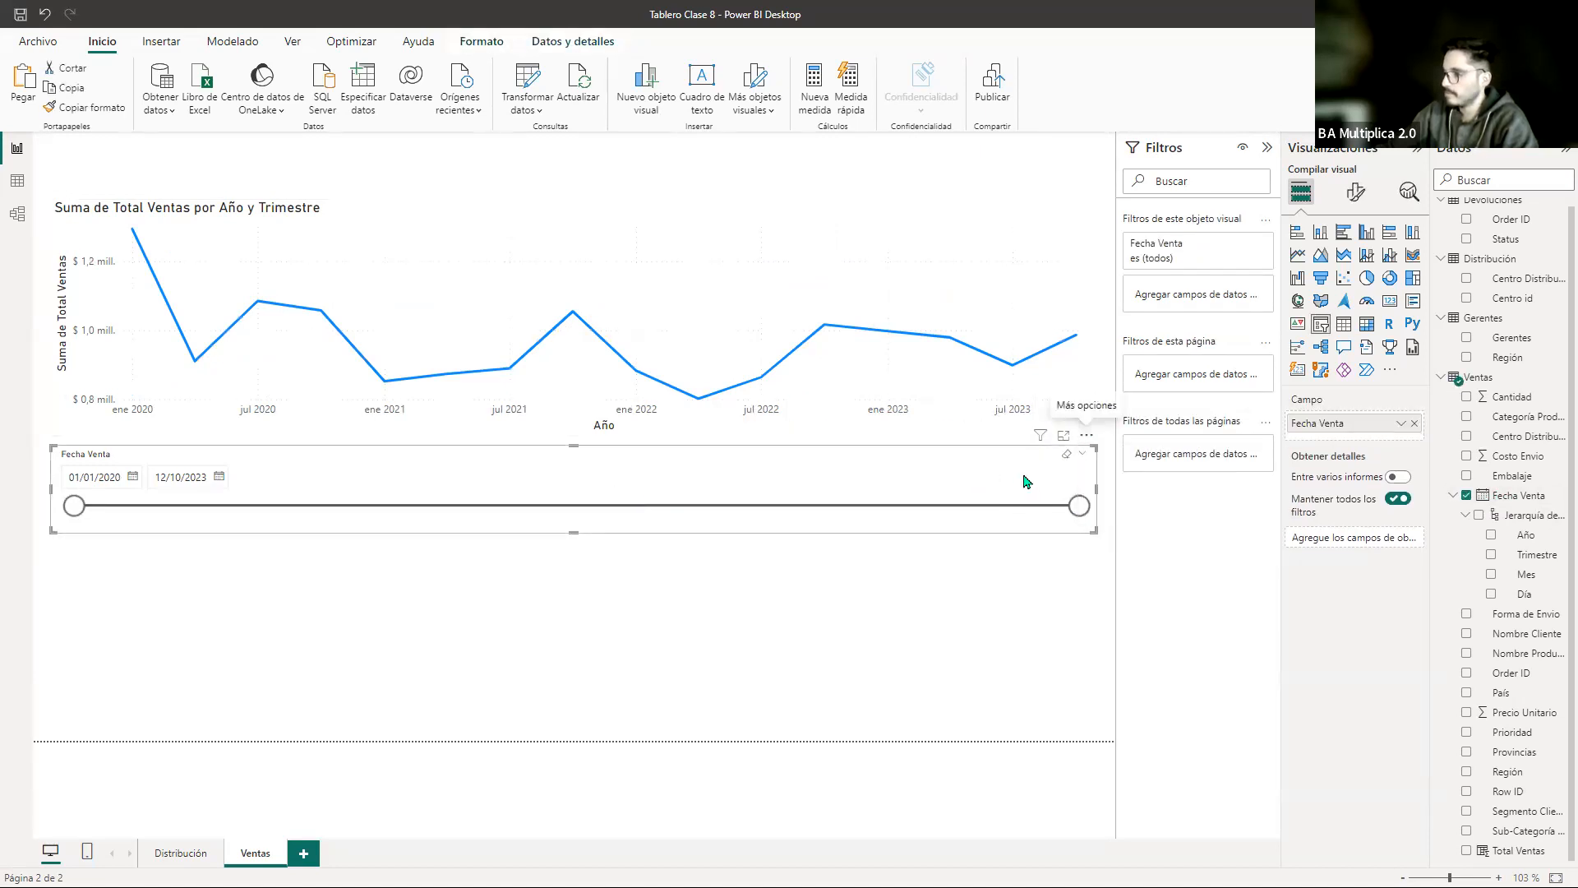
click(1355, 194)
click(1358, 322)
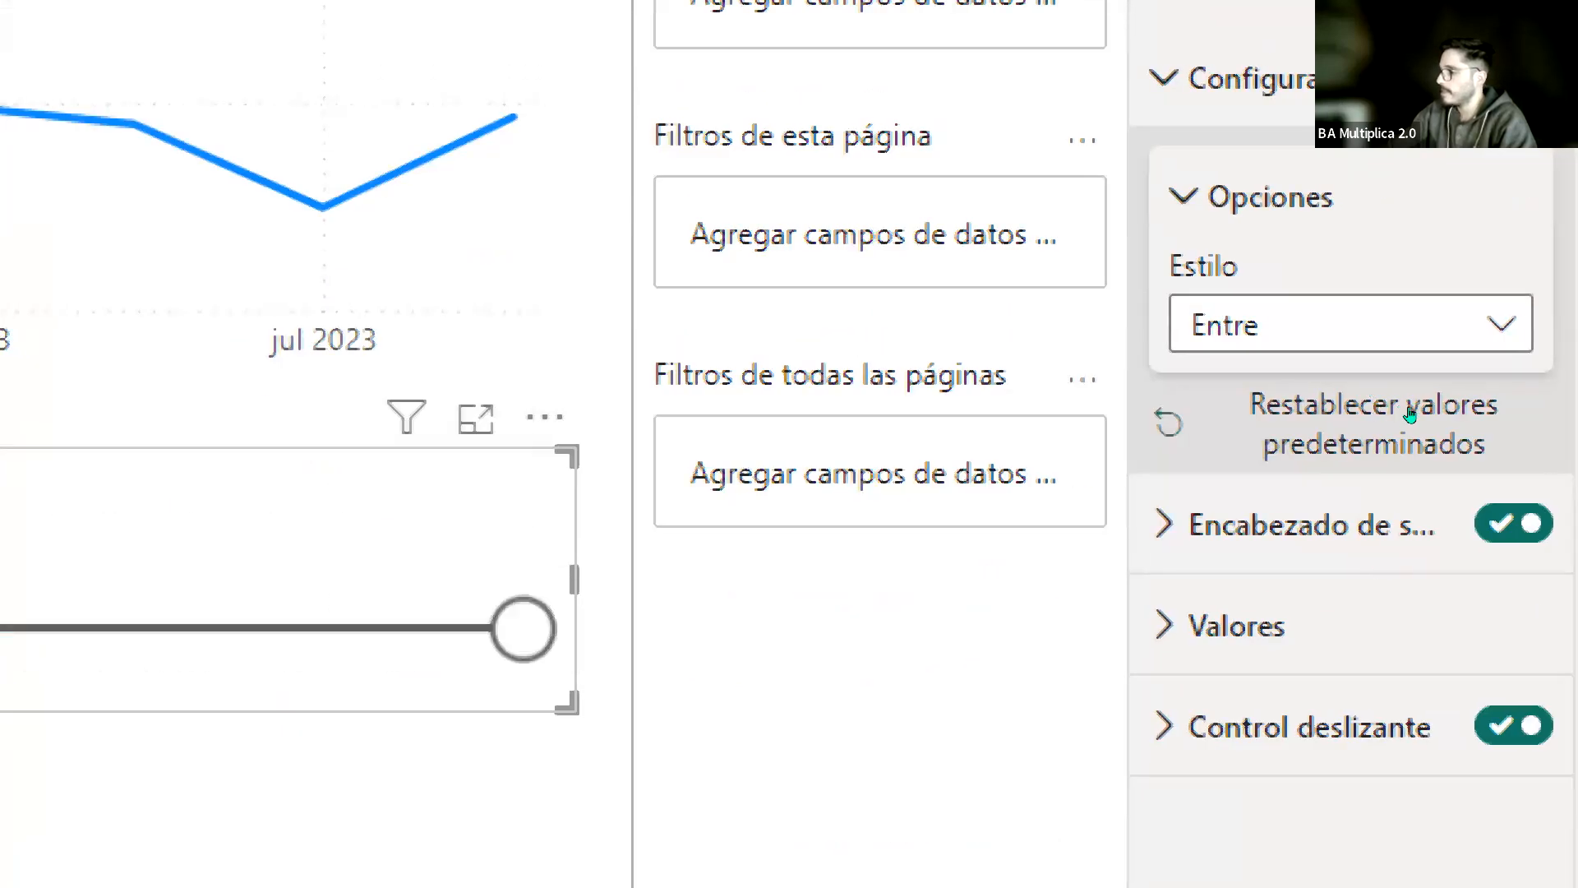
click(1409, 327)
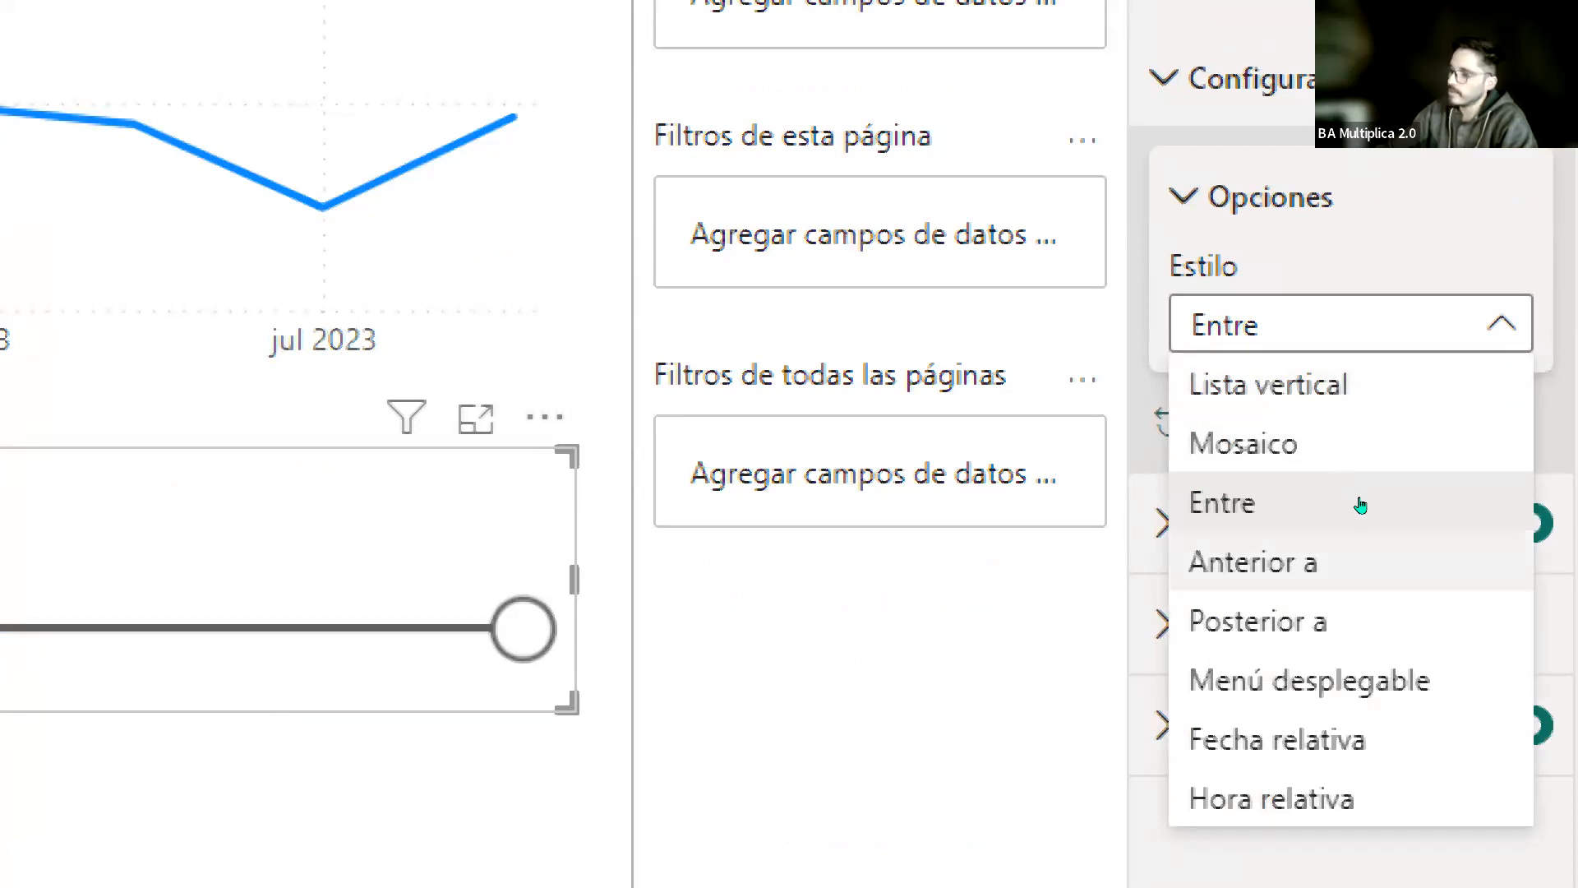
click(1420, 402)
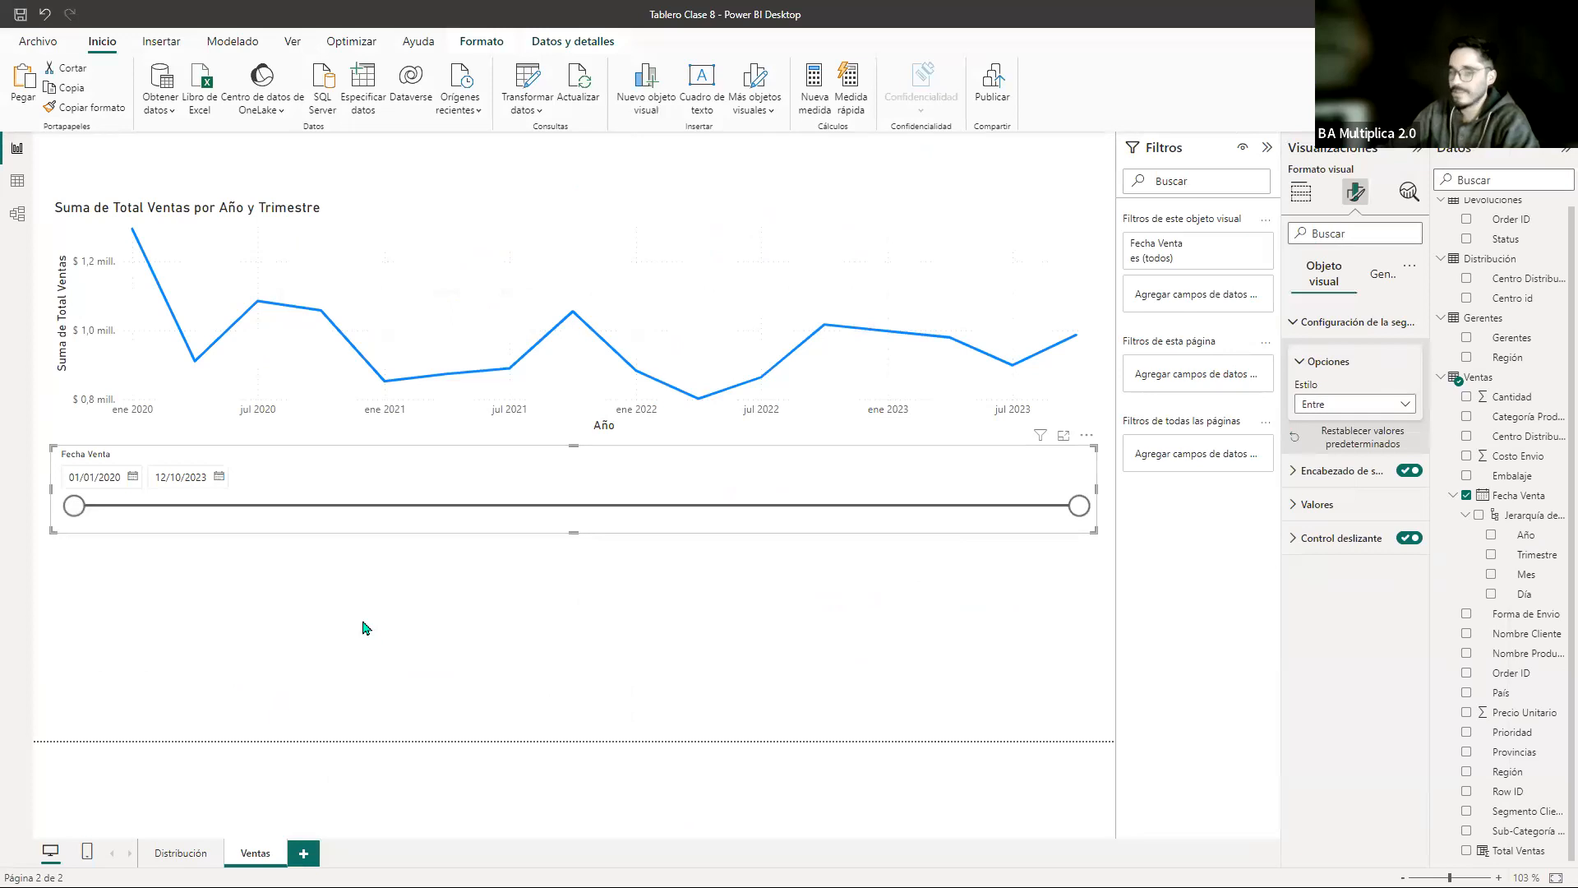
click(366, 627)
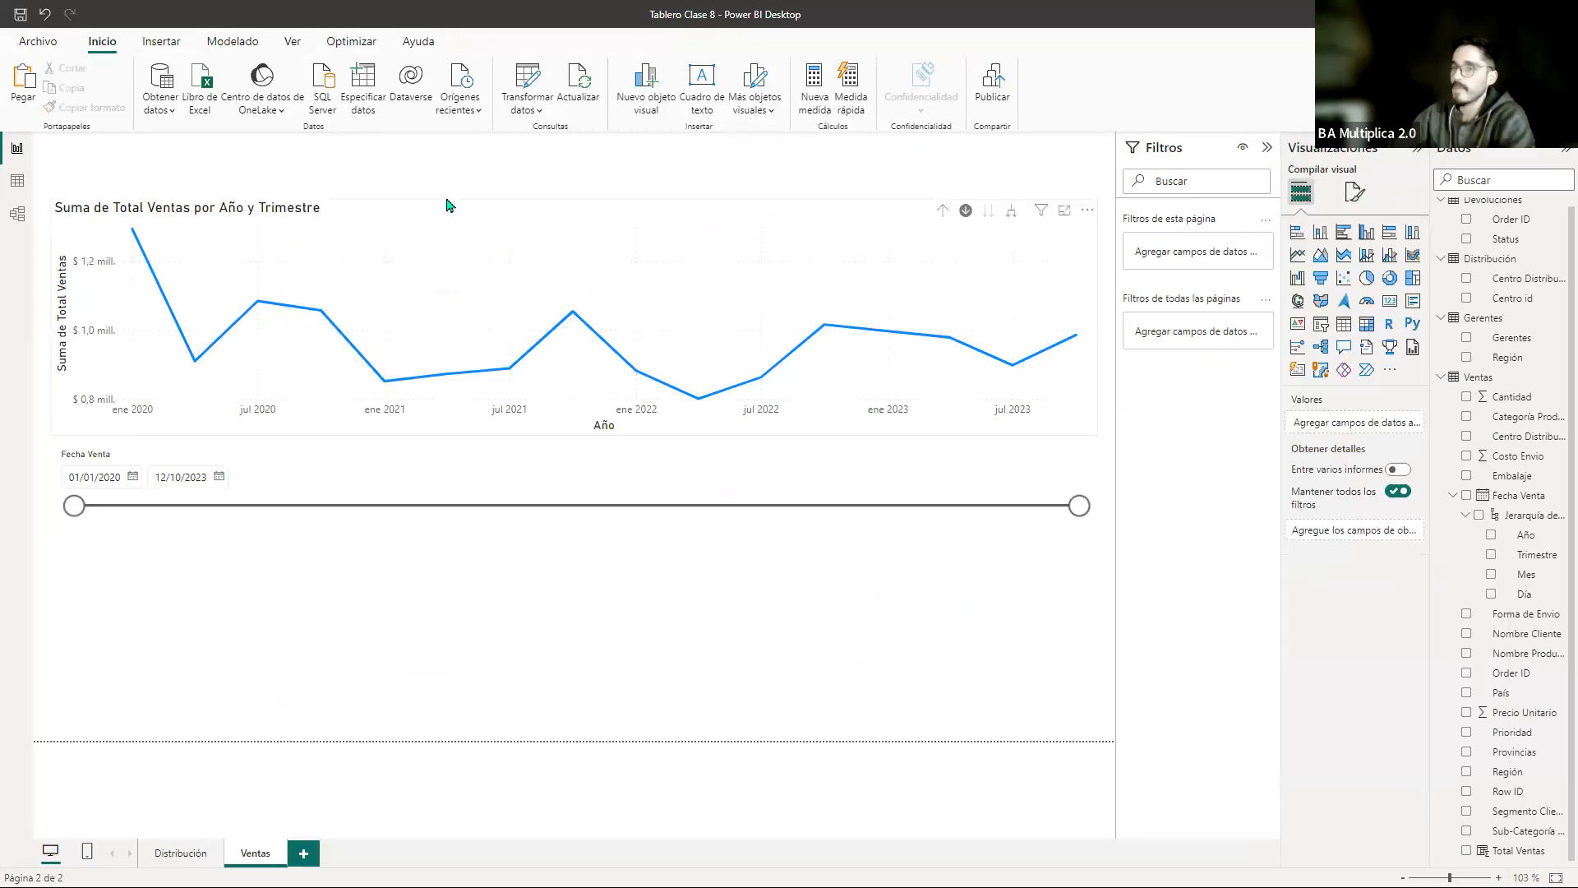
Step: Move the Fecha Venta slicer to the page's upper edge and place the line chart directly beneath it
click(518, 494)
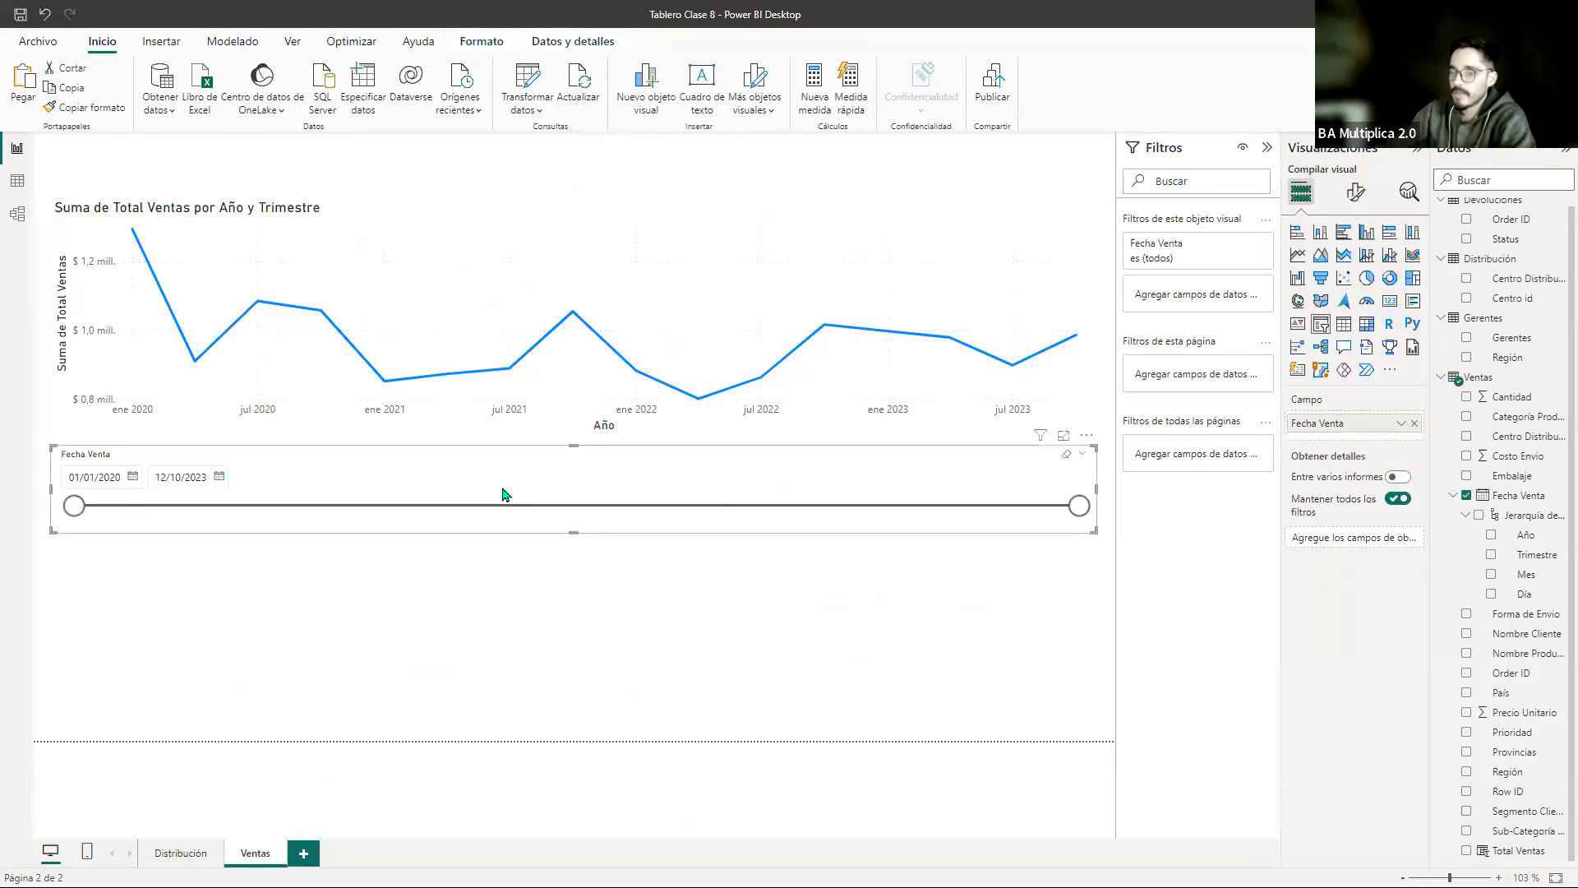
drag(572, 447, 564, 149)
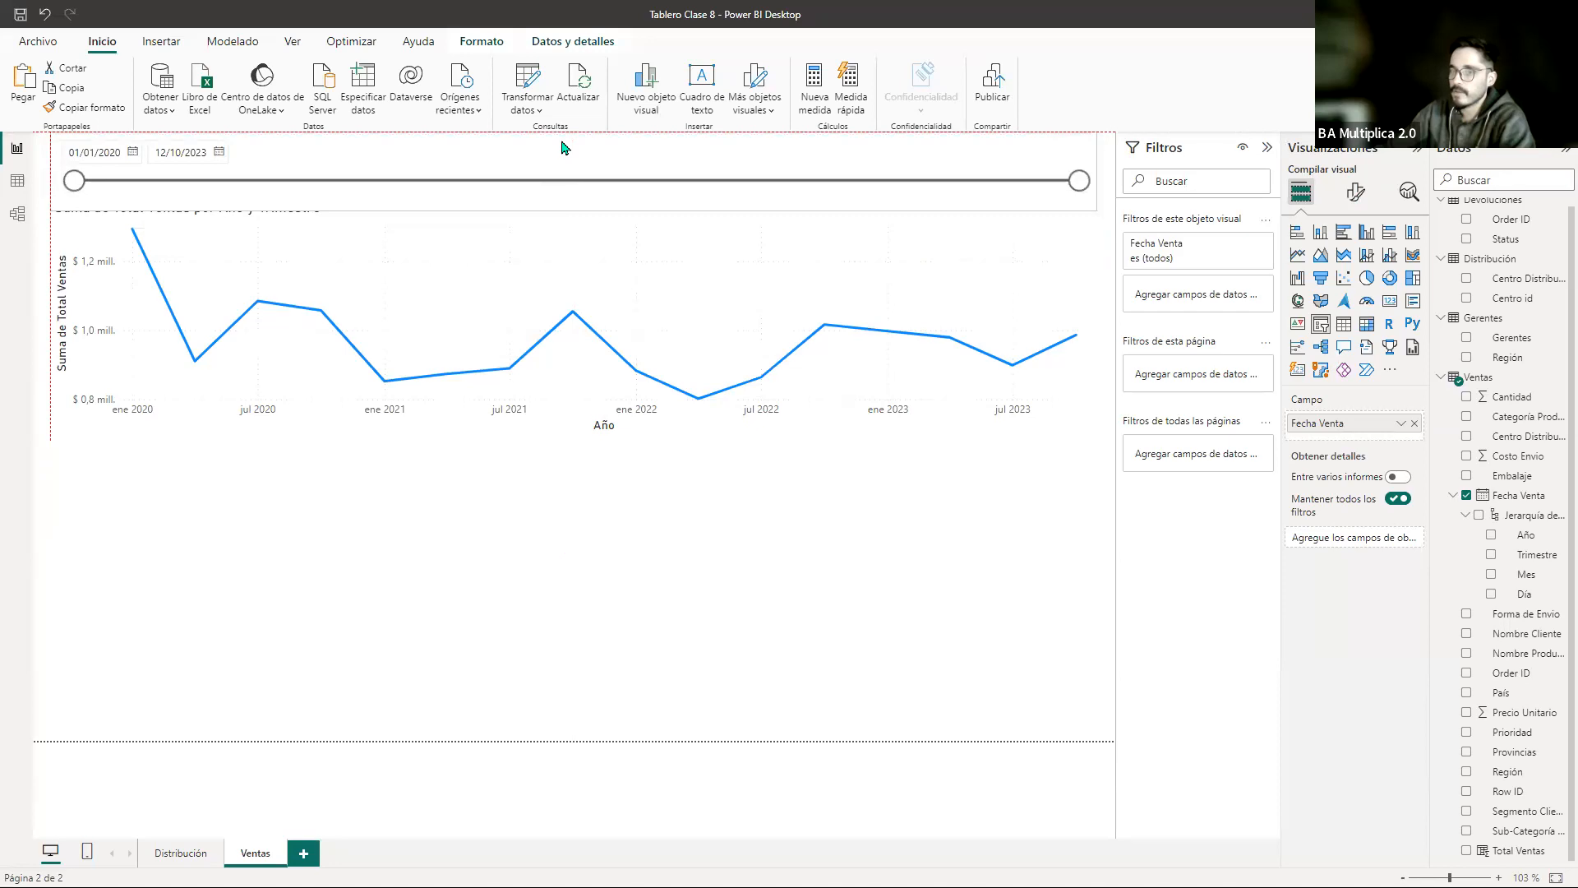
click(590, 245)
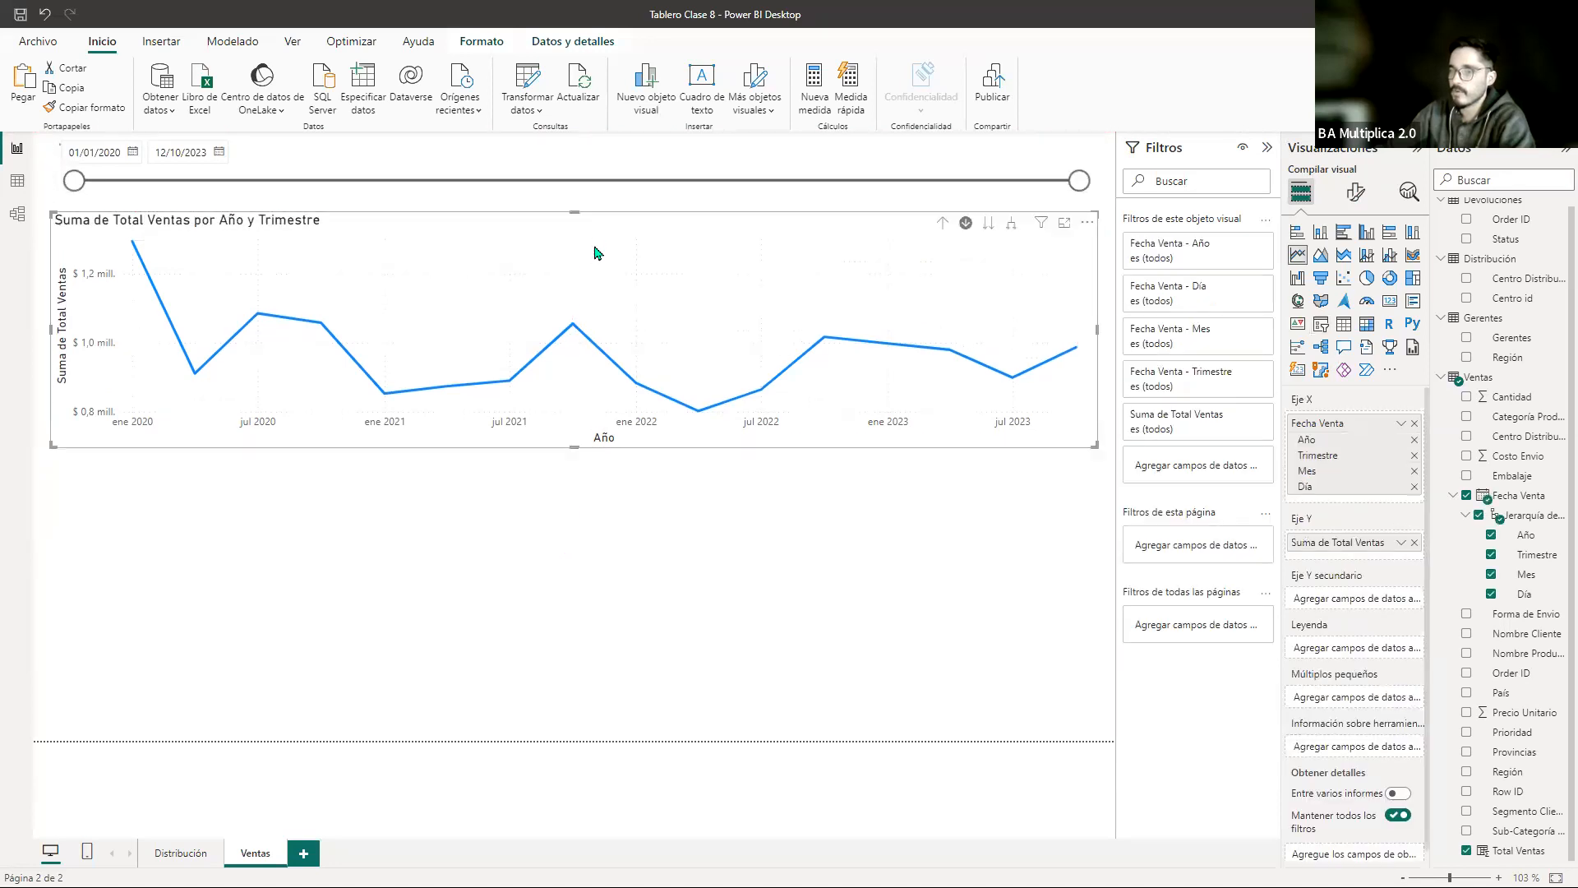
Step: Drill the line chart up to the Año level, keeping the slicer at its full date range
click(598, 252)
click(373, 461)
mouse_move(74, 180)
mouse_down()
mouse_move(529, 200)
mouse_move(74, 182)
mouse_up()
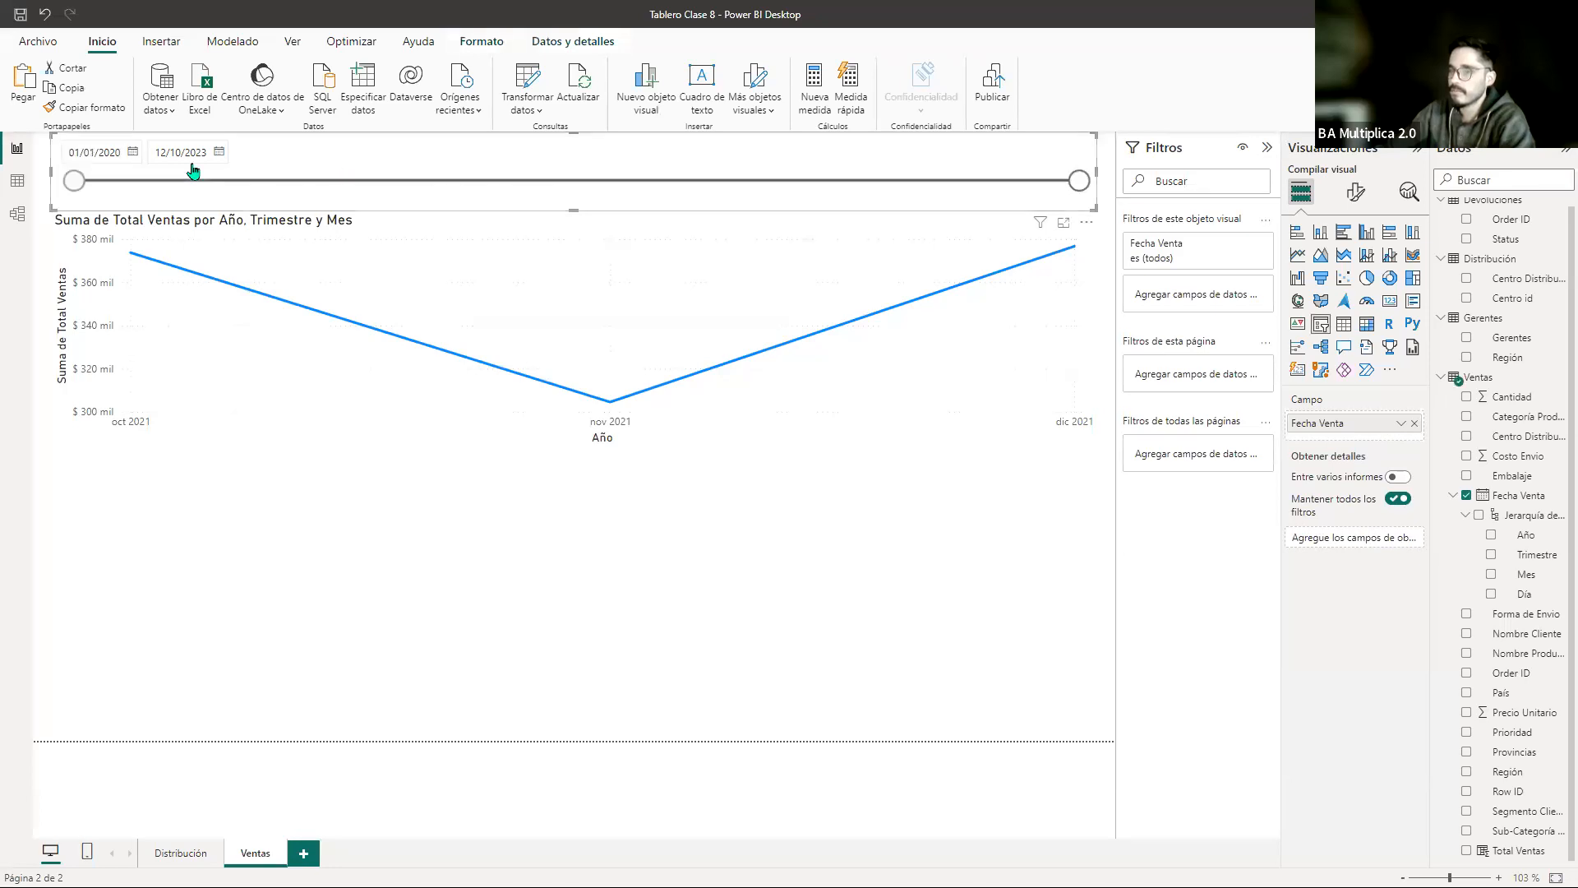
click(641, 416)
click(943, 223)
click(943, 223)
click(942, 223)
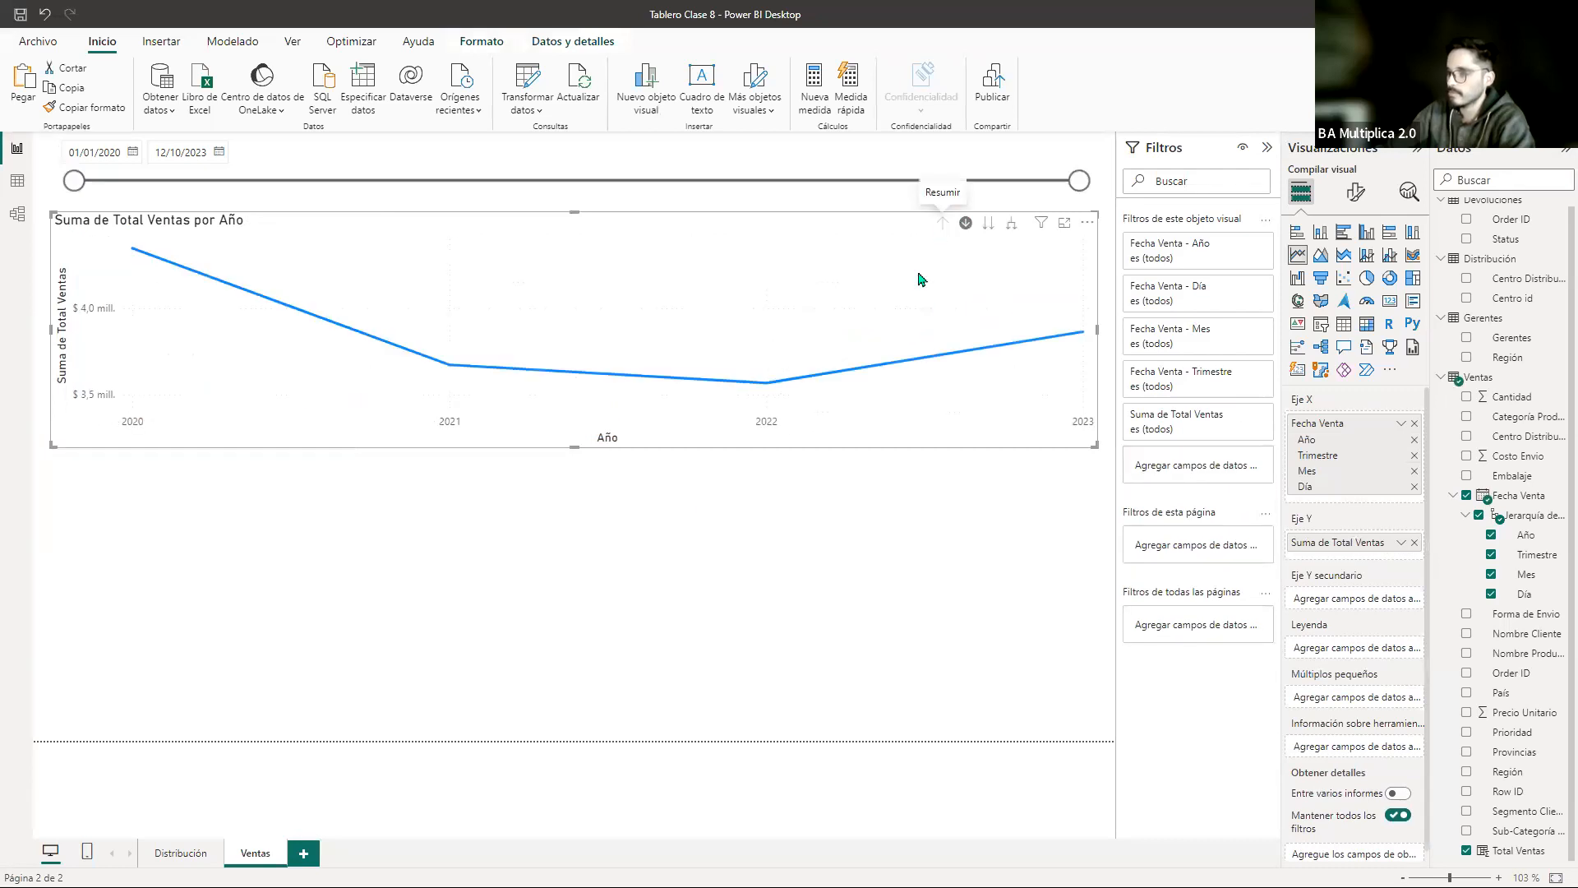
Step: Reduce the line chart's height slightly from its lower edge and keep it at the Año level
click(506, 485)
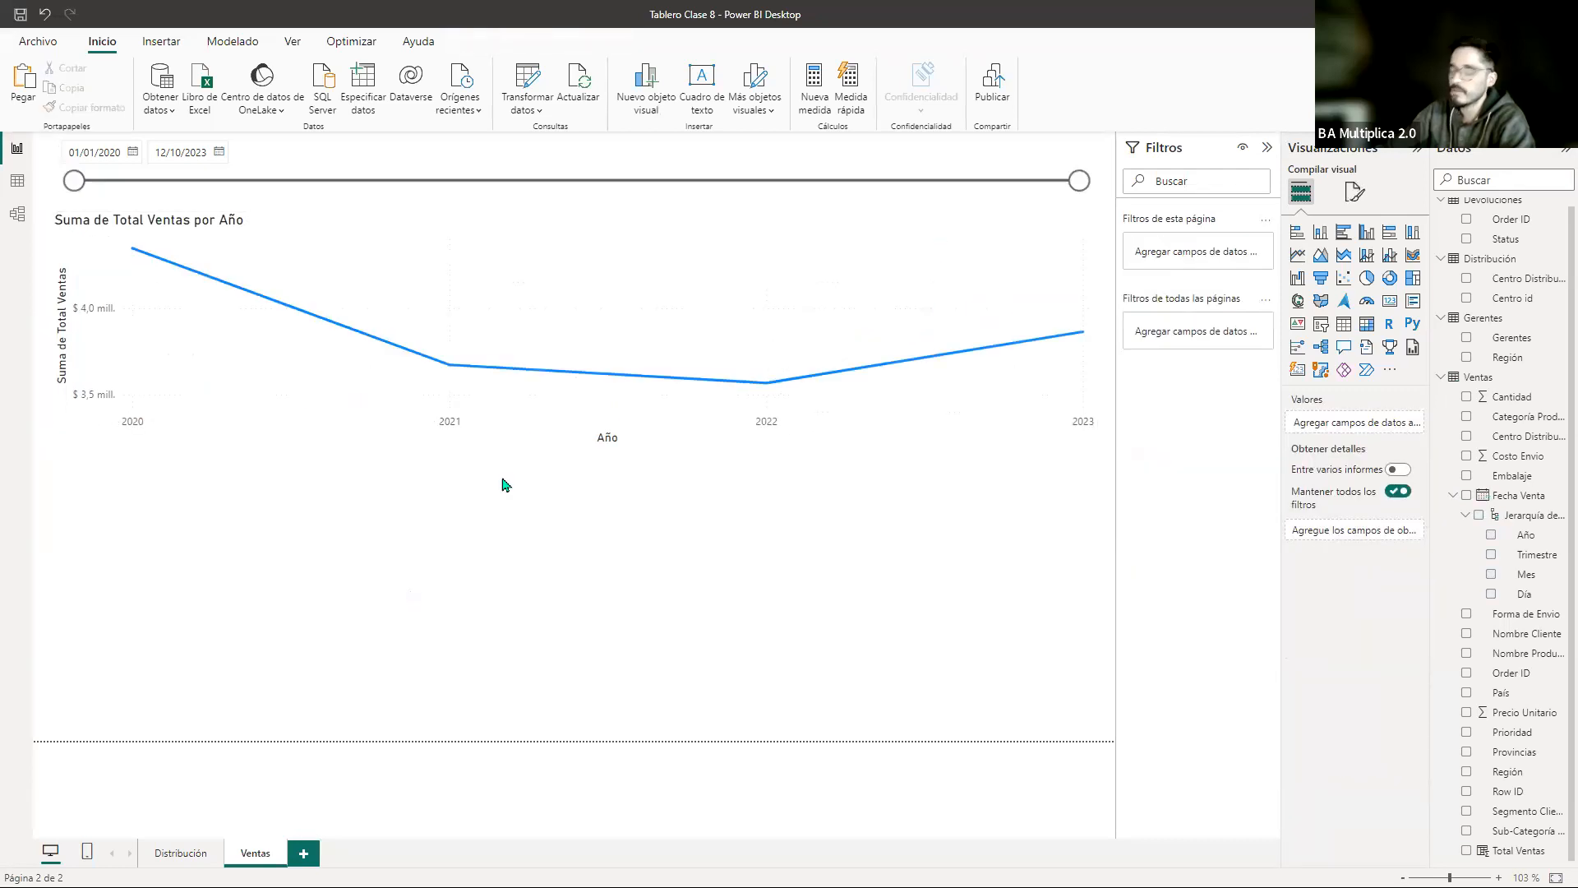
click(588, 449)
drag(577, 448, 592, 396)
click(616, 509)
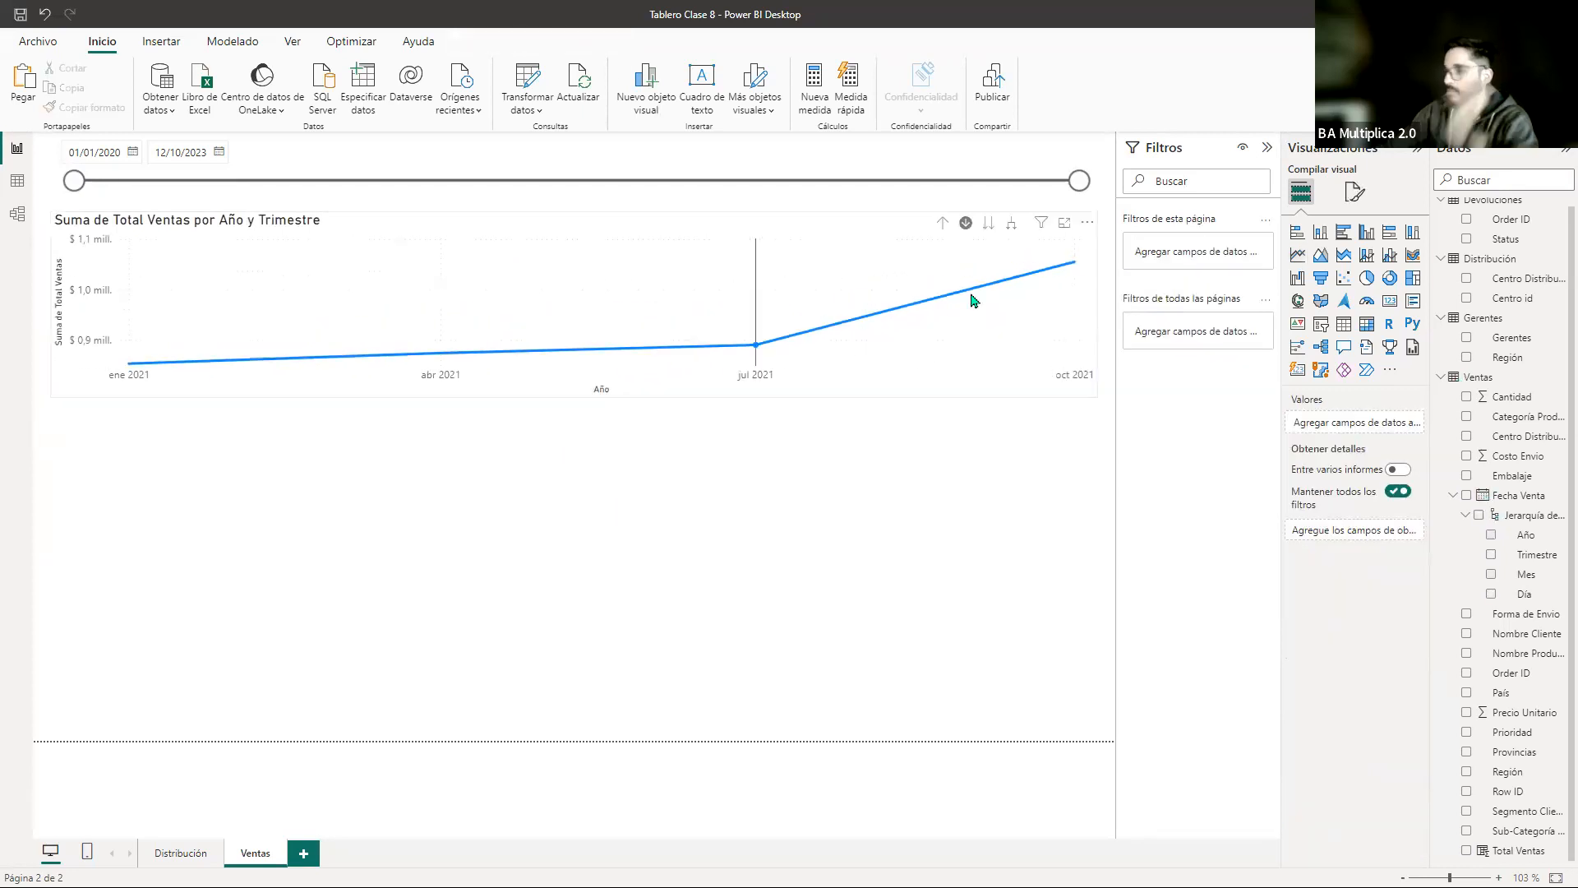
click(943, 224)
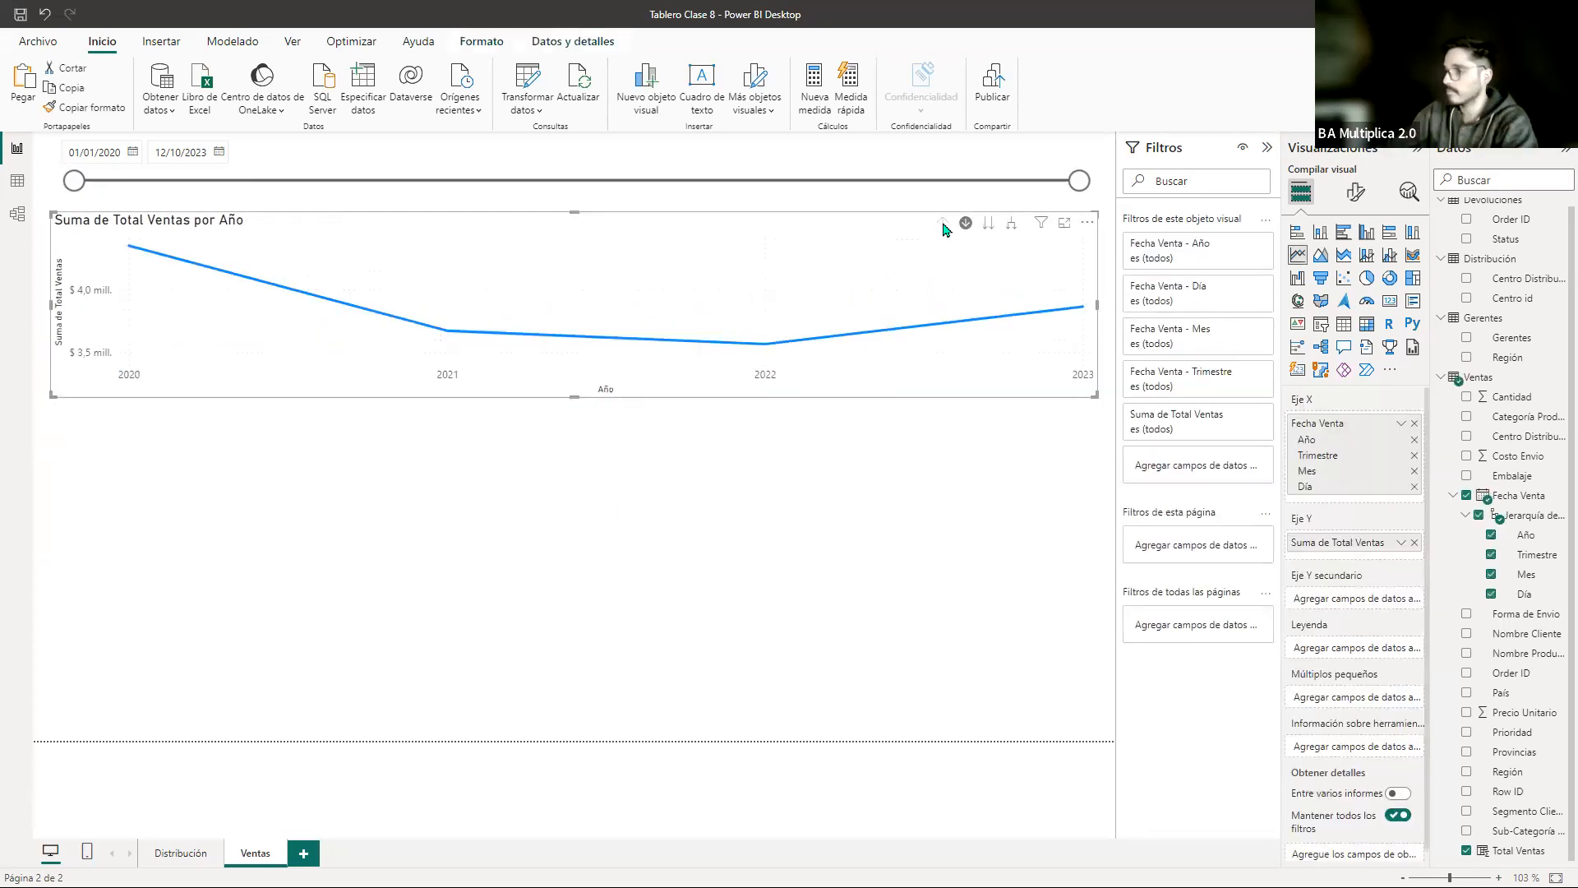
Step: Insert an empty card visual below the line chart and shrink it to about a quarter of the chart's width
click(734, 531)
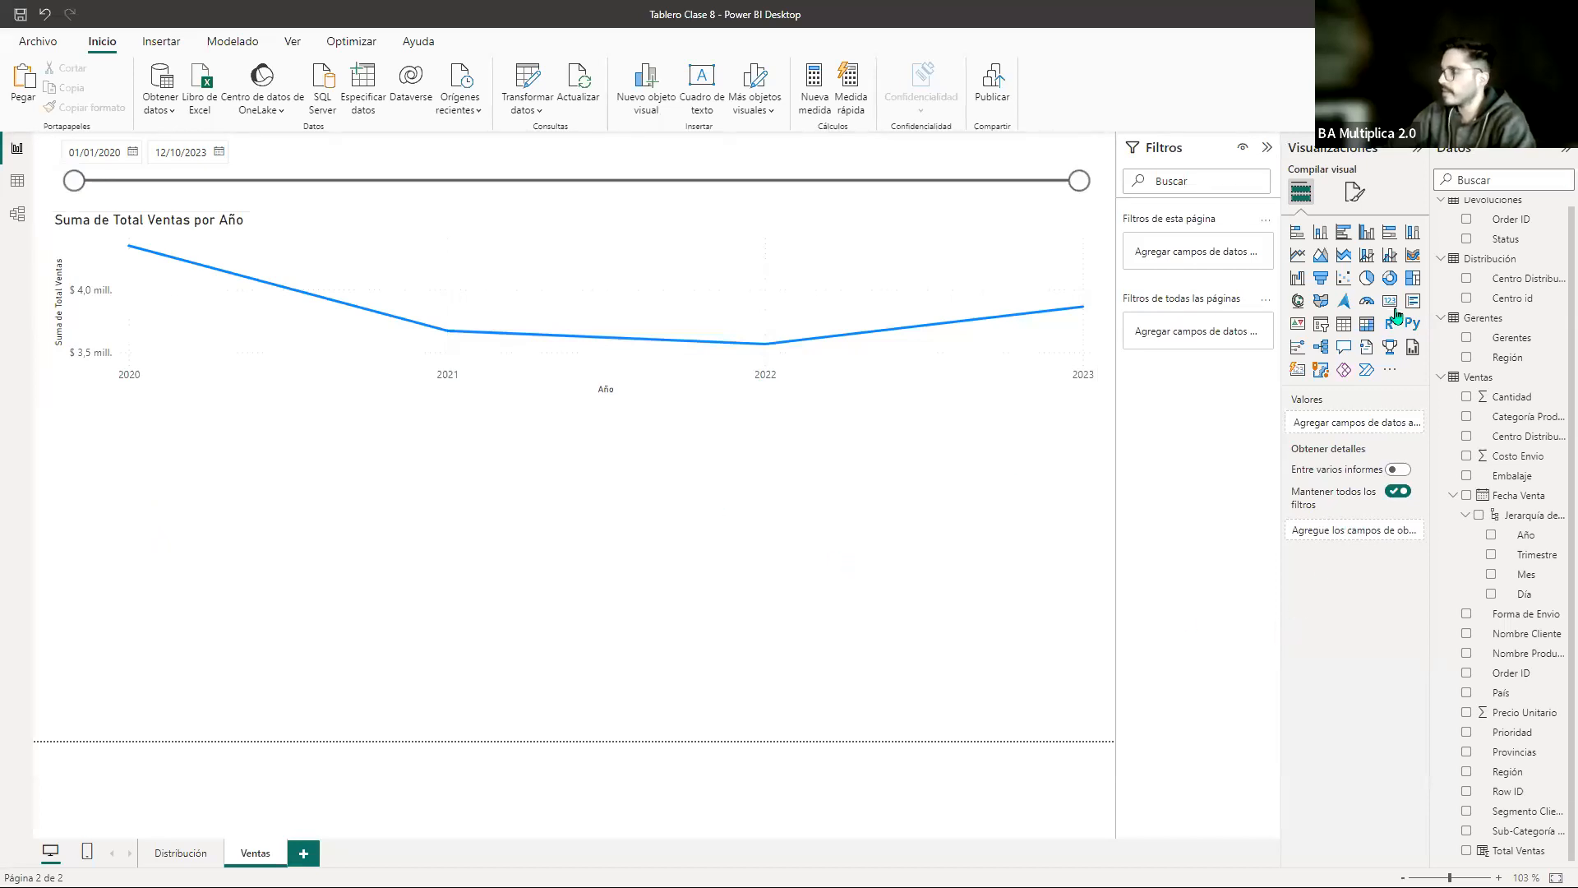
click(1323, 322)
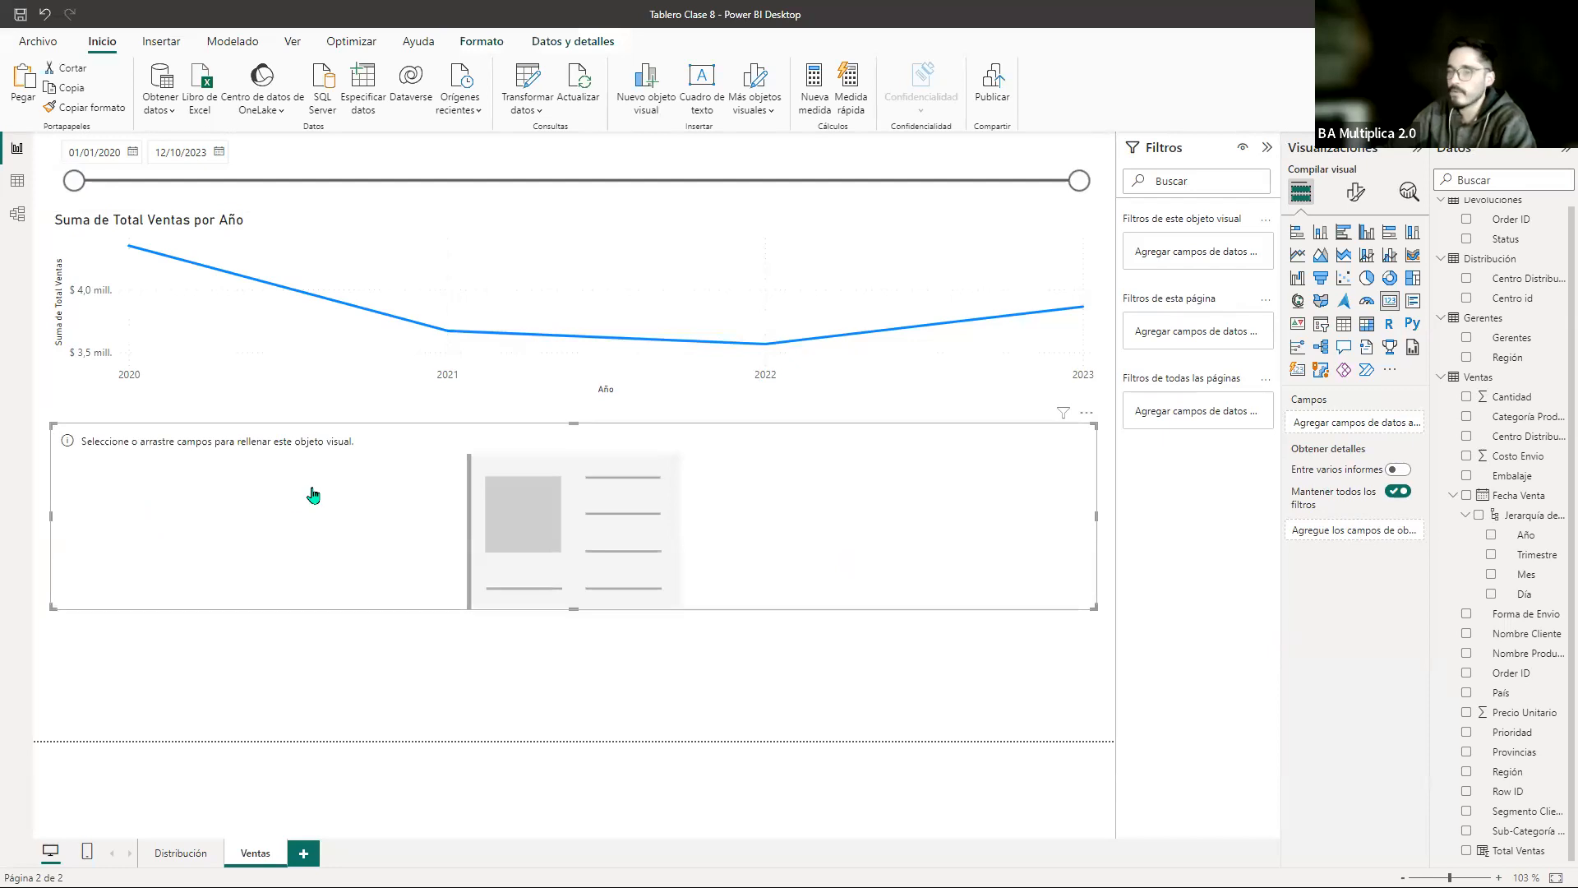
click(1099, 522)
click(1083, 523)
click(1097, 526)
click(1078, 519)
drag(1096, 517, 333, 477)
drag(193, 610, 205, 529)
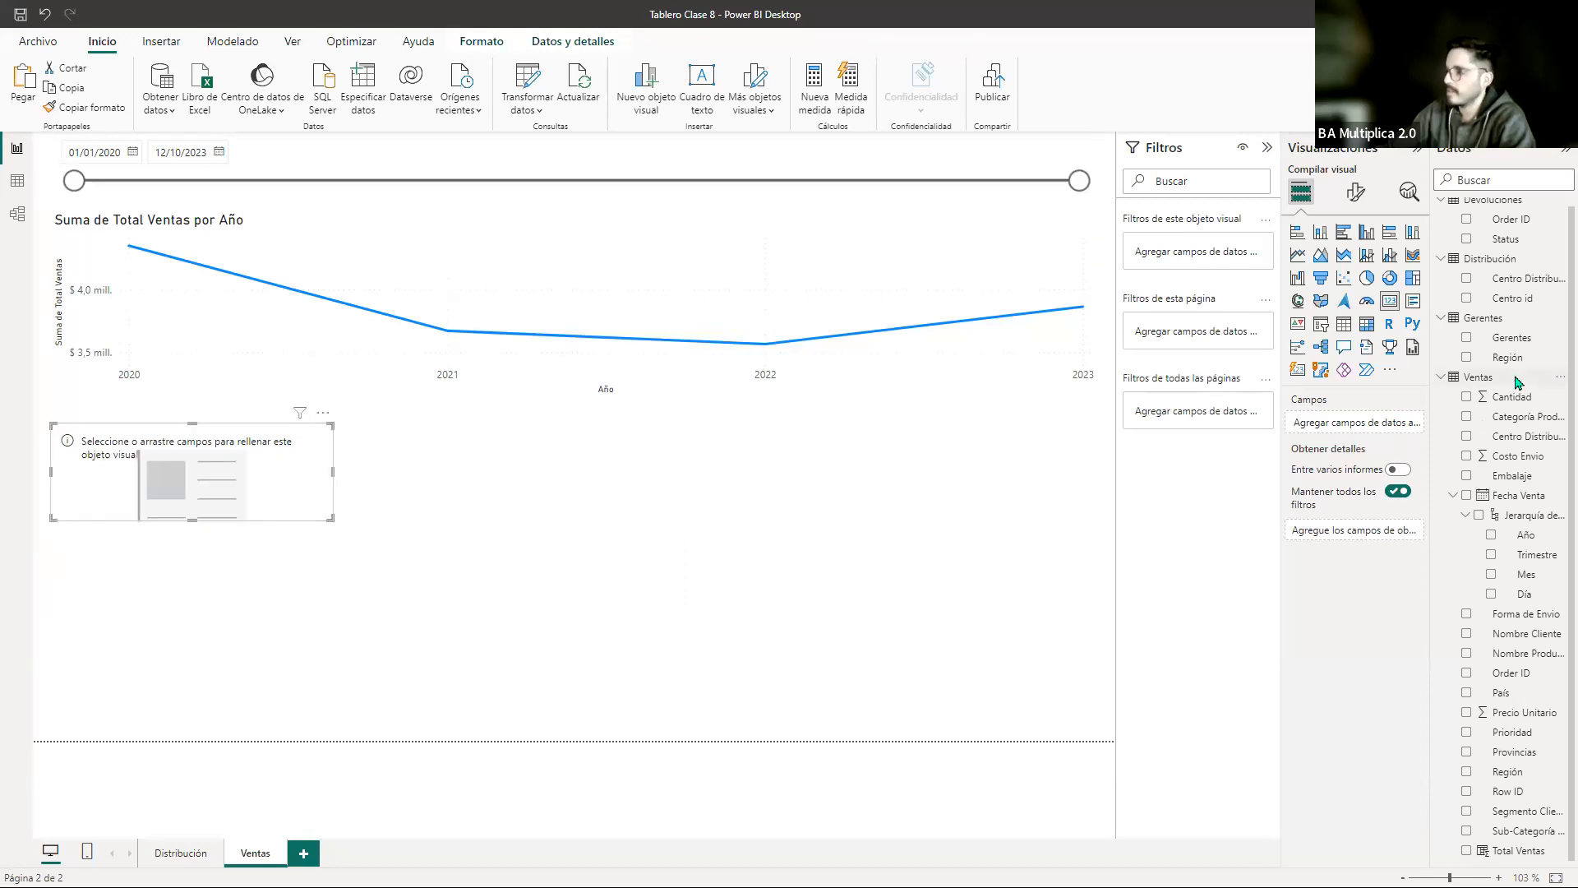
Step: Add the Ventas table's Order ID field to the card and summarize it as Recuento (distintivo)
scroll(1533, 395, up, 1)
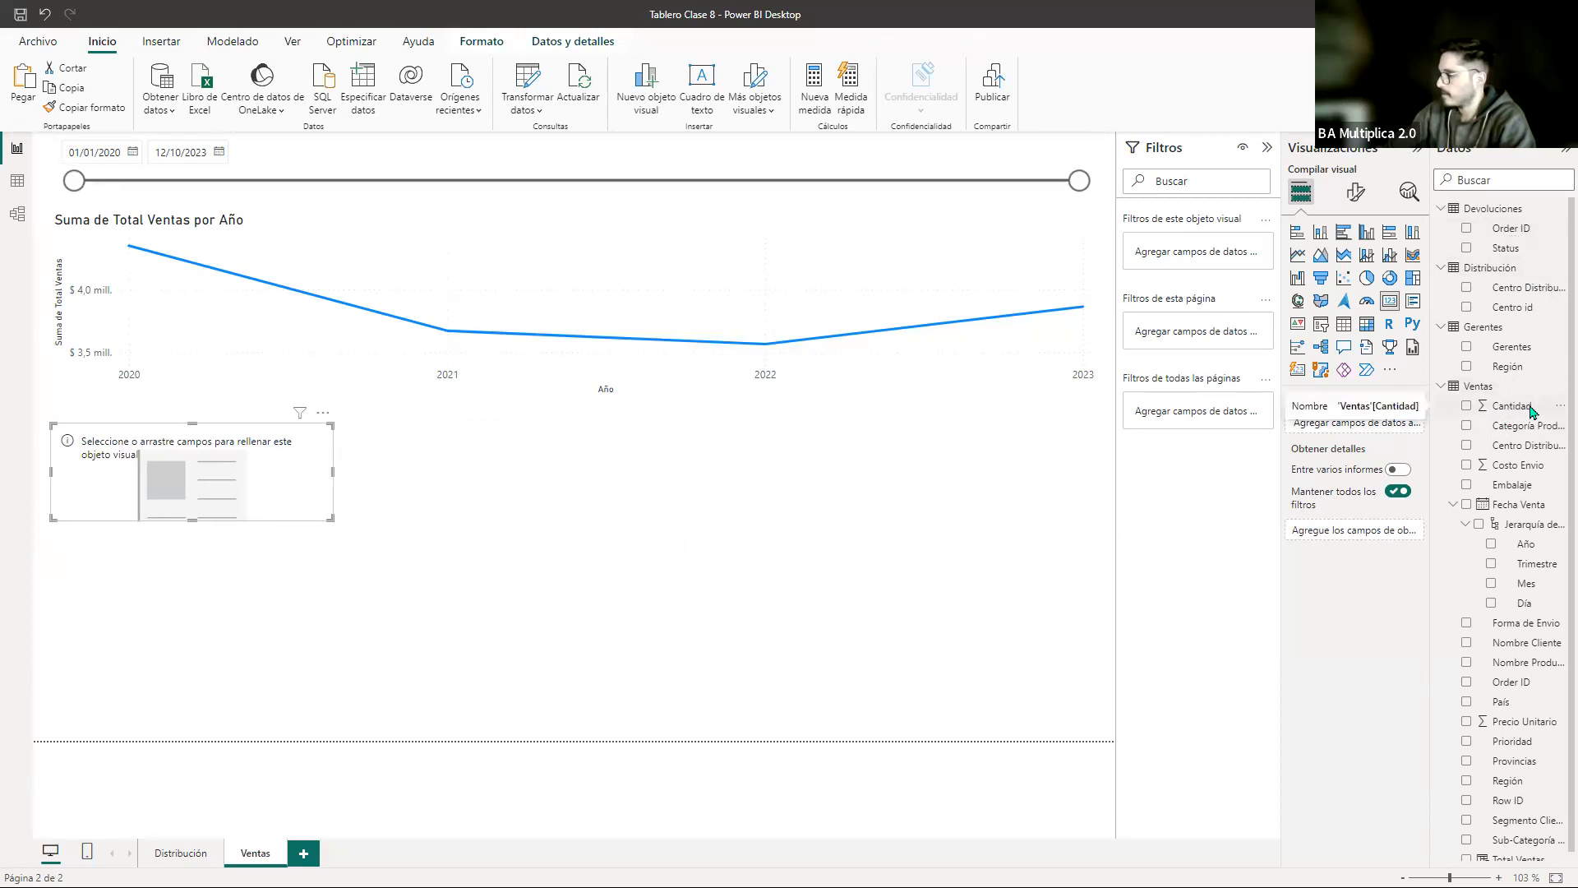
scroll(1533, 514, down, 1)
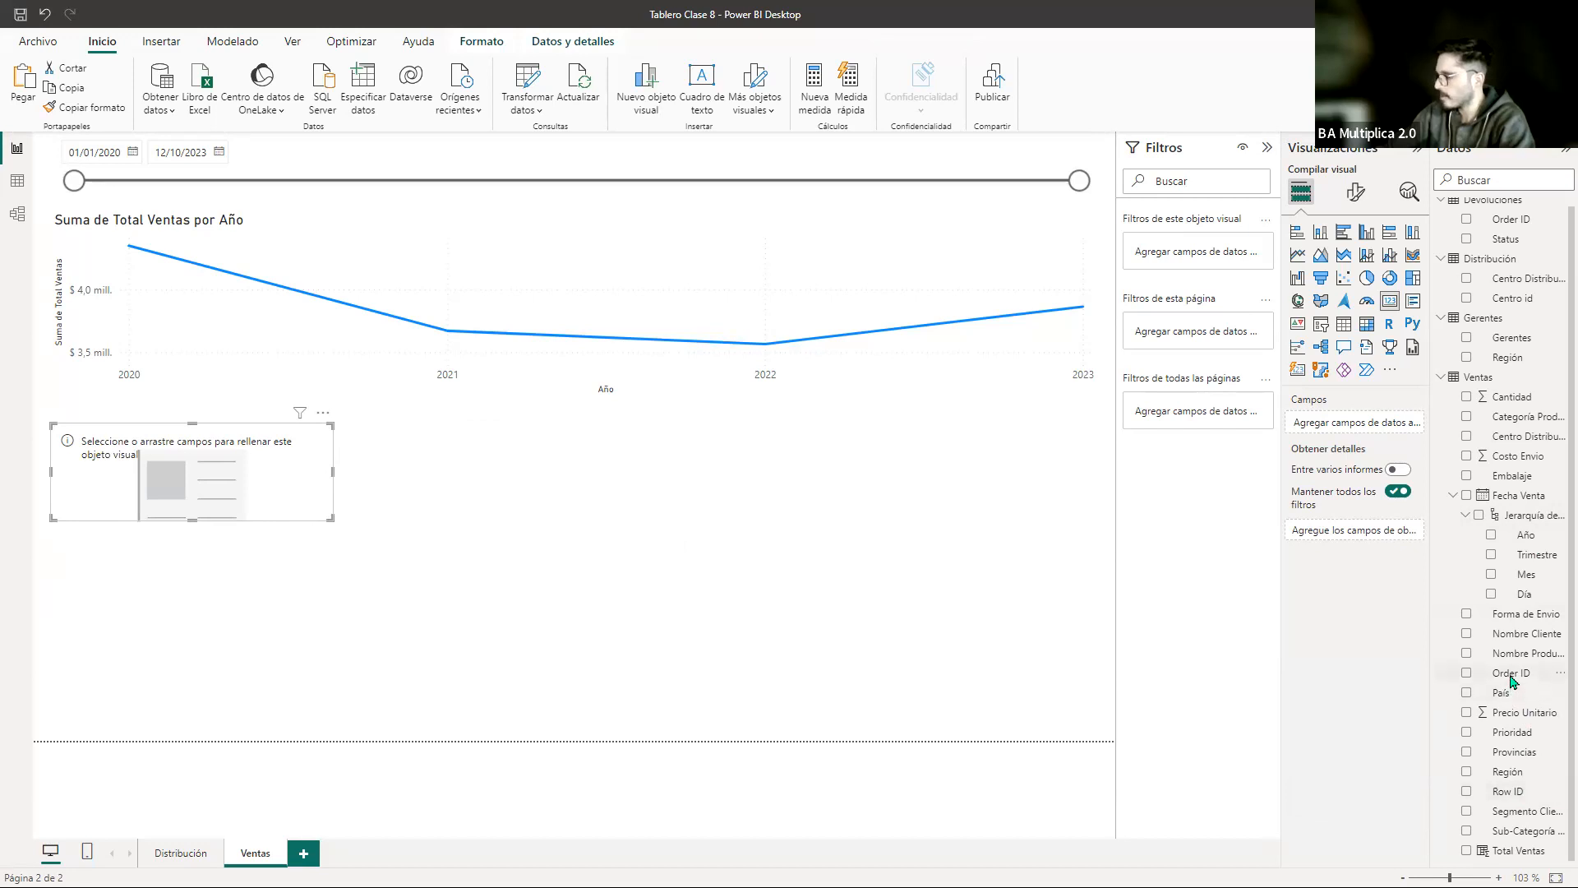
drag(1516, 678, 190, 466)
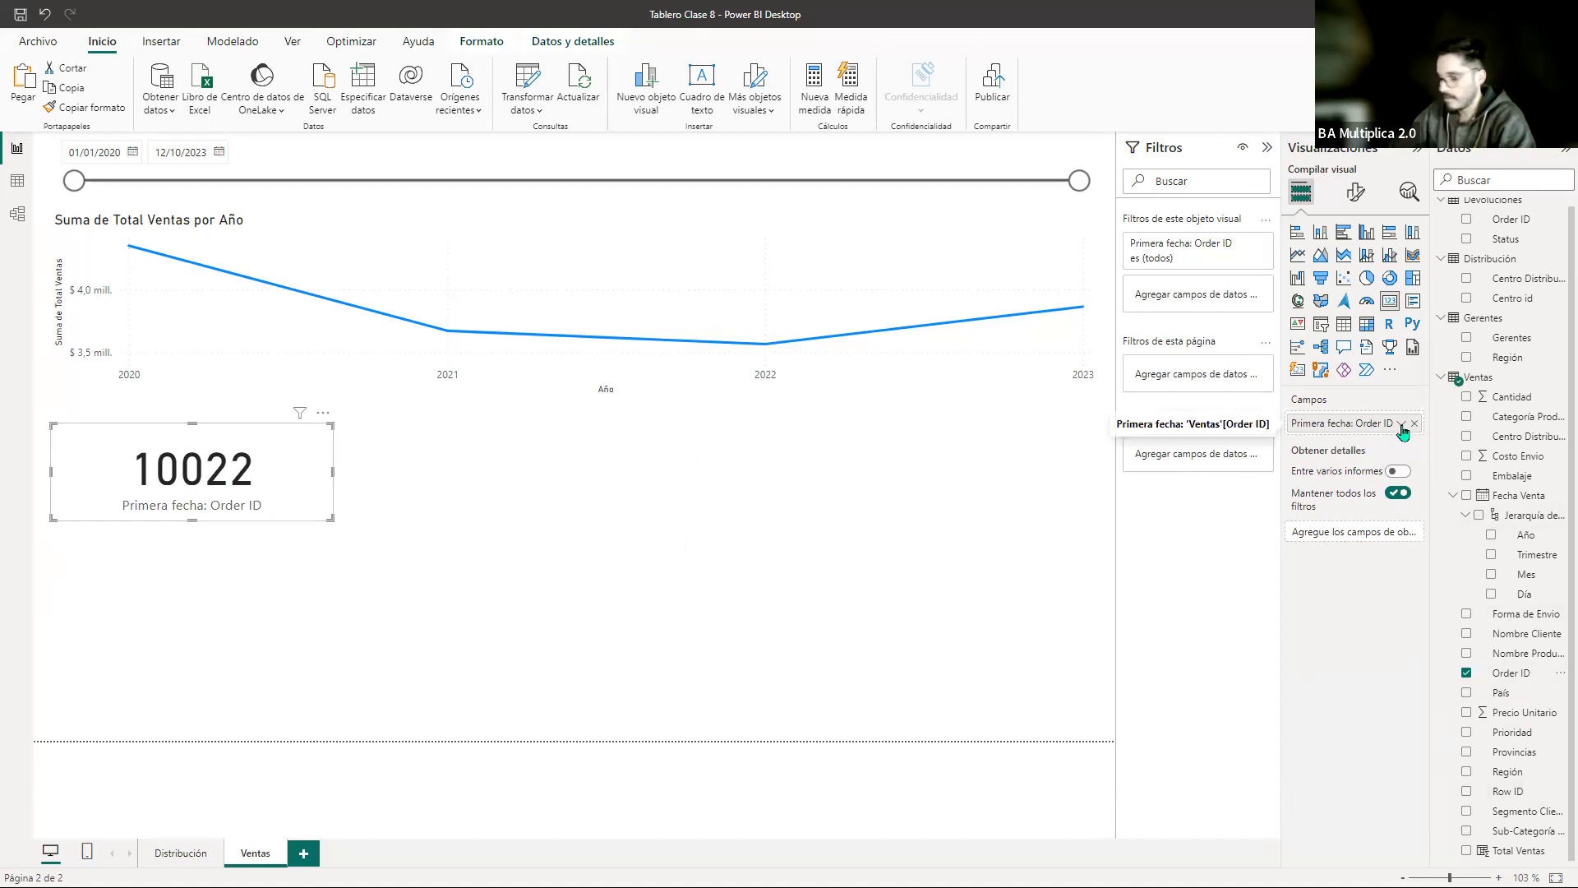
click(1401, 424)
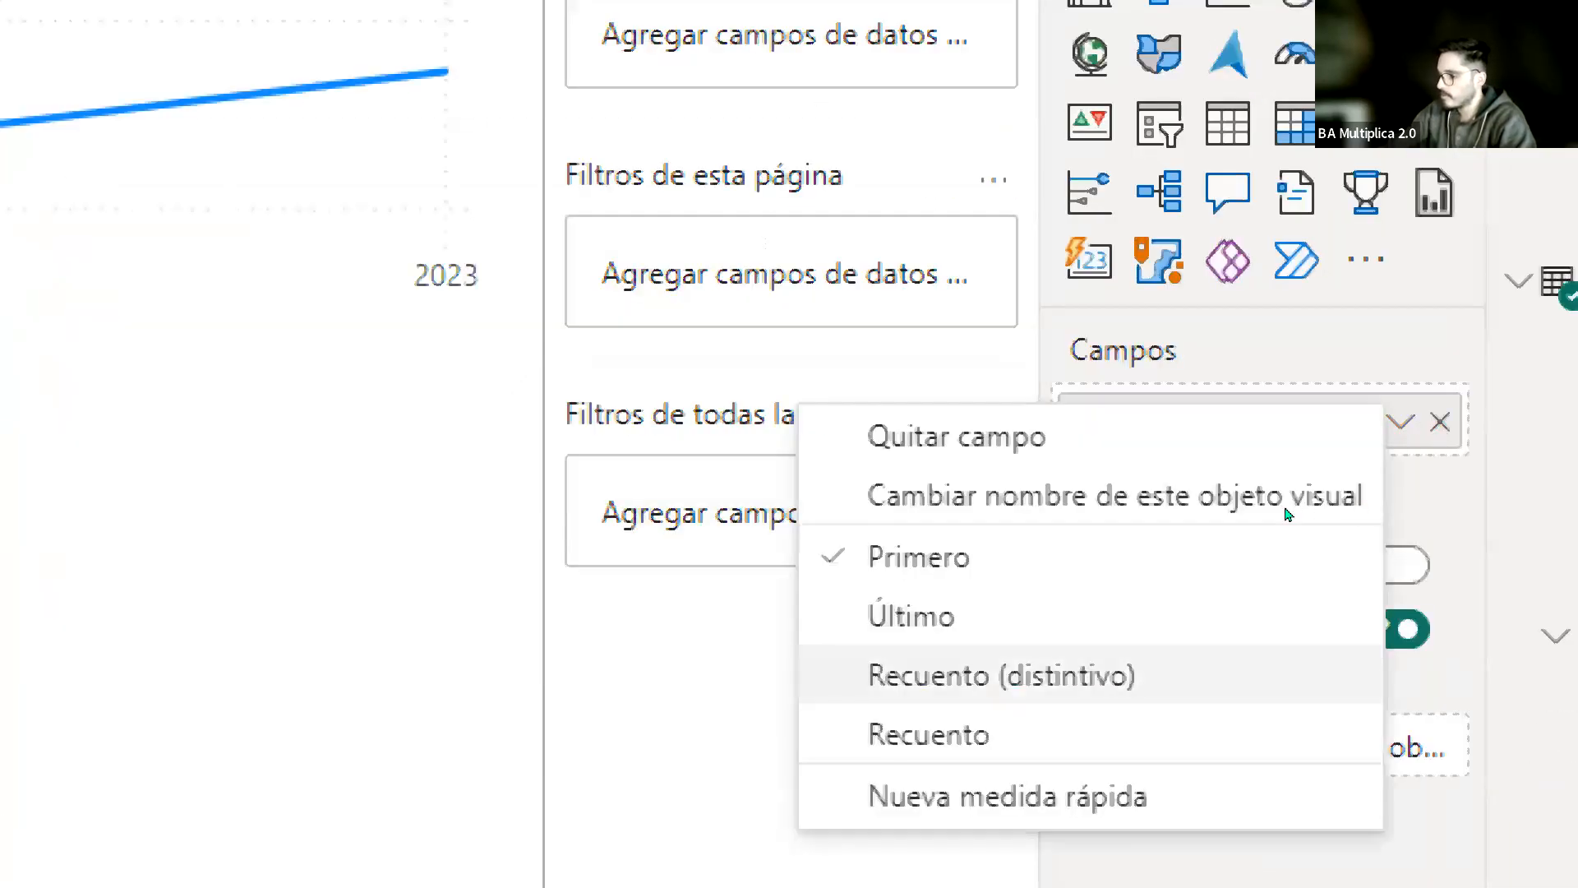
click(1151, 676)
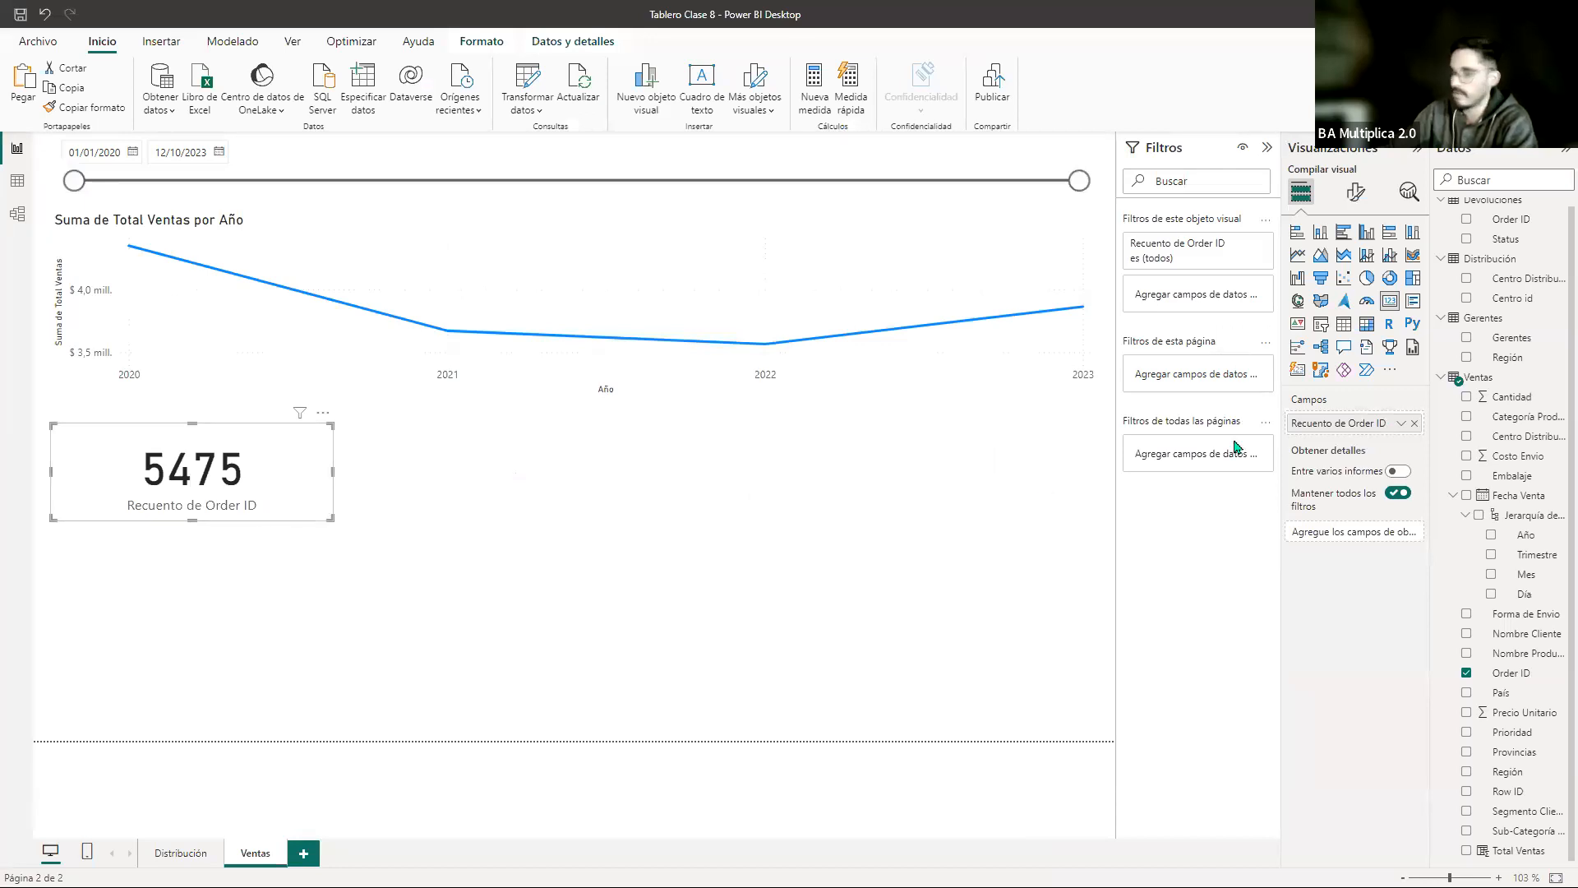
Step: Rename the card's field as Órdenes and narrow the card to fit its value
double_click(1338, 422)
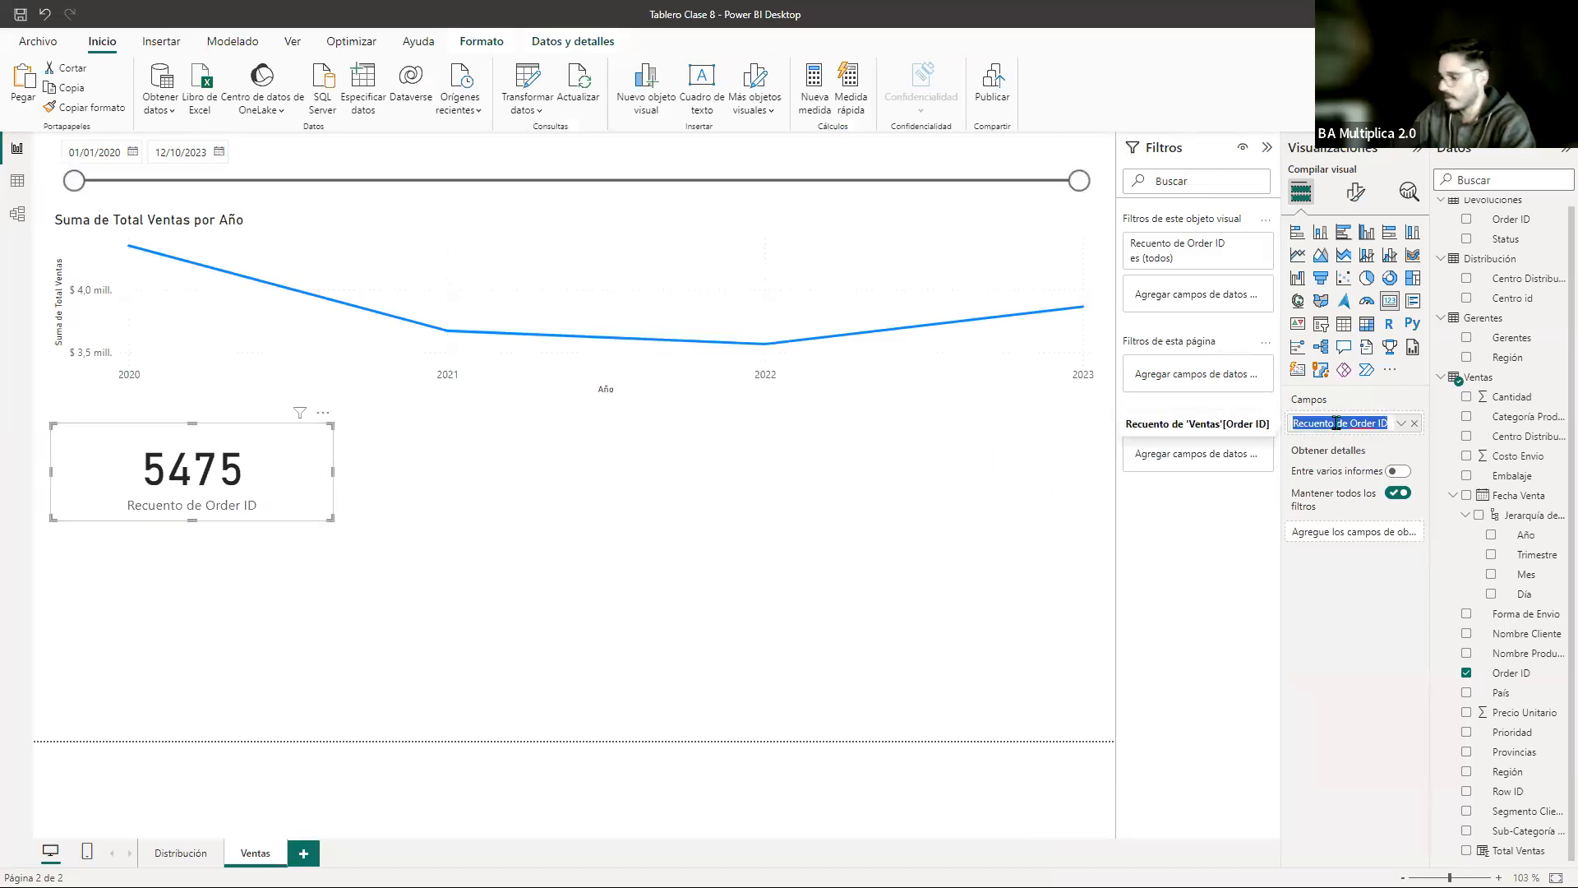
text(Órdenes)
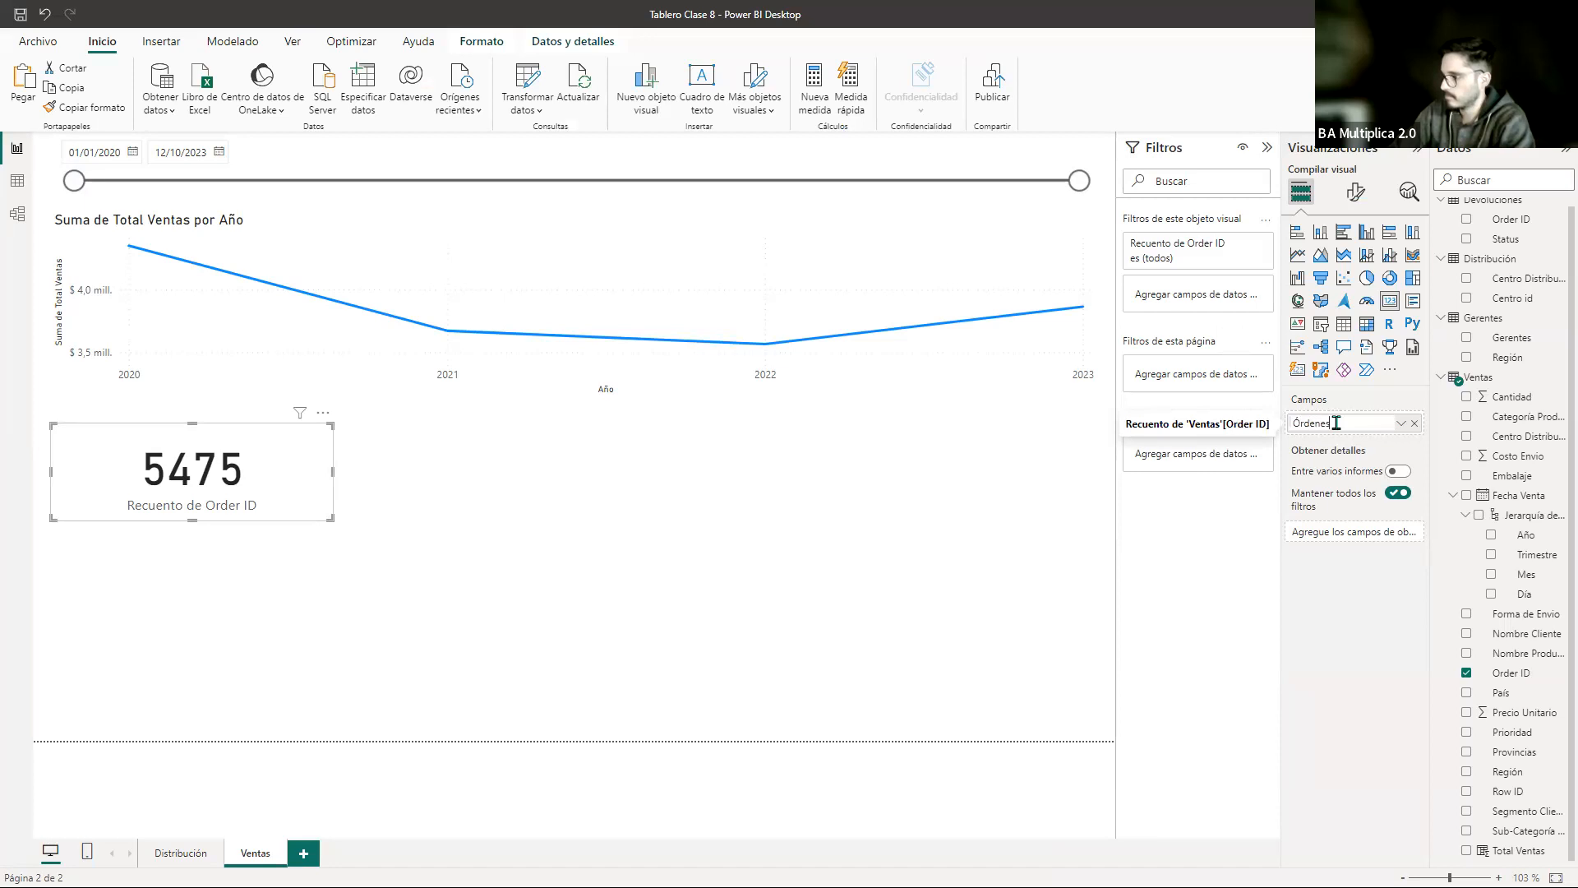
key(Return)
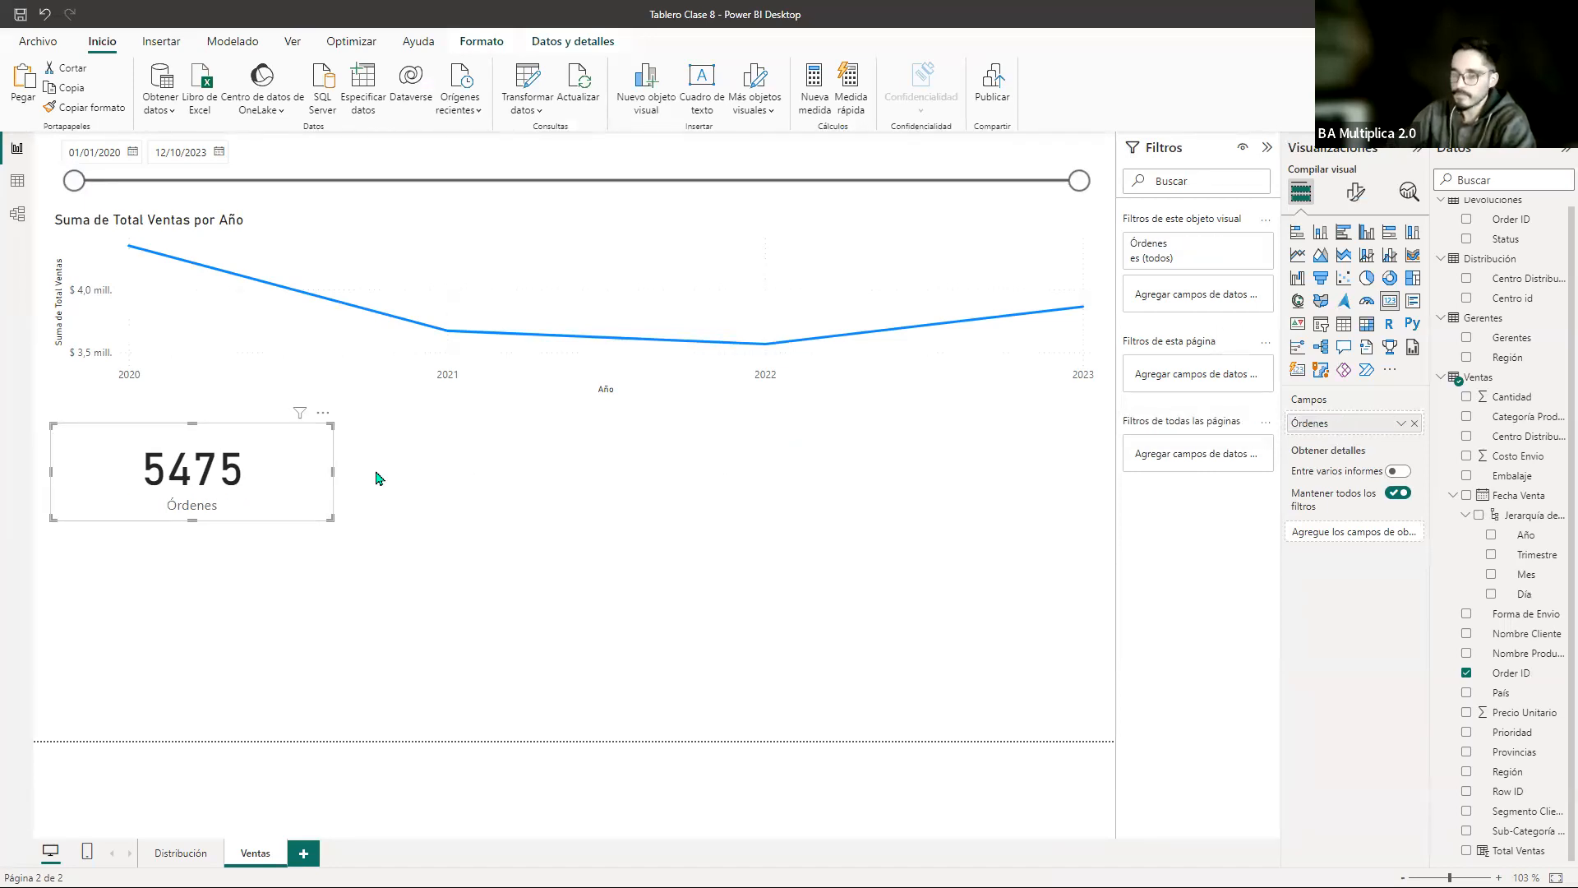
drag(337, 476, 227, 476)
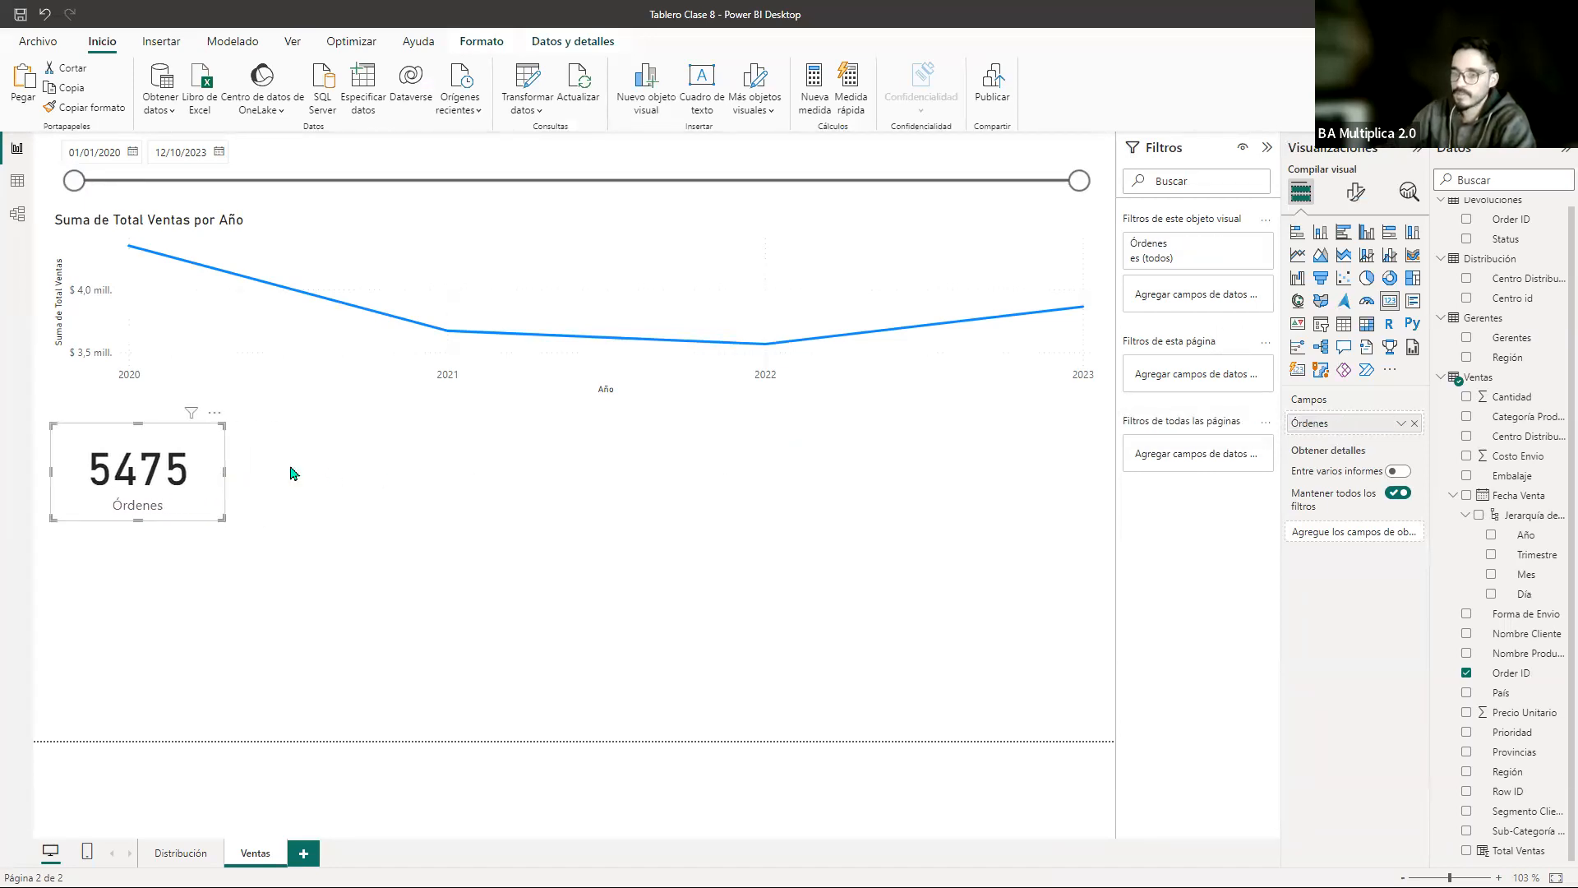
click(438, 494)
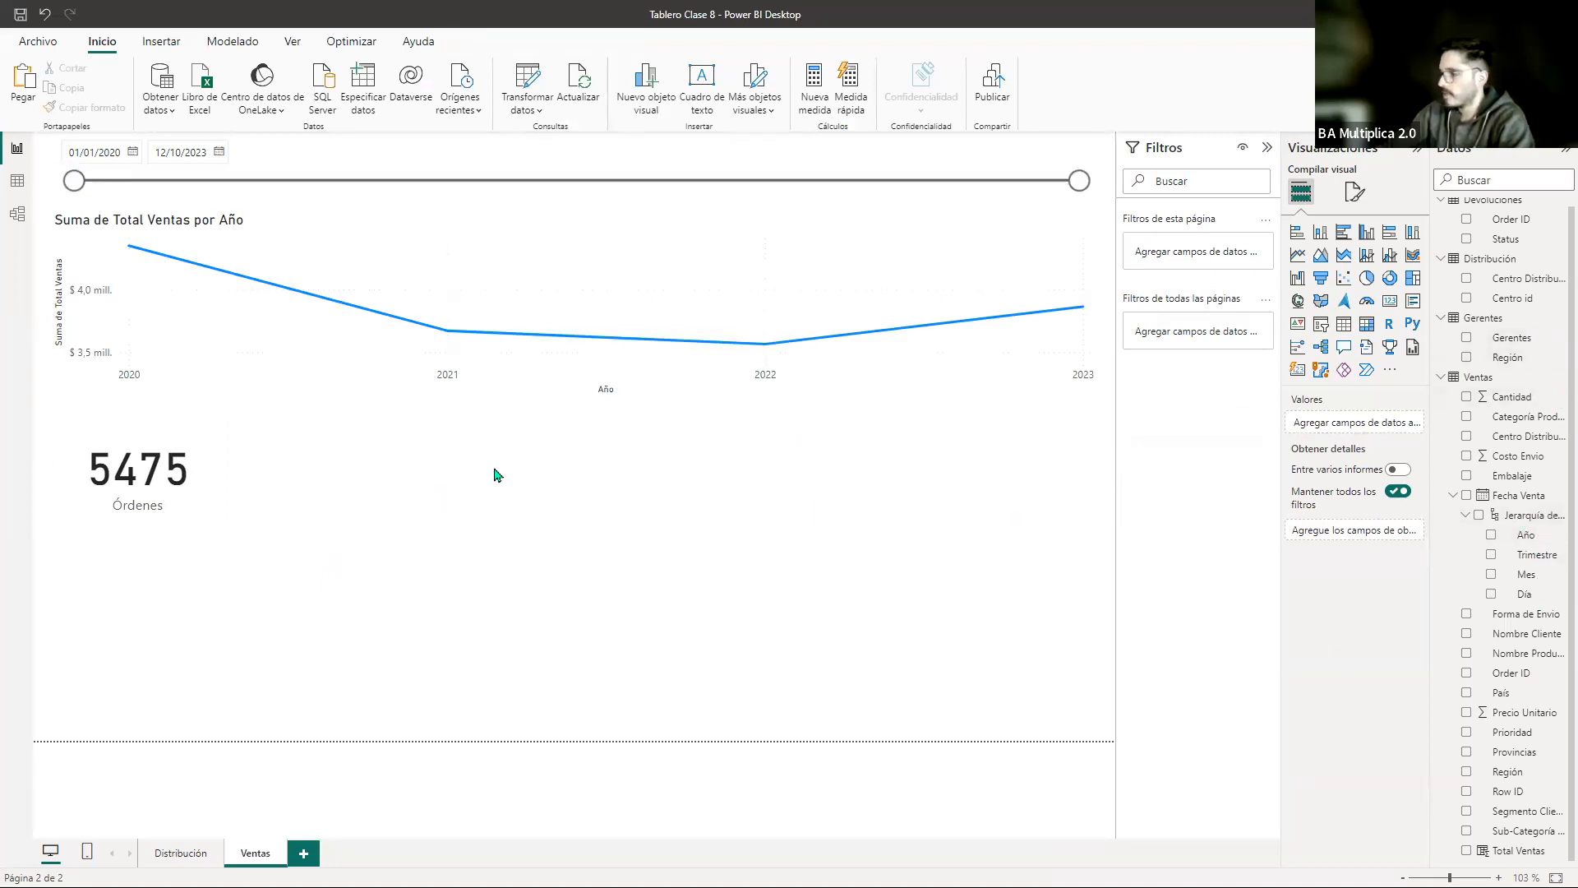
Step: Duplicate the Órdenes card and place the copy beside the original in the same row
click(157, 475)
key(ctrl+c)
key(ctrl+v)
drag(179, 474, 389, 473)
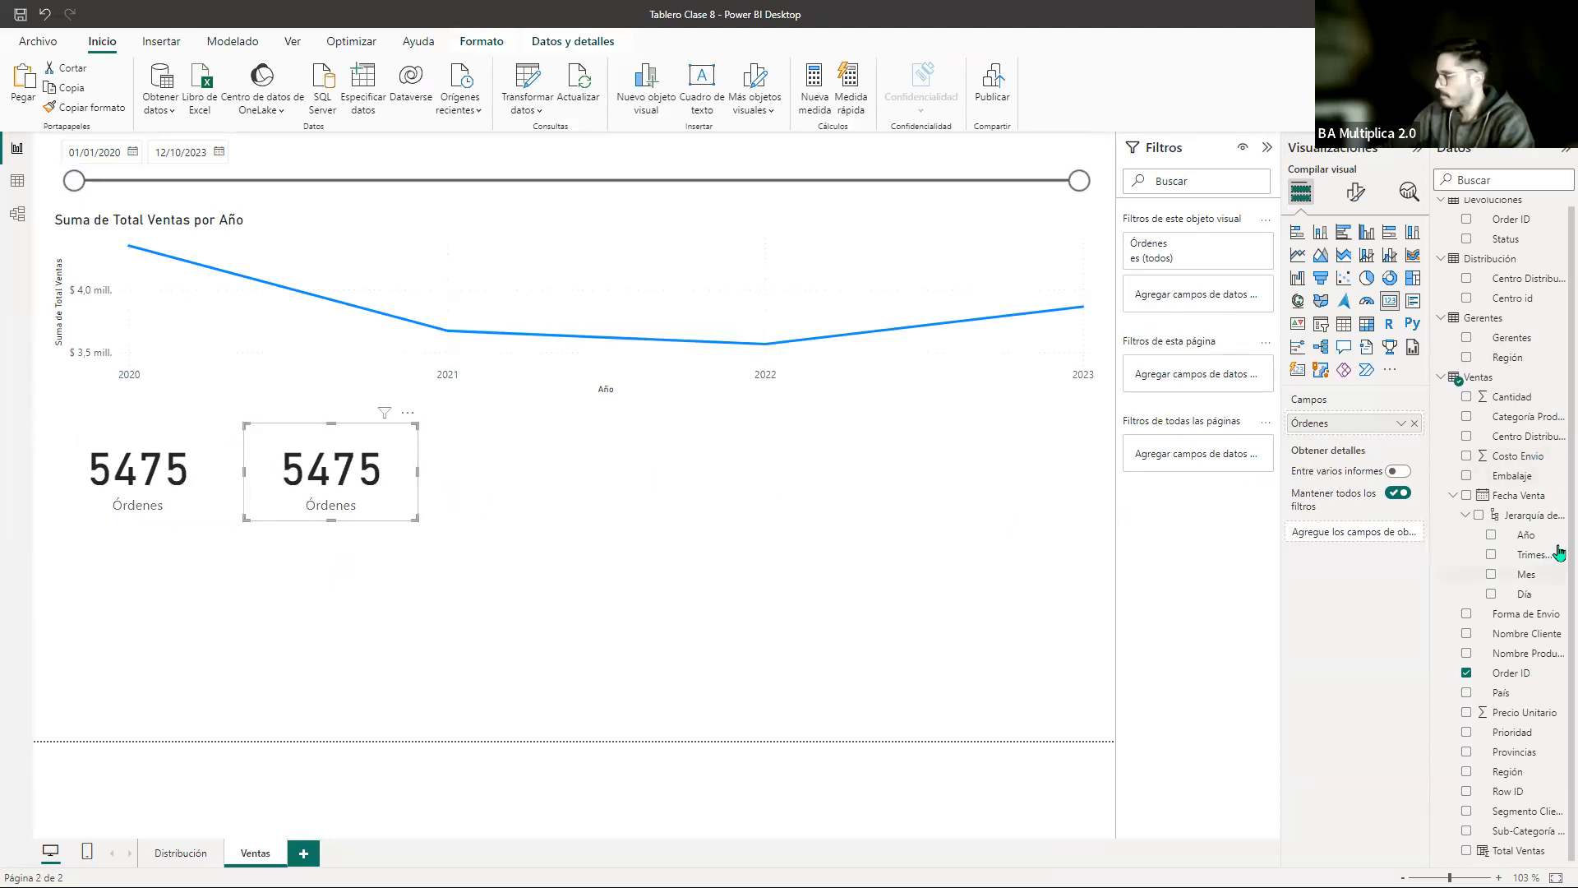
Step: Replace the copied card's Órdenes field with Total Ventas and widen the card to fit the full amount
drag(1523, 850, 343, 468)
click(1414, 422)
drag(1515, 840, 1332, 423)
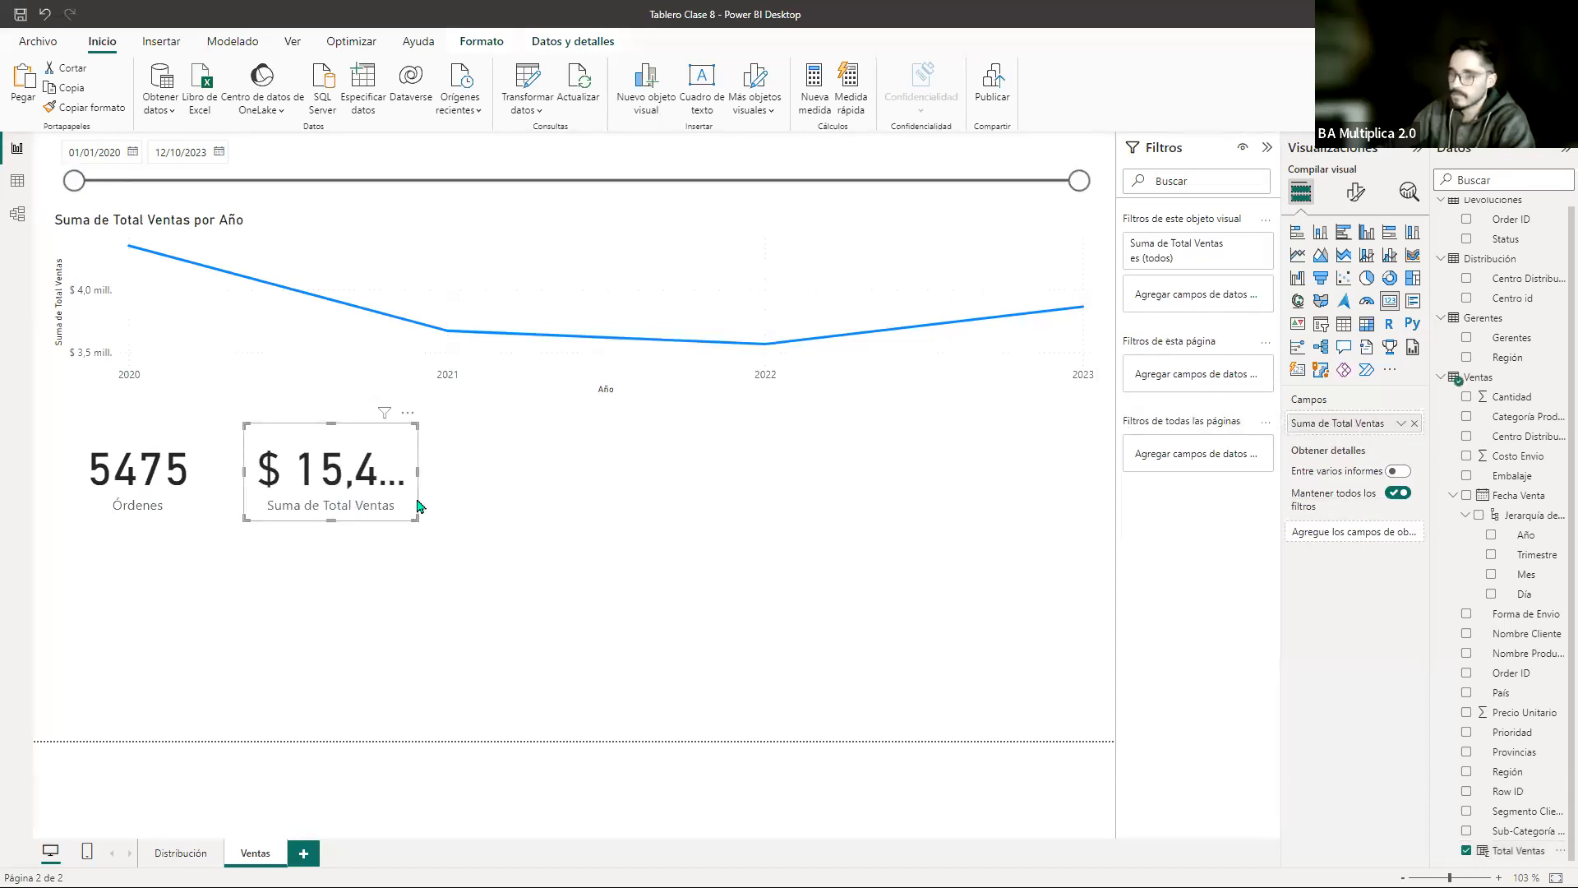
drag(418, 471, 891, 489)
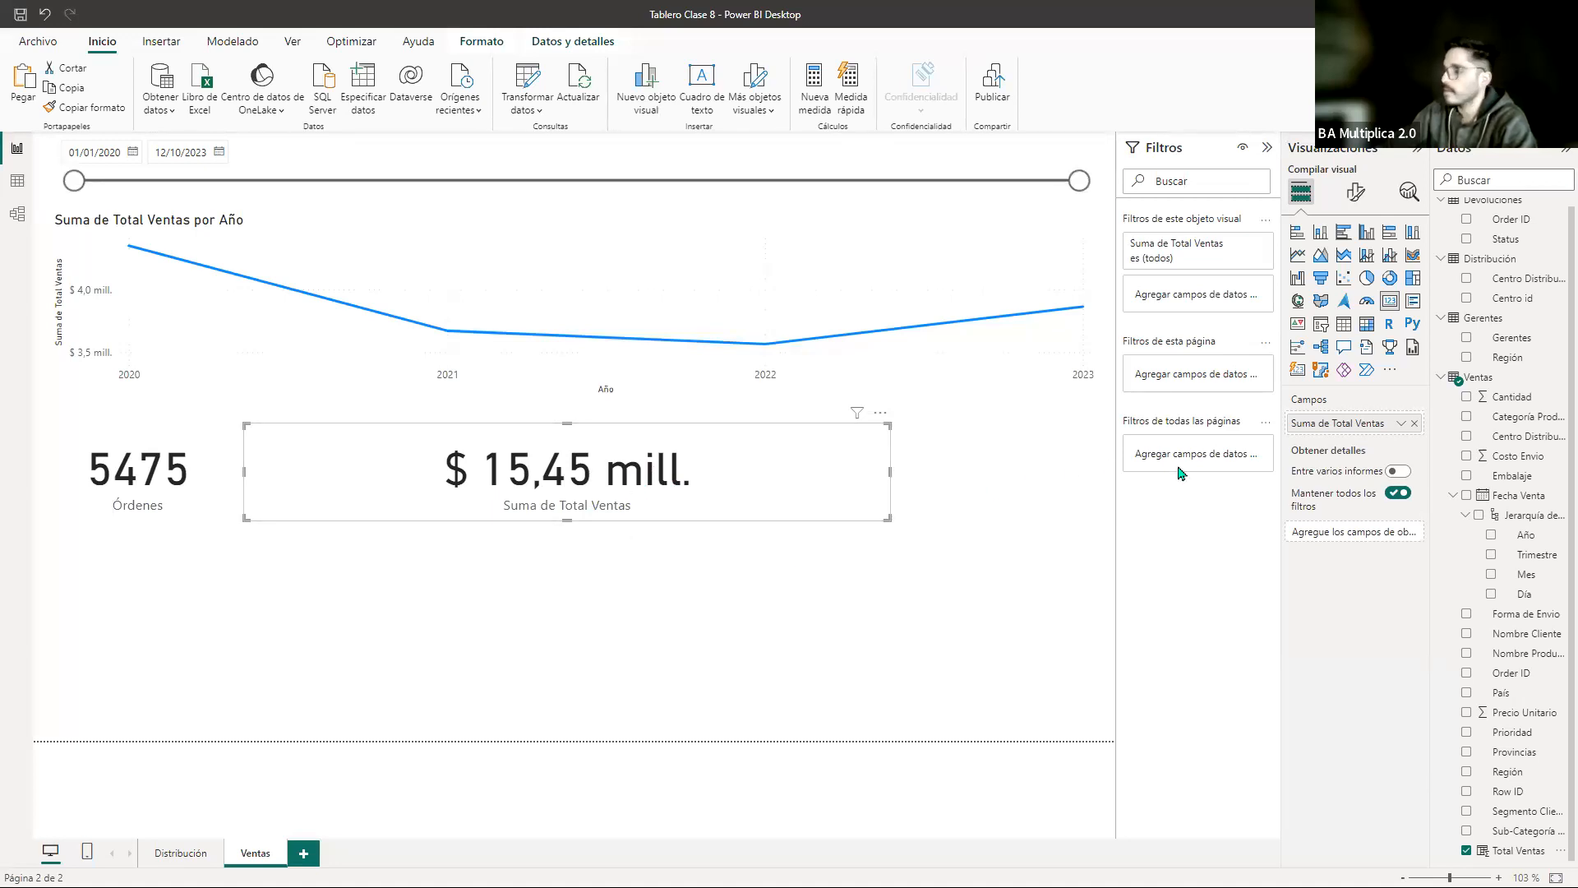
Step: Set the display units of the Total Ventas card's callout value to Ninguno
click(1356, 195)
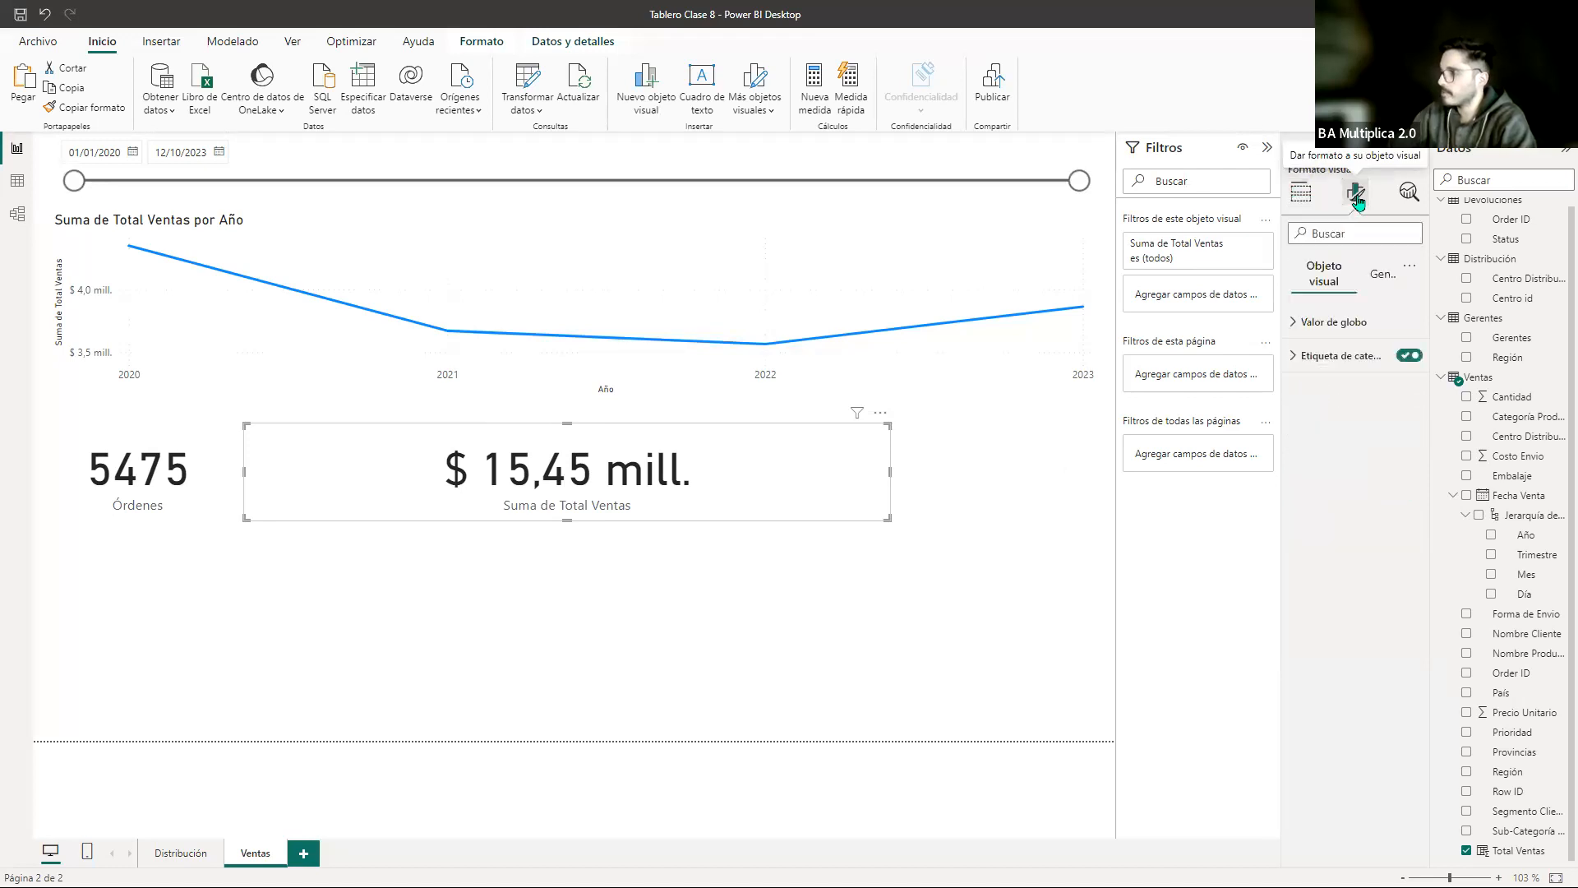
click(1345, 322)
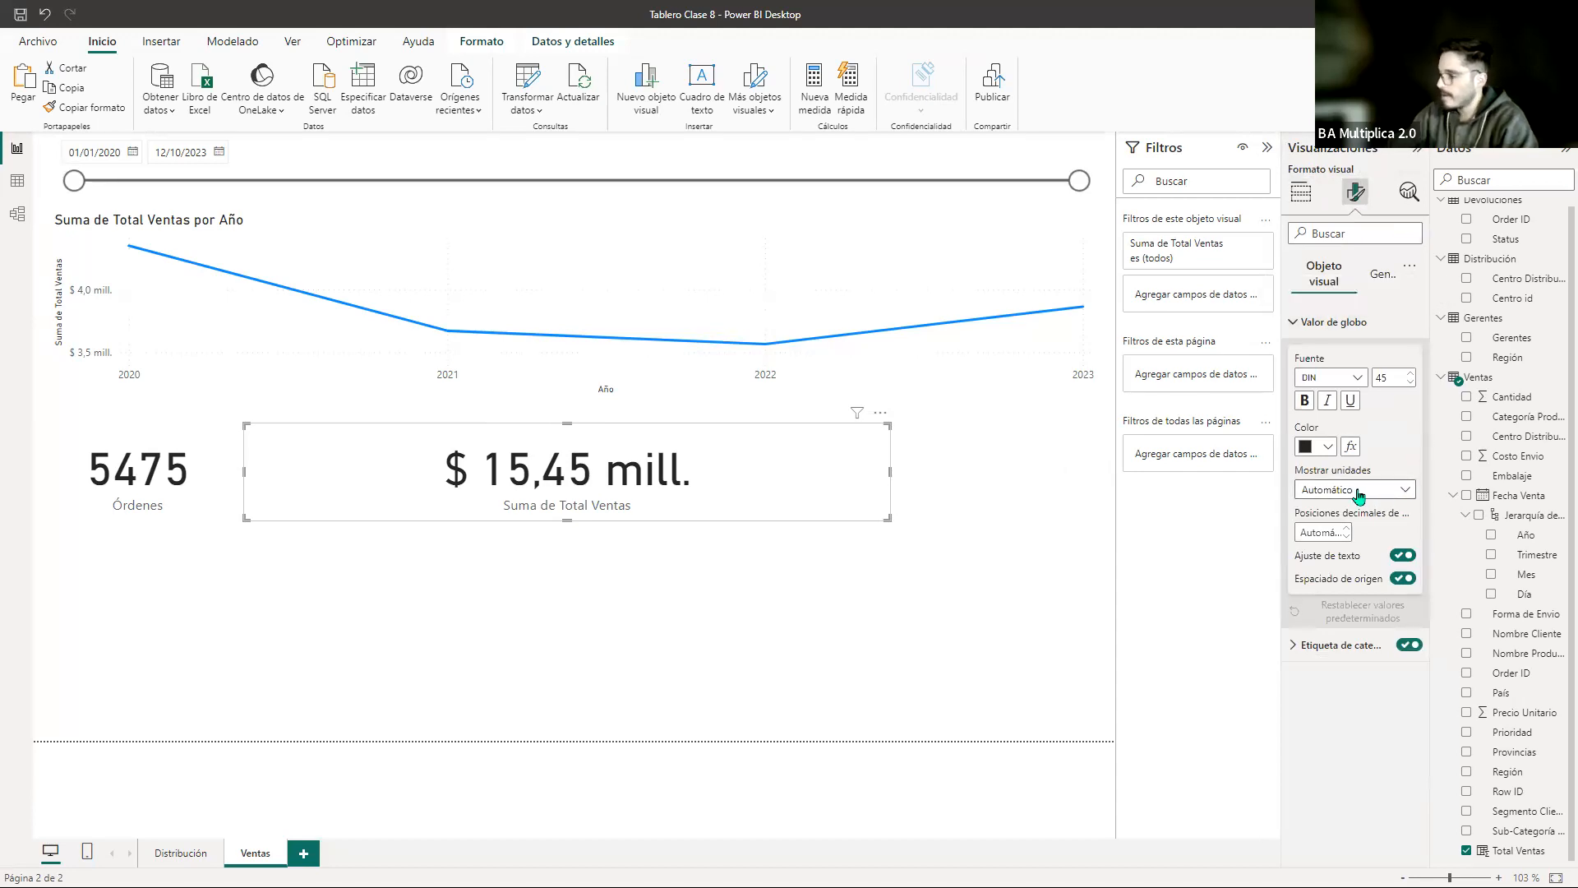
click(1407, 491)
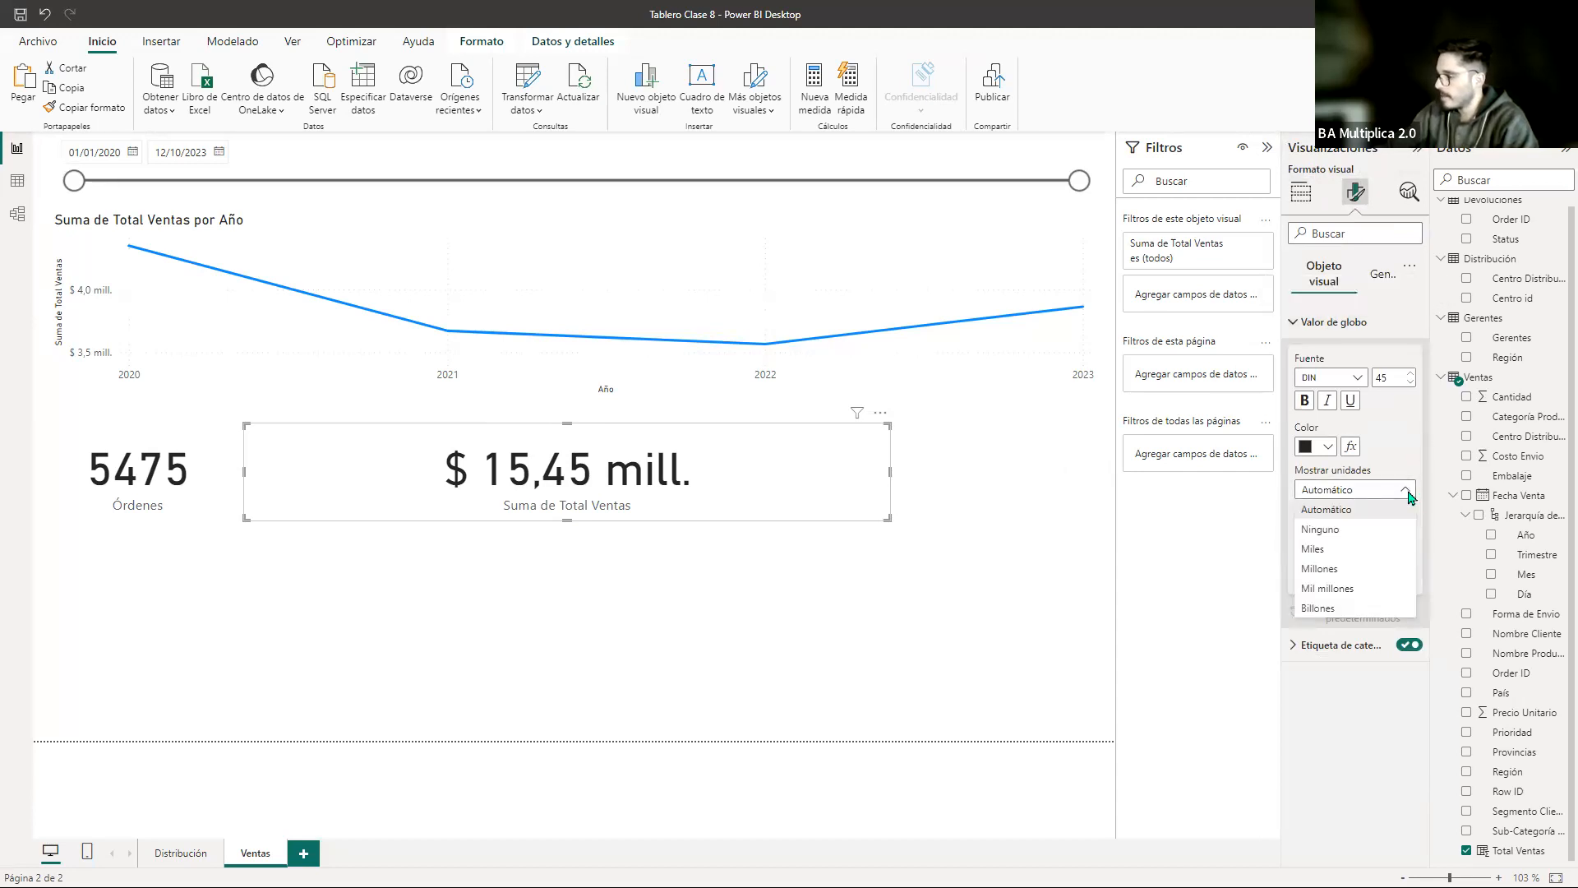
click(1331, 529)
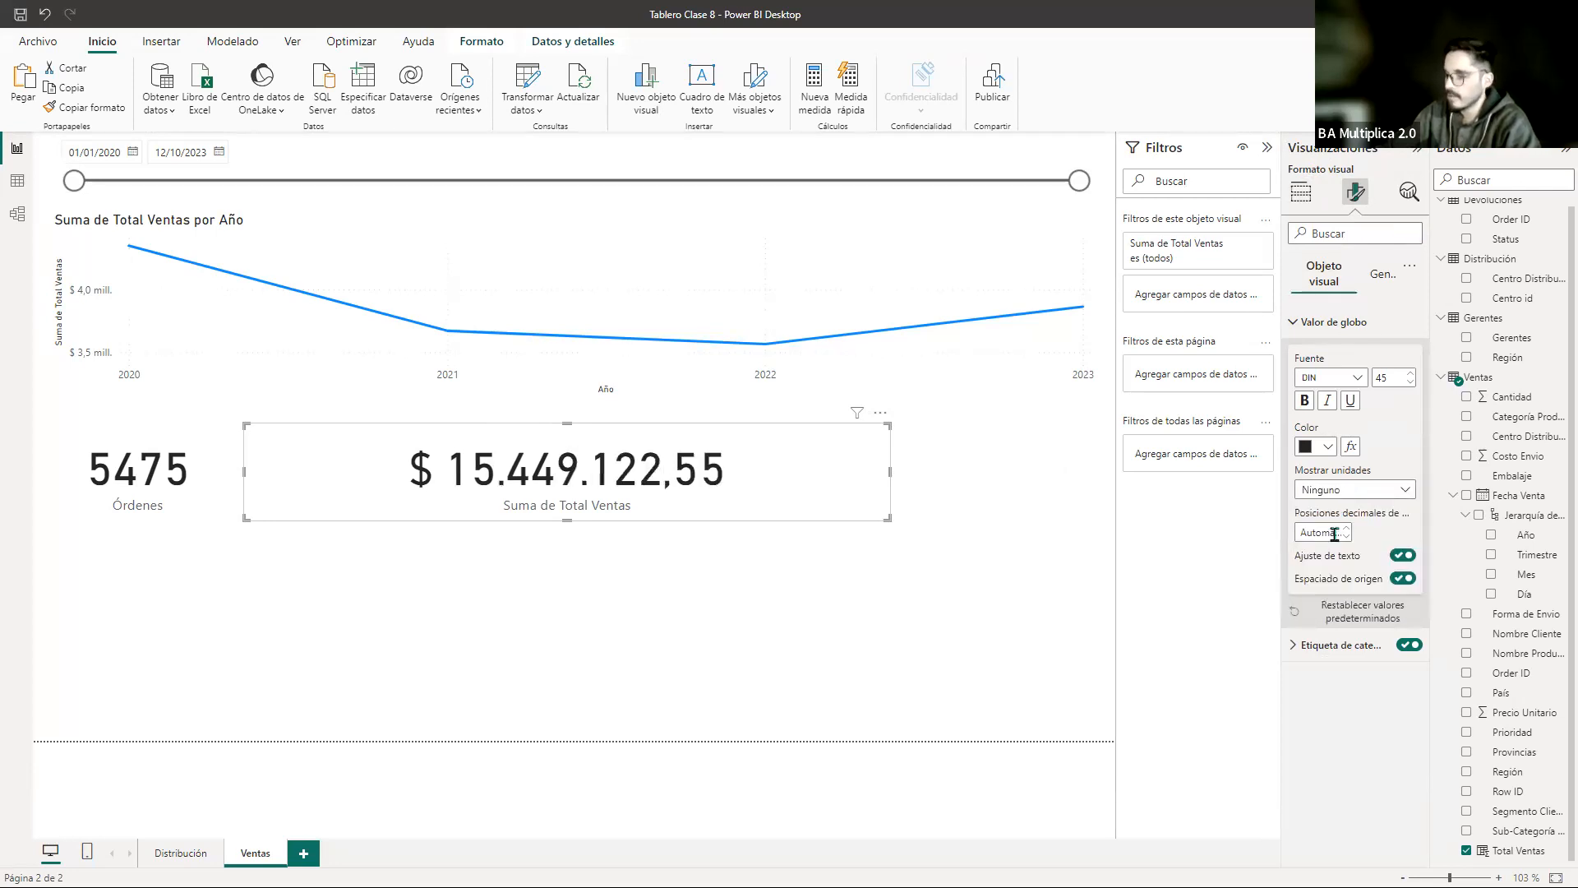
Step: Set the Total Ventas card's display units to Miles and switch them to Millones
click(1405, 491)
click(1331, 548)
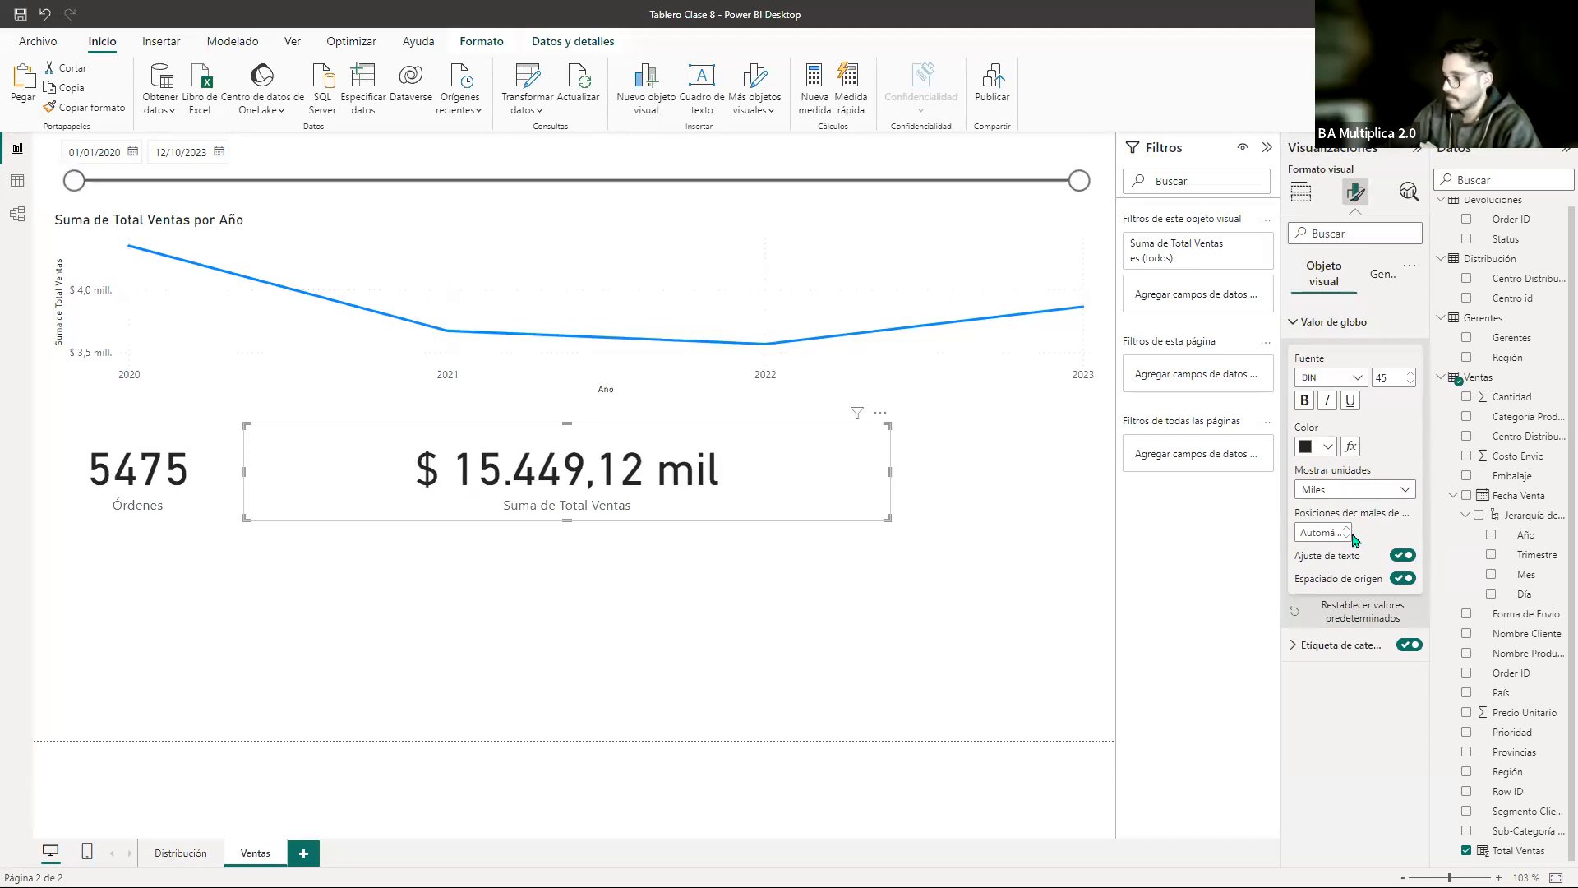
click(1403, 491)
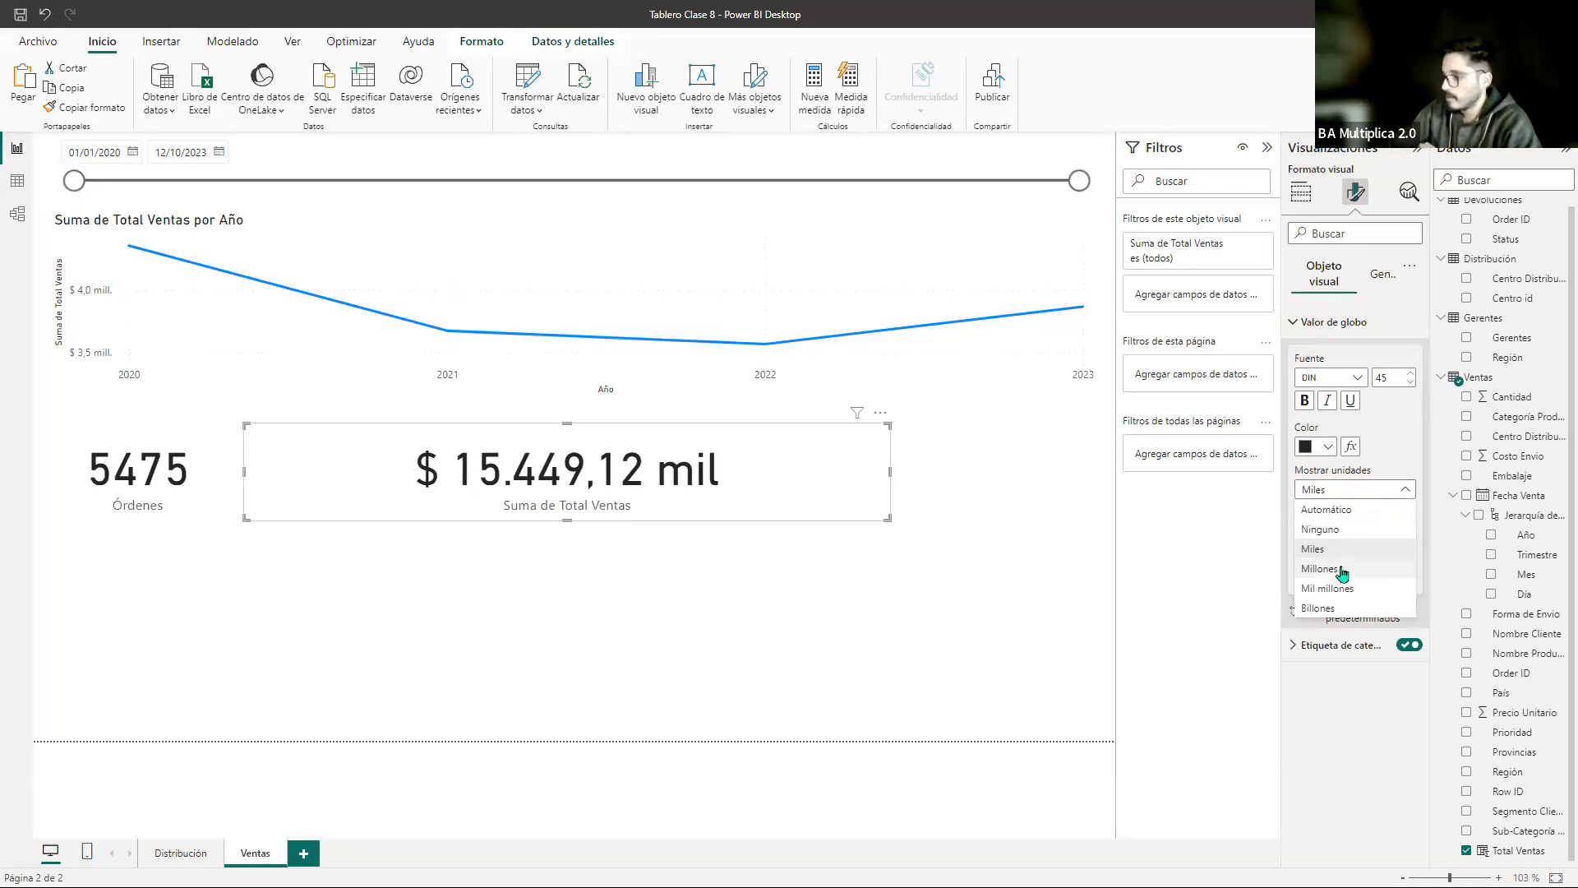
click(1342, 569)
click(1406, 491)
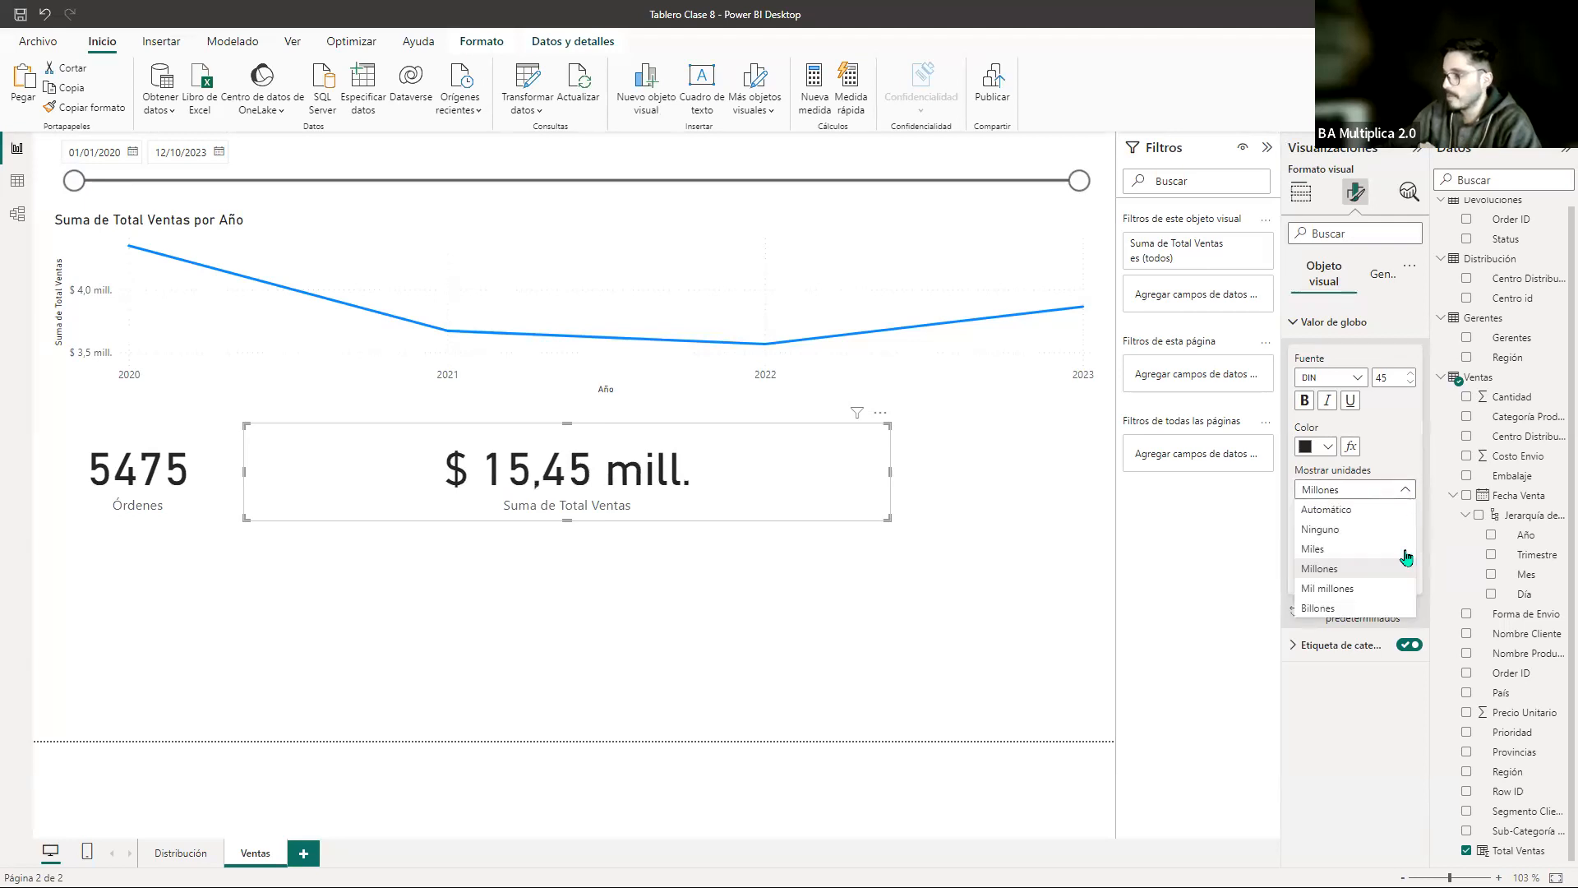
click(1407, 492)
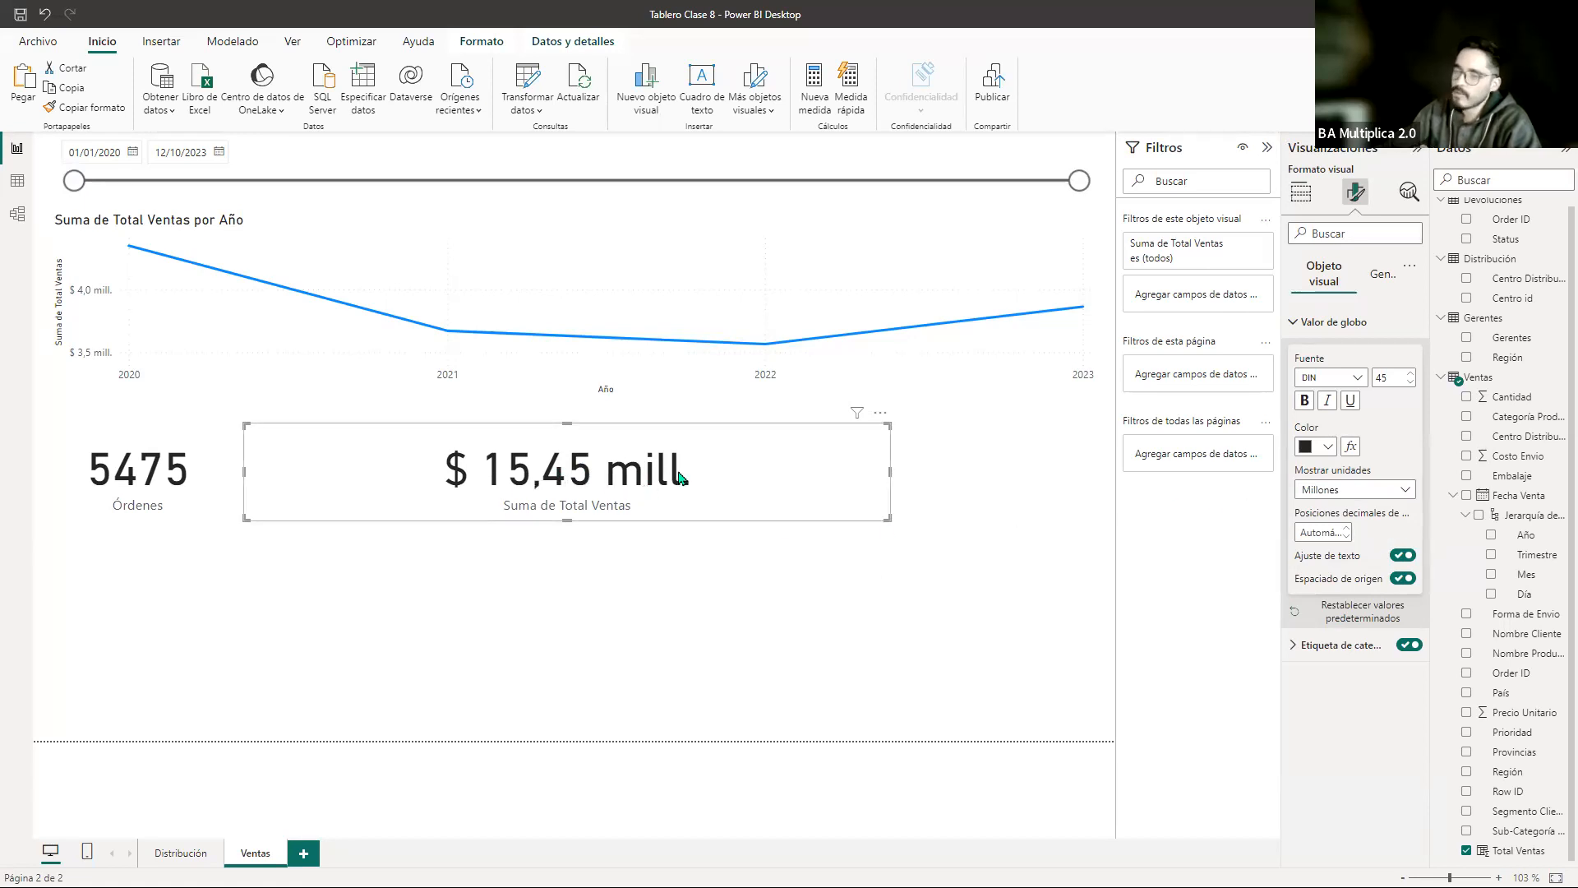
Step: Try one and zero decimal places on the Total Ventas card's value and restore the automatic setting
click(1349, 531)
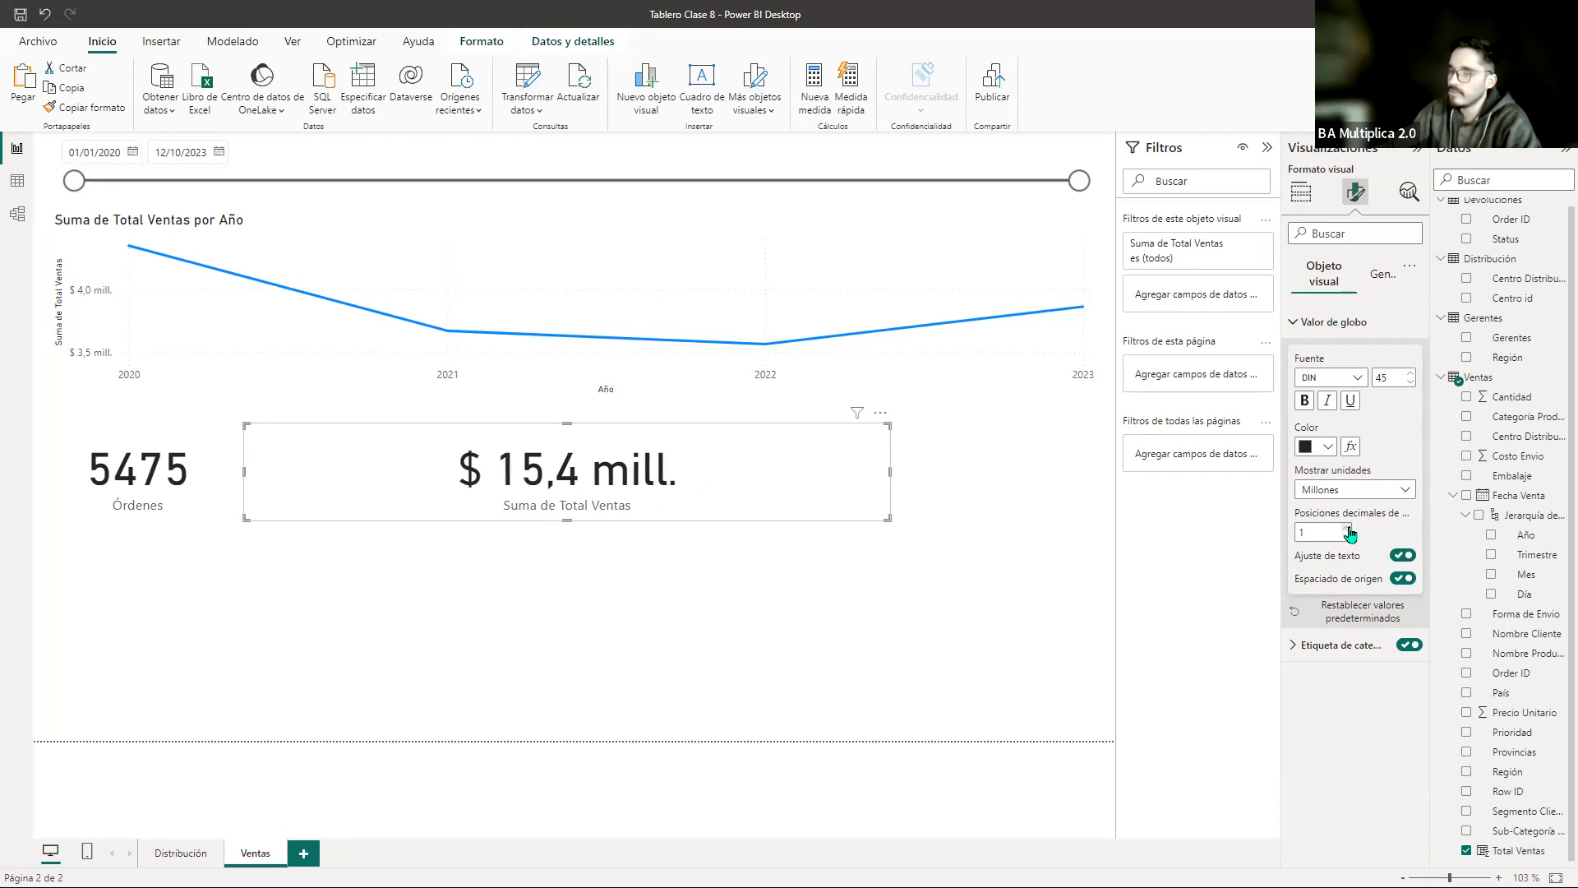
click(1347, 538)
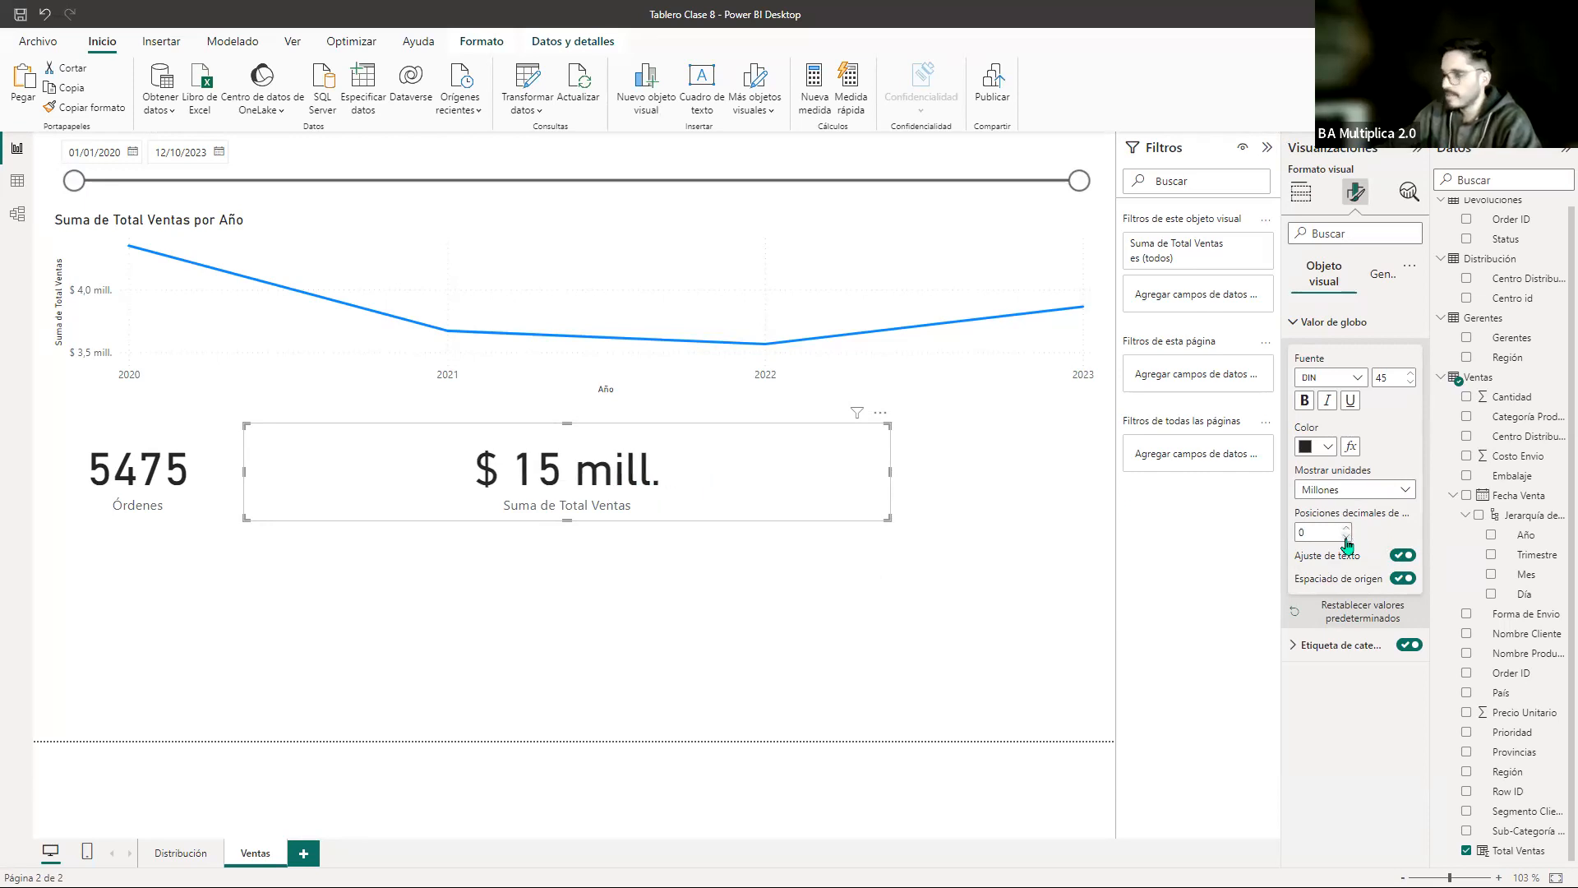
double_click(1343, 532)
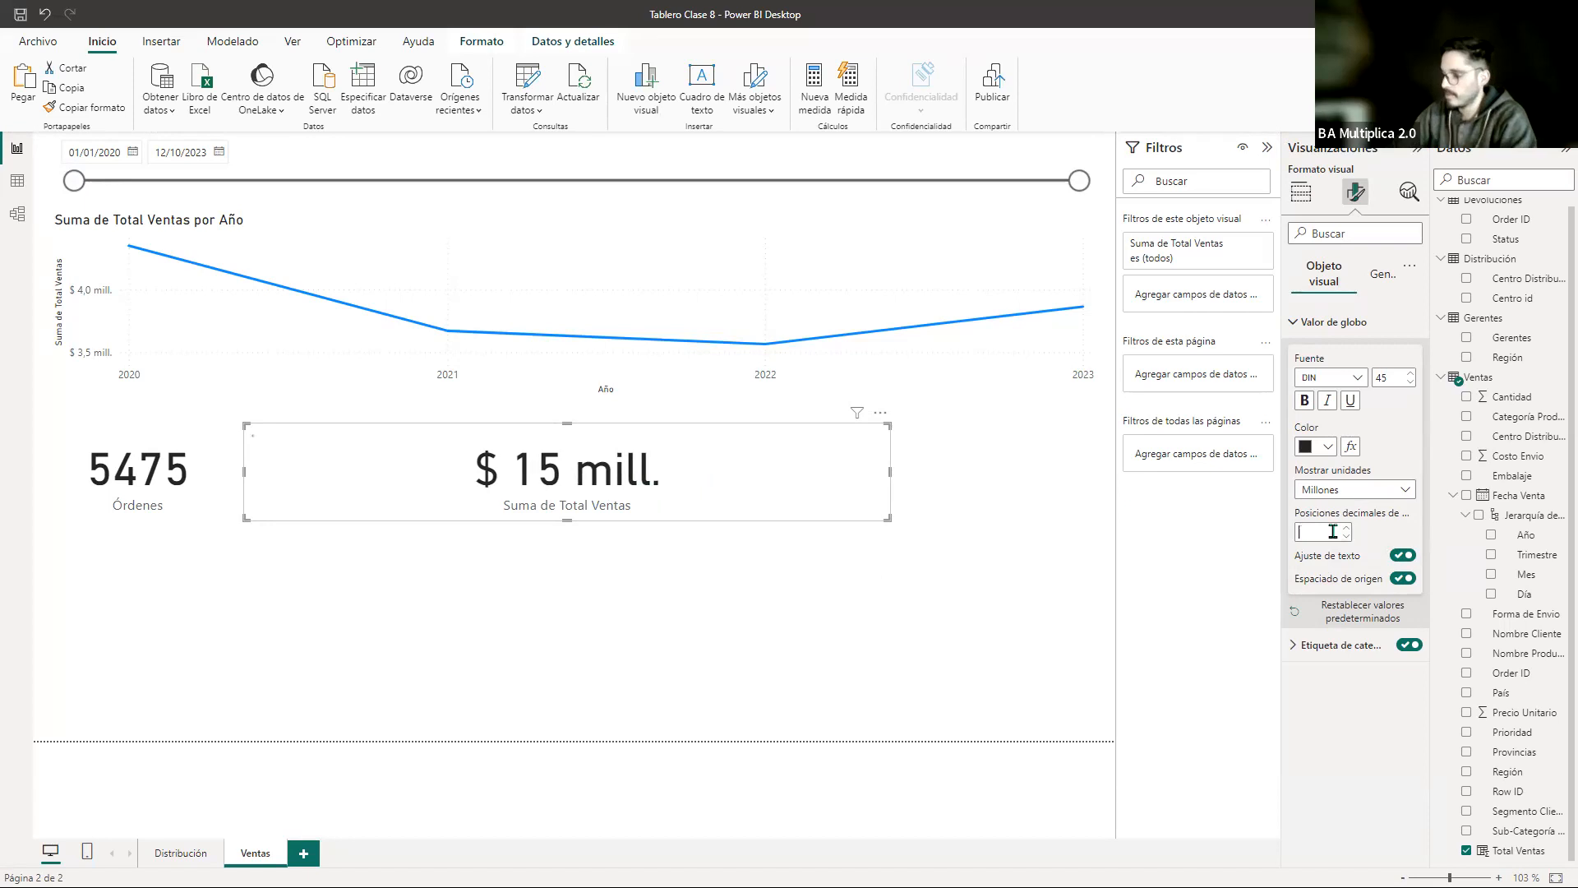
key(BackSpace)
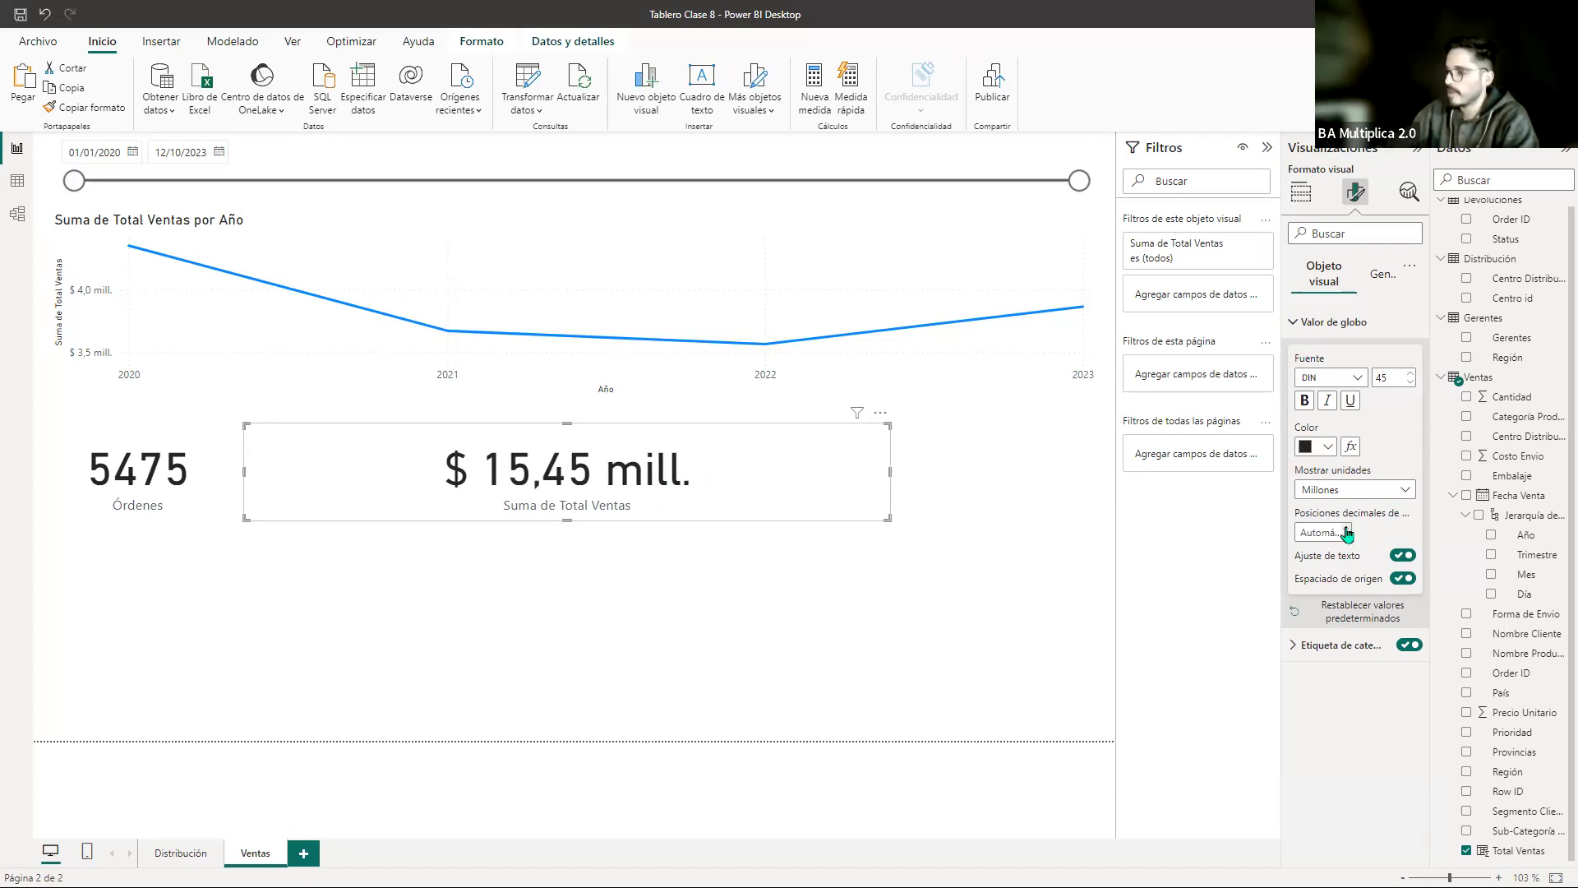
Step: Narrow the Total Ventas card to fit its value and move it sideways to leave a gap beside the Órdenes card
click(1403, 557)
drag(889, 473, 544, 465)
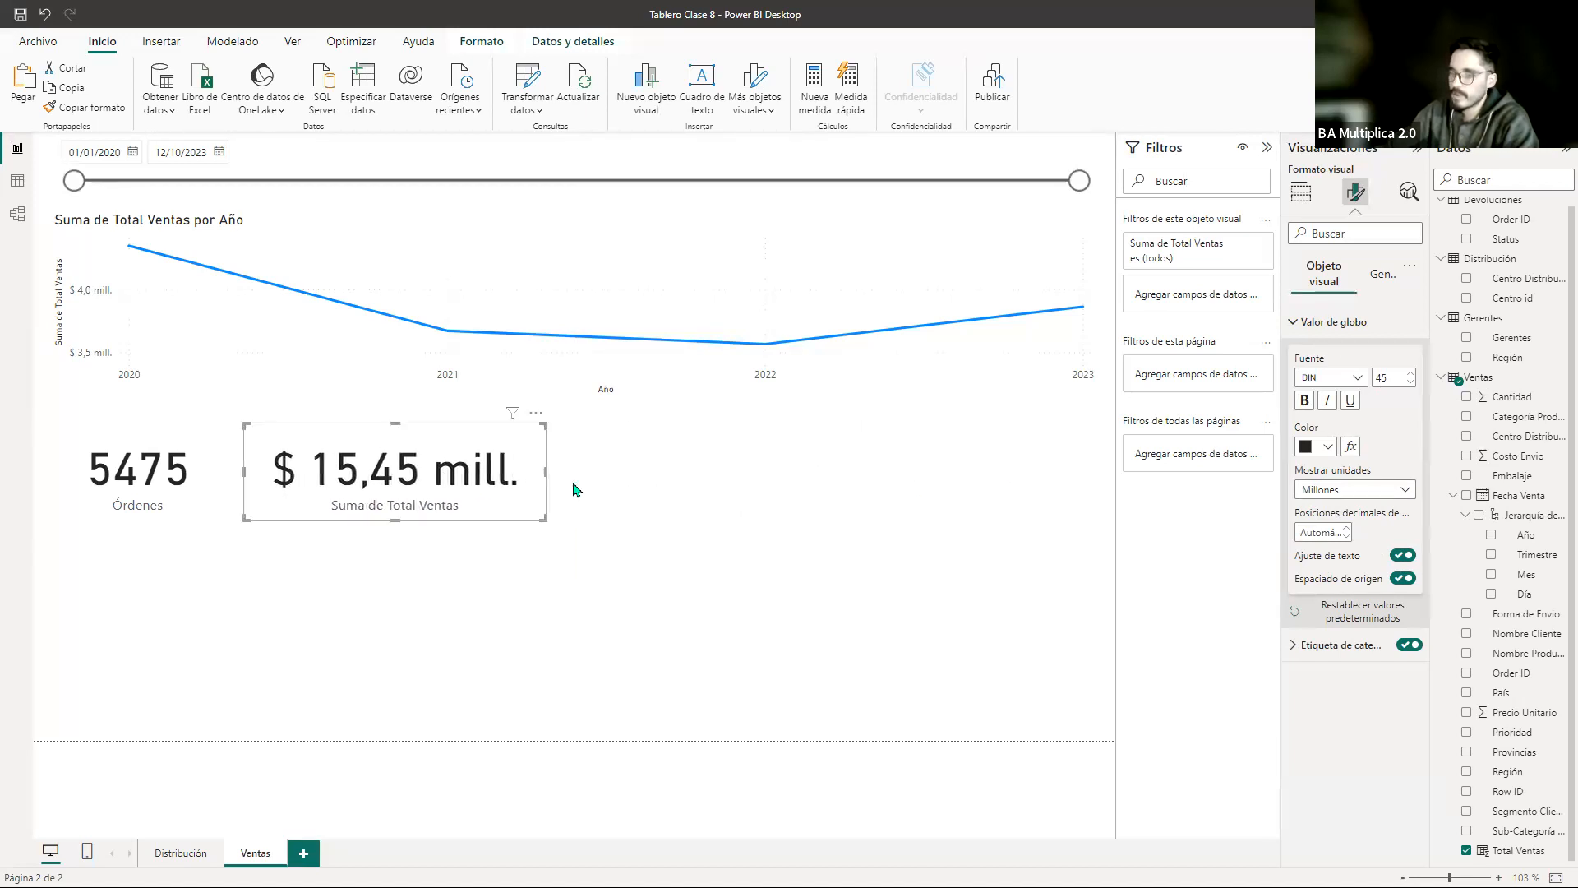
click(760, 490)
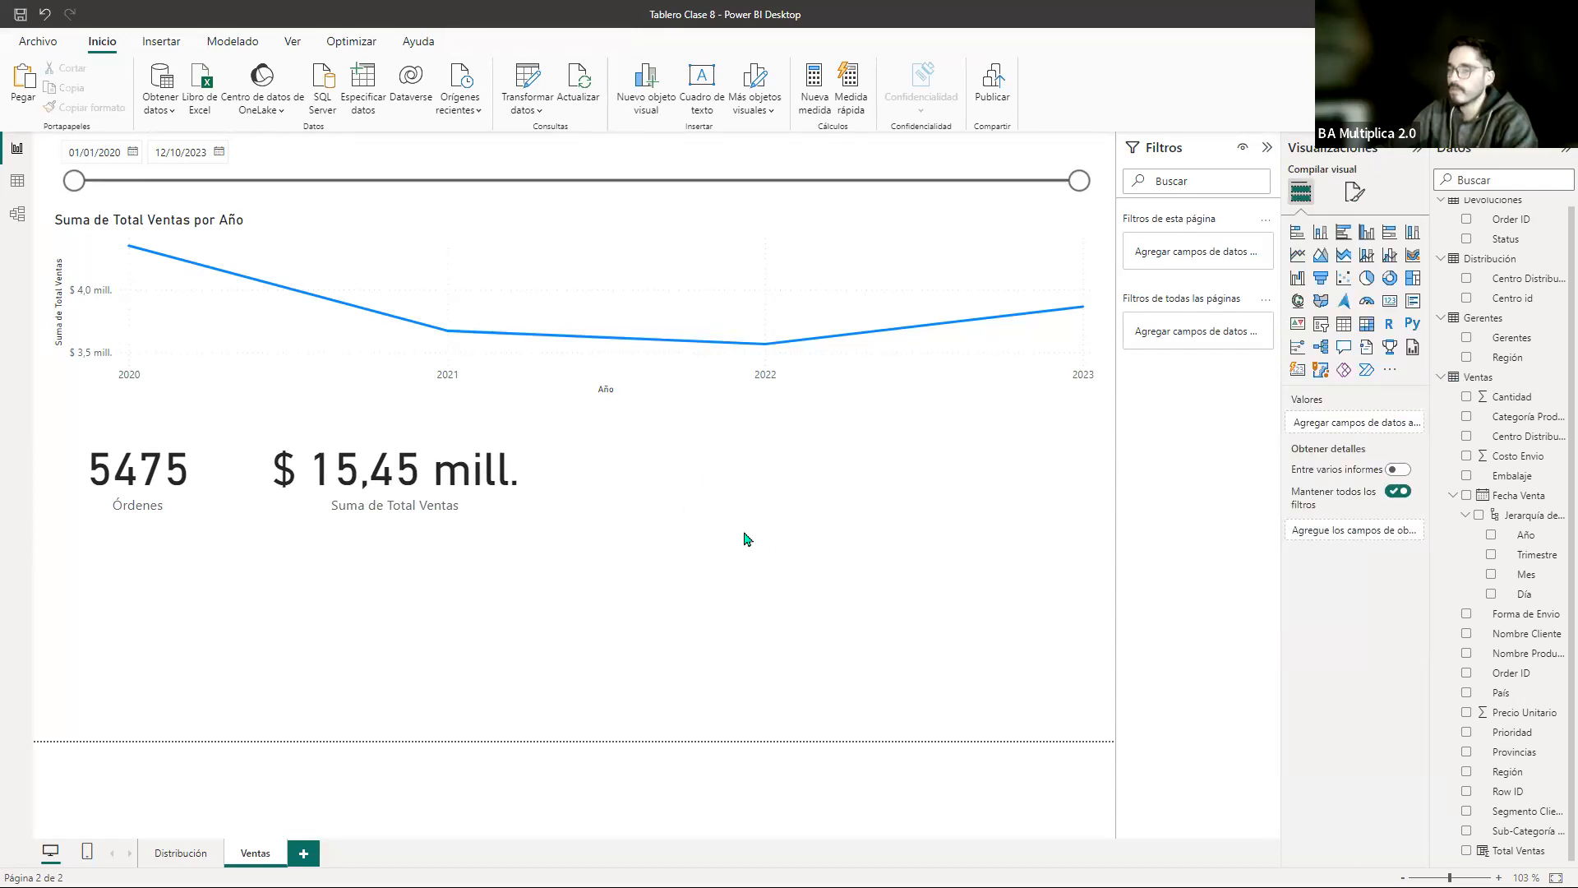
click(384, 484)
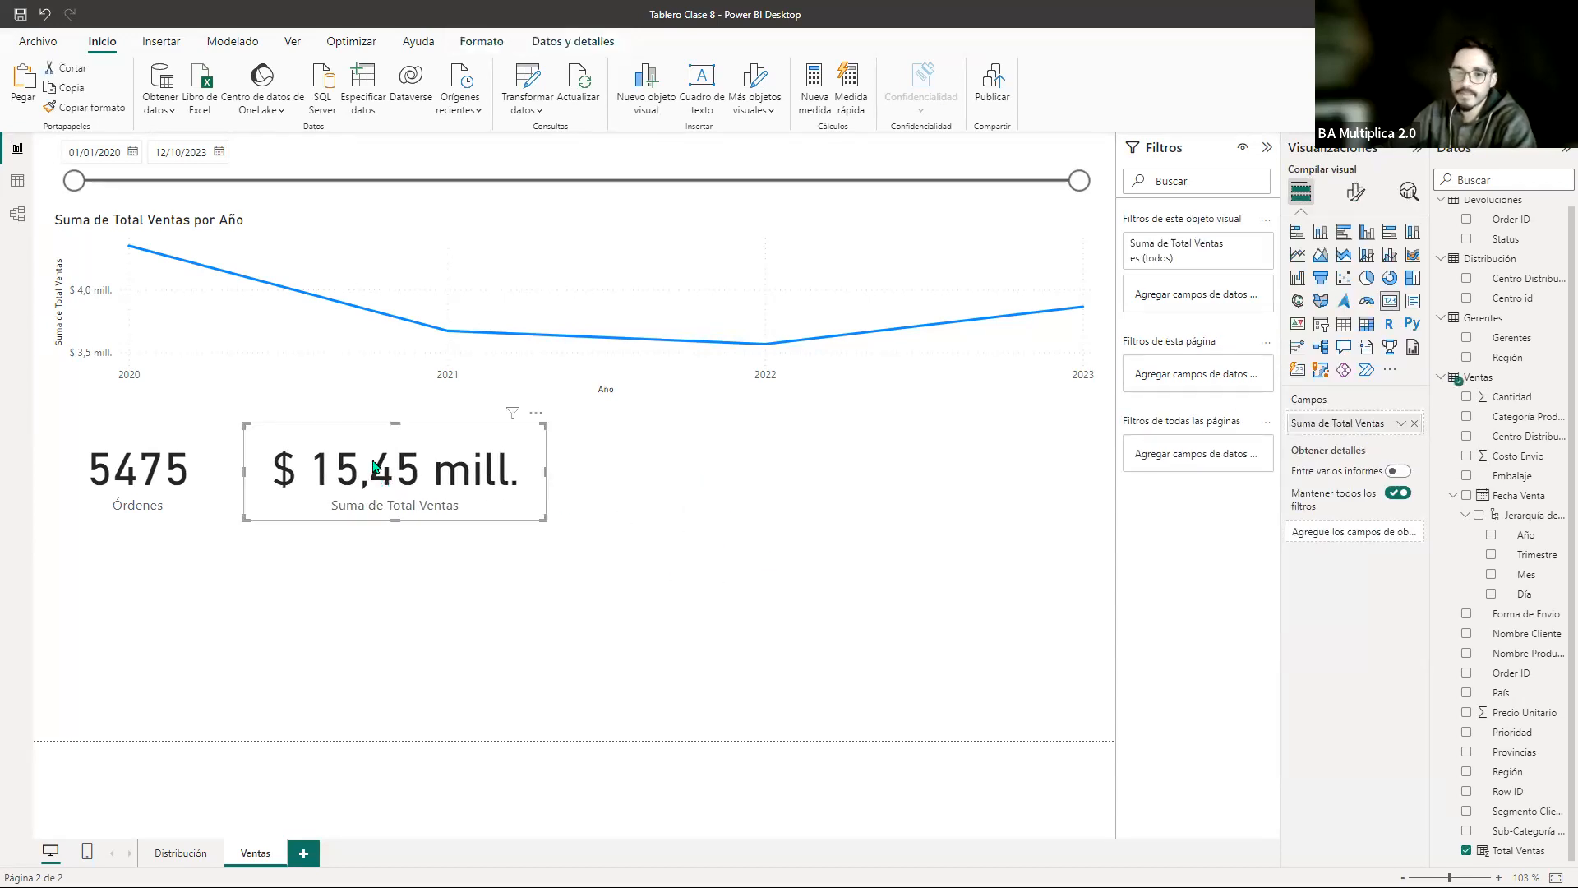
drag(427, 473, 645, 472)
click(400, 470)
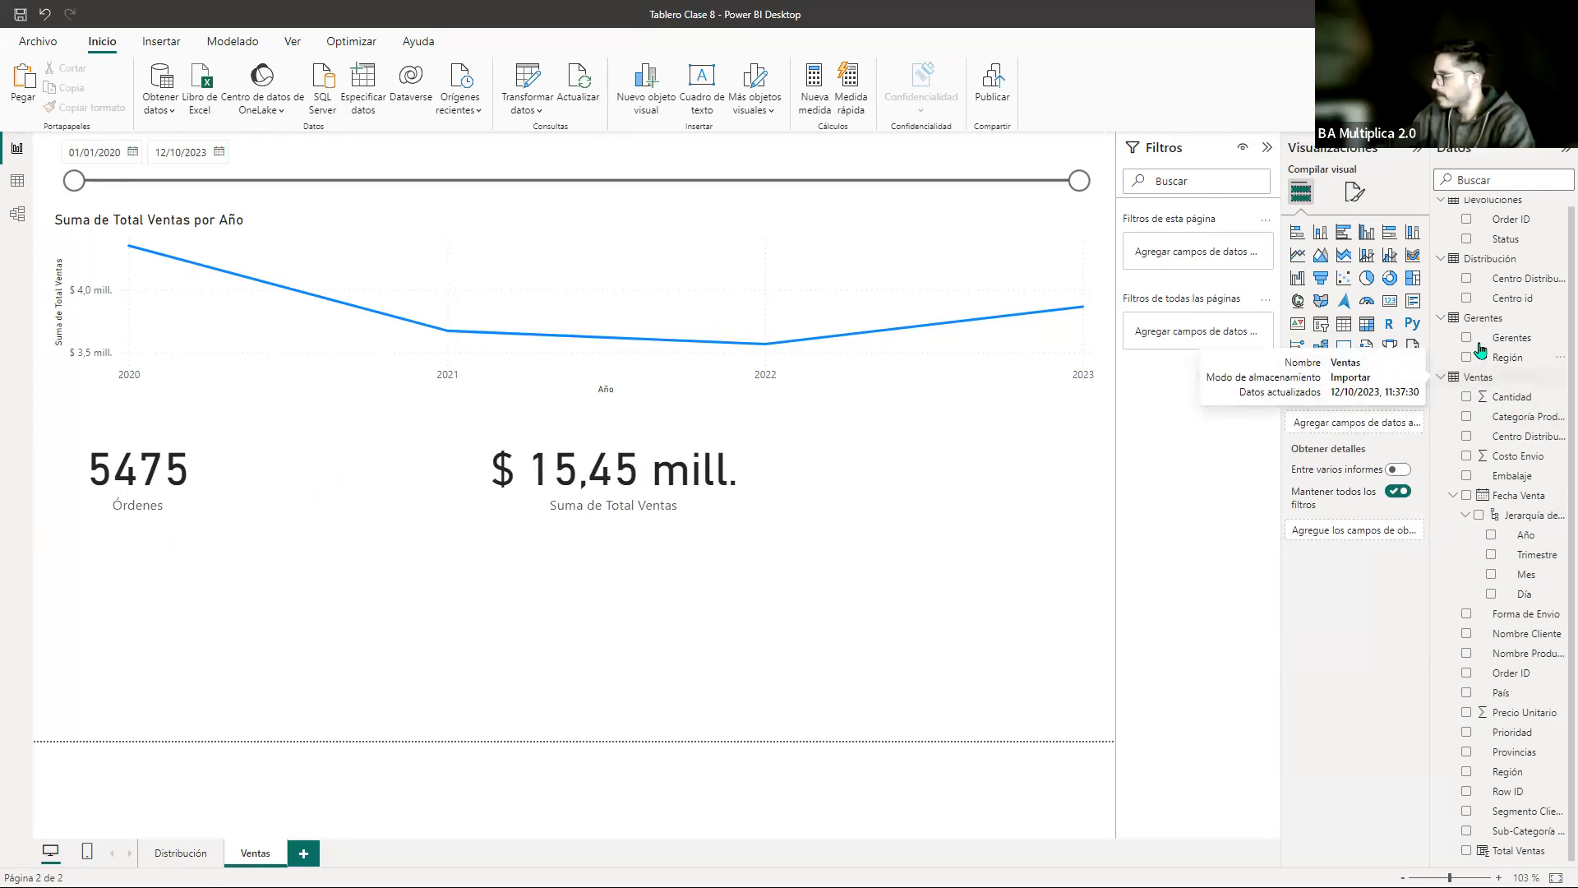
Step: Duplicate the Órdenes card and place the copy in the gap before the Total Ventas card
scroll(1488, 250, up, 1)
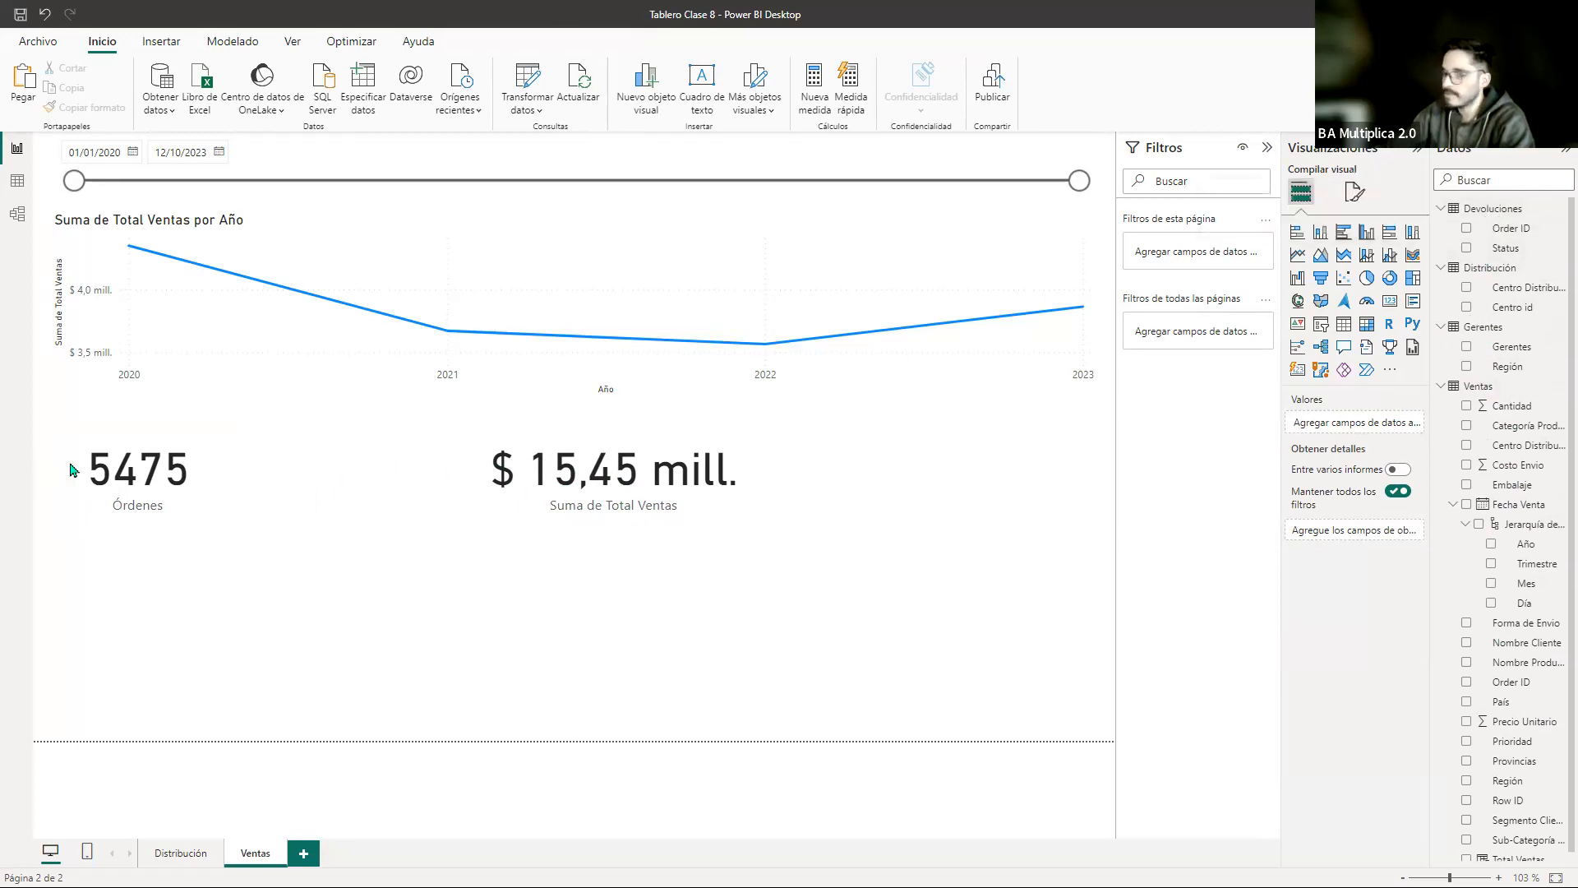
click(120, 471)
drag(169, 485, 368, 476)
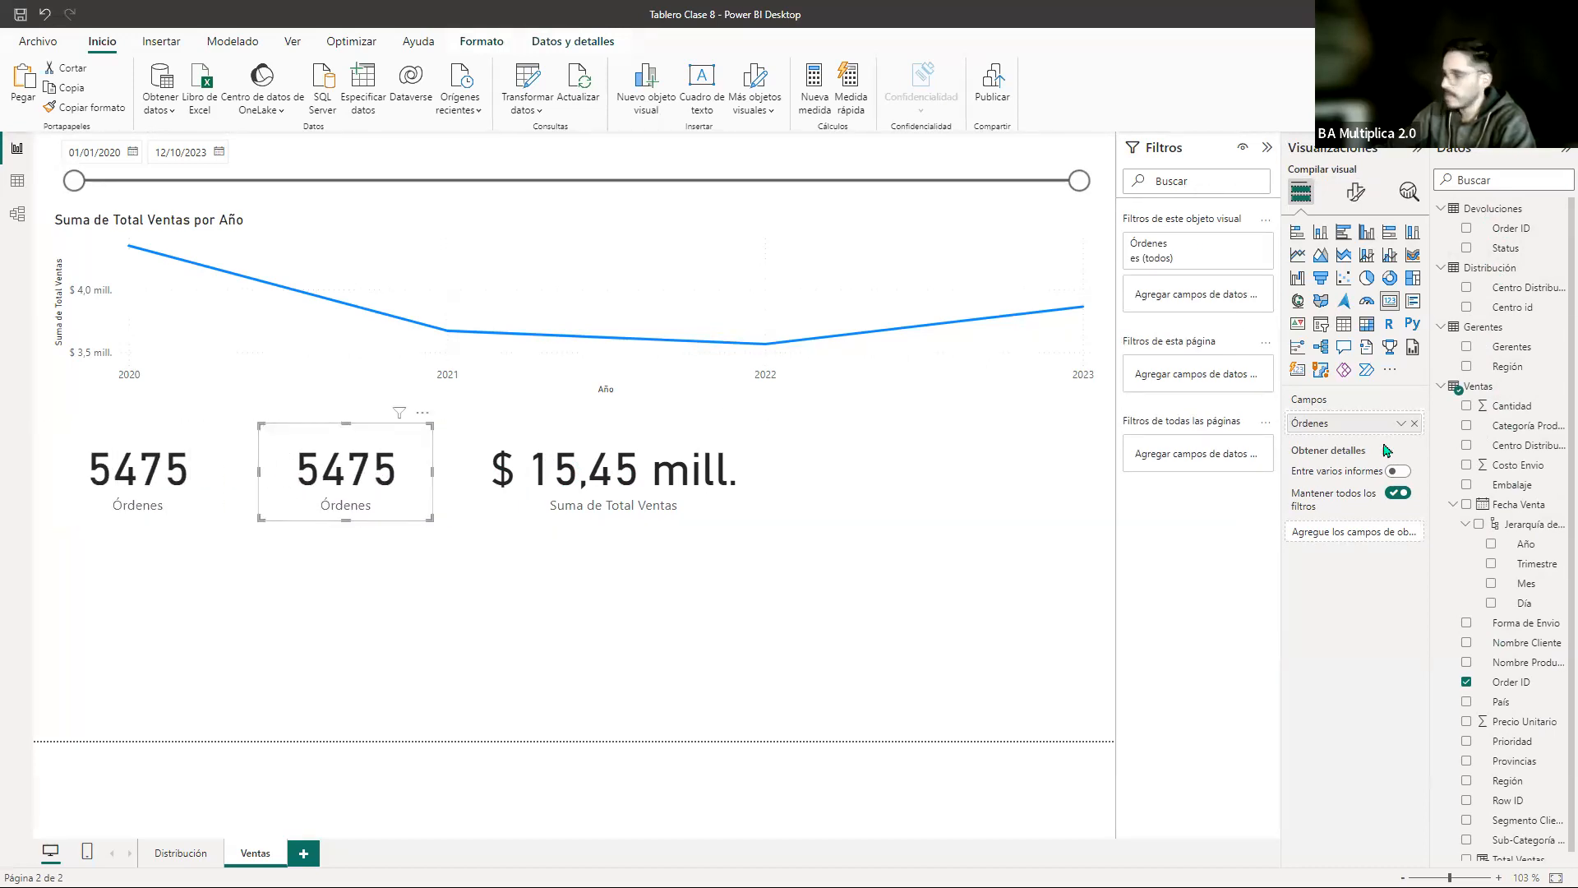
Step: Replace the copied card's Órdenes field with Status from the Devoluciones table, summarized as a count
click(1414, 422)
drag(1507, 250, 1389, 425)
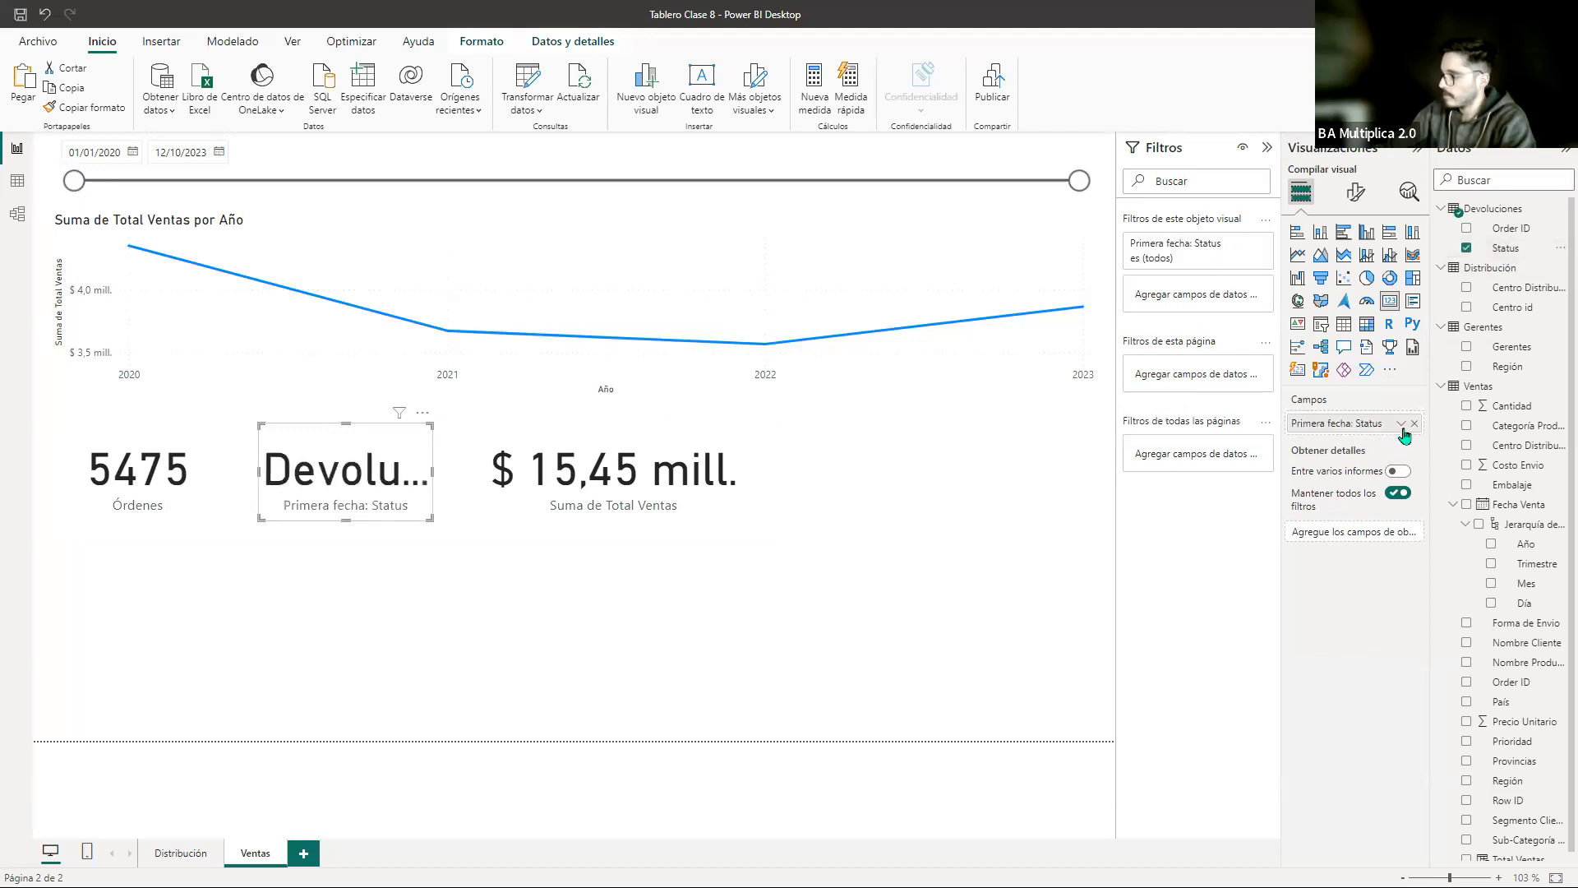
click(1402, 424)
click(1263, 530)
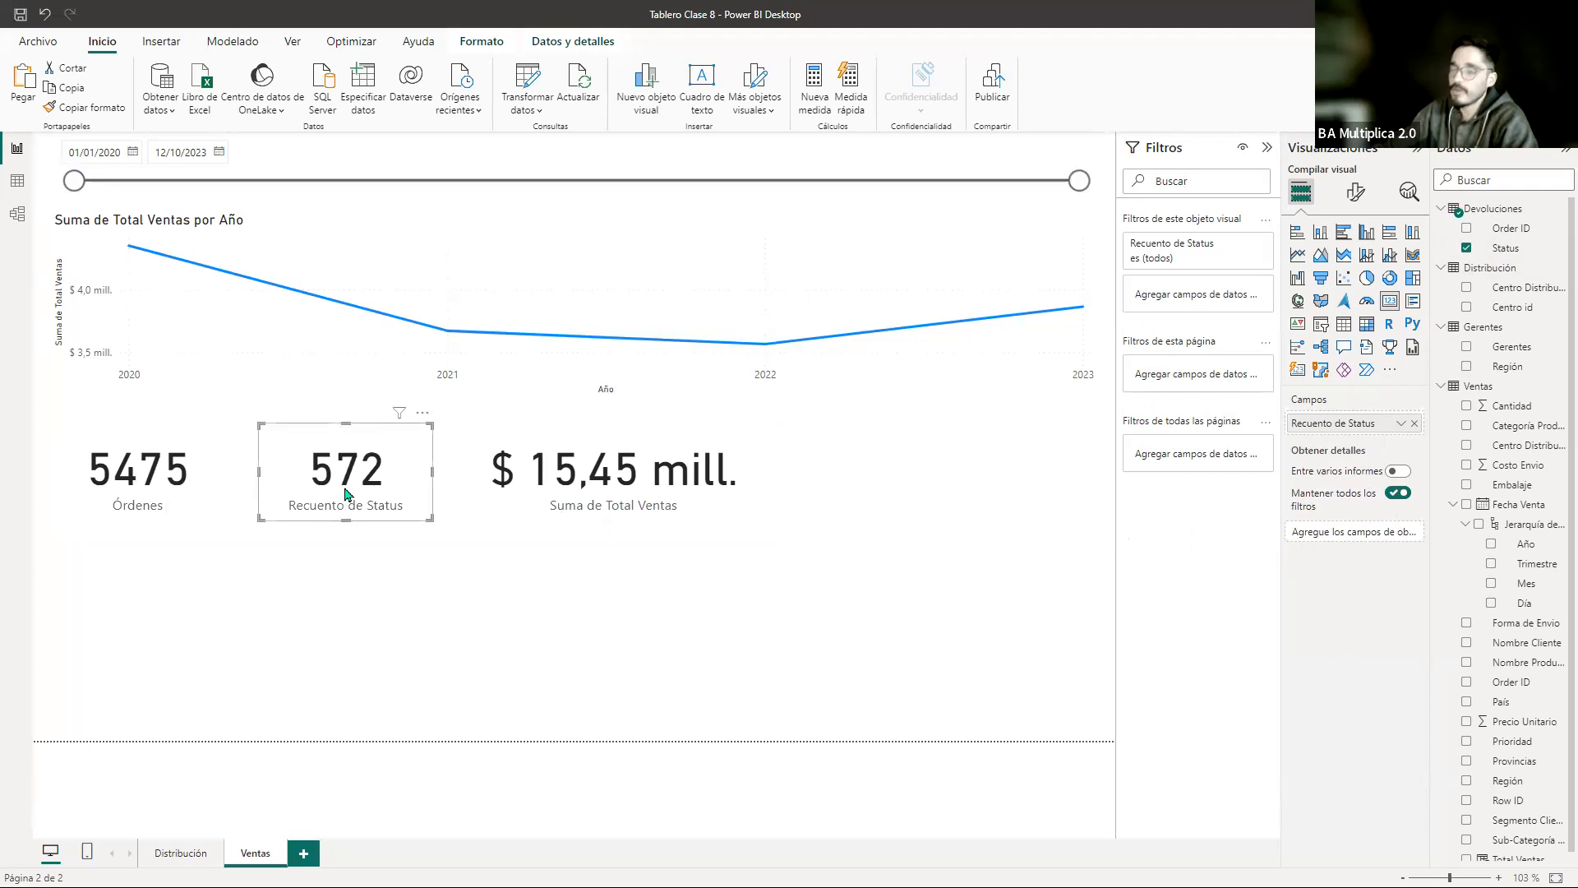
Step: Rename the middle card's Status count field as Devoluciones
double_click(1335, 425)
text(Devoluciones)
key(Return)
click(726, 616)
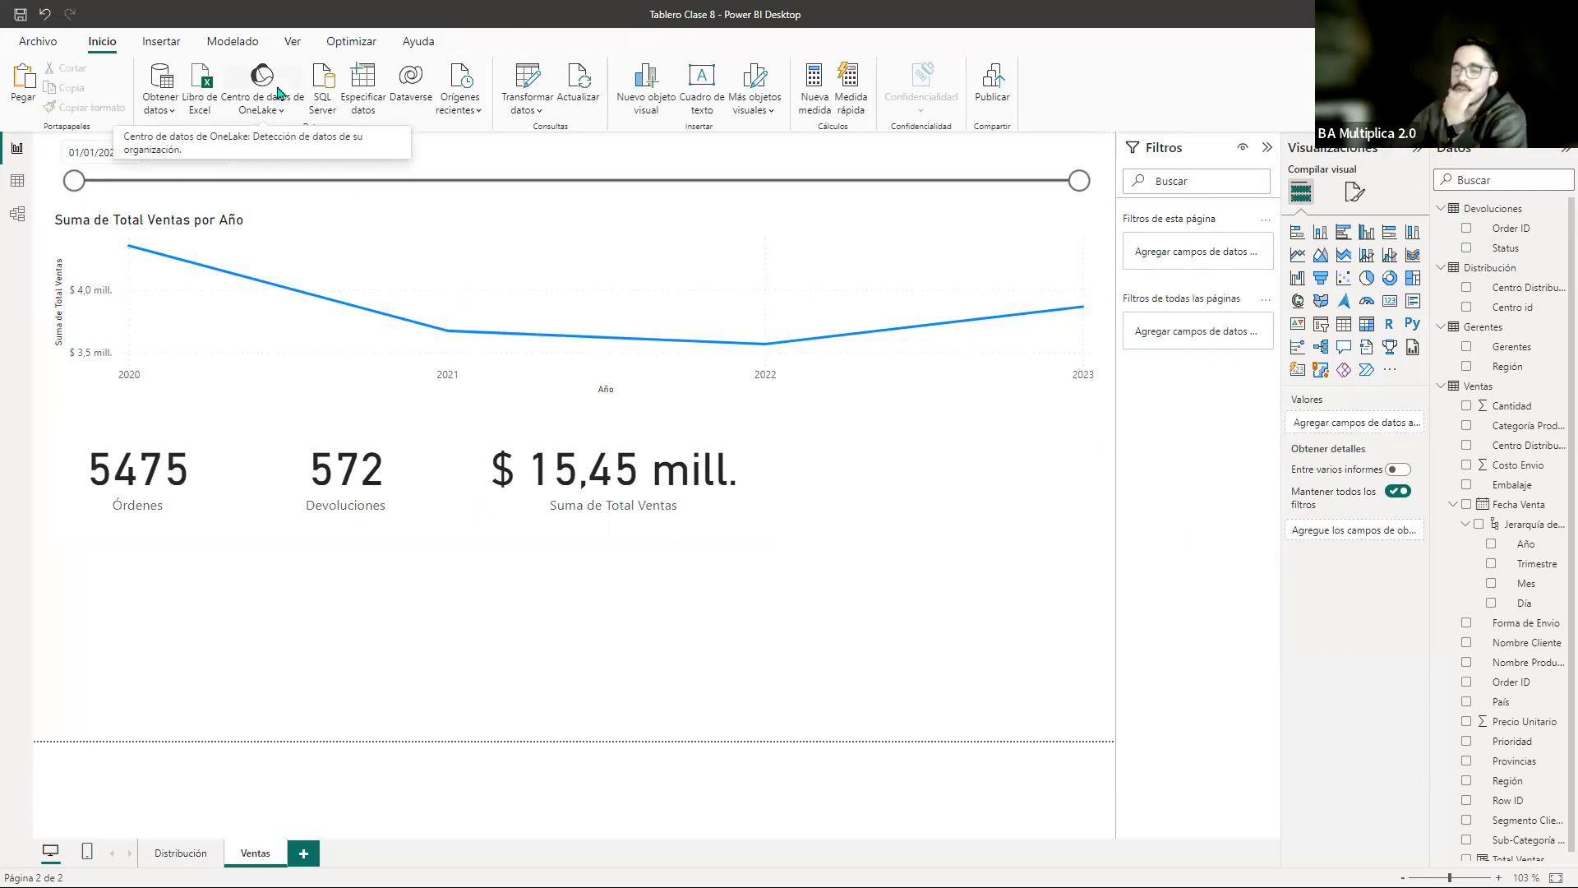
Step: Give the Órdenes card a light grey background with 70% transparency
click(129, 456)
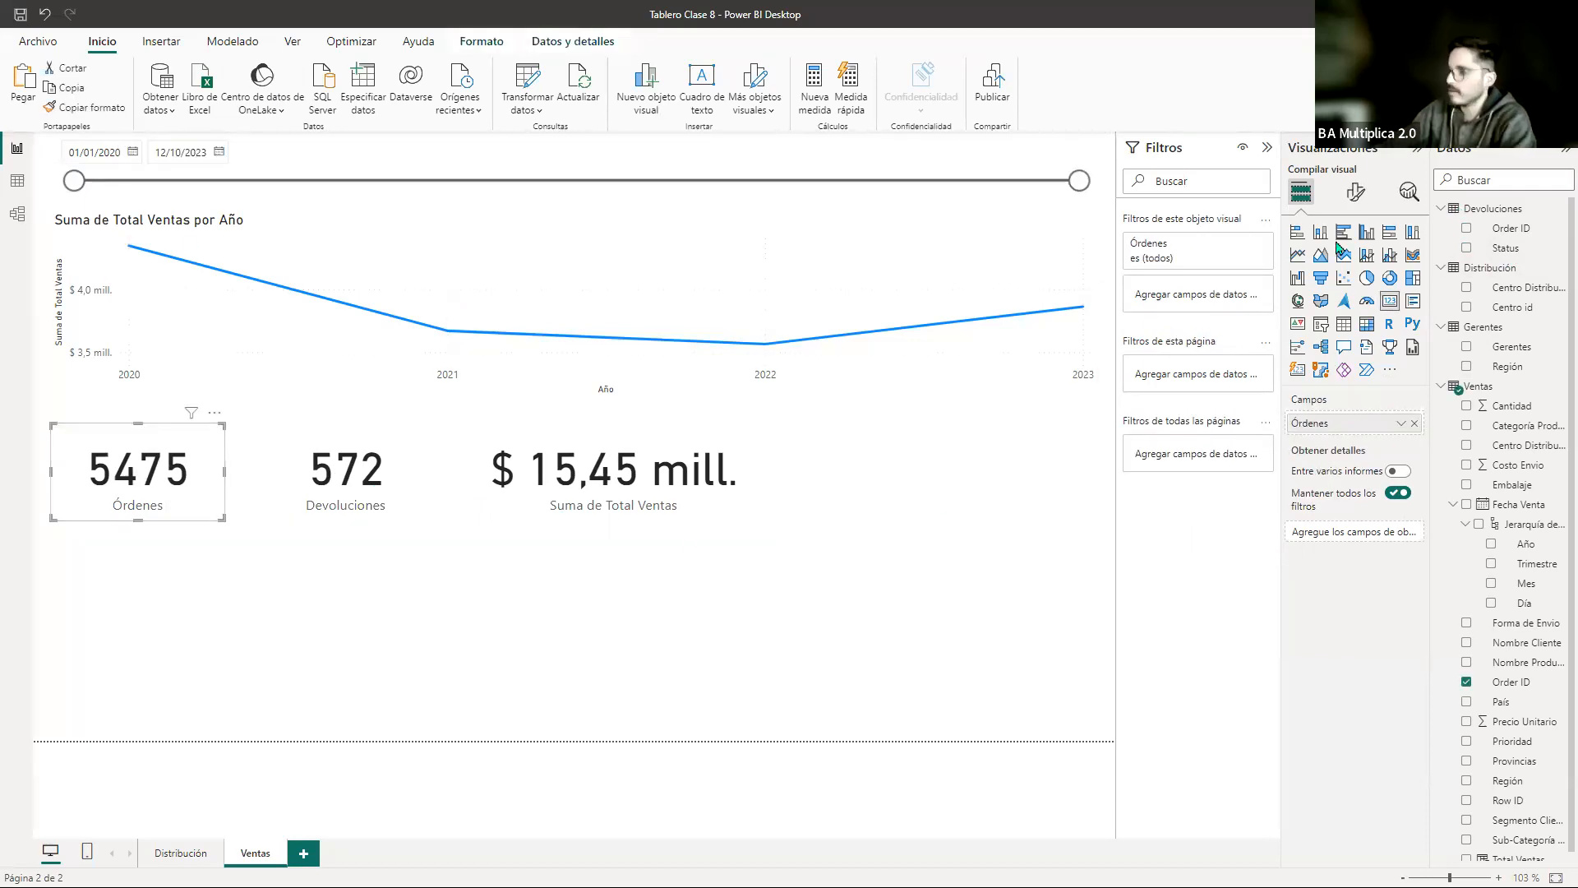
click(1355, 192)
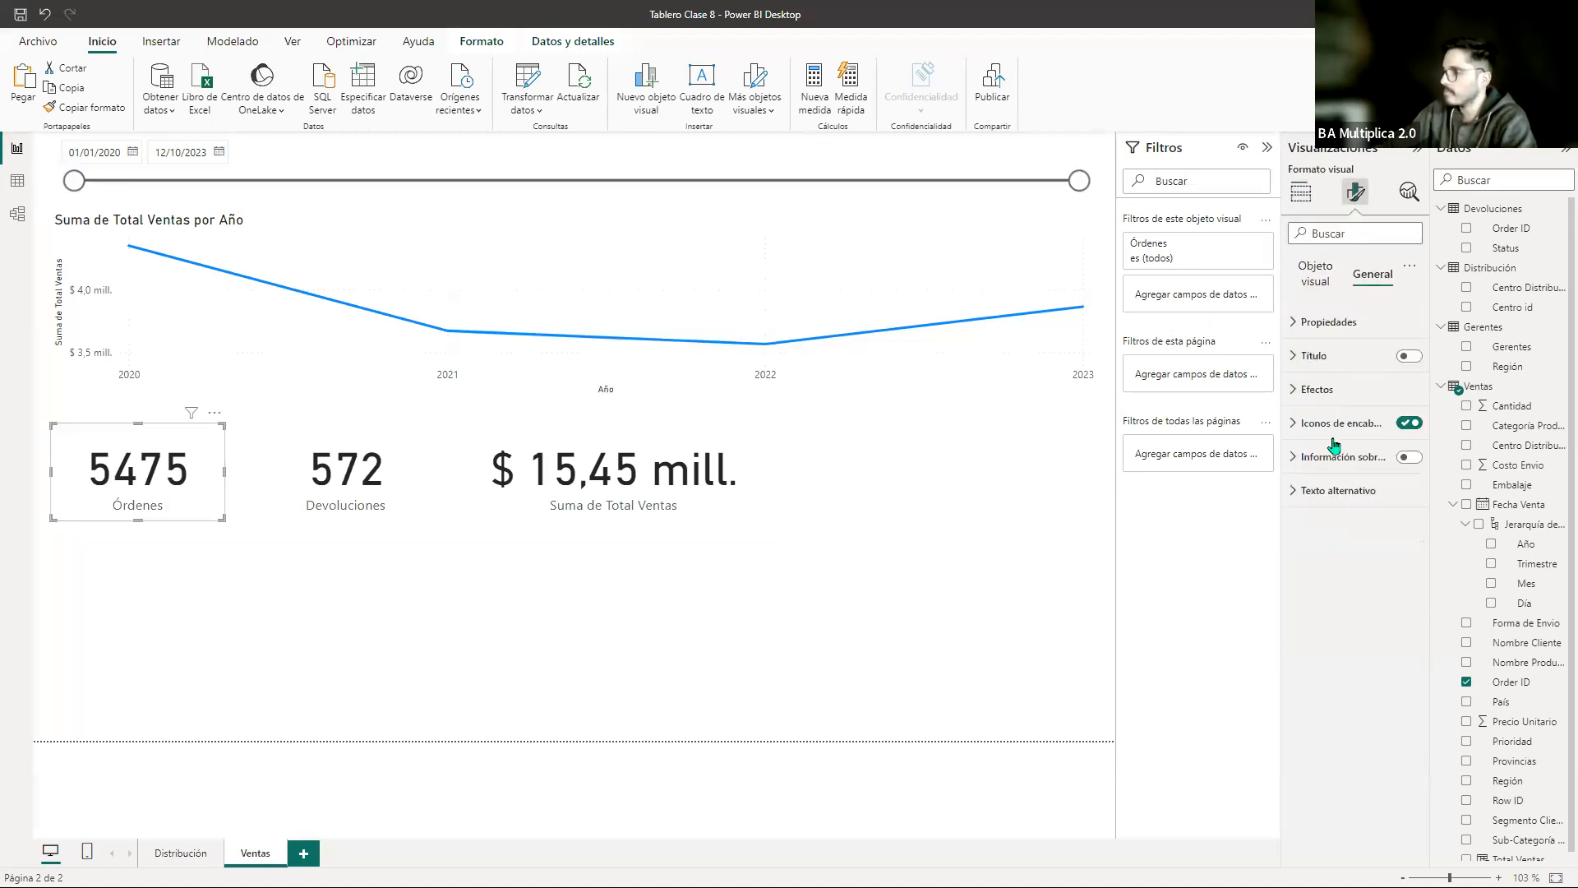
click(1312, 401)
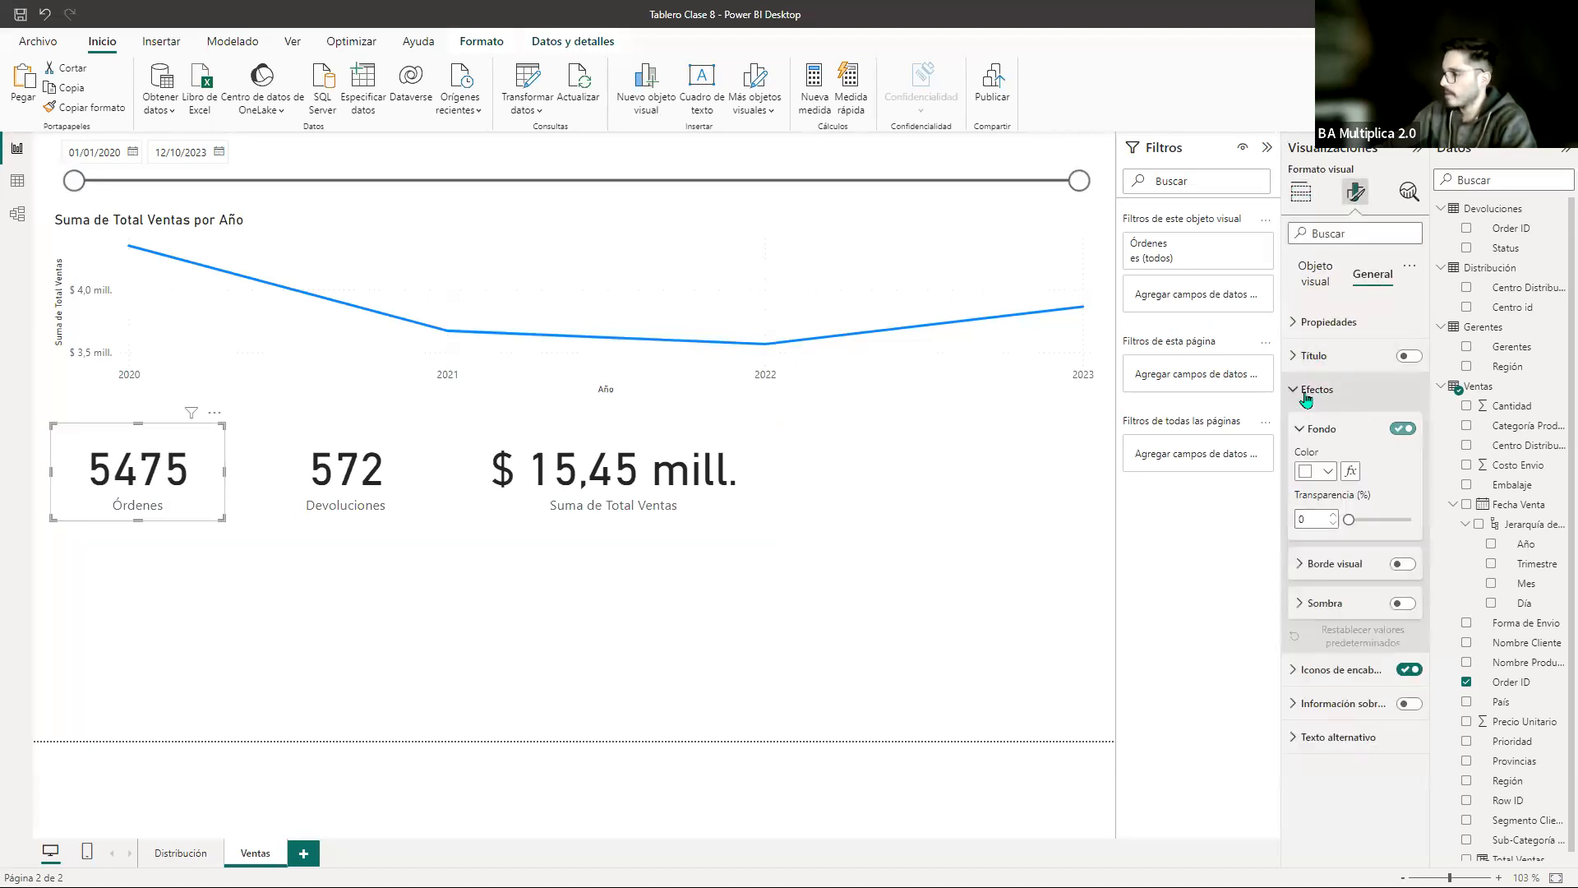
click(1327, 472)
click(1367, 546)
drag(1349, 519, 1389, 518)
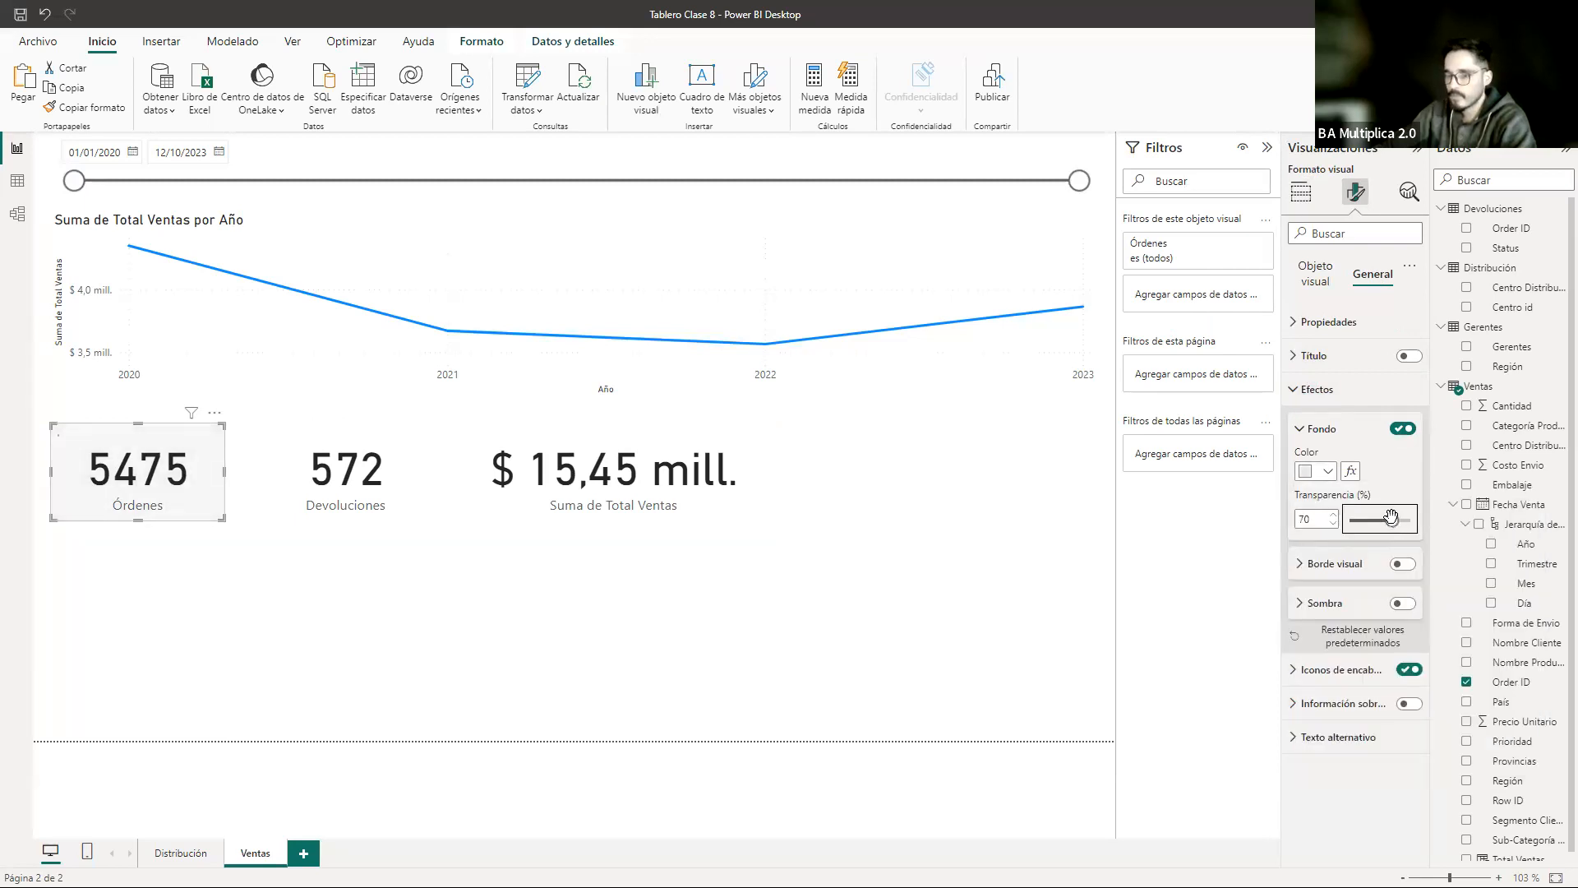
Step: Add a light grey visual border to the Órdenes card with corners rounded to 15 px
click(1402, 564)
click(1351, 565)
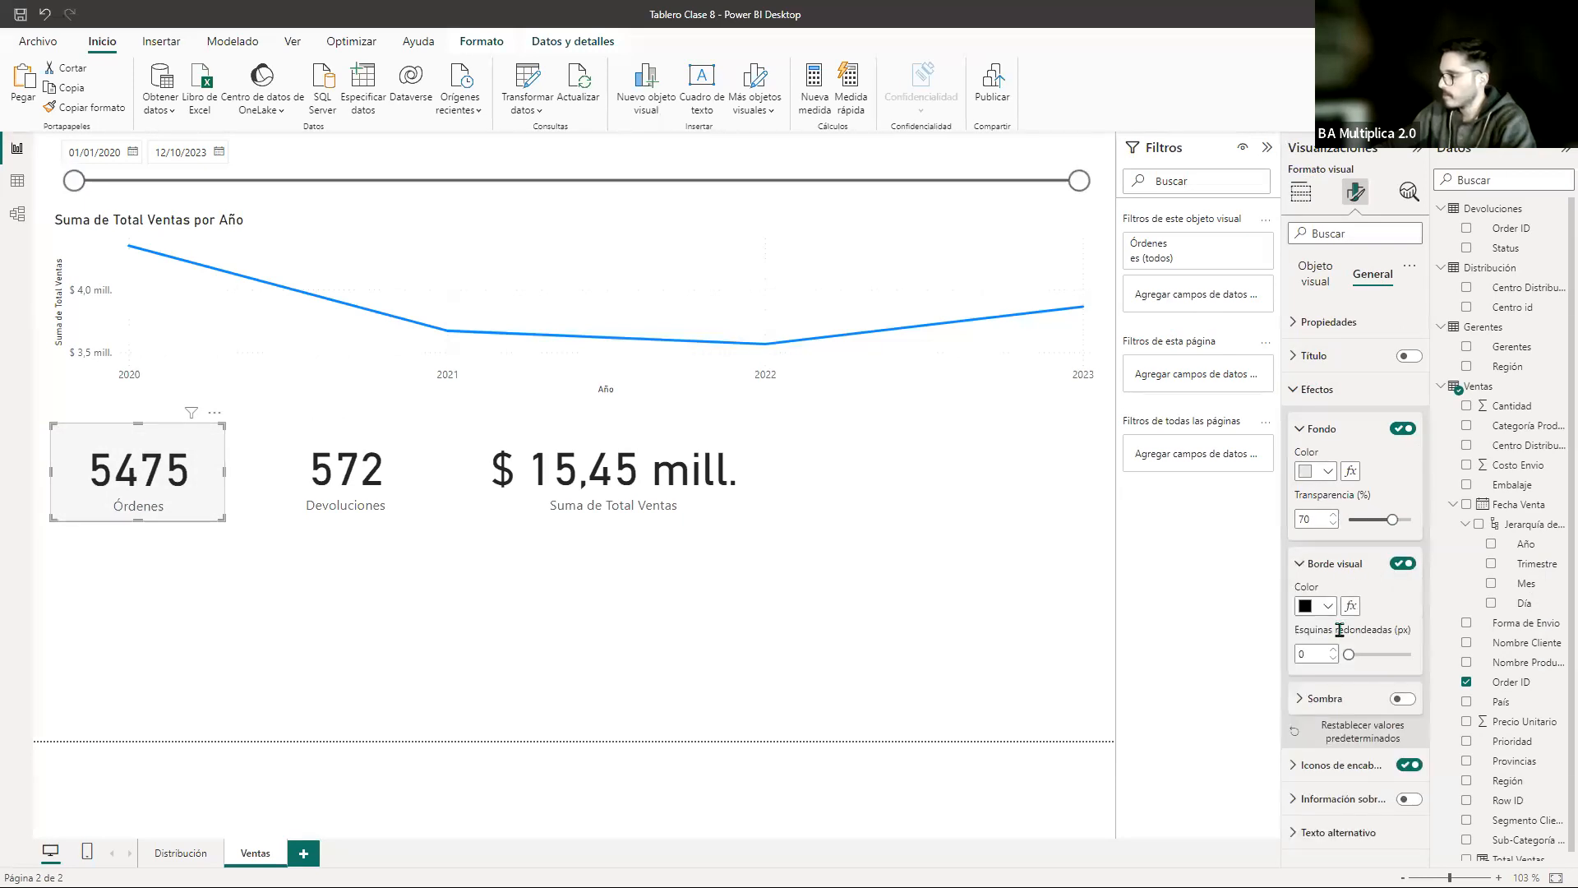
click(1327, 606)
click(1321, 390)
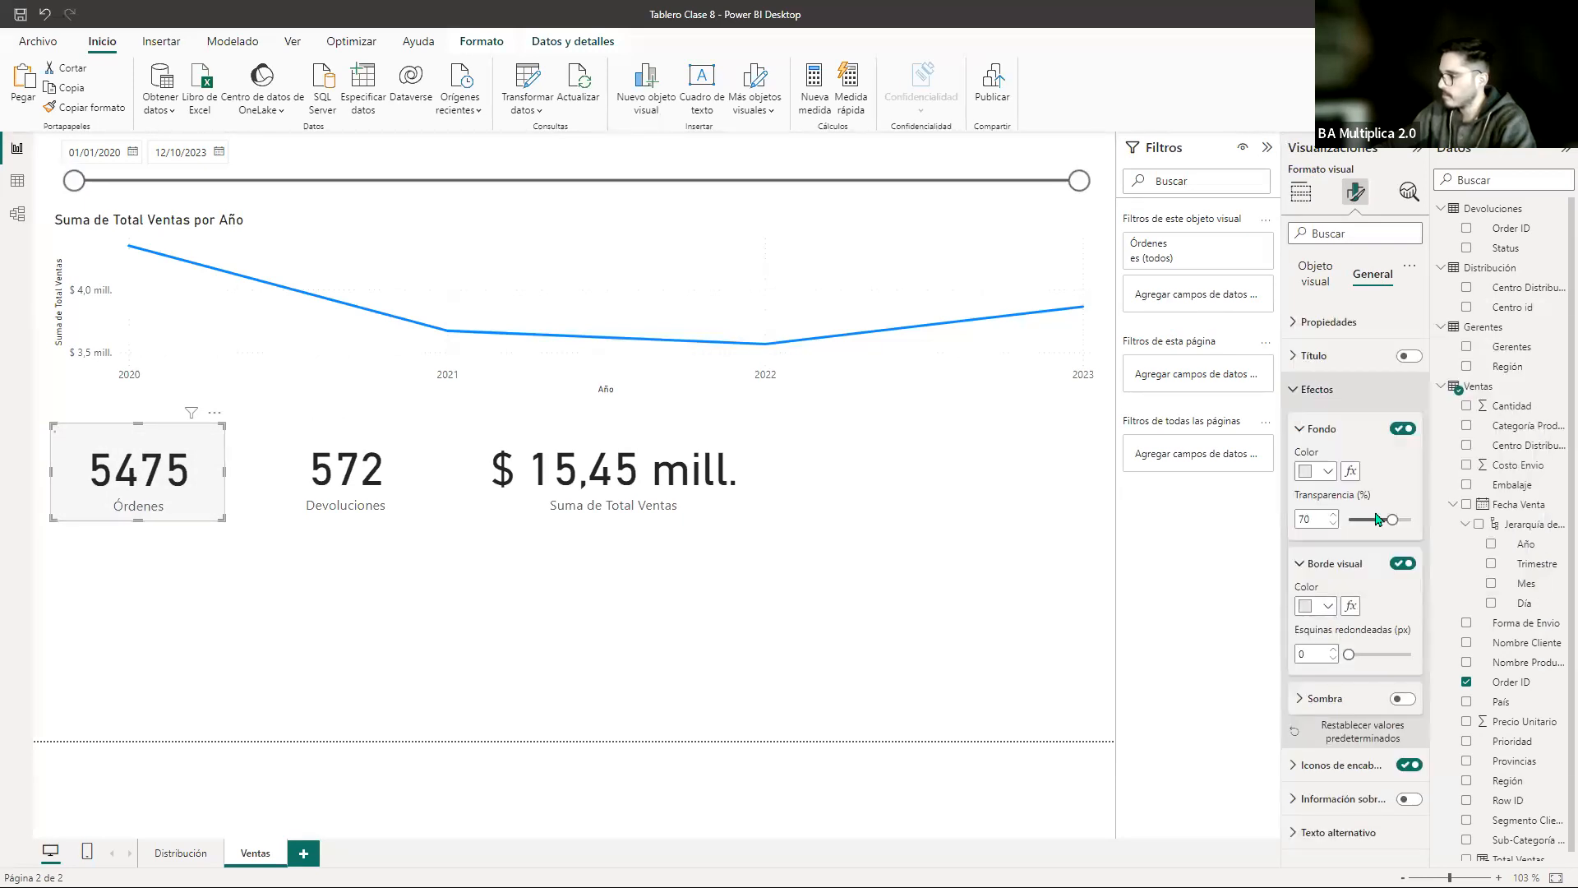
drag(1350, 655, 1373, 658)
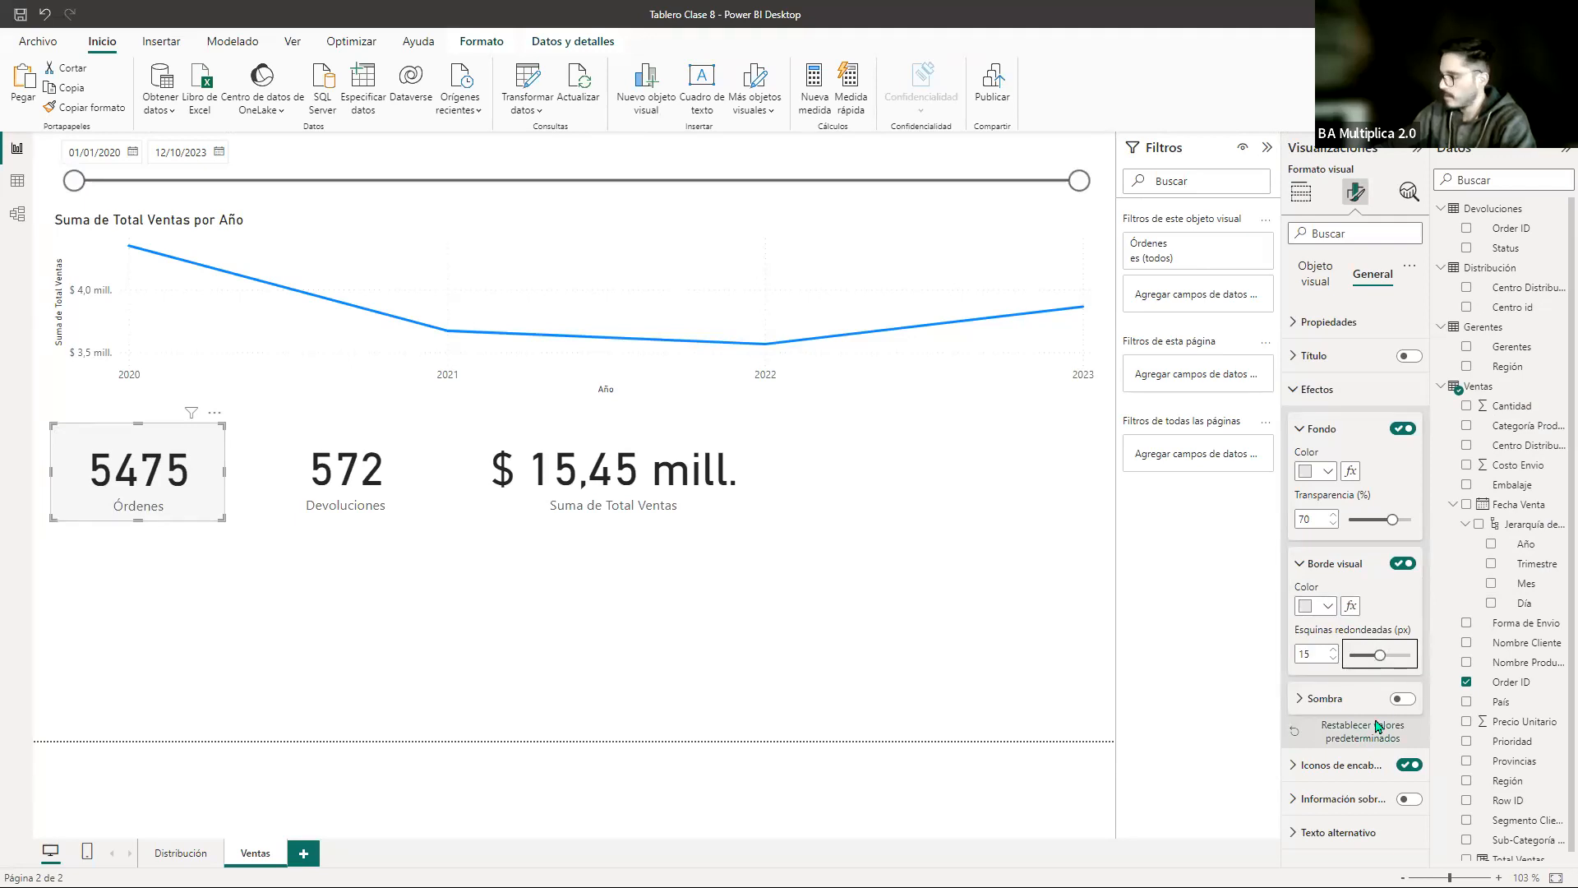
Step: Turn on an outer shadow for the Órdenes card and change its position to fall toward the lower left
click(1403, 699)
click(1340, 700)
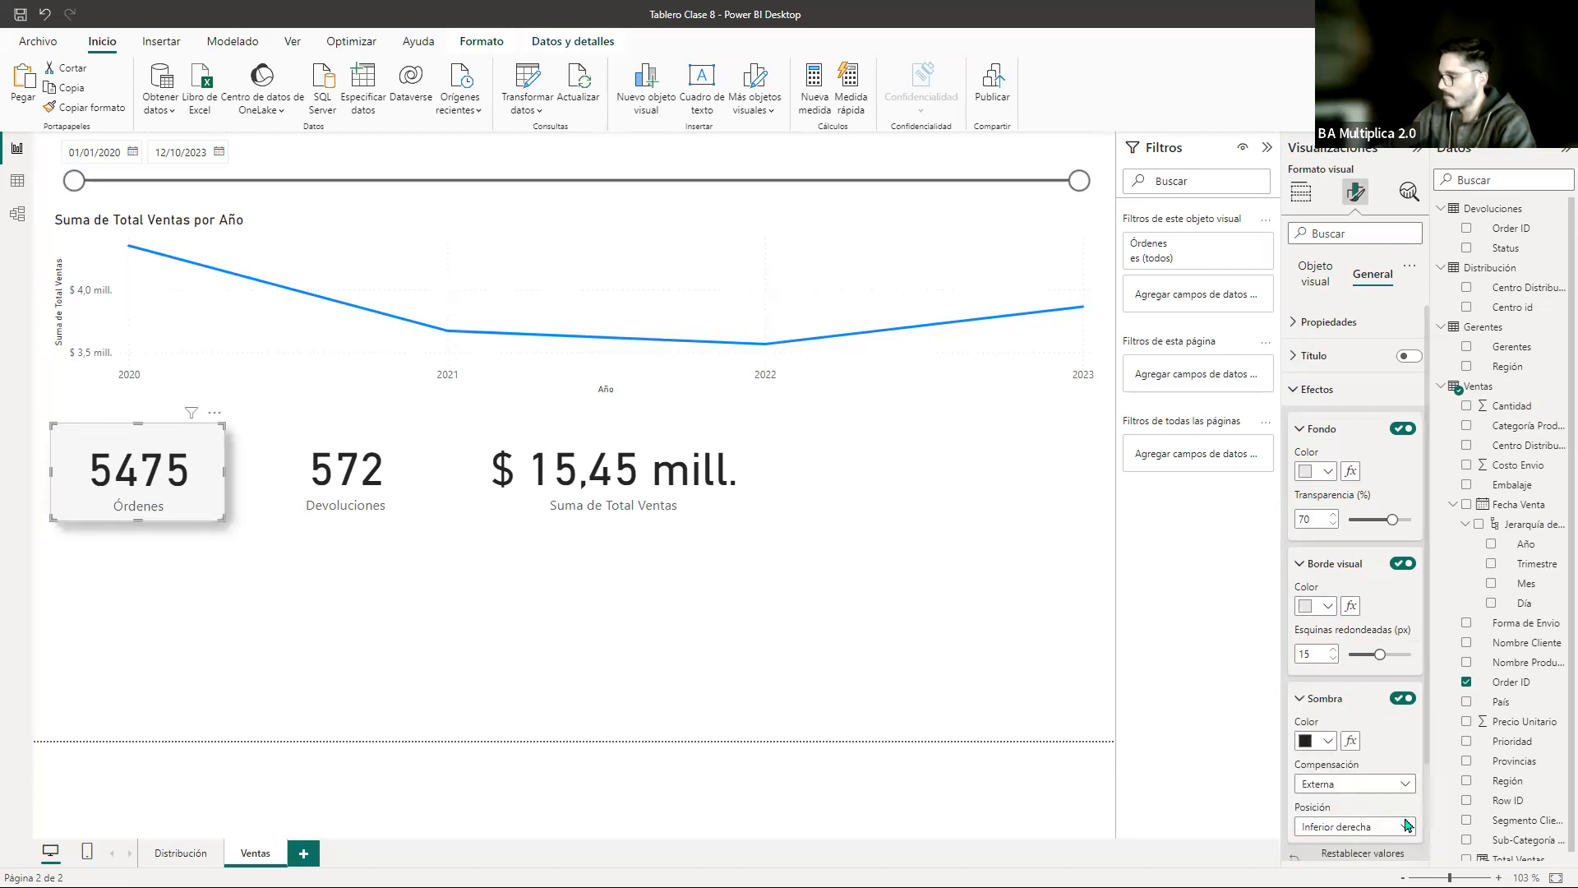
click(1408, 824)
click(1364, 683)
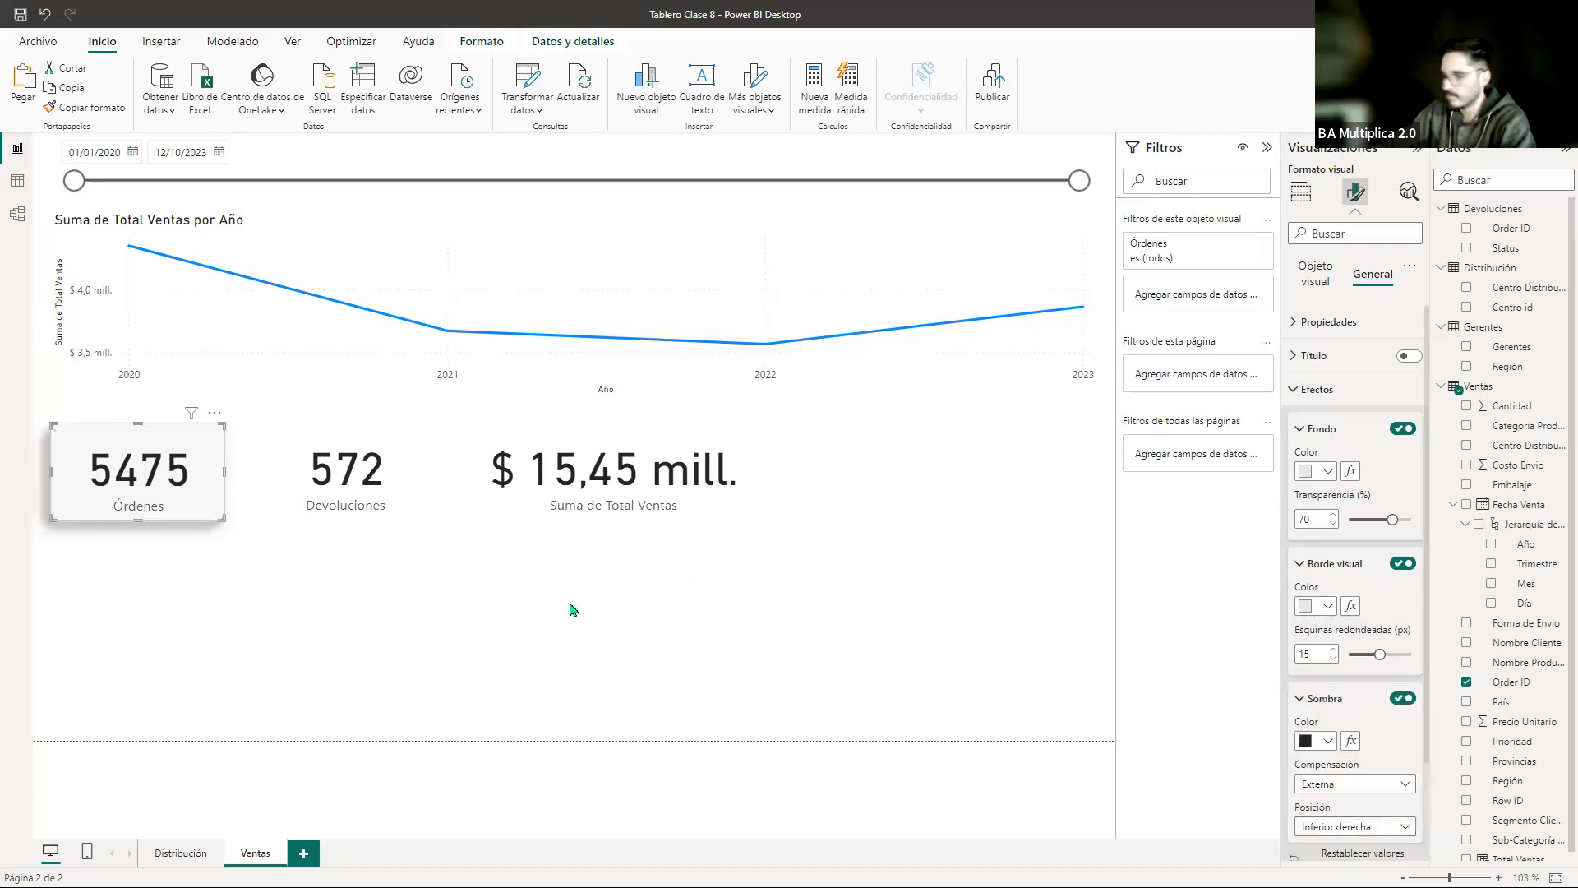
click(257, 592)
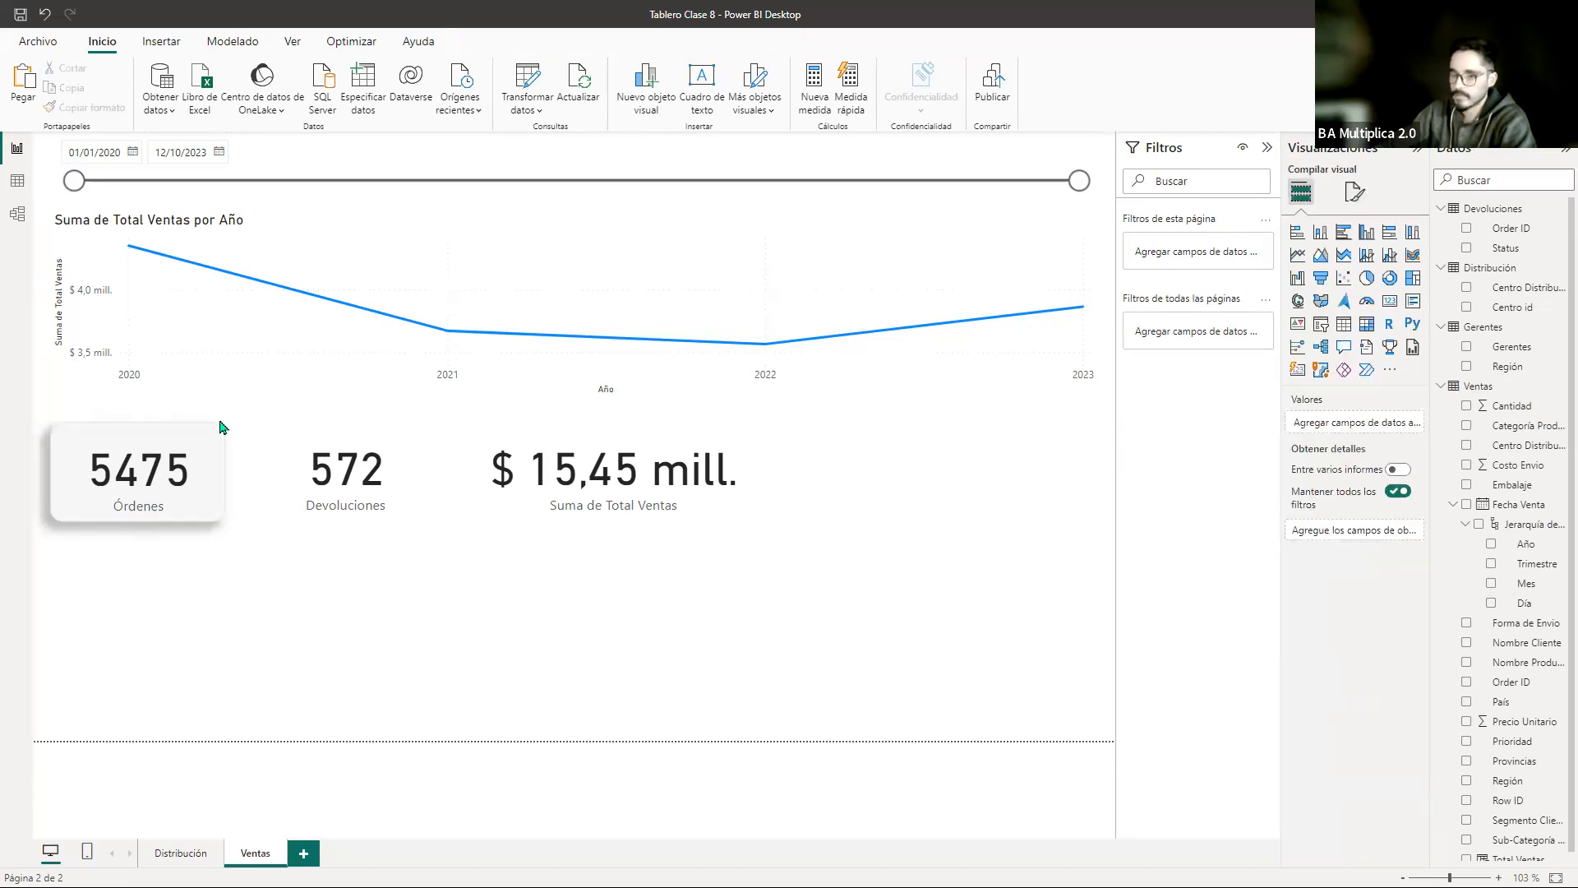
Step: Copy the Órdenes card's formatting to the Devoluciones and Total Ventas cards
click(138, 441)
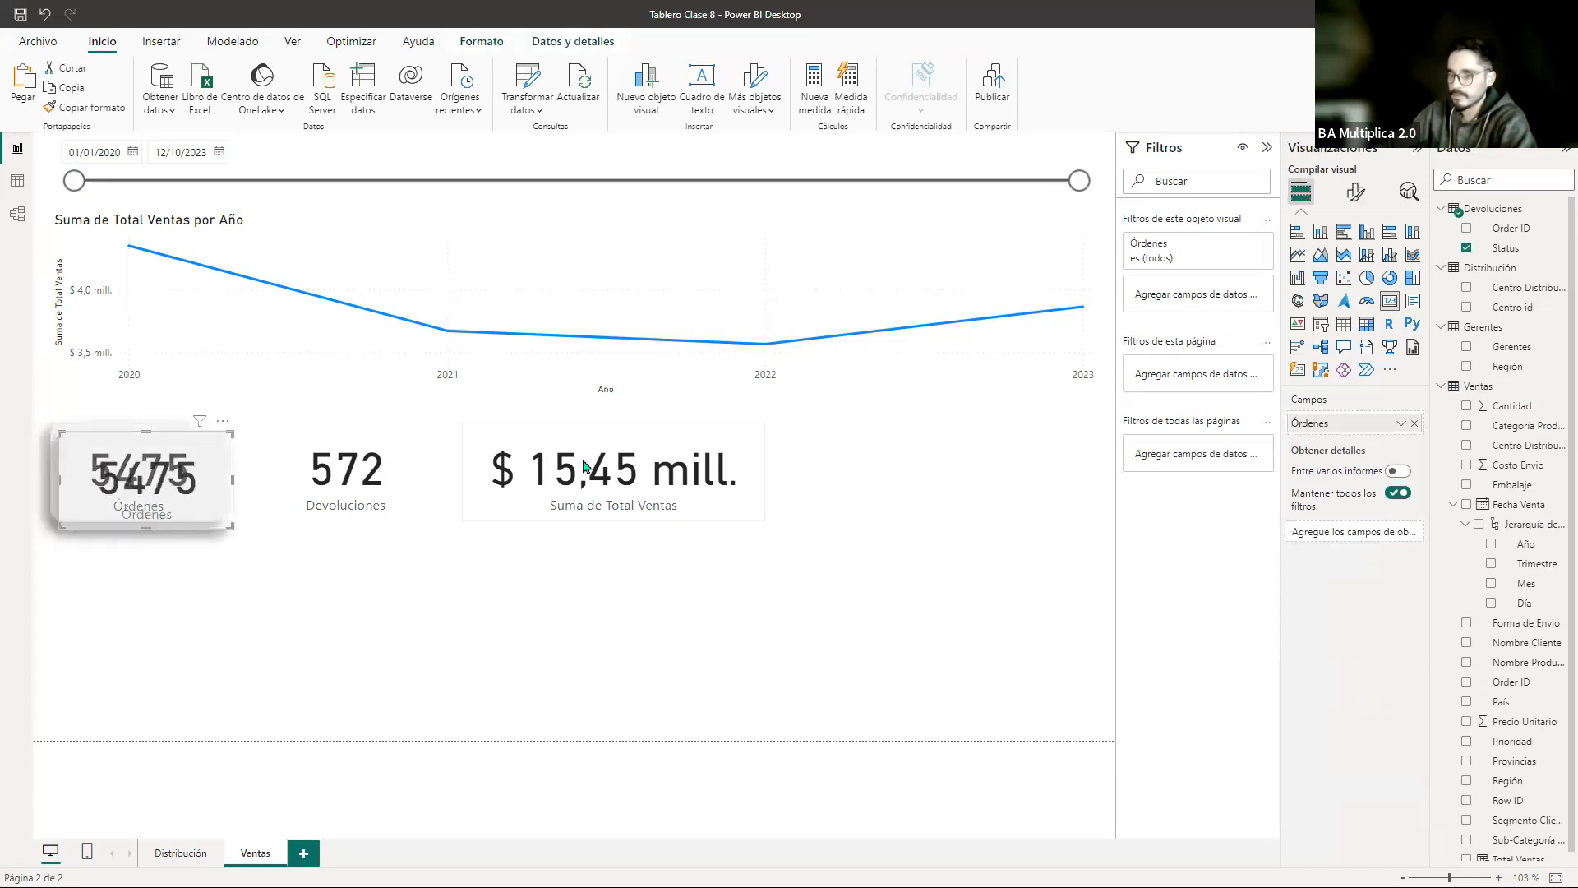
click(329, 509)
click(153, 475)
click(83, 107)
click(397, 476)
click(635, 473)
click(370, 470)
click(92, 107)
click(729, 516)
click(768, 614)
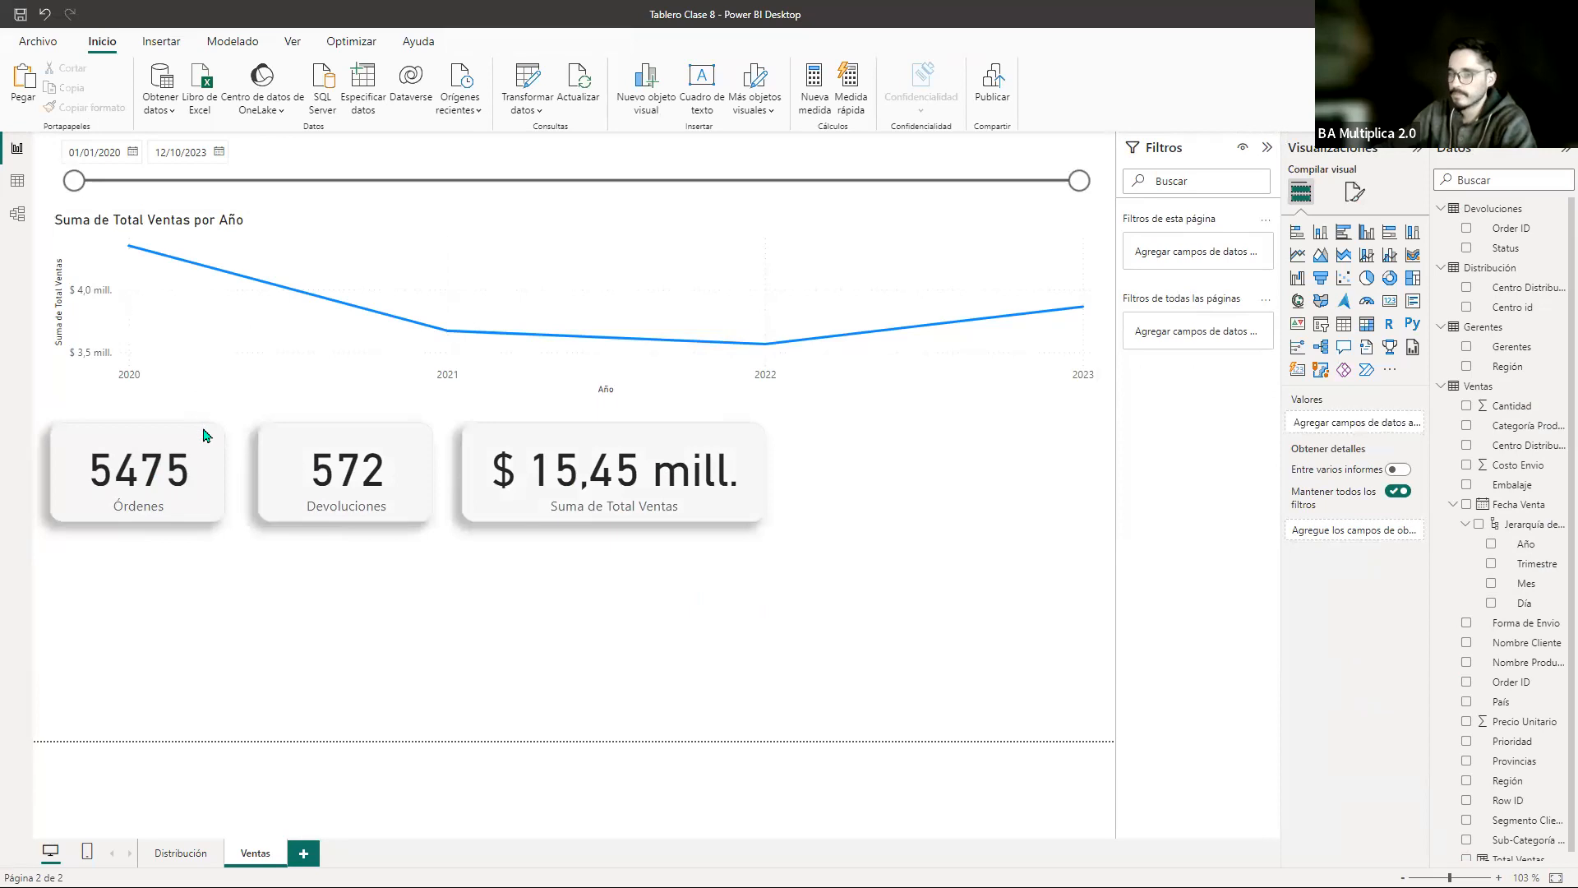
Step: Copy the Órdenes card's formatting to the Total Ventas line chart
click(72, 247)
click(82, 438)
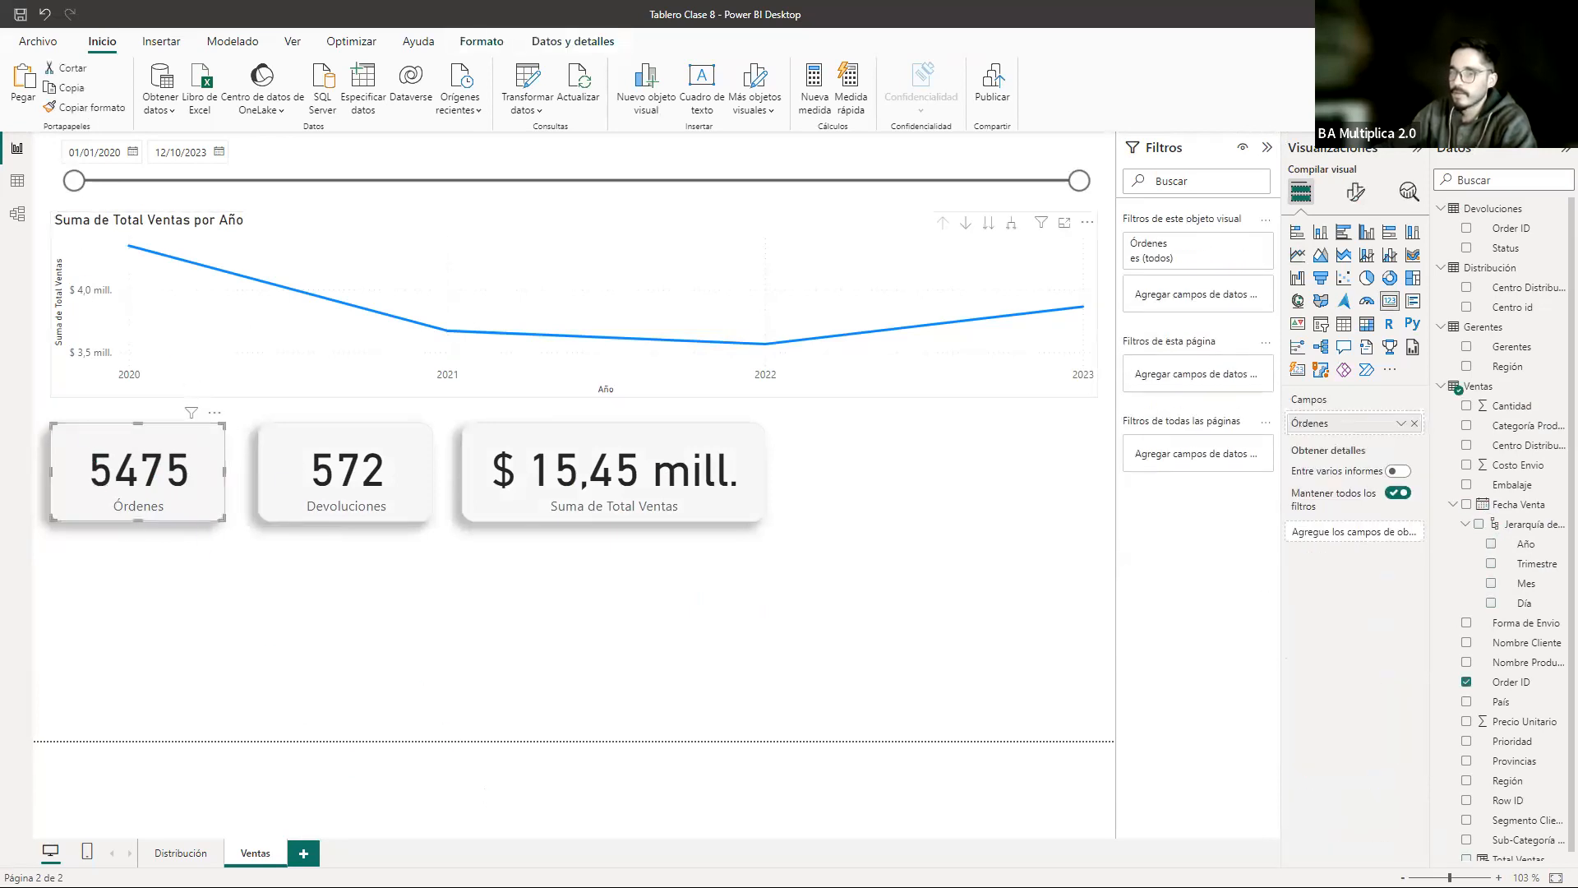
click(89, 107)
click(74, 249)
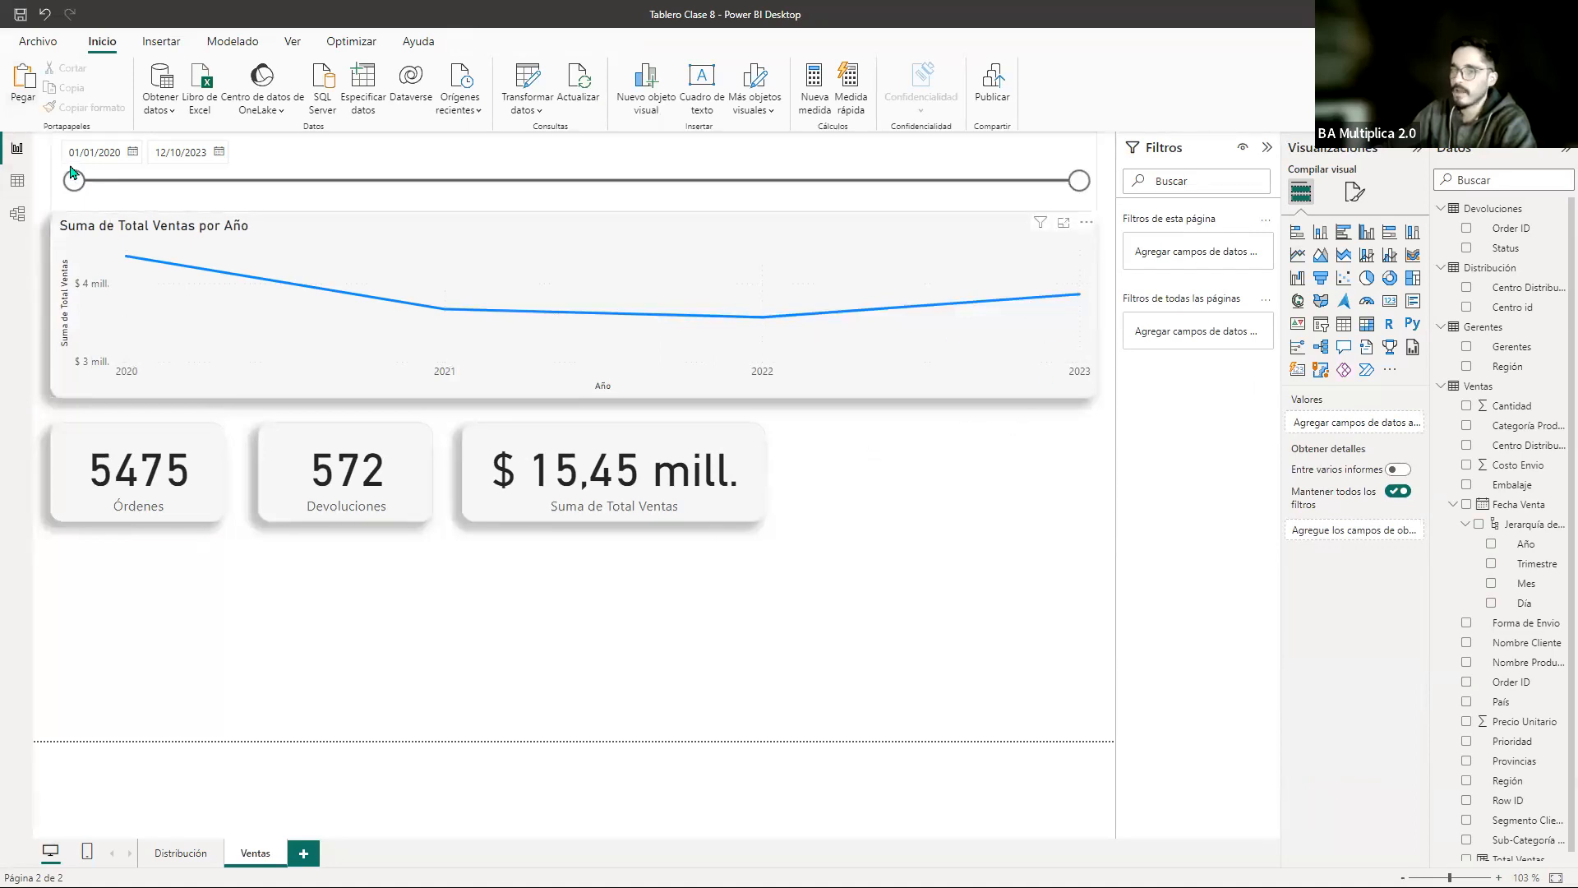
Step: Copy the line chart's formatting to the date slicer
click(61, 227)
click(74, 108)
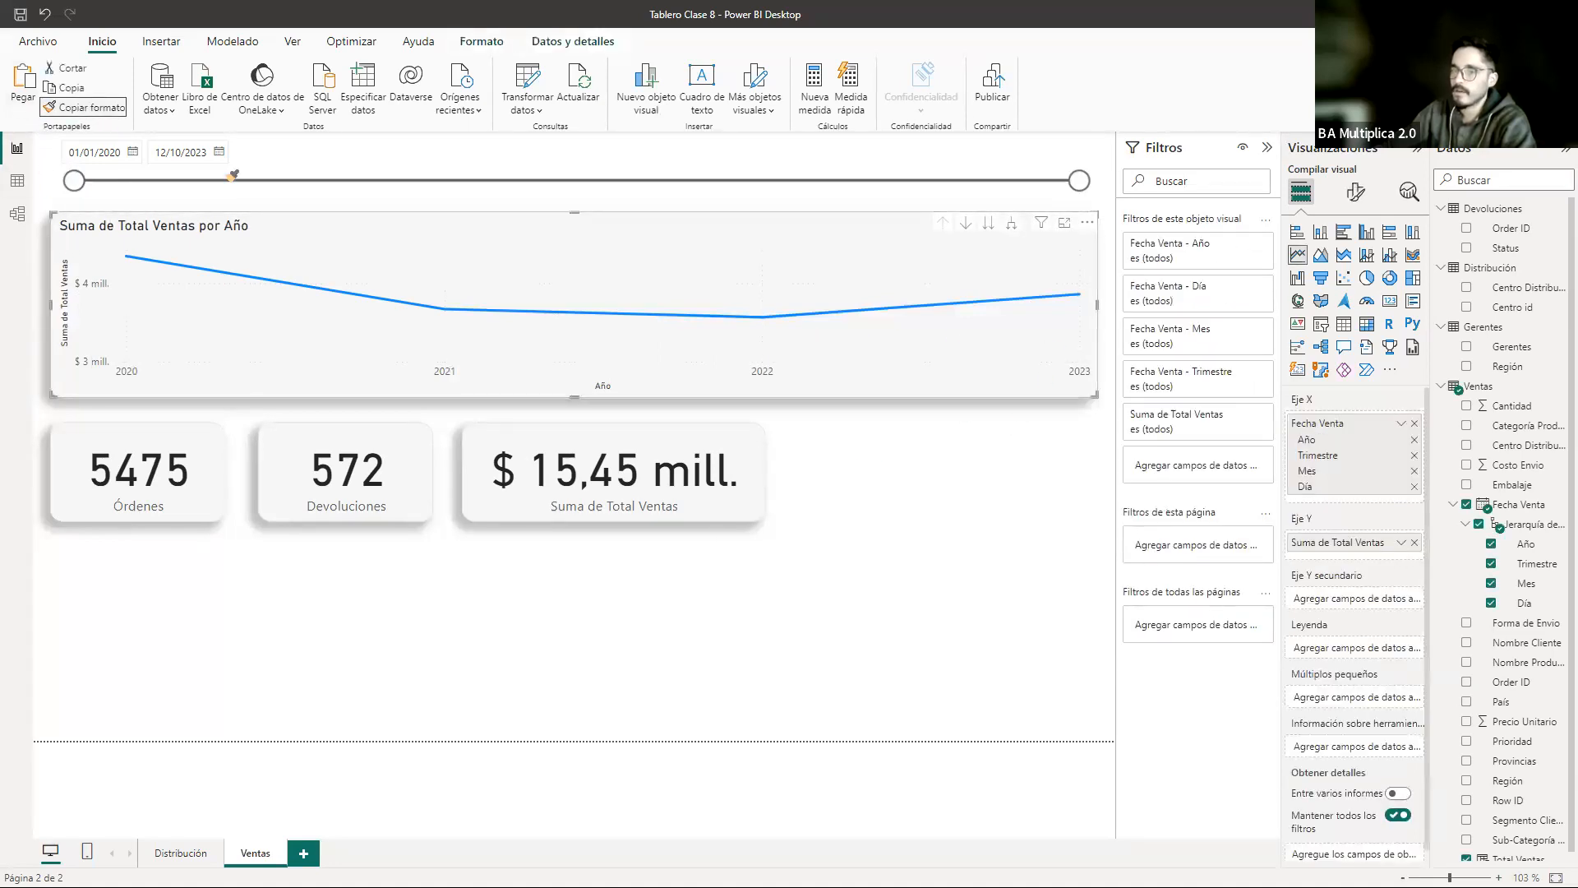
click(217, 200)
Step: Select the line chart and the three cards together and move them slightly down, leaving a gap below the date slicer
click(907, 516)
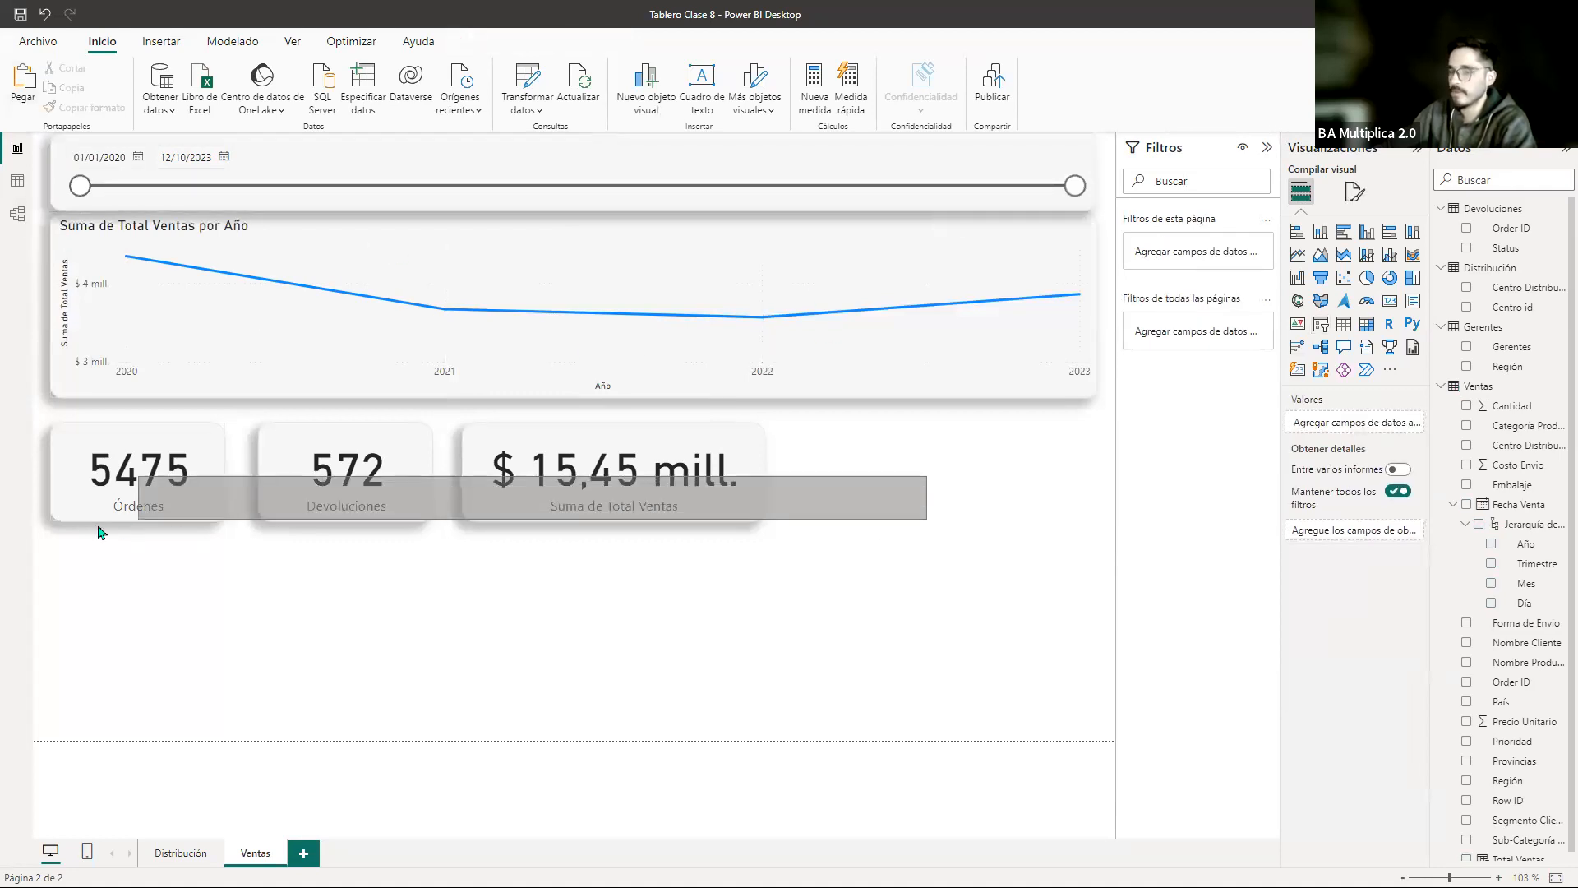
click(117, 380)
click(188, 454)
ctrl+click(310, 454)
ctrl+click(508, 453)
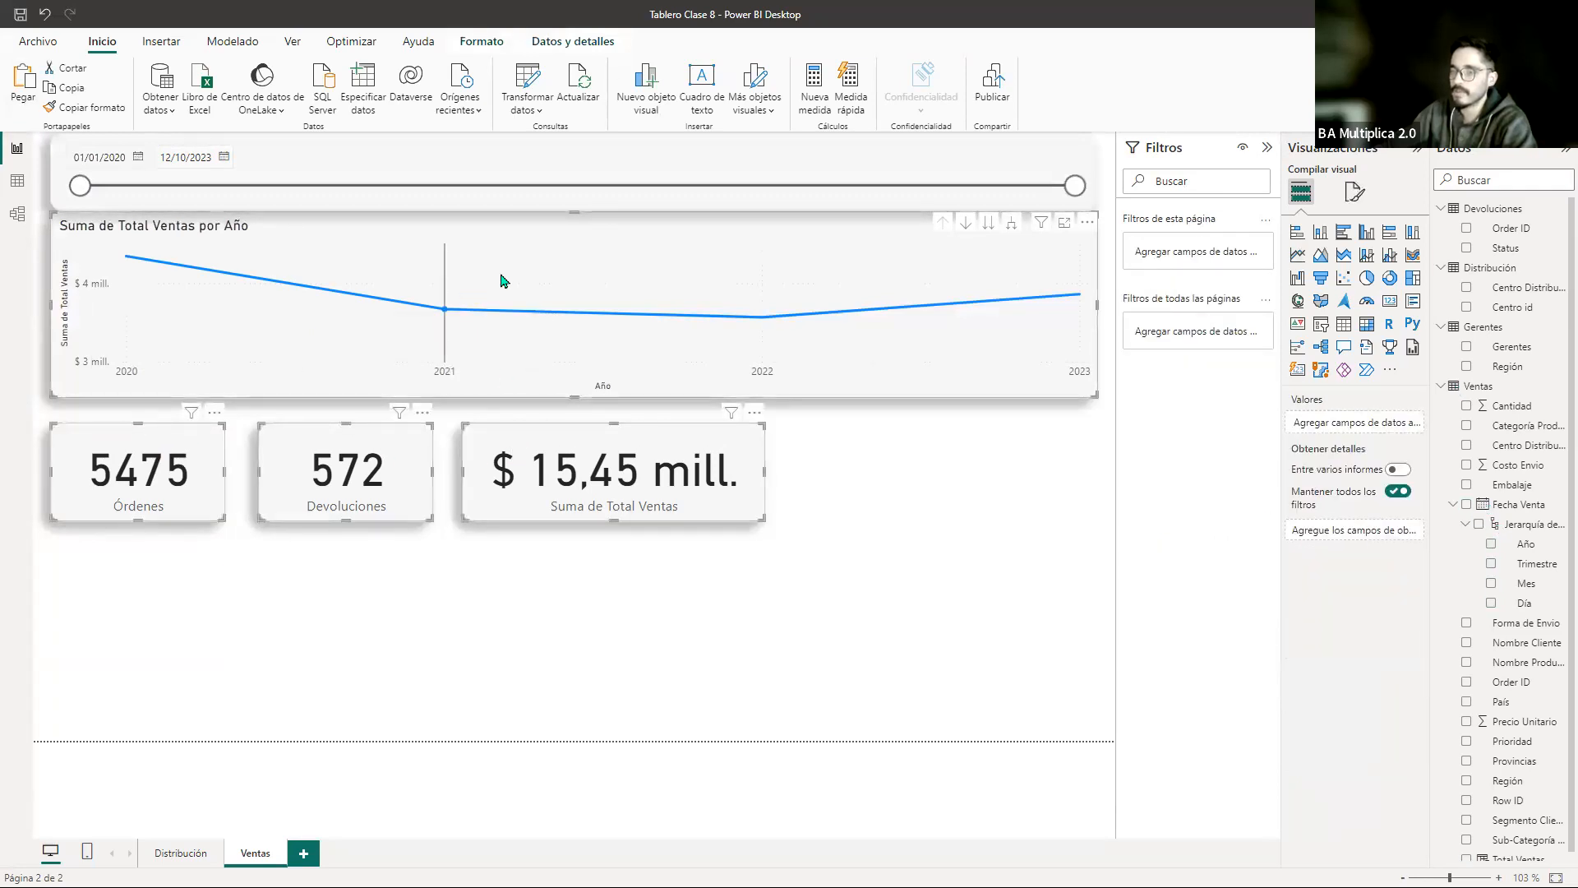
drag(503, 265, 504, 282)
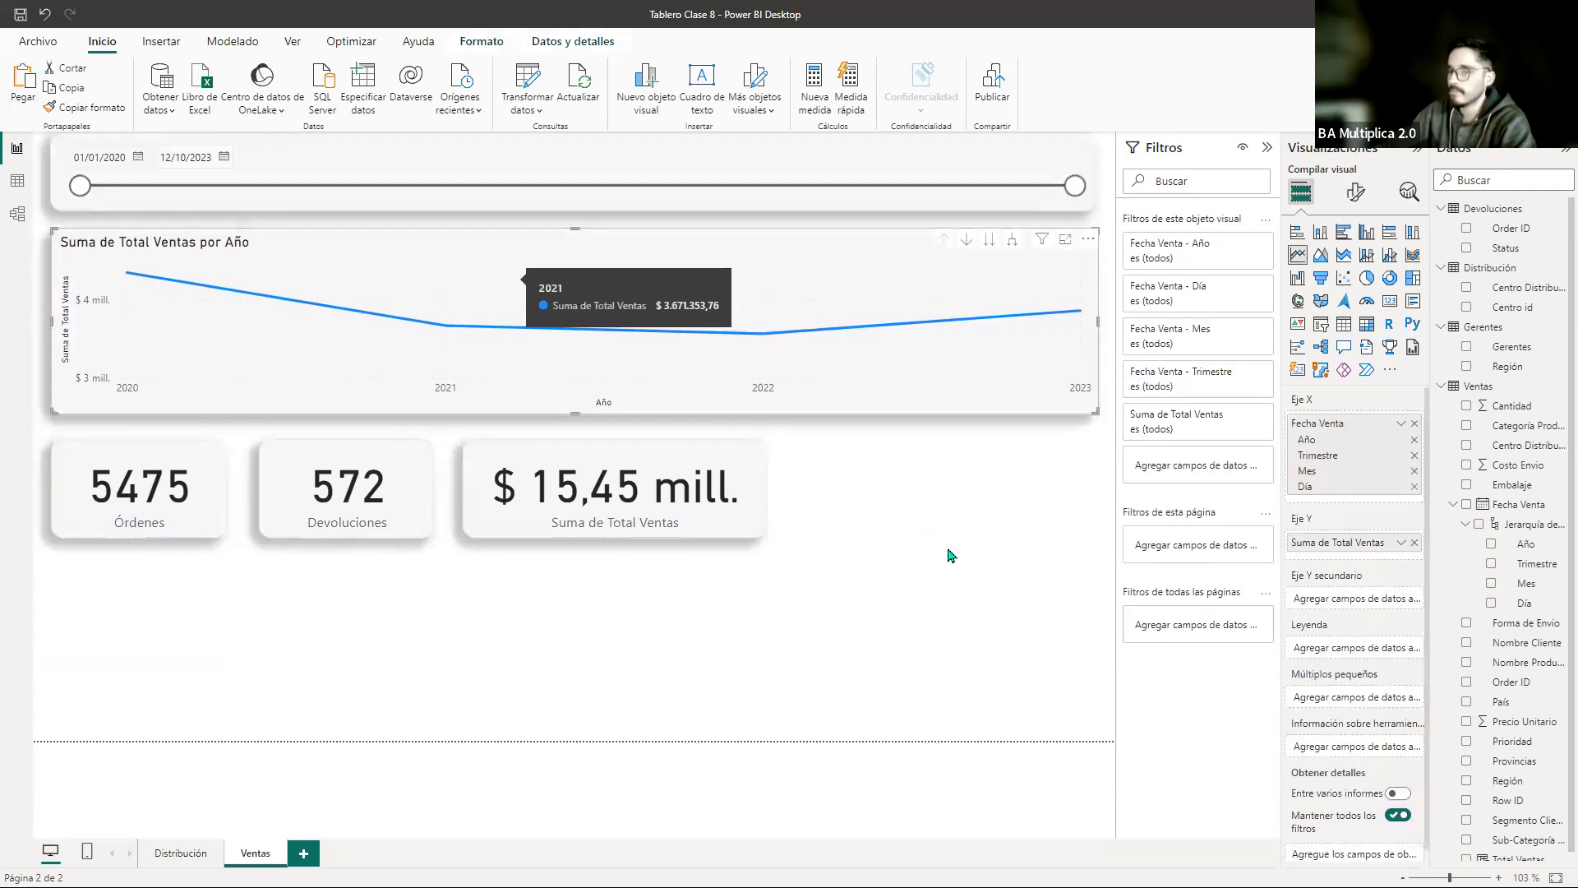
Step: Add a slicer for the Ventas table's Región field below the cards and widen it so the region names fit
click(948, 549)
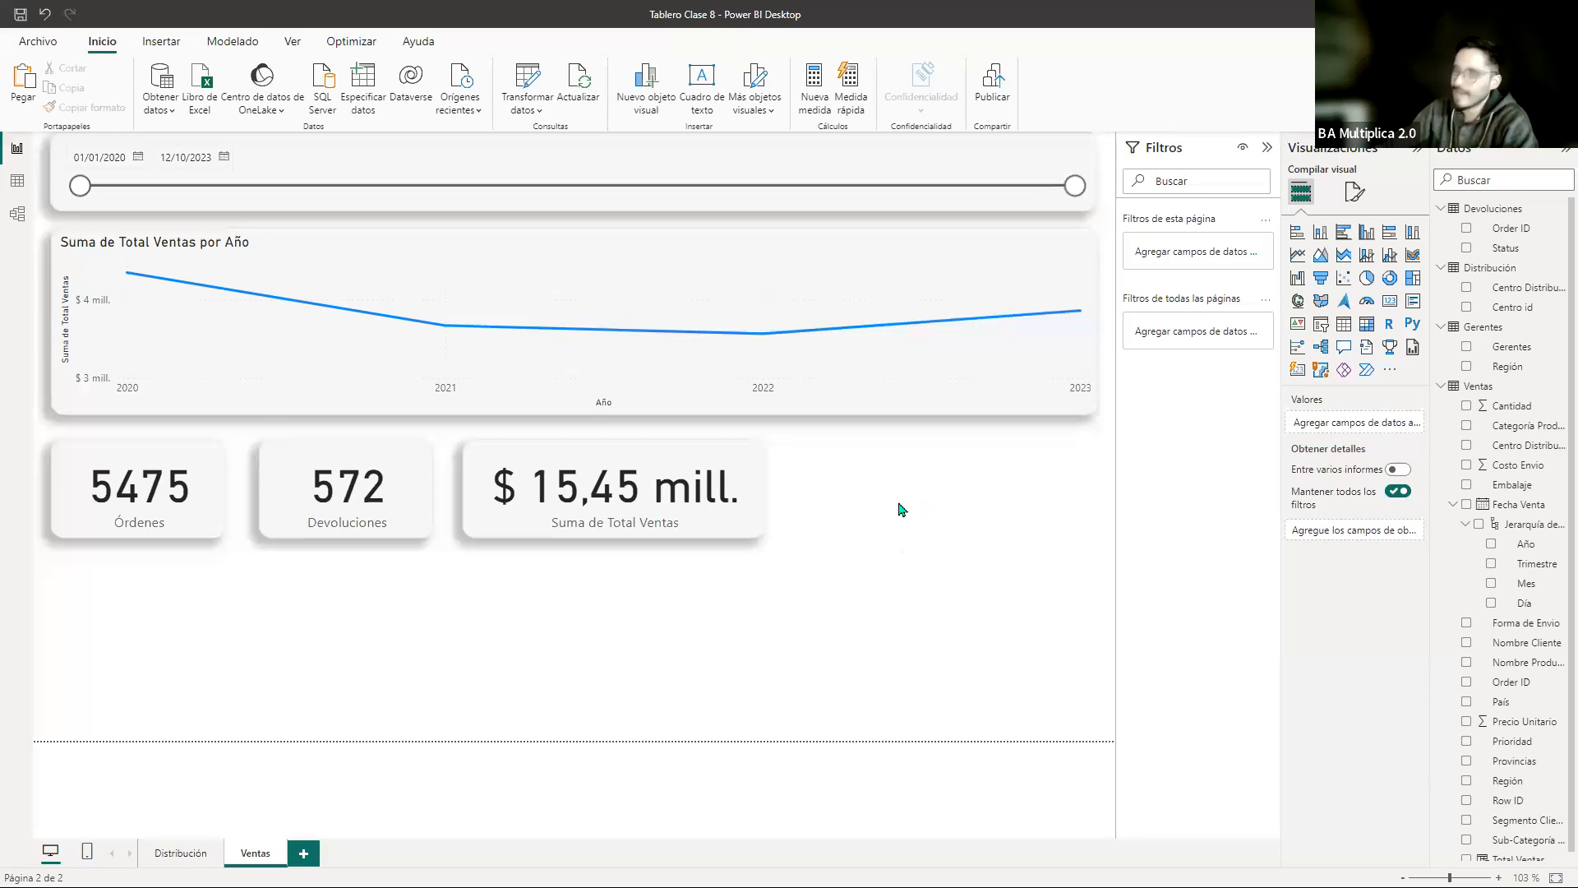
click(1322, 329)
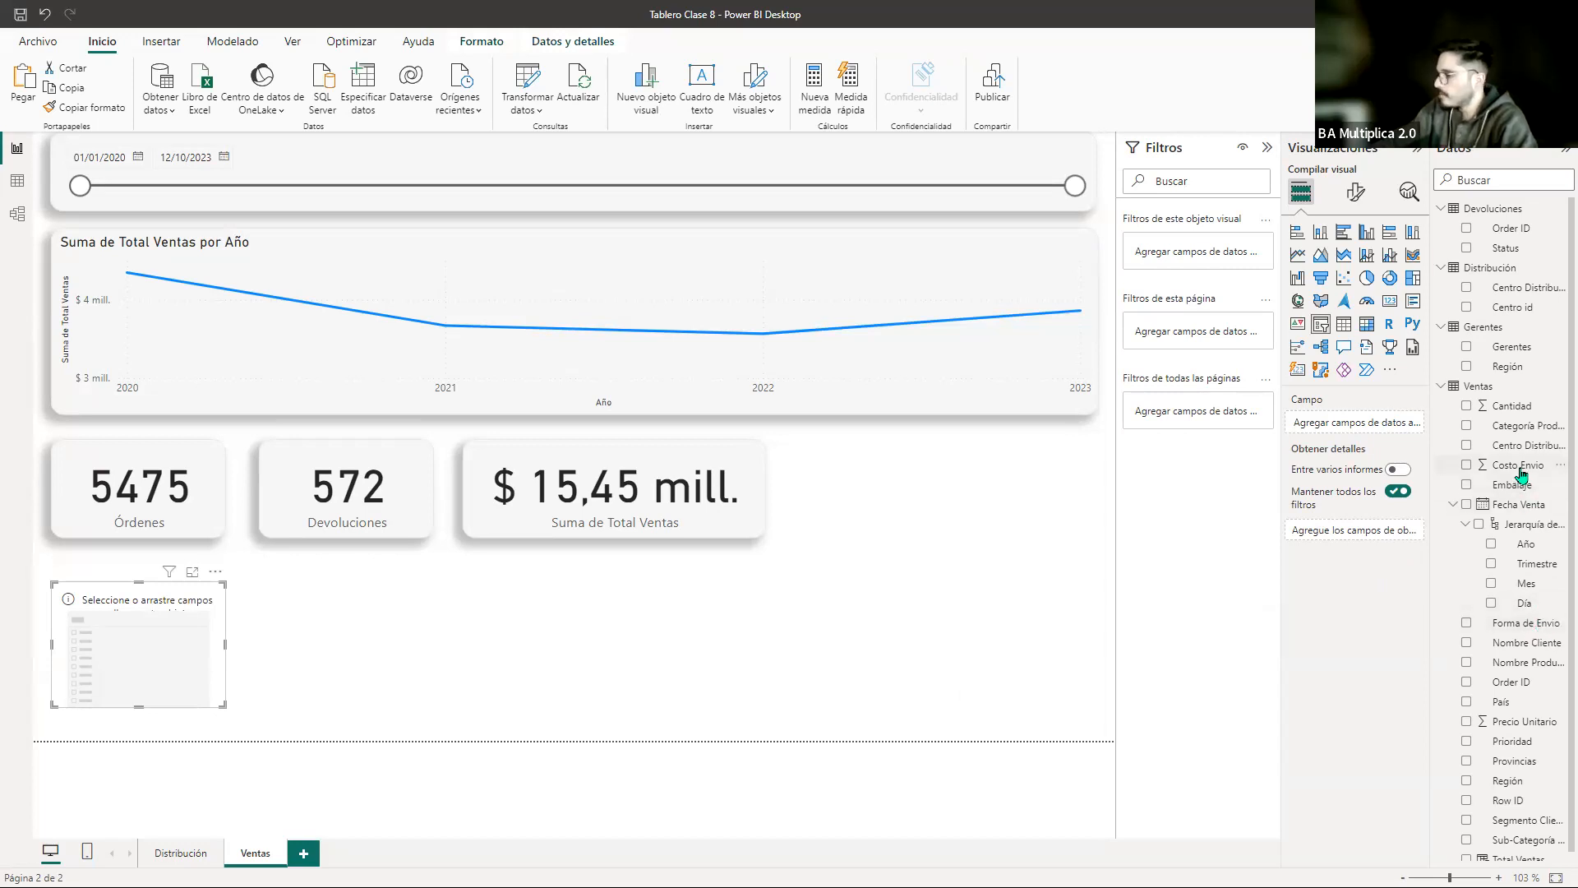
scroll(1552, 637, down, 1)
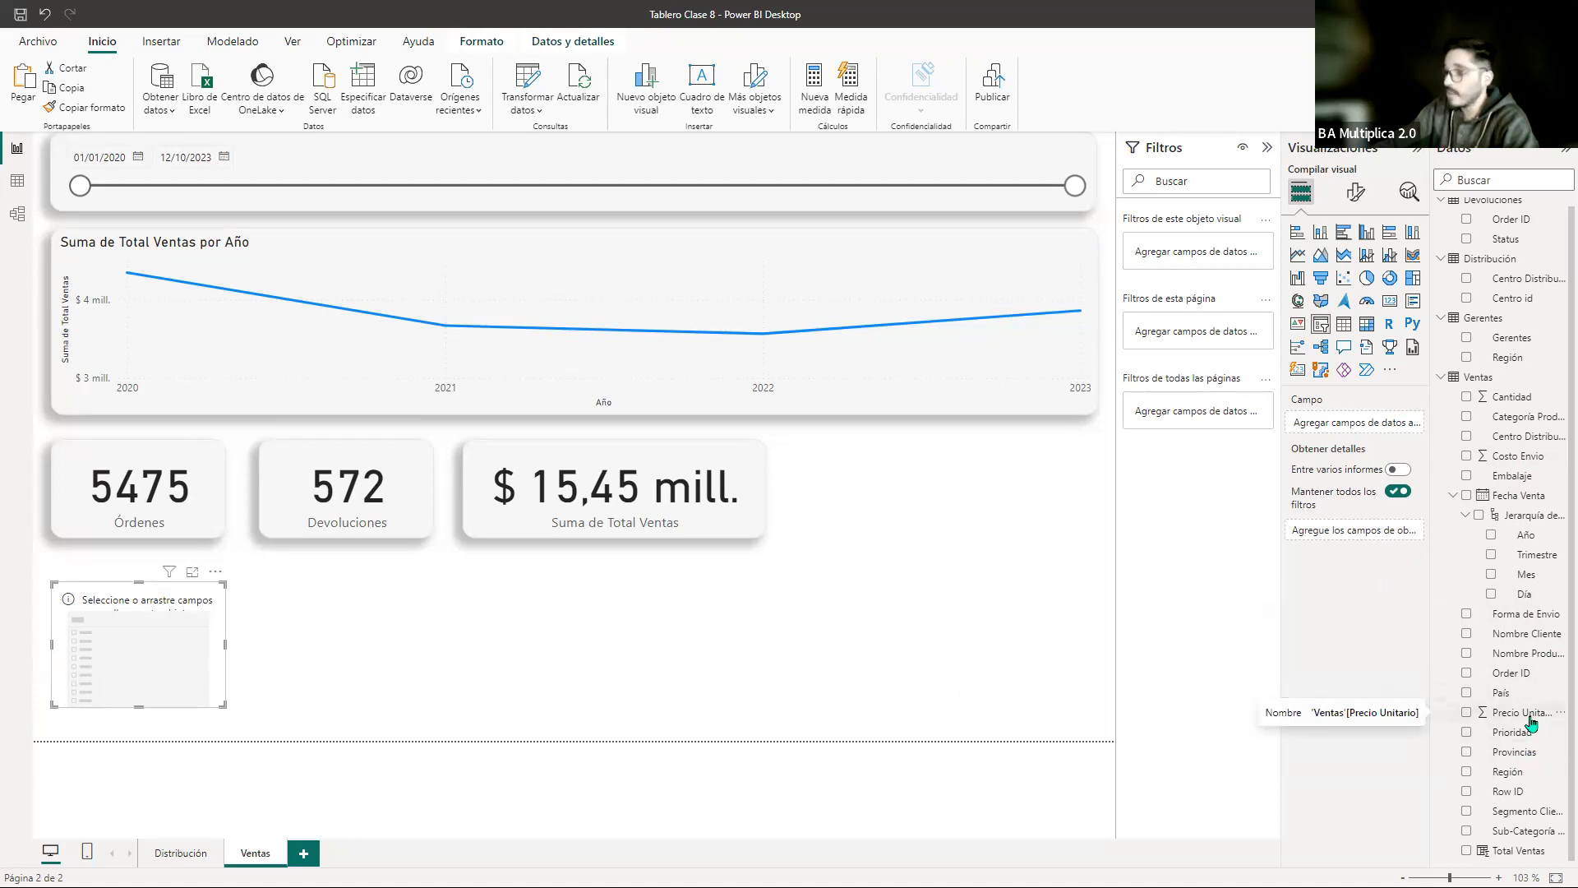
drag(1509, 774, 100, 638)
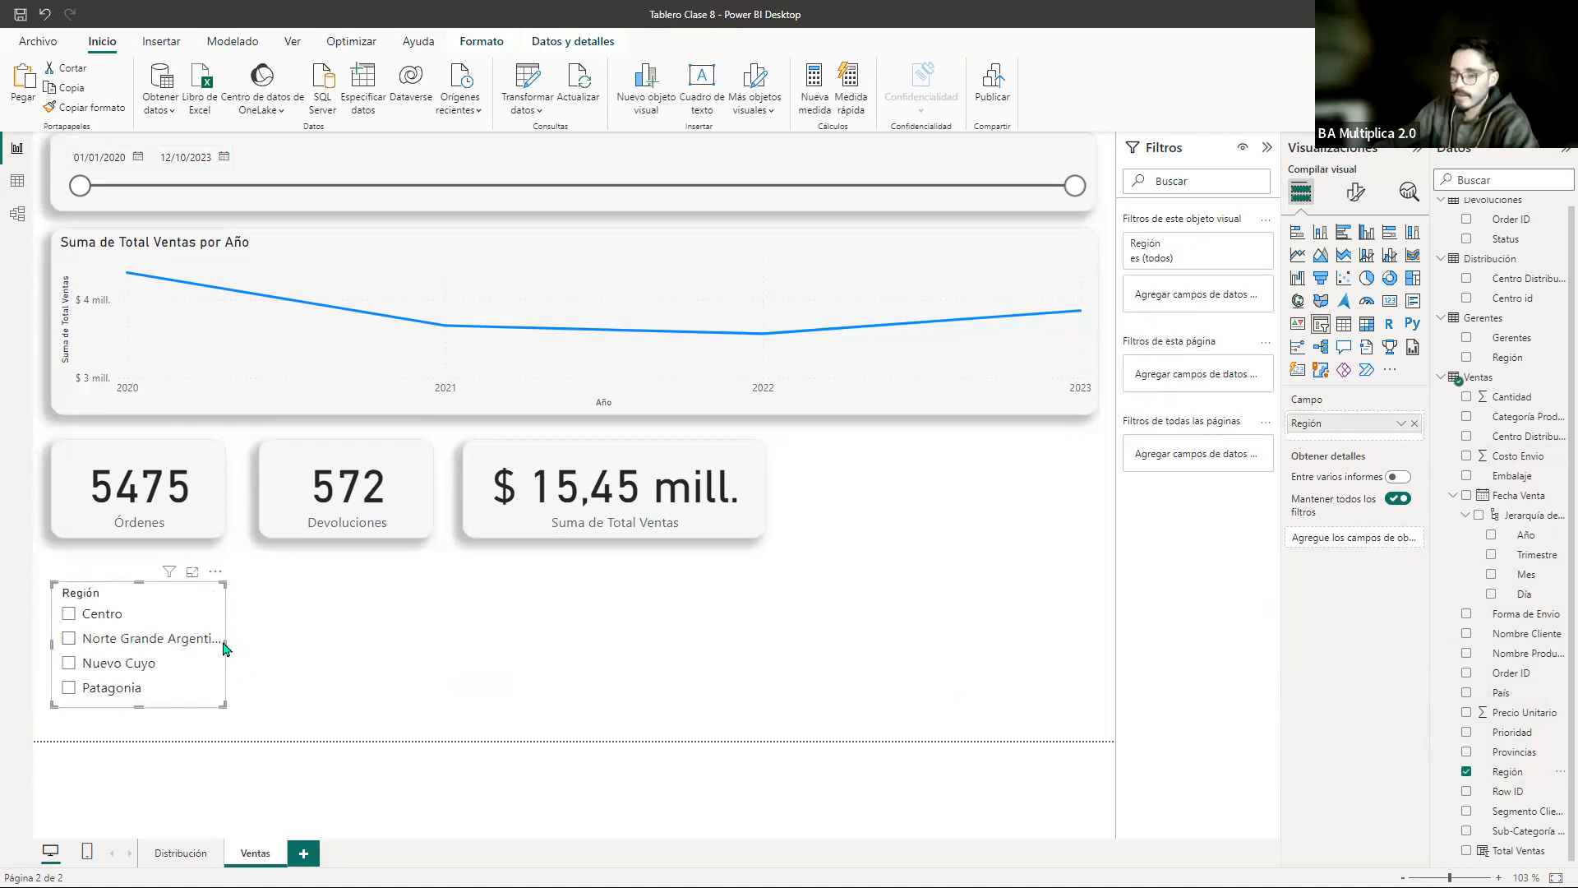
drag(226, 645, 328, 645)
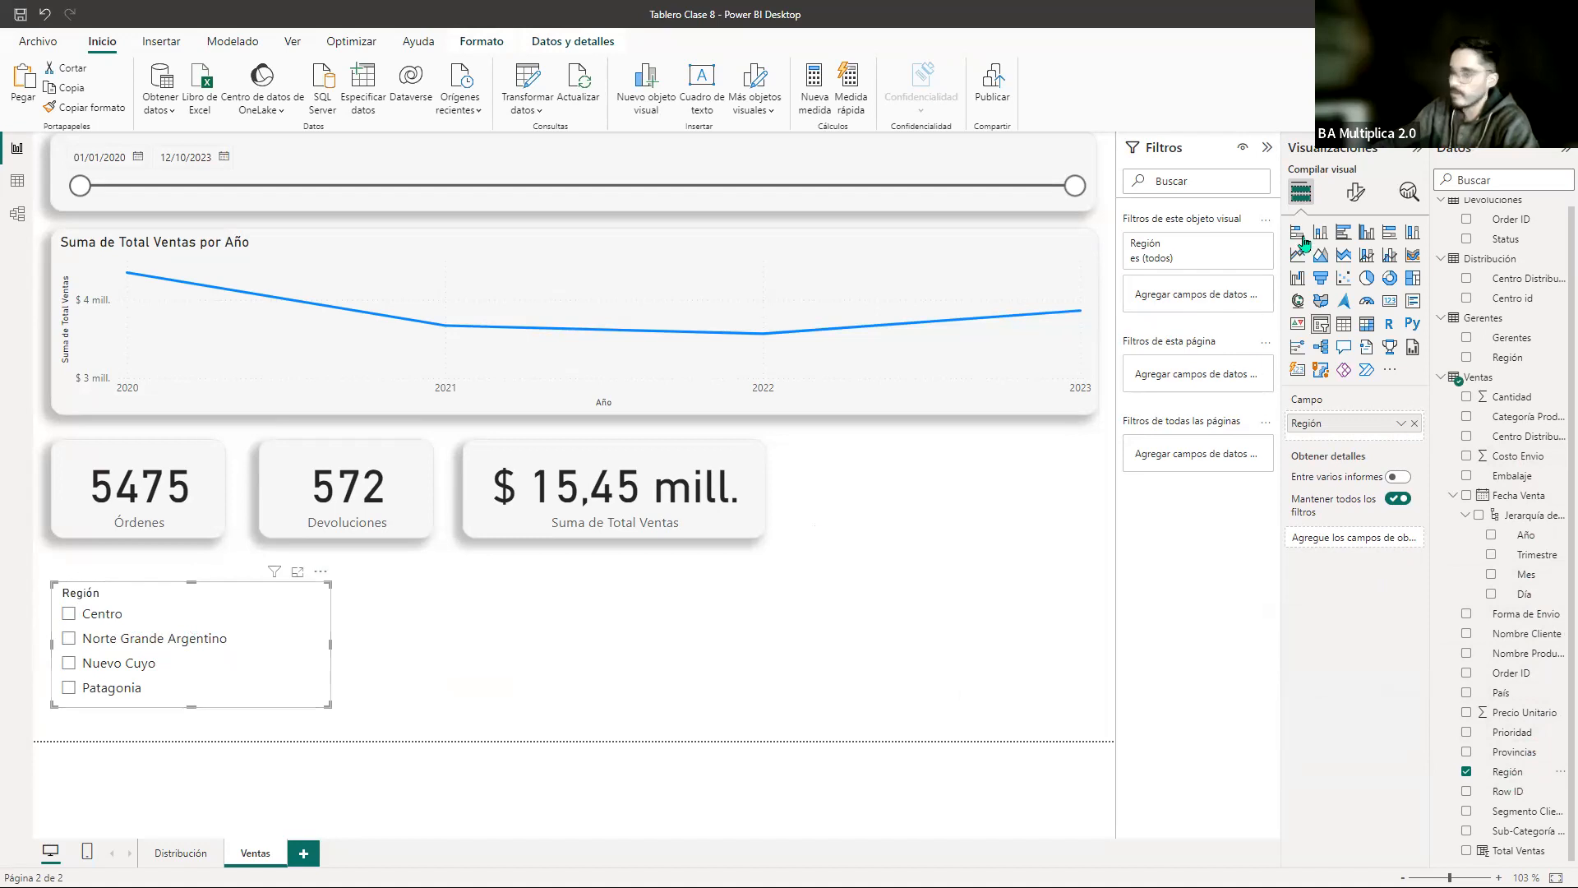
Step: Set the Región slicer's style to Mosaico and place it beside the Total Ventas card
click(1361, 192)
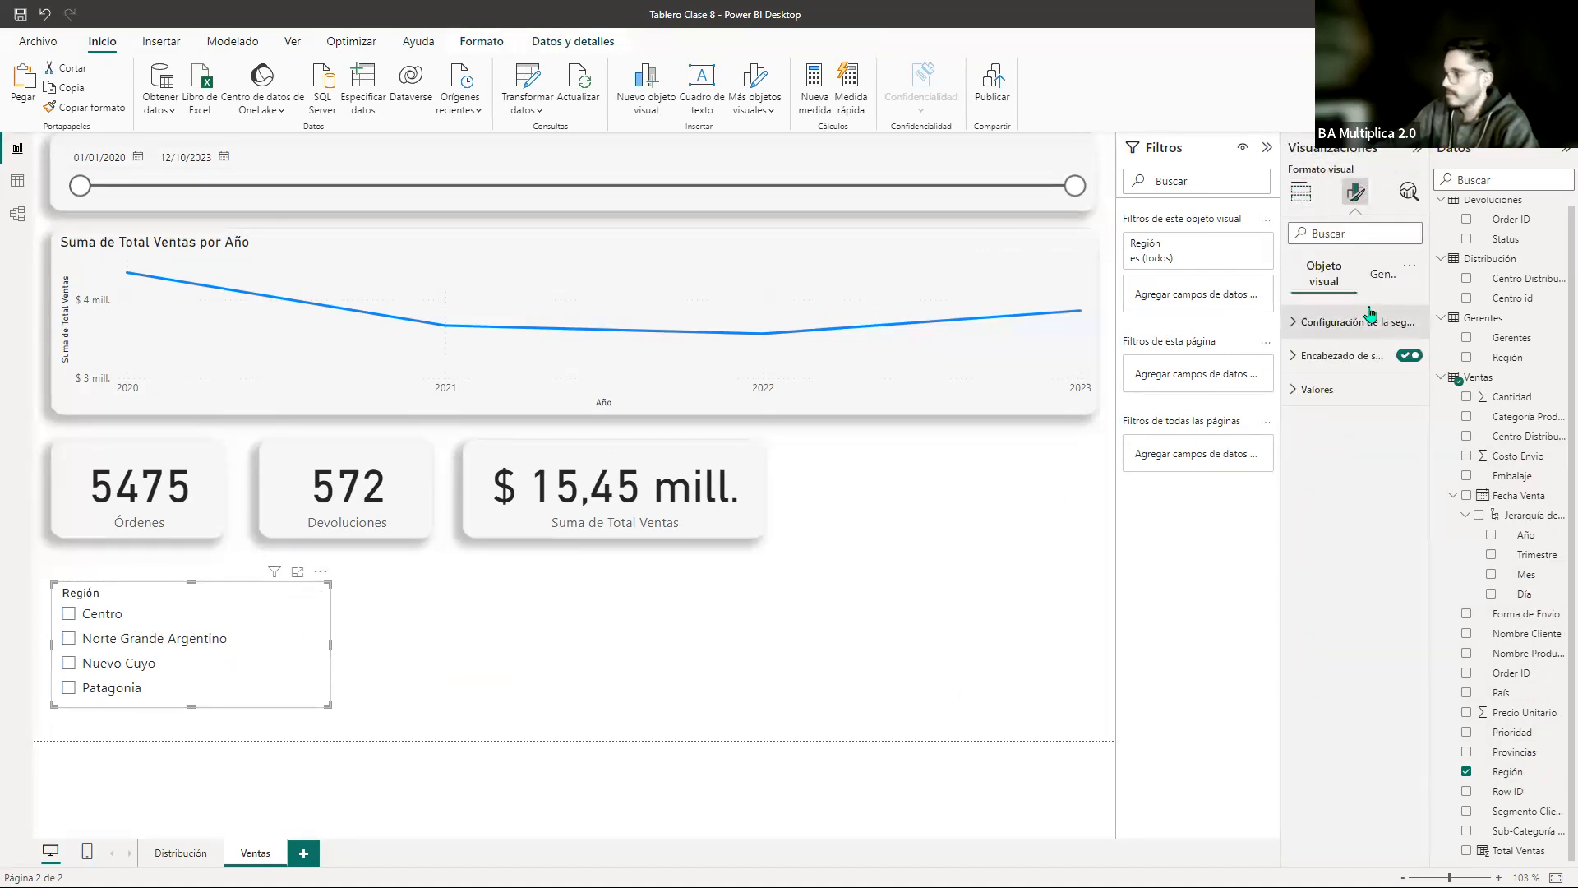
click(1384, 275)
click(1317, 273)
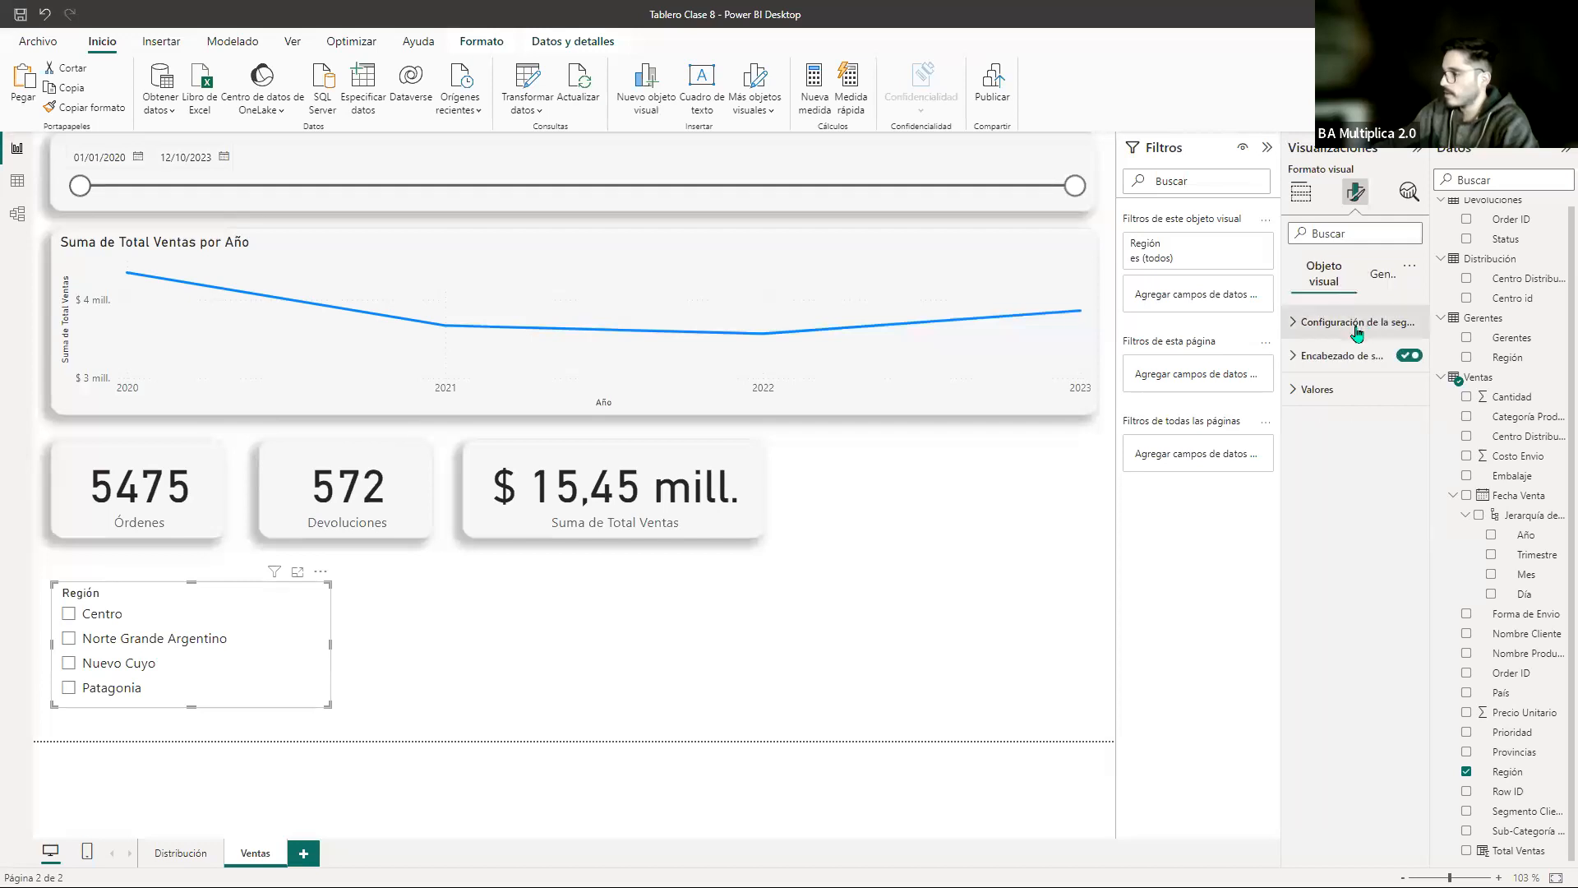
click(1352, 321)
click(1406, 405)
click(1344, 444)
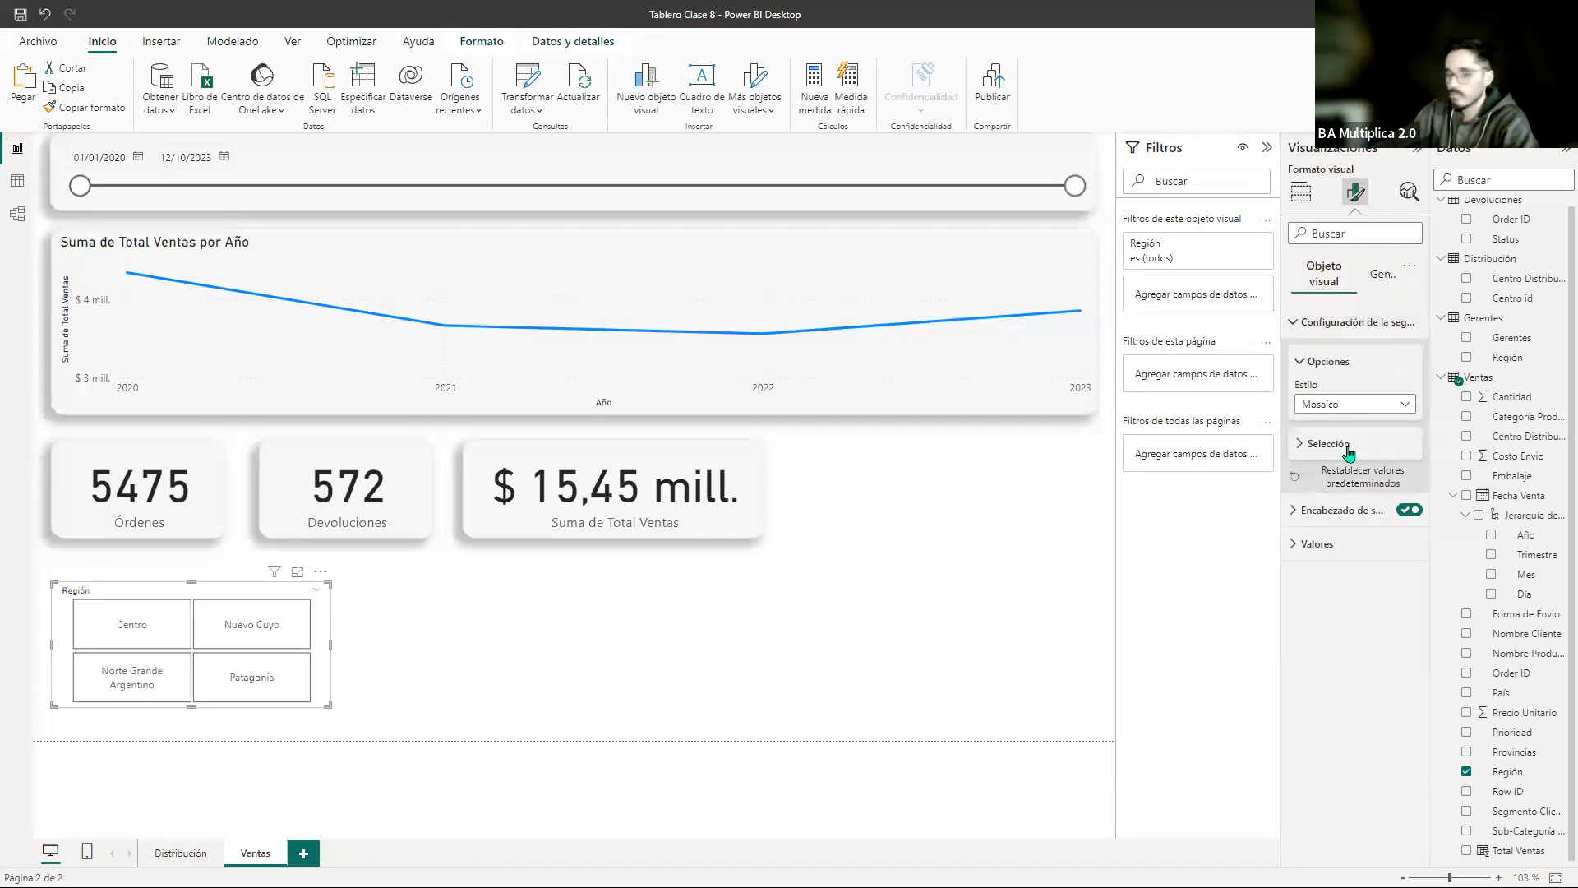
drag(220, 590, 958, 444)
click(638, 616)
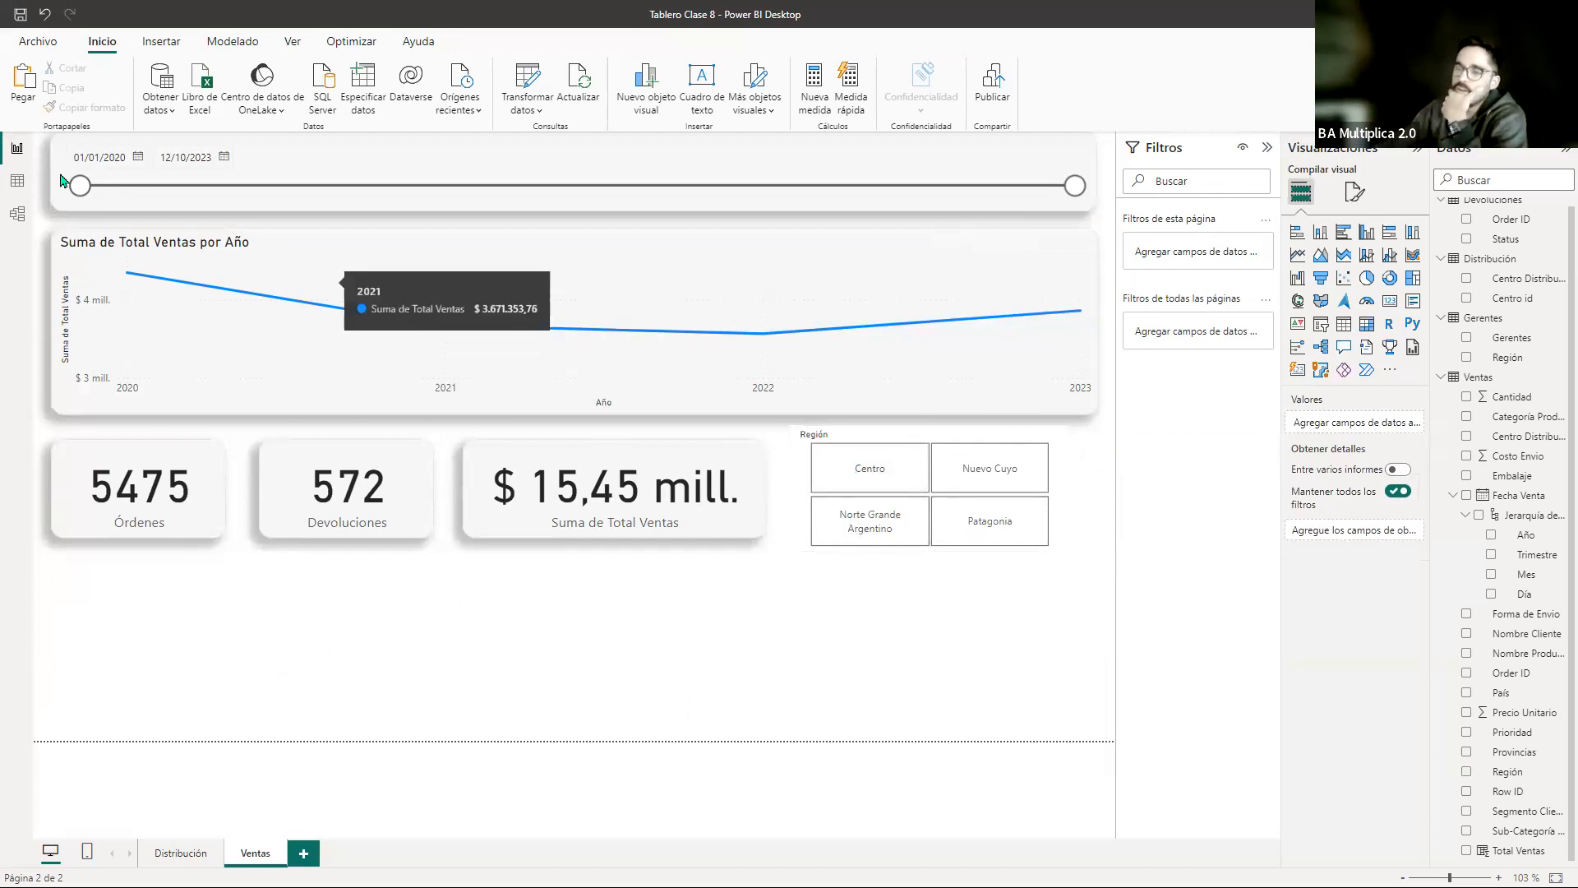
Step: Try the date slicer with 05/01/2021 to 01/01/2022, and leave its range at 29/02/2020 to 29/10/2022
drag(80, 185, 348, 188)
drag(1077, 187, 609, 202)
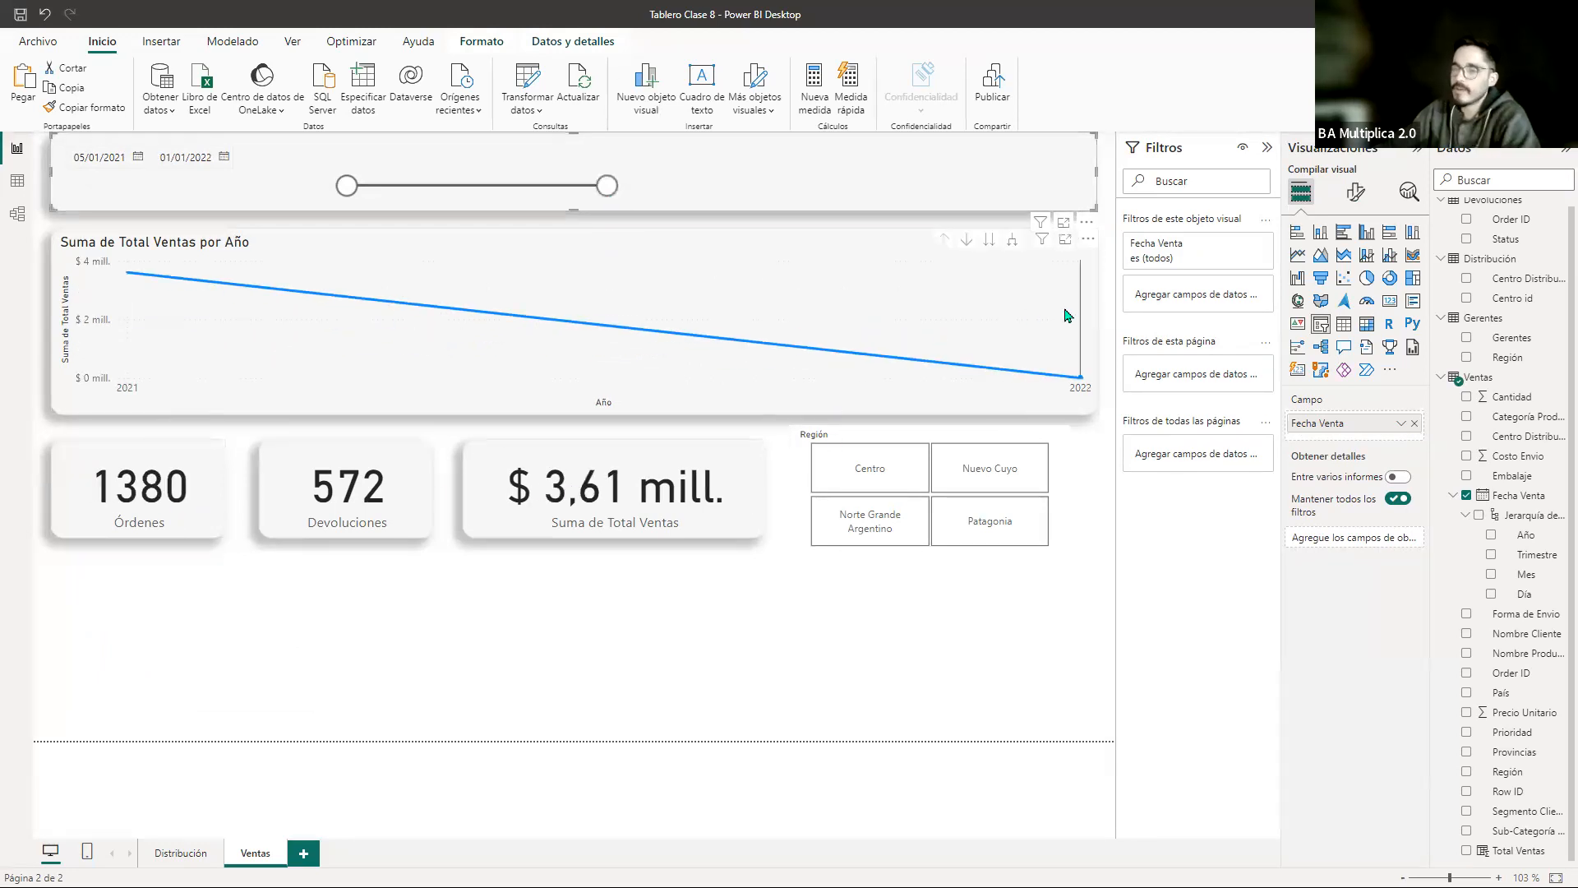
drag(595, 205, 828, 191)
drag(346, 187, 113, 194)
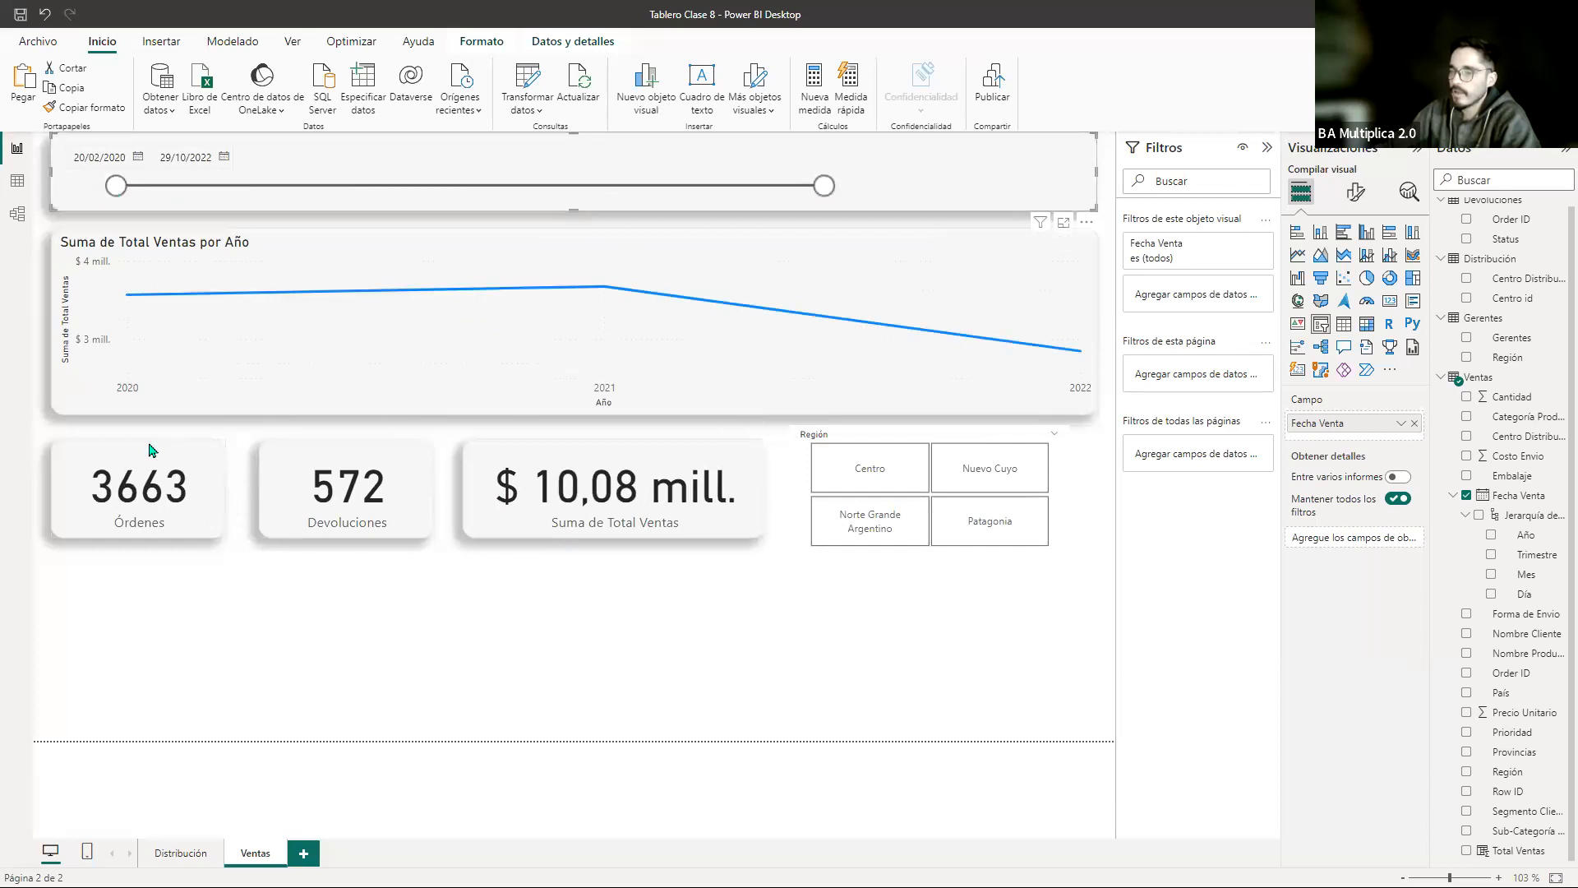
drag(110, 191, 121, 188)
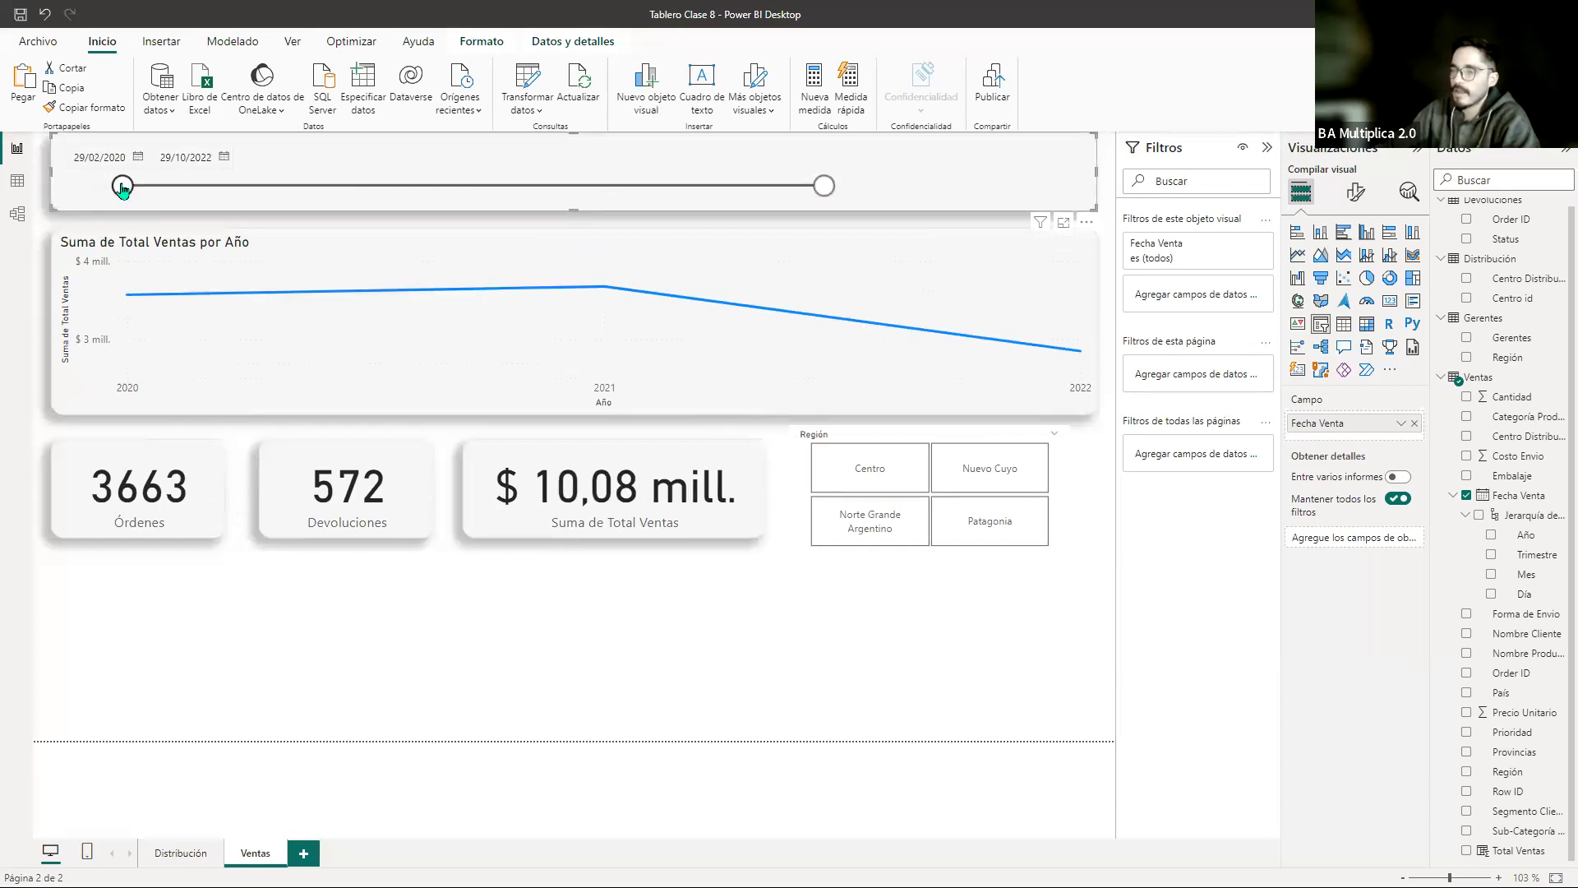
Step: Test the Región slicer with single regions and with combinations such as Nuevo Cuyo plus Norte Grande Argentino, and leave no region selected
click(871, 471)
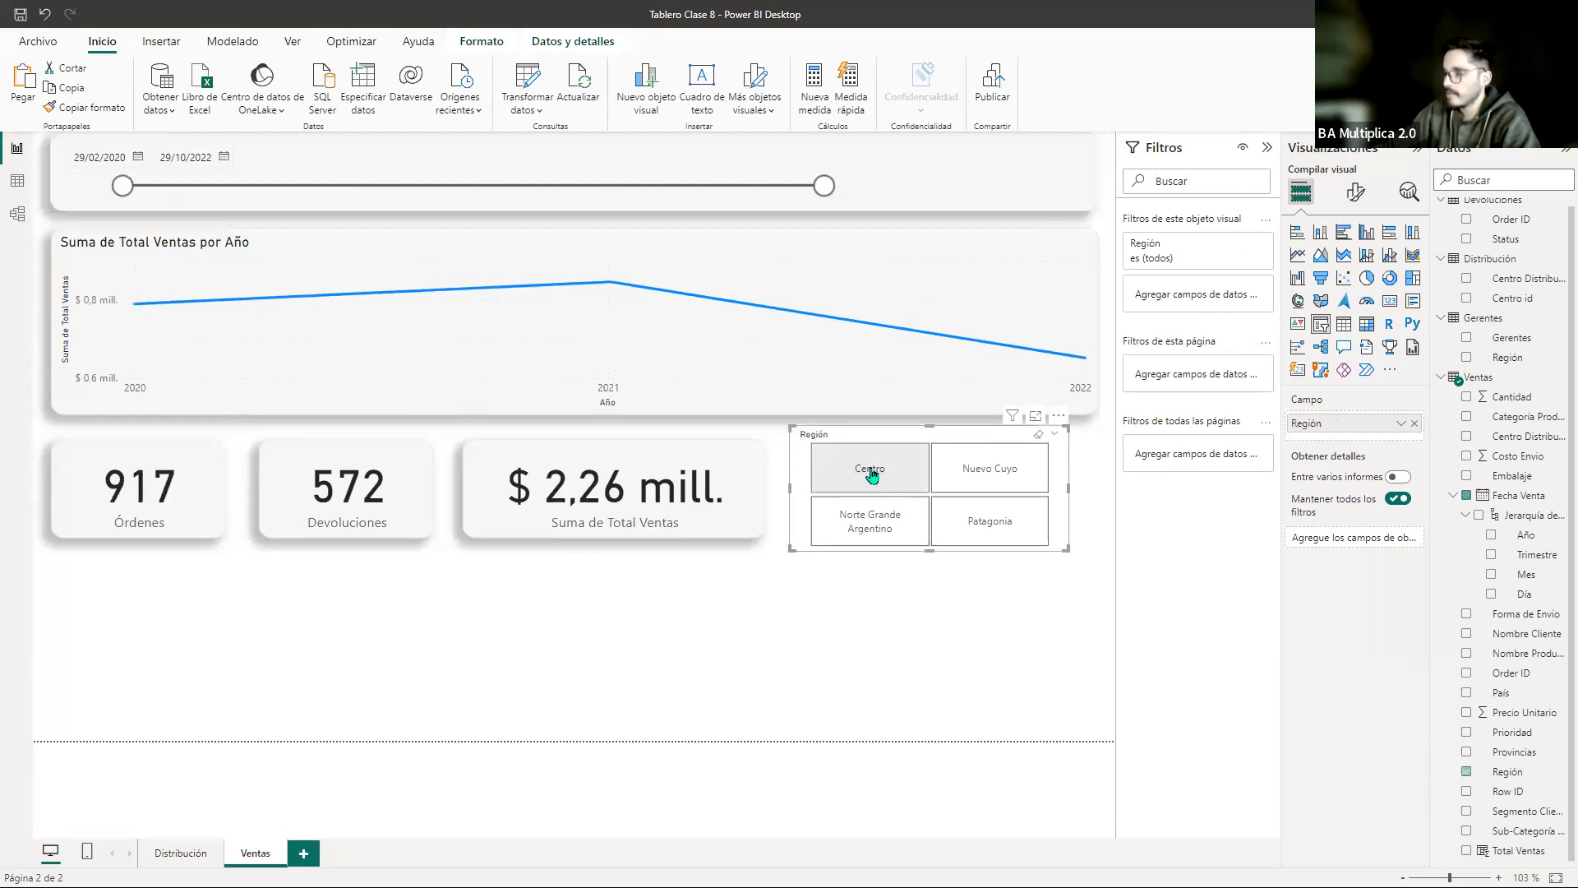
click(872, 471)
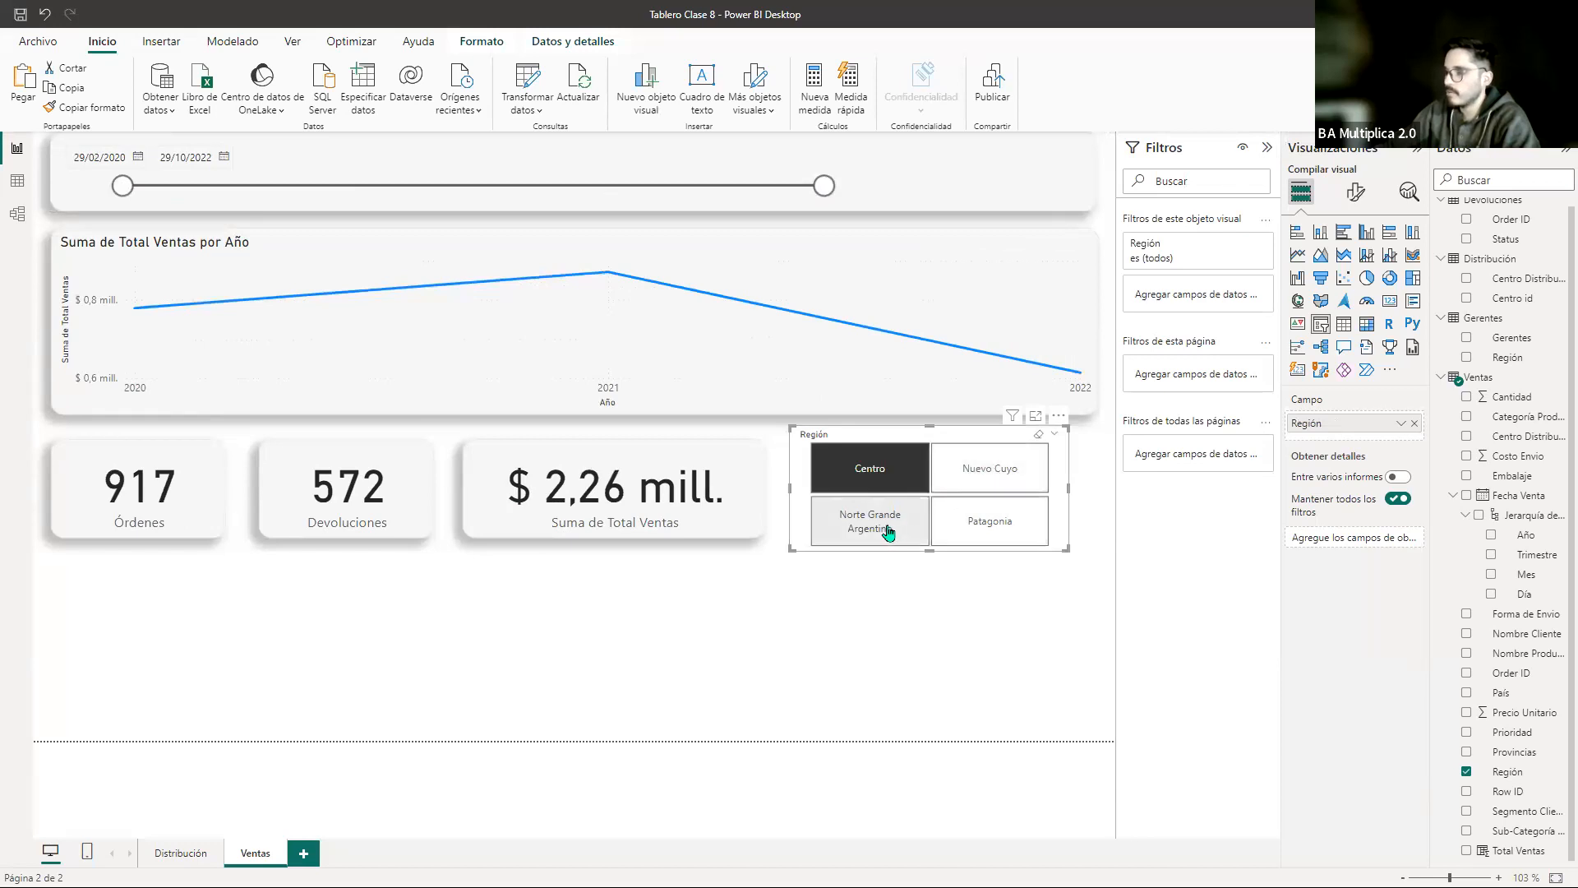
click(1006, 467)
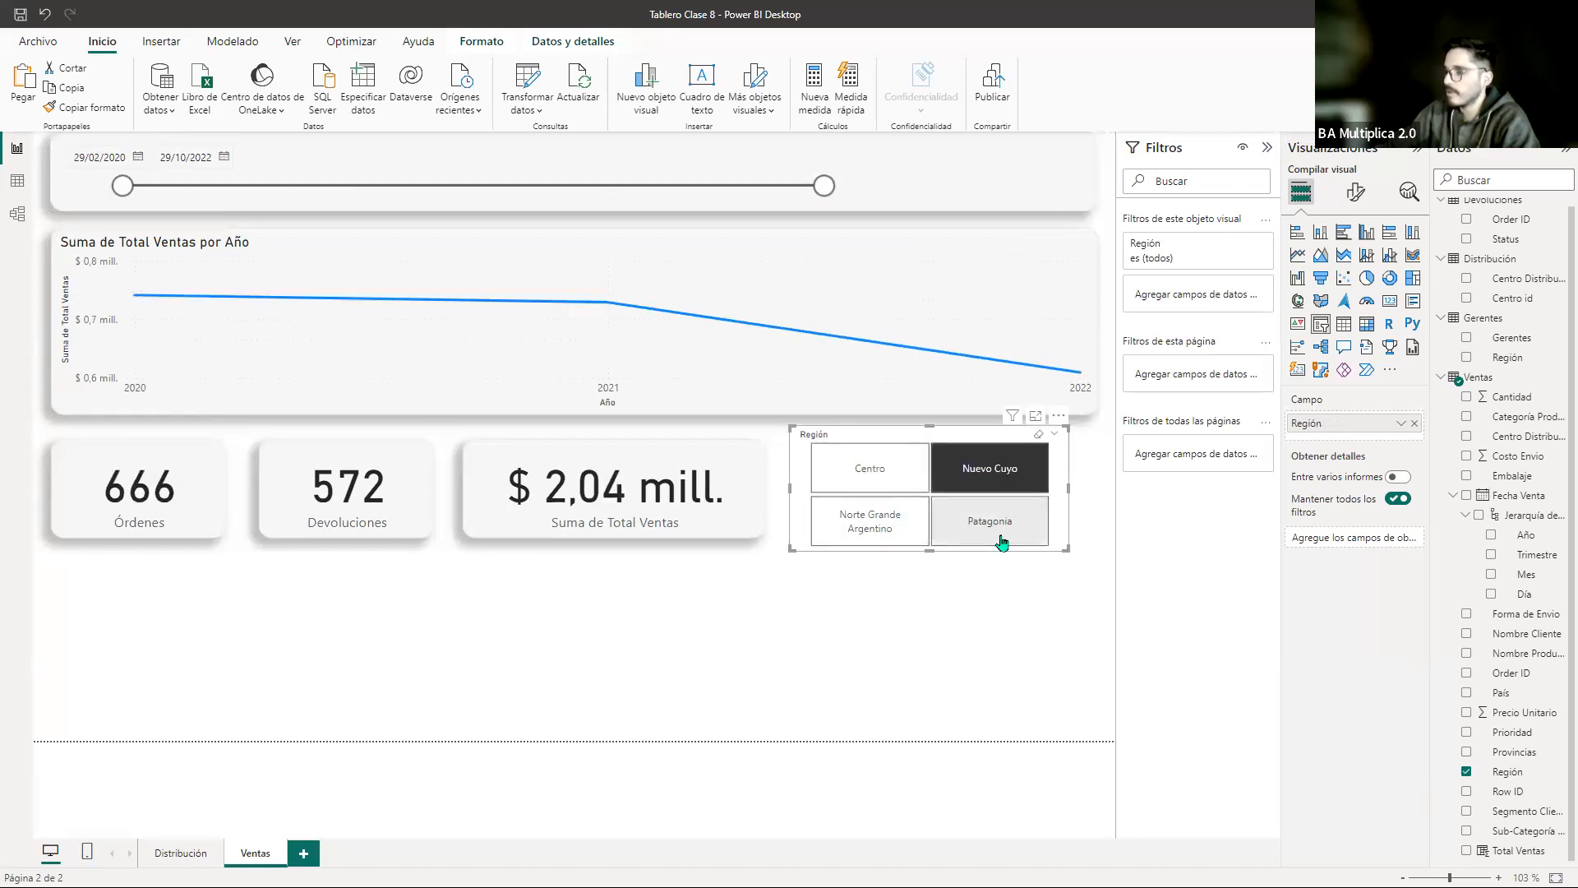
ctrl+click(903, 523)
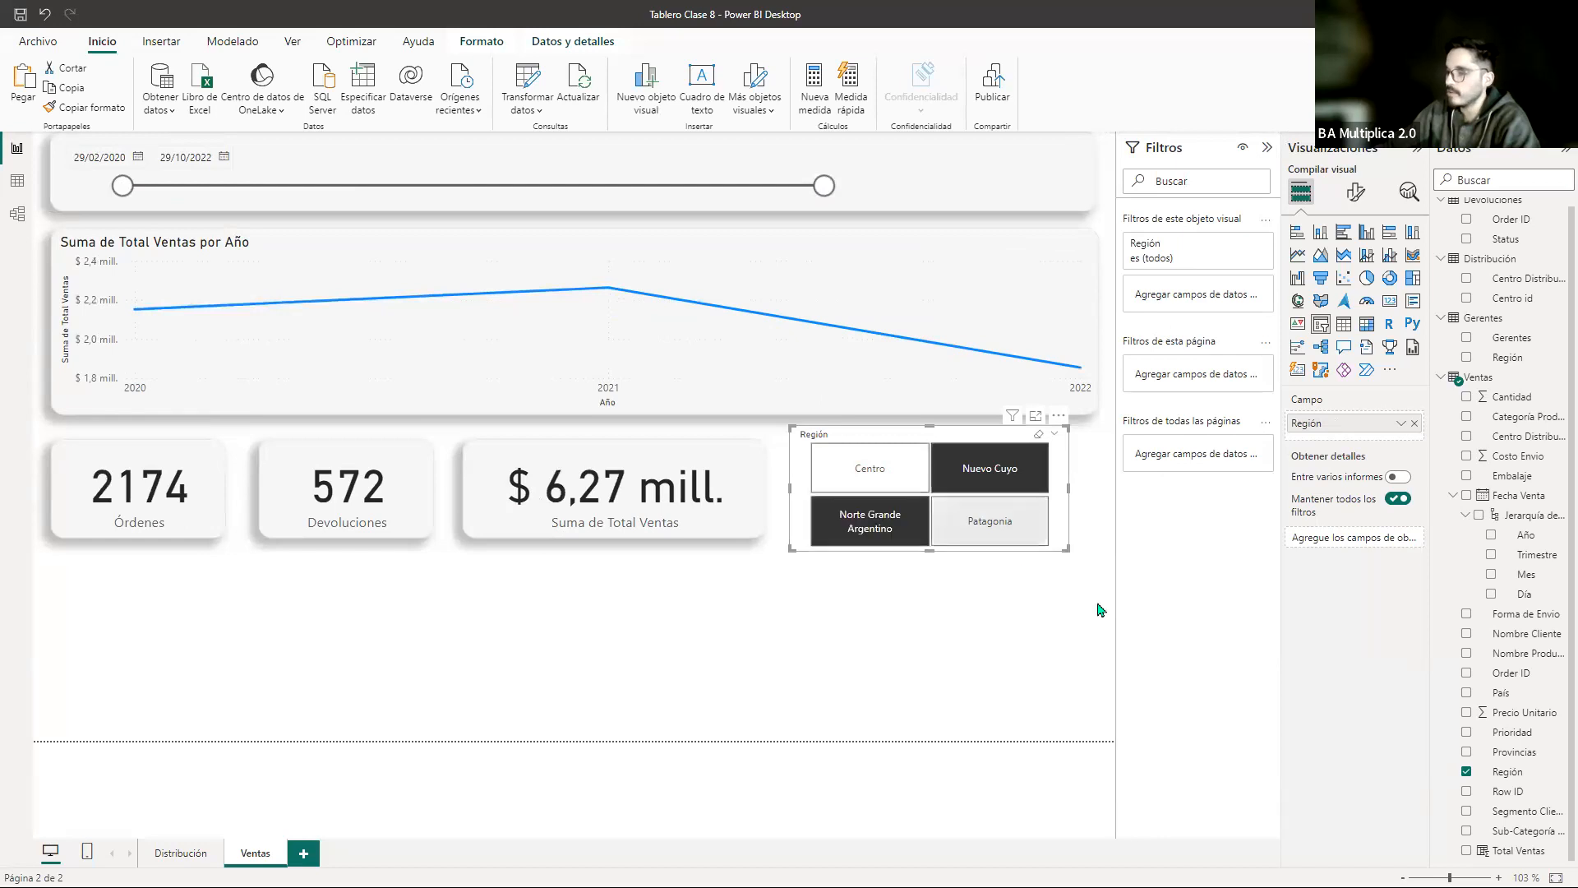
click(906, 484)
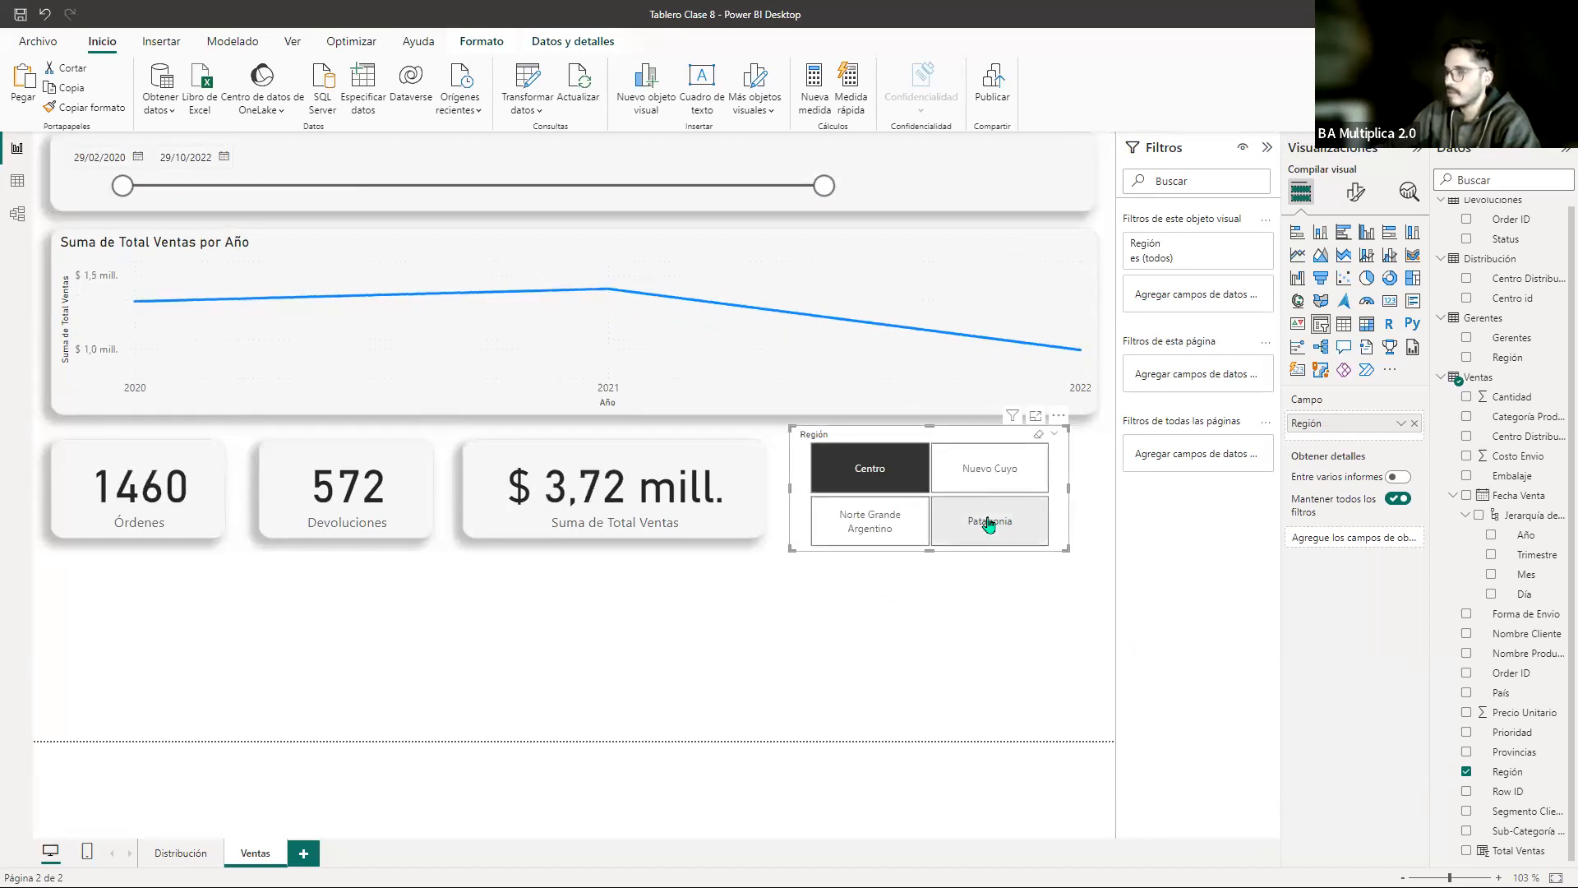
ctrl+click(989, 525)
click(986, 523)
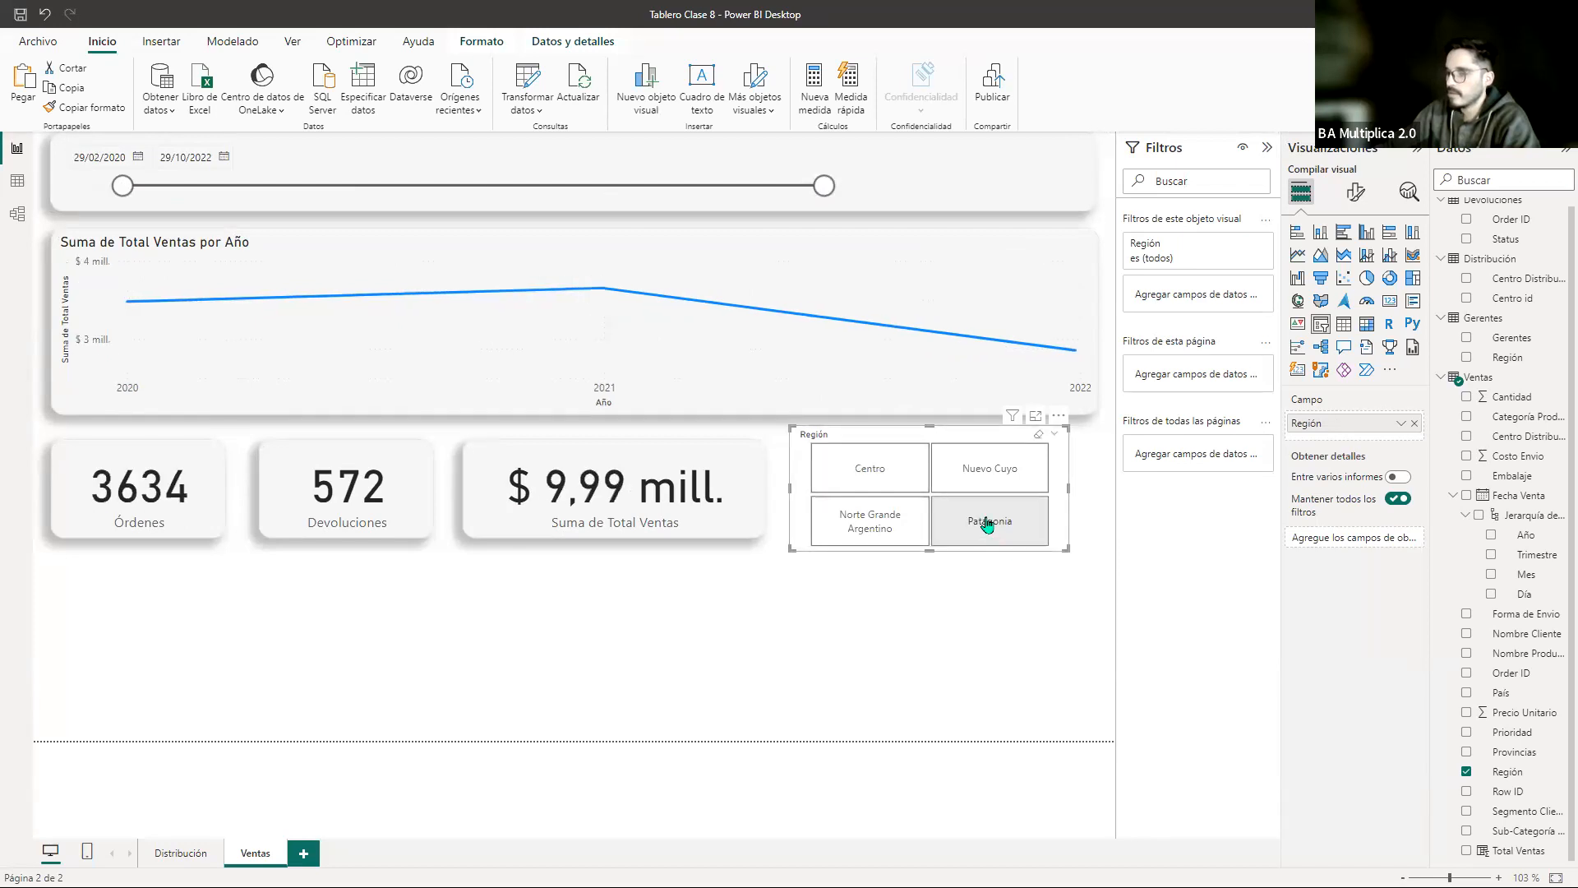
click(972, 638)
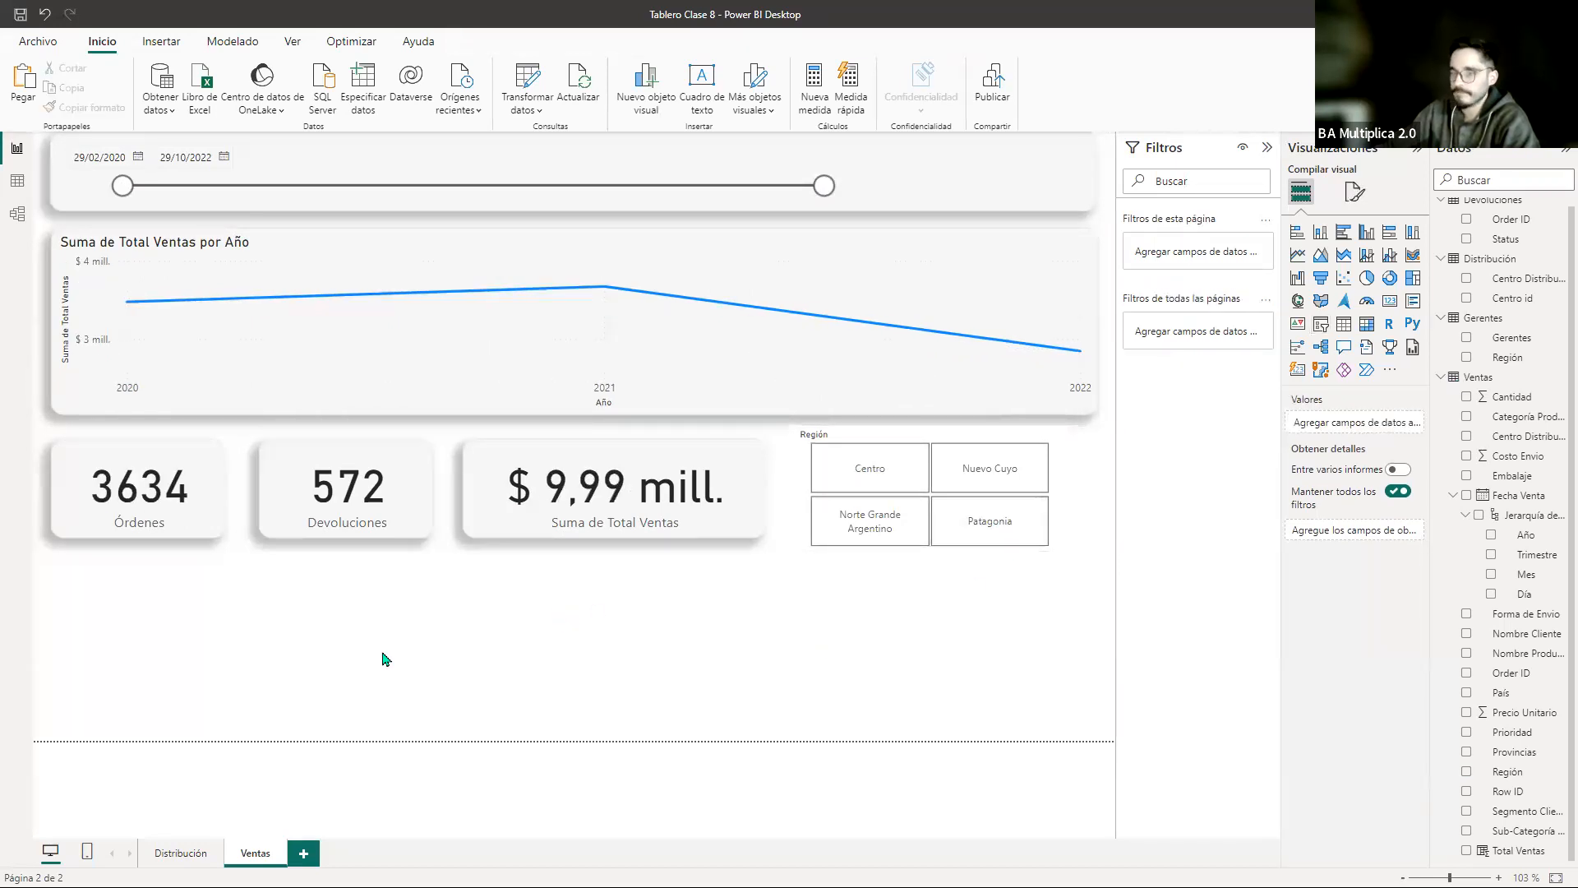